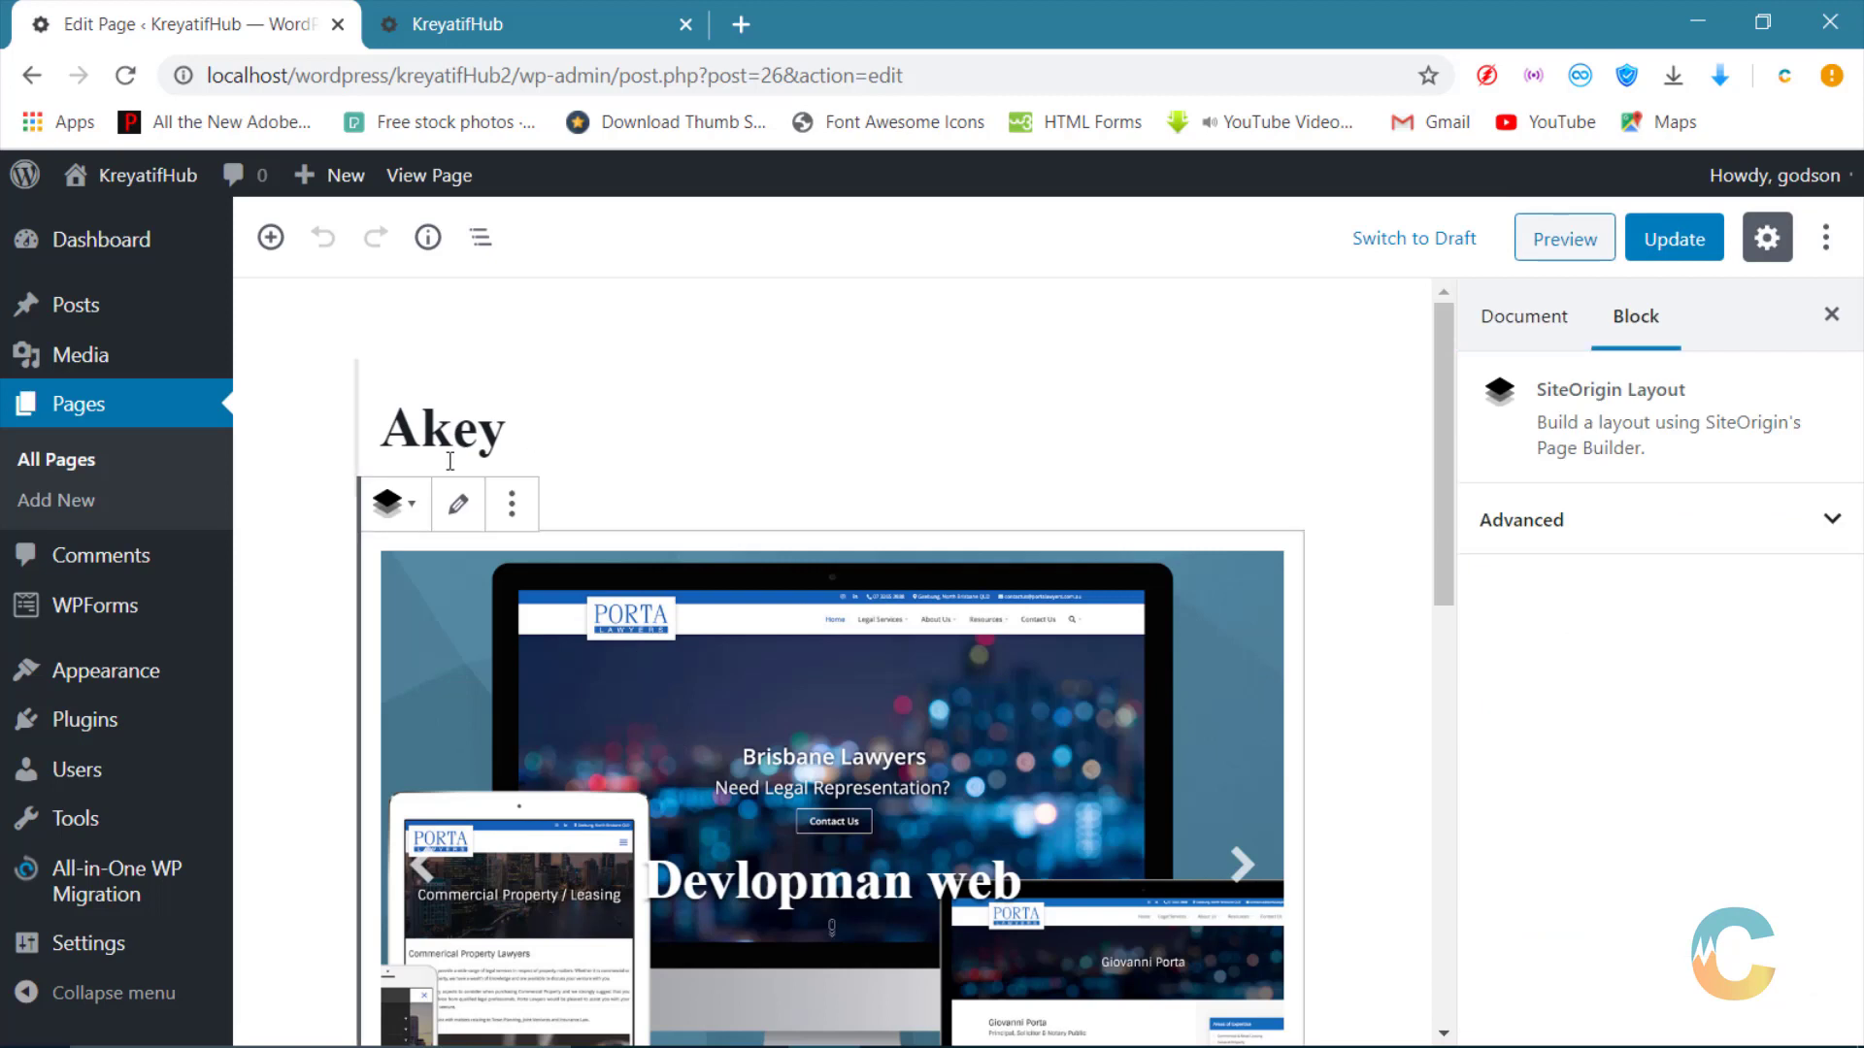
Step: Switch the SiteOrigin Layout block of the Akey page from preview to editing its rows and widgets
{"action": "left_click", "coordinate": [458, 503]}
{"action": "scroll", "coordinate": [767, 490], "scroll_direction": "down", "scroll_amount": 1}
{"action": "scroll", "coordinate": [774, 494], "scroll_direction": "down", "scroll_amount": 1}
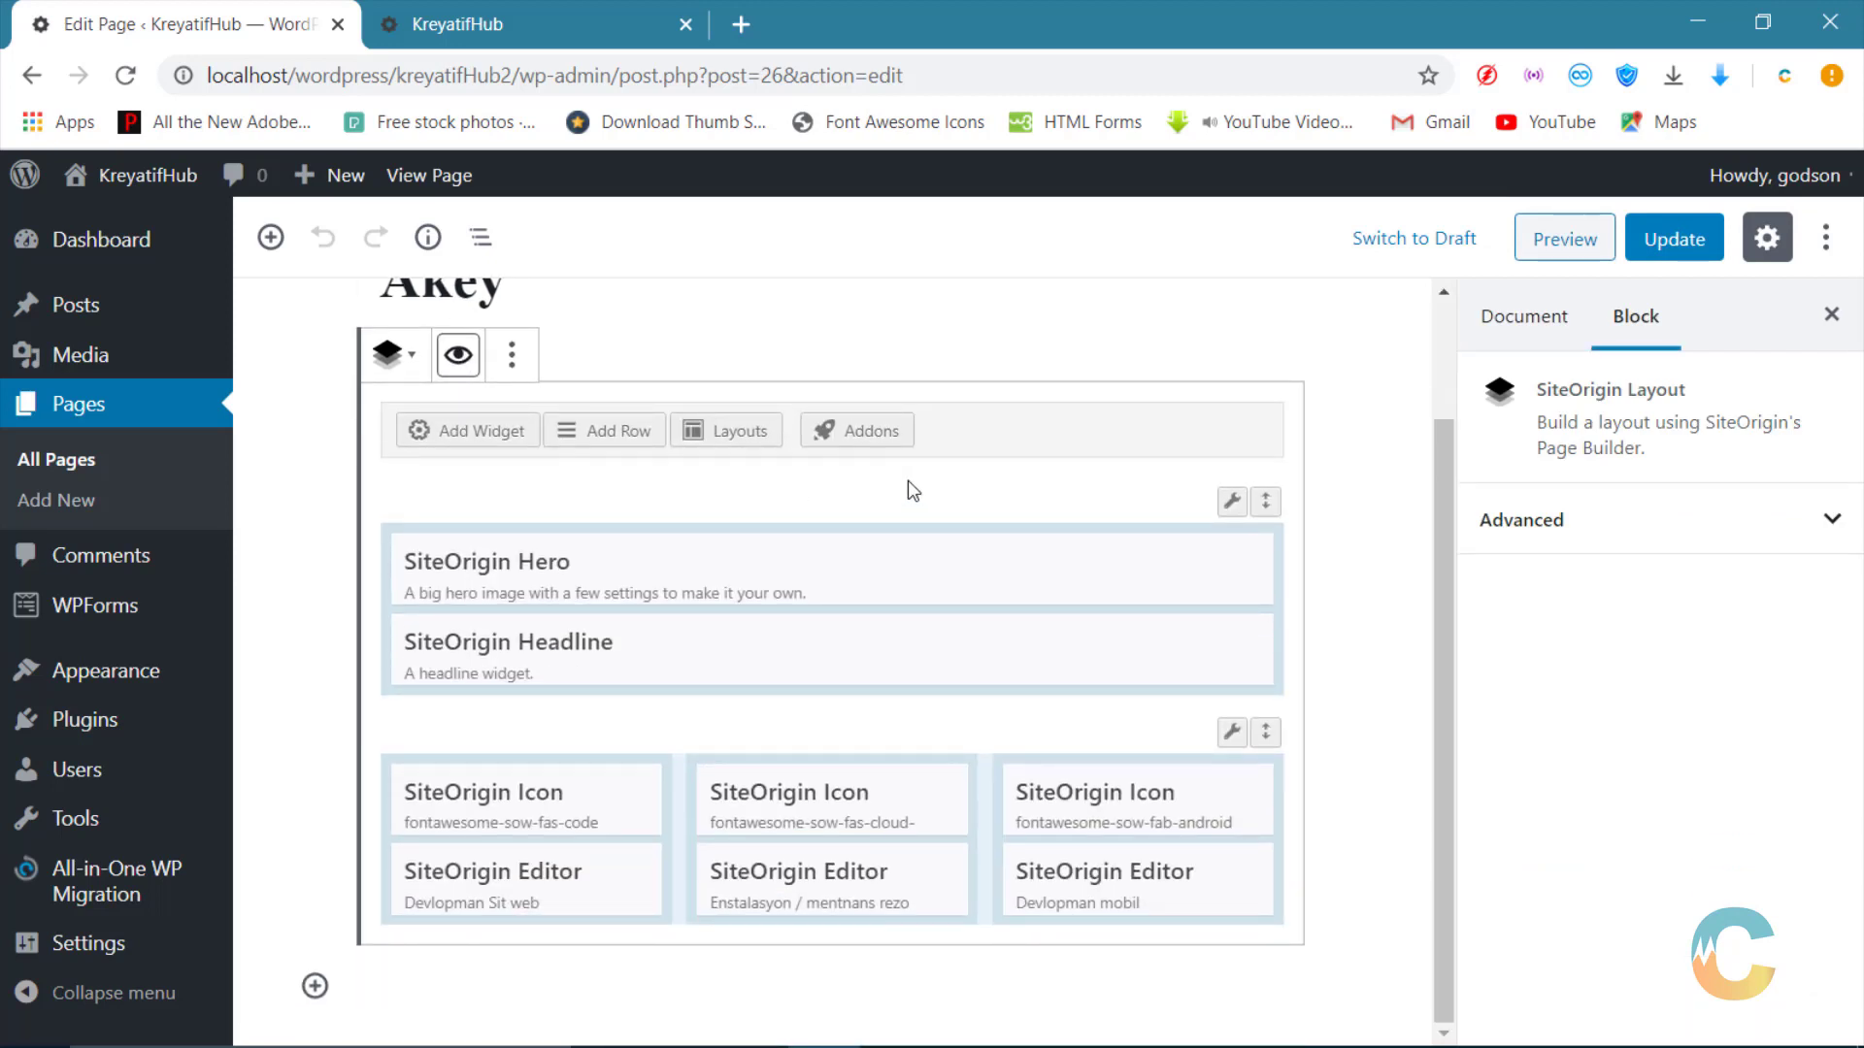
Step: Review the live KreyatifHub home page from the hero slider to the three service icons, comparing it with the page editor's layout
{"action": "left_click", "coordinate": [452, 29]}
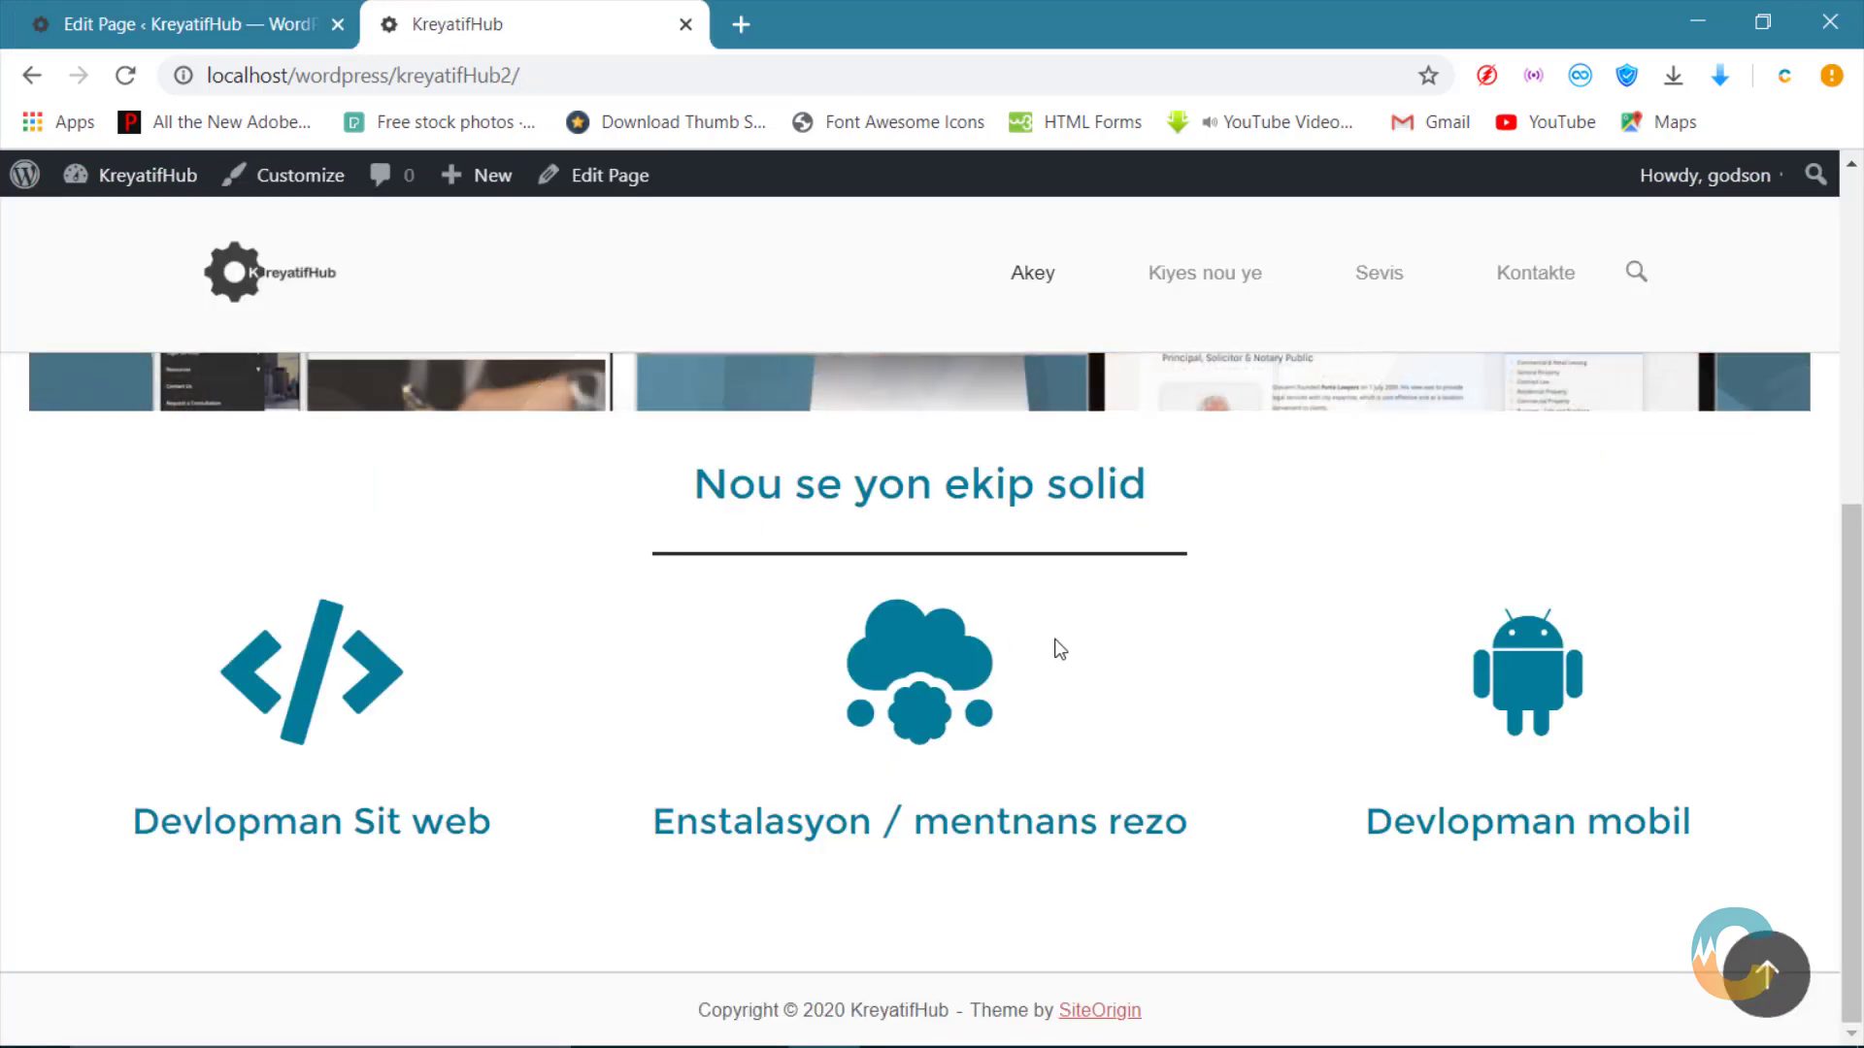
{"action": "scroll", "coordinate": [1058, 613], "scroll_direction": "up", "scroll_amount": 15}
{"action": "scroll", "coordinate": [802, 615], "scroll_direction": "down", "scroll_amount": 15}
{"action": "scroll", "coordinate": [820, 603], "scroll_direction": "up", "scroll_amount": 15}
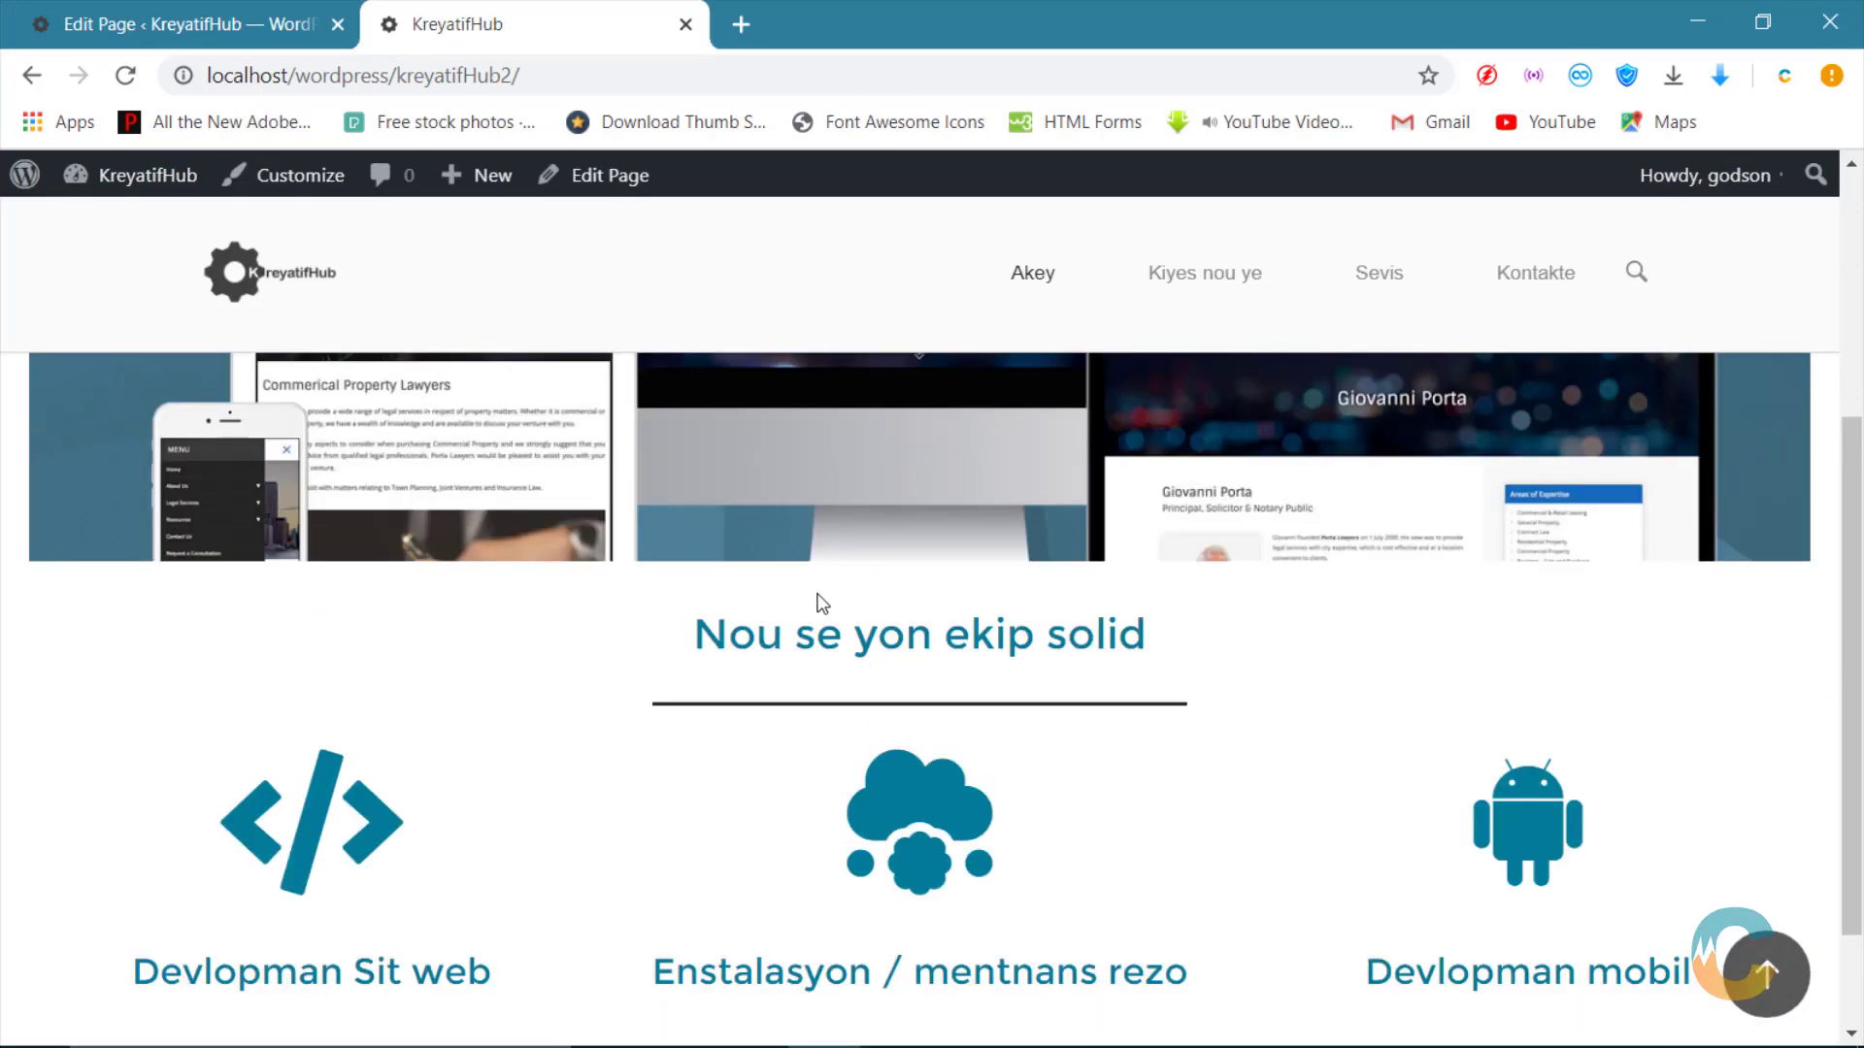
{"action": "left_click", "coordinate": [174, 25]}
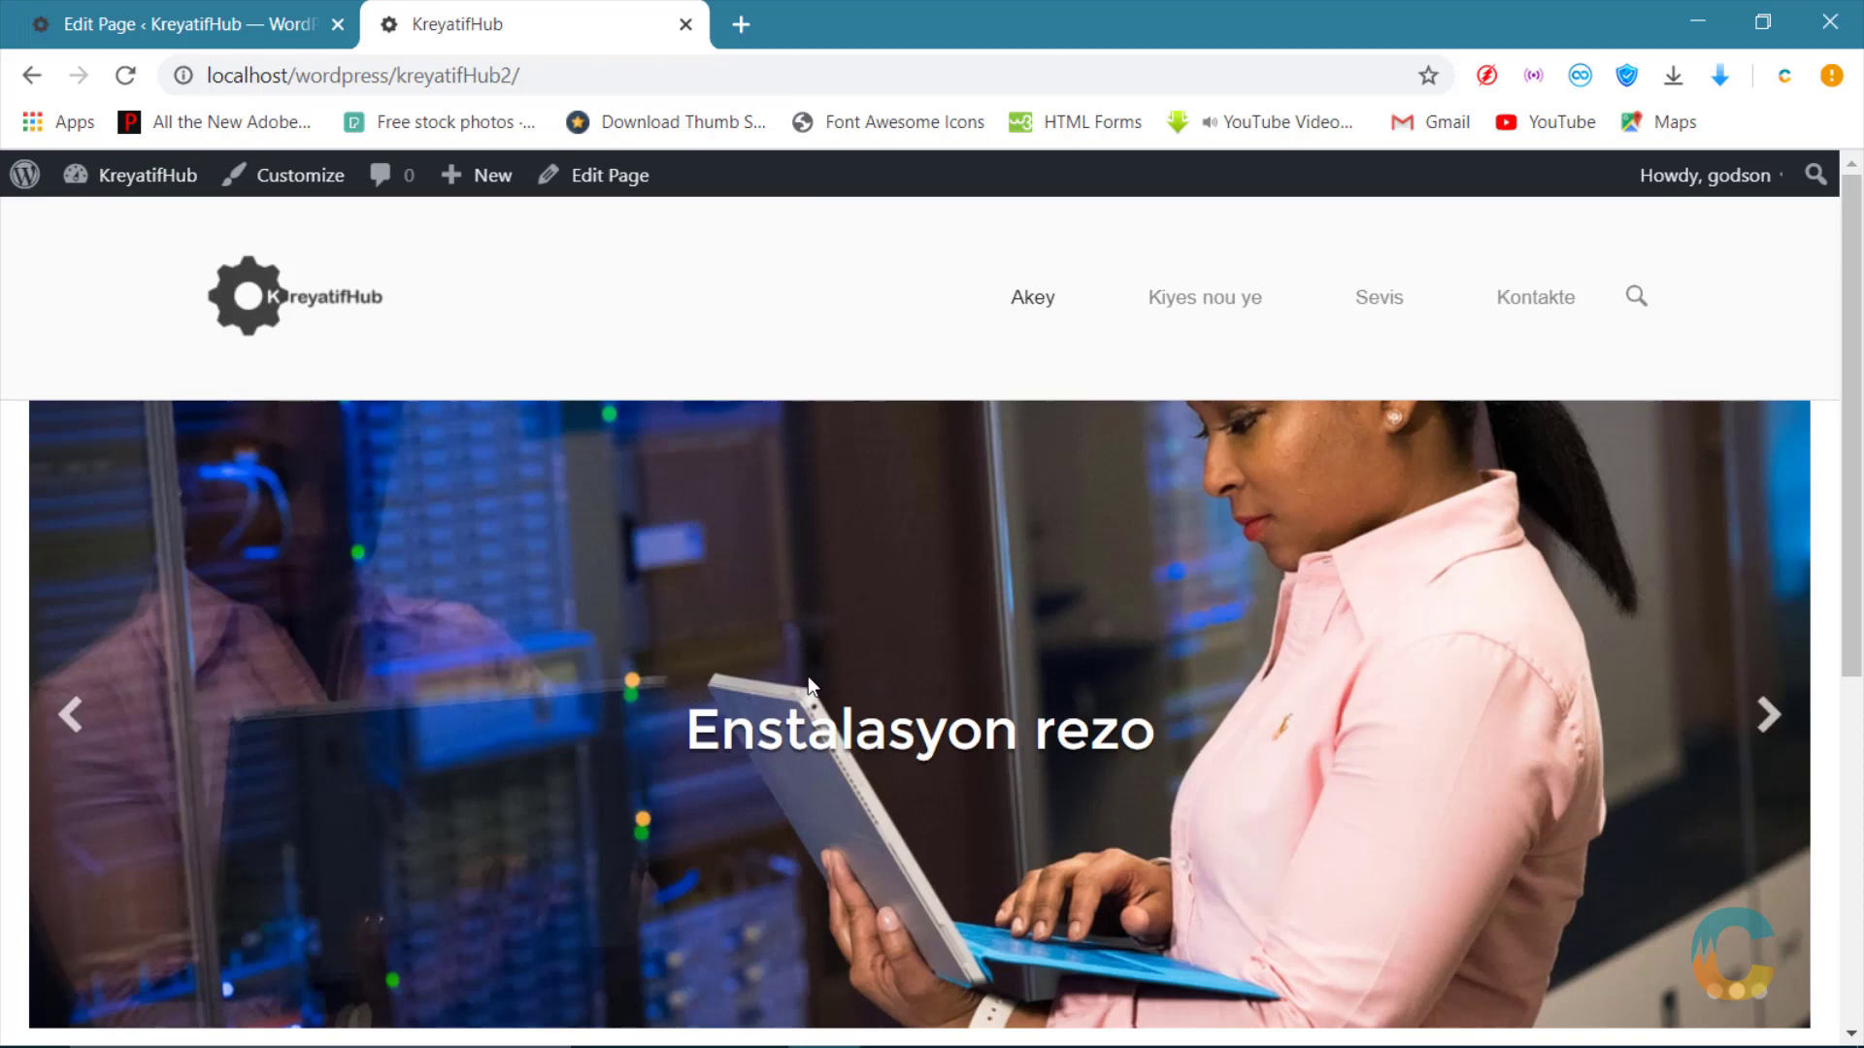
{"action": "scroll", "coordinate": [808, 676], "scroll_direction": "down", "scroll_amount": 5}
{"action": "scroll", "coordinate": [894, 691], "scroll_direction": "up", "scroll_amount": 5}
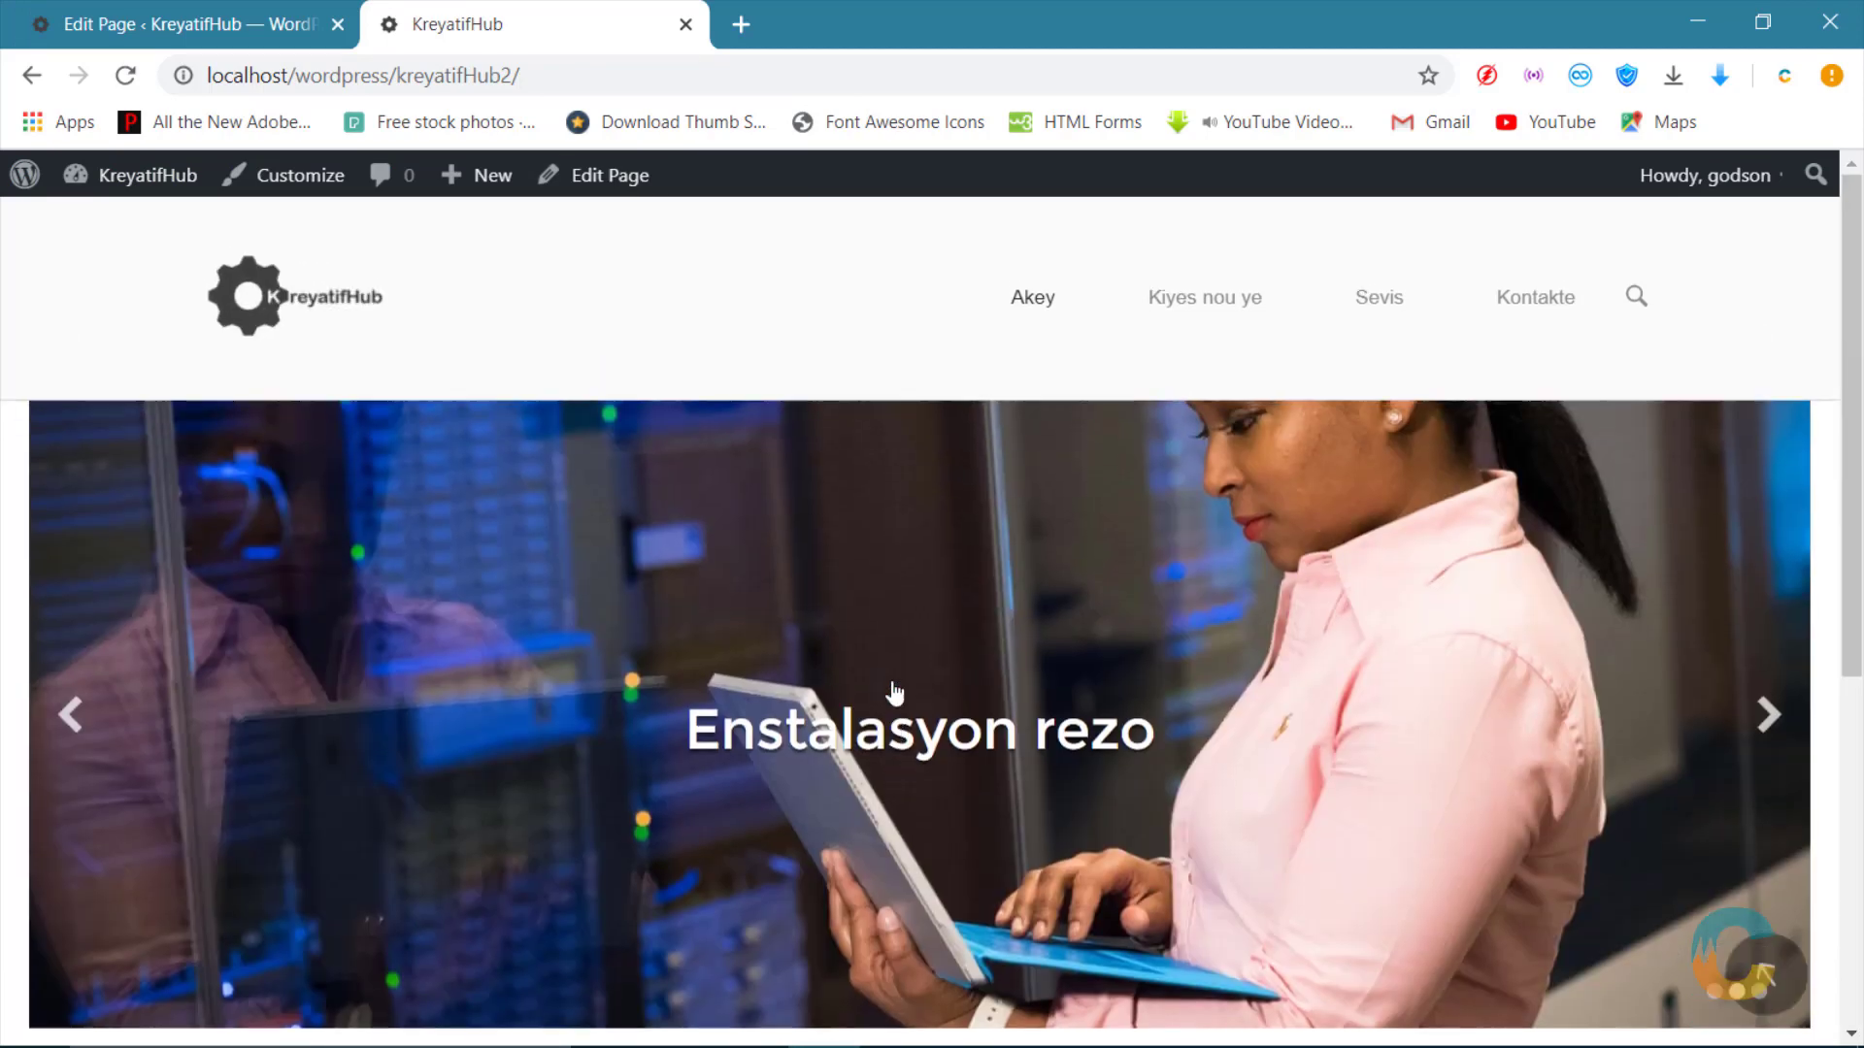
{"action": "scroll", "coordinate": [894, 691], "scroll_direction": "down", "scroll_amount": 5}
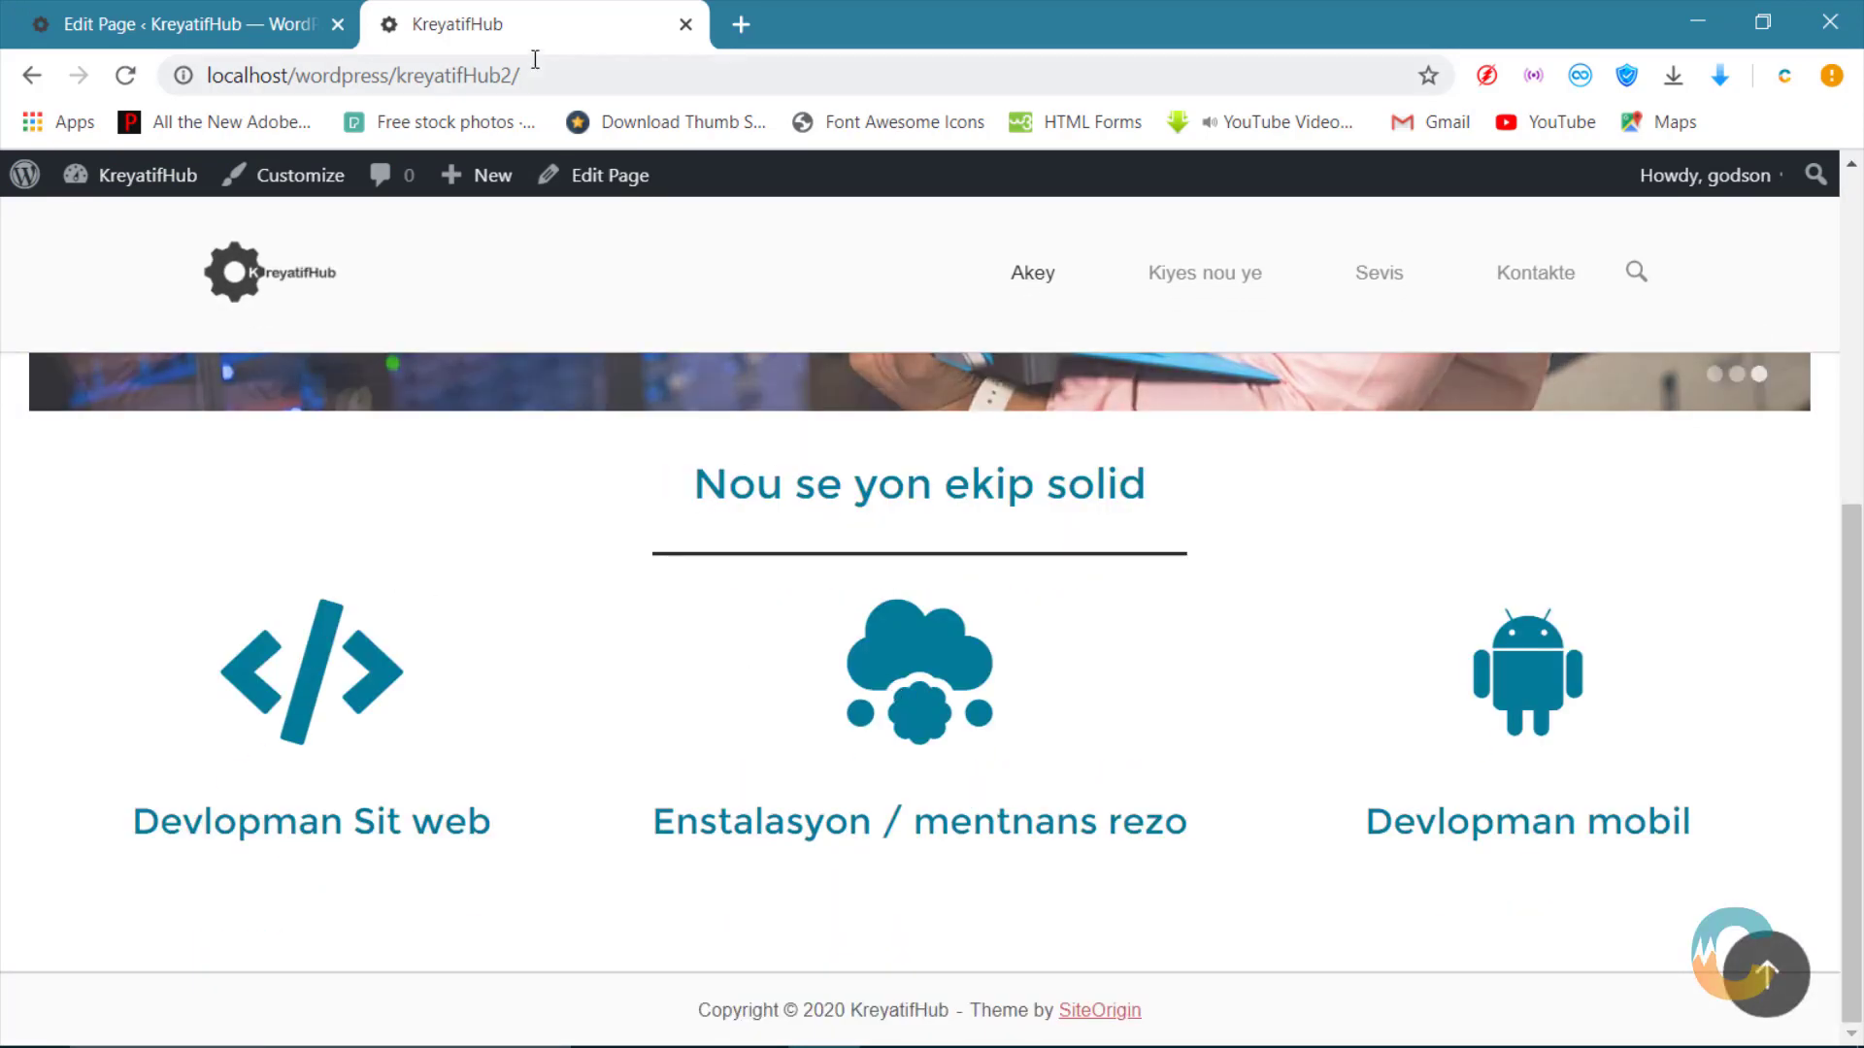
{"action": "left_click", "coordinate": [184, 23]}
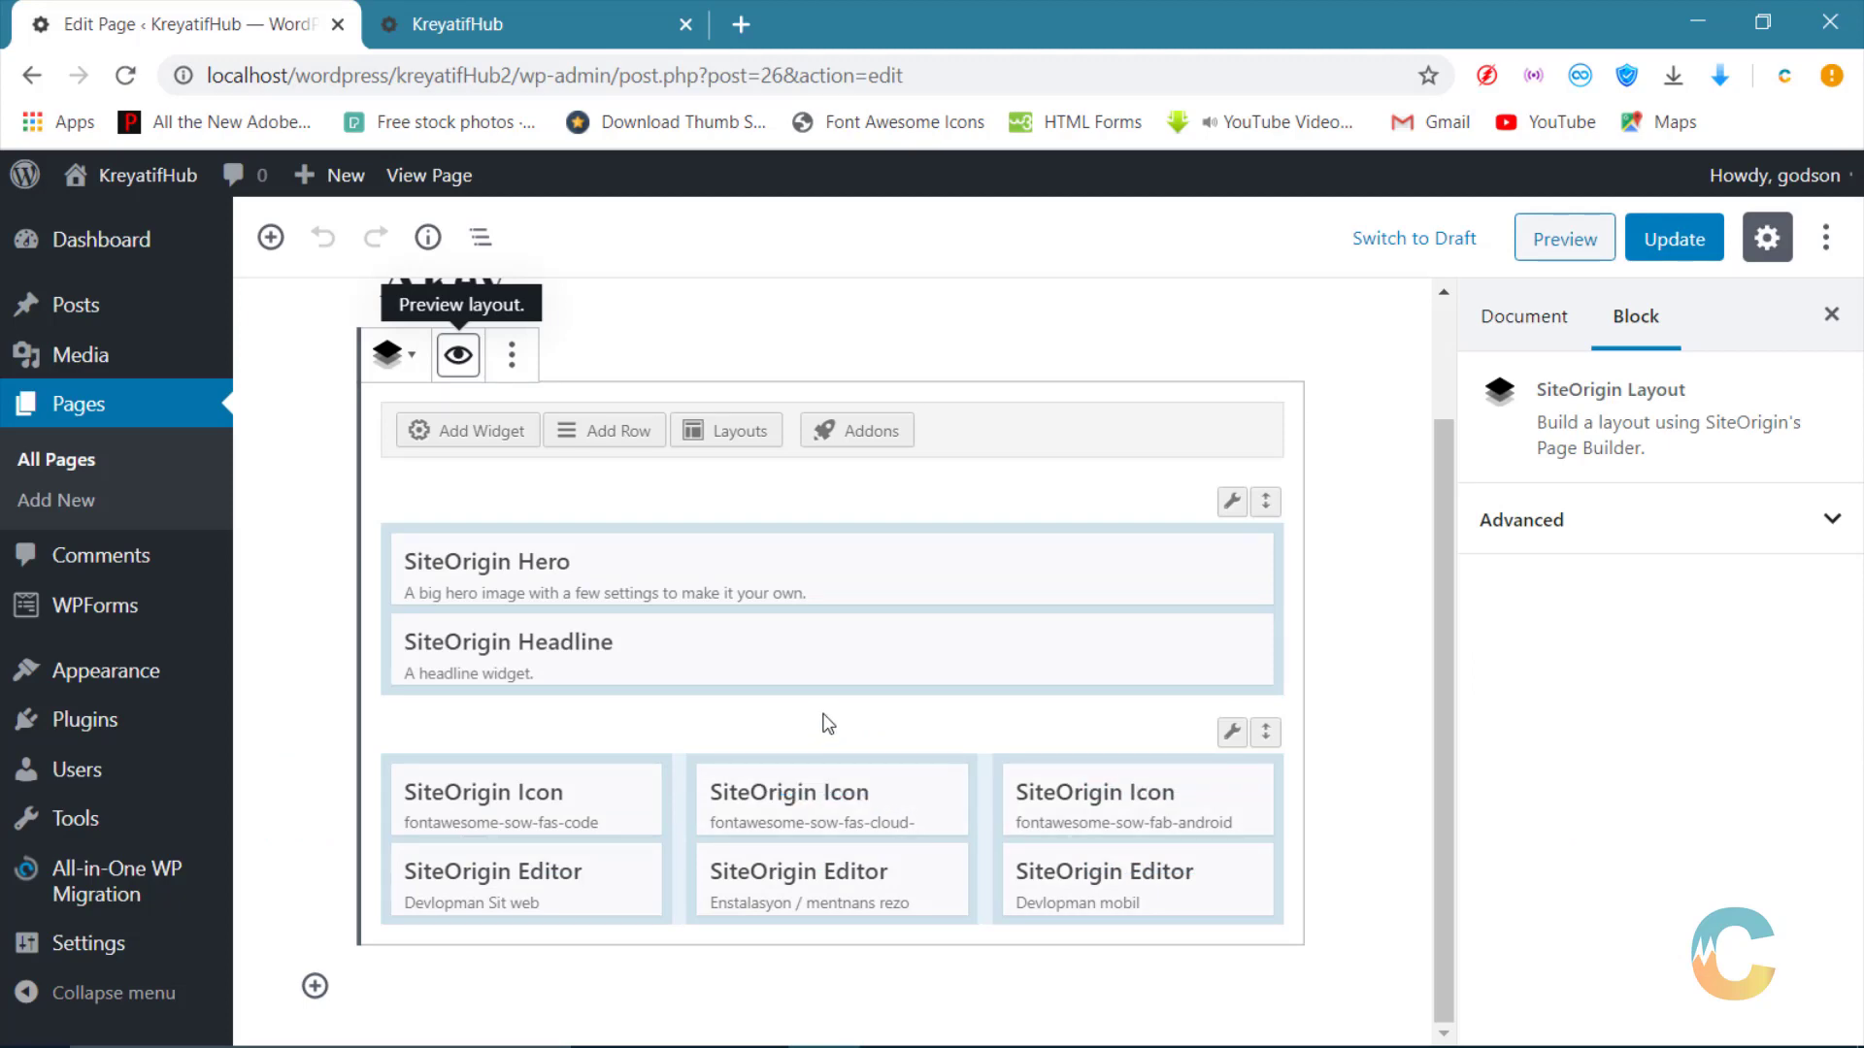
{"action": "left_click", "coordinate": [434, 5]}
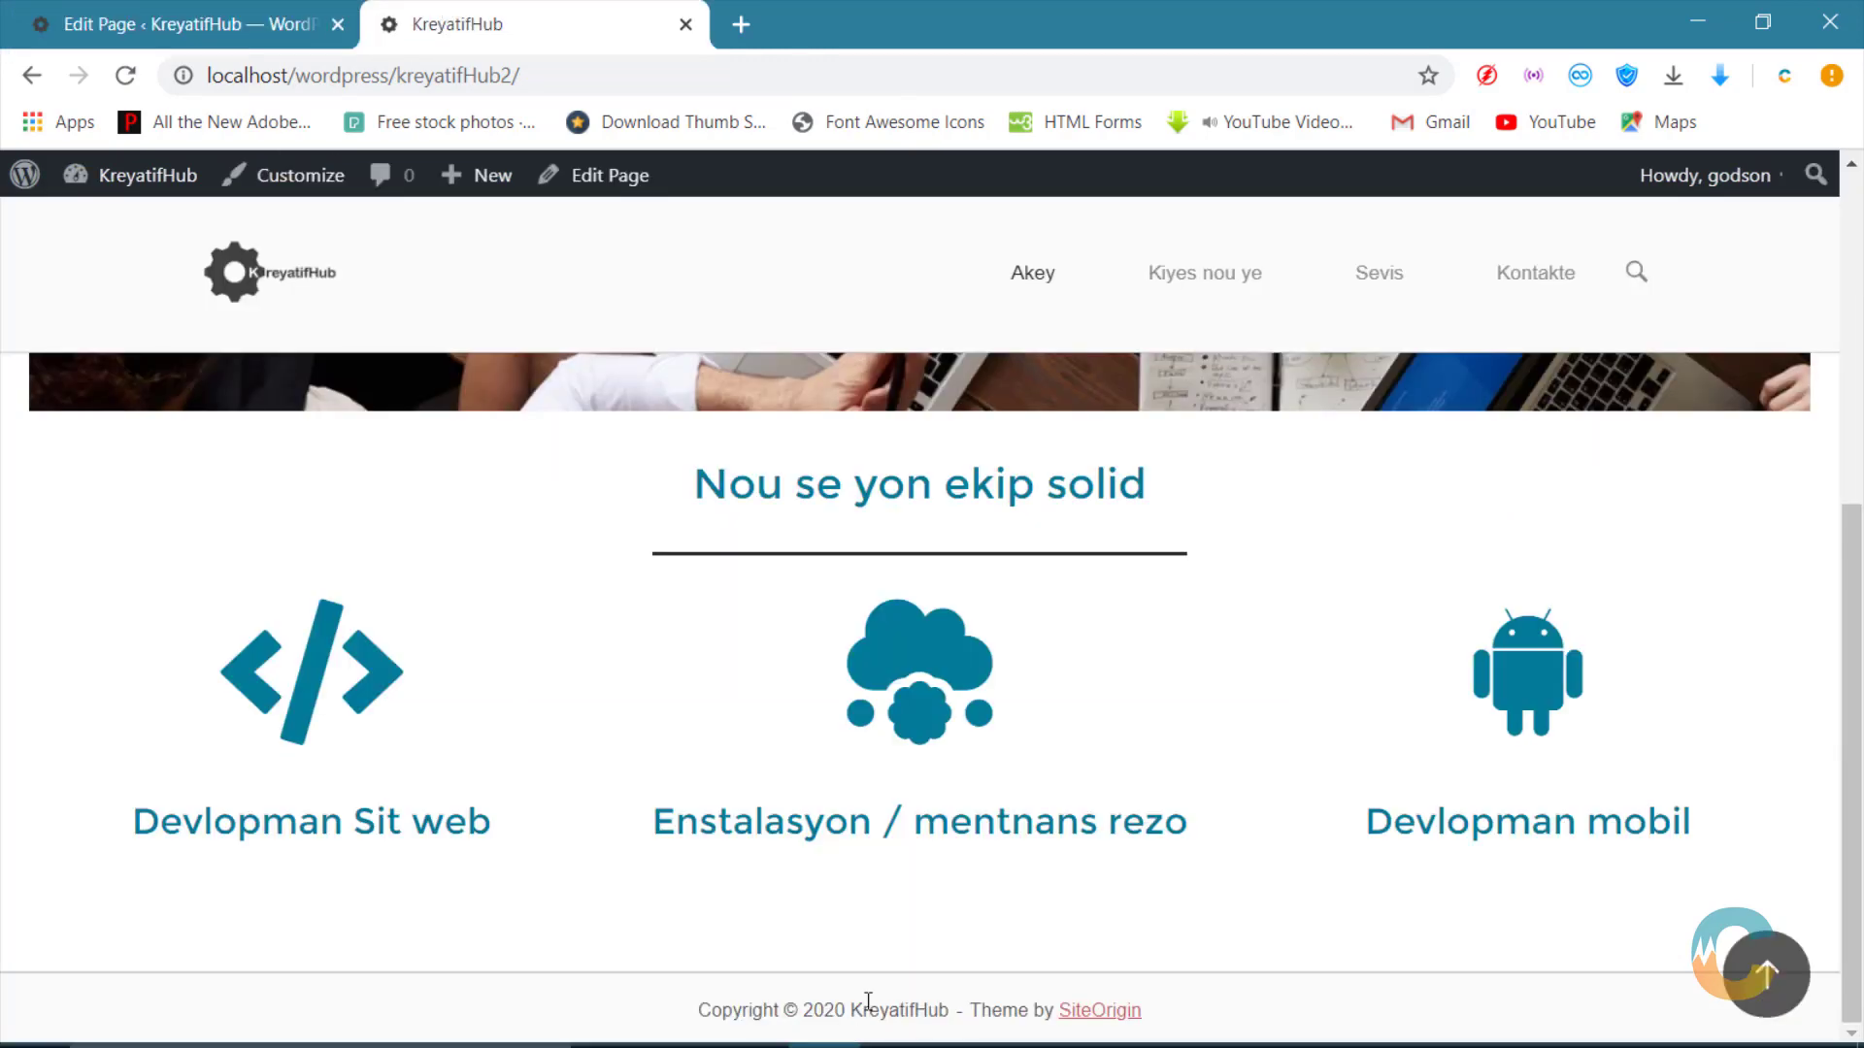
Step: Switch to Firefox and examine the reference KreyatifHub home page, including the headline and video sections below the service icons
{"action": "left_click", "coordinate": [970, 1019]}
{"action": "scroll", "coordinate": [788, 767], "scroll_direction": "down", "scroll_amount": 10}
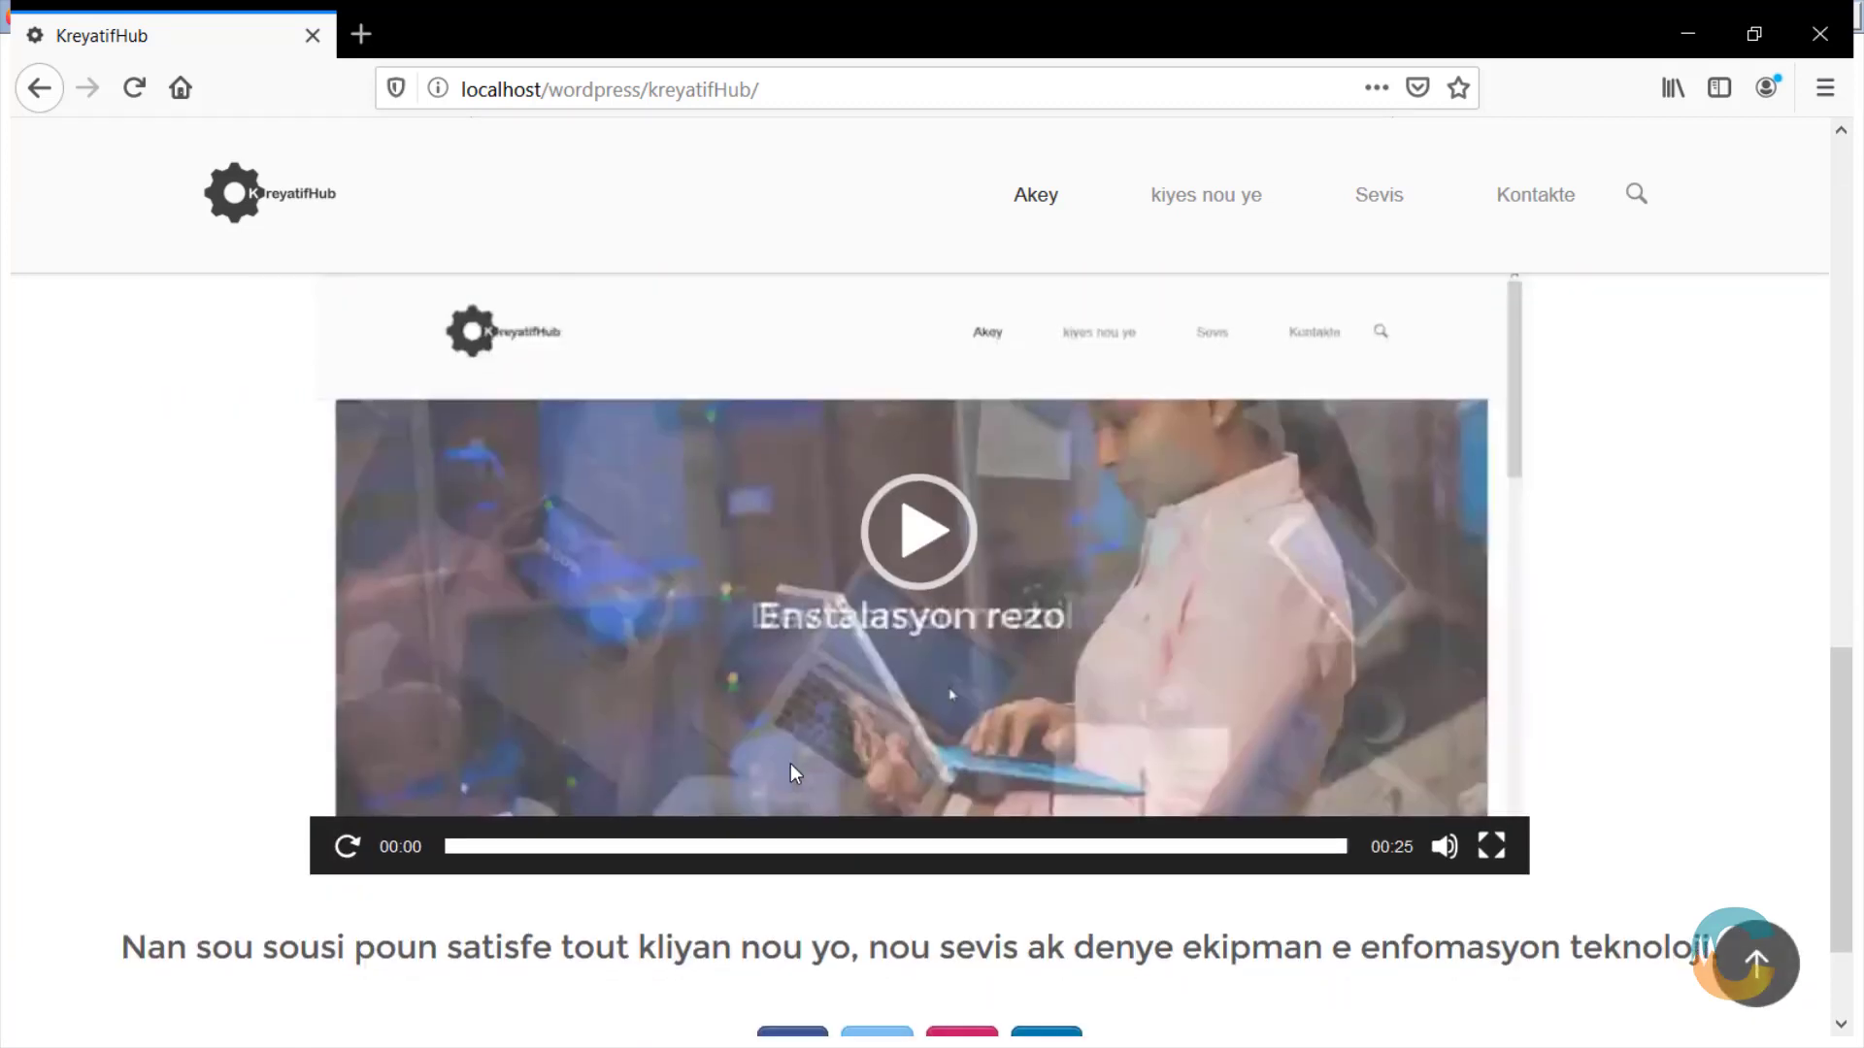
{"action": "scroll", "coordinate": [786, 596], "scroll_direction": "up", "scroll_amount": 4}
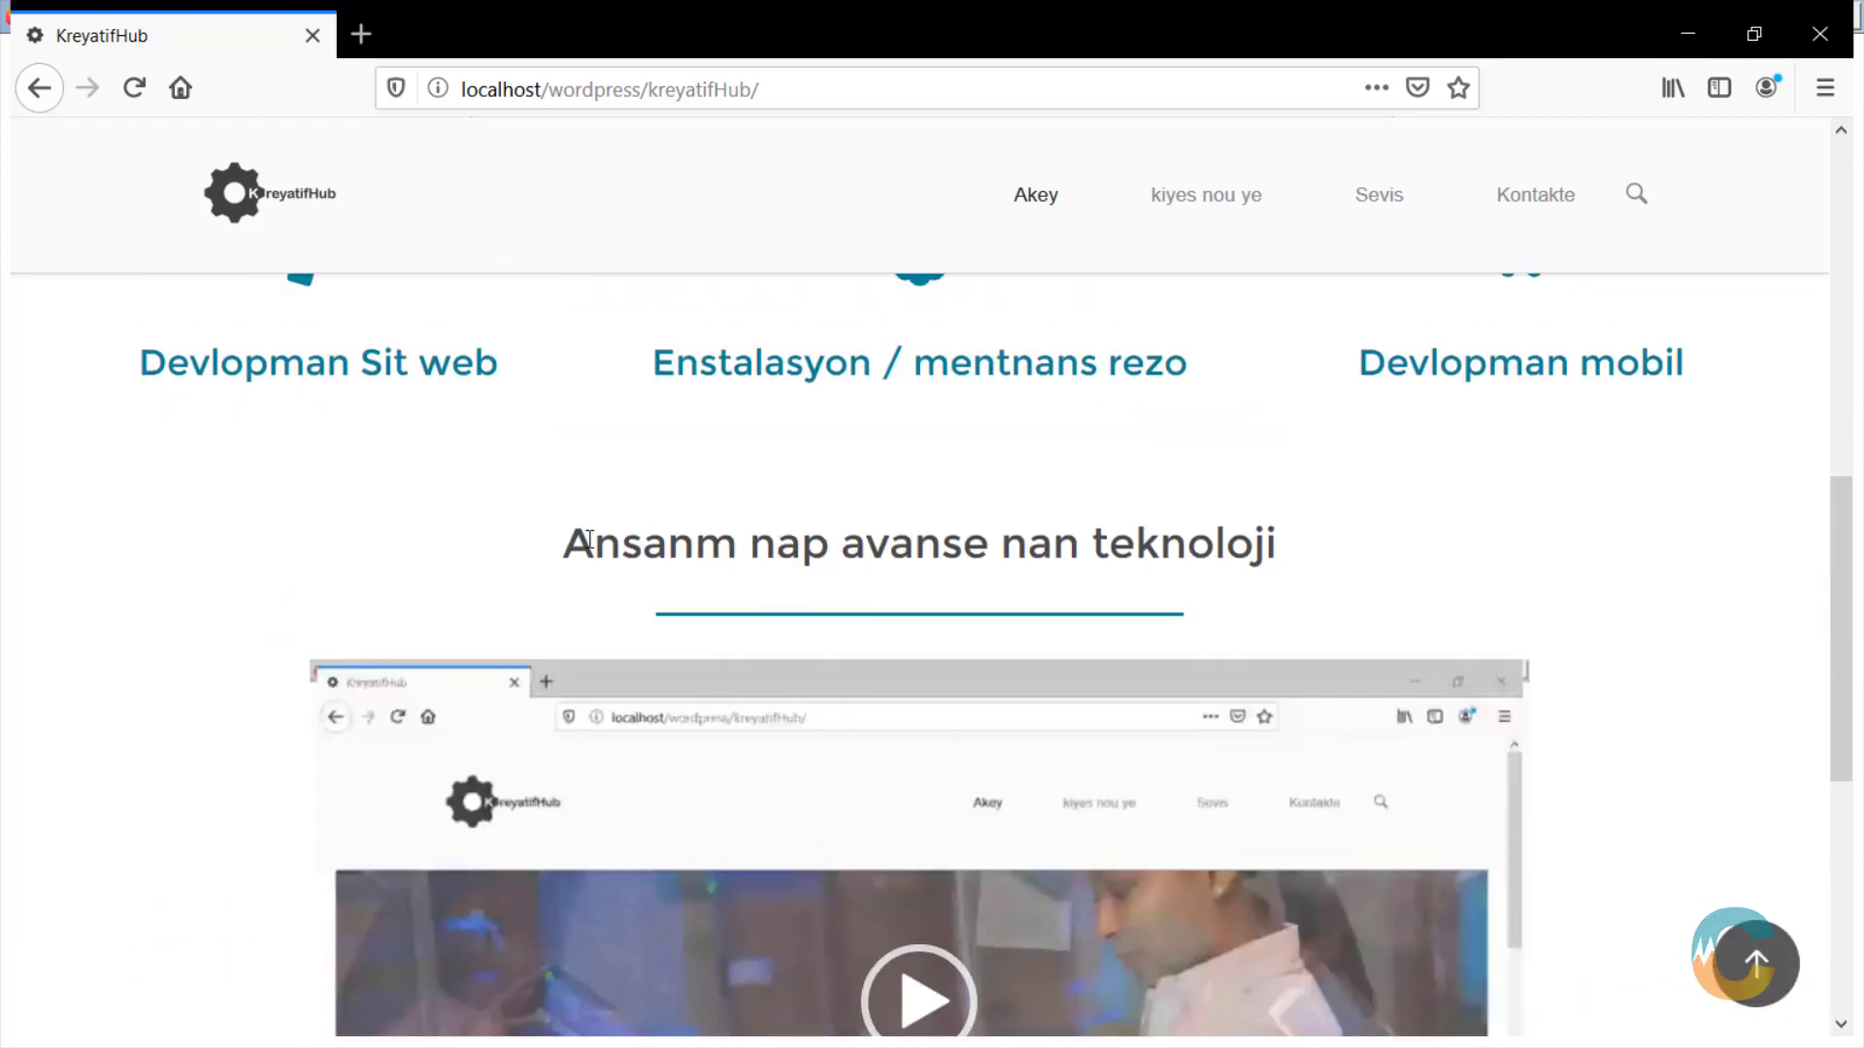
{"action": "left_click_drag", "start_coordinate": [589, 539], "coordinate": [987, 545]}
{"action": "left_click", "coordinate": [961, 522]}
{"action": "scroll", "coordinate": [713, 570], "scroll_direction": "up", "scroll_amount": 6}
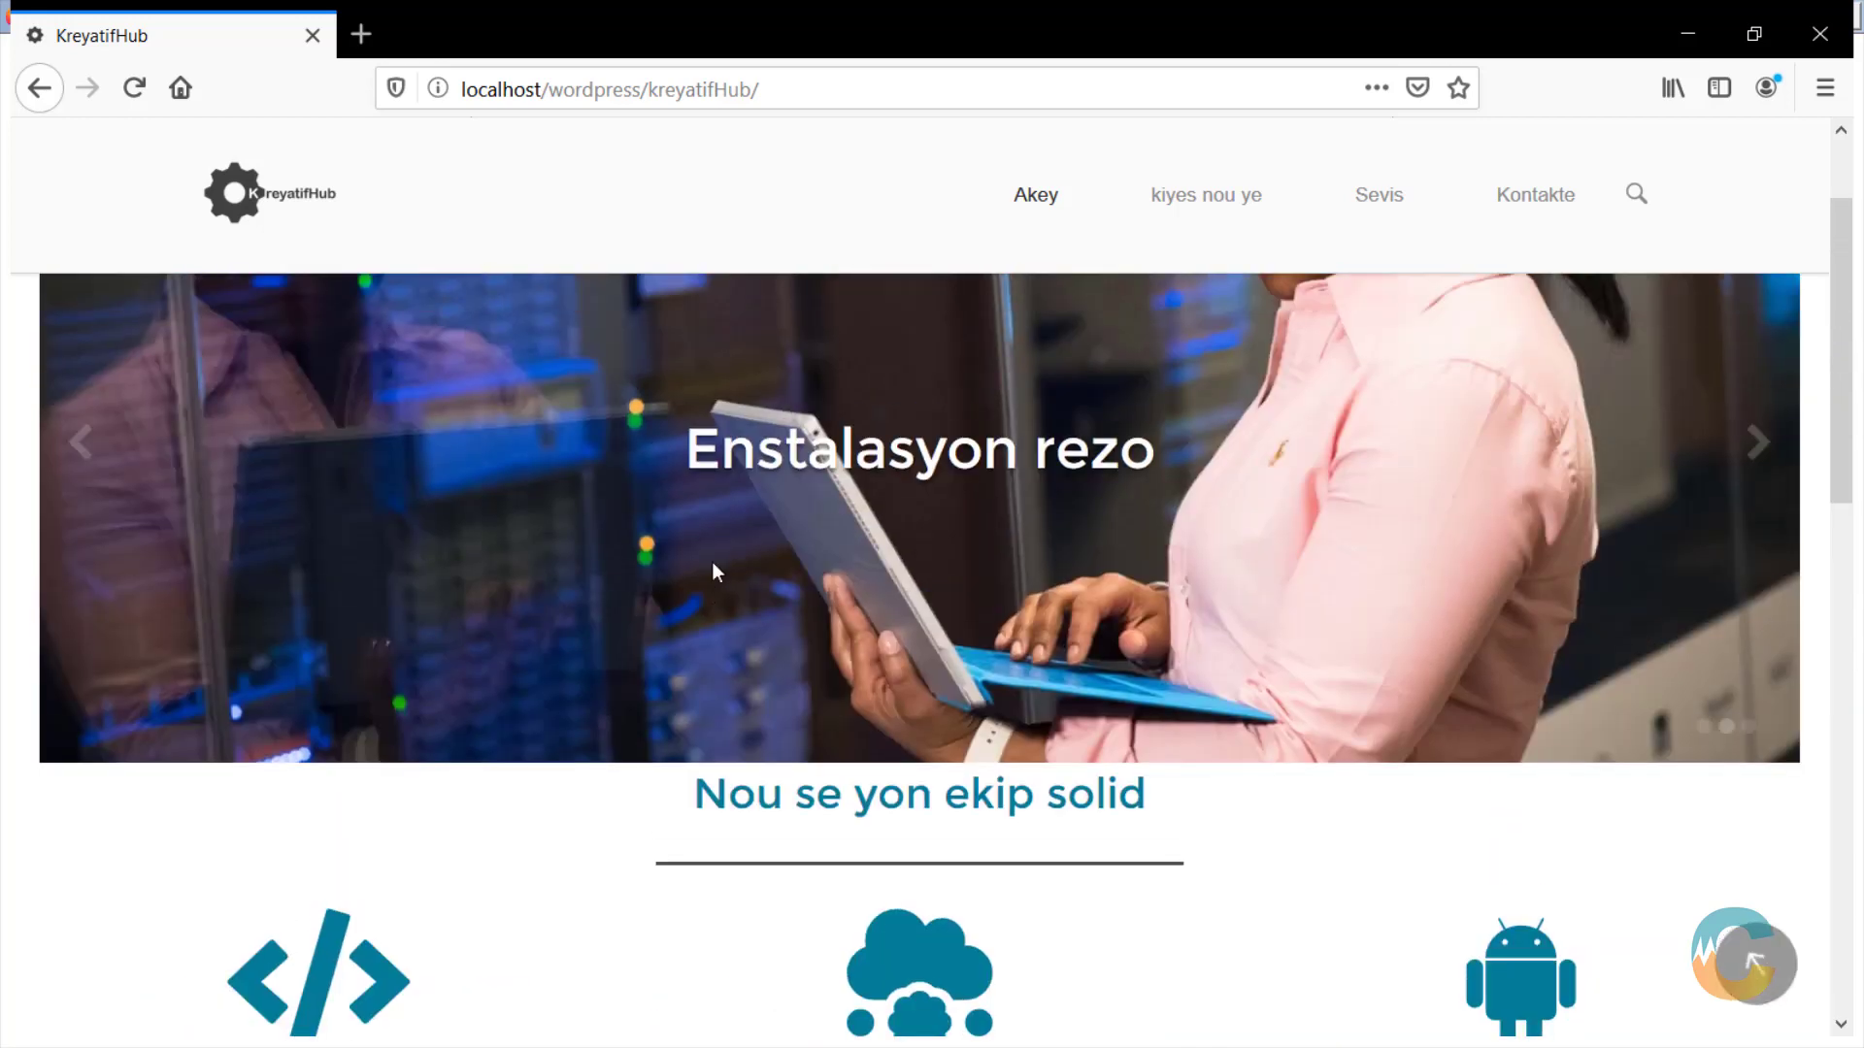
{"action": "scroll", "coordinate": [715, 572], "scroll_direction": "down", "scroll_amount": 3}
{"action": "scroll", "coordinate": [734, 572], "scroll_direction": "down", "scroll_amount": 2}
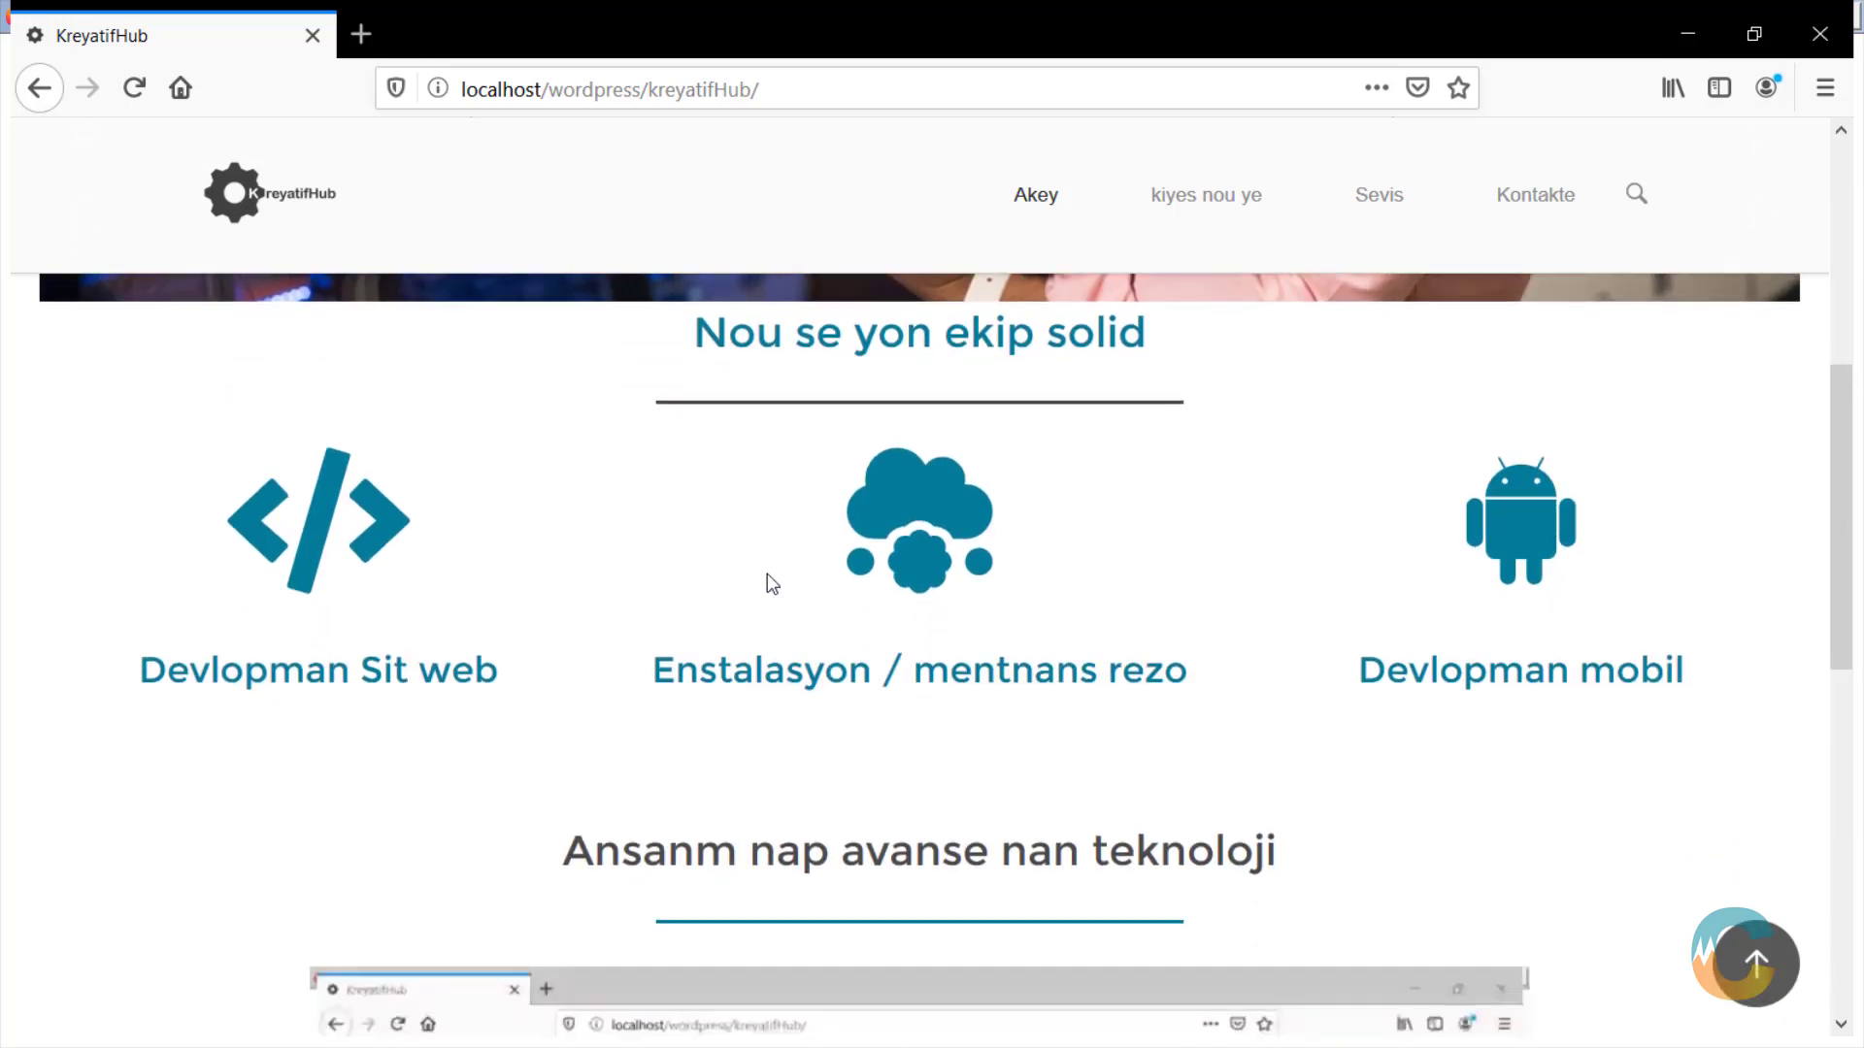
{"action": "left_click", "coordinate": [1694, 31]}
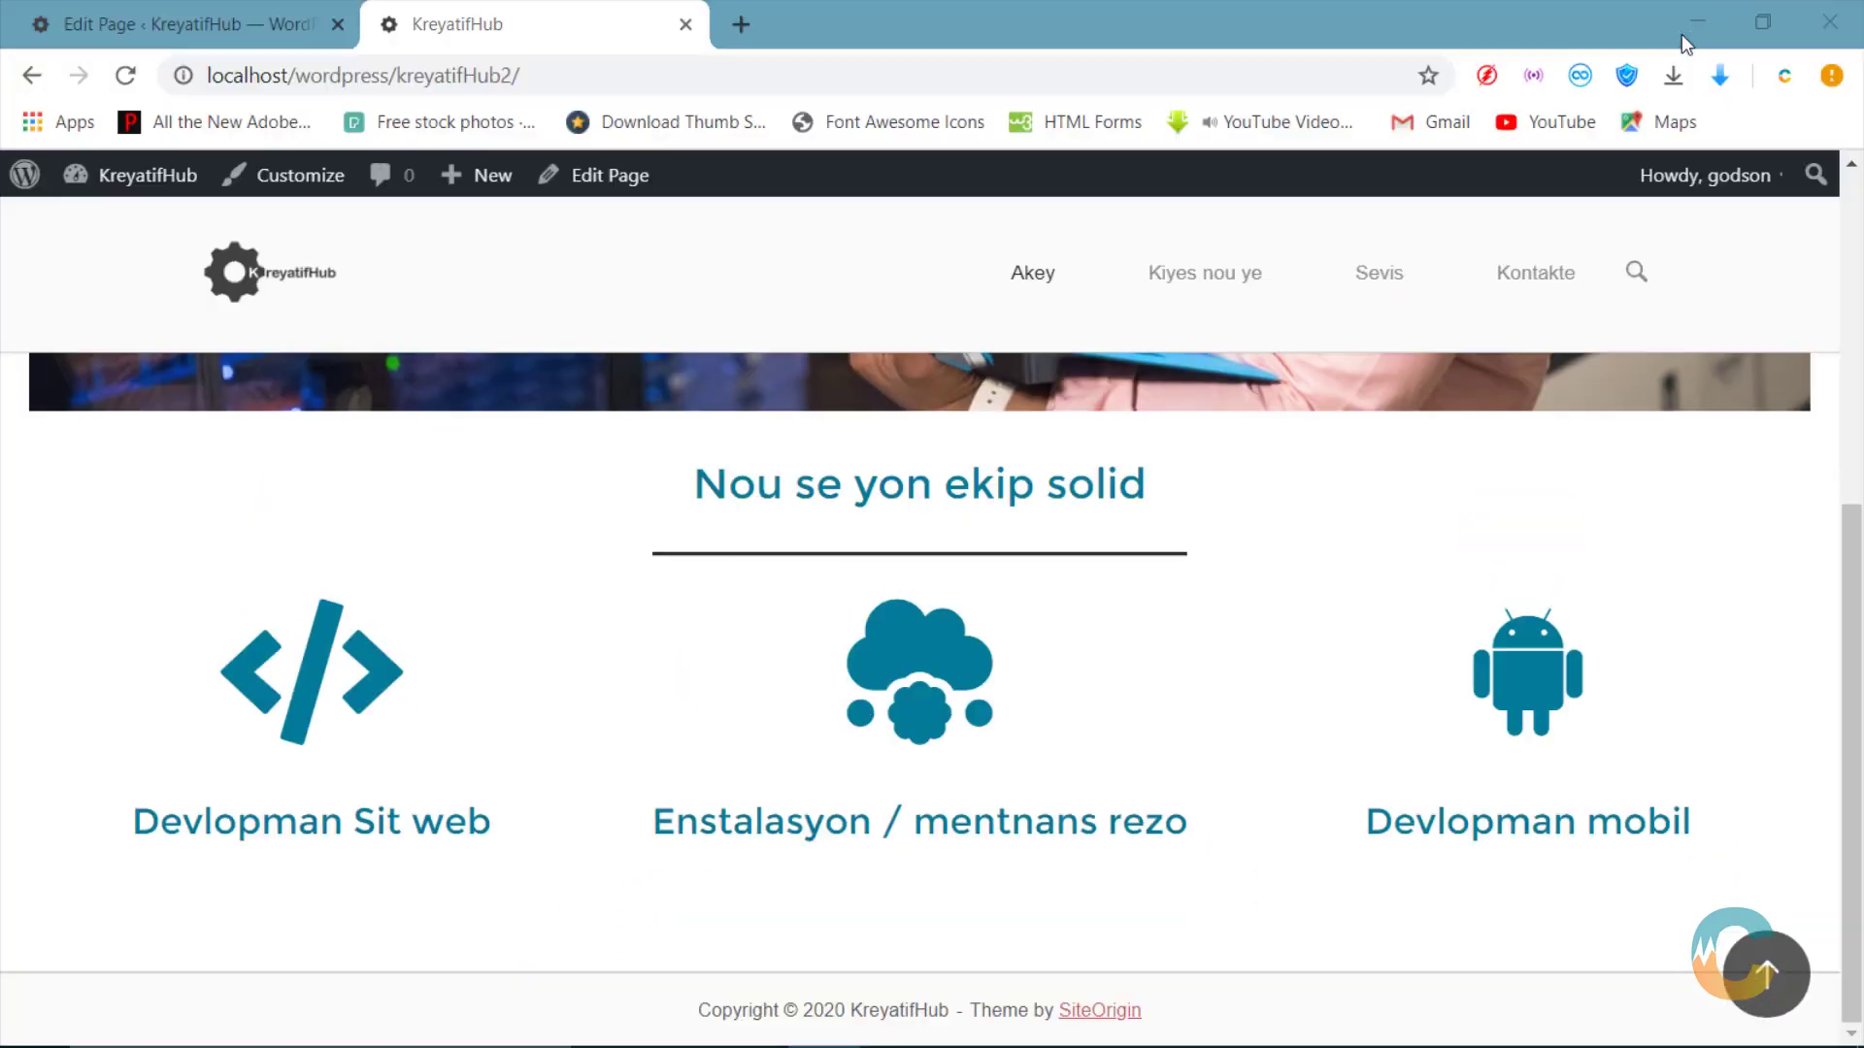
Step: Return to the Akey page editor and duplicate the SiteOrigin Headline widget under the hero
{"action": "left_click", "coordinate": [154, 5]}
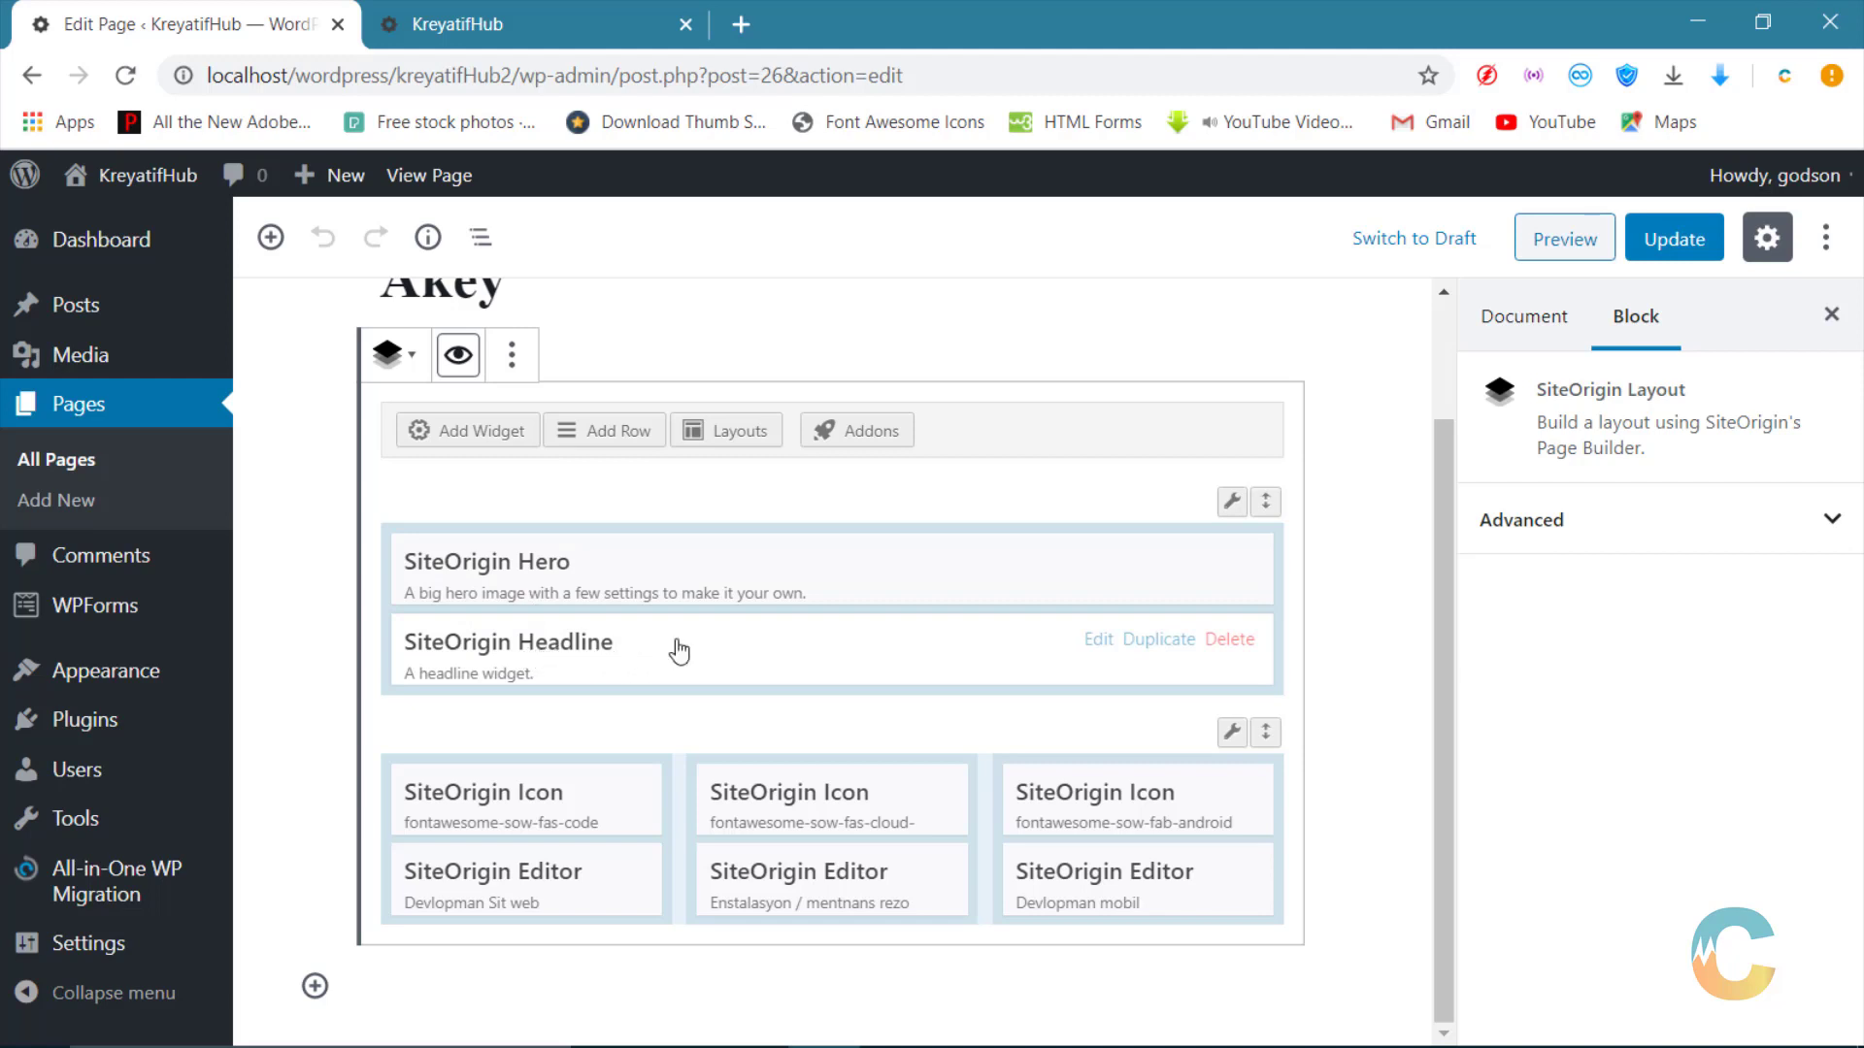
{"action": "left_click", "coordinate": [1175, 645]}
{"action": "scroll", "coordinate": [768, 756], "scroll_direction": "down", "scroll_amount": 1}
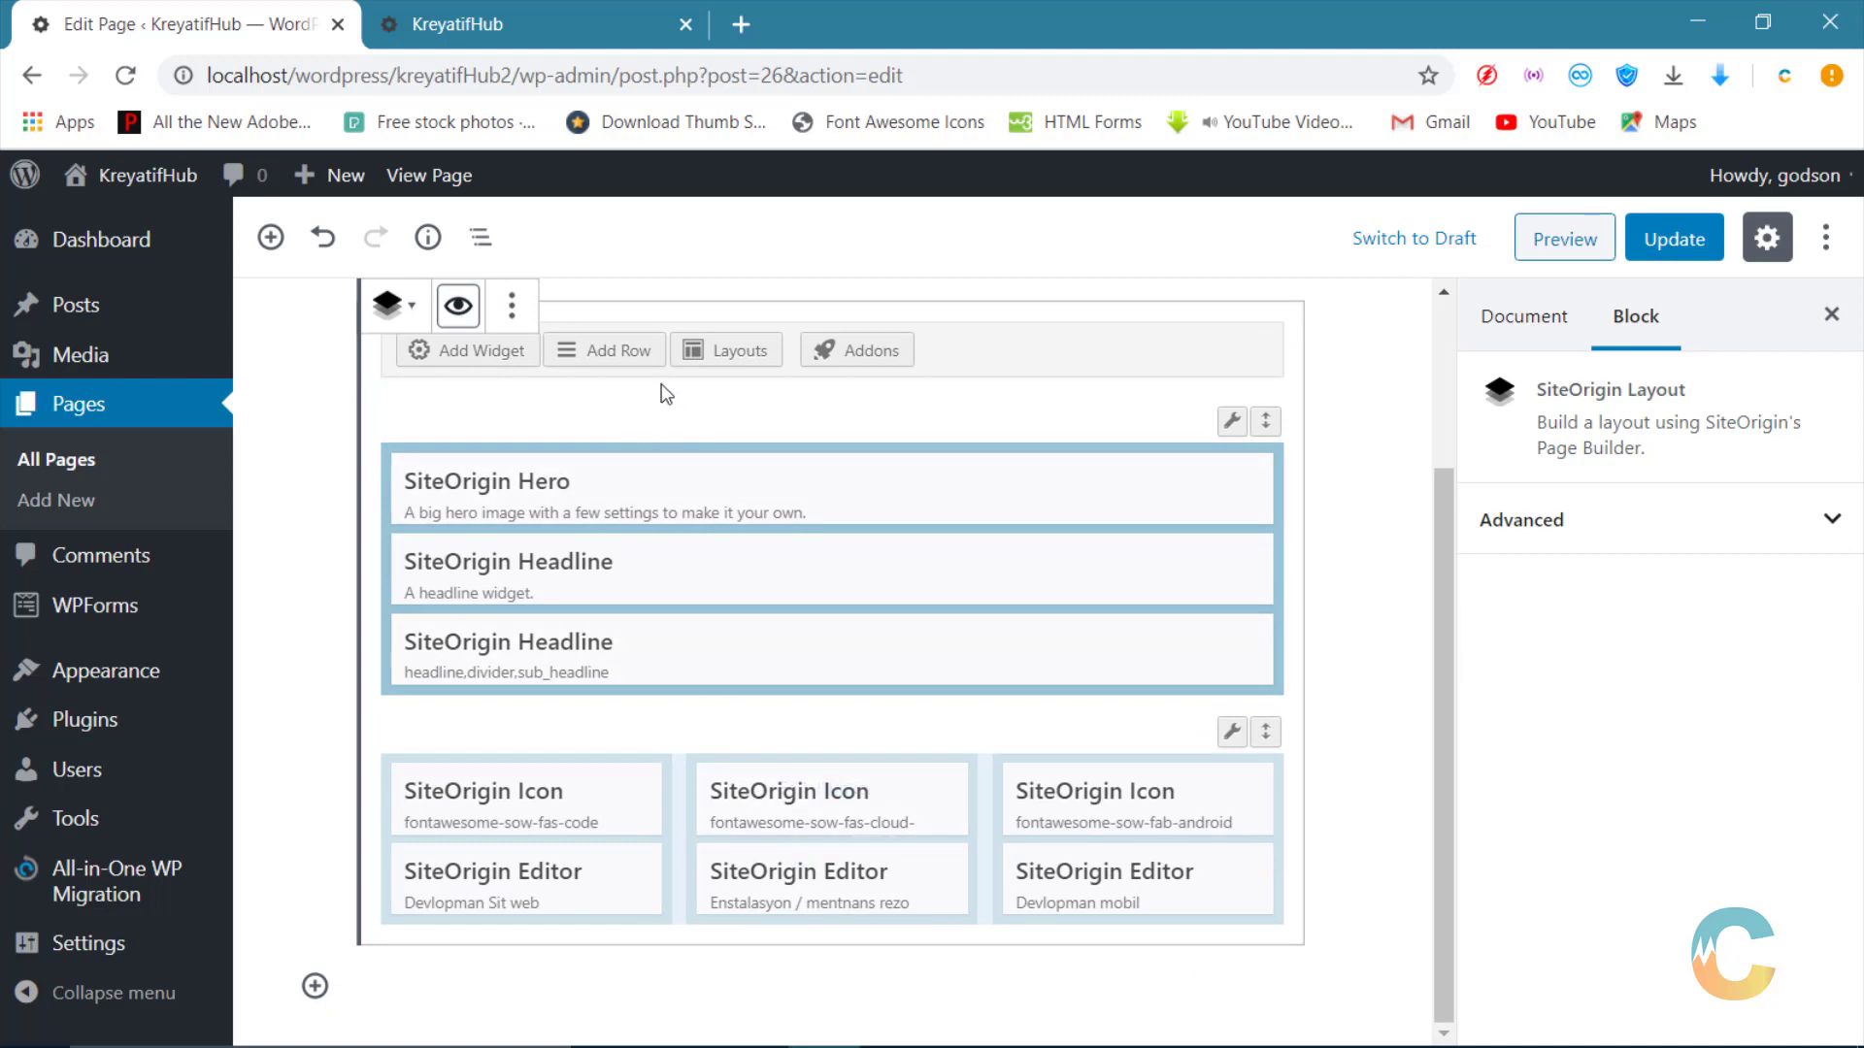
Step: Insert a new row with 1 column into the page layout
{"action": "left_click", "coordinate": [615, 352]}
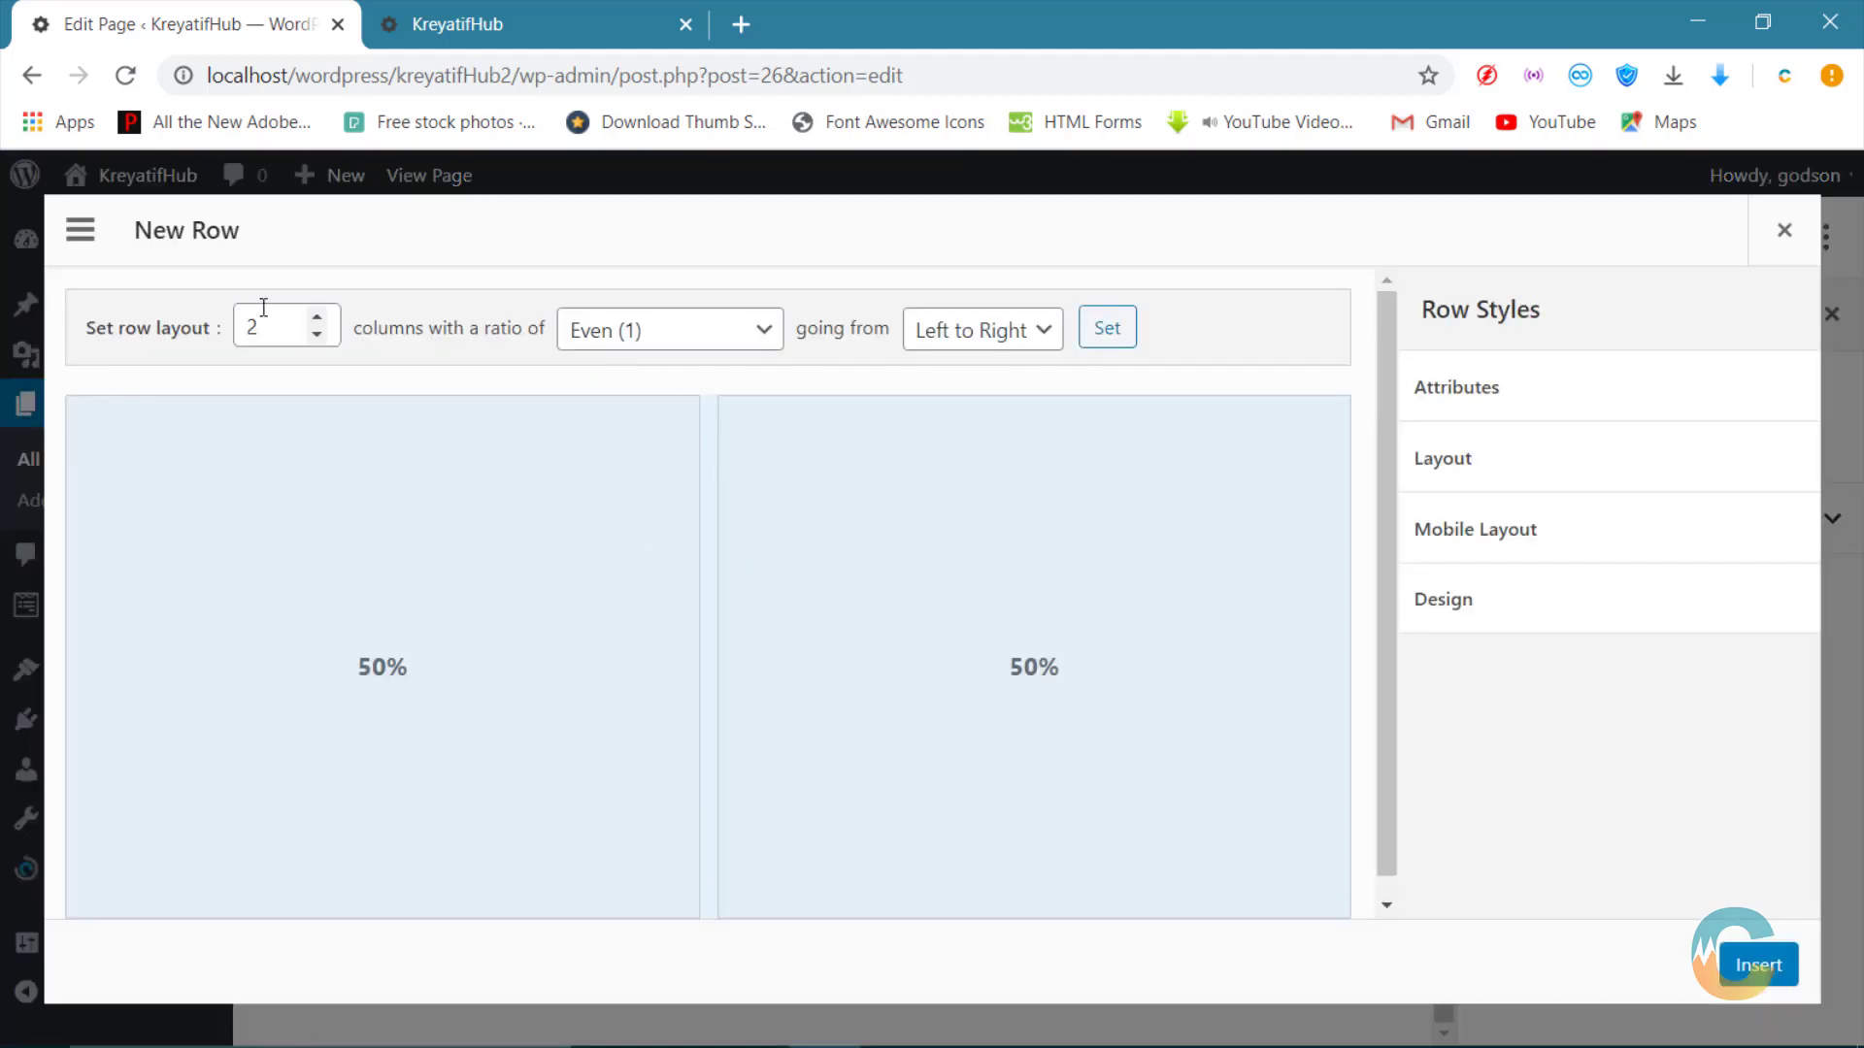
{"action": "type", "text": "1"}
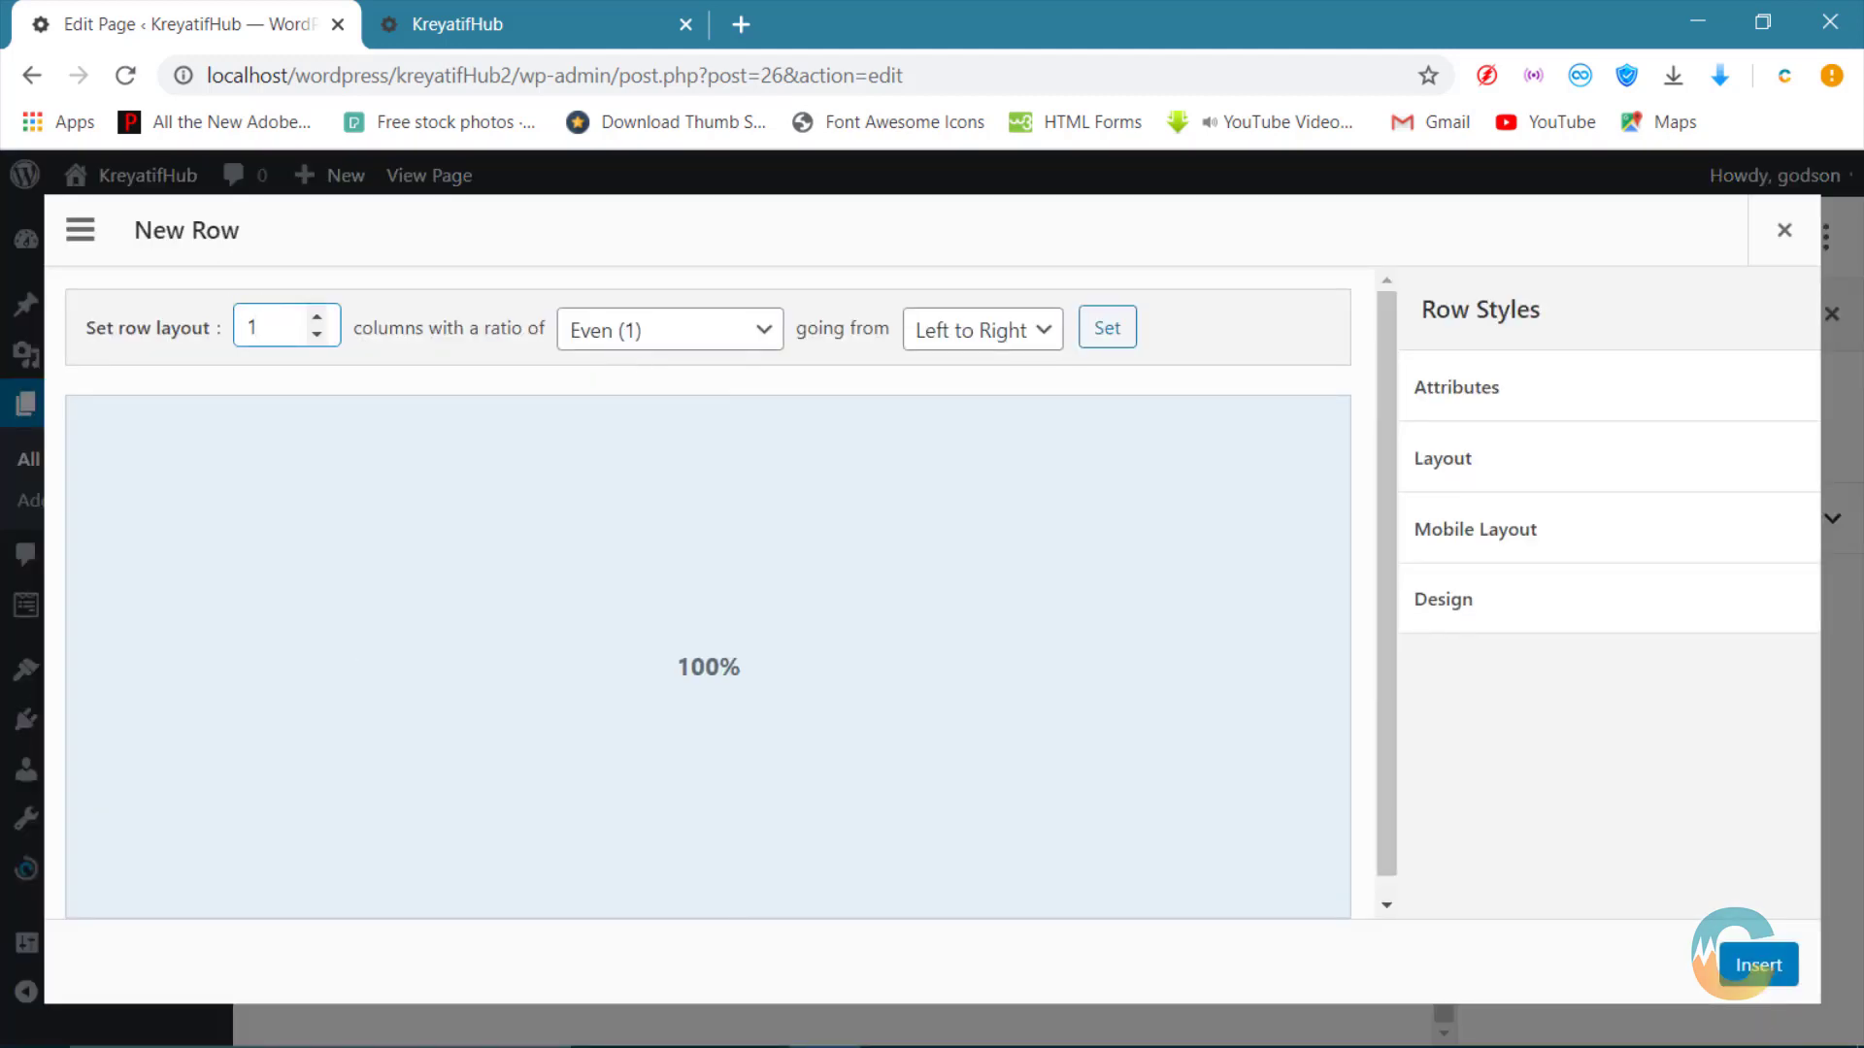
{"action": "left_click", "coordinate": [1759, 964]}
{"action": "scroll", "coordinate": [893, 572], "scroll_direction": "down", "scroll_amount": 2}
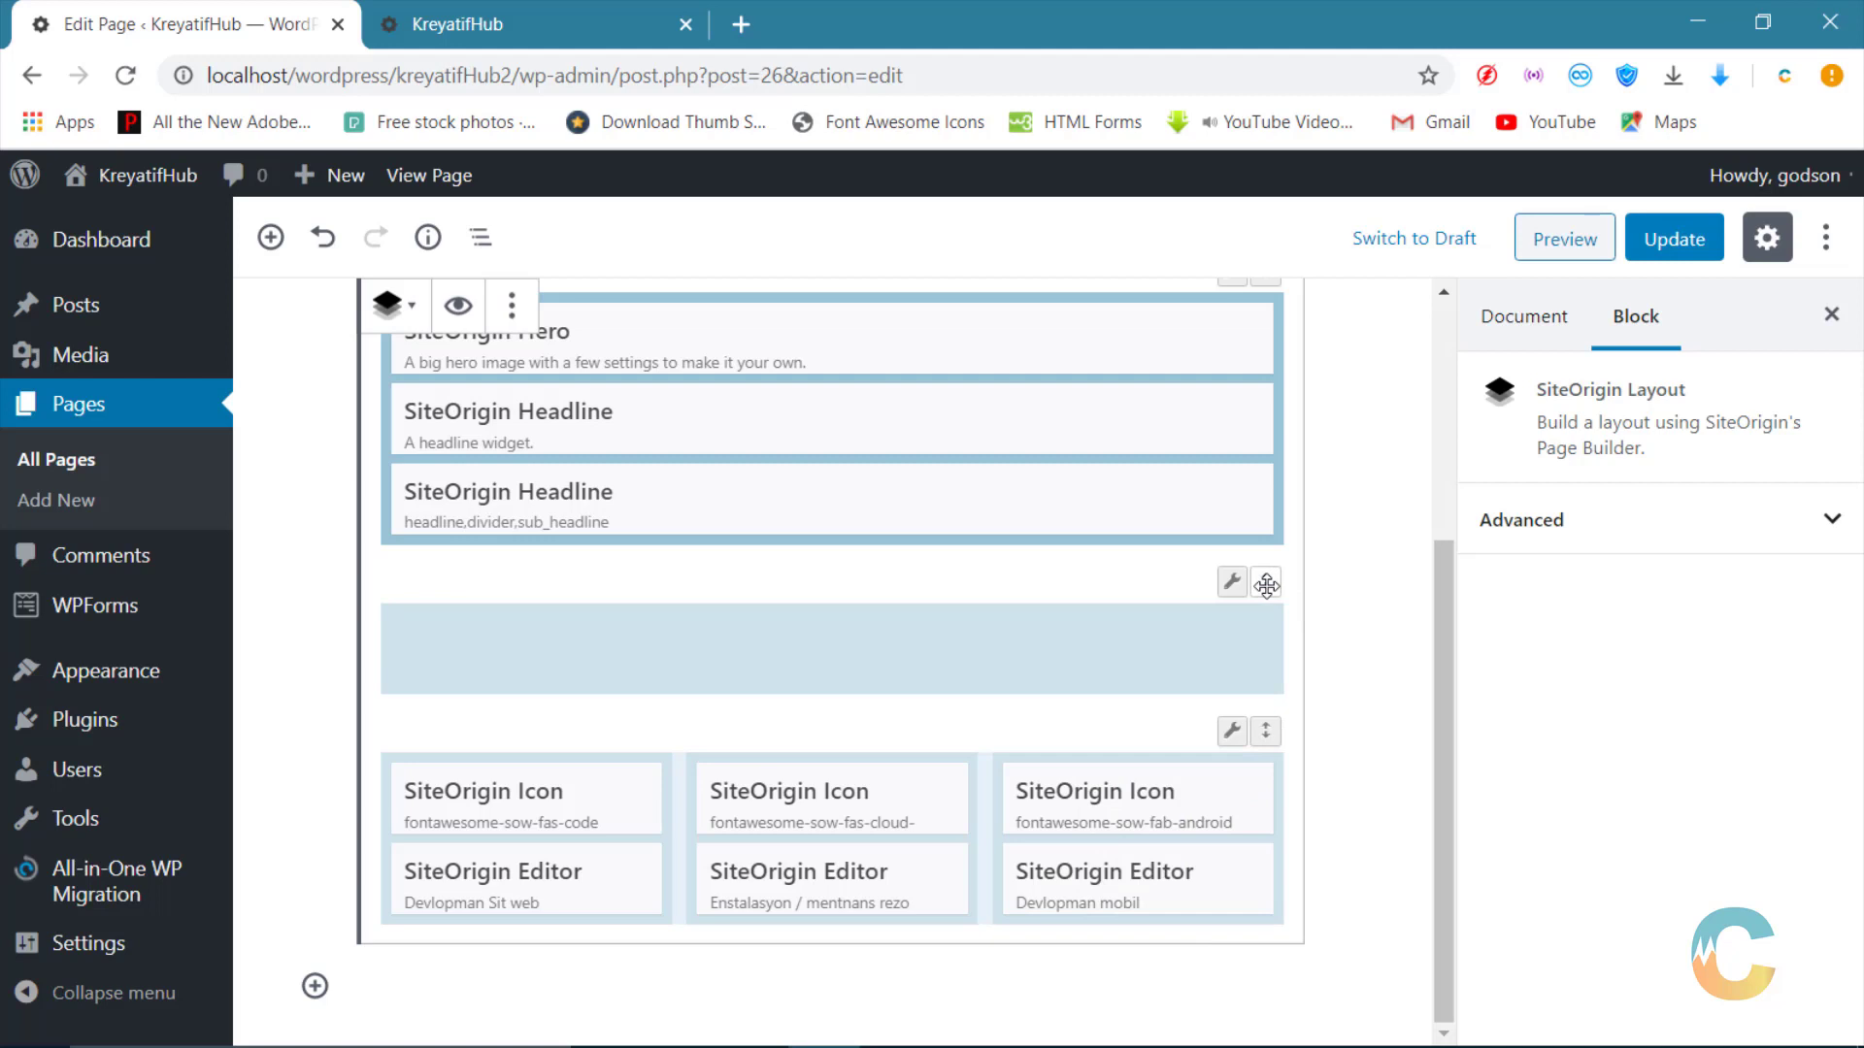
Step: Move the empty row below the icon row and place the duplicated SiteOrigin Headline widget in it
{"action": "left_click_drag", "start_coordinate": [1266, 585], "coordinate": [1251, 961]}
{"action": "scroll", "coordinate": [912, 692], "scroll_direction": "down", "scroll_amount": 2}
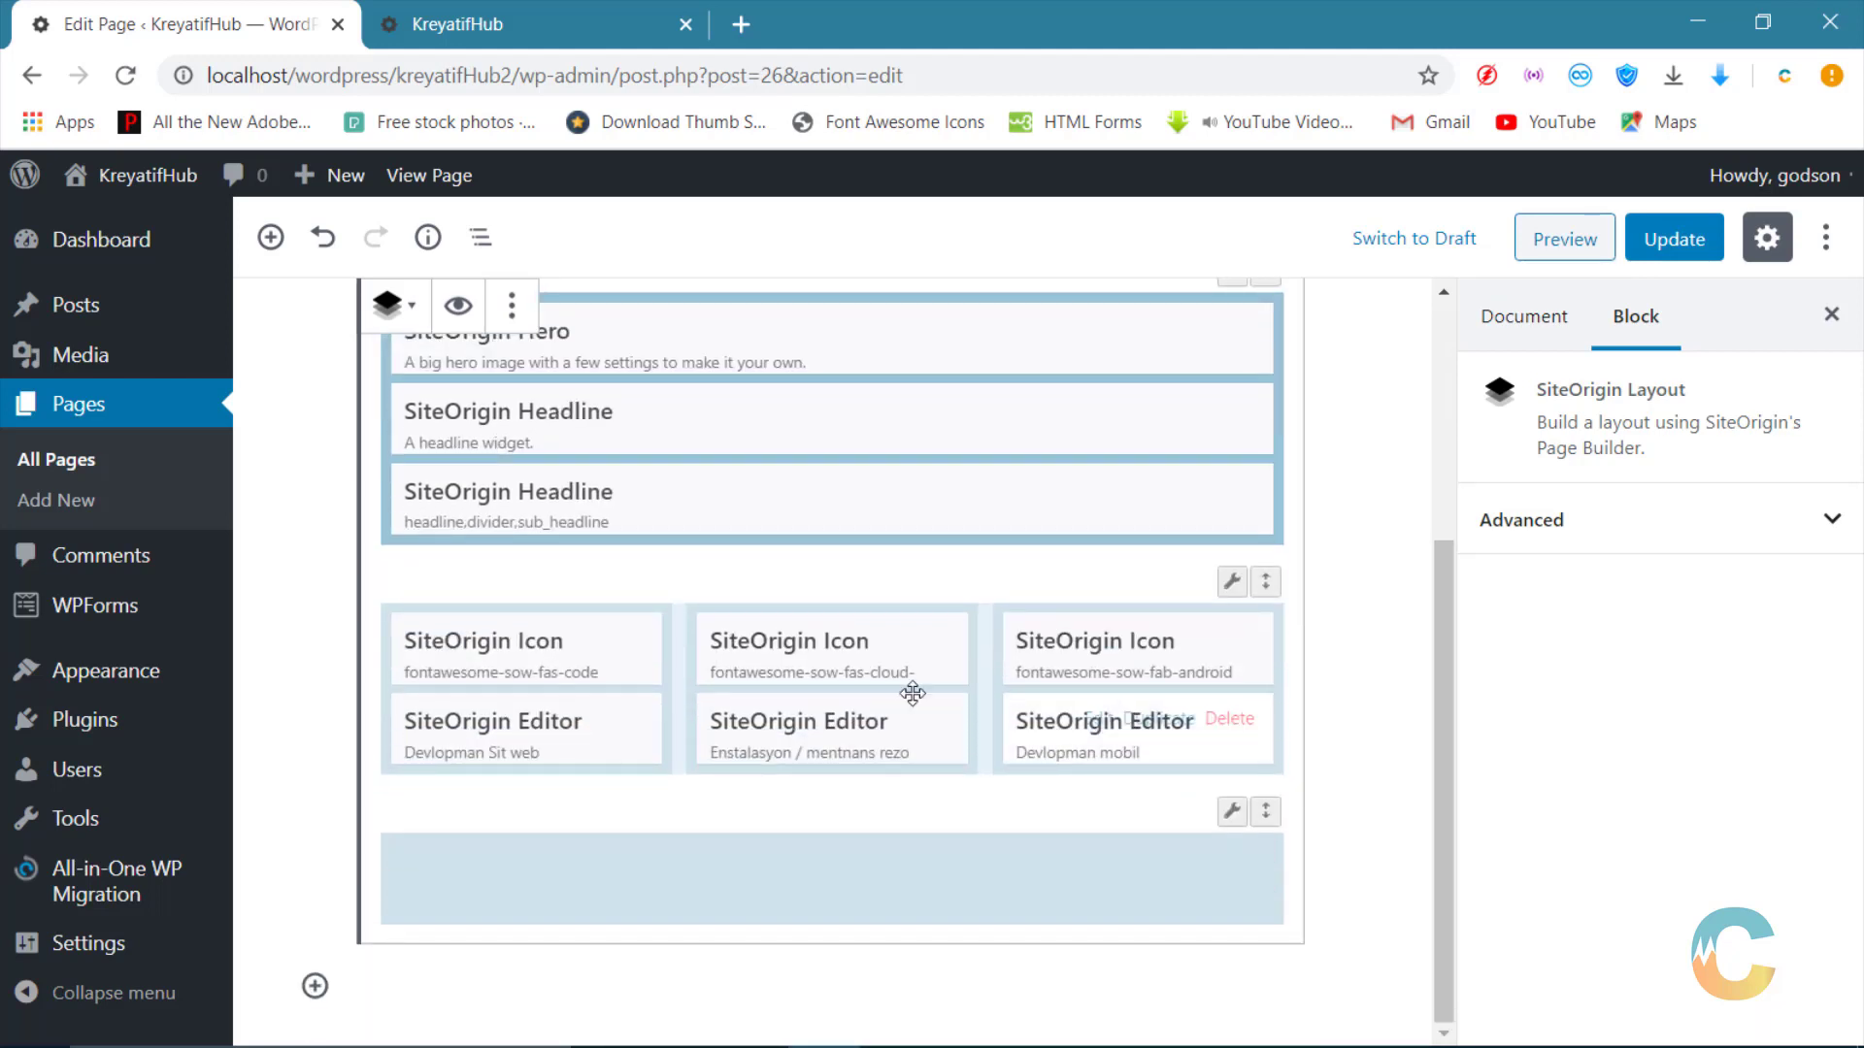
{"action": "left_click_drag", "start_coordinate": [853, 511], "coordinate": [861, 898]}
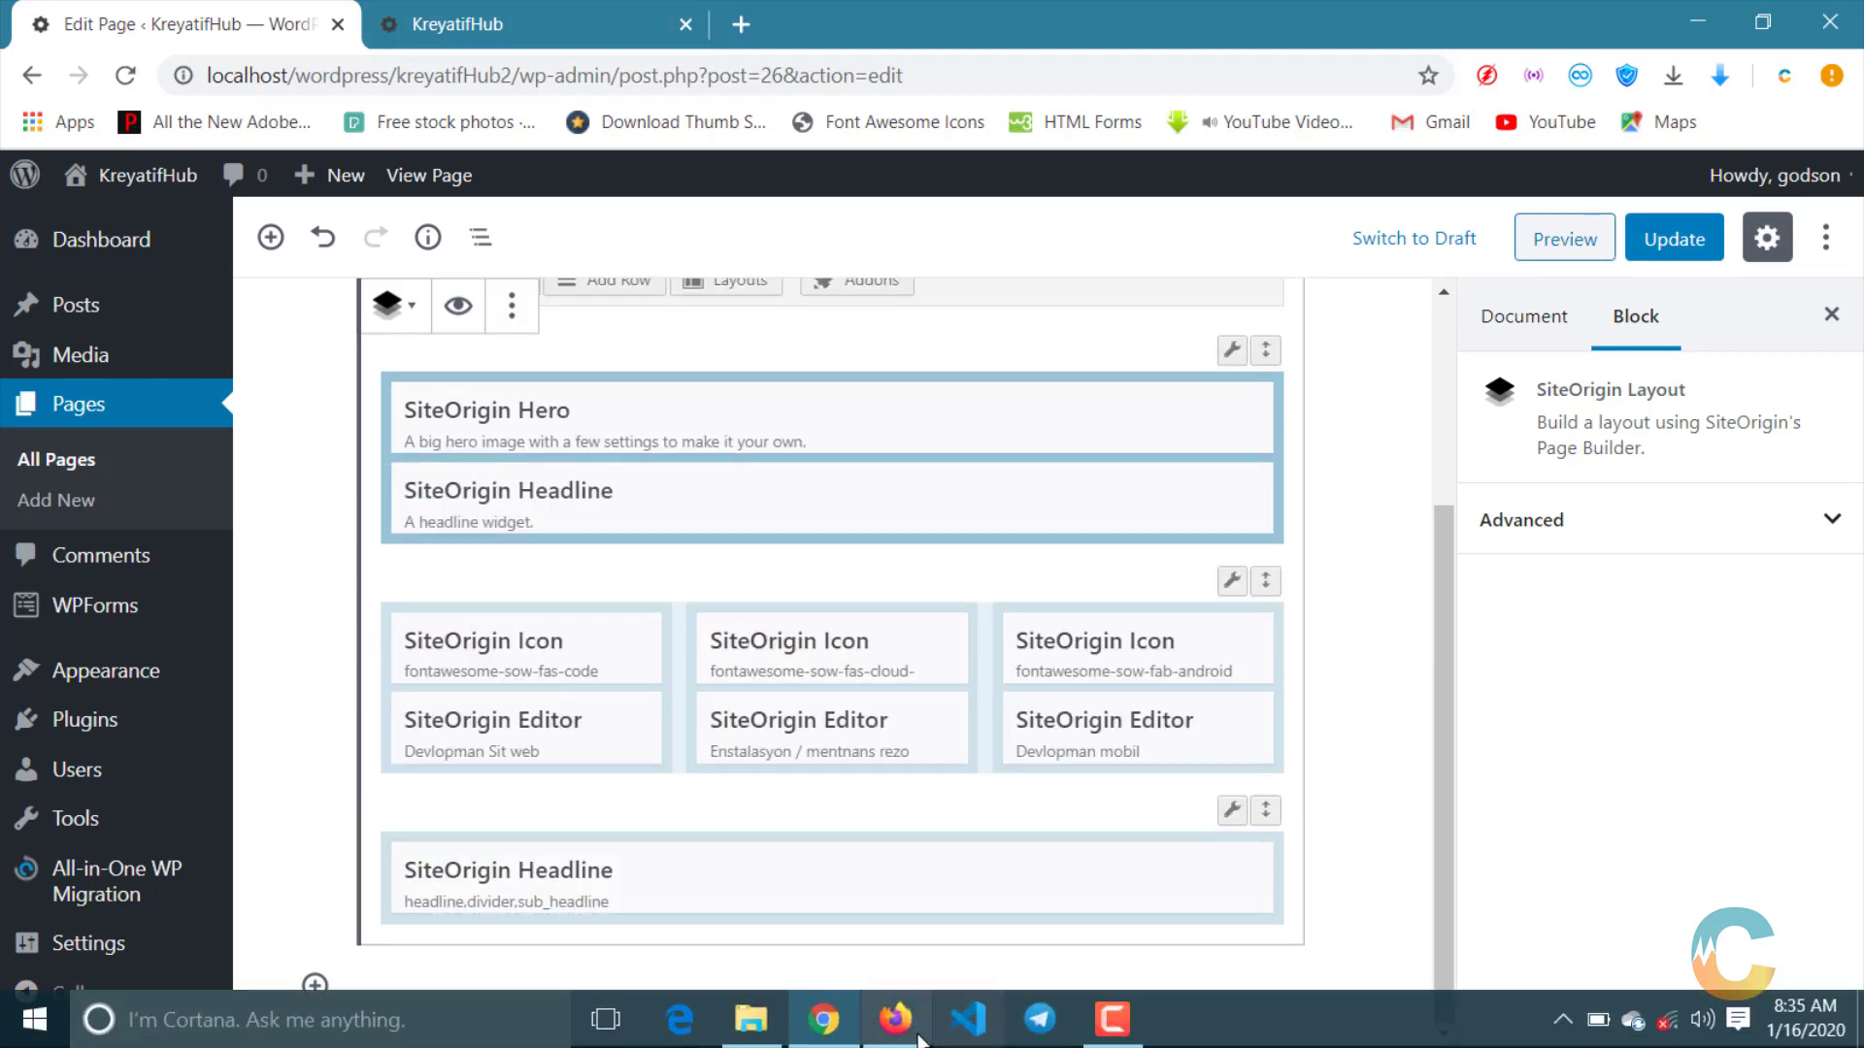
Step: Switch to Firefox and copy the heading "Ansanm nap avanse nan teknoloji" from the reference home page
{"action": "left_click", "coordinate": [894, 1020]}
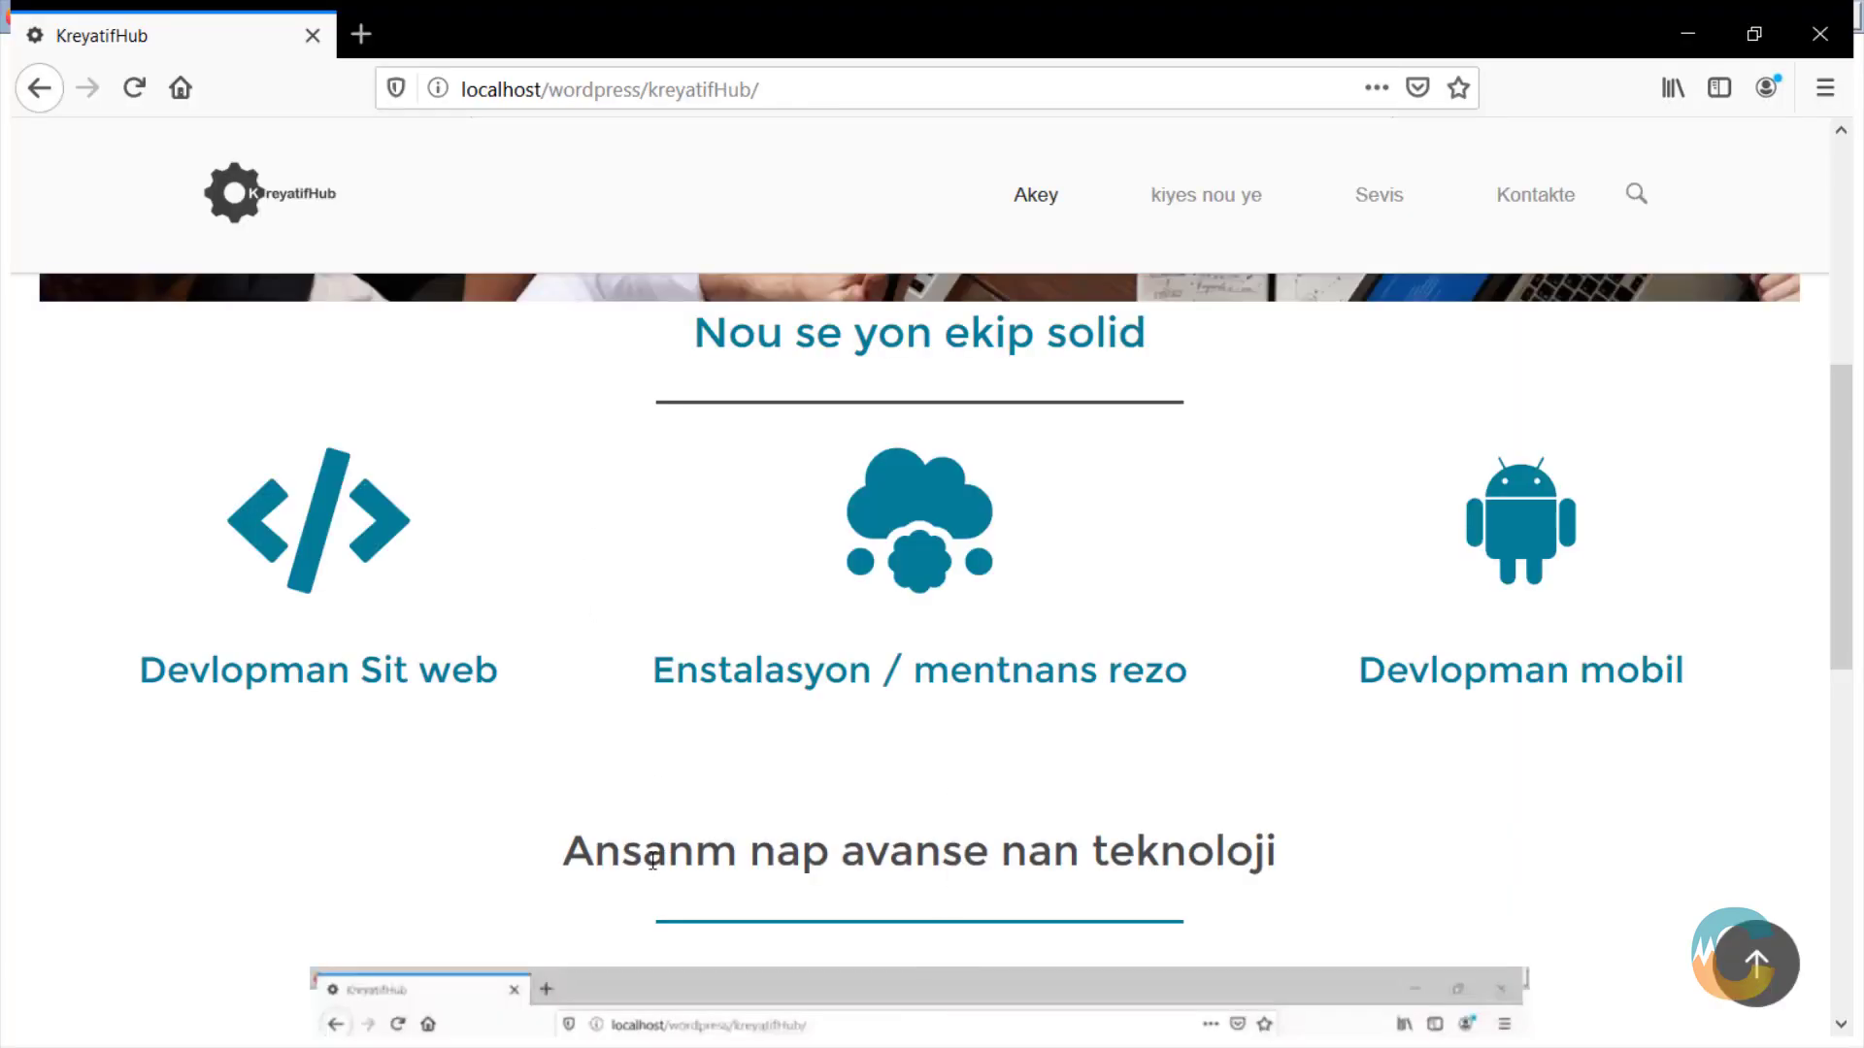
{"action": "triple_click", "coordinate": [743, 881]}
{"action": "key", "text": "ctrl+c"}
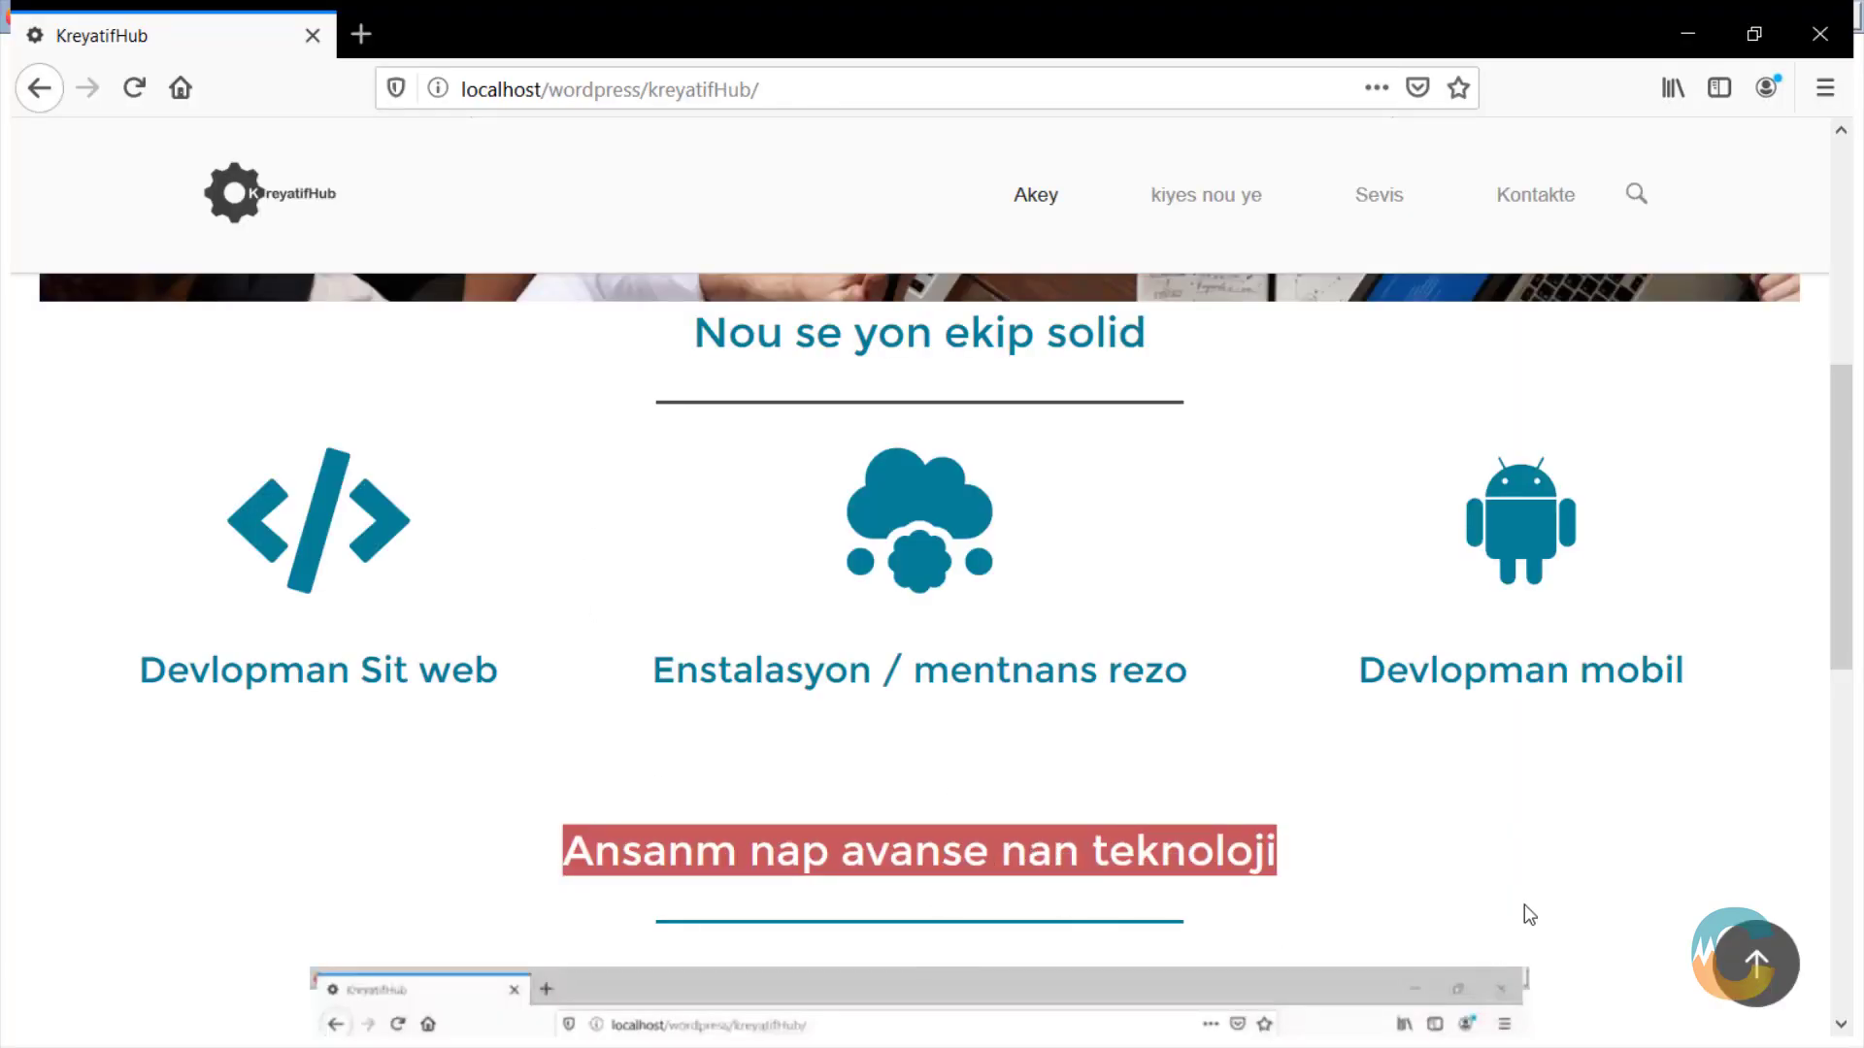
{"action": "left_click", "coordinate": [1687, 34]}
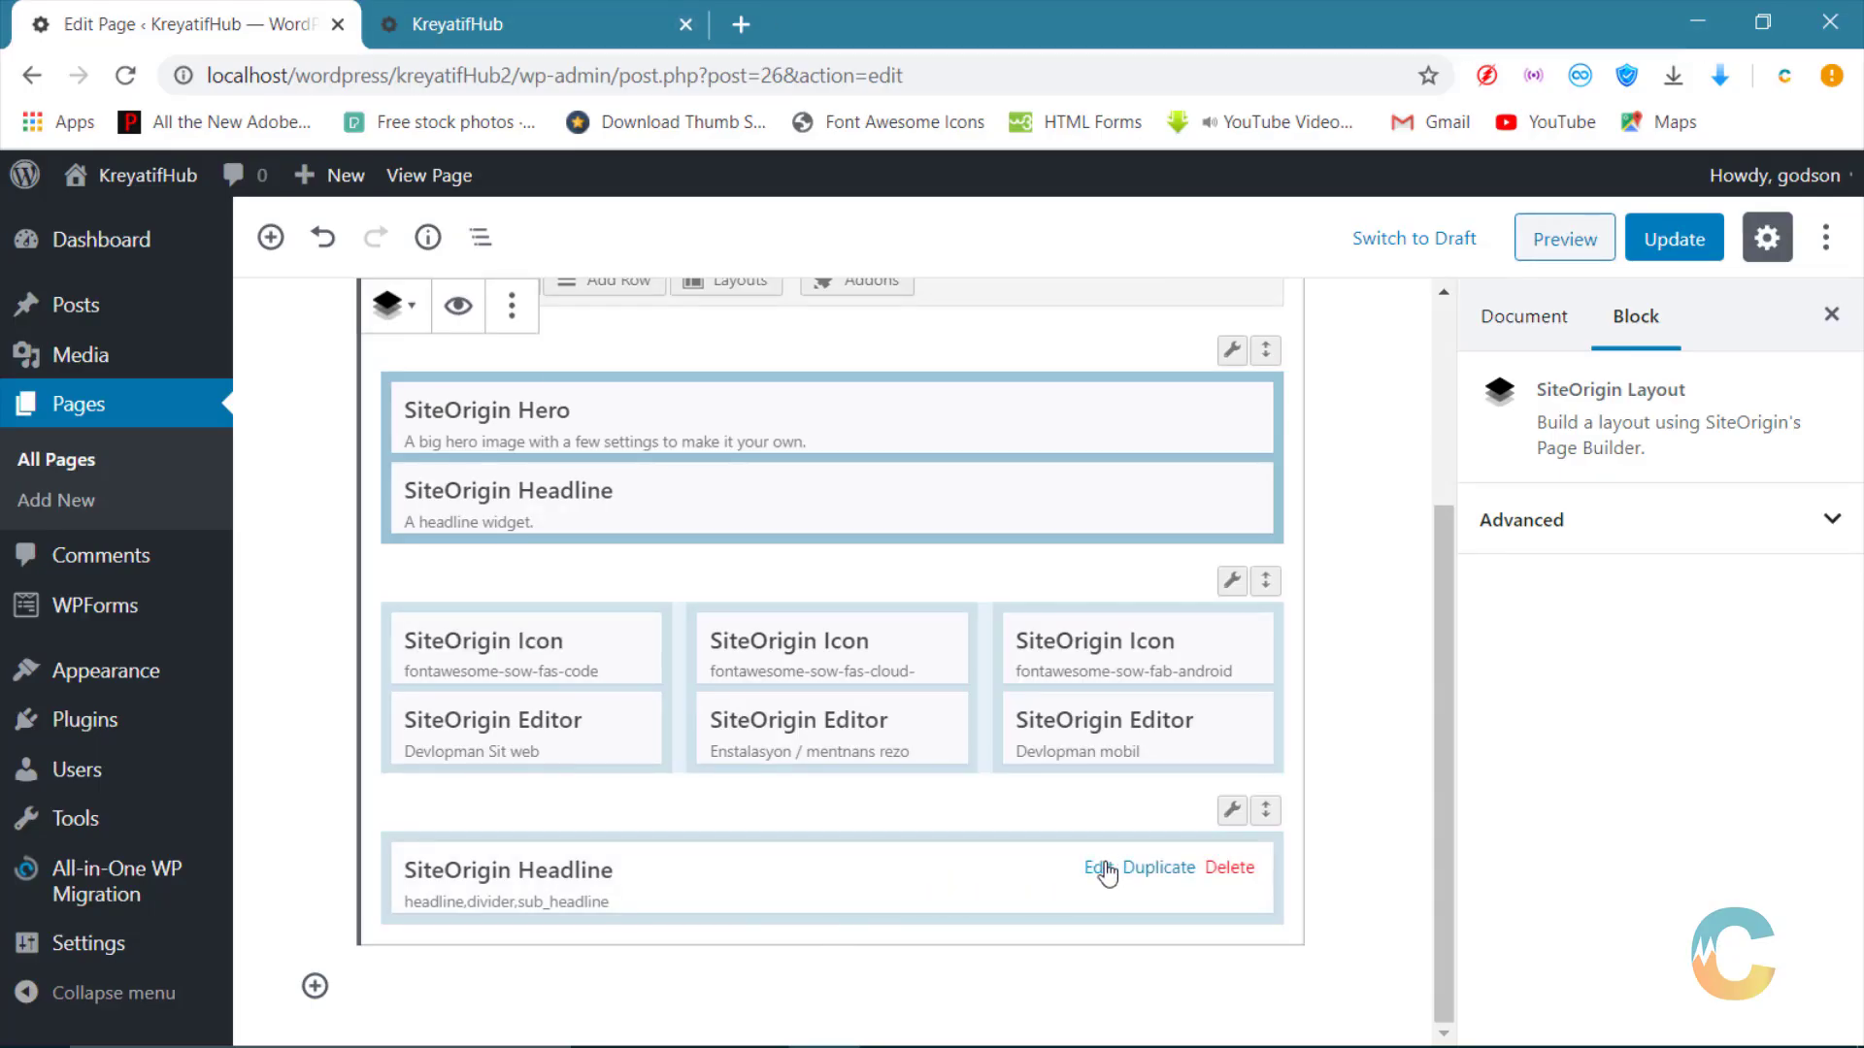
Step: Replace the text of the headline widget in the last row with "Ansanm nap avanse nan teknoloji"
{"action": "left_click", "coordinate": [1097, 867]}
{"action": "triple_click", "coordinate": [291, 417]}
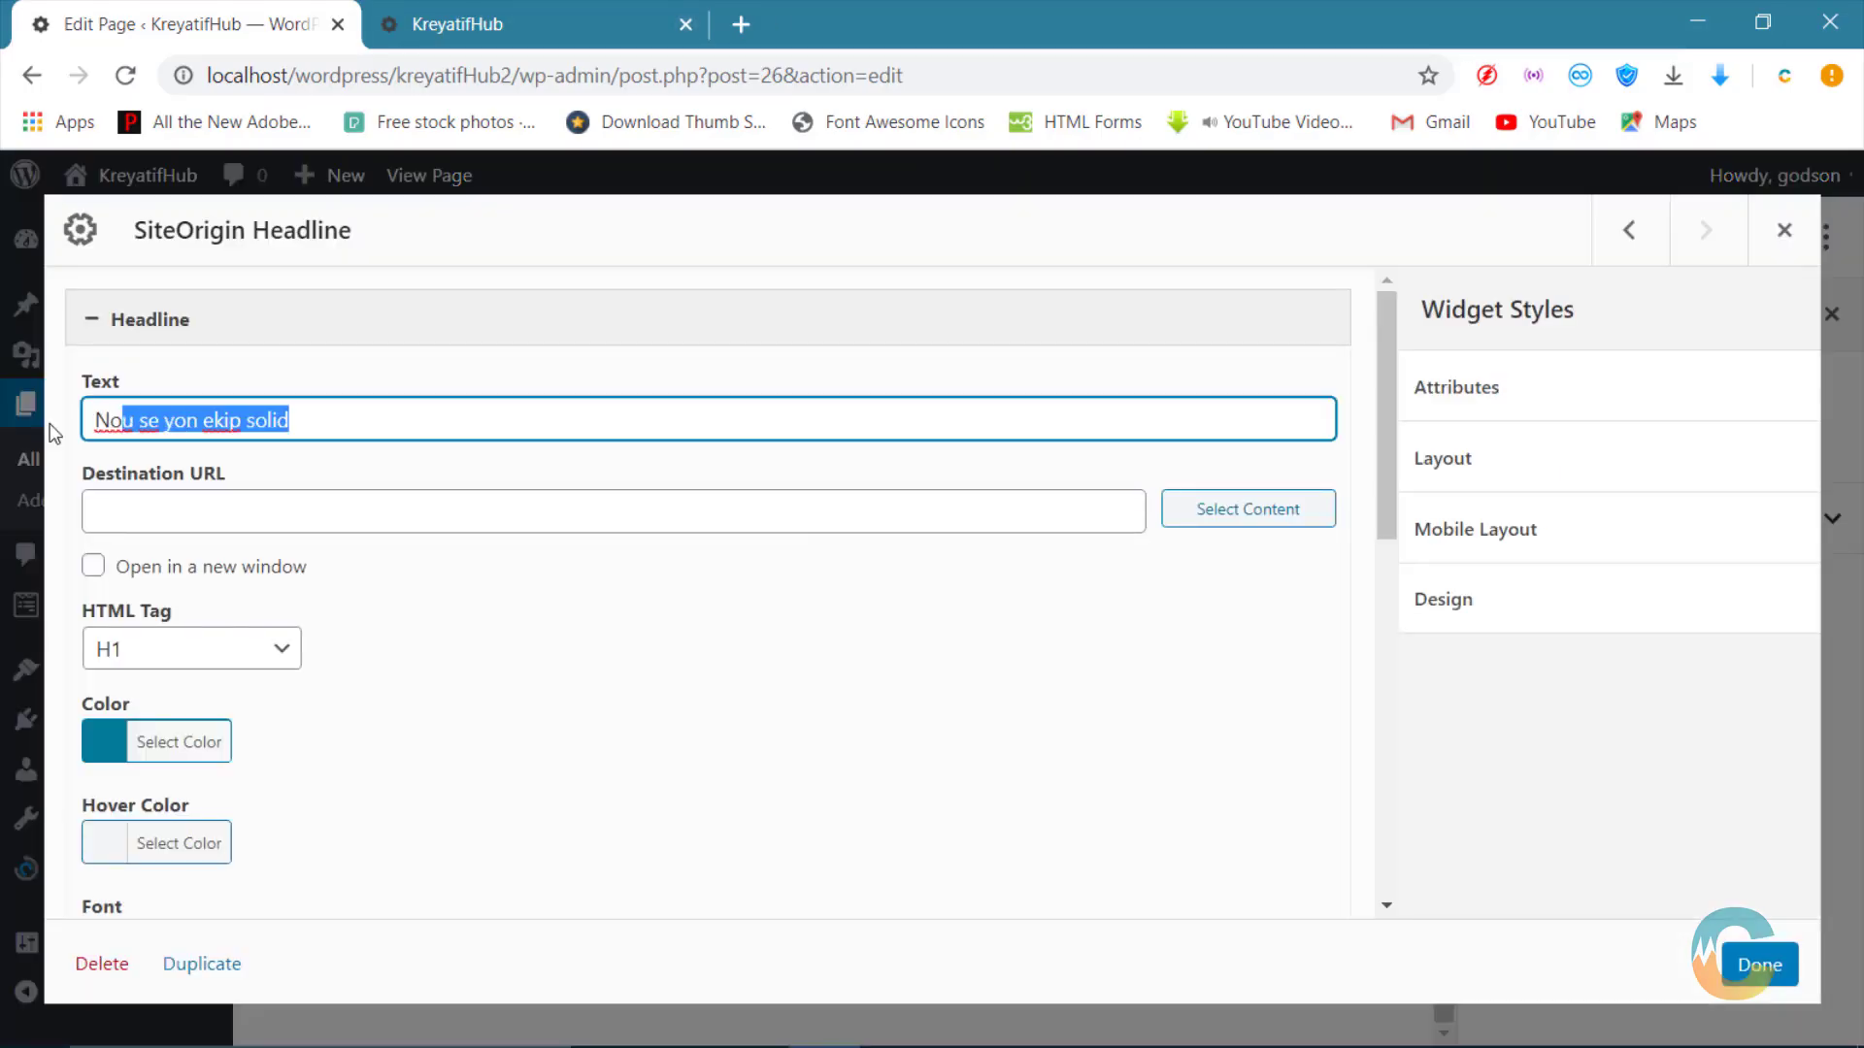
{"action": "key", "text": "ctrl+v"}
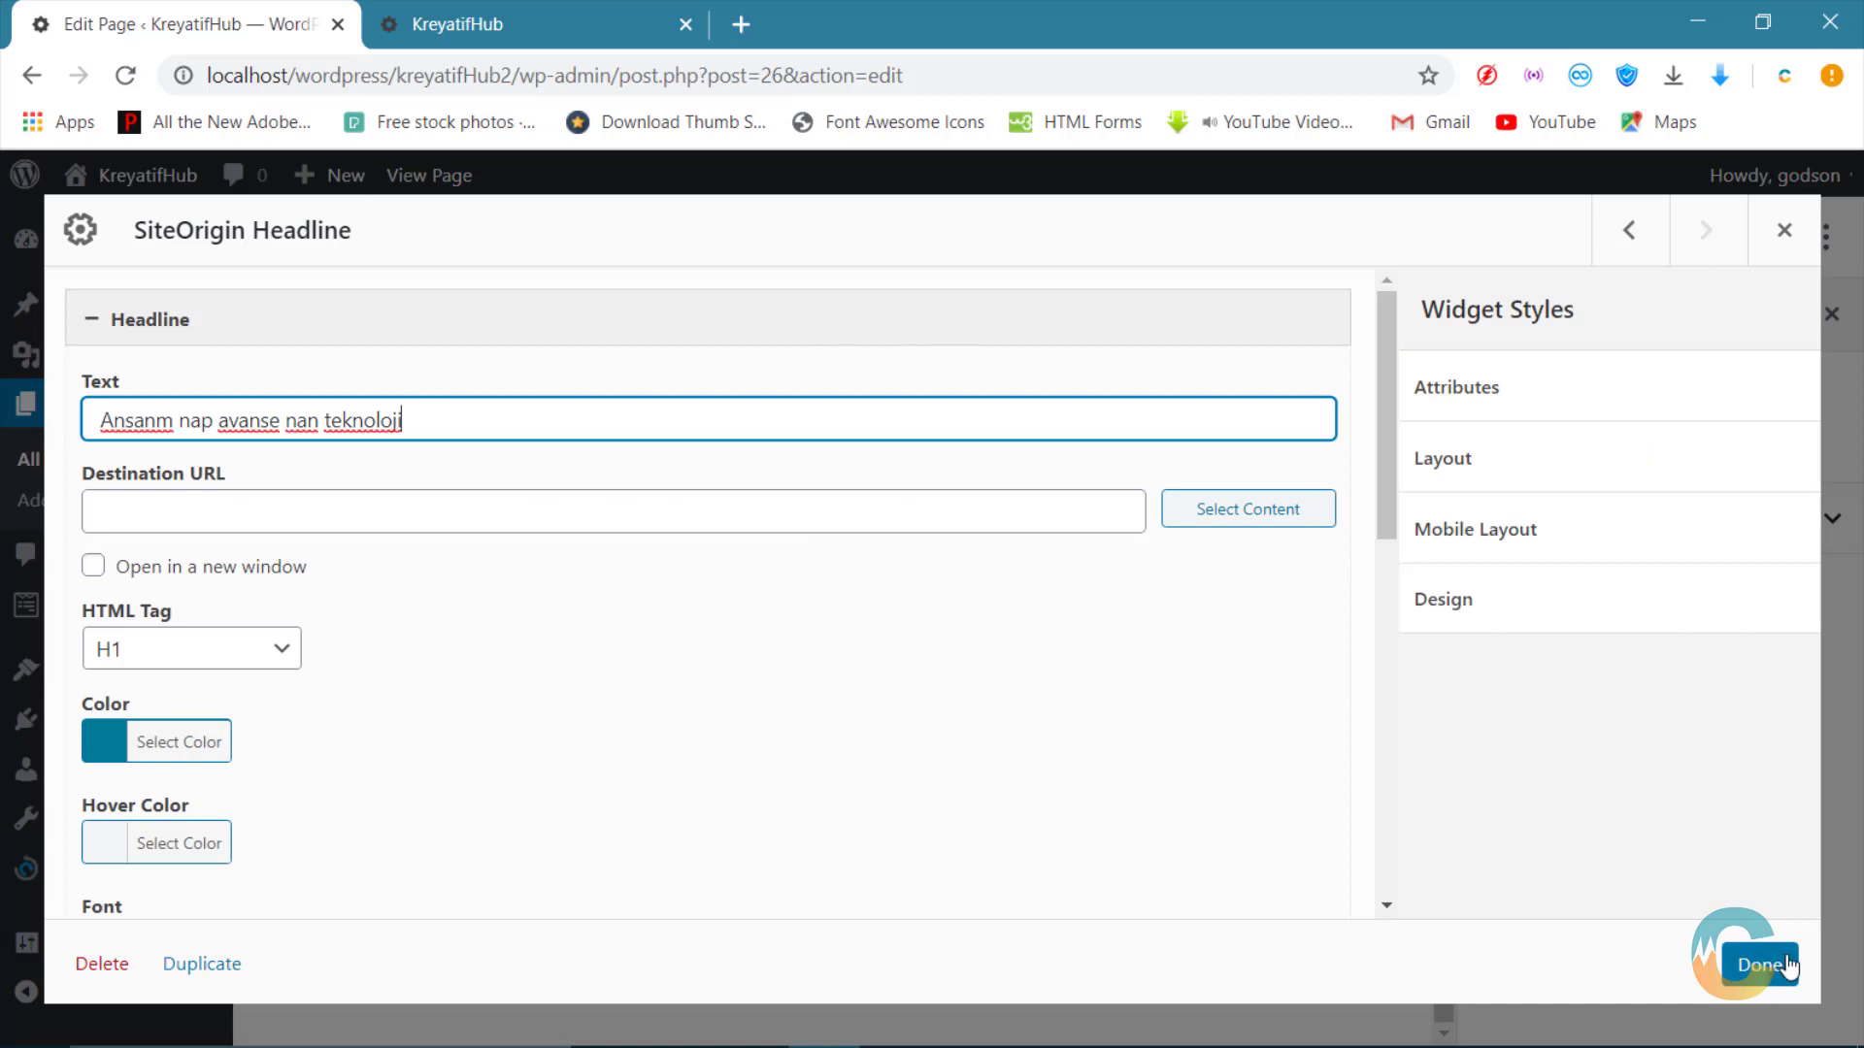
{"action": "left_click", "coordinate": [1758, 964]}
Step: Update the Akey page, reload the live home page and check the new headline section below the service icons
{"action": "left_click", "coordinate": [1659, 238]}
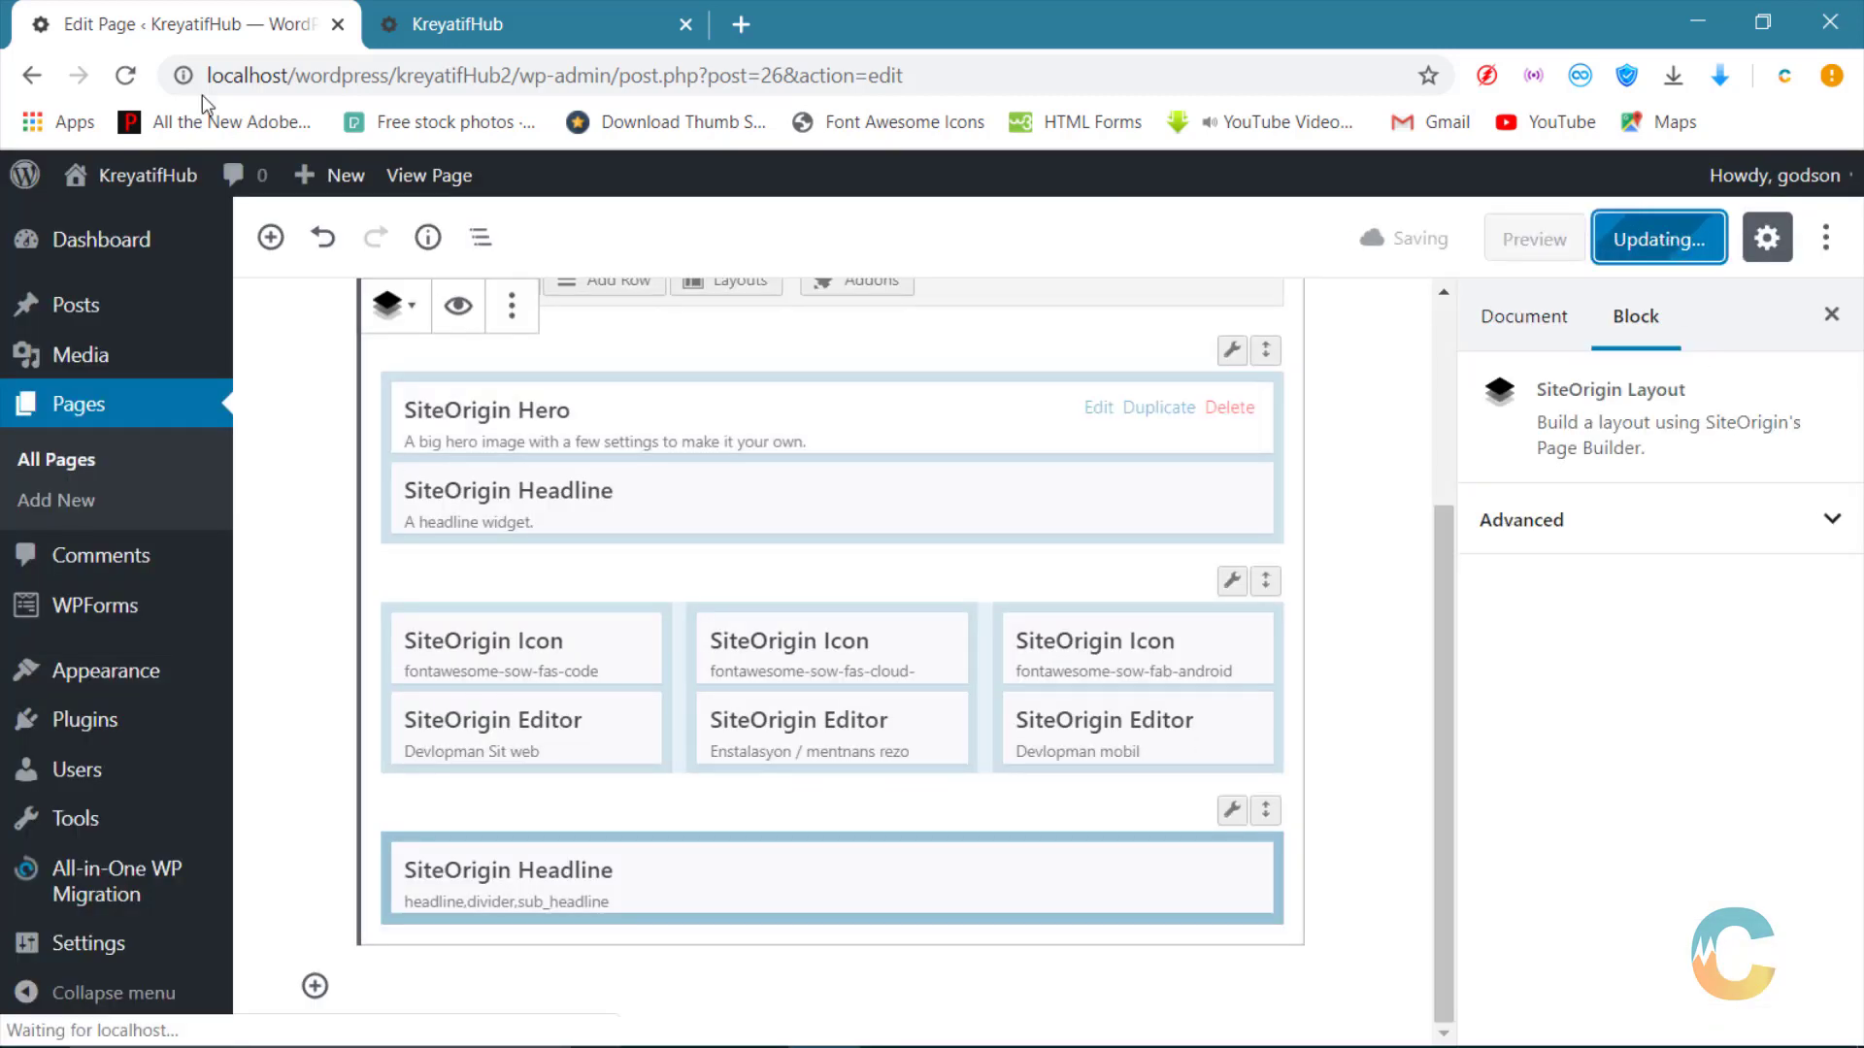
{"action": "left_click", "coordinate": [437, 21]}
{"action": "left_click", "coordinate": [126, 75]}
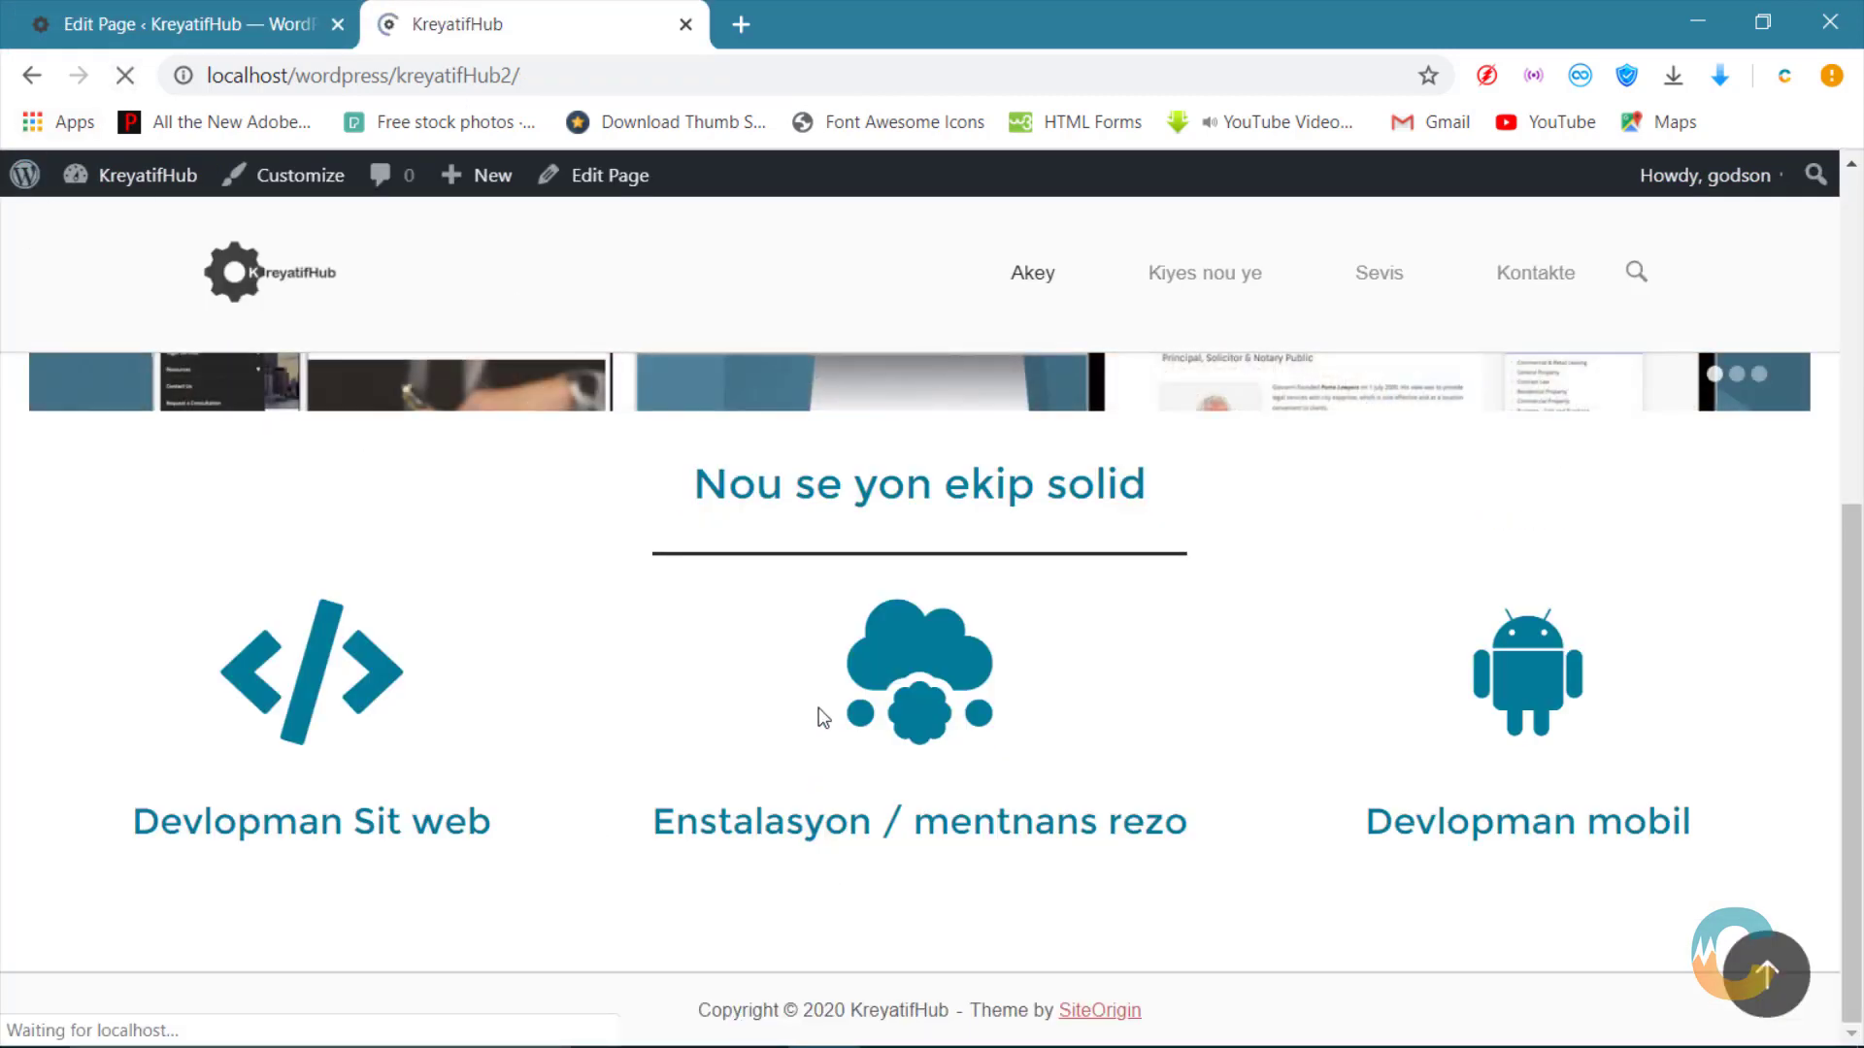
{"action": "scroll", "coordinate": [976, 805], "scroll_direction": "down", "scroll_amount": 2}
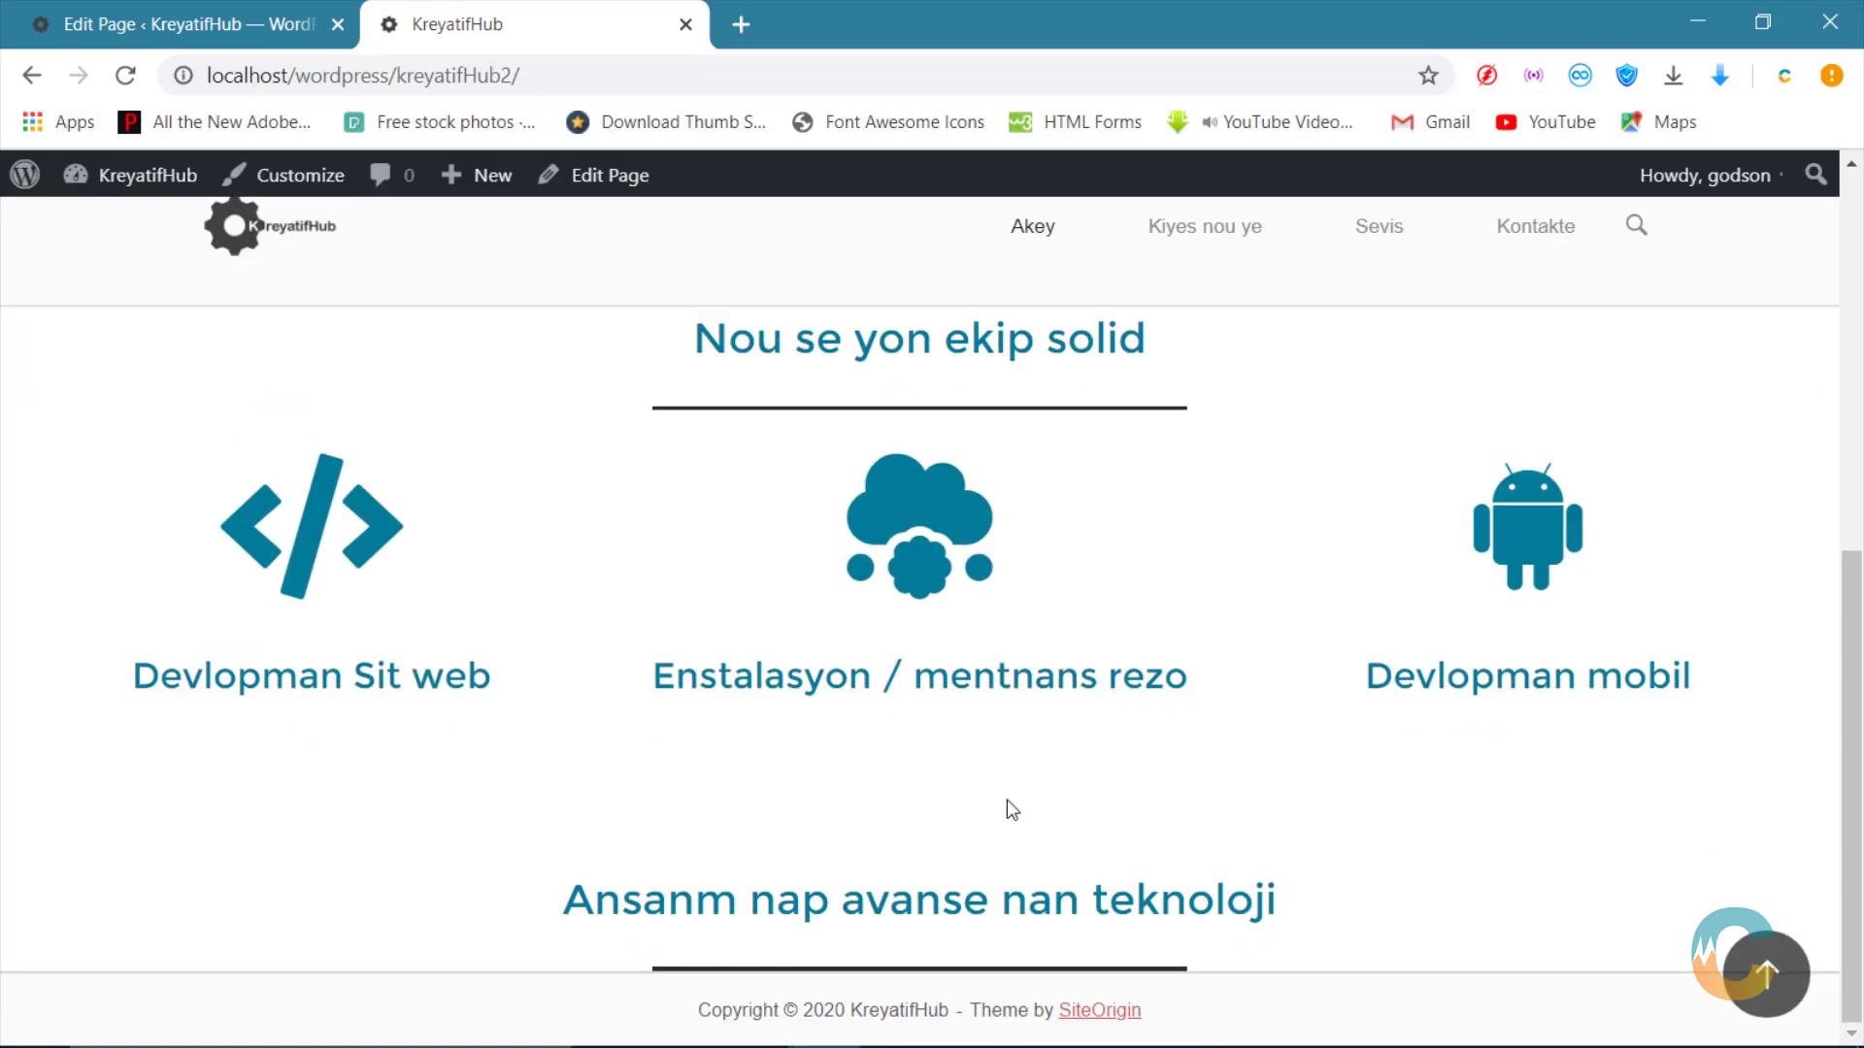
{"action": "scroll", "coordinate": [1058, 848], "scroll_direction": "up", "scroll_amount": 2}
{"action": "scroll", "coordinate": [1068, 845], "scroll_direction": "down", "scroll_amount": 2}
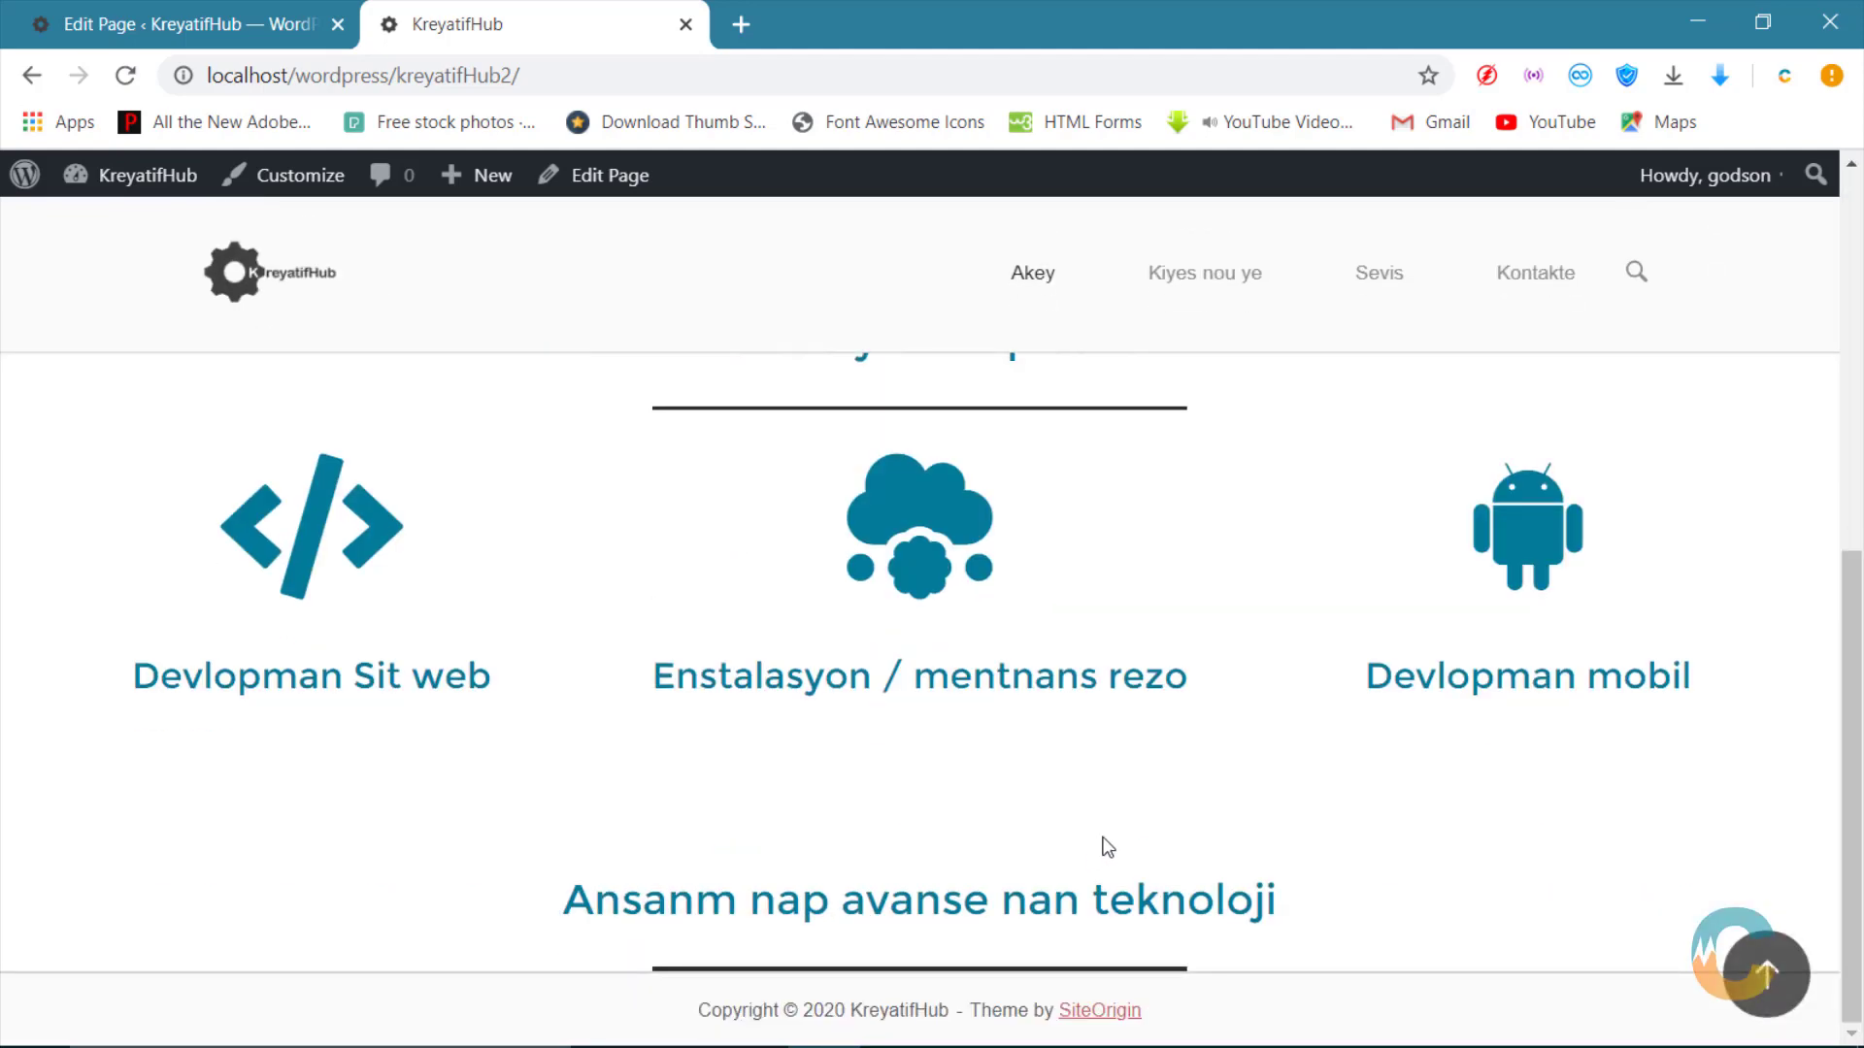
{"action": "scroll", "coordinate": [1107, 848], "scroll_direction": "up", "scroll_amount": 4}
{"action": "scroll", "coordinate": [1108, 847], "scroll_direction": "down", "scroll_amount": 4}
Step: Compare the edited layout and live page with the reference home page in Firefox, checking its headline styling and video section
{"action": "left_click", "coordinate": [184, 23]}
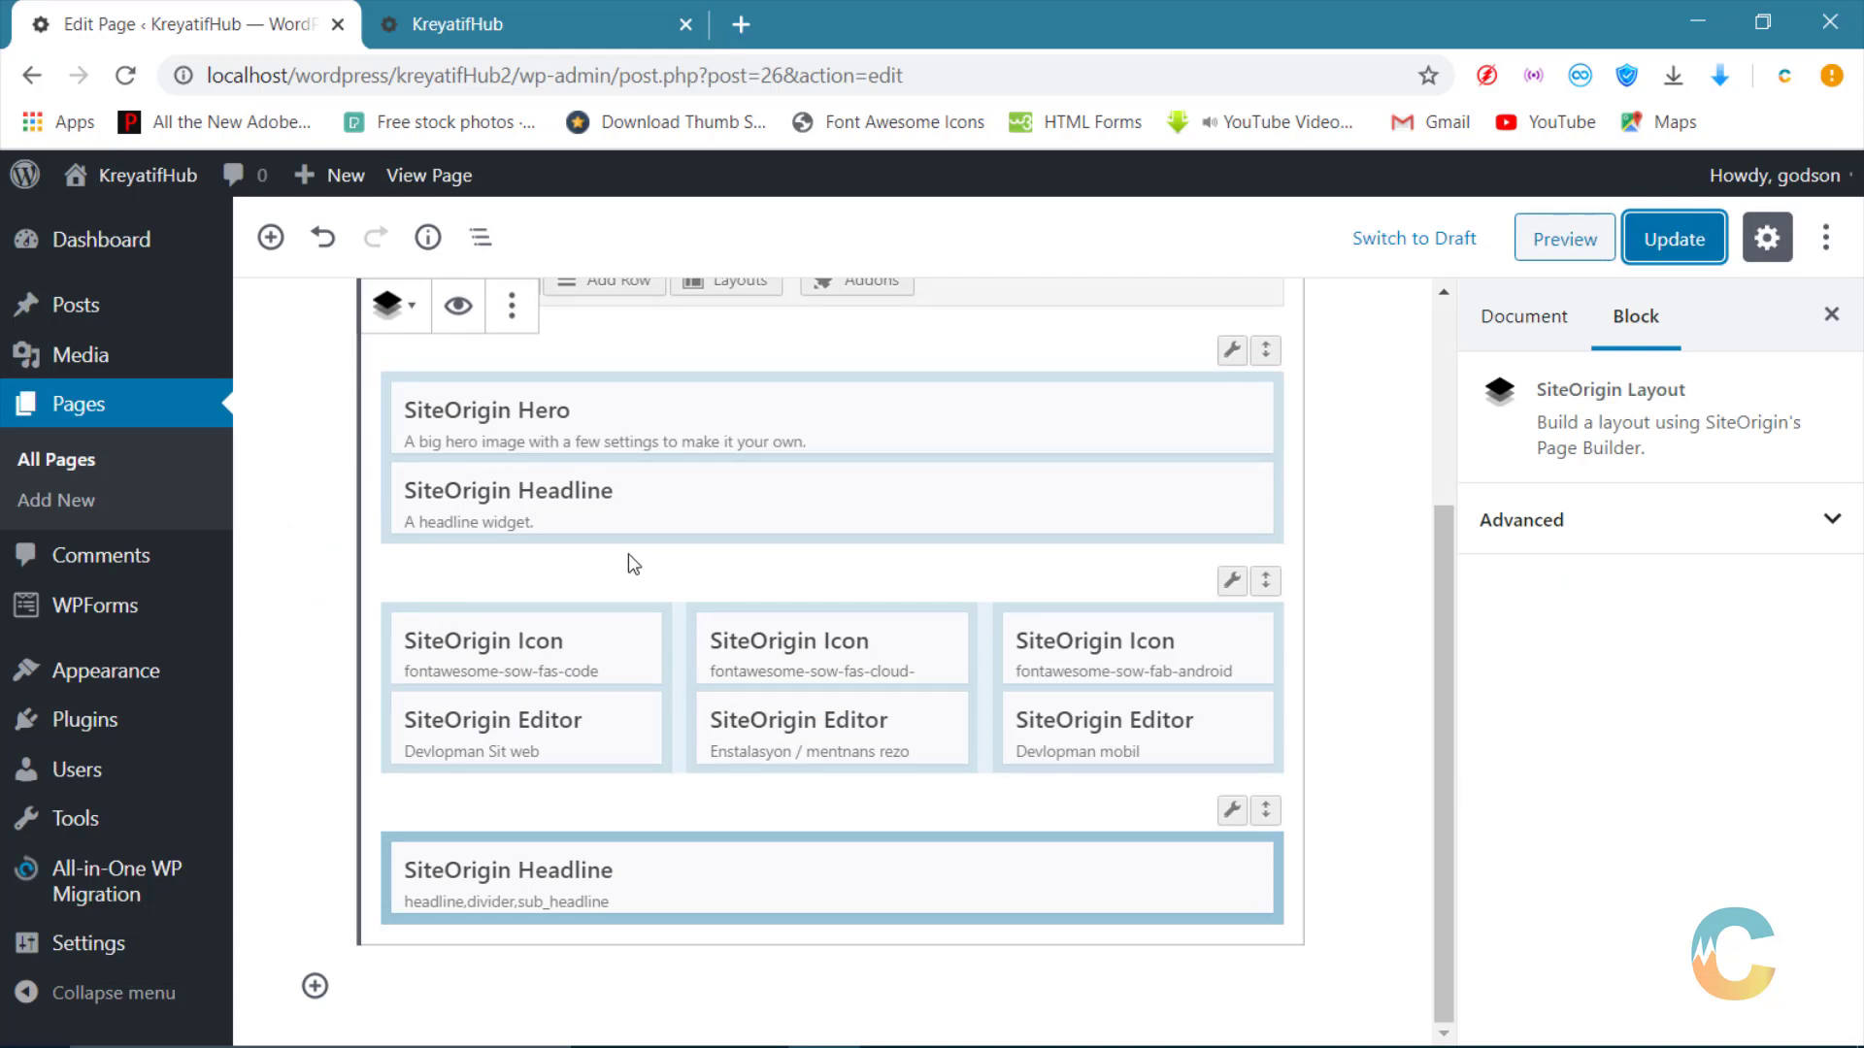
{"action": "mouse_move", "coordinate": [751, 678]}
{"action": "left_click", "coordinate": [451, 24]}
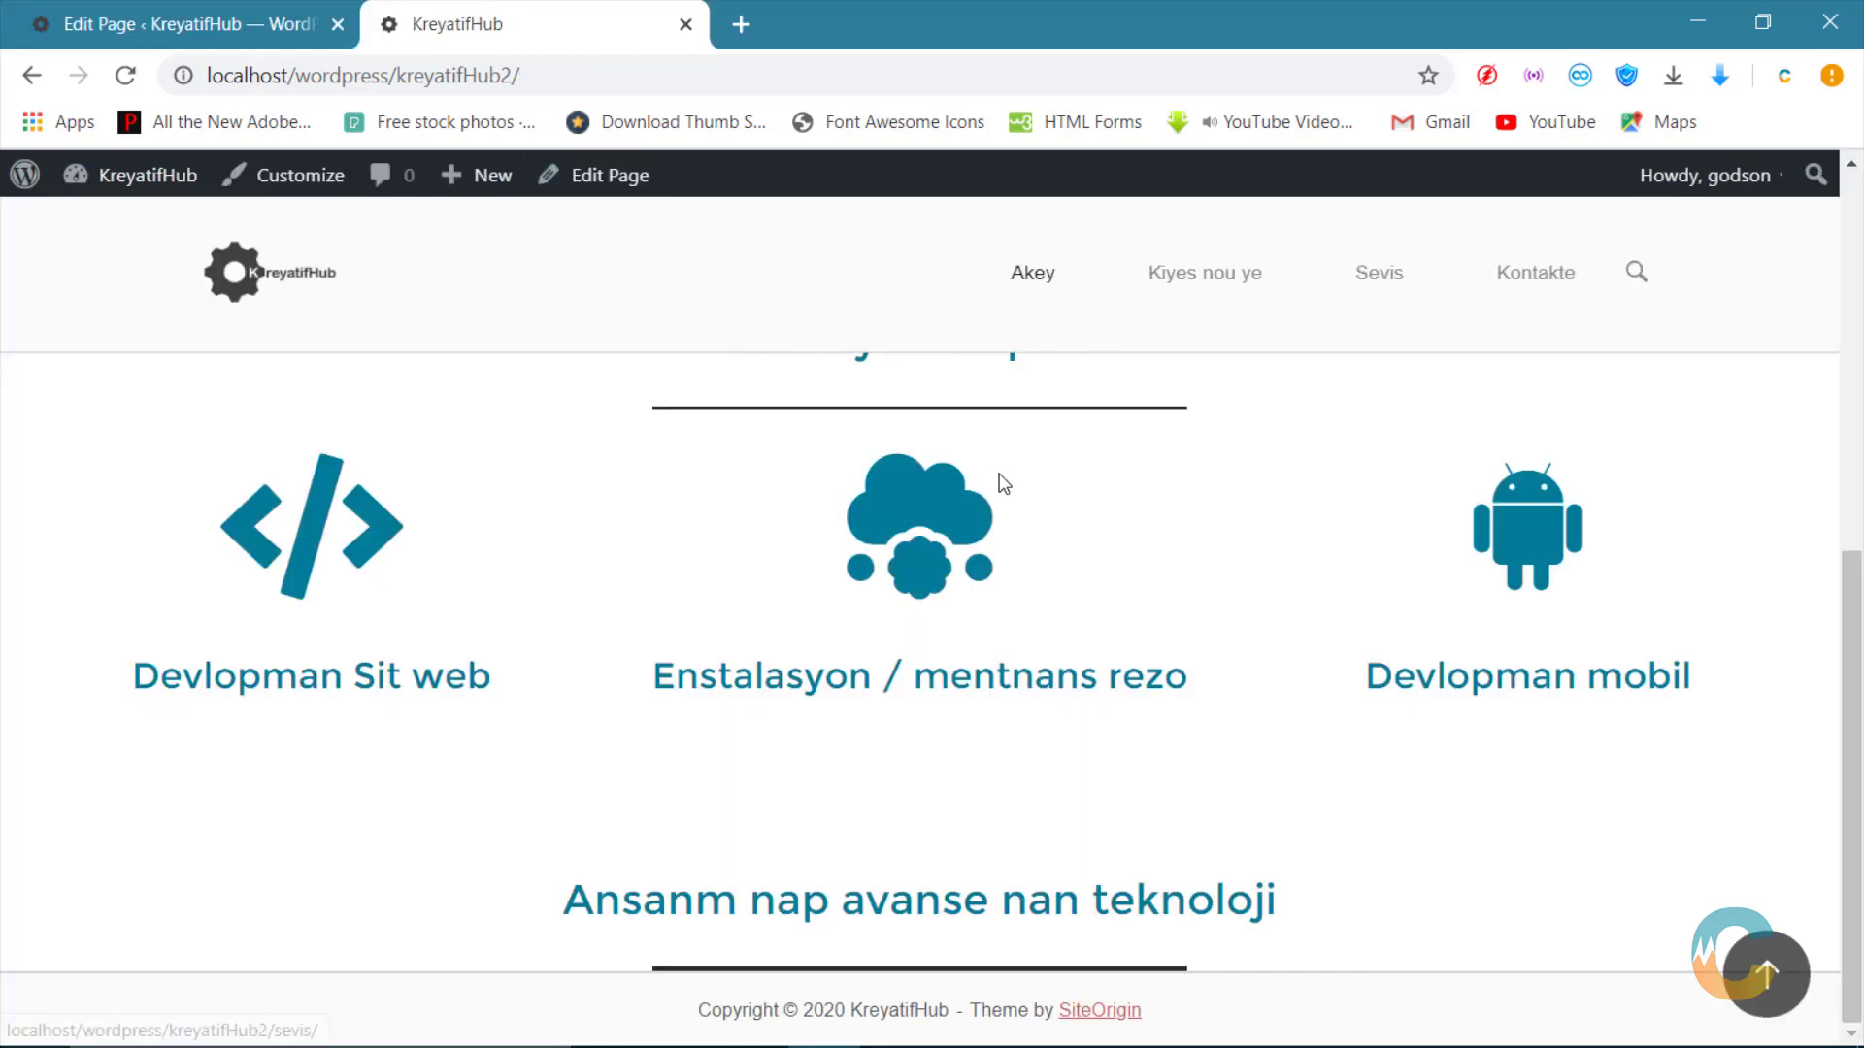
{"action": "mouse_move", "coordinate": [888, 1044]}
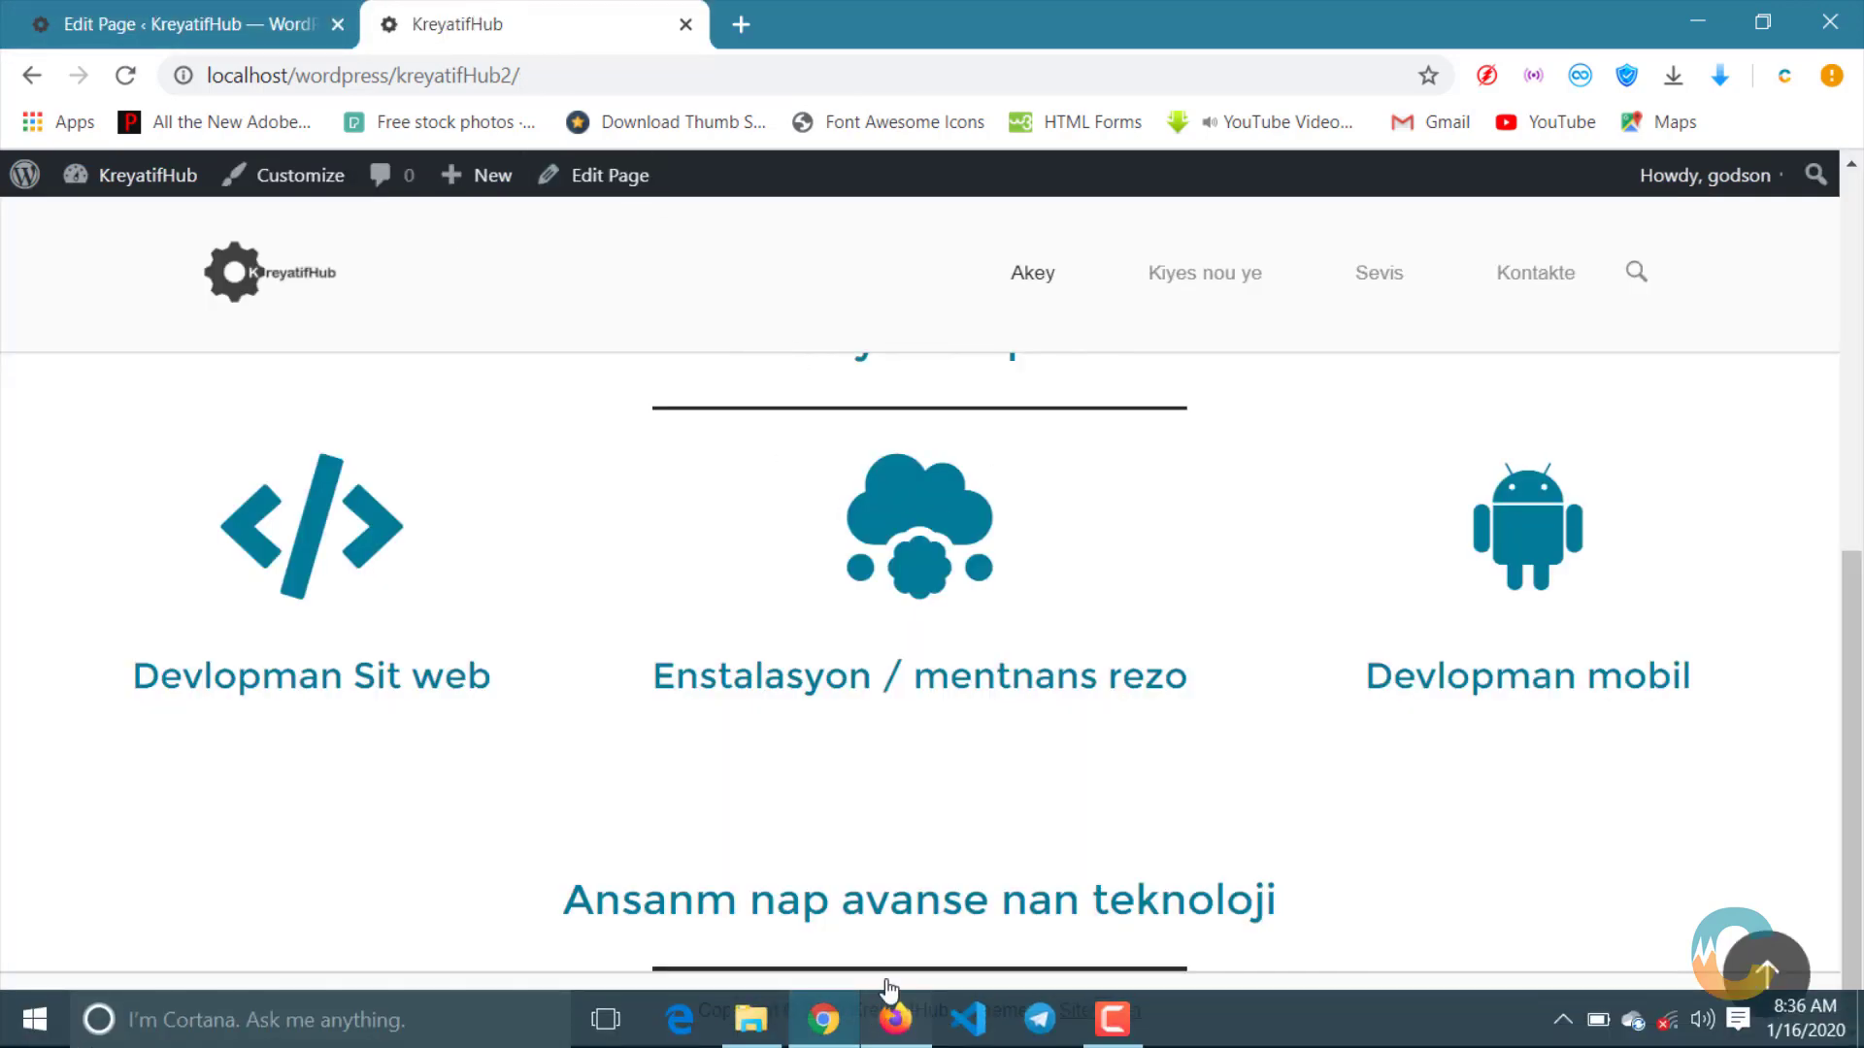
{"action": "left_click", "coordinate": [891, 1009]}
{"action": "scroll", "coordinate": [388, 660], "scroll_direction": "down", "scroll_amount": 5}
{"action": "scroll", "coordinate": [321, 563], "scroll_direction": "up", "scroll_amount": 3}
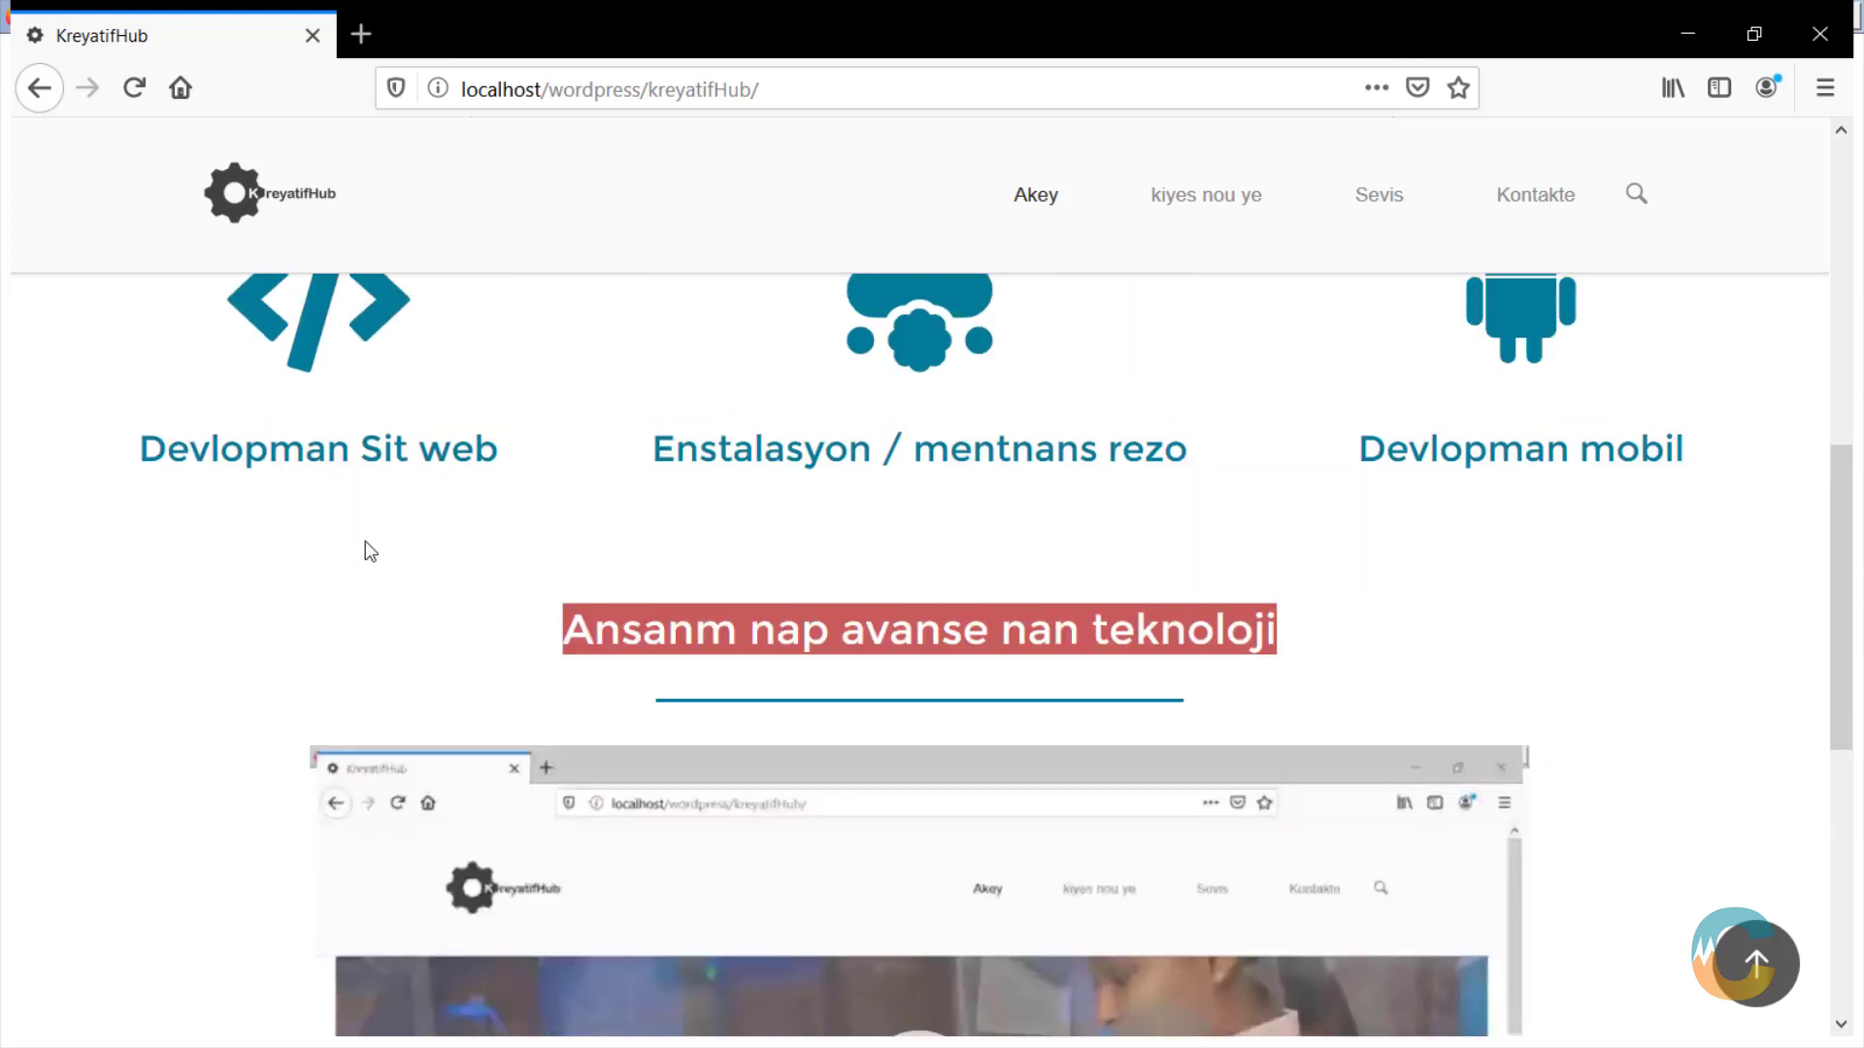
{"action": "scroll", "coordinate": [544, 709], "scroll_direction": "down", "scroll_amount": 4}
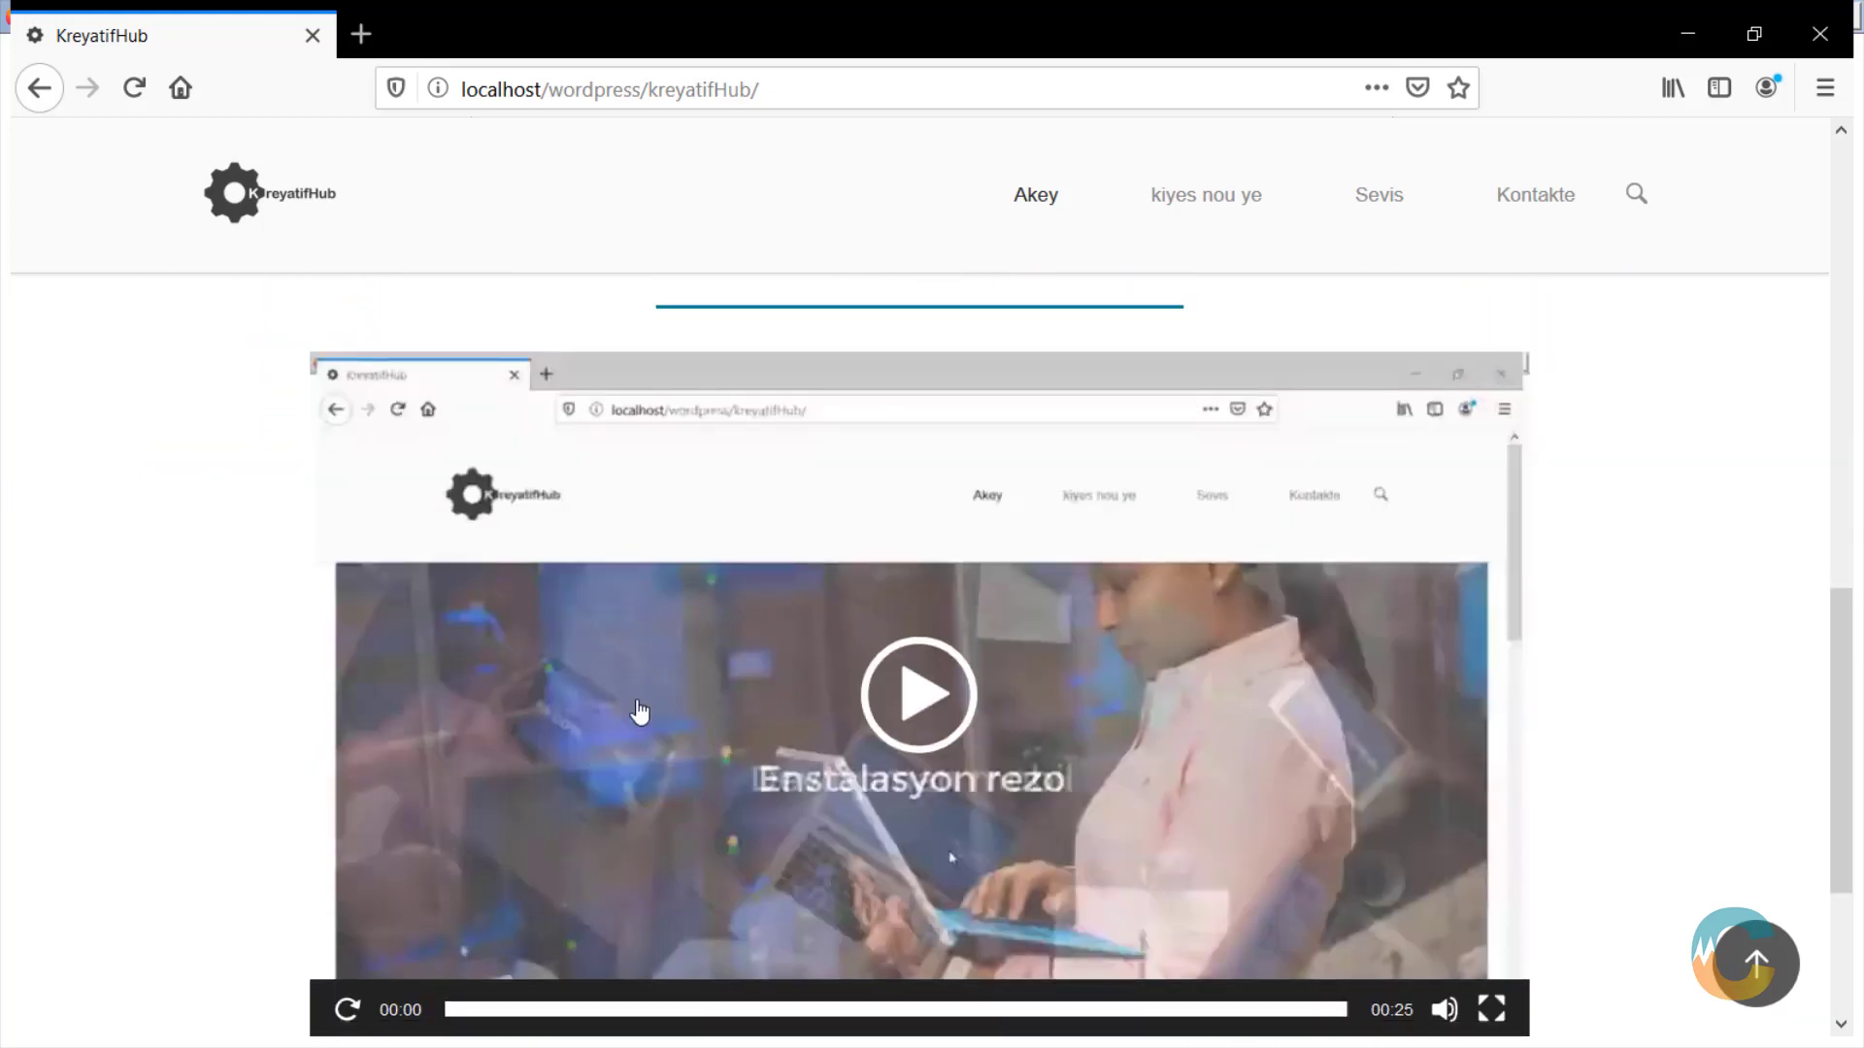
{"action": "scroll", "coordinate": [660, 709], "scroll_direction": "up", "scroll_amount": 5}
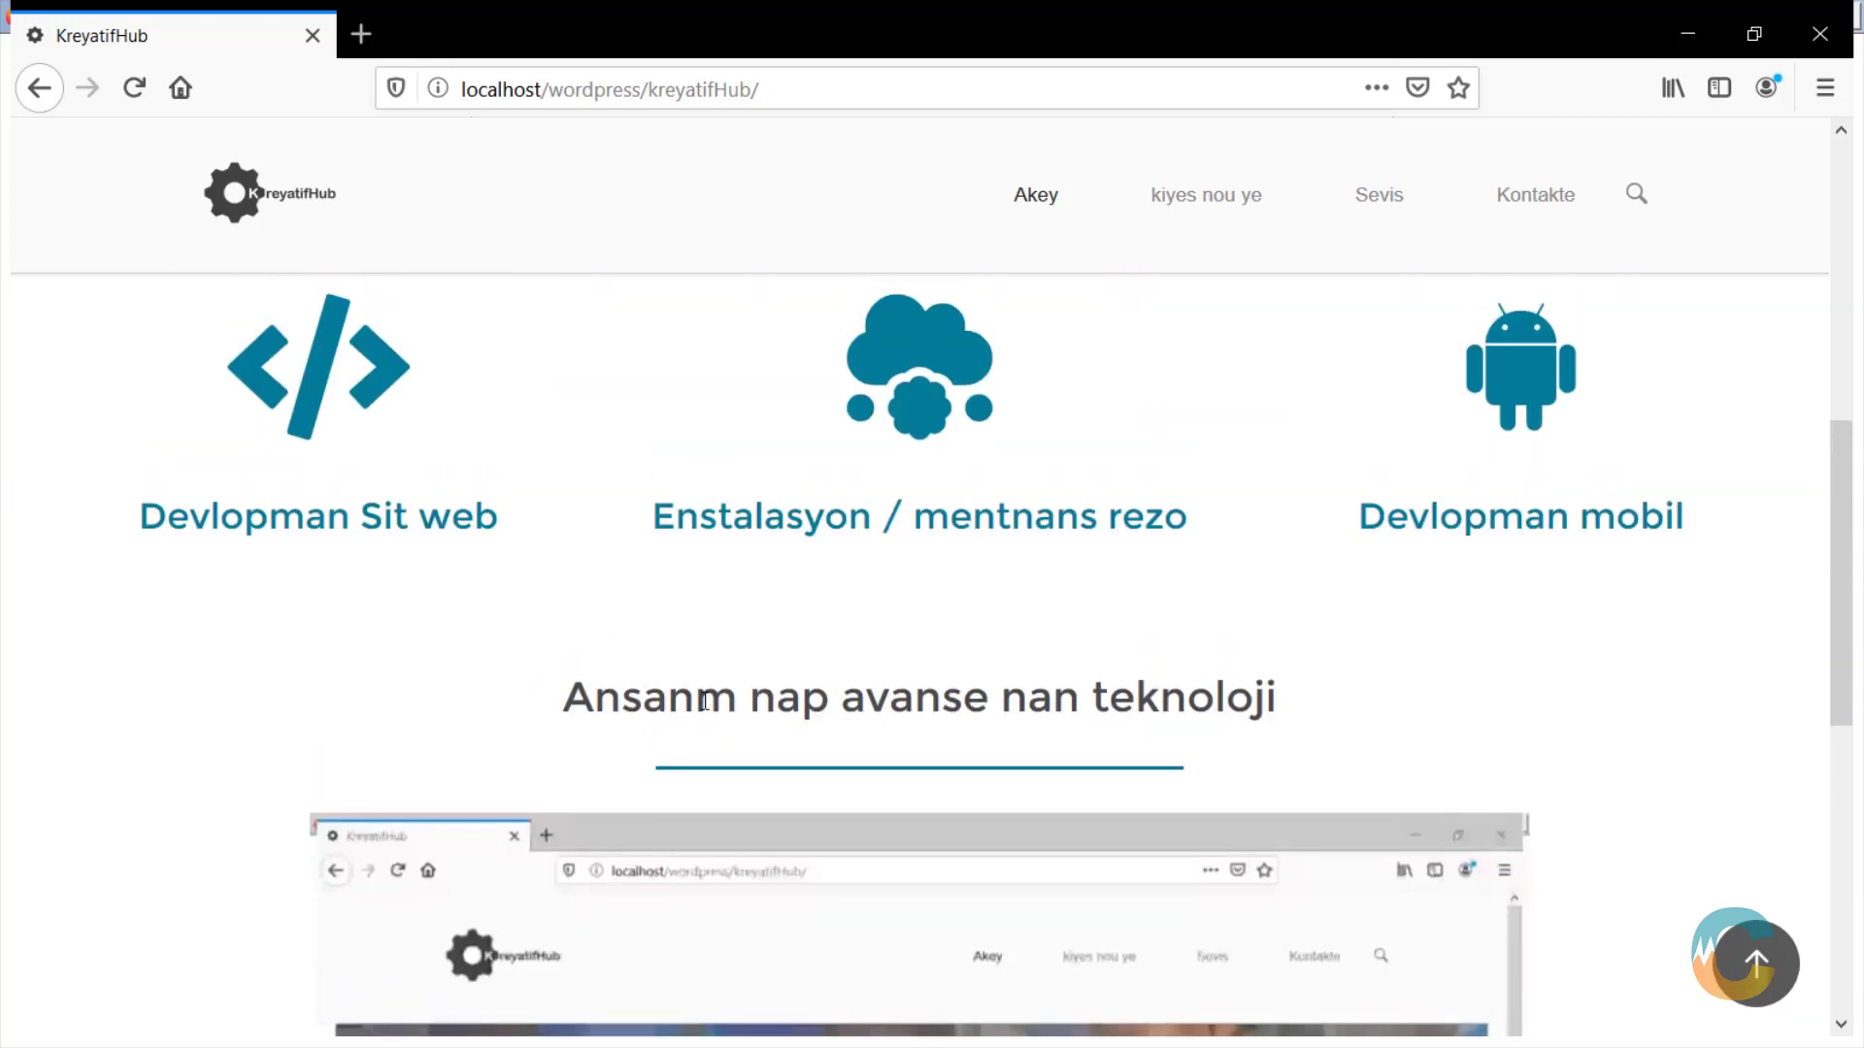
Step: Examine the "Ansanm nap avanse nan teknoloji" headline and the video player below it on the Firefox reference page, then return to the Akey page editor in Chrome
{"action": "left_click_drag", "start_coordinate": [564, 691], "coordinate": [1233, 784]}
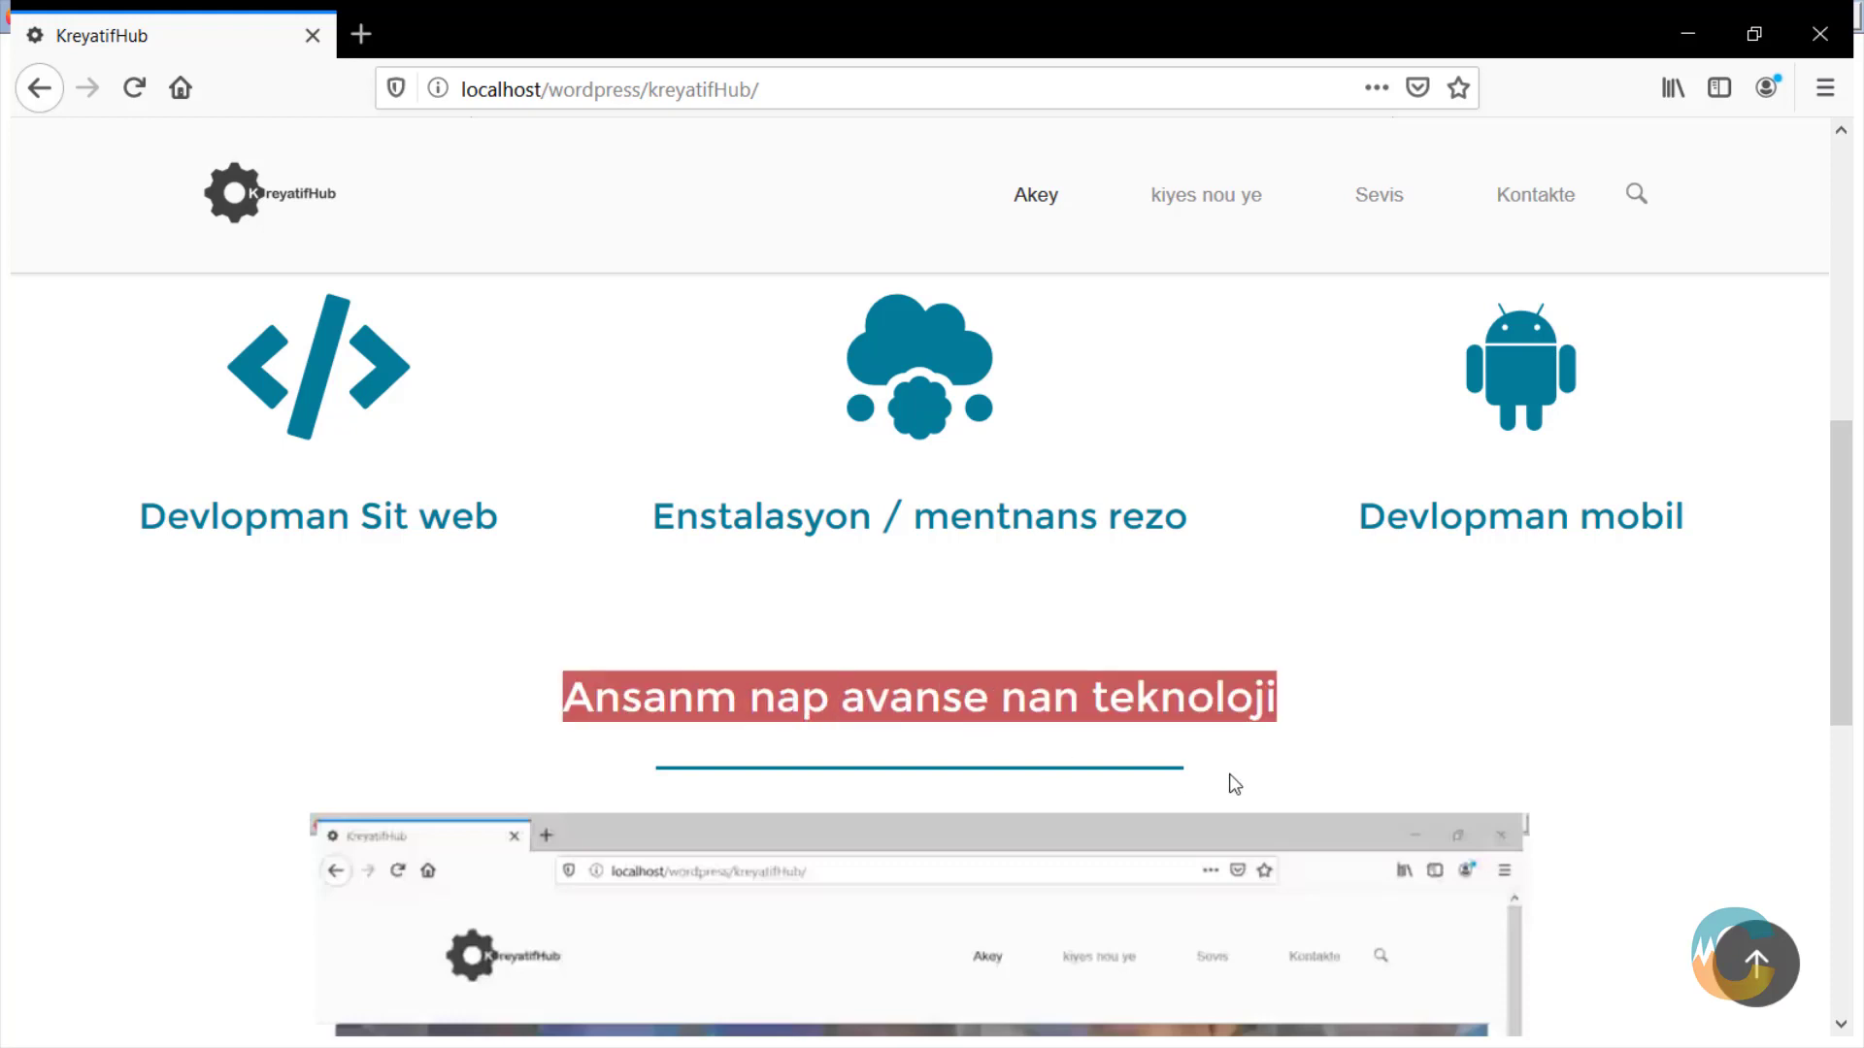
{"action": "left_click", "coordinate": [1427, 698]}
{"action": "scroll", "coordinate": [1240, 694], "scroll_direction": "down", "scroll_amount": 3}
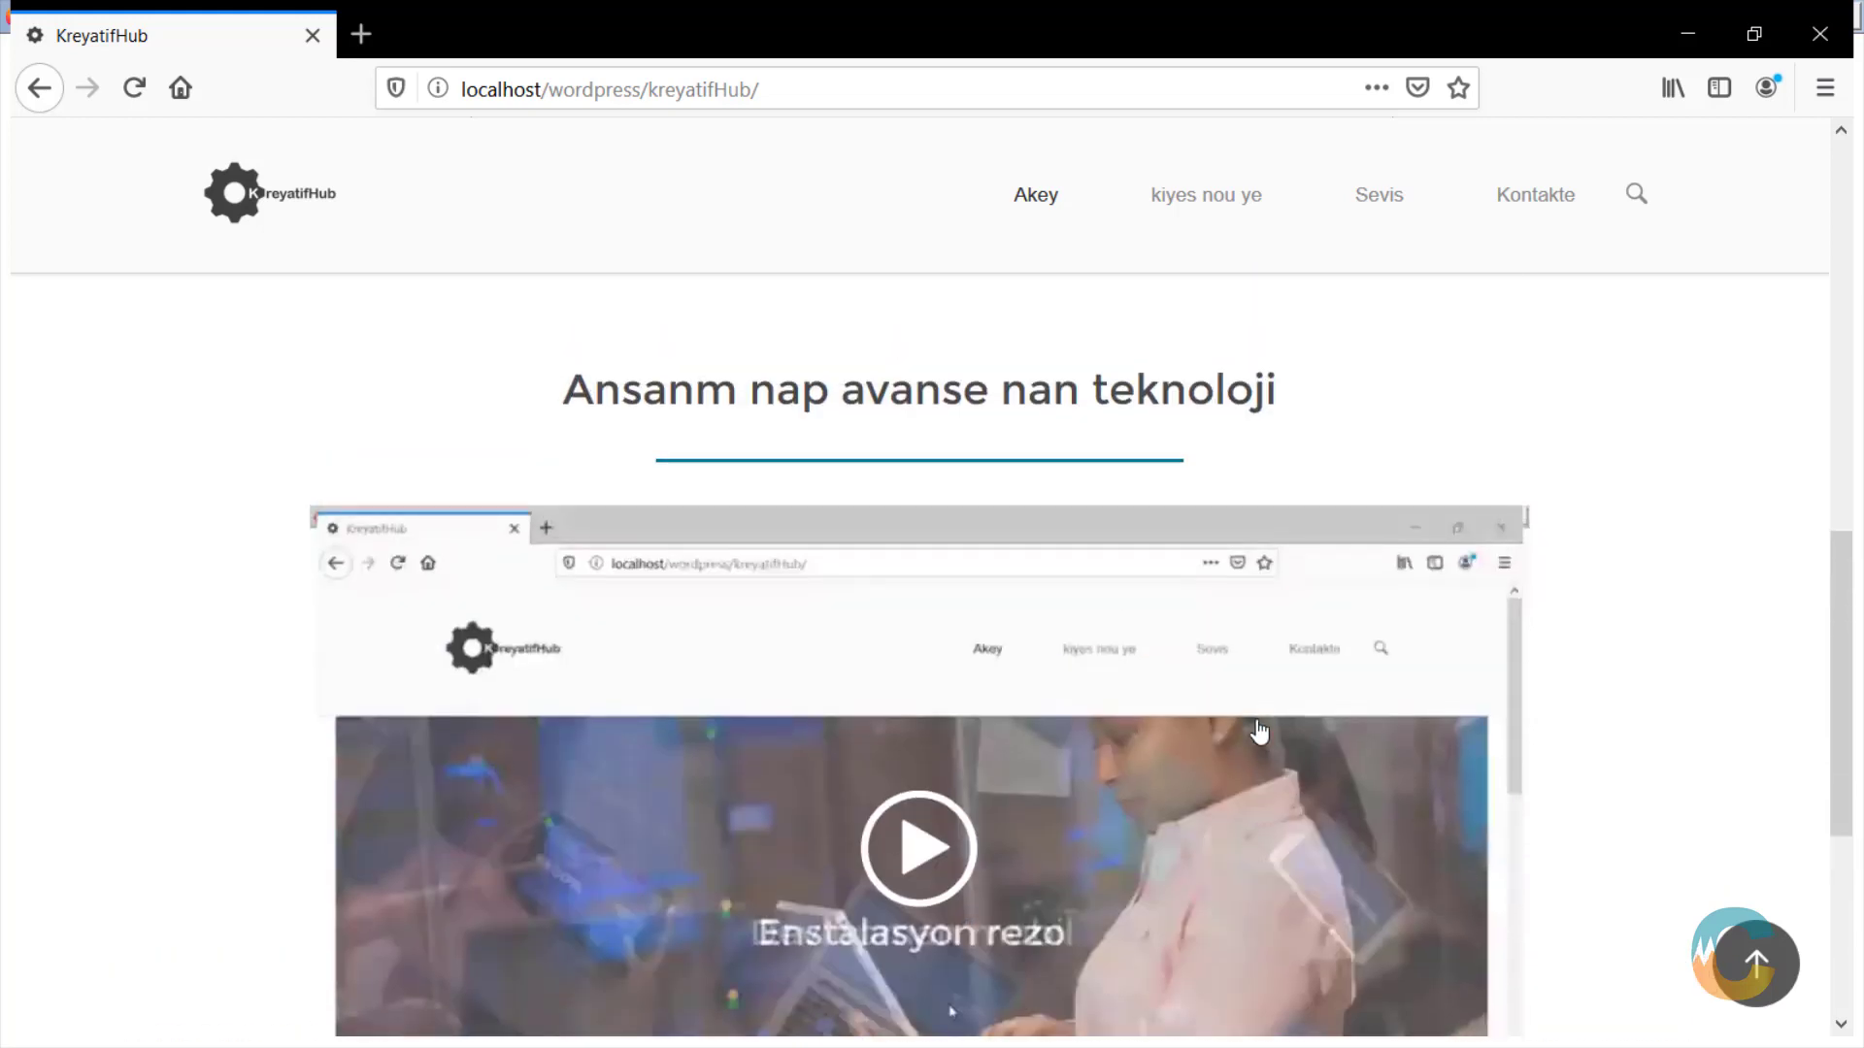
{"action": "scroll", "coordinate": [1252, 747], "scroll_direction": "down", "scroll_amount": 2}
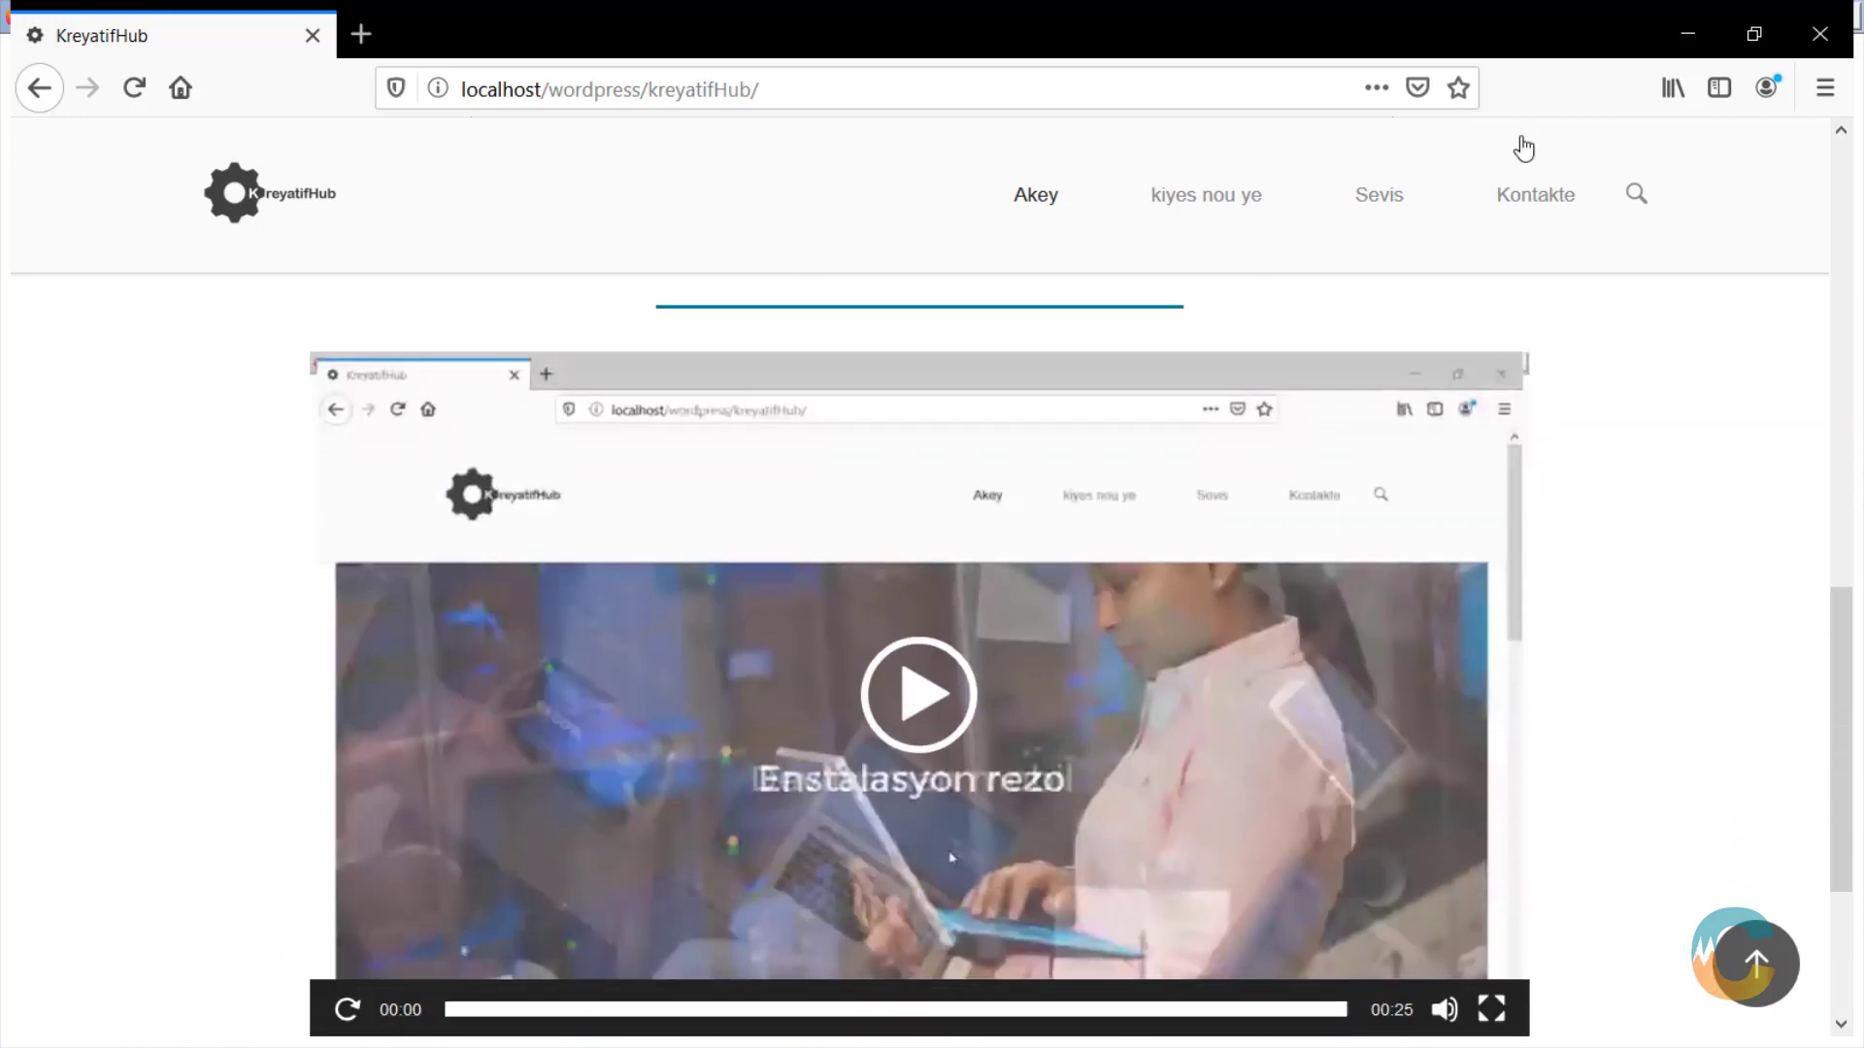
{"action": "left_click", "coordinate": [1687, 33]}
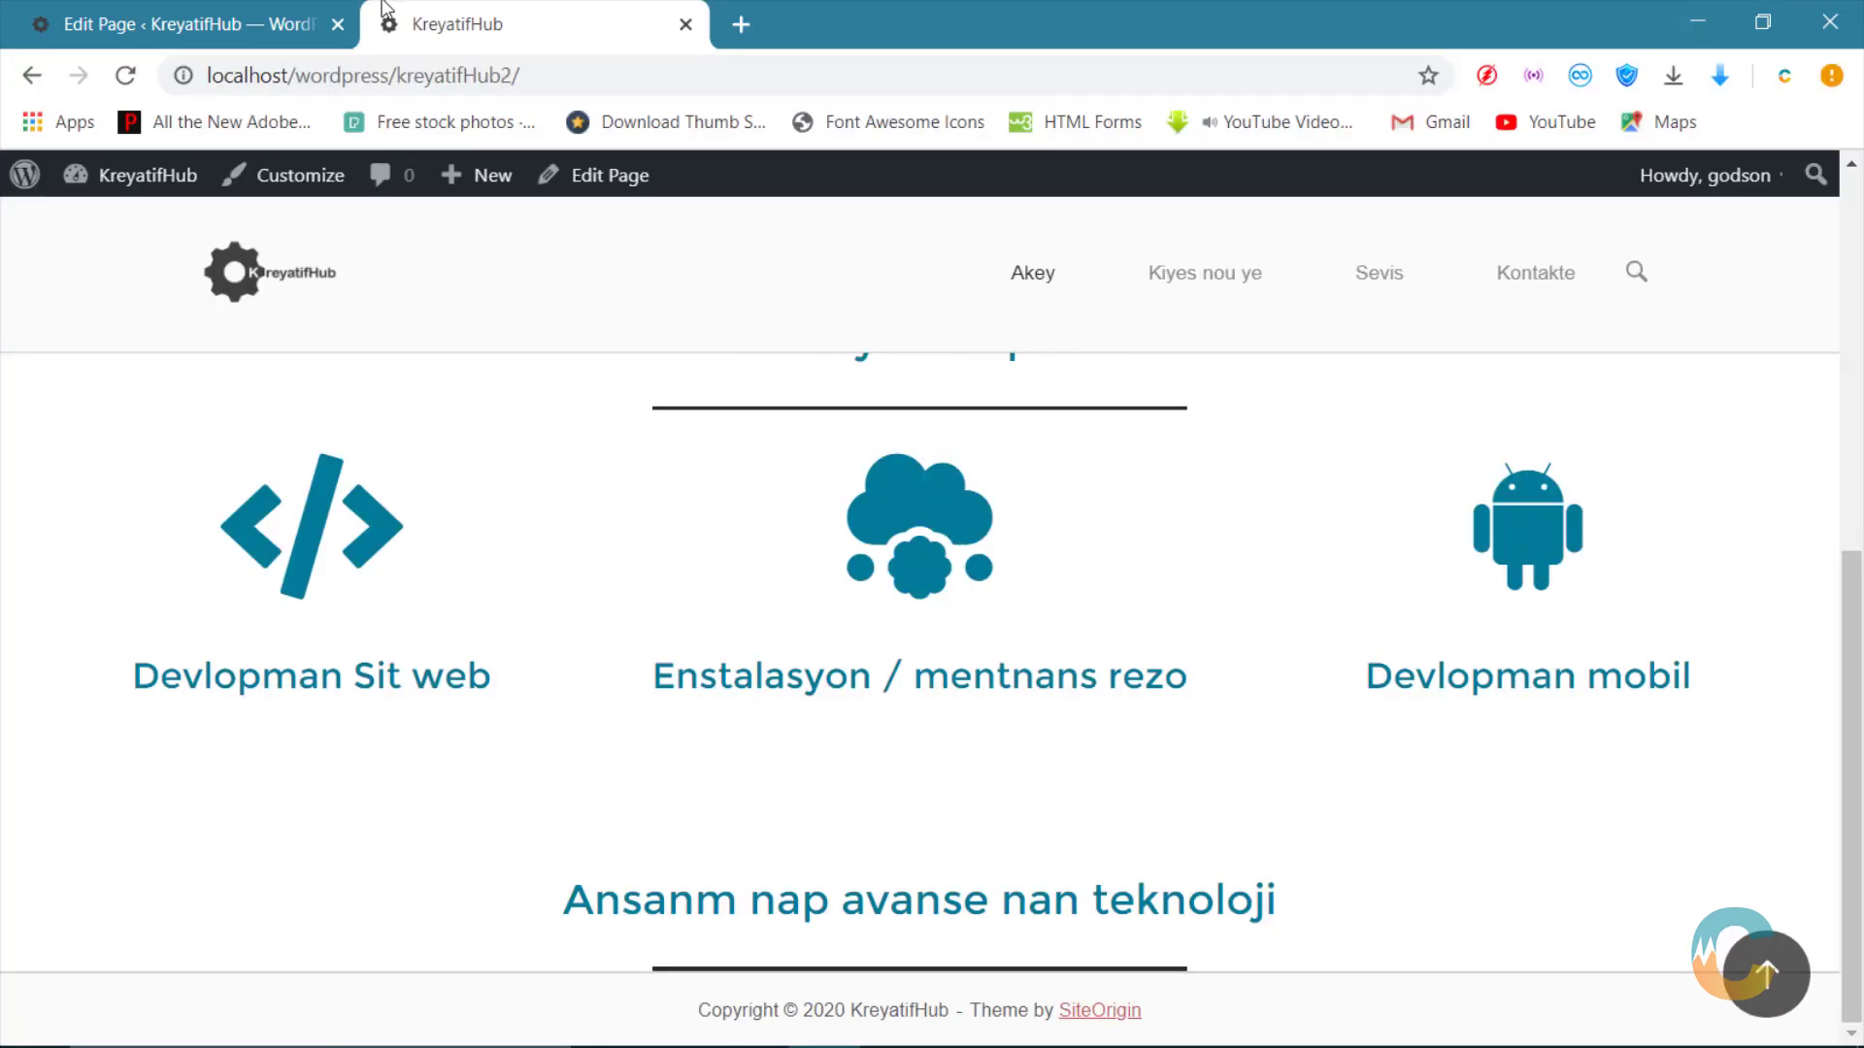
{"action": "left_click", "coordinate": [291, 23]}
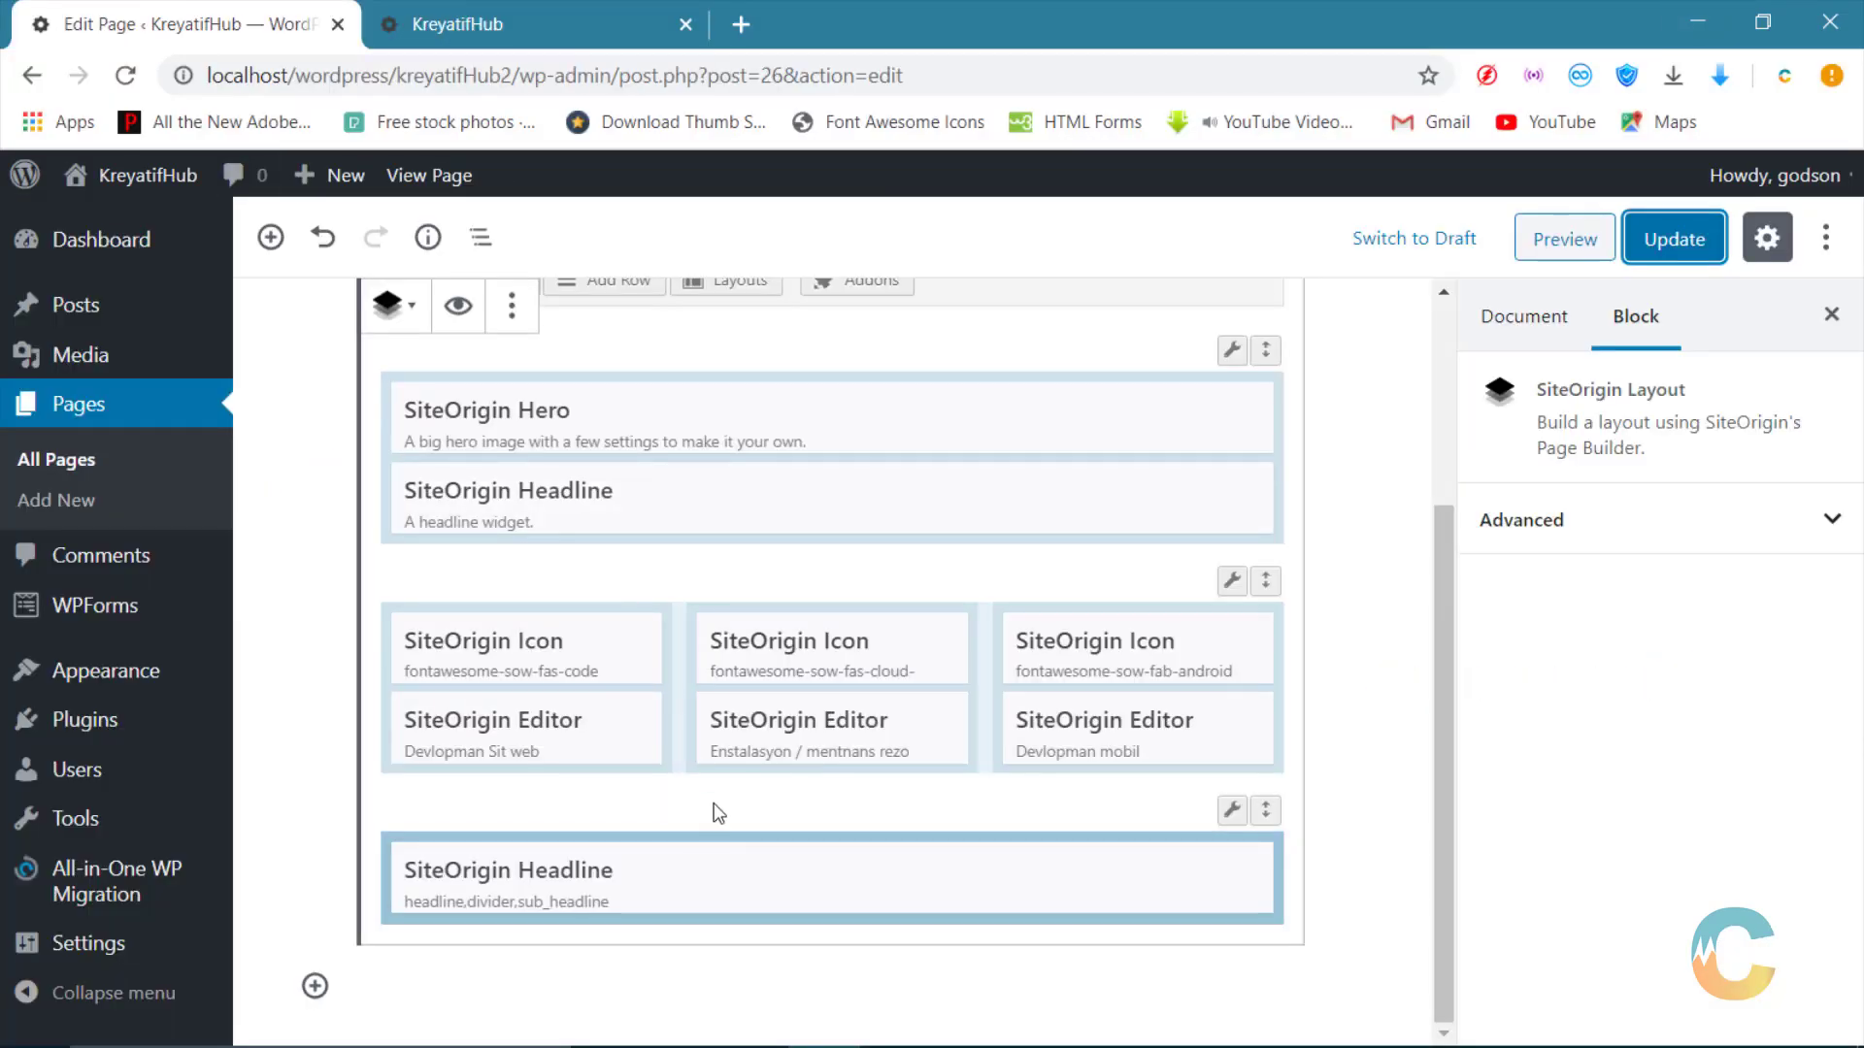
{"action": "left_click", "coordinate": [895, 1019]}
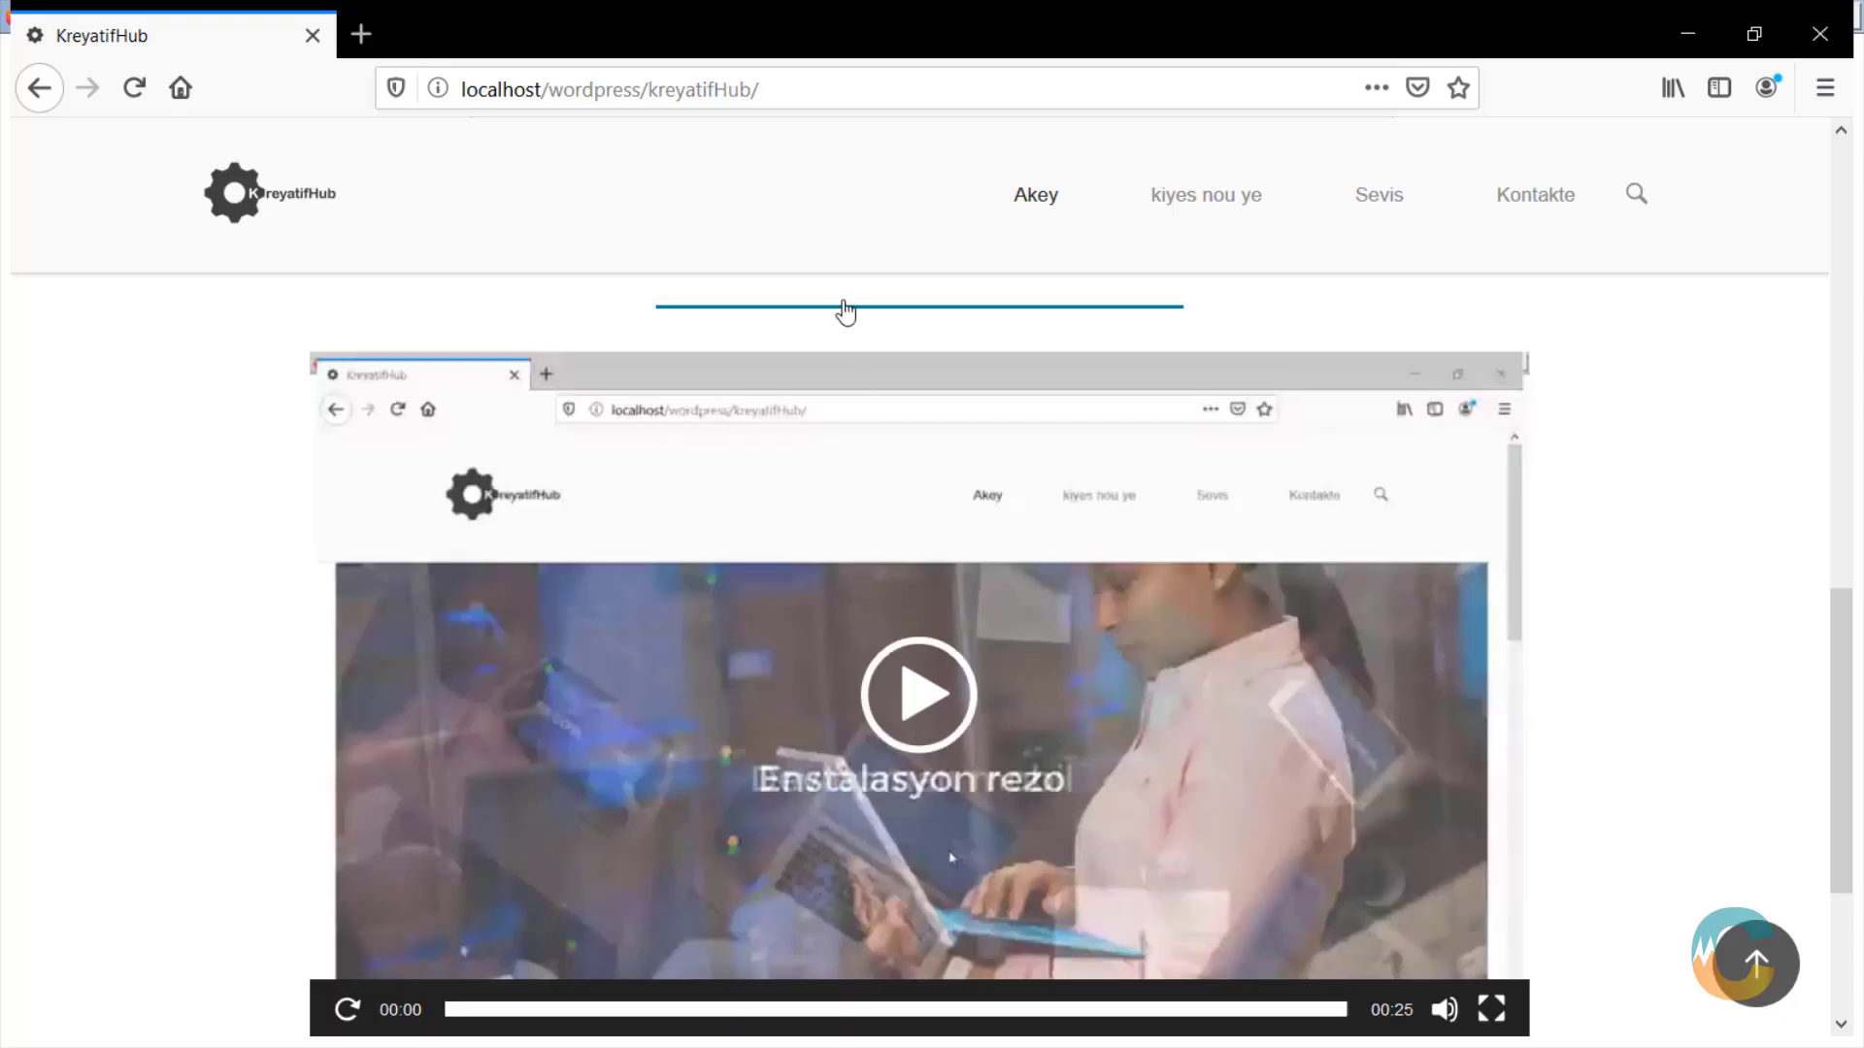
{"action": "scroll", "coordinate": [834, 572], "scroll_direction": "up", "scroll_amount": 3}
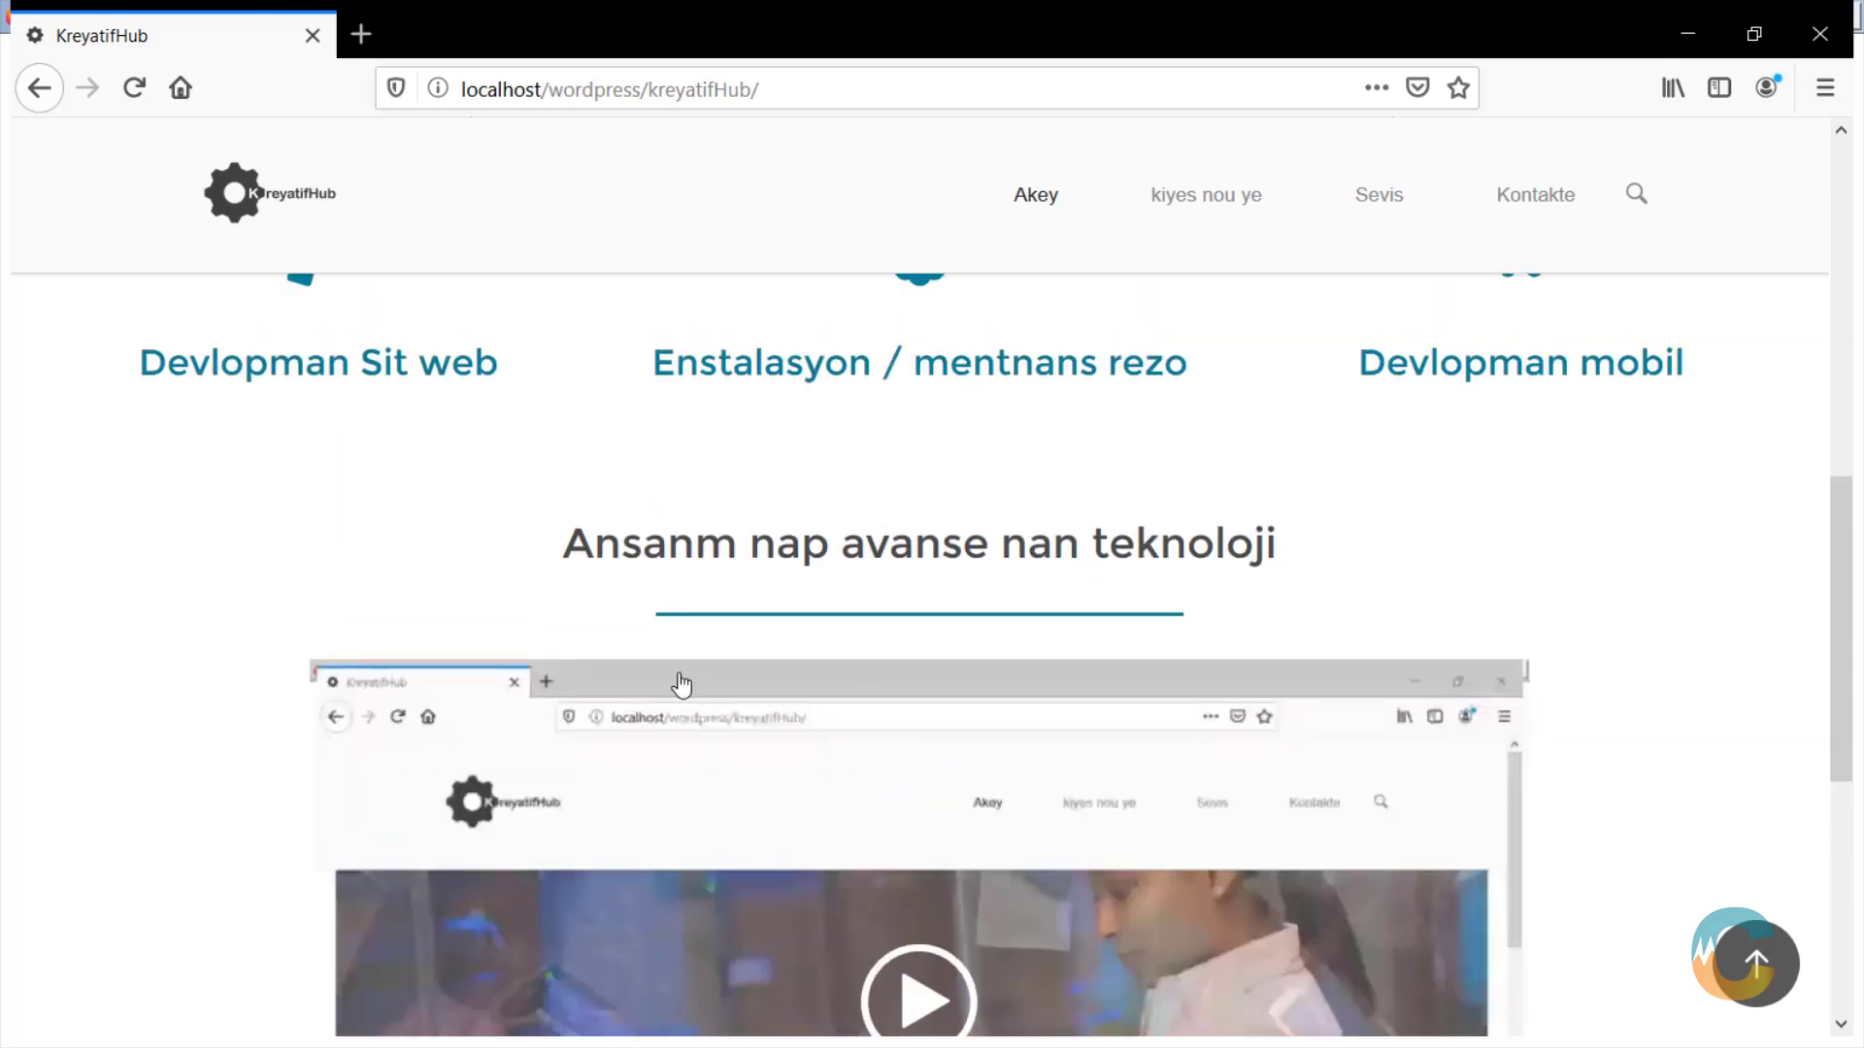
{"action": "scroll", "coordinate": [682, 685], "scroll_direction": "down", "scroll_amount": 3}
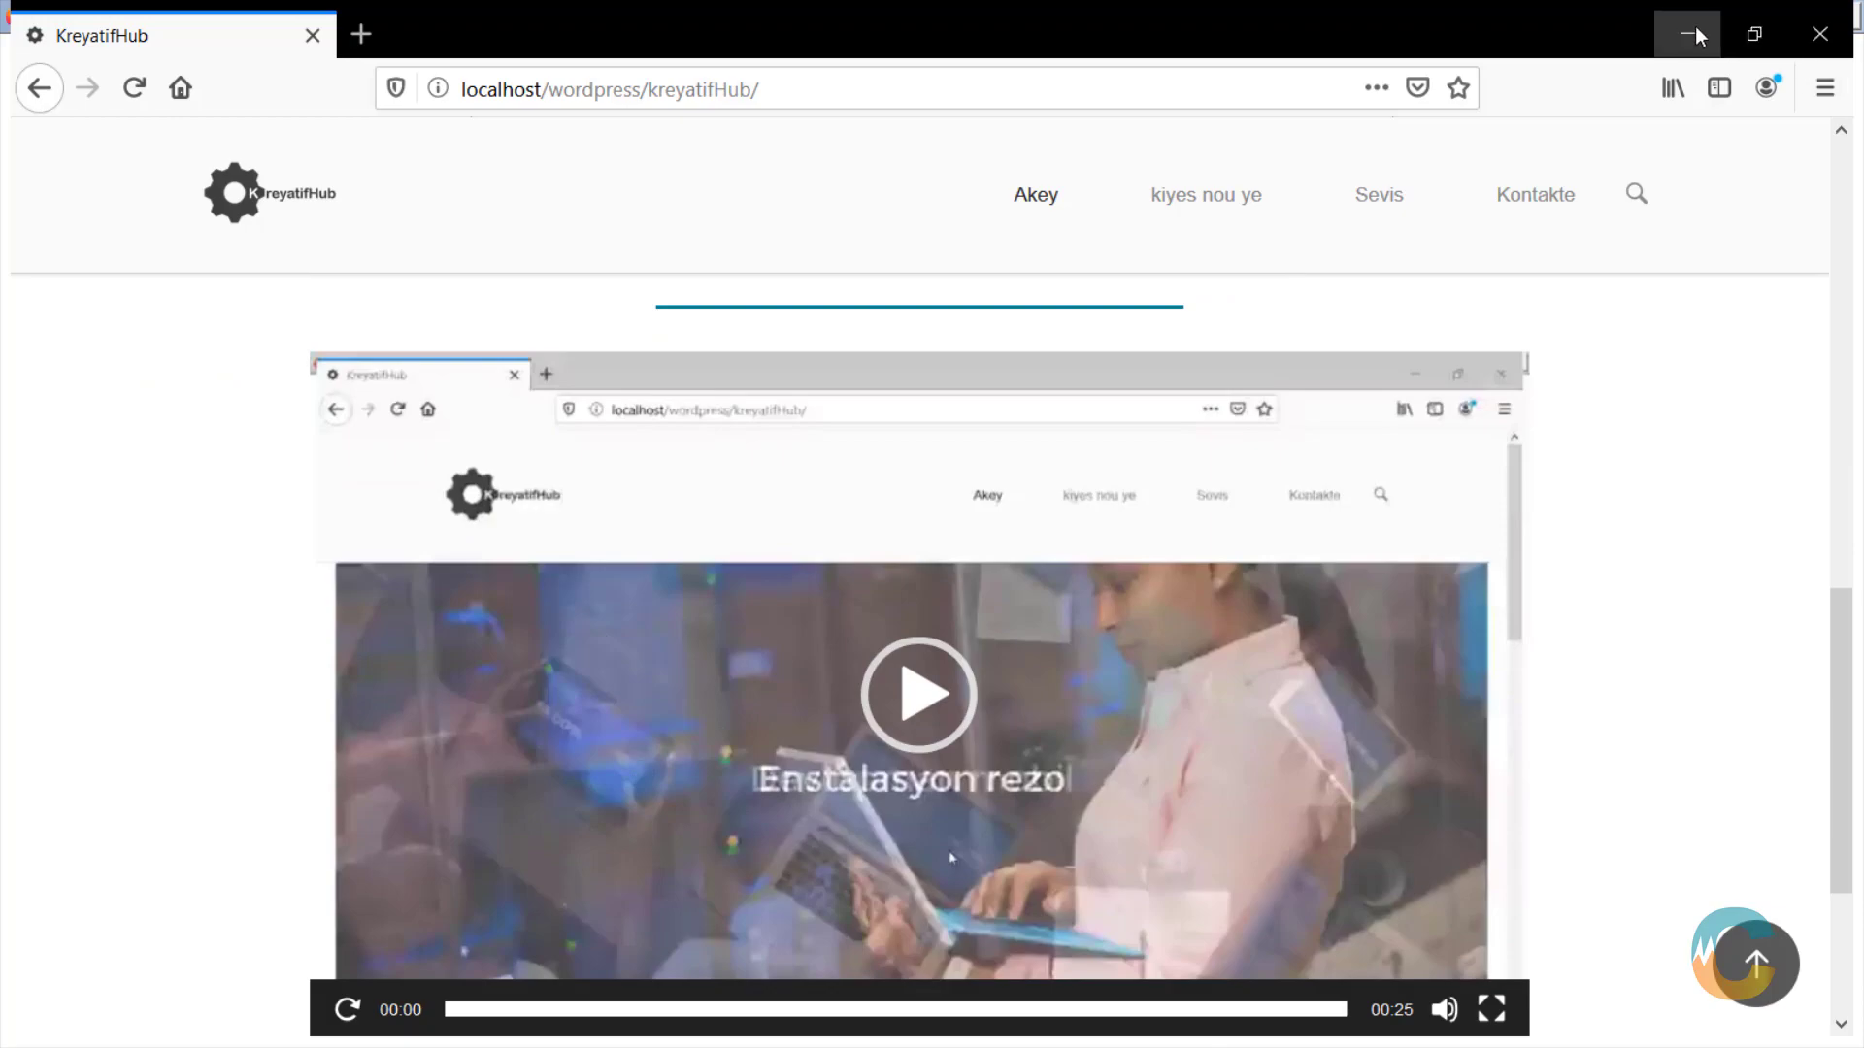
{"action": "left_click", "coordinate": [1694, 36]}
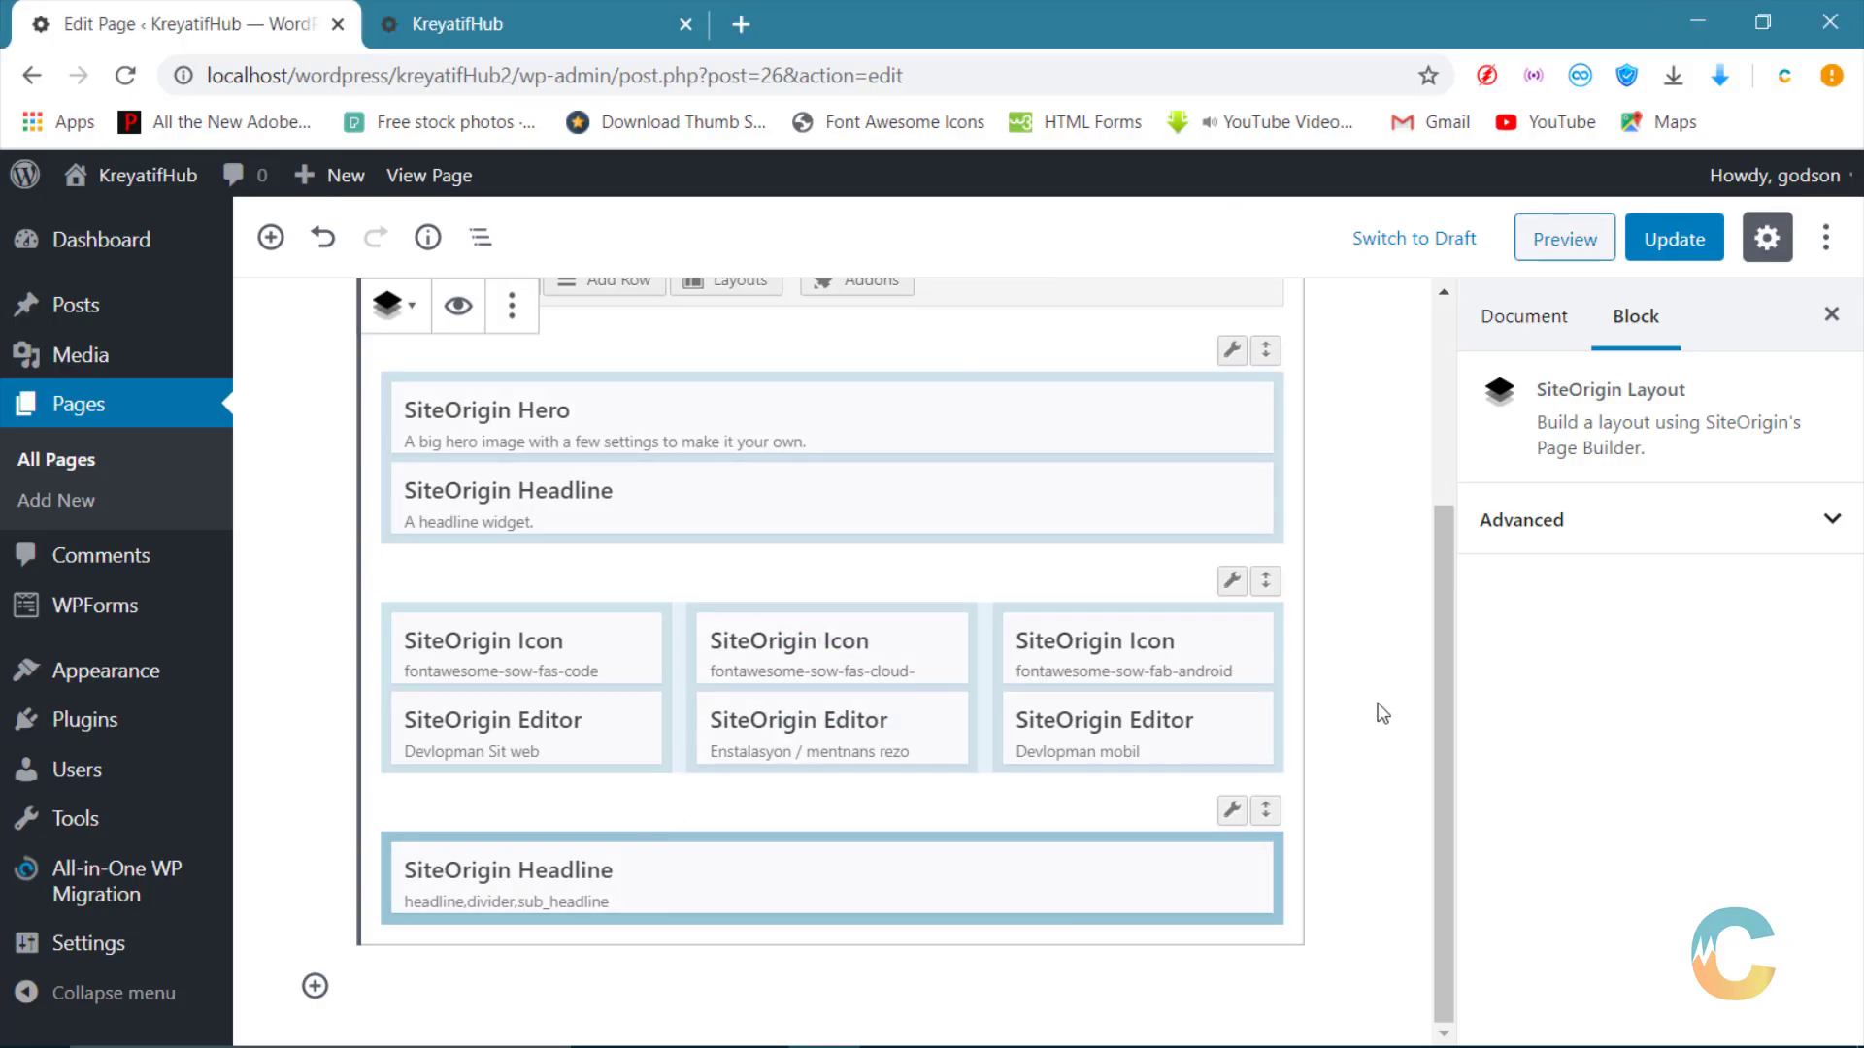
Step: Add a SiteOrigin Video Player widget from the Widgets Bundle to the last row, below the headline widget
{"action": "left_click", "coordinate": [1349, 665]}
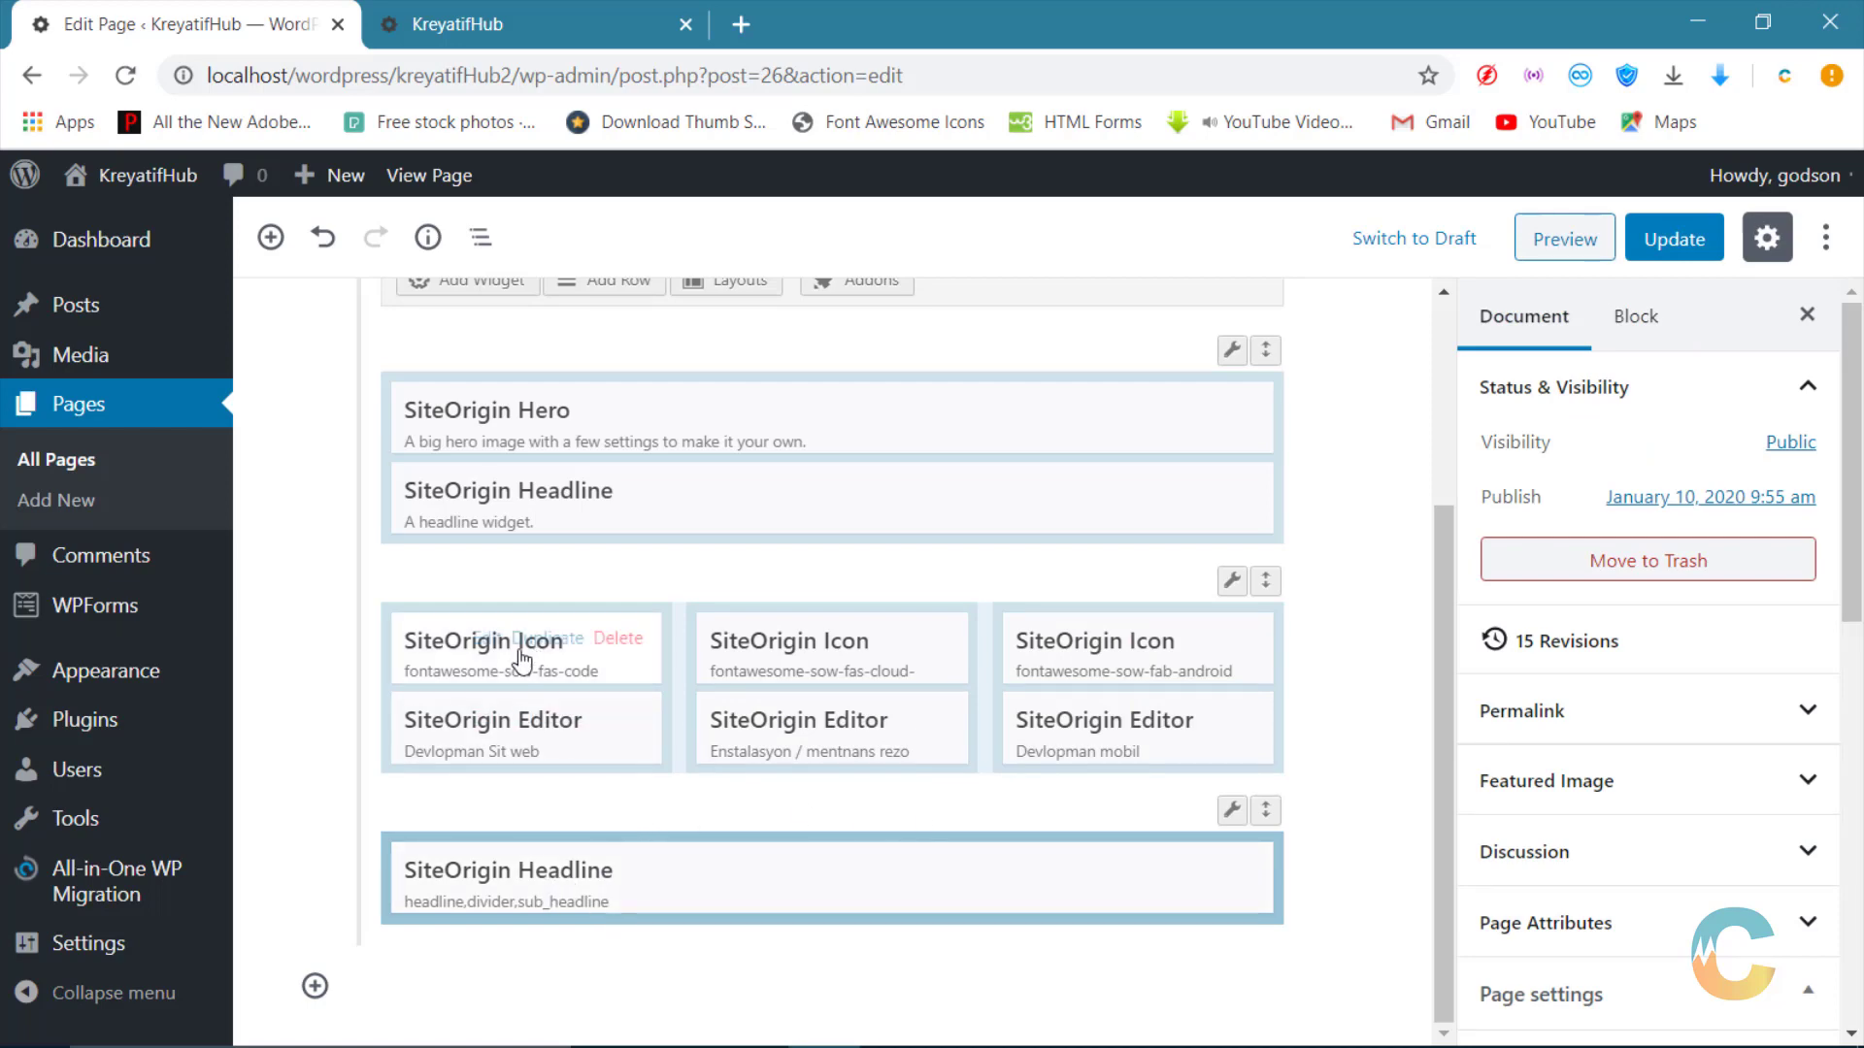
{"action": "scroll", "coordinate": [621, 572], "scroll_direction": "up", "scroll_amount": 3}
{"action": "scroll", "coordinate": [780, 693], "scroll_direction": "down", "scroll_amount": 3}
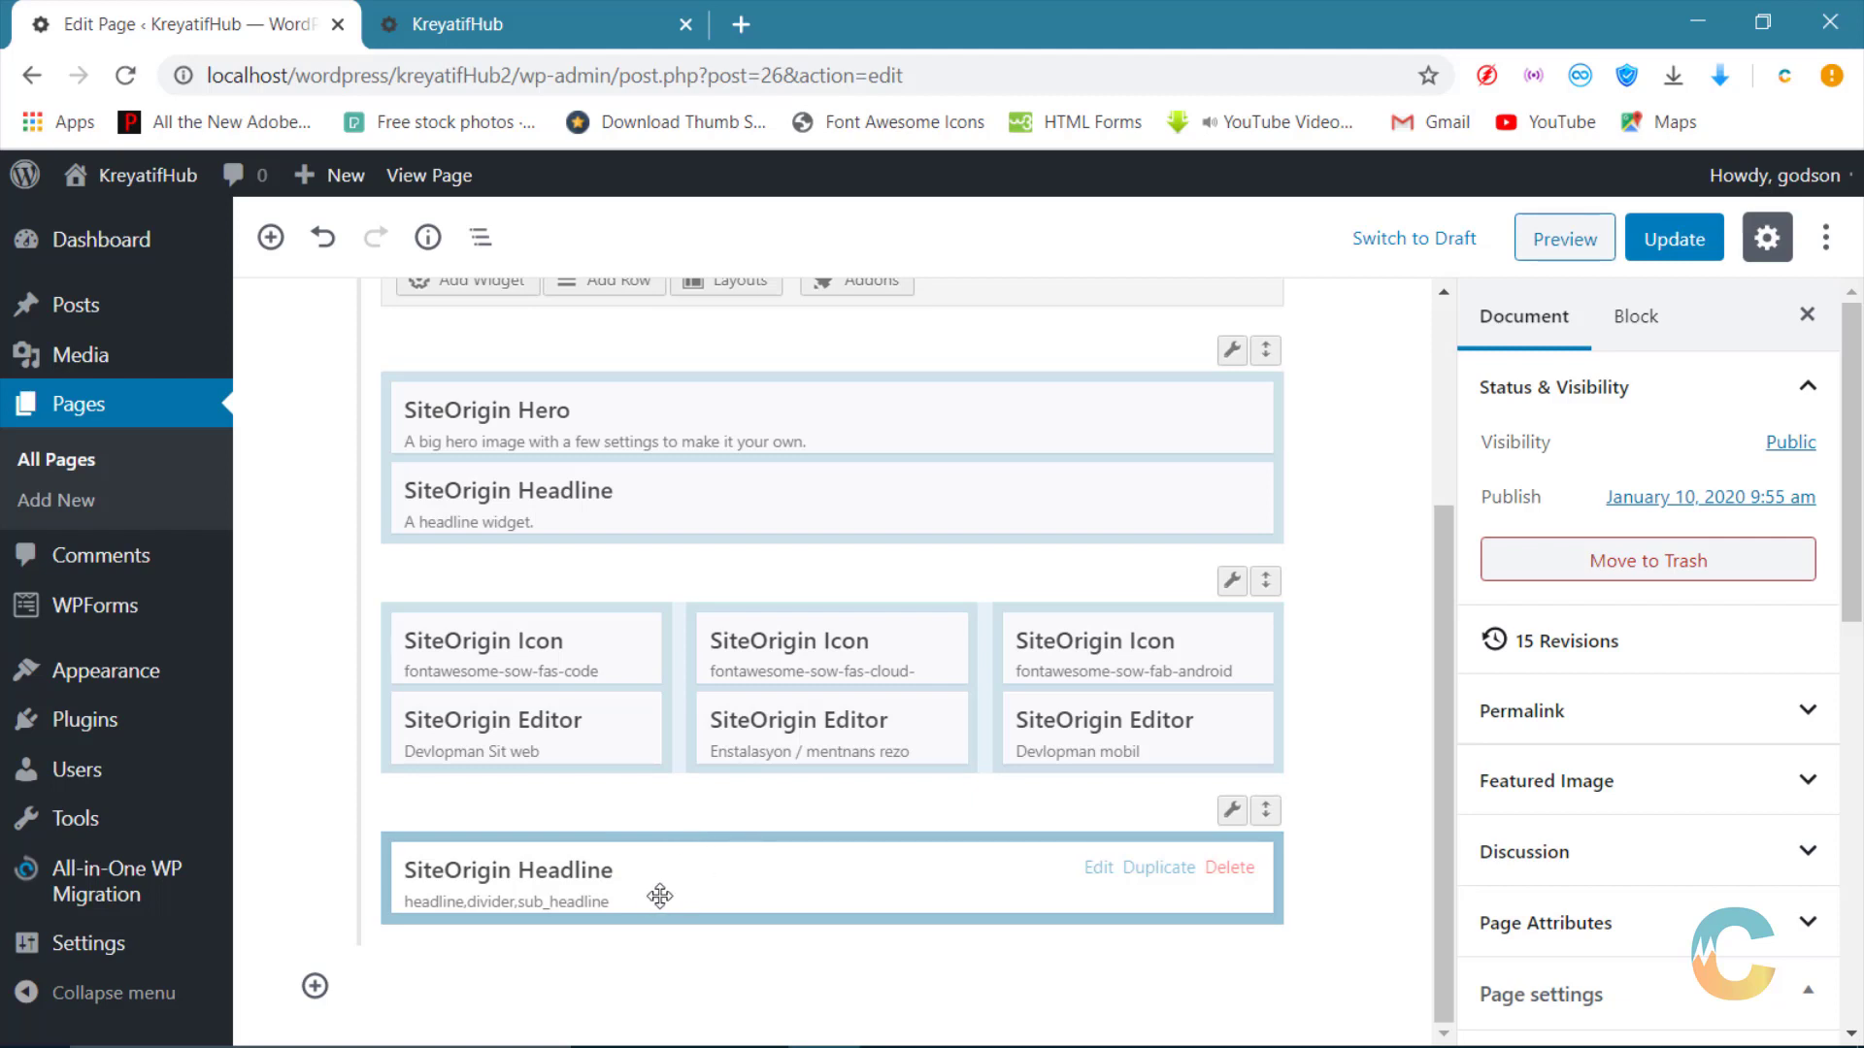
{"action": "scroll", "coordinate": [660, 895], "scroll_direction": "up", "scroll_amount": 3}
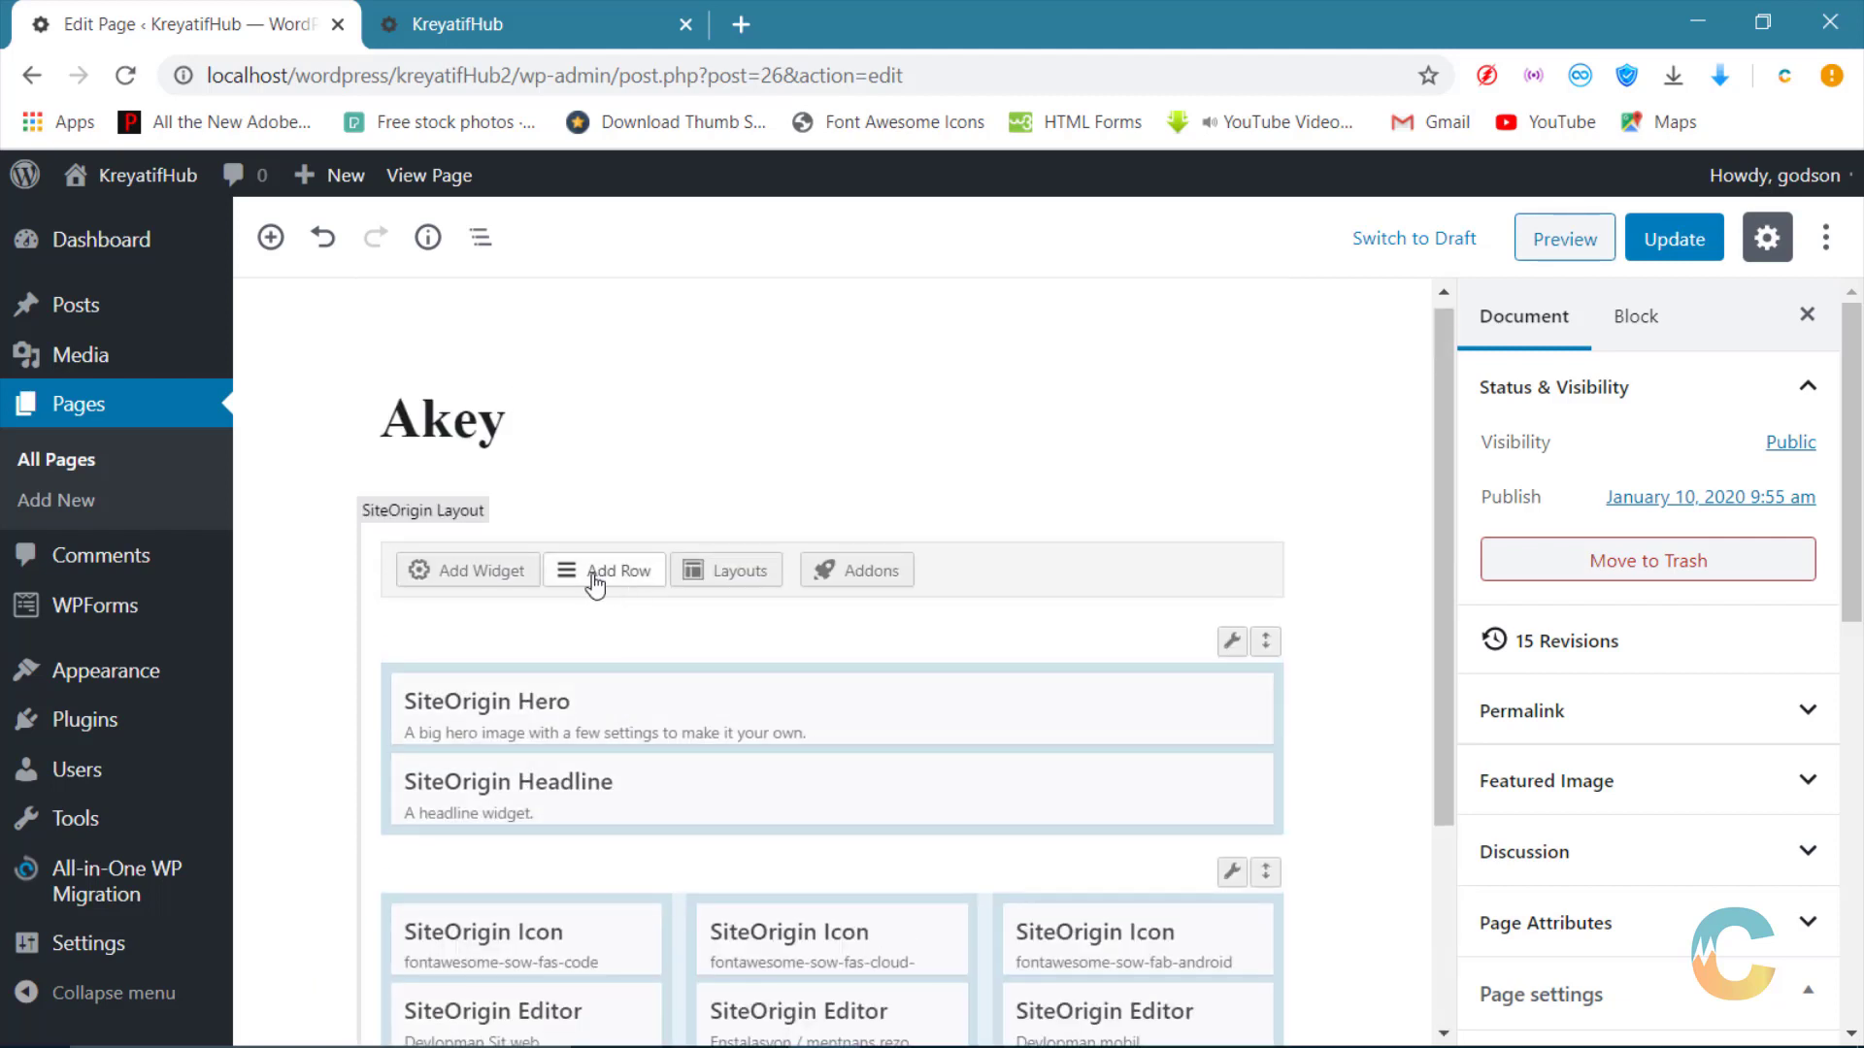
{"action": "left_click", "coordinate": [449, 583]}
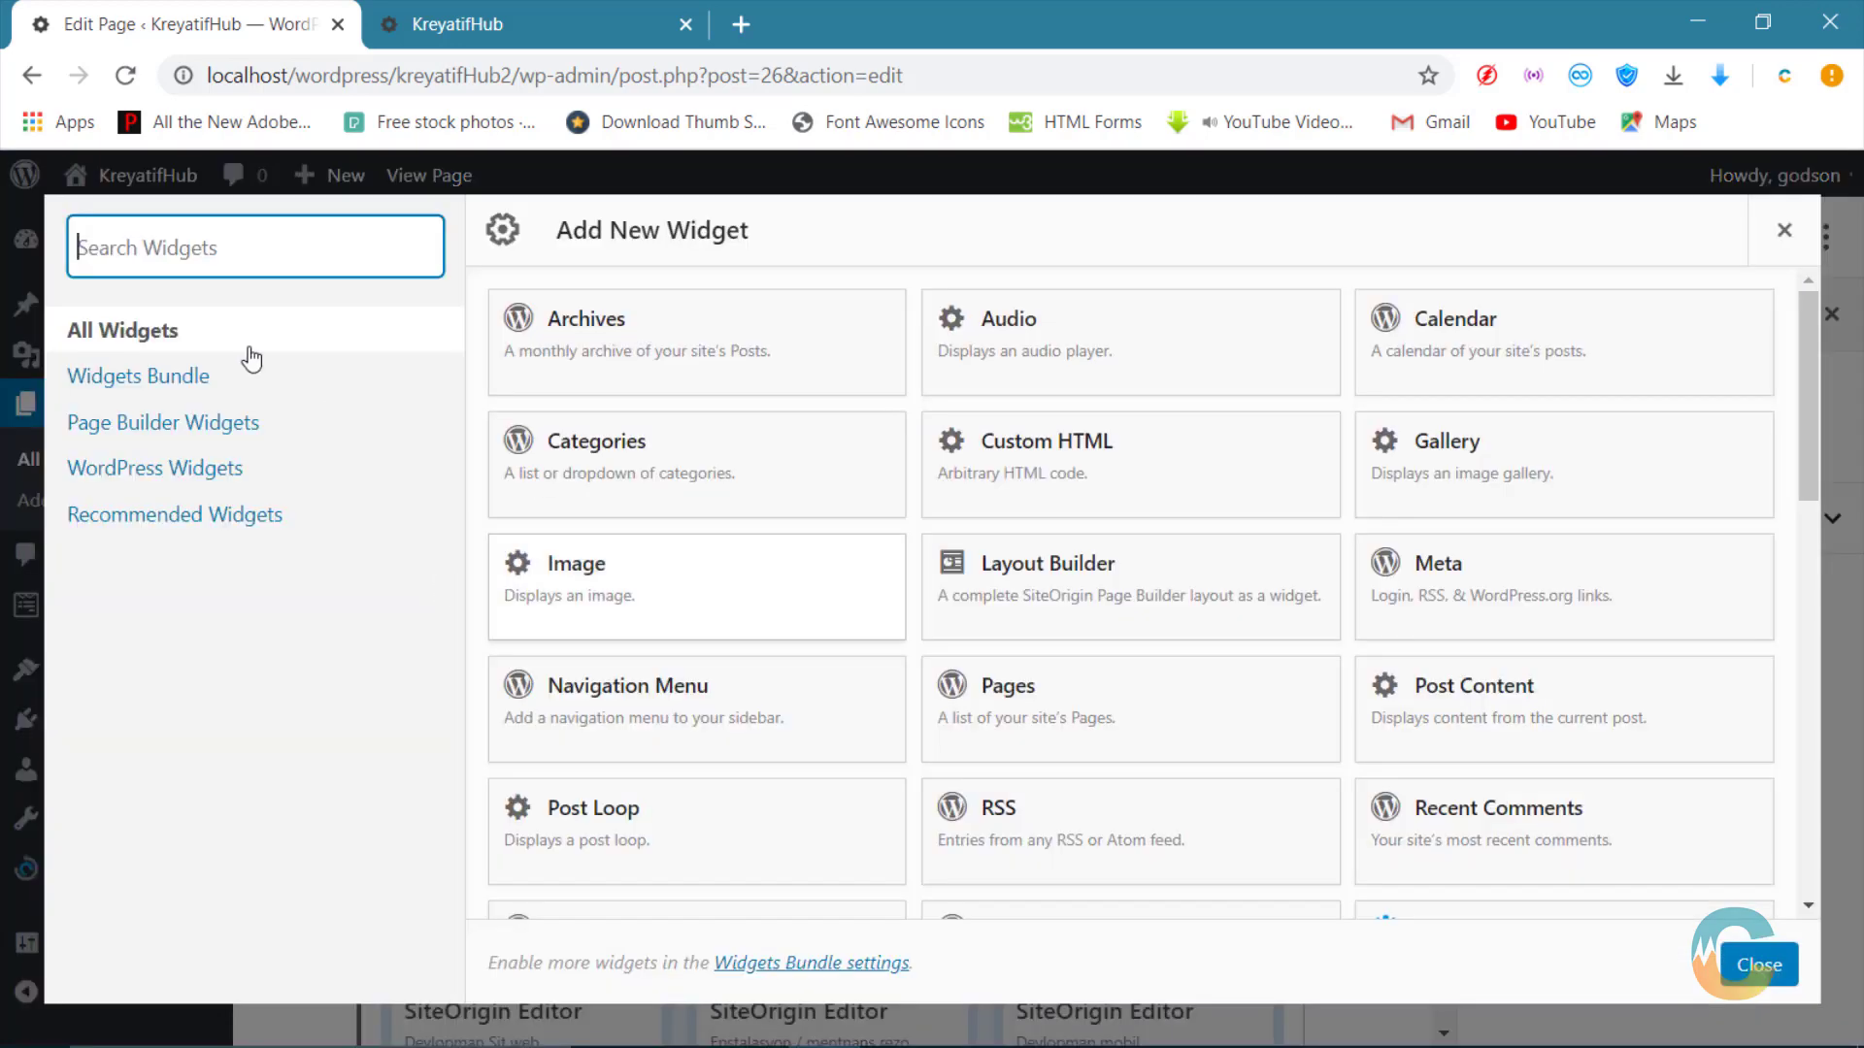
{"action": "left_click", "coordinate": [77, 375]}
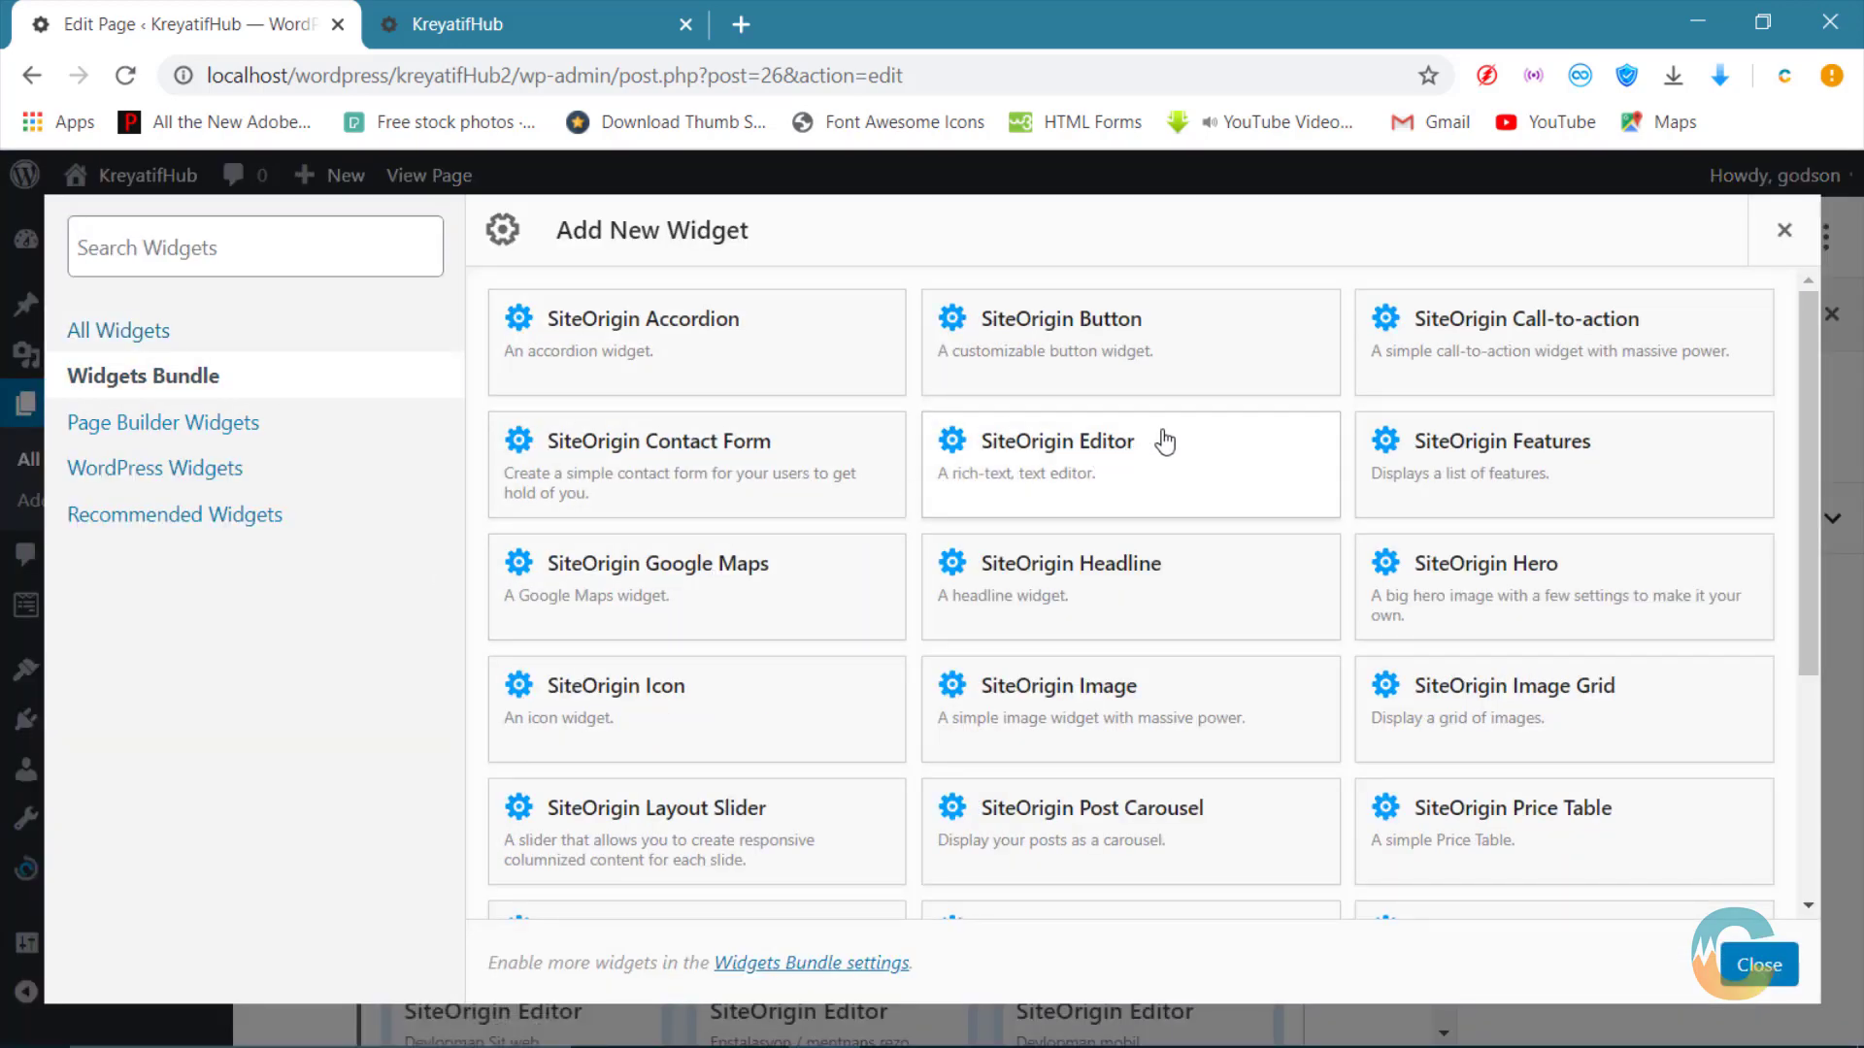
{"action": "scroll", "coordinate": [1405, 476], "scroll_direction": "down", "scroll_amount": 4}
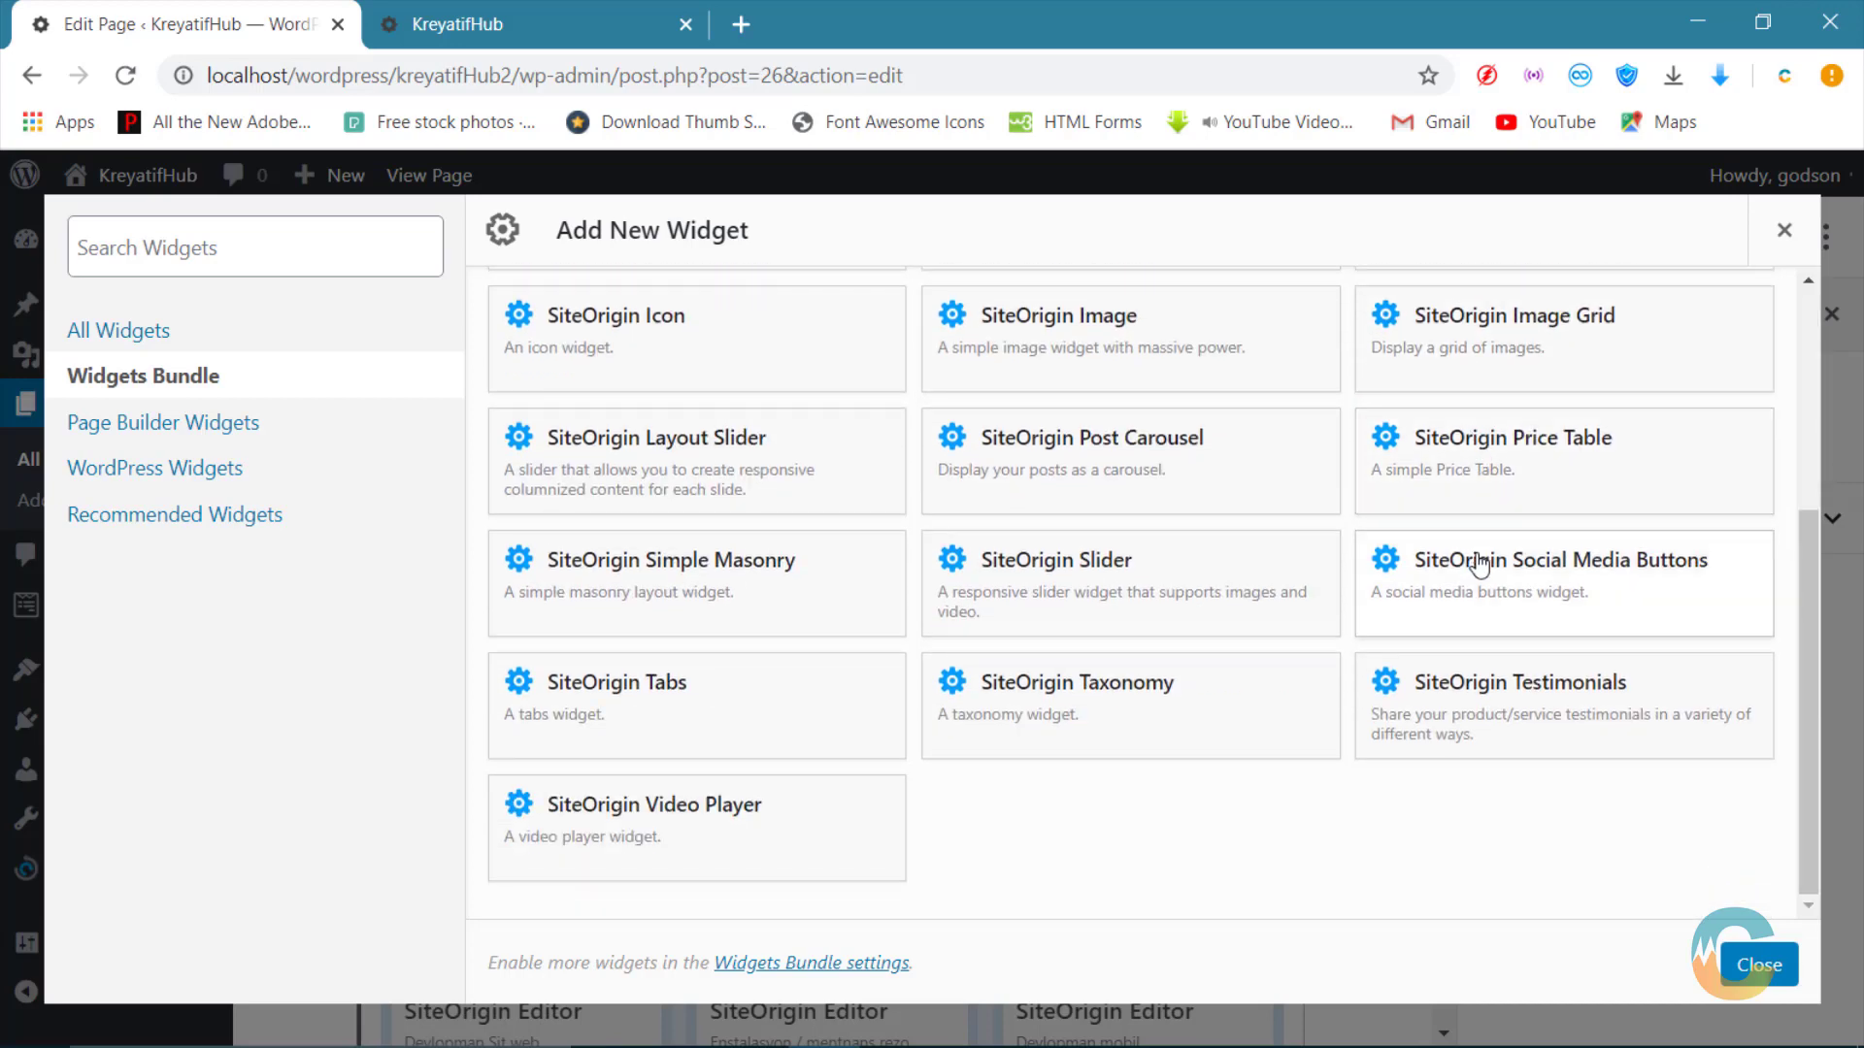
{"action": "left_click", "coordinate": [730, 818]}
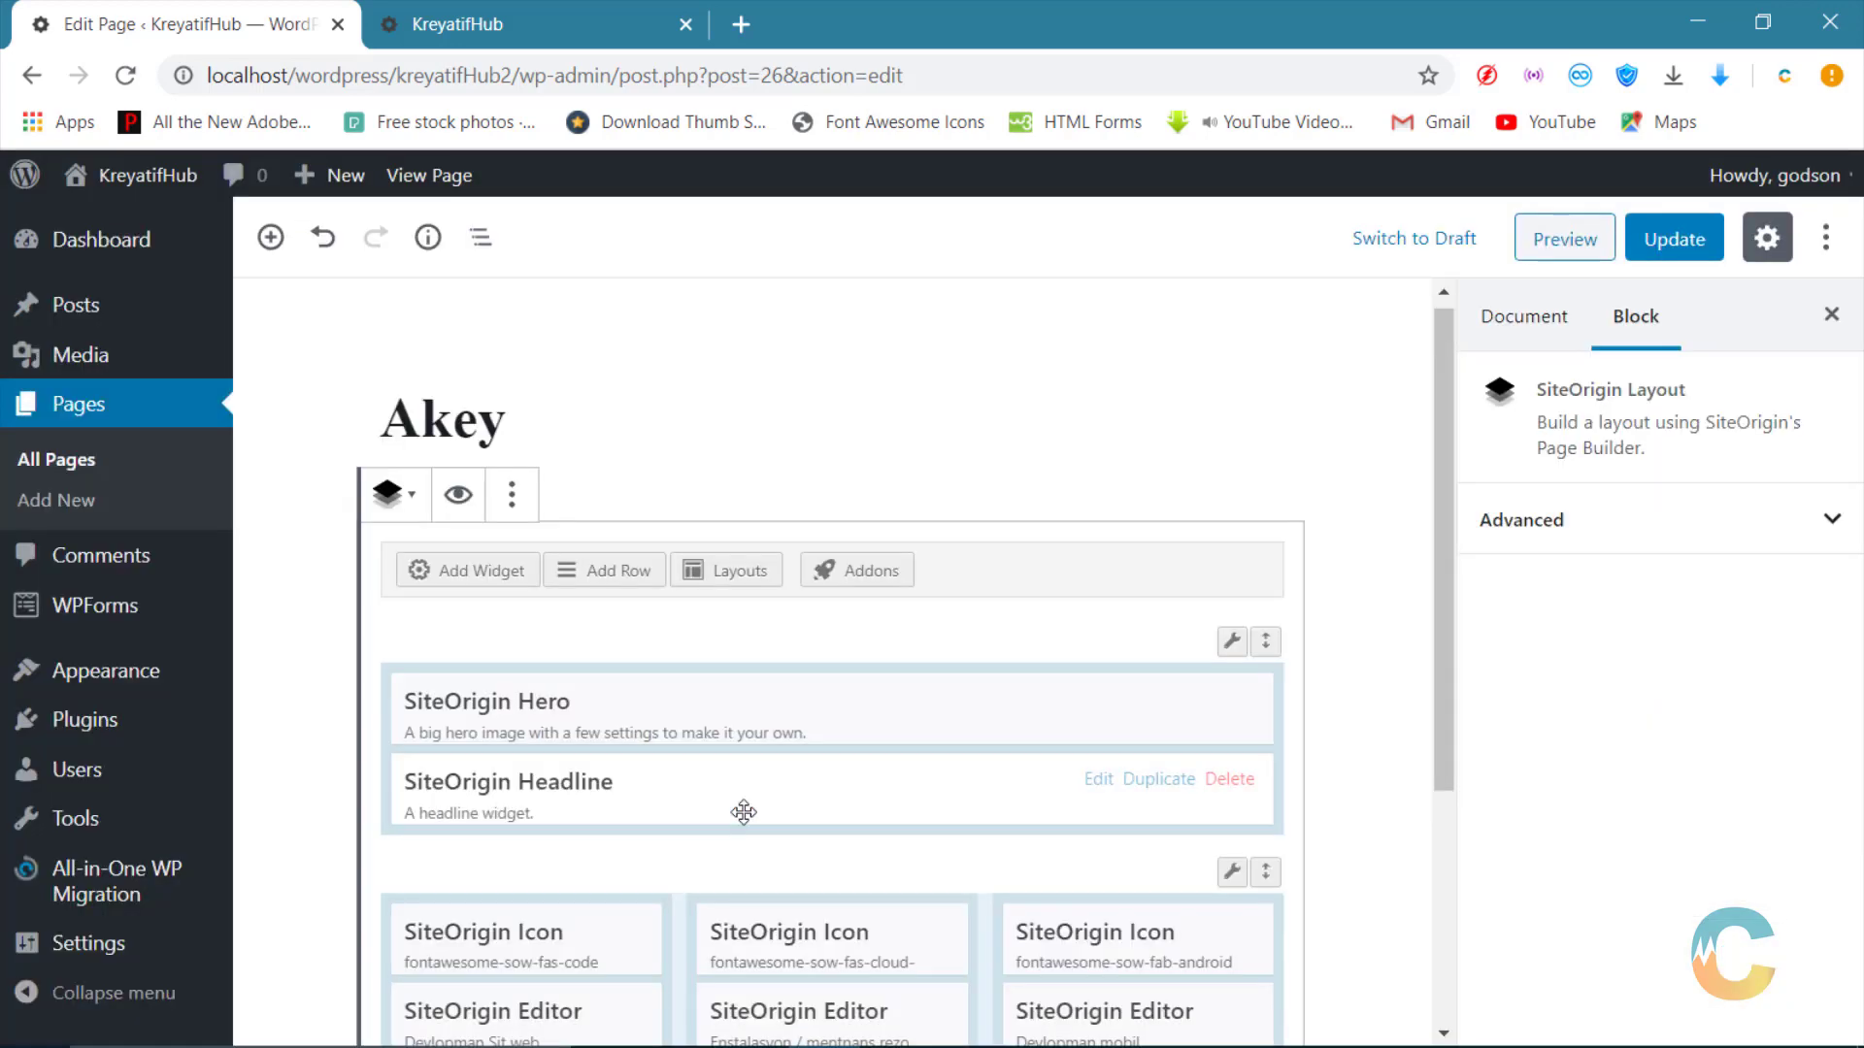
Step: Give the new video player the cover image photo-of-people-leaning-on-wooden-table-3183183.jpg from the media library and save the widget
{"action": "scroll", "coordinate": [906, 753], "scroll_direction": "down", "scroll_amount": 4}
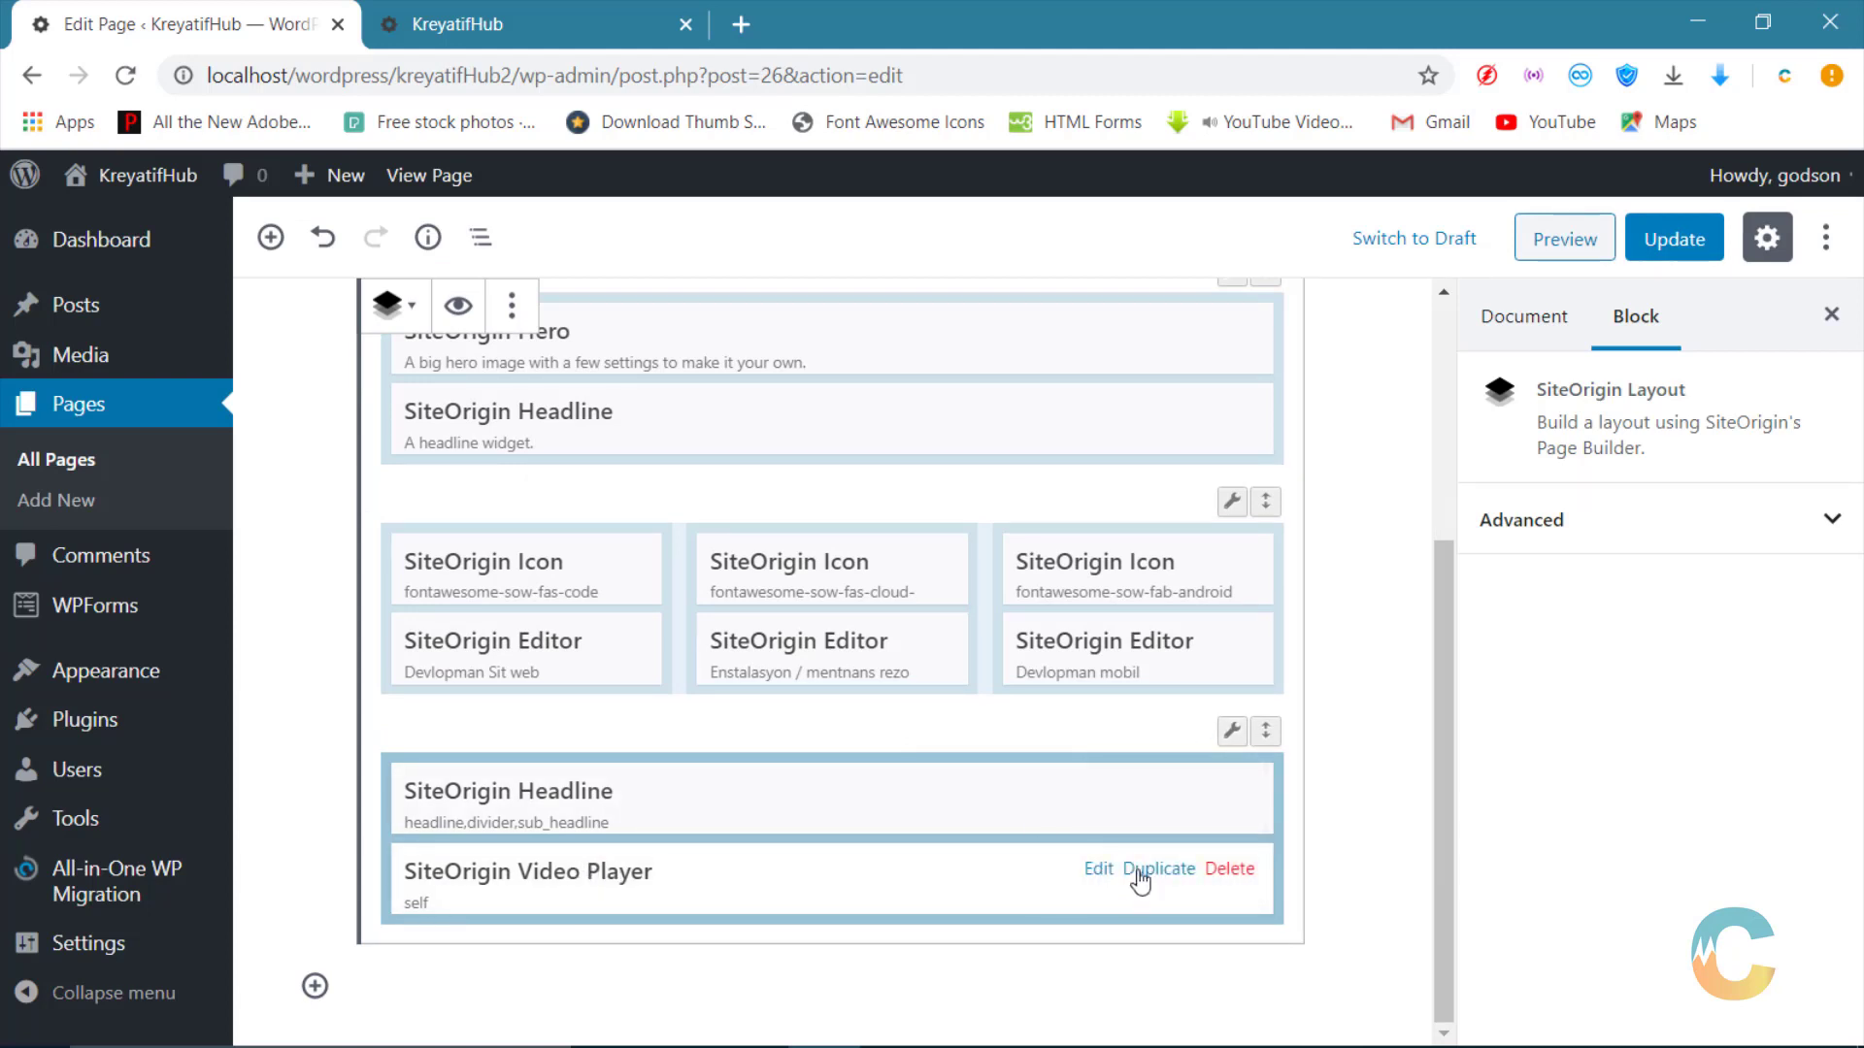
{"action": "left_click", "coordinate": [1099, 869]}
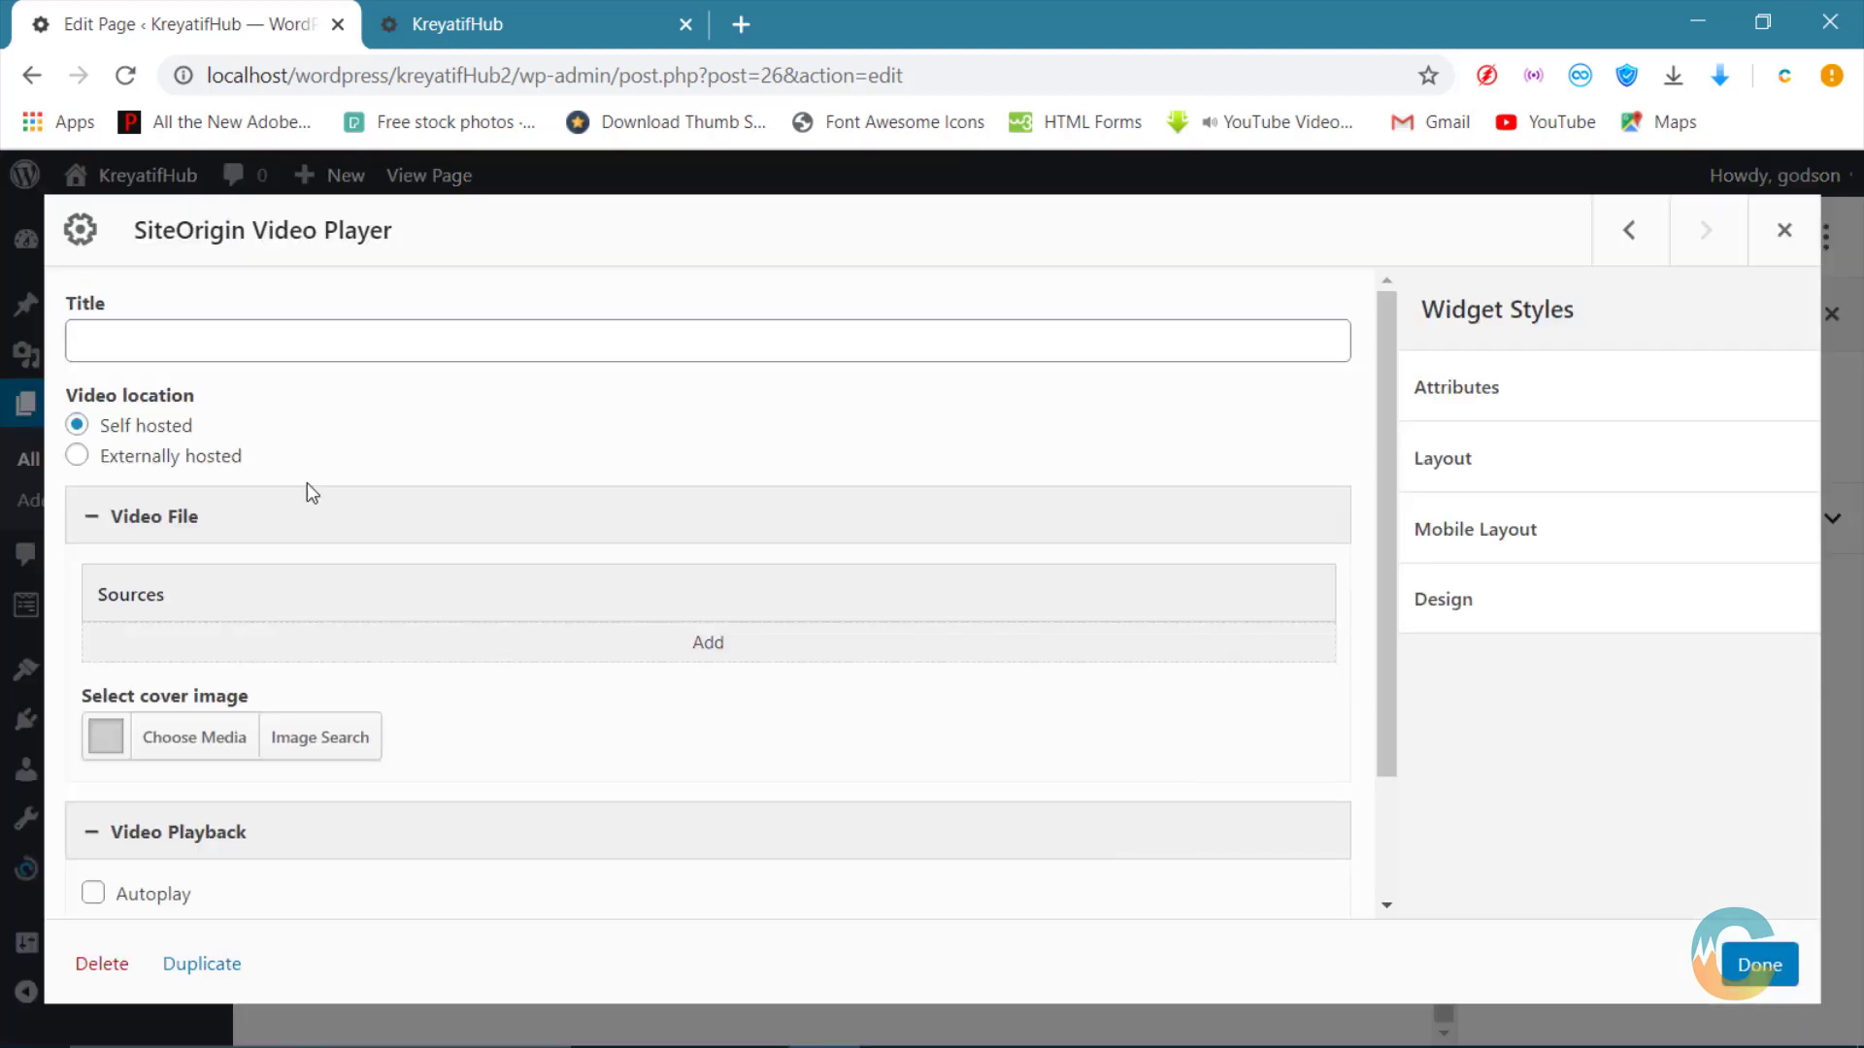
{"action": "left_click", "coordinate": [212, 743]}
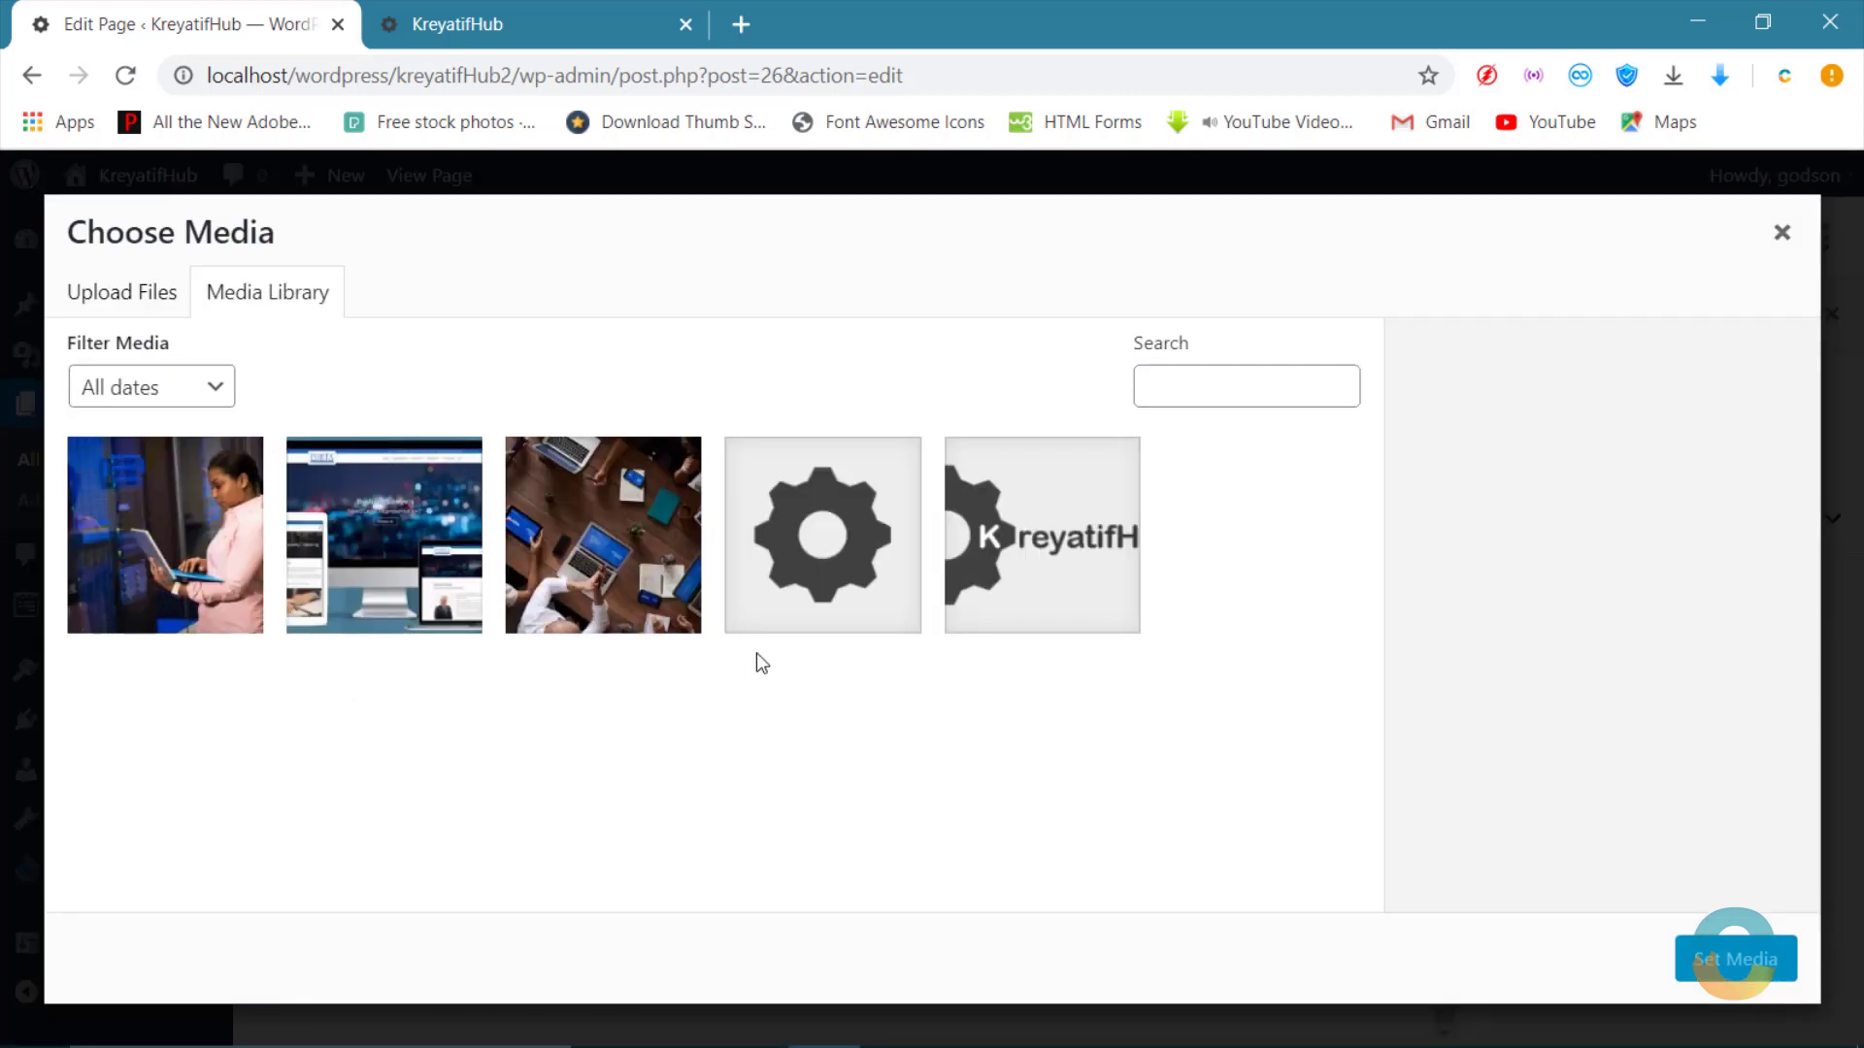
{"action": "left_click", "coordinate": [123, 295]}
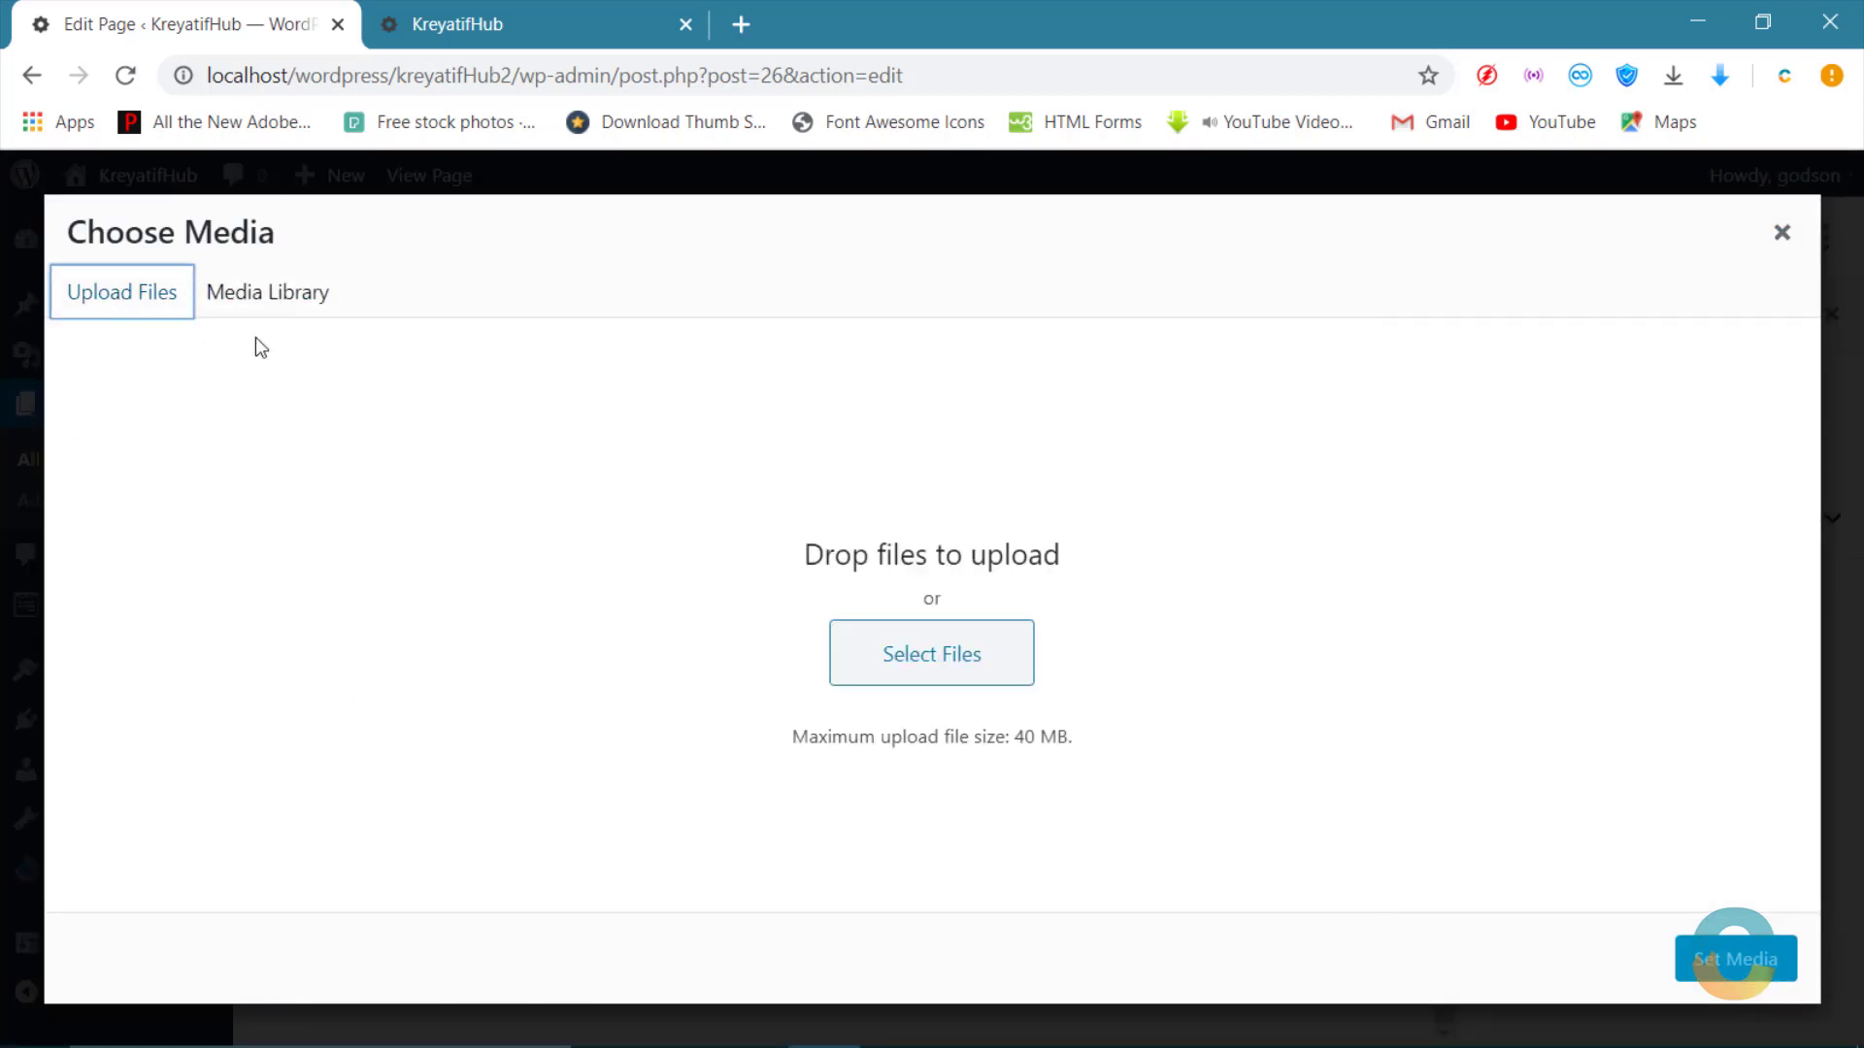
{"action": "left_click", "coordinate": [260, 294]}
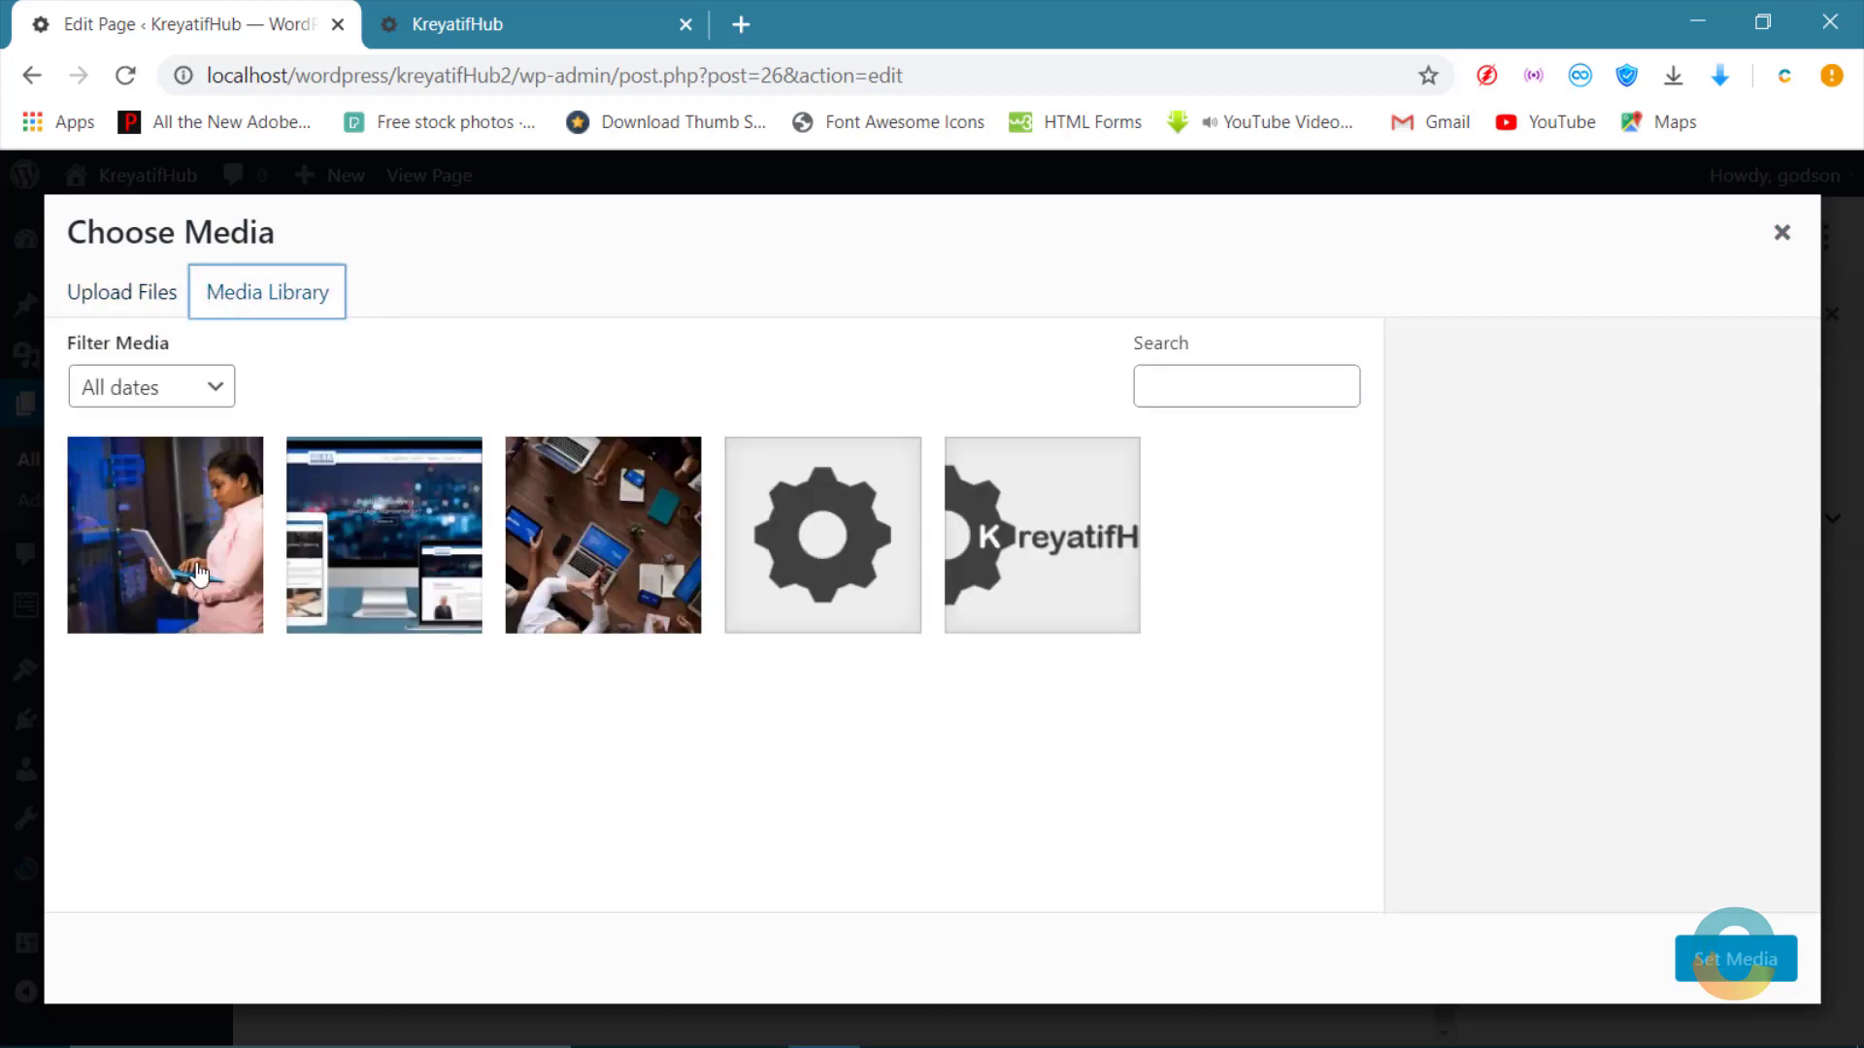
{"action": "left_click", "coordinate": [597, 582]}
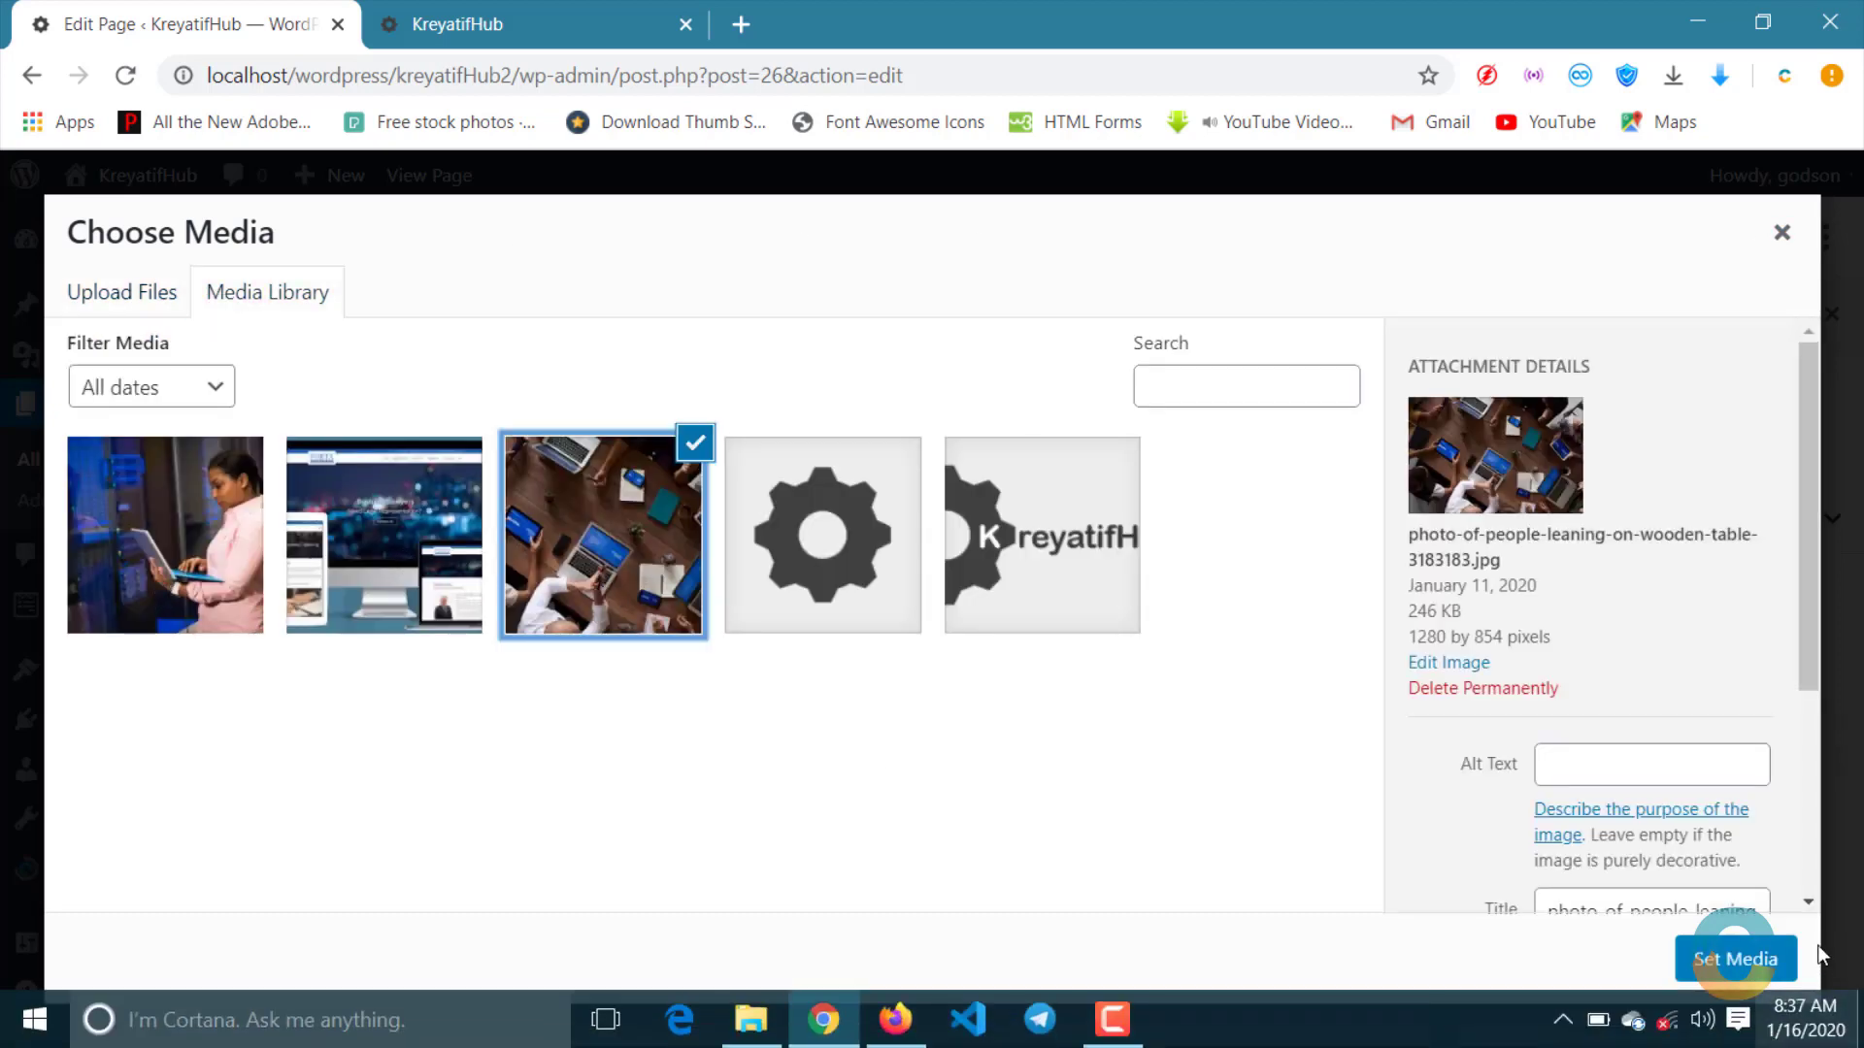
{"action": "left_click", "coordinate": [1734, 958]}
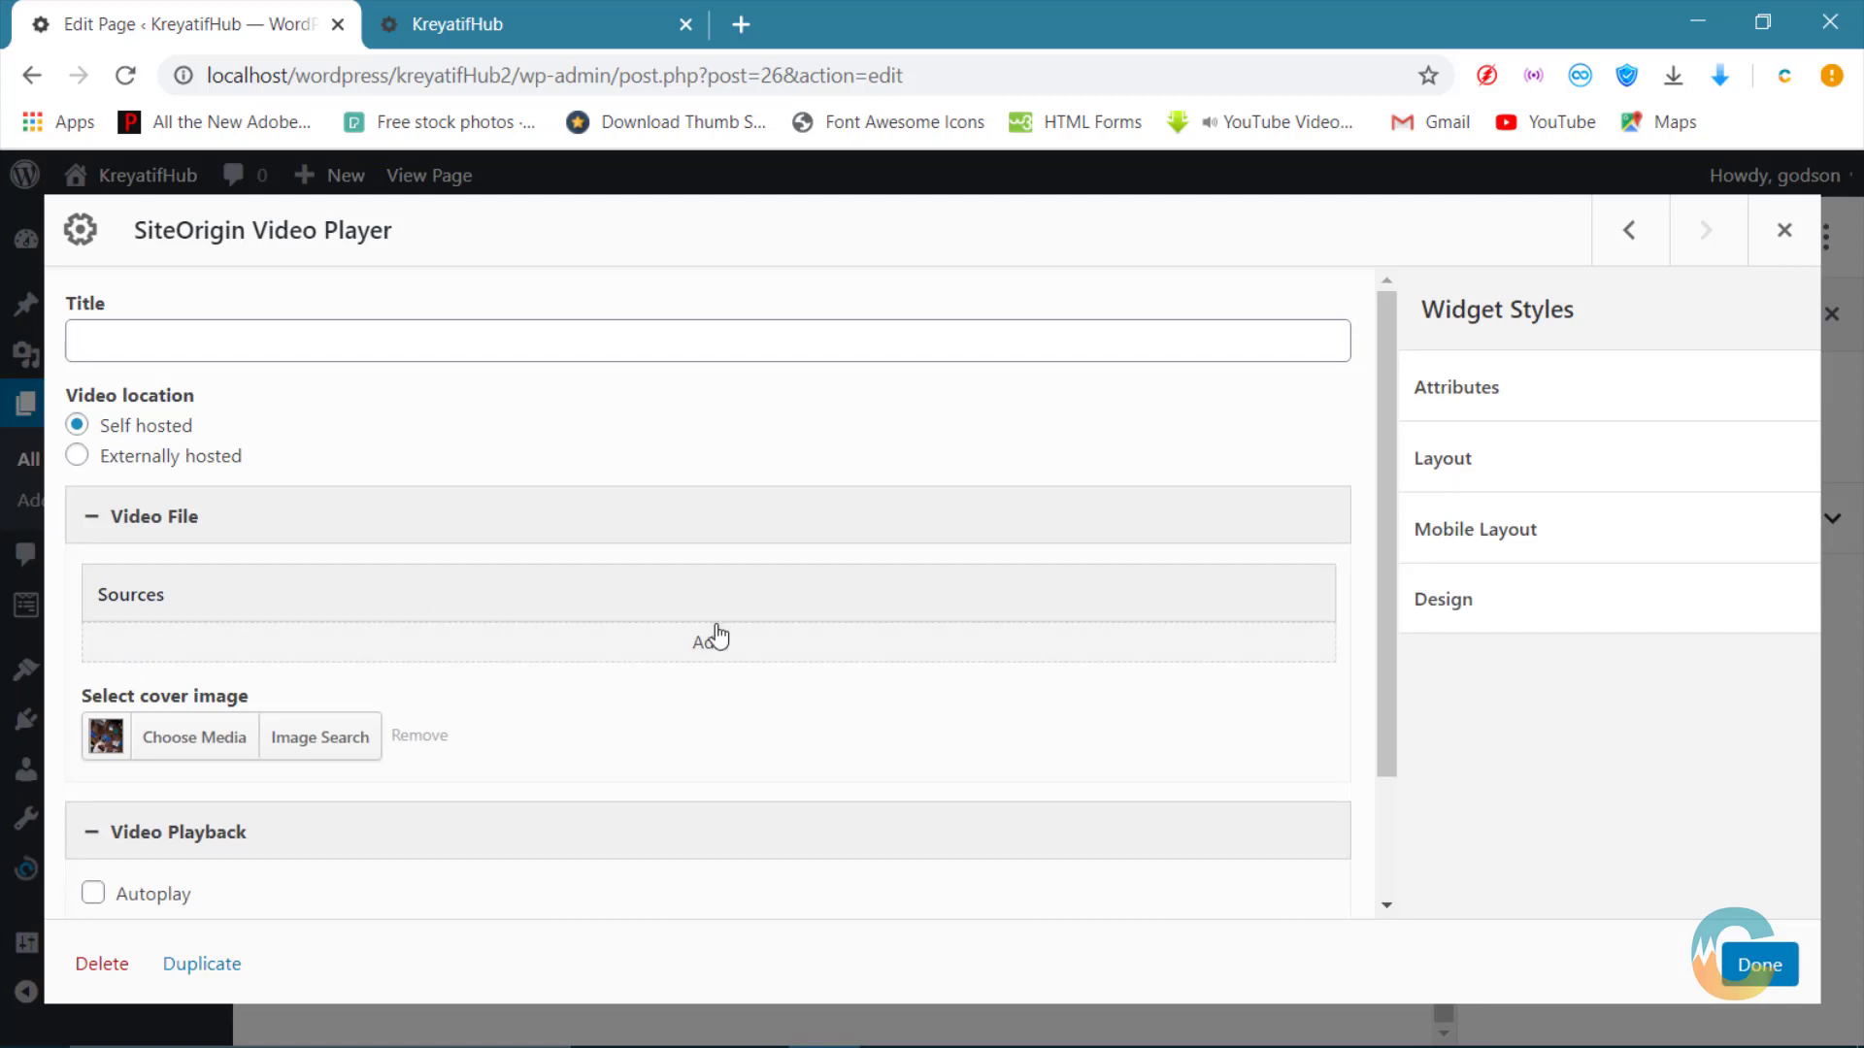
{"action": "scroll", "coordinate": [708, 550], "scroll_direction": "down", "scroll_amount": 2}
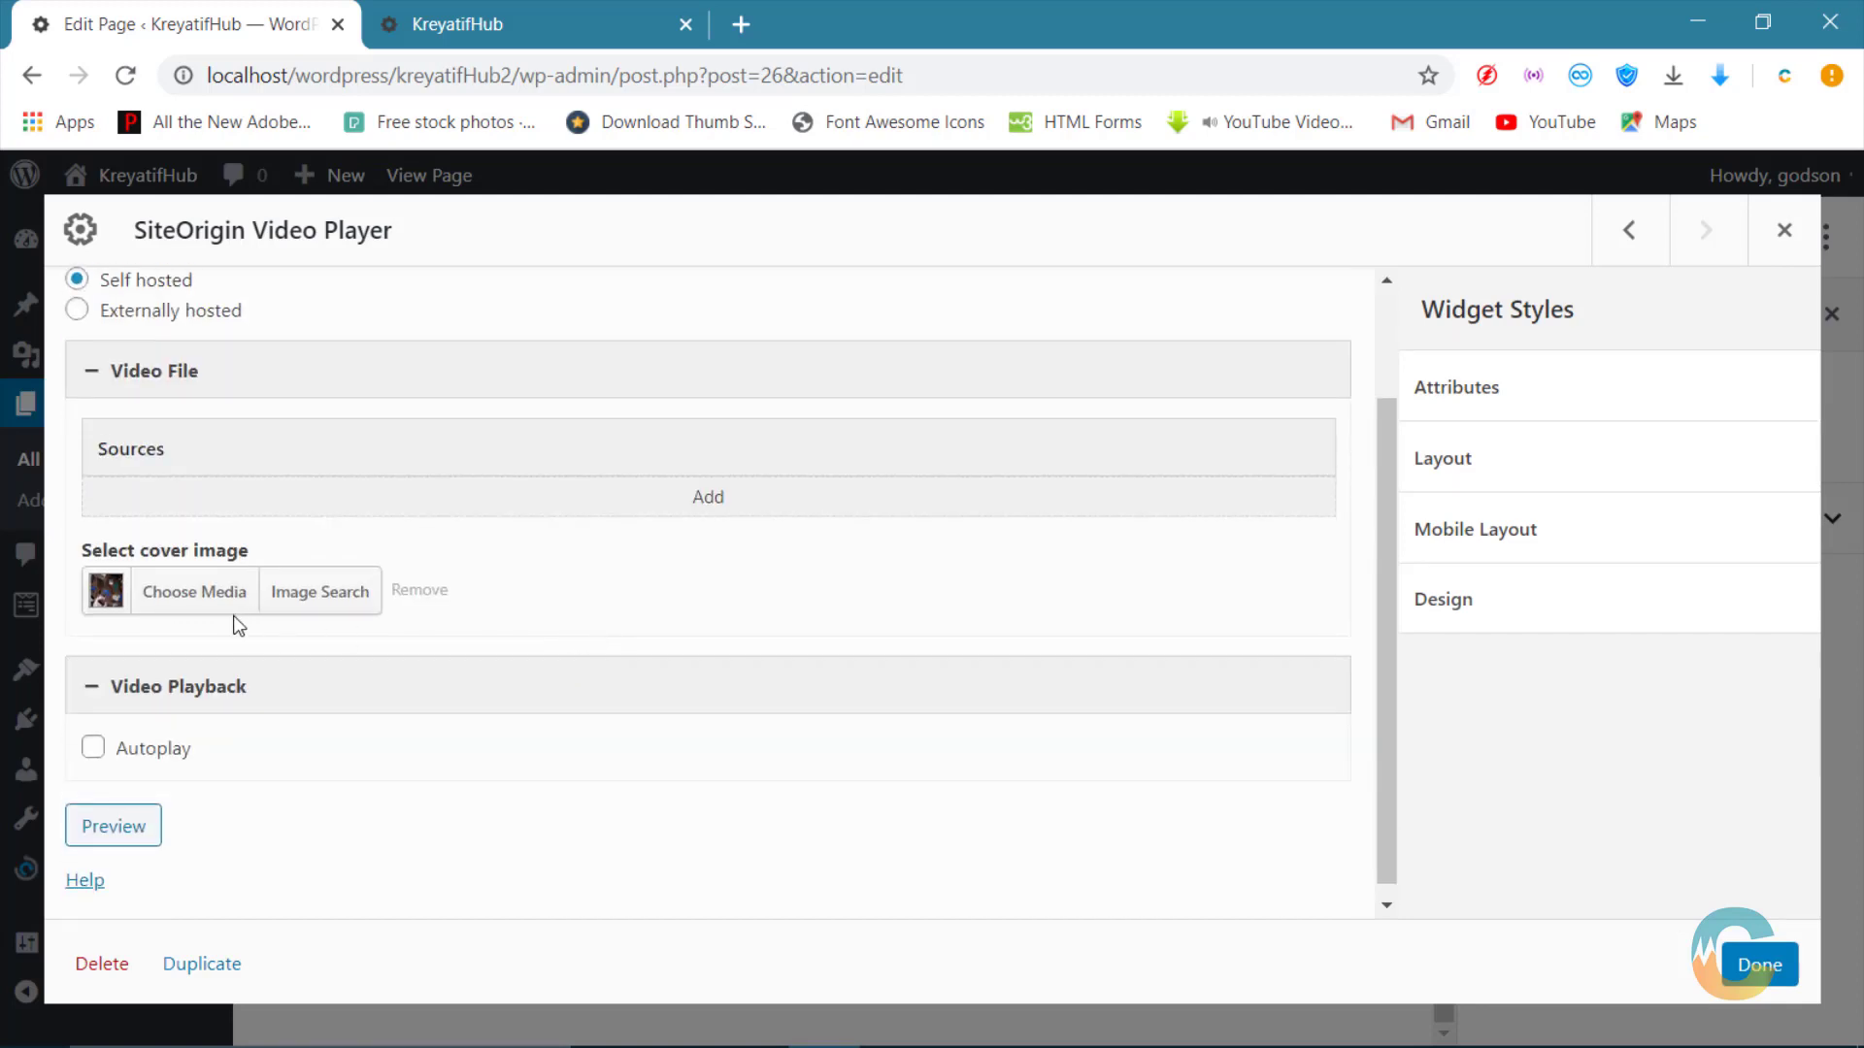
{"action": "scroll", "coordinate": [1060, 674], "scroll_direction": "up", "scroll_amount": 2}
{"action": "left_click", "coordinate": [1753, 970]}
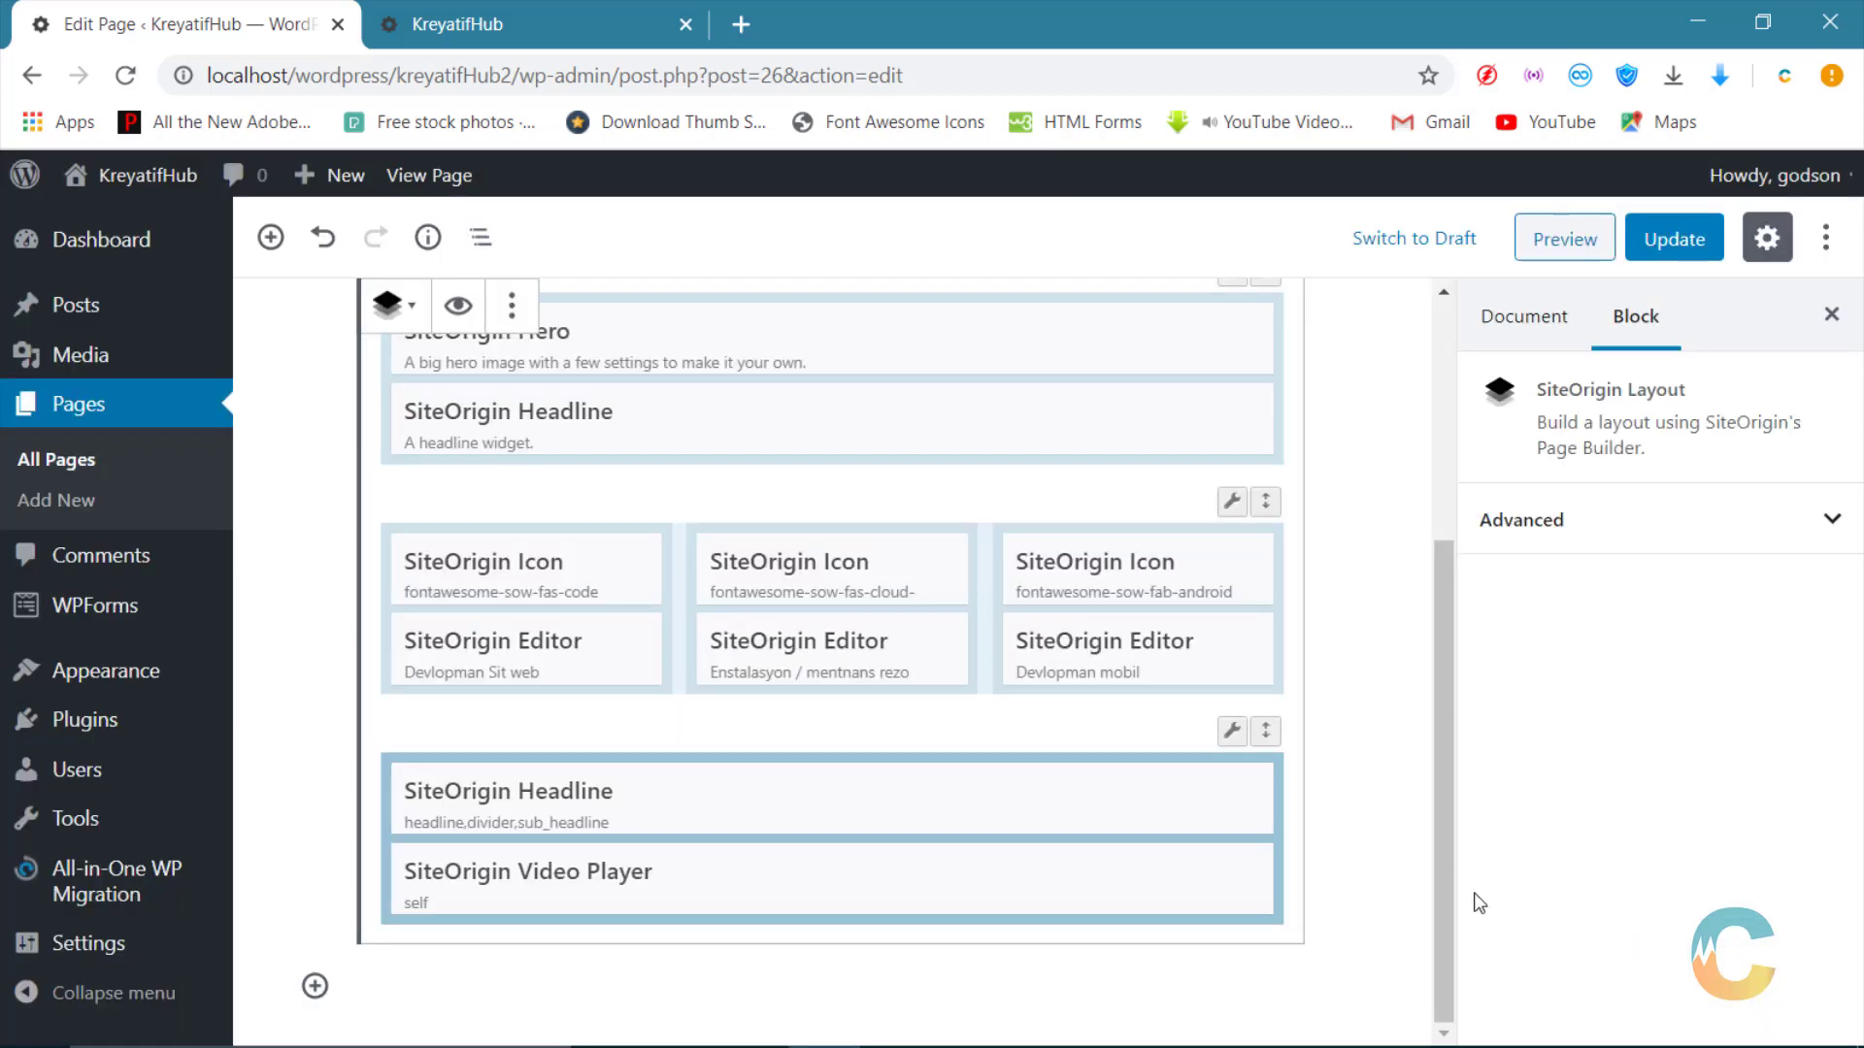
Step: Update the Akey page and check the video player section below the headline on the reloaded live home page
{"action": "left_click", "coordinate": [1660, 239]}
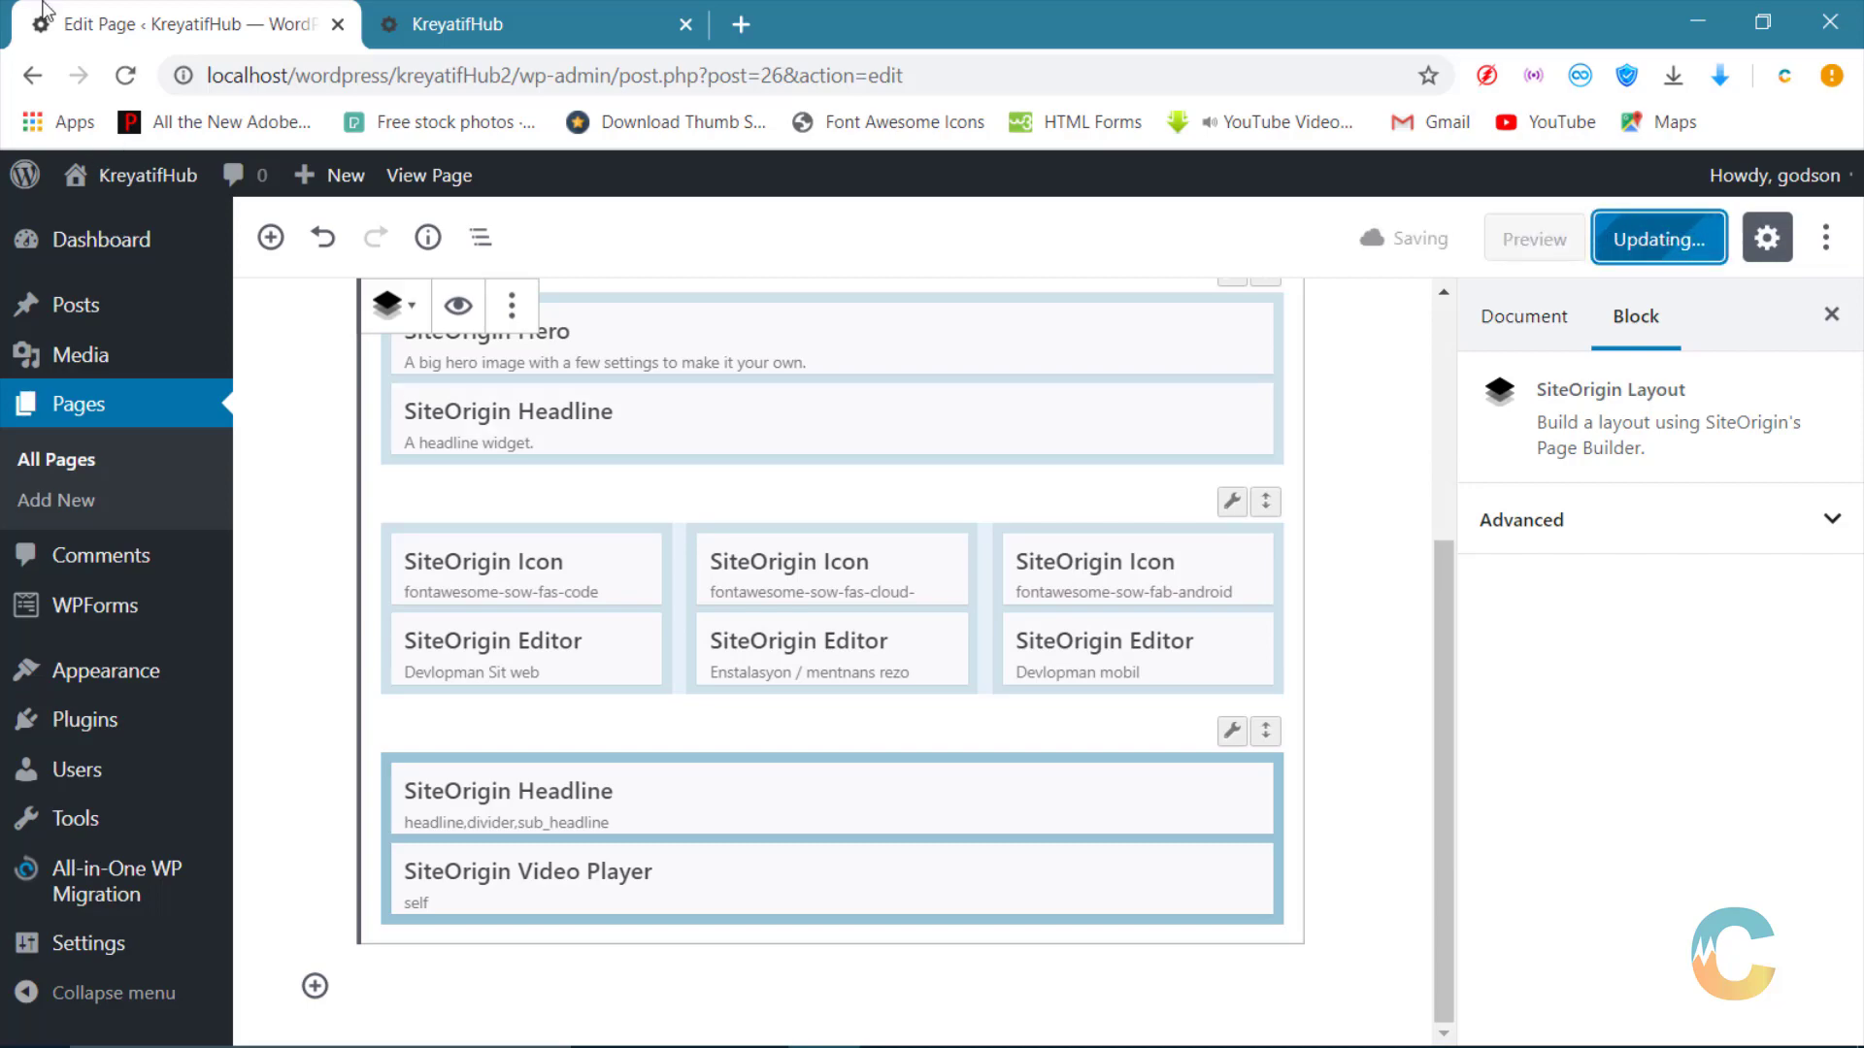
{"action": "left_click", "coordinate": [456, 22]}
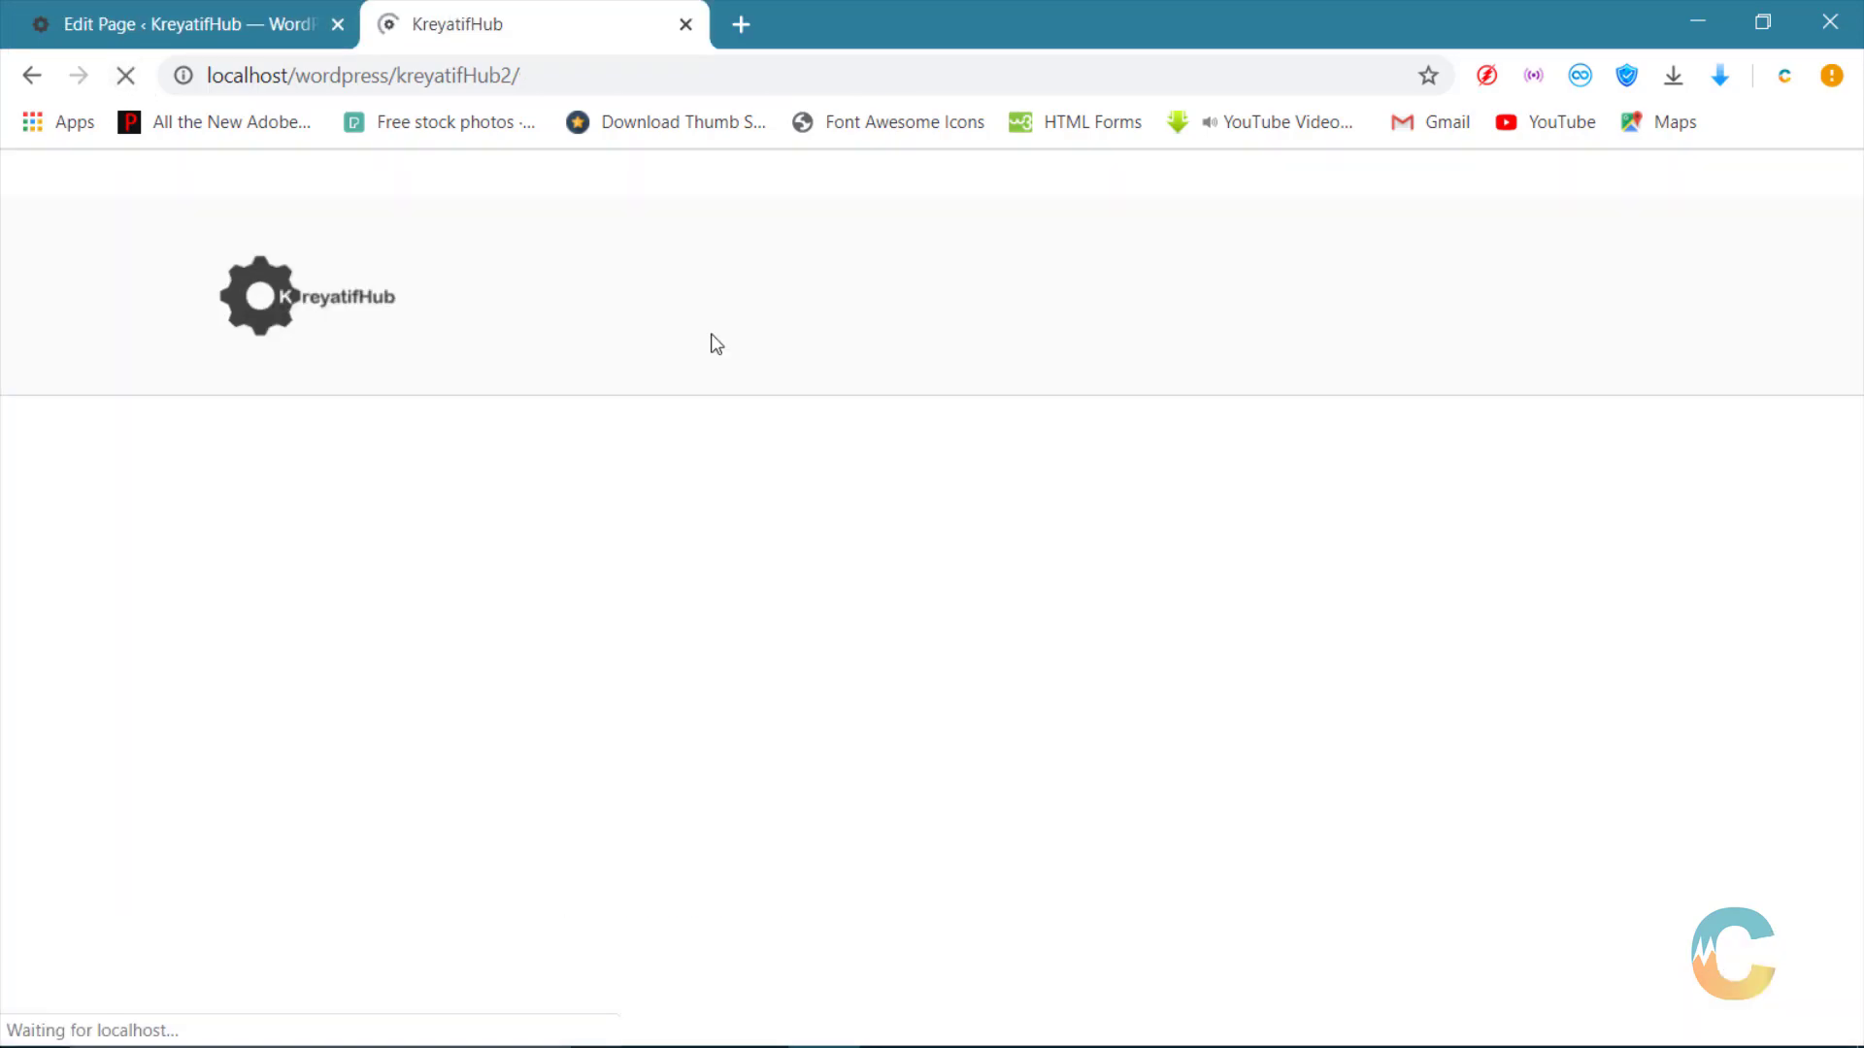
{"action": "scroll", "coordinate": [852, 506], "scroll_direction": "up", "scroll_amount": 6}
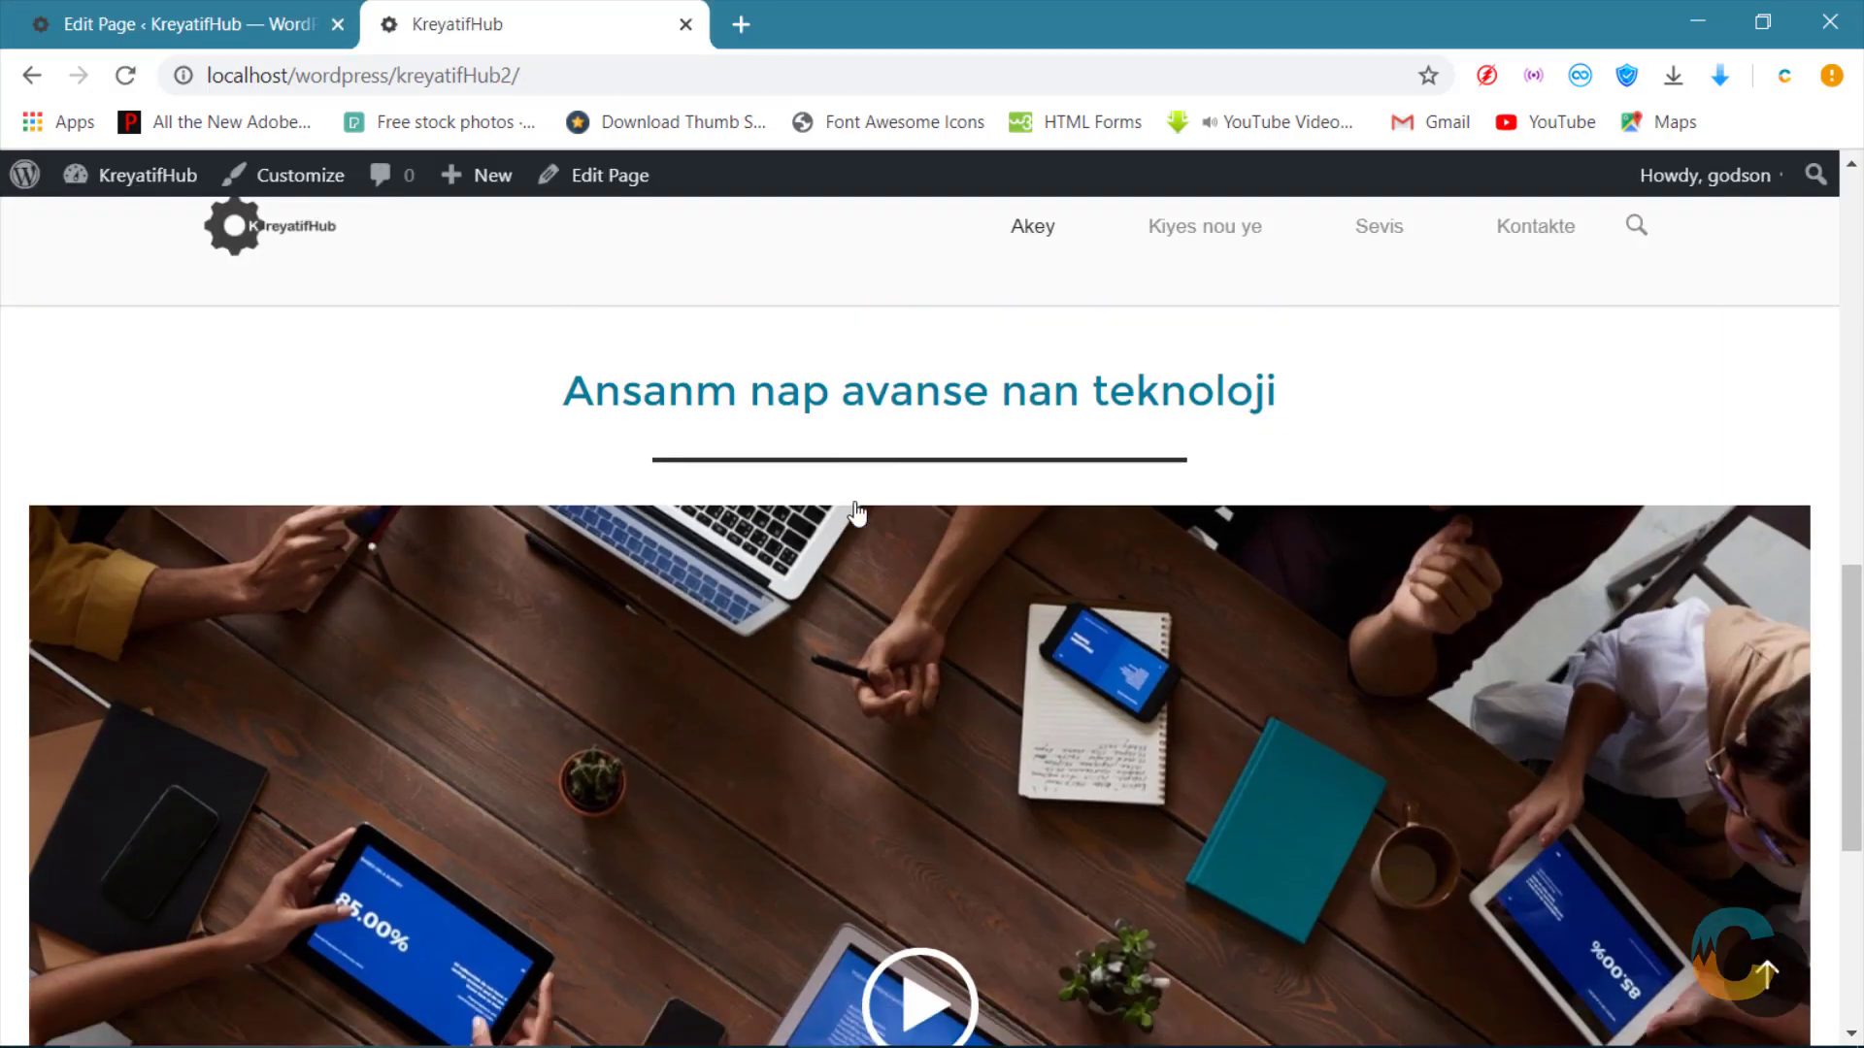
{"action": "scroll", "coordinate": [848, 500], "scroll_direction": "down", "scroll_amount": 5}
{"action": "scroll", "coordinate": [846, 492], "scroll_direction": "up", "scroll_amount": 4}
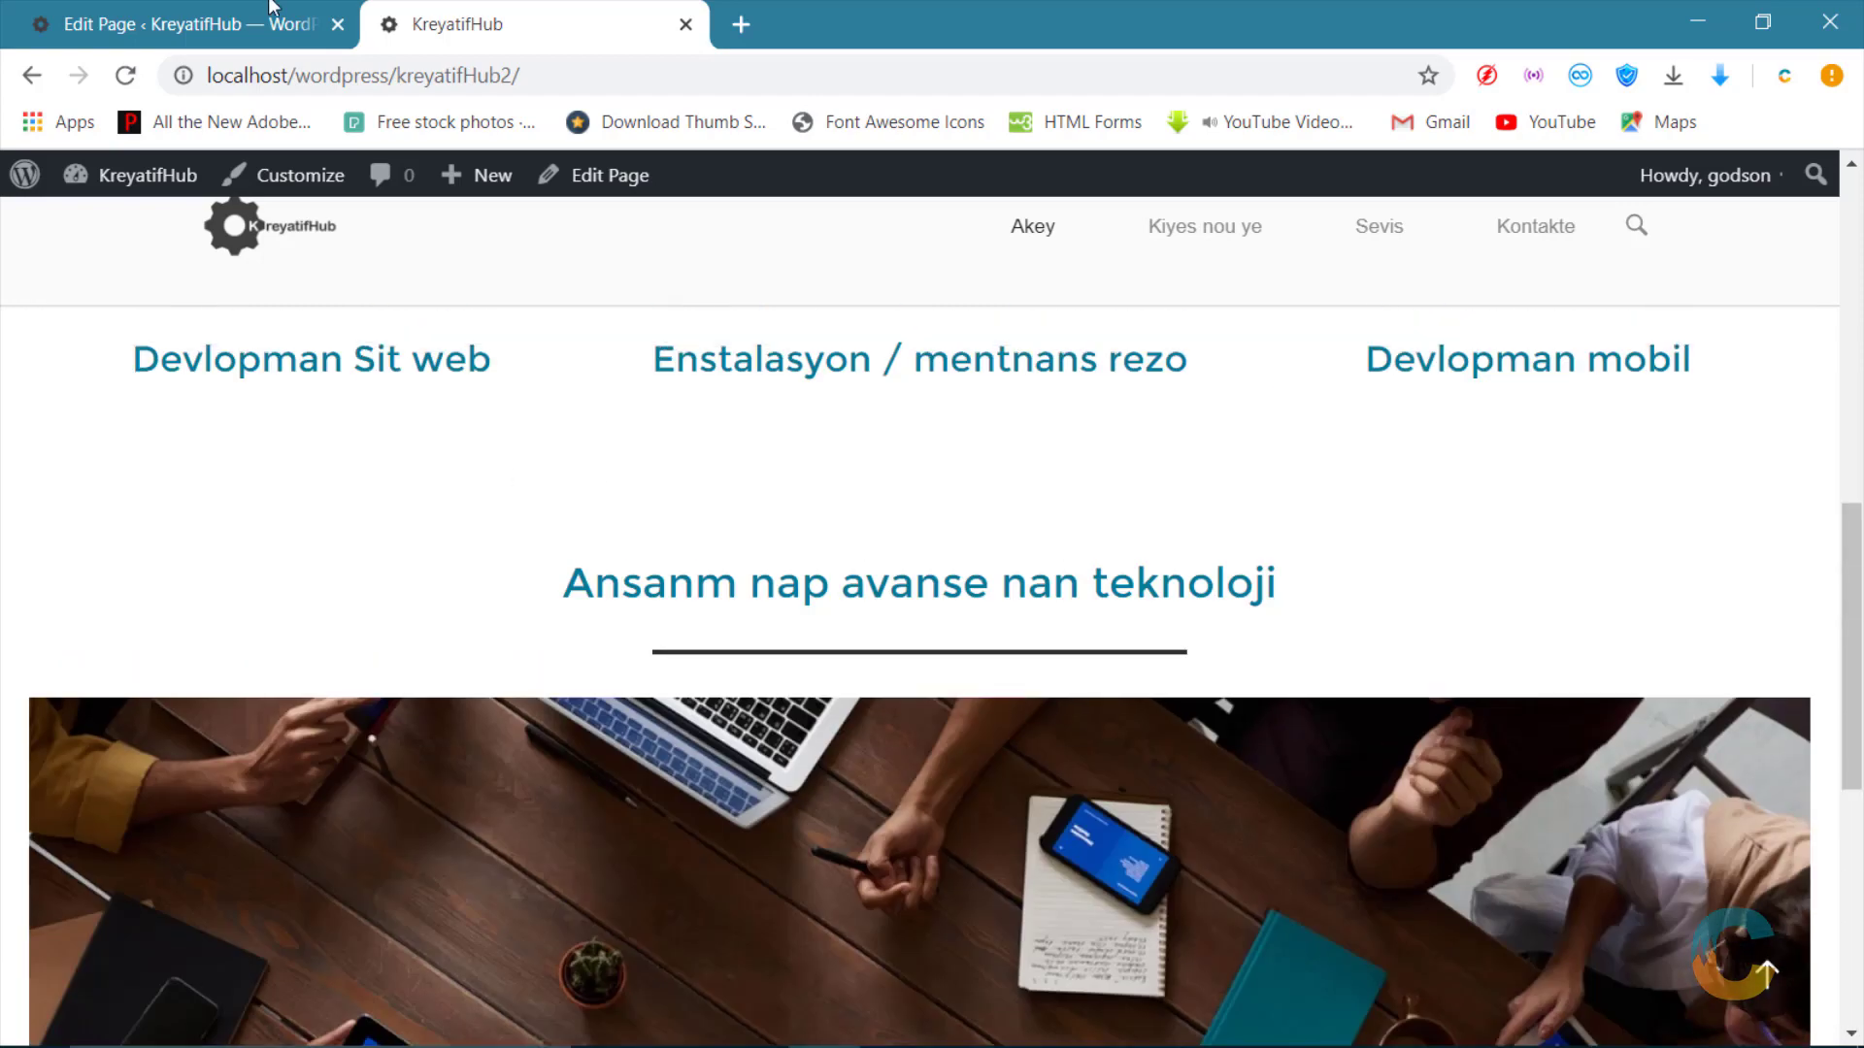
Step: Reopen the video player widget in the page editor and examine its playback, layout and design options
{"action": "left_click", "coordinate": [184, 24]}
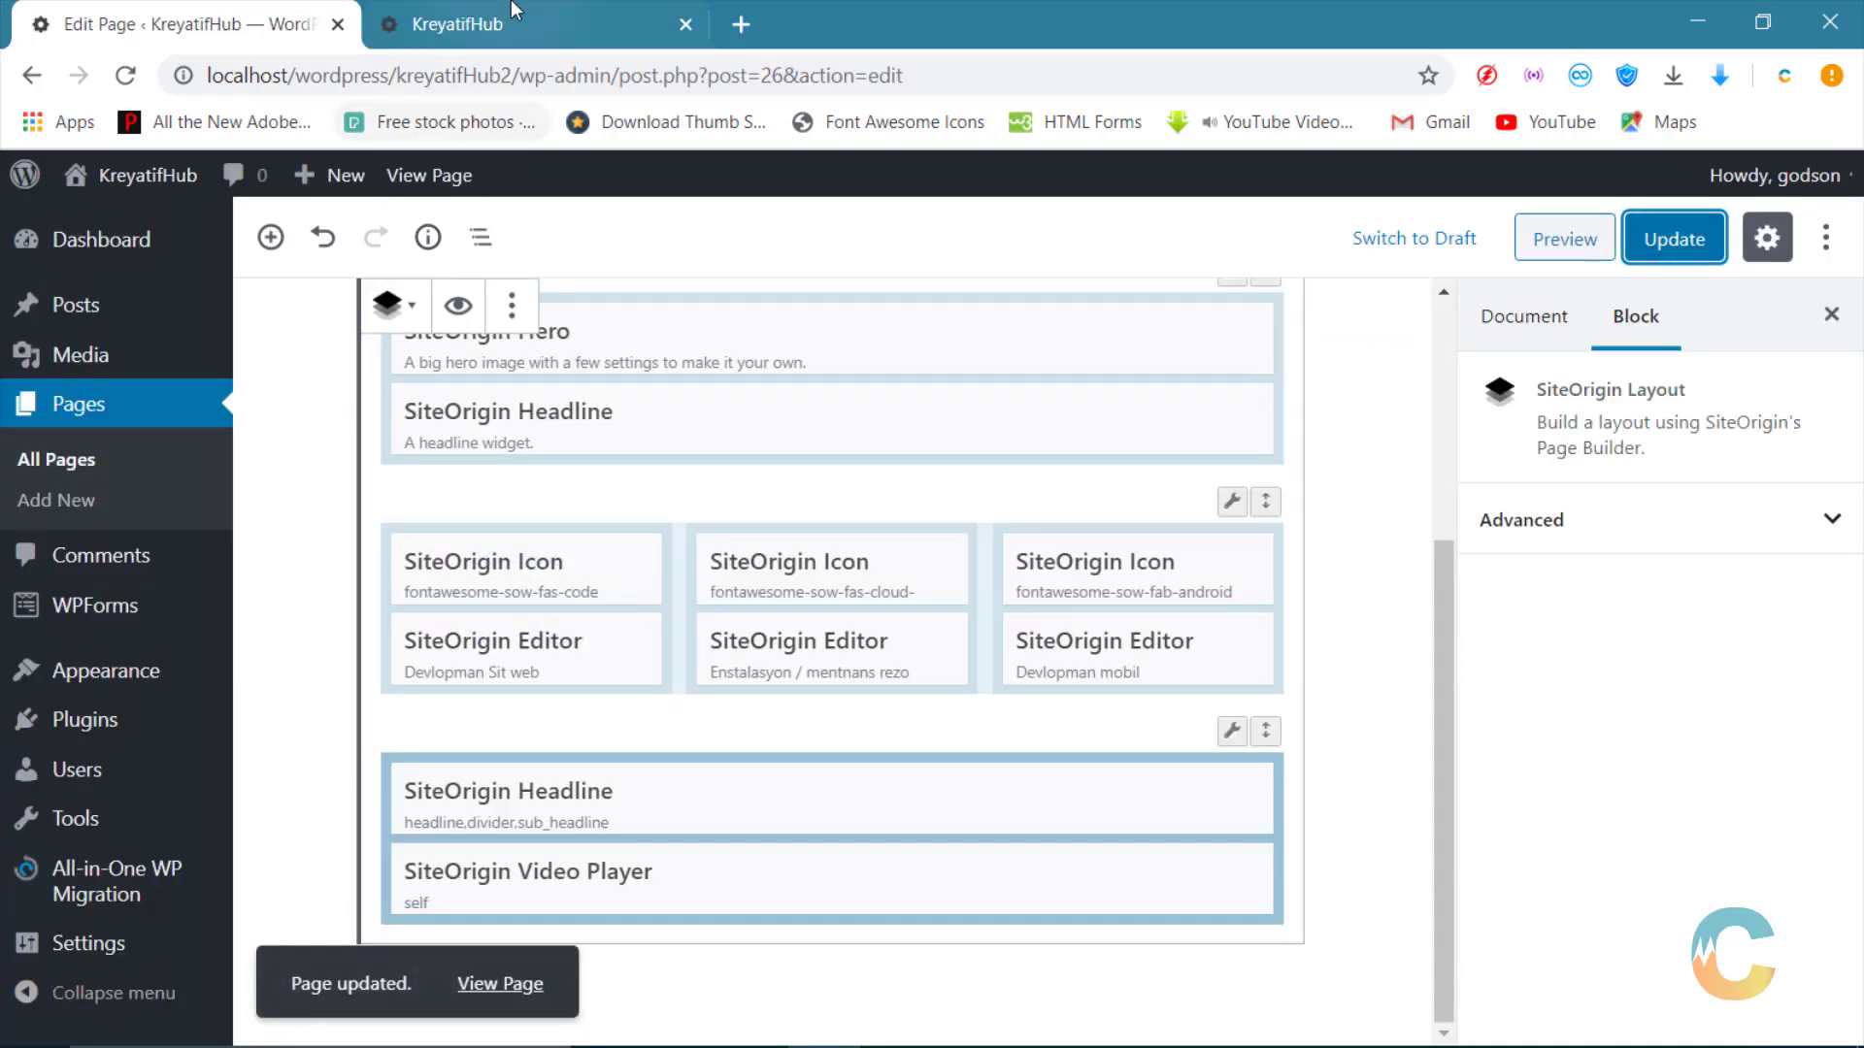
{"action": "left_click", "coordinate": [1089, 870]}
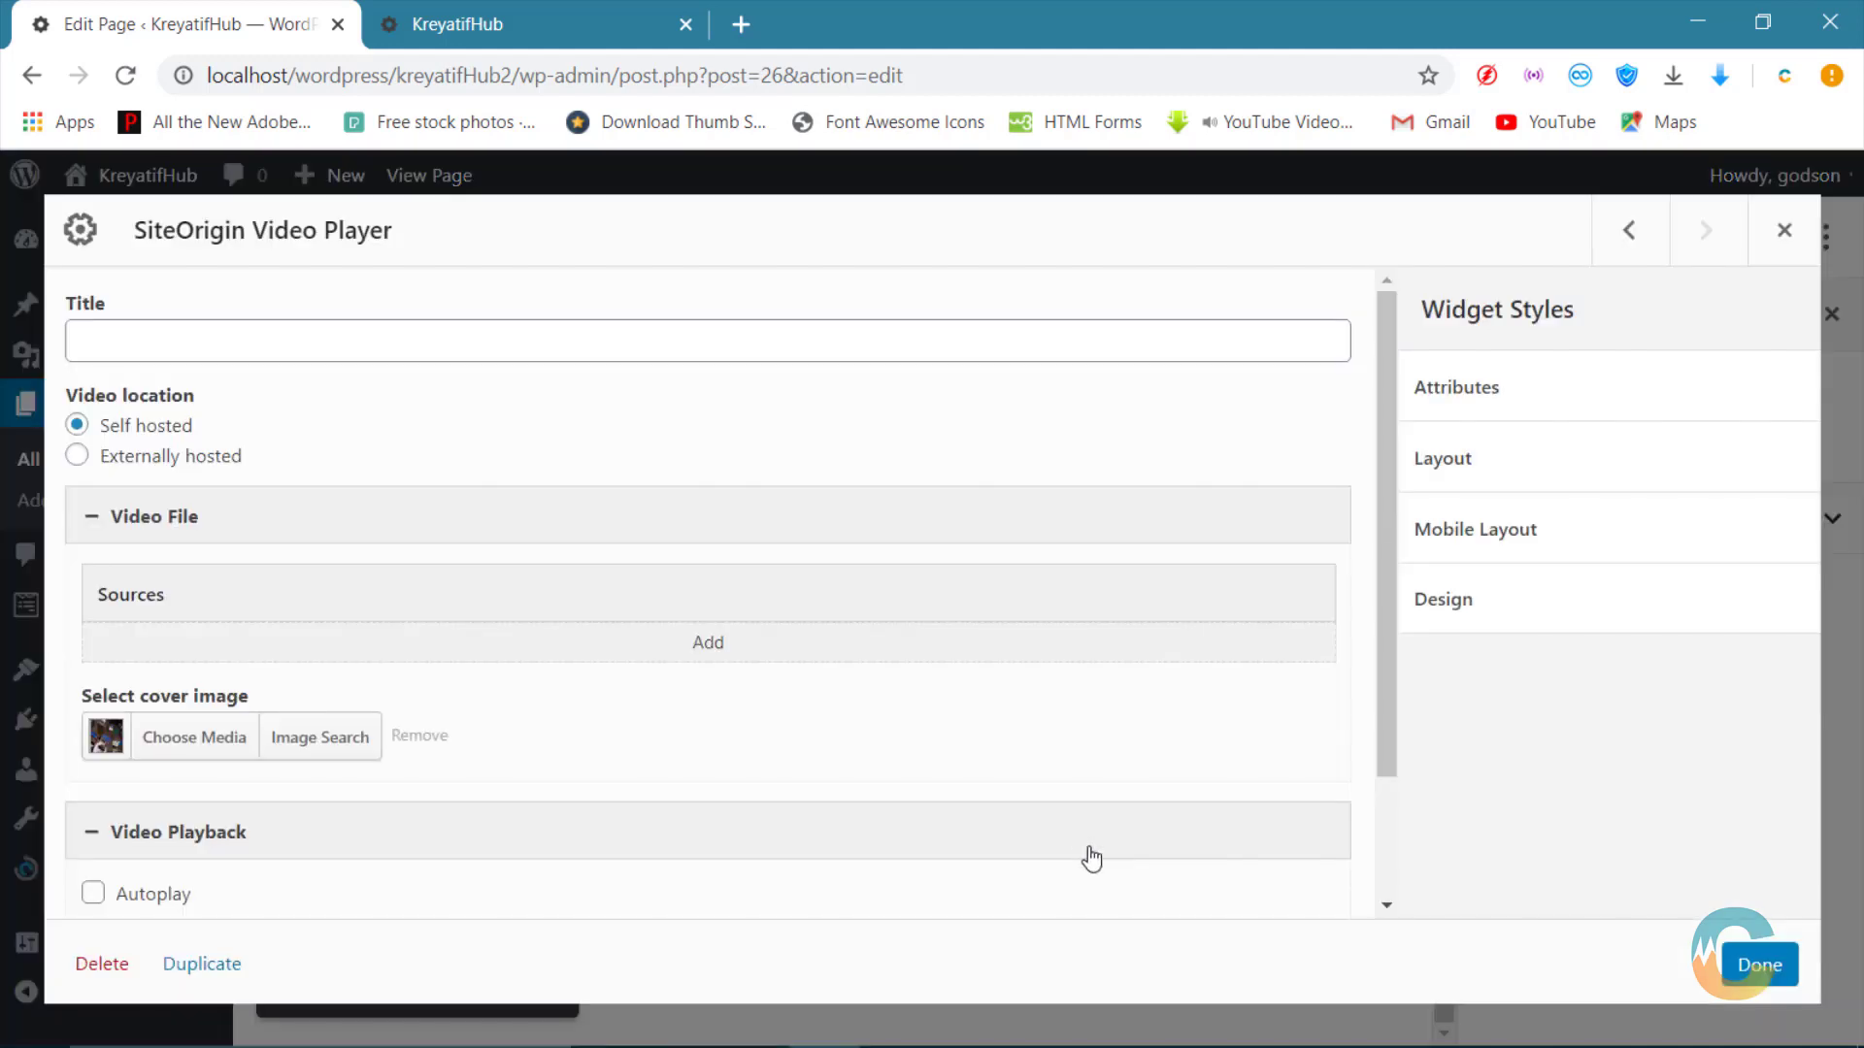
{"action": "scroll", "coordinate": [849, 698], "scroll_direction": "down", "scroll_amount": 1}
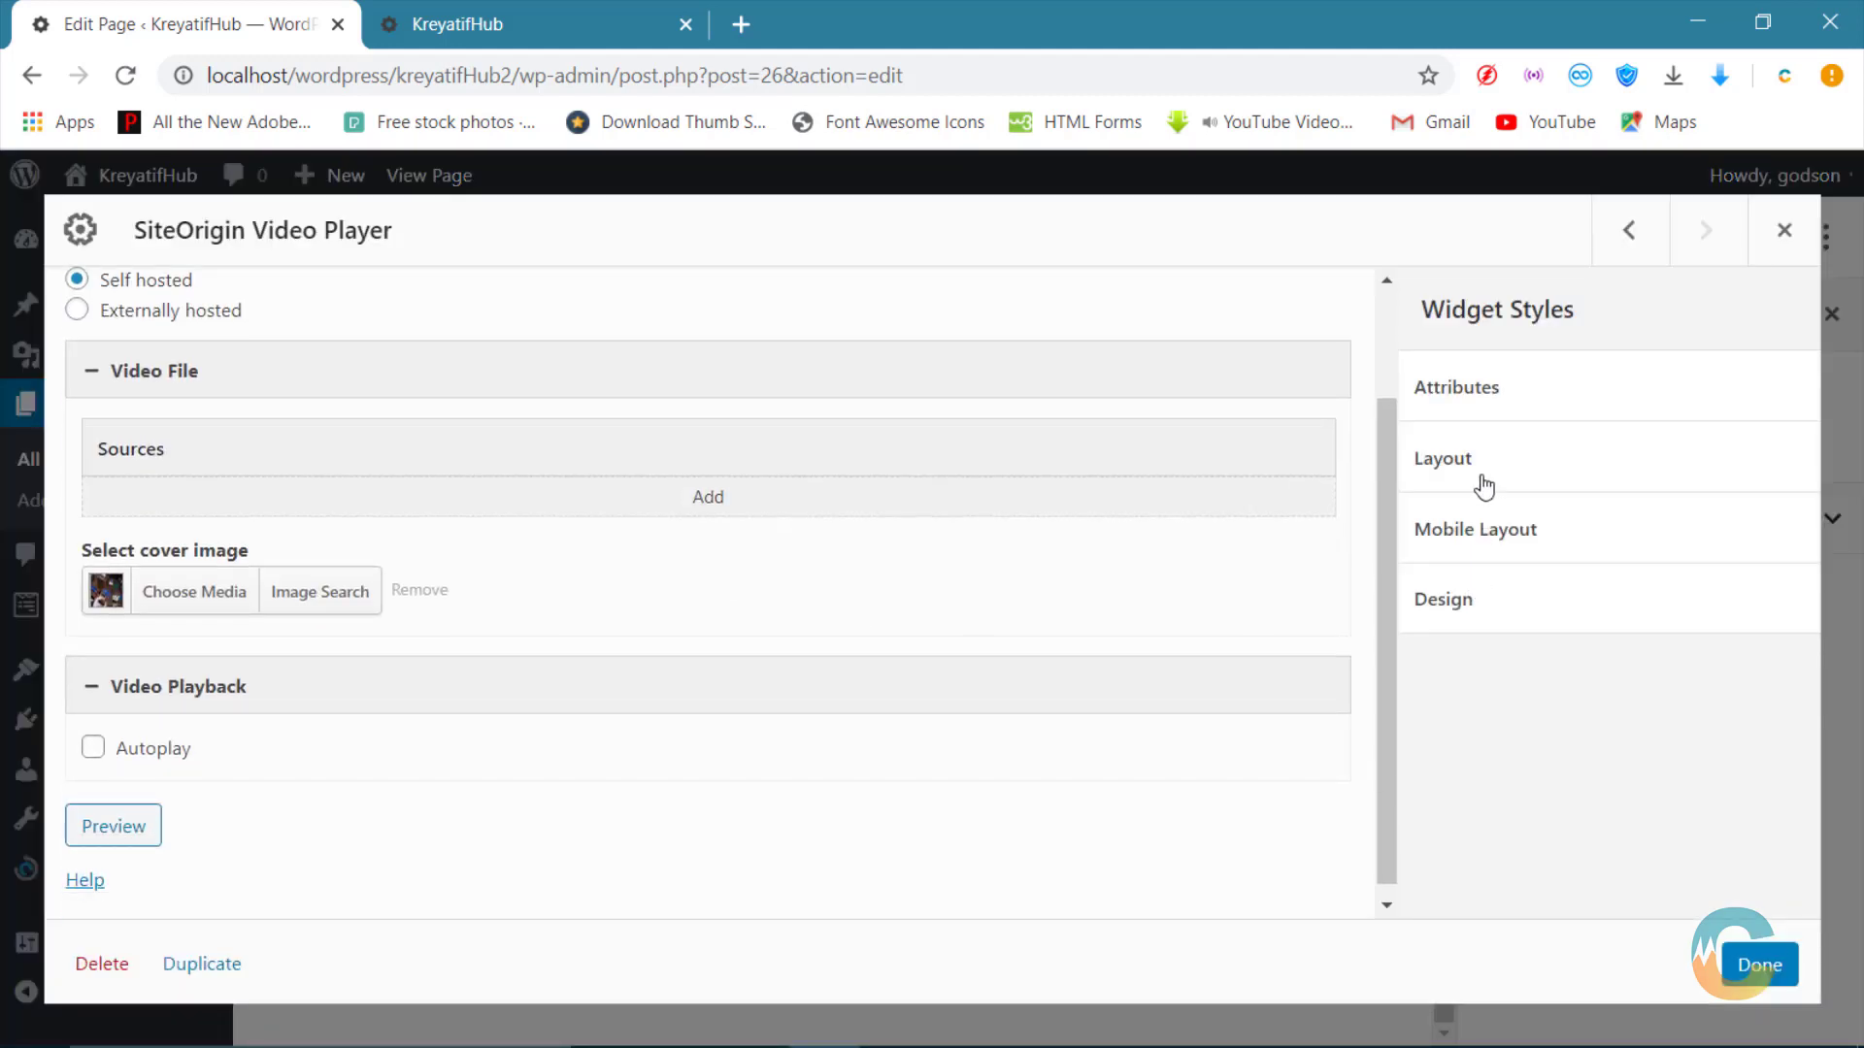
{"action": "left_click", "coordinate": [1482, 475]}
{"action": "scroll", "coordinate": [1490, 747], "scroll_direction": "down", "scroll_amount": 1}
{"action": "scroll", "coordinate": [1500, 596], "scroll_direction": "up", "scroll_amount": 1}
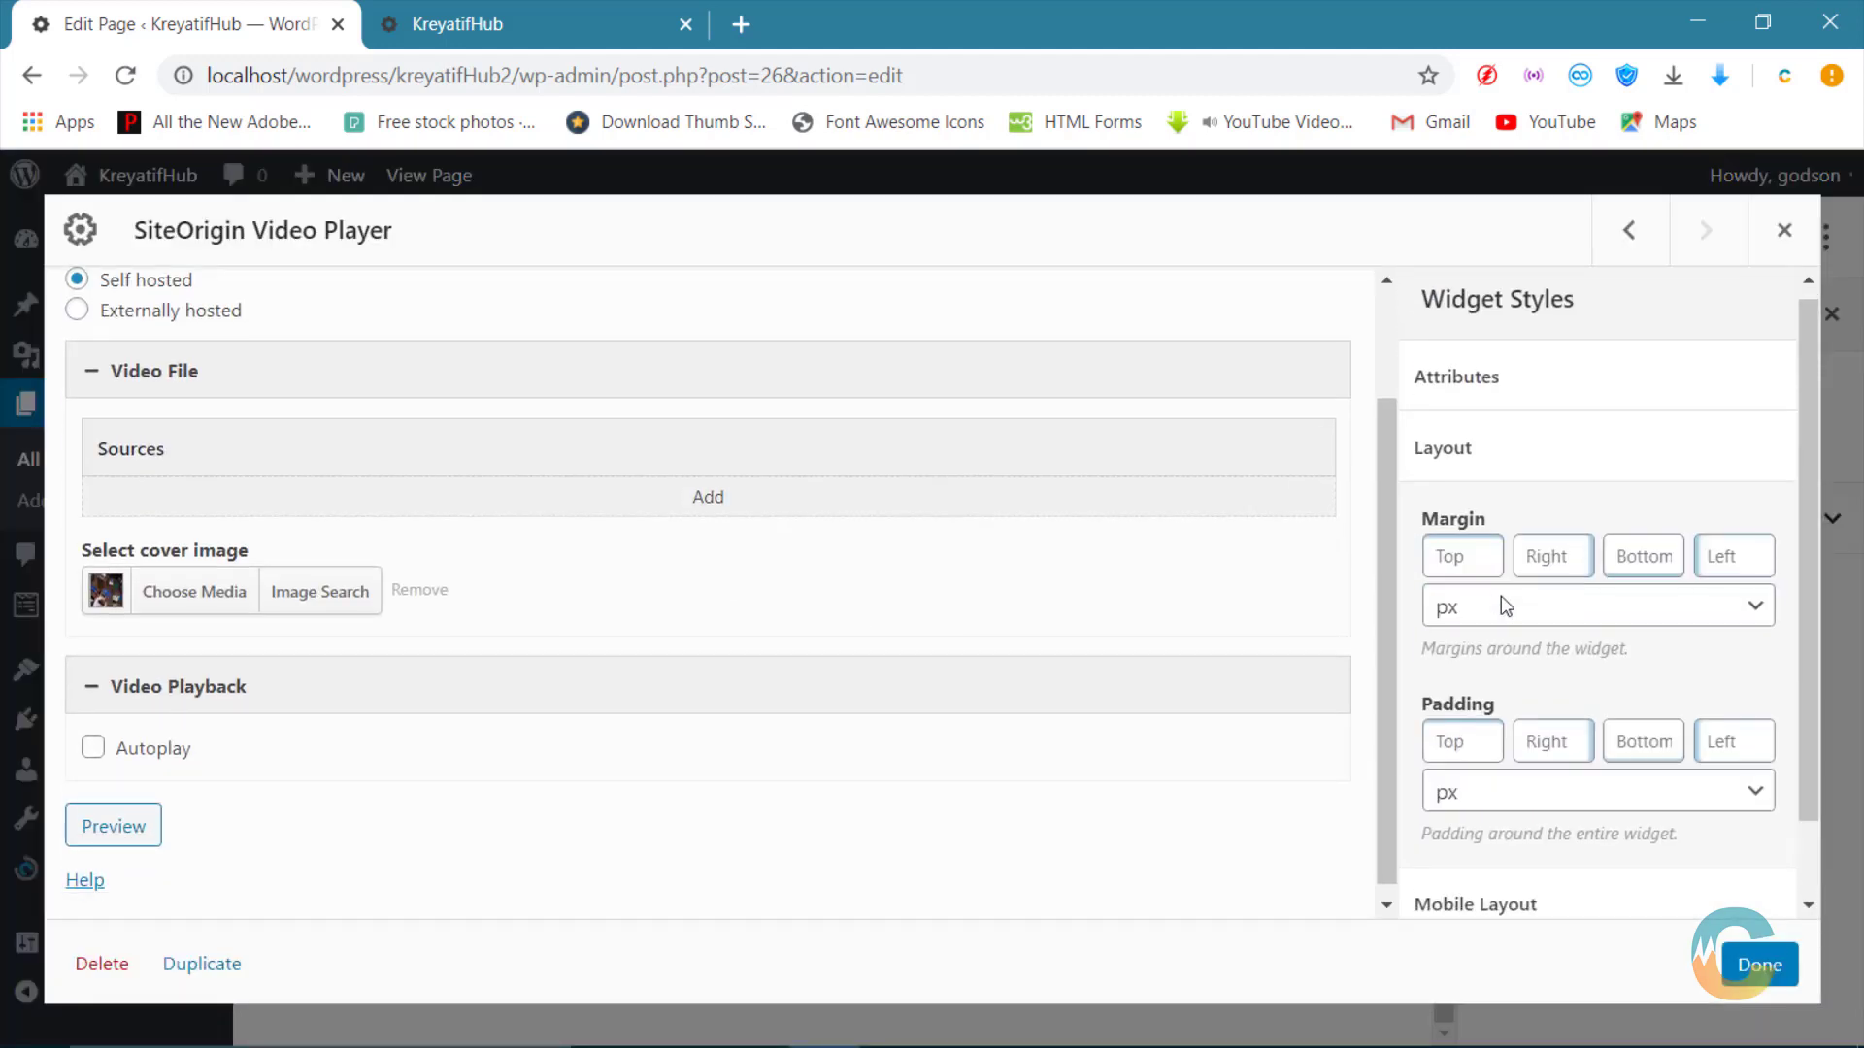
{"action": "left_click", "coordinate": [1483, 468]}
{"action": "left_click", "coordinate": [1485, 606]}
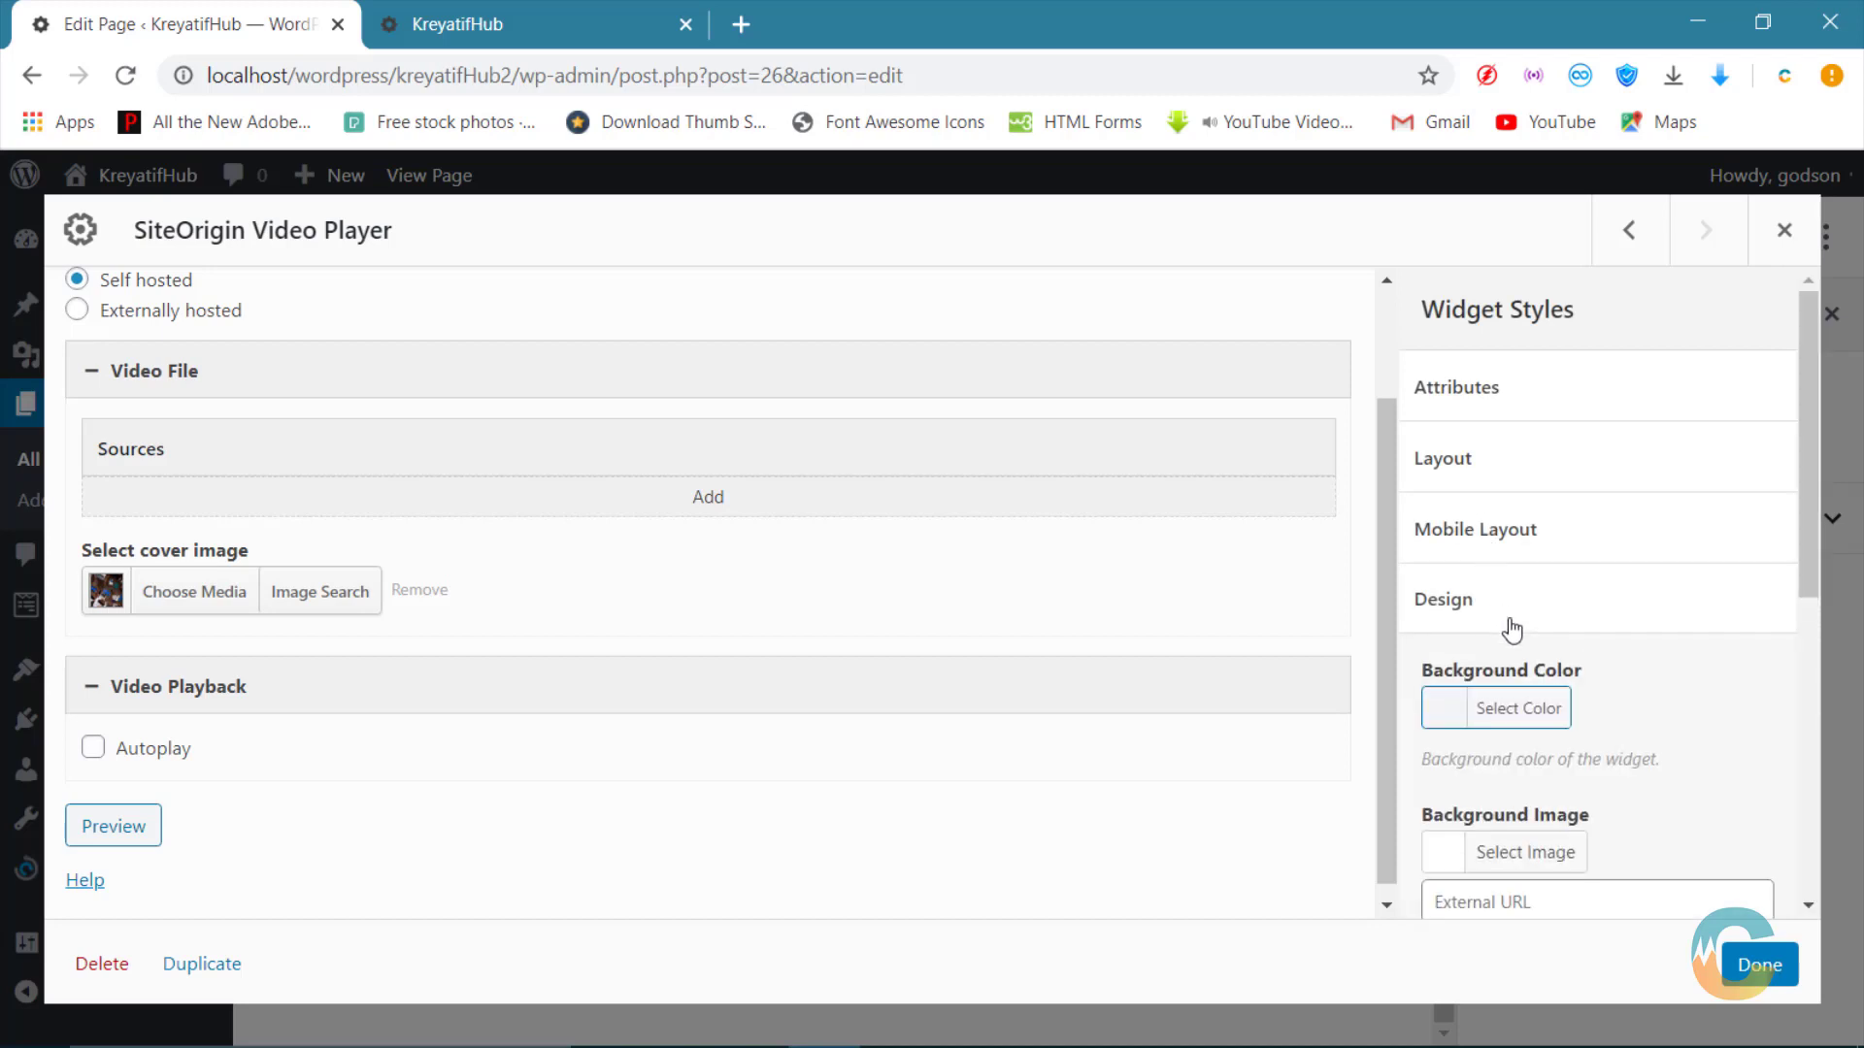
{"action": "scroll", "coordinate": [1510, 622], "scroll_direction": "down", "scroll_amount": 5}
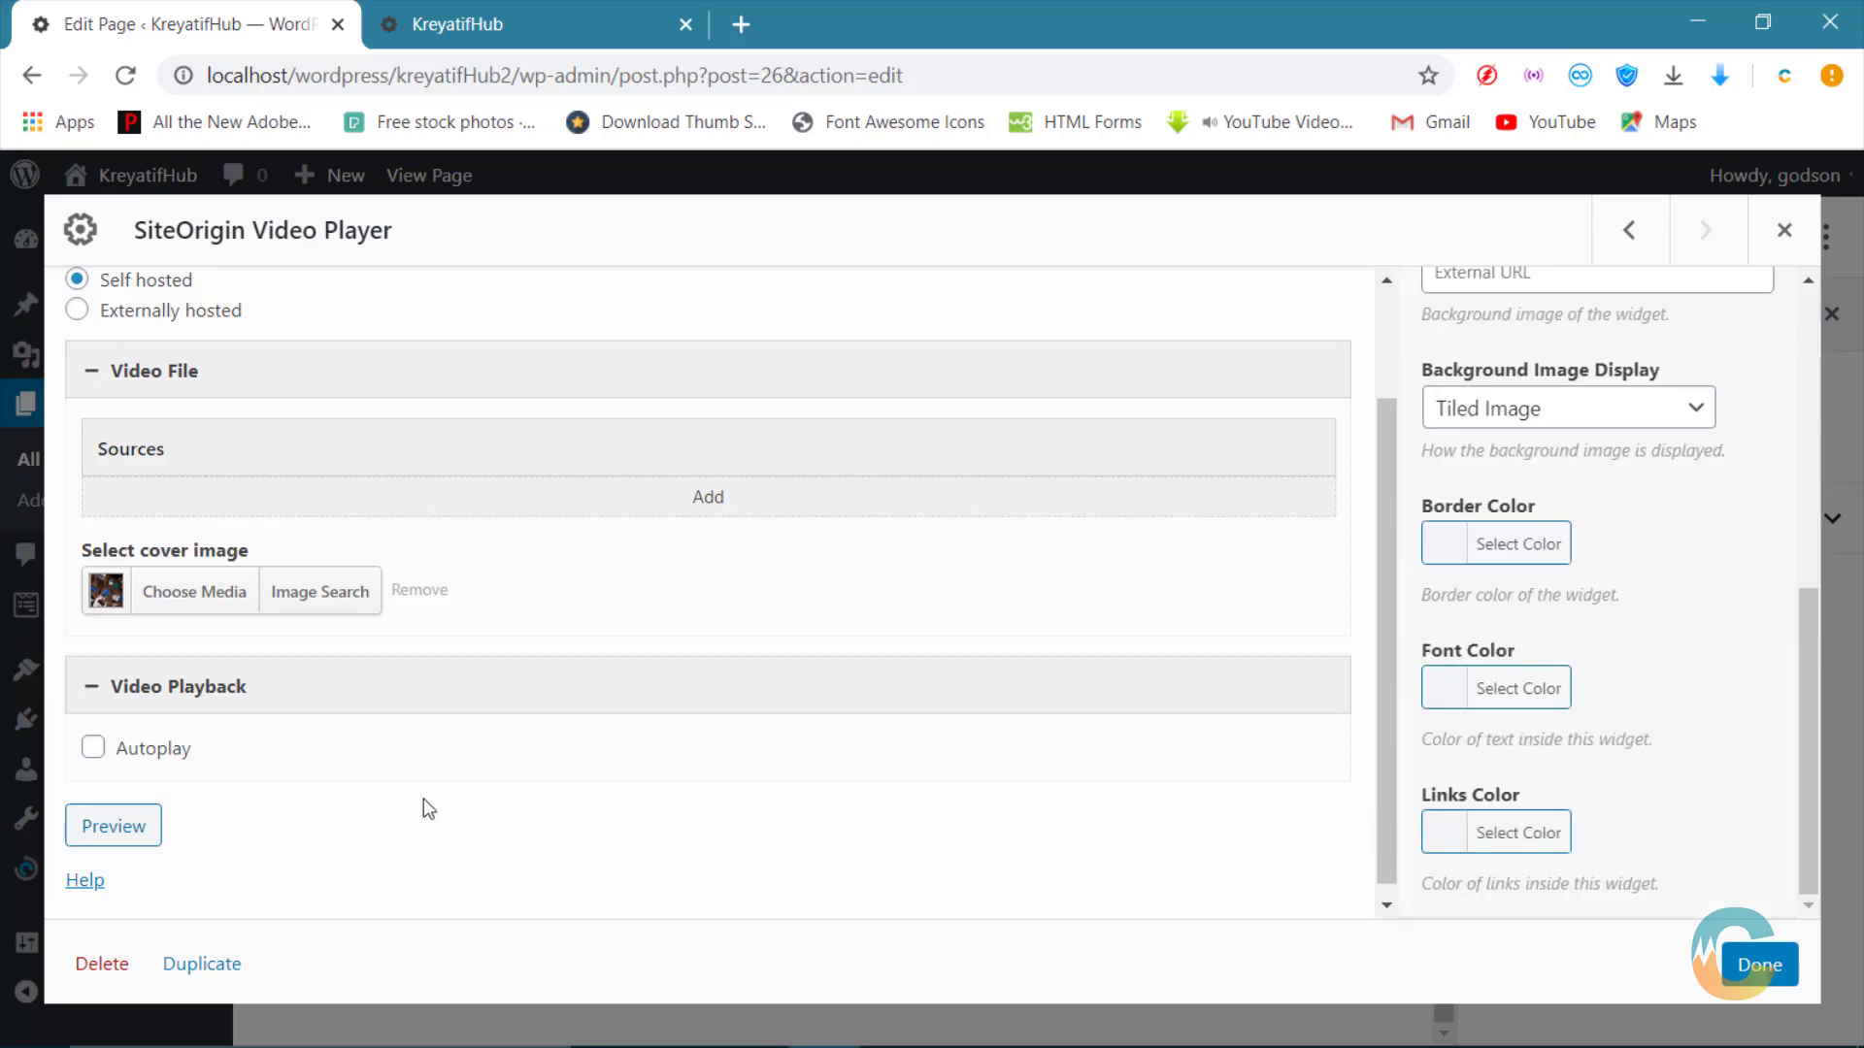
{"action": "scroll", "coordinate": [262, 776], "scroll_direction": "up", "scroll_amount": 3}
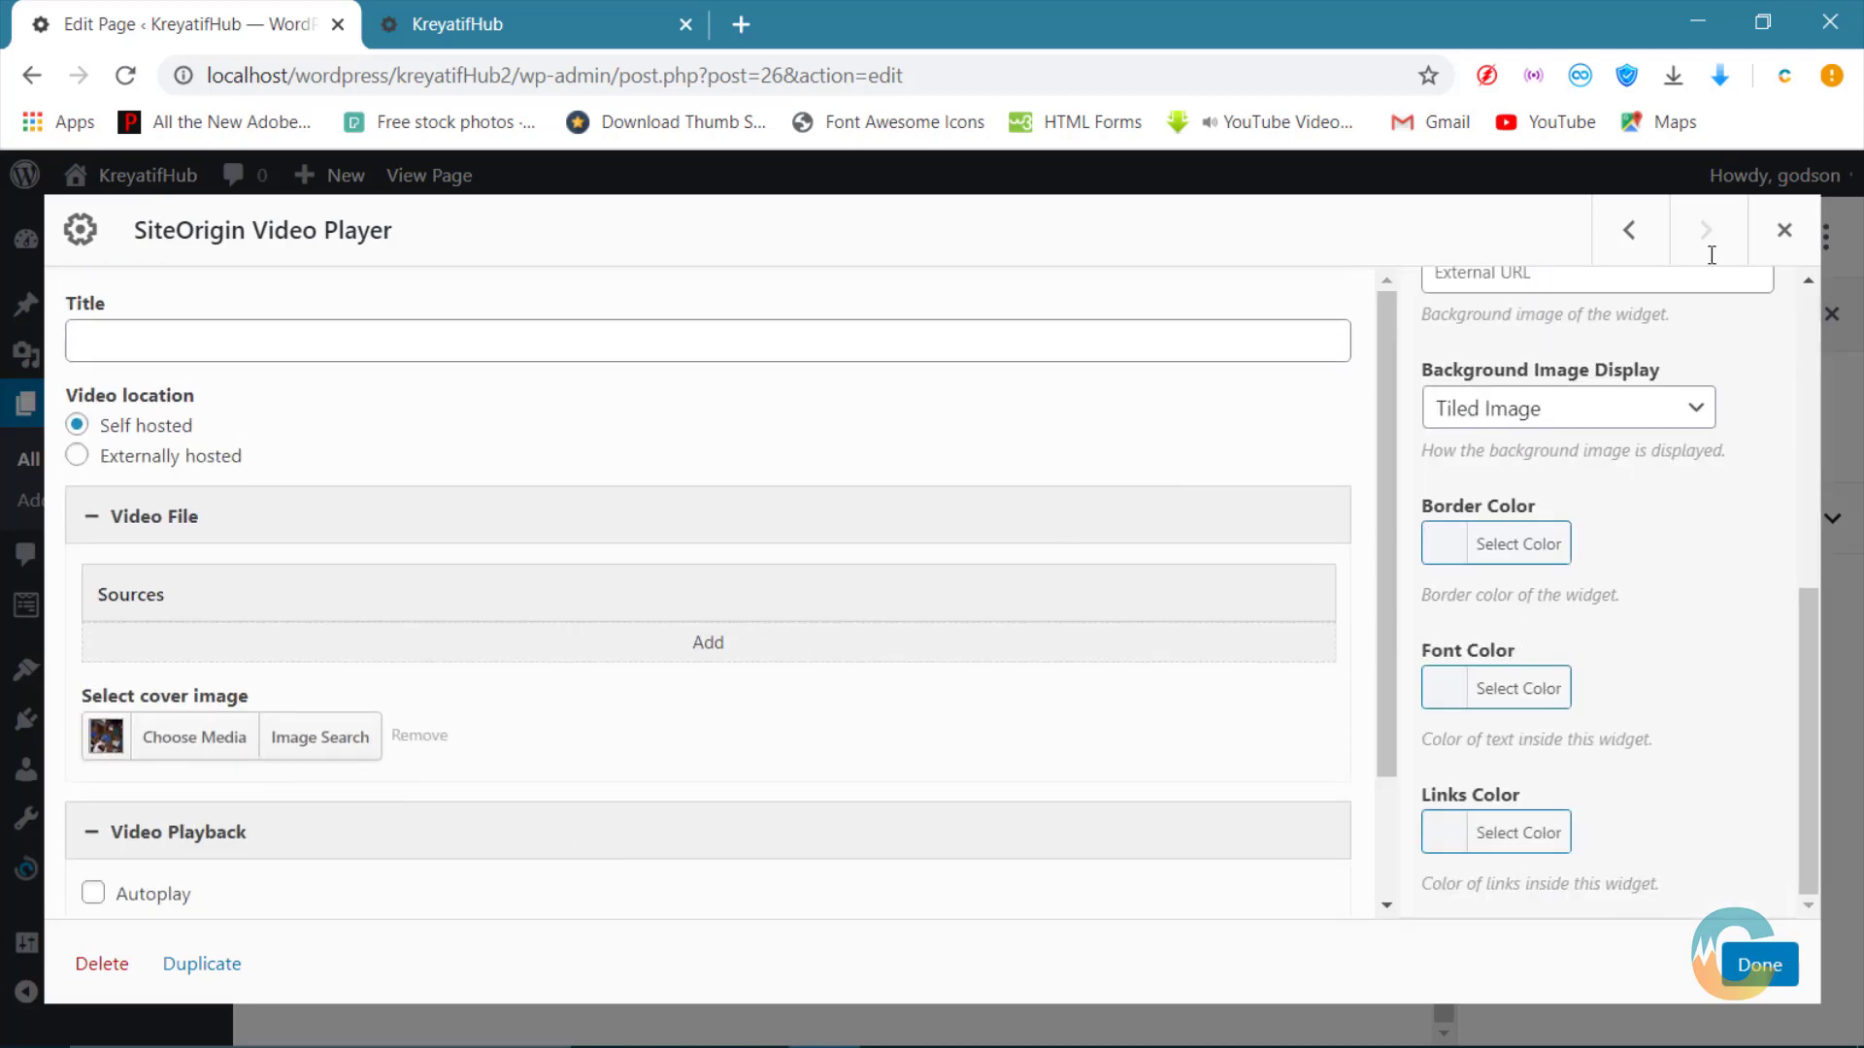
Step: Examine the video player's size on the live home page and compare it with the hero image
{"action": "left_click", "coordinate": [457, 23]}
{"action": "scroll", "coordinate": [1012, 679], "scroll_direction": "down", "scroll_amount": 5}
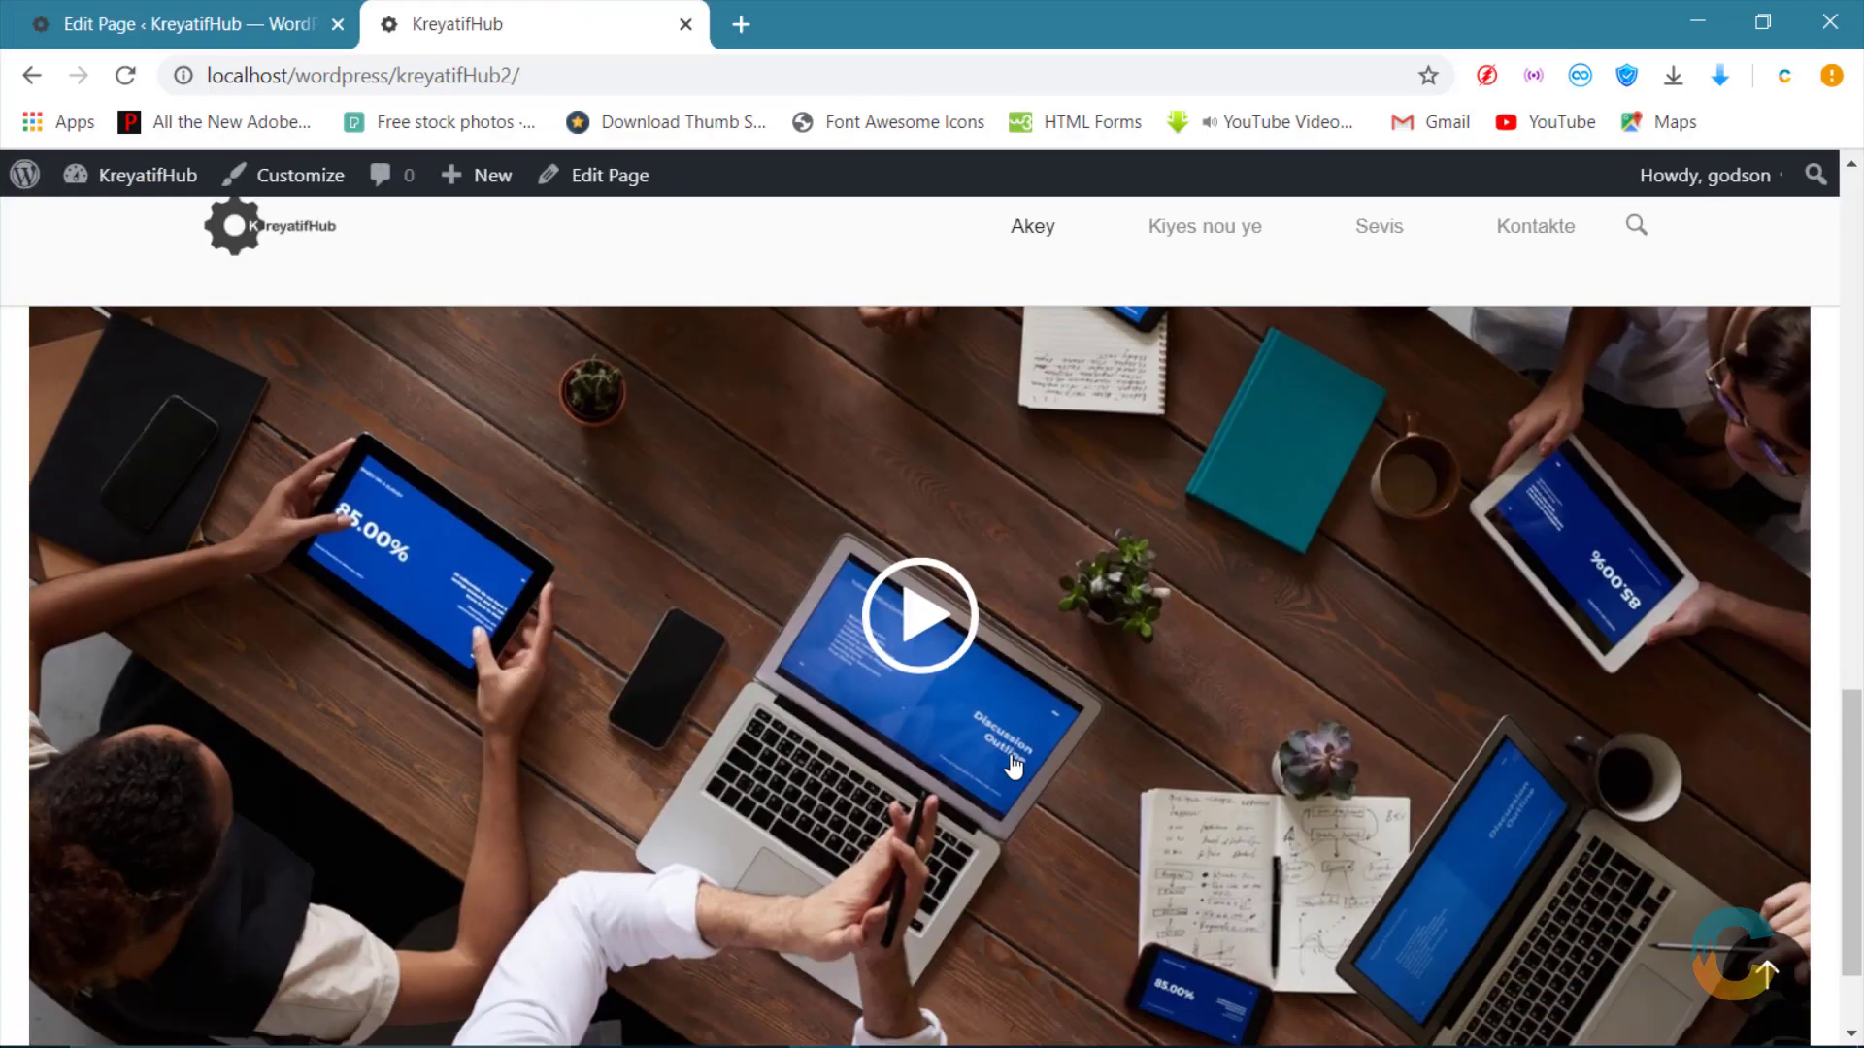
{"action": "scroll", "coordinate": [1031, 745], "scroll_direction": "up", "scroll_amount": 10}
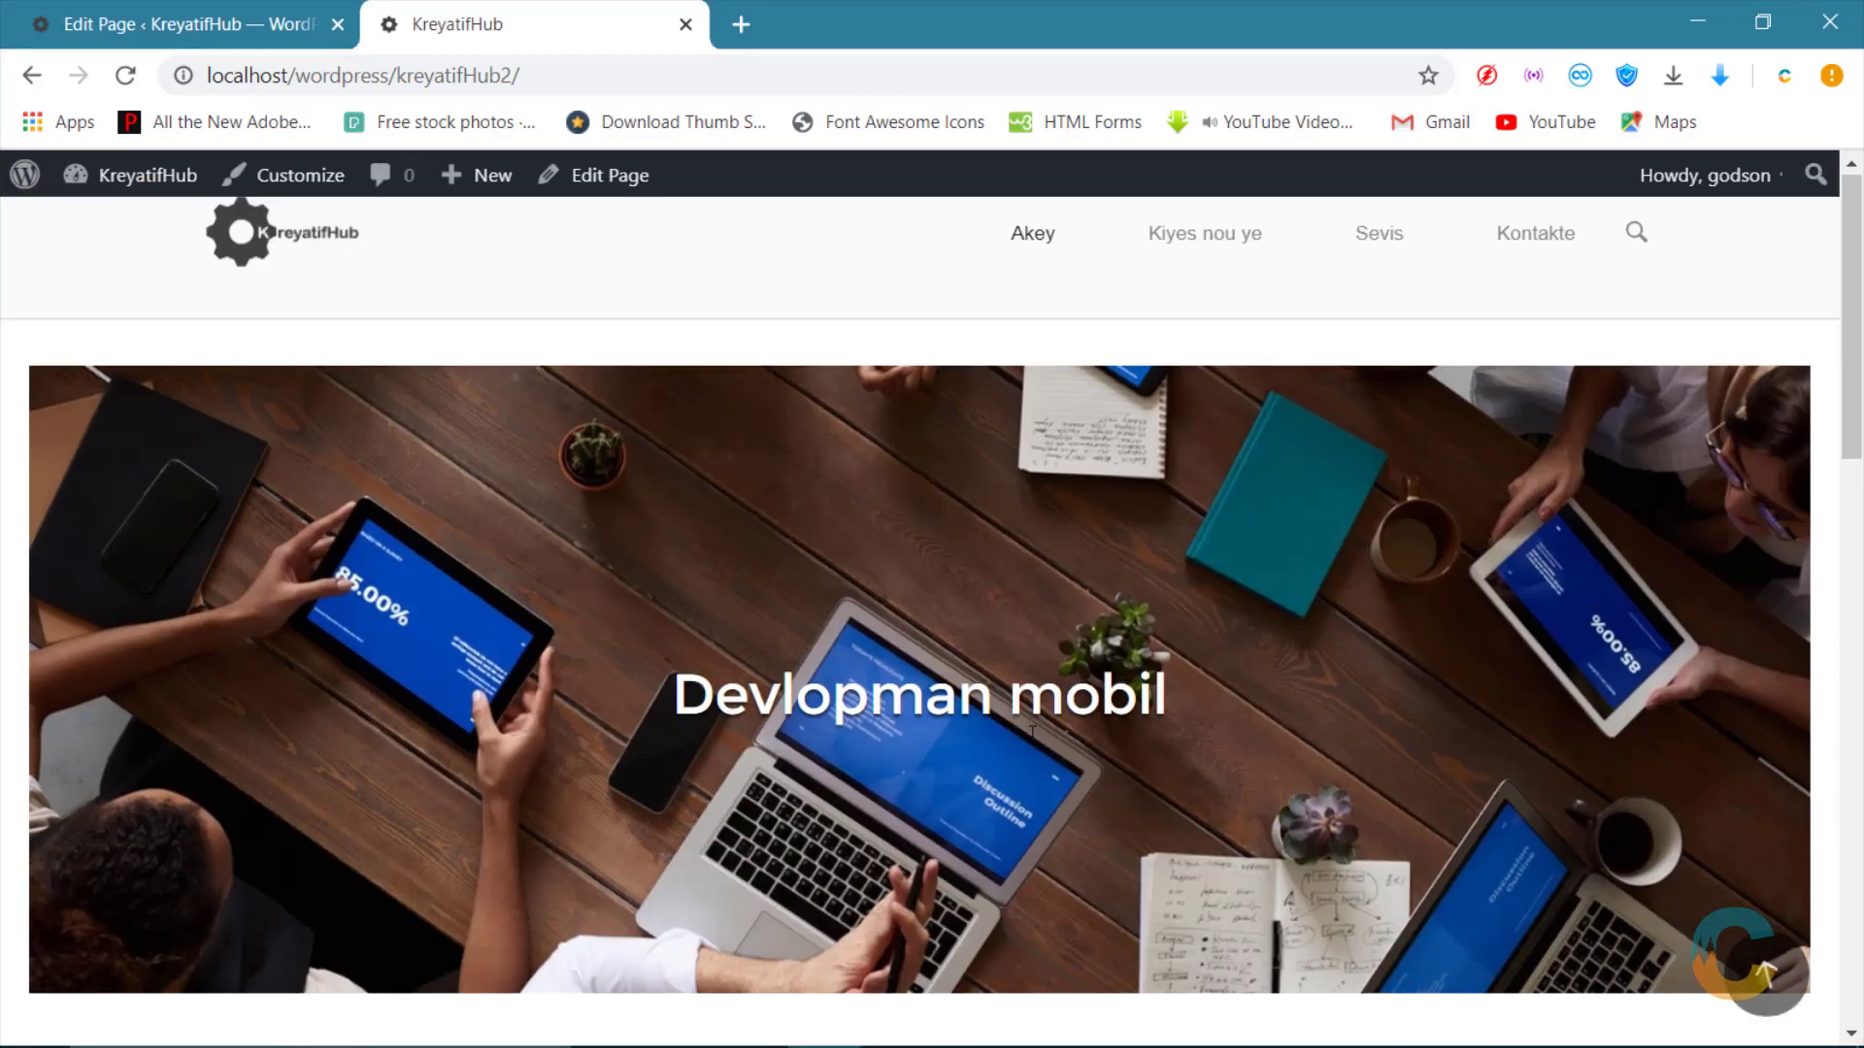
{"action": "scroll", "coordinate": [1034, 747], "scroll_direction": "down", "scroll_amount": 5}
{"action": "scroll", "coordinate": [1036, 761], "scroll_direction": "up", "scroll_amount": 2}
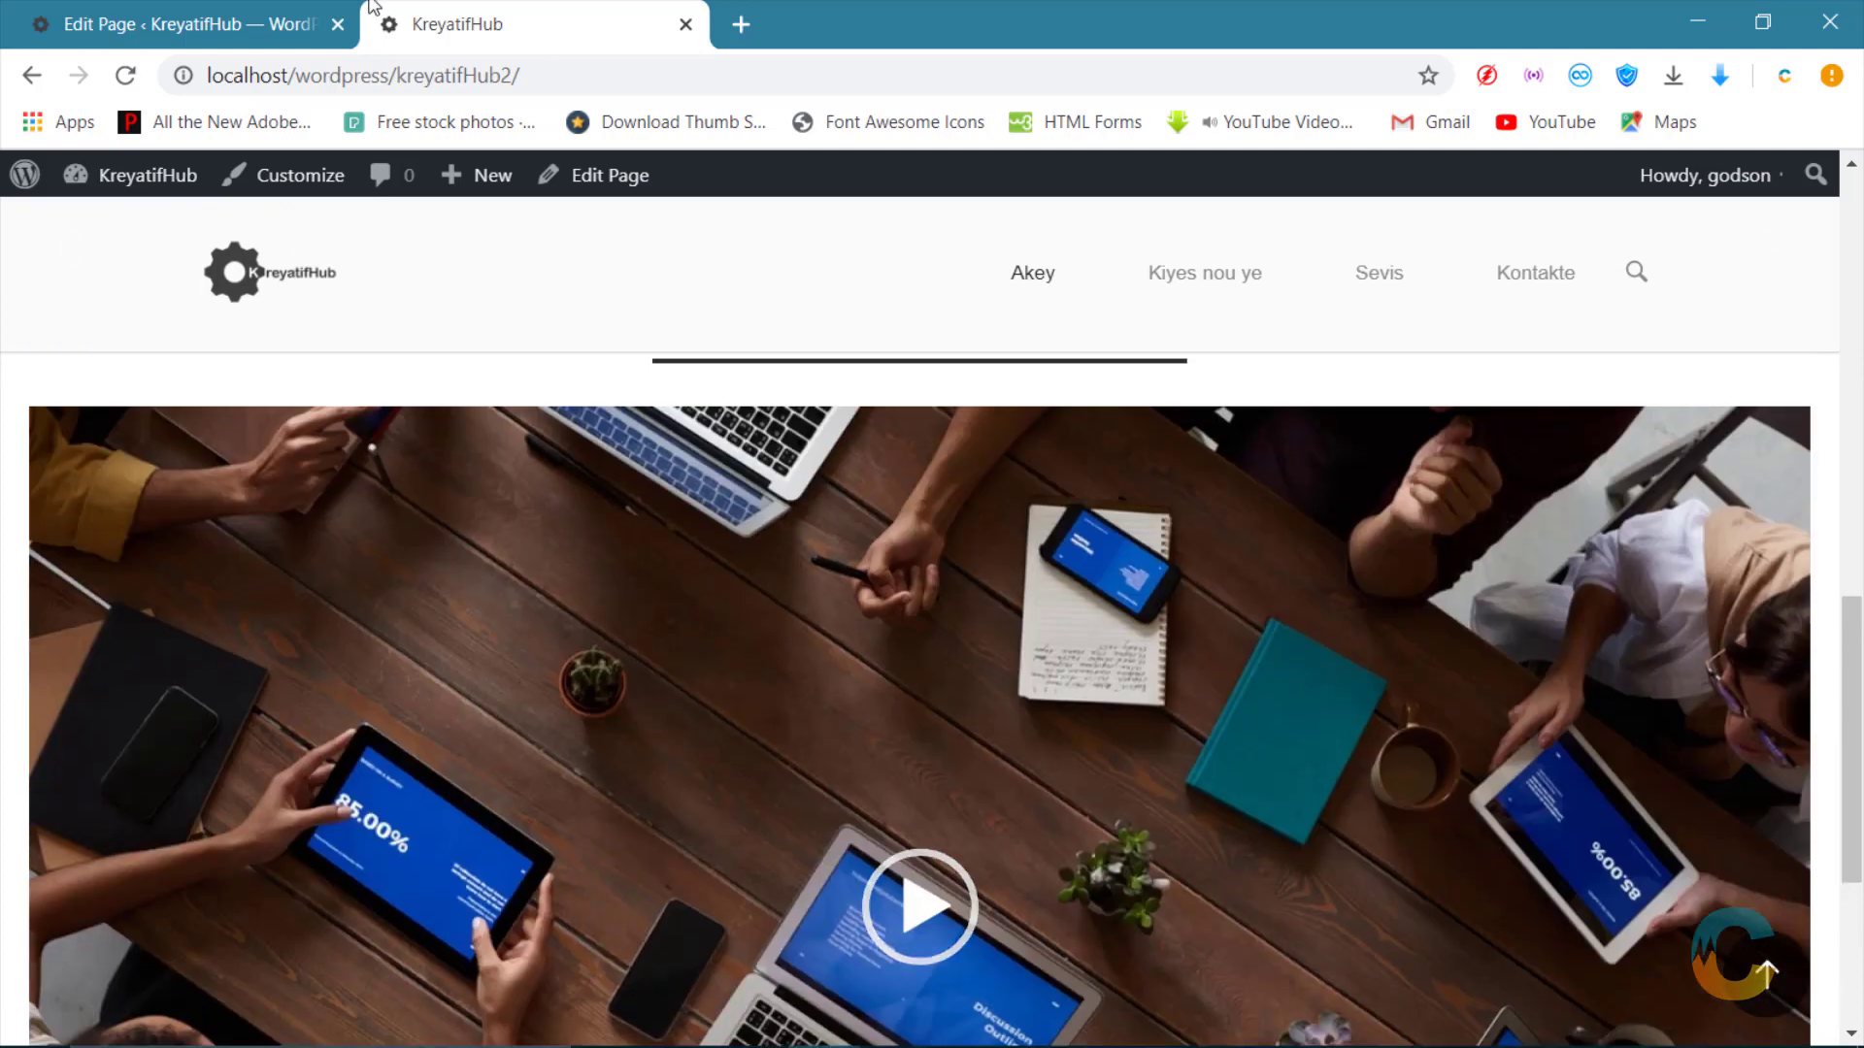
Step: Replace the video player's cover image with the Porta Lawyers device mockup from the media library and save the widget
{"action": "left_click", "coordinate": [311, 19]}
{"action": "left_click", "coordinate": [190, 740]}
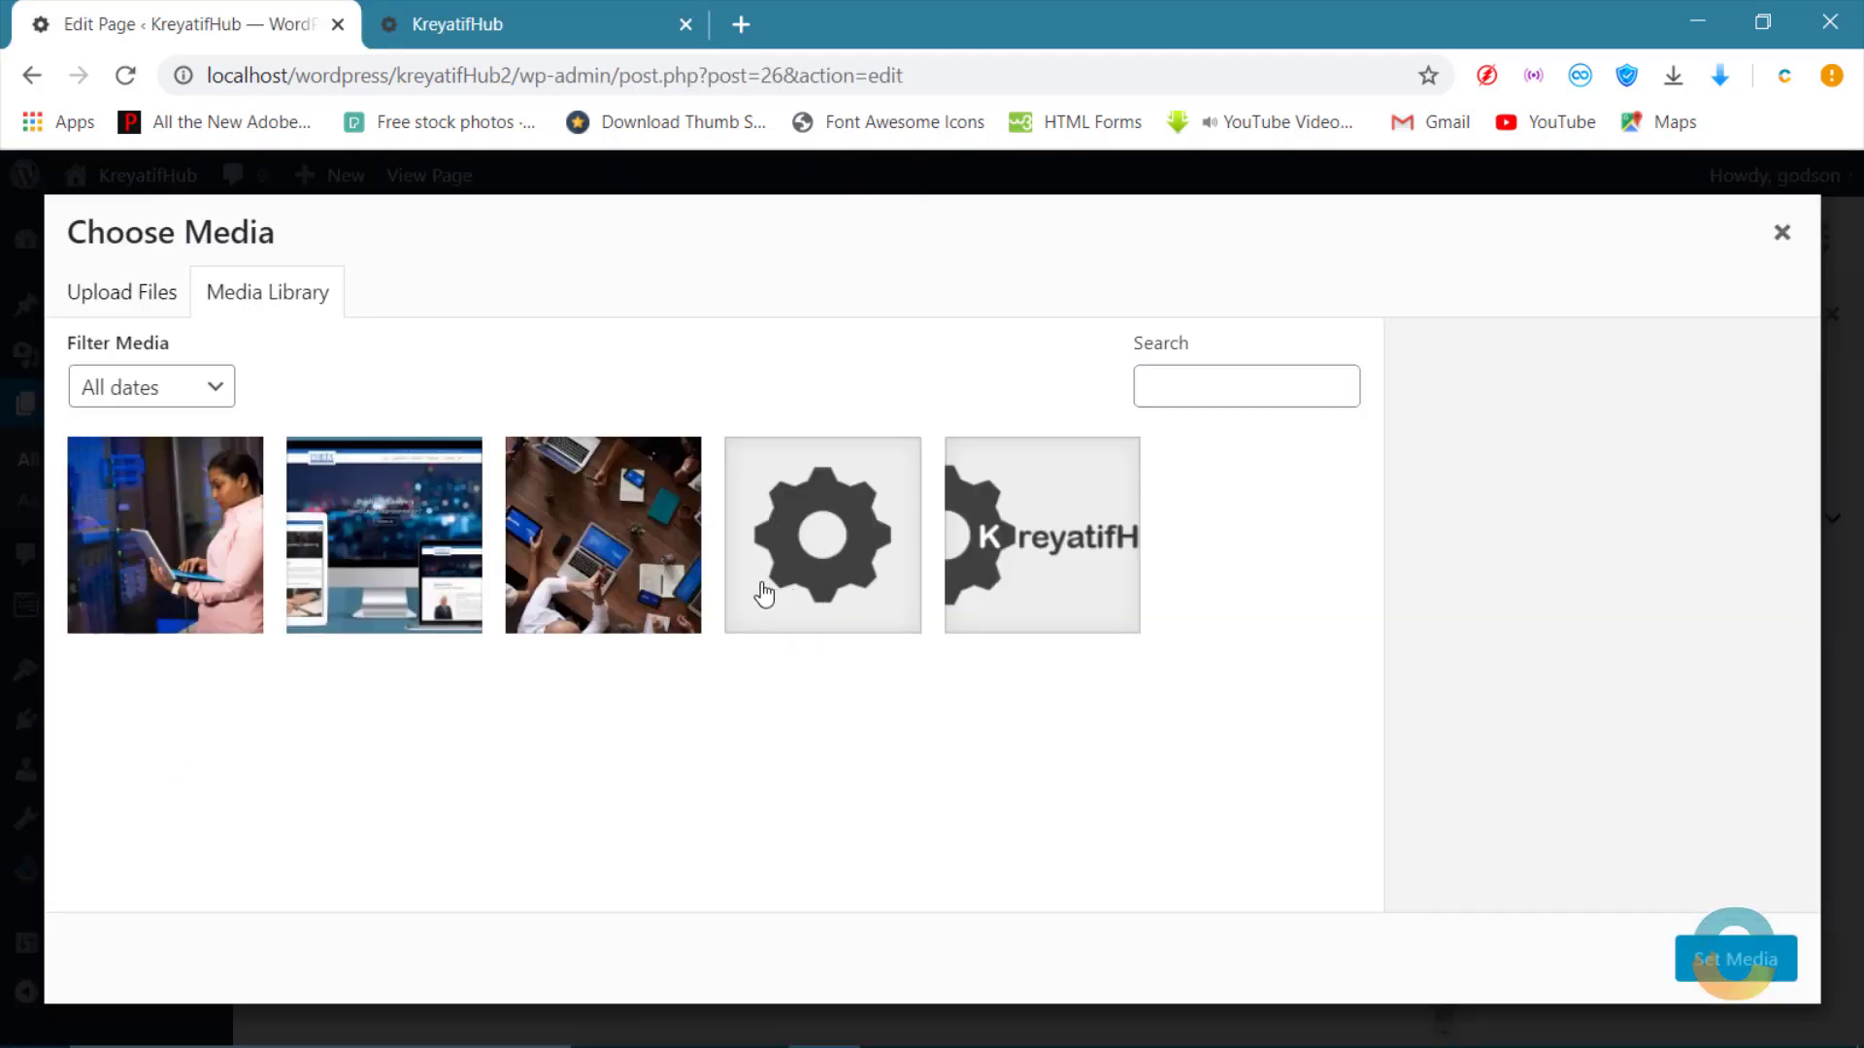
{"action": "left_click", "coordinate": [402, 583]}
{"action": "left_click", "coordinate": [1733, 959]}
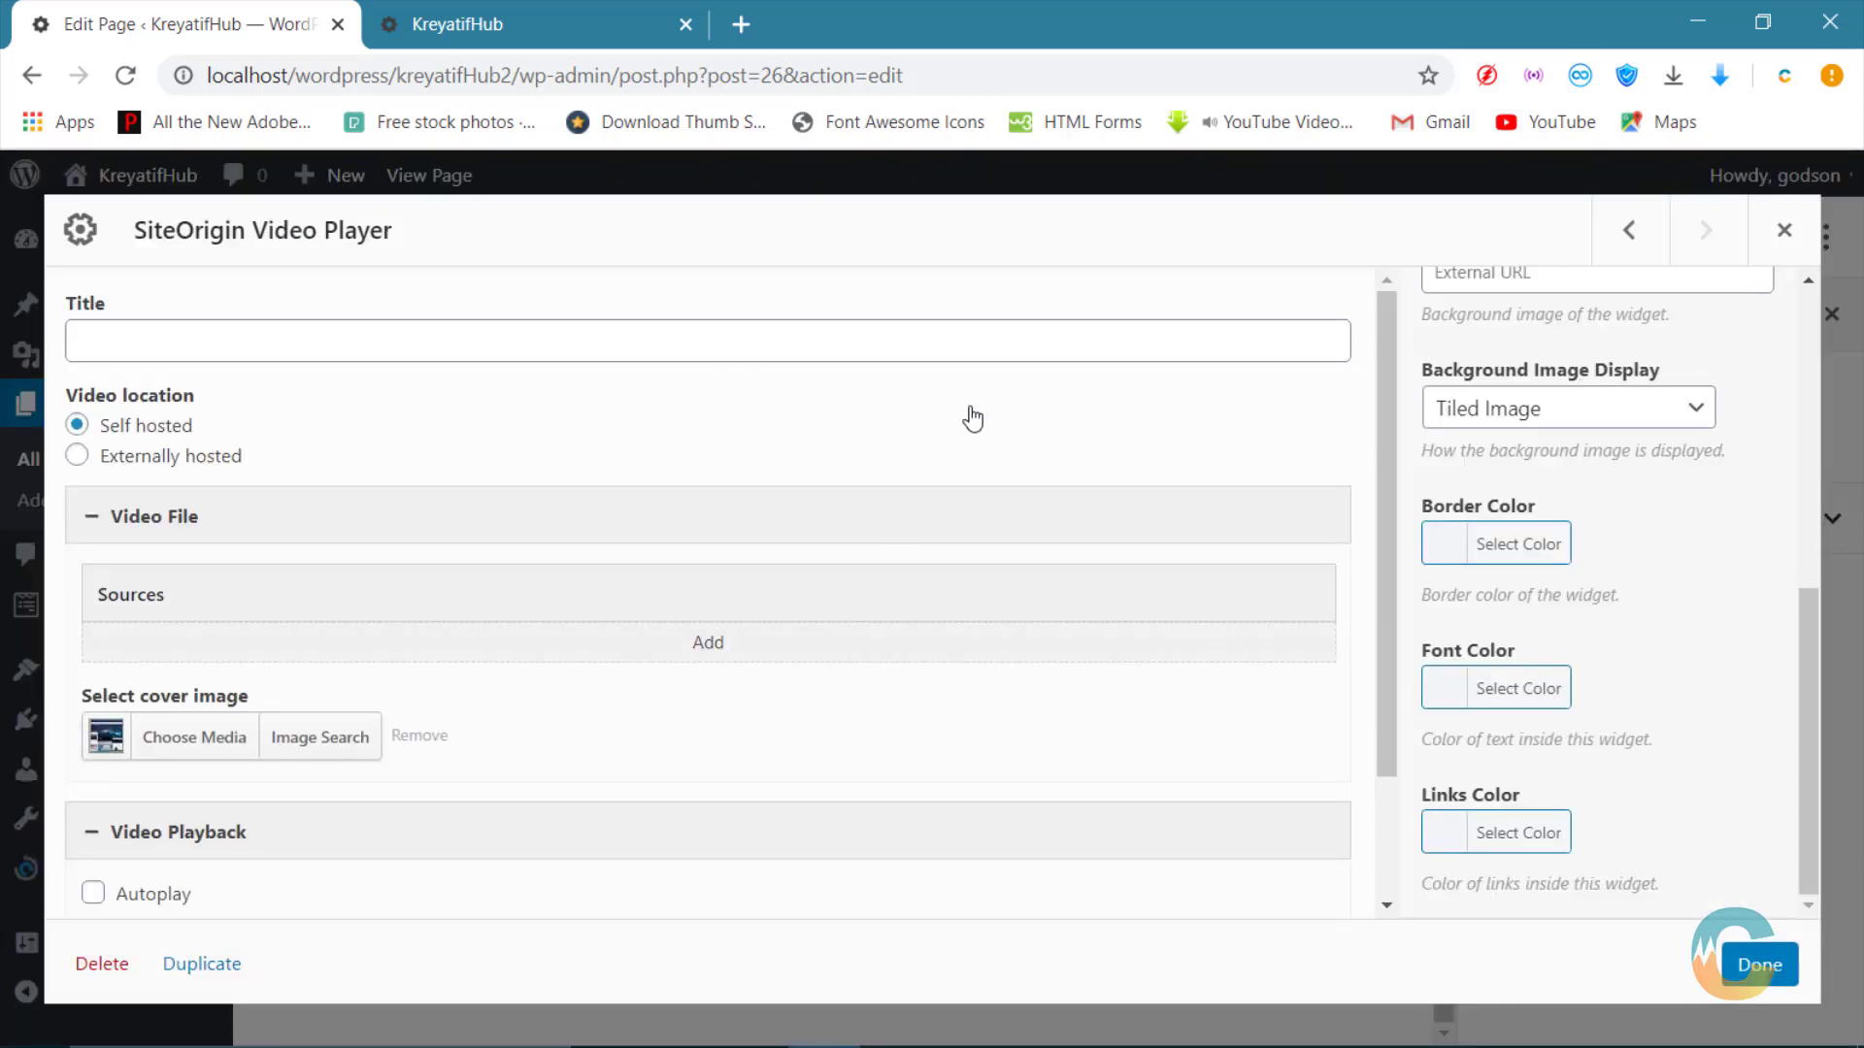
{"action": "left_click", "coordinate": [1747, 964]}
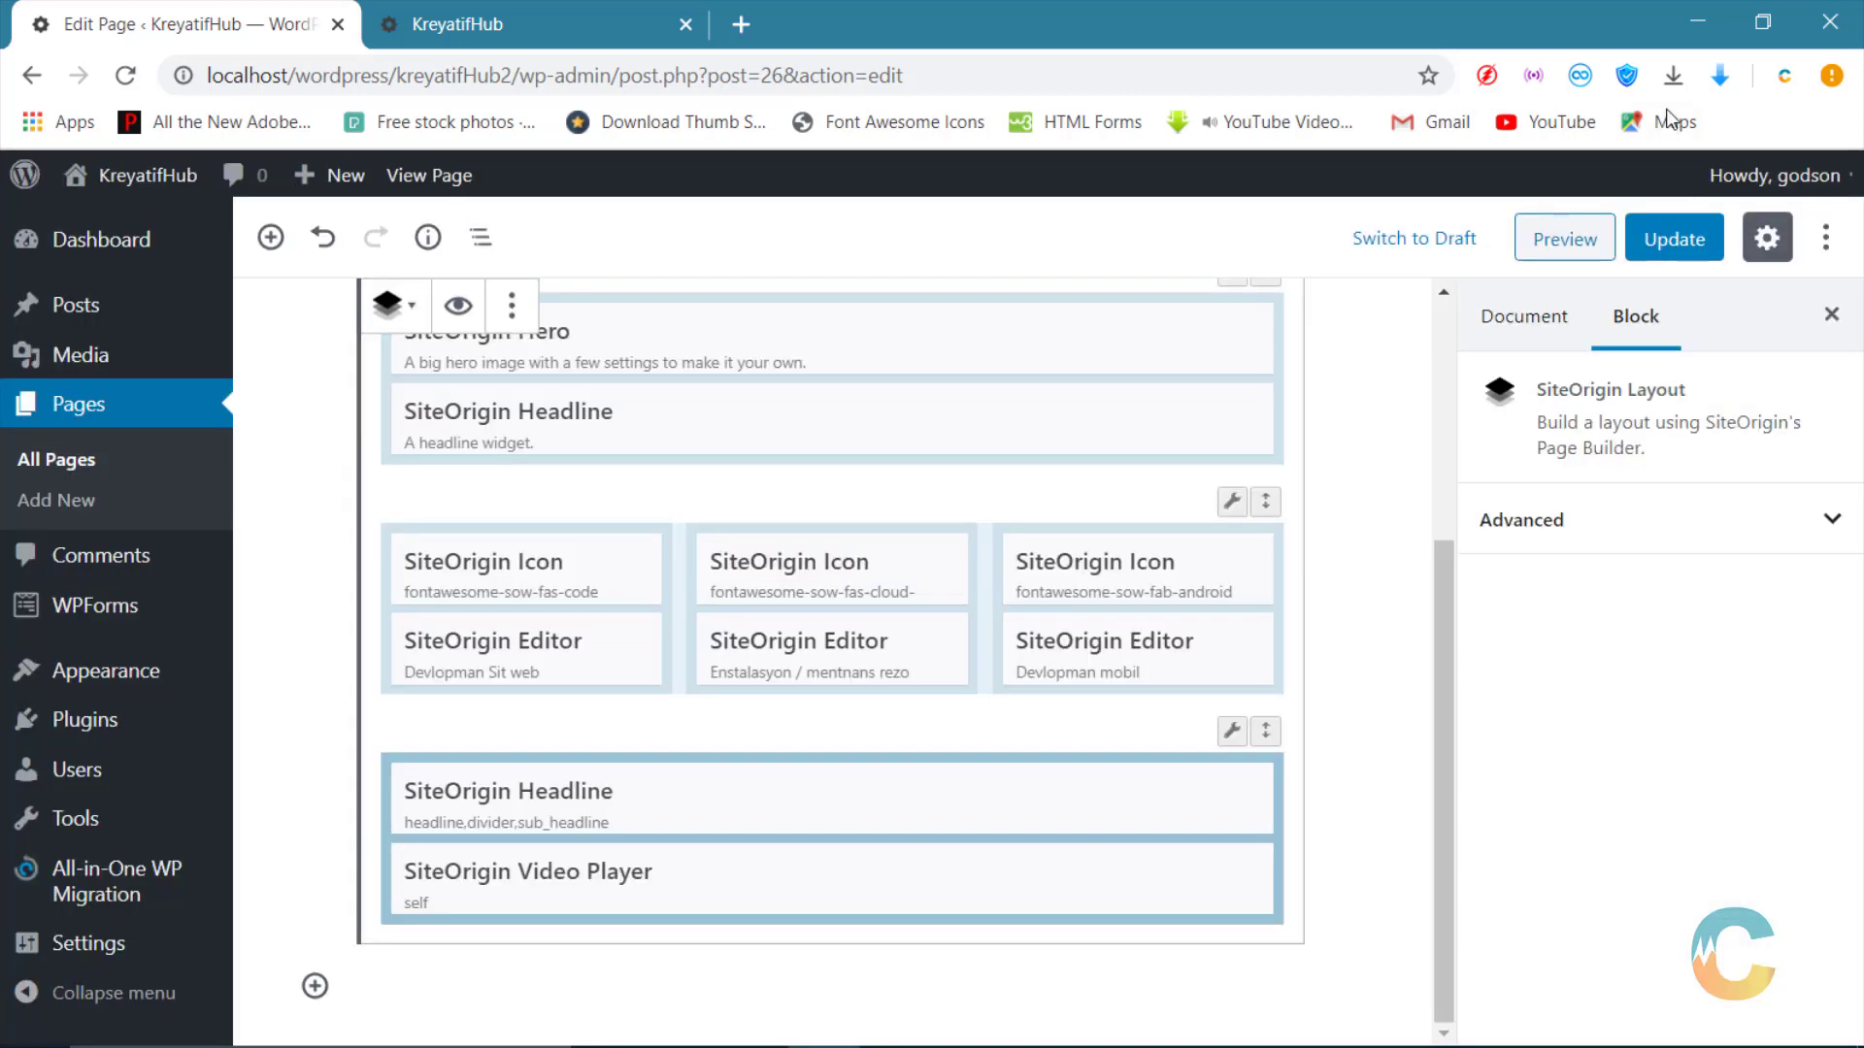
Step: Update the Akey page and check the video player's new cover image on the reloaded live home page
{"action": "left_click", "coordinate": [1669, 233]}
{"action": "left_click", "coordinate": [456, 23]}
{"action": "key", "text": "F5"}
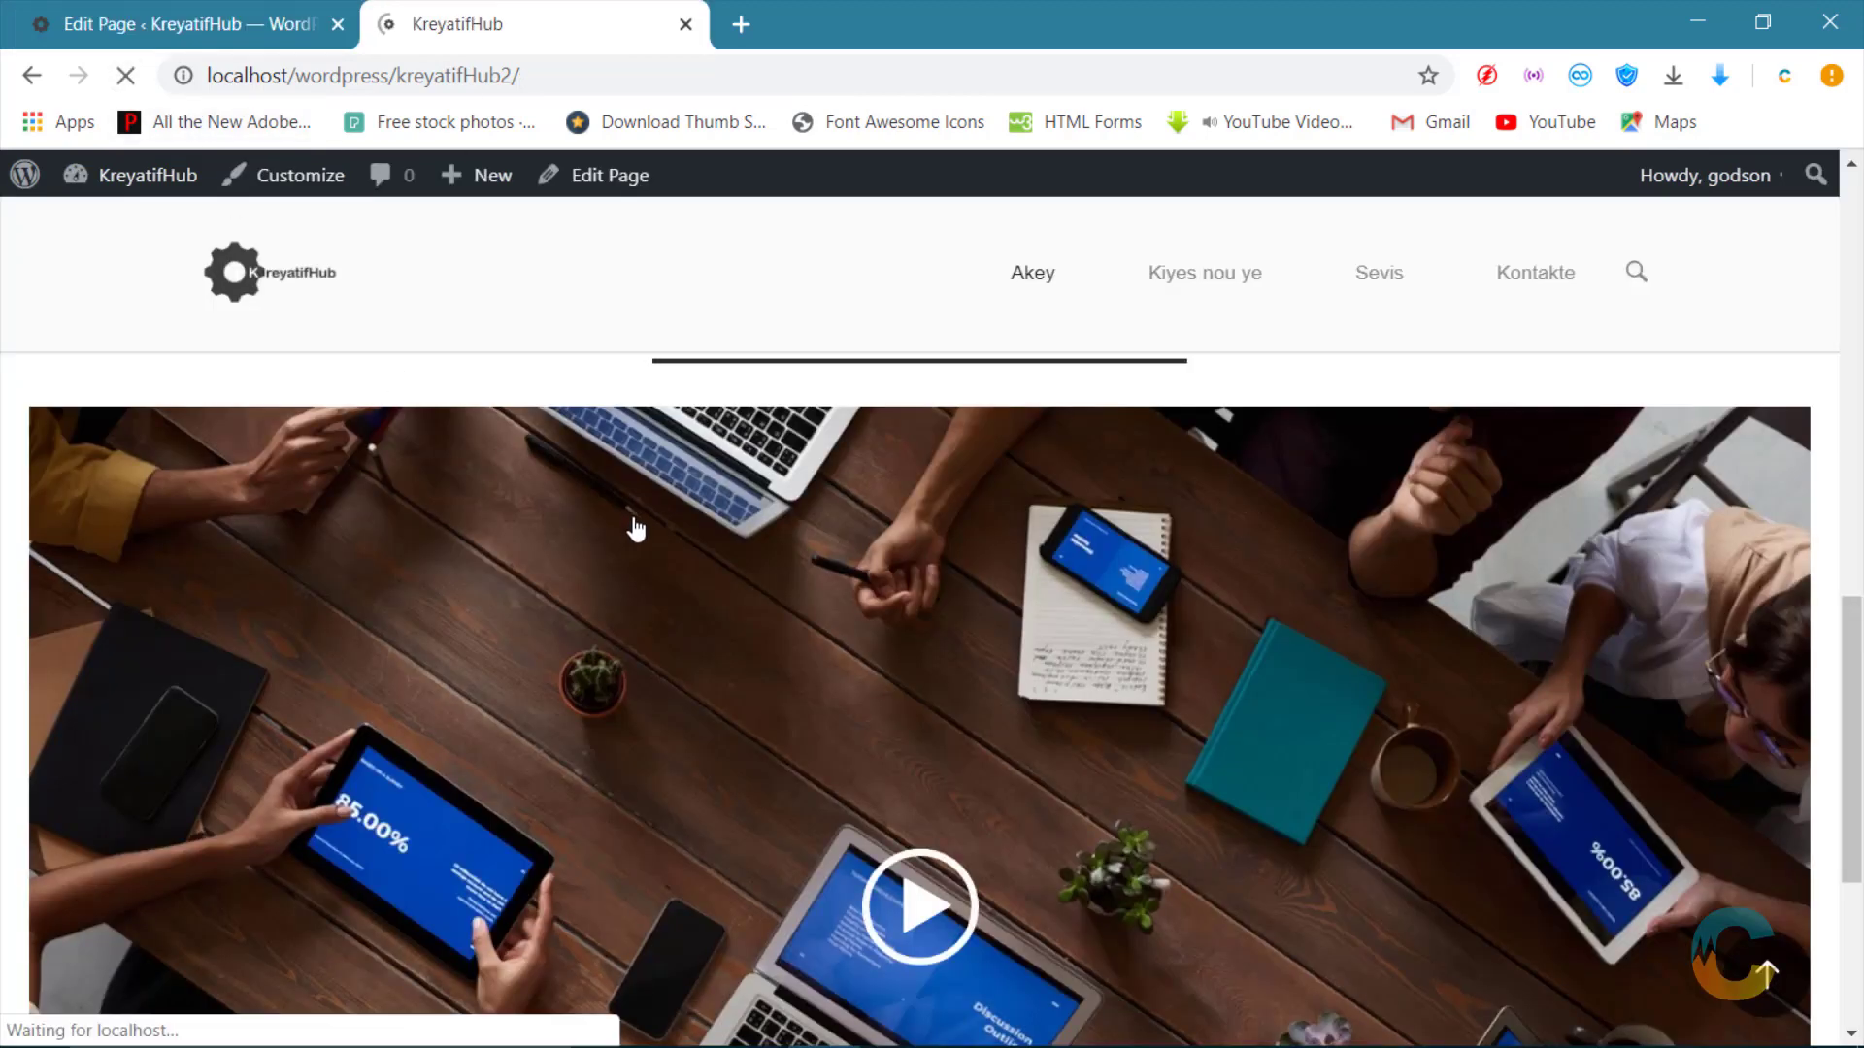
{"action": "scroll", "coordinate": [1000, 587], "scroll_direction": "down", "scroll_amount": 5}
{"action": "scroll", "coordinate": [1017, 550], "scroll_direction": "up", "scroll_amount": 10}
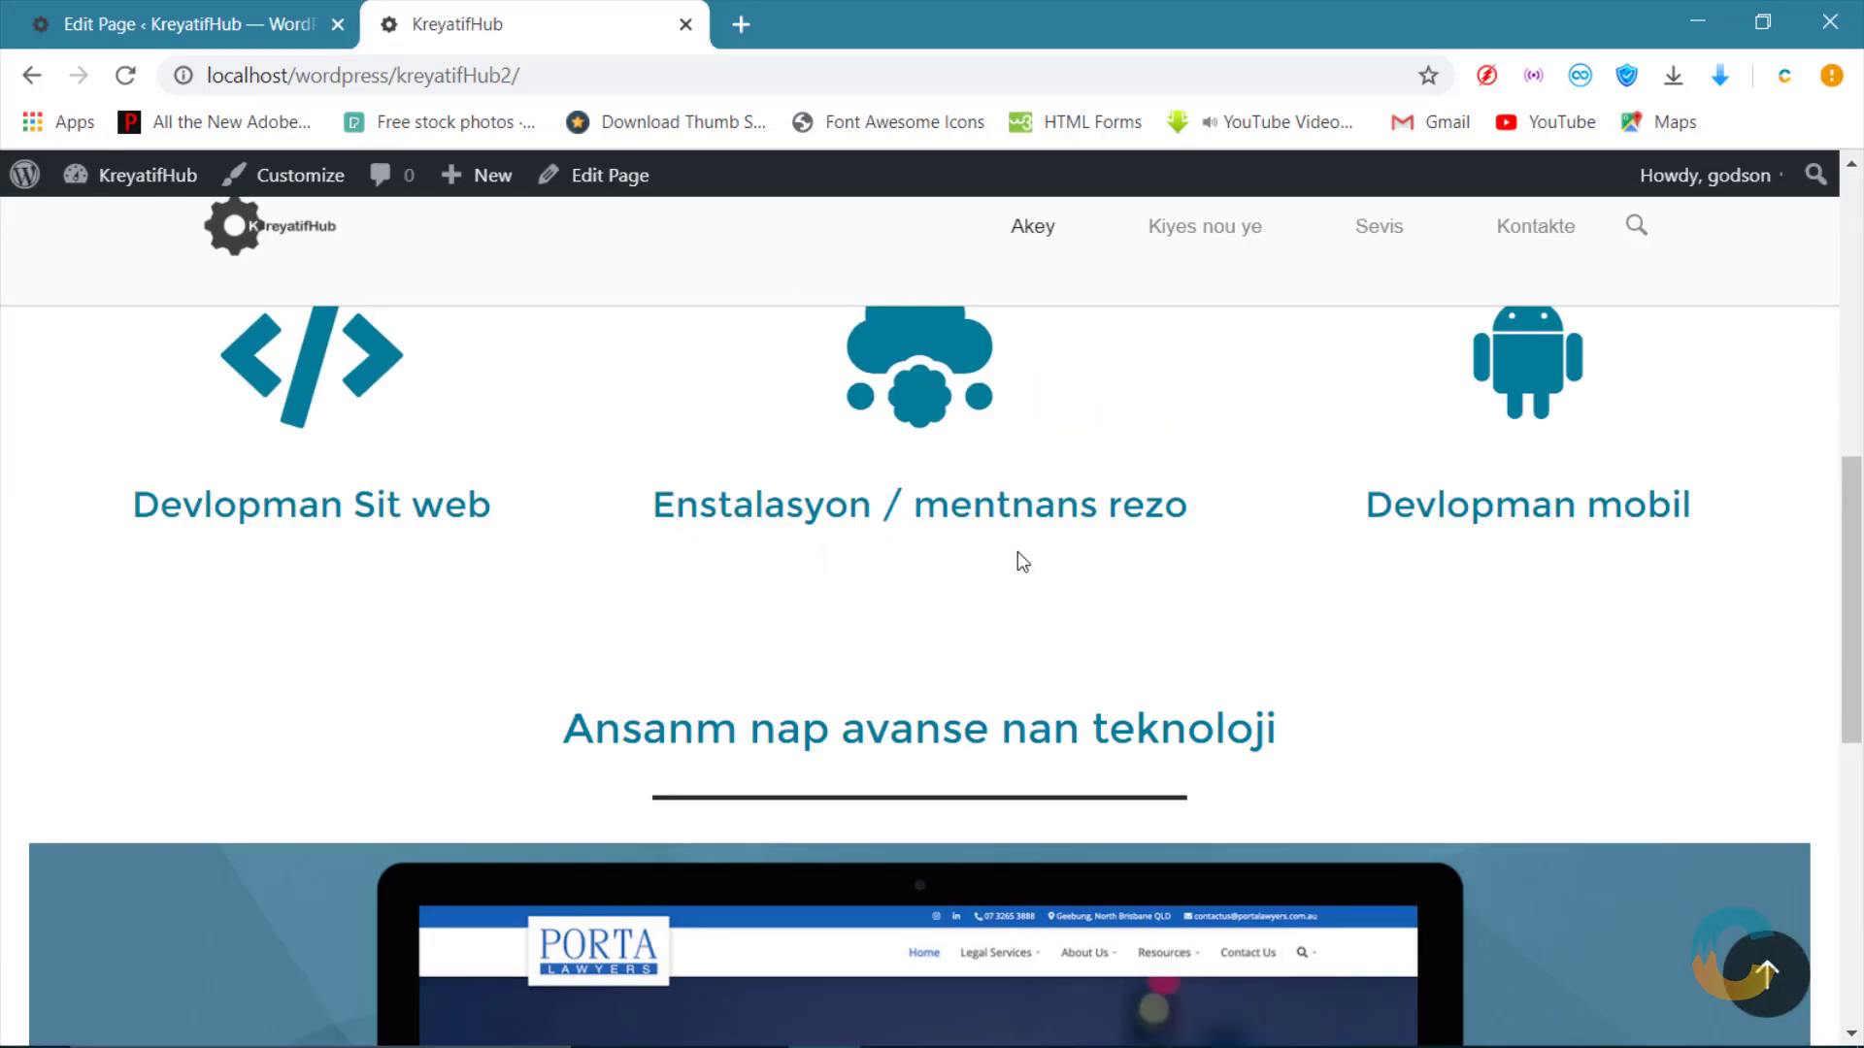
{"action": "scroll", "coordinate": [1017, 551], "scroll_direction": "down", "scroll_amount": 4}
{"action": "scroll", "coordinate": [1021, 561], "scroll_direction": "down", "scroll_amount": 5}
{"action": "scroll", "coordinate": [1021, 561], "scroll_direction": "up", "scroll_amount": 5}
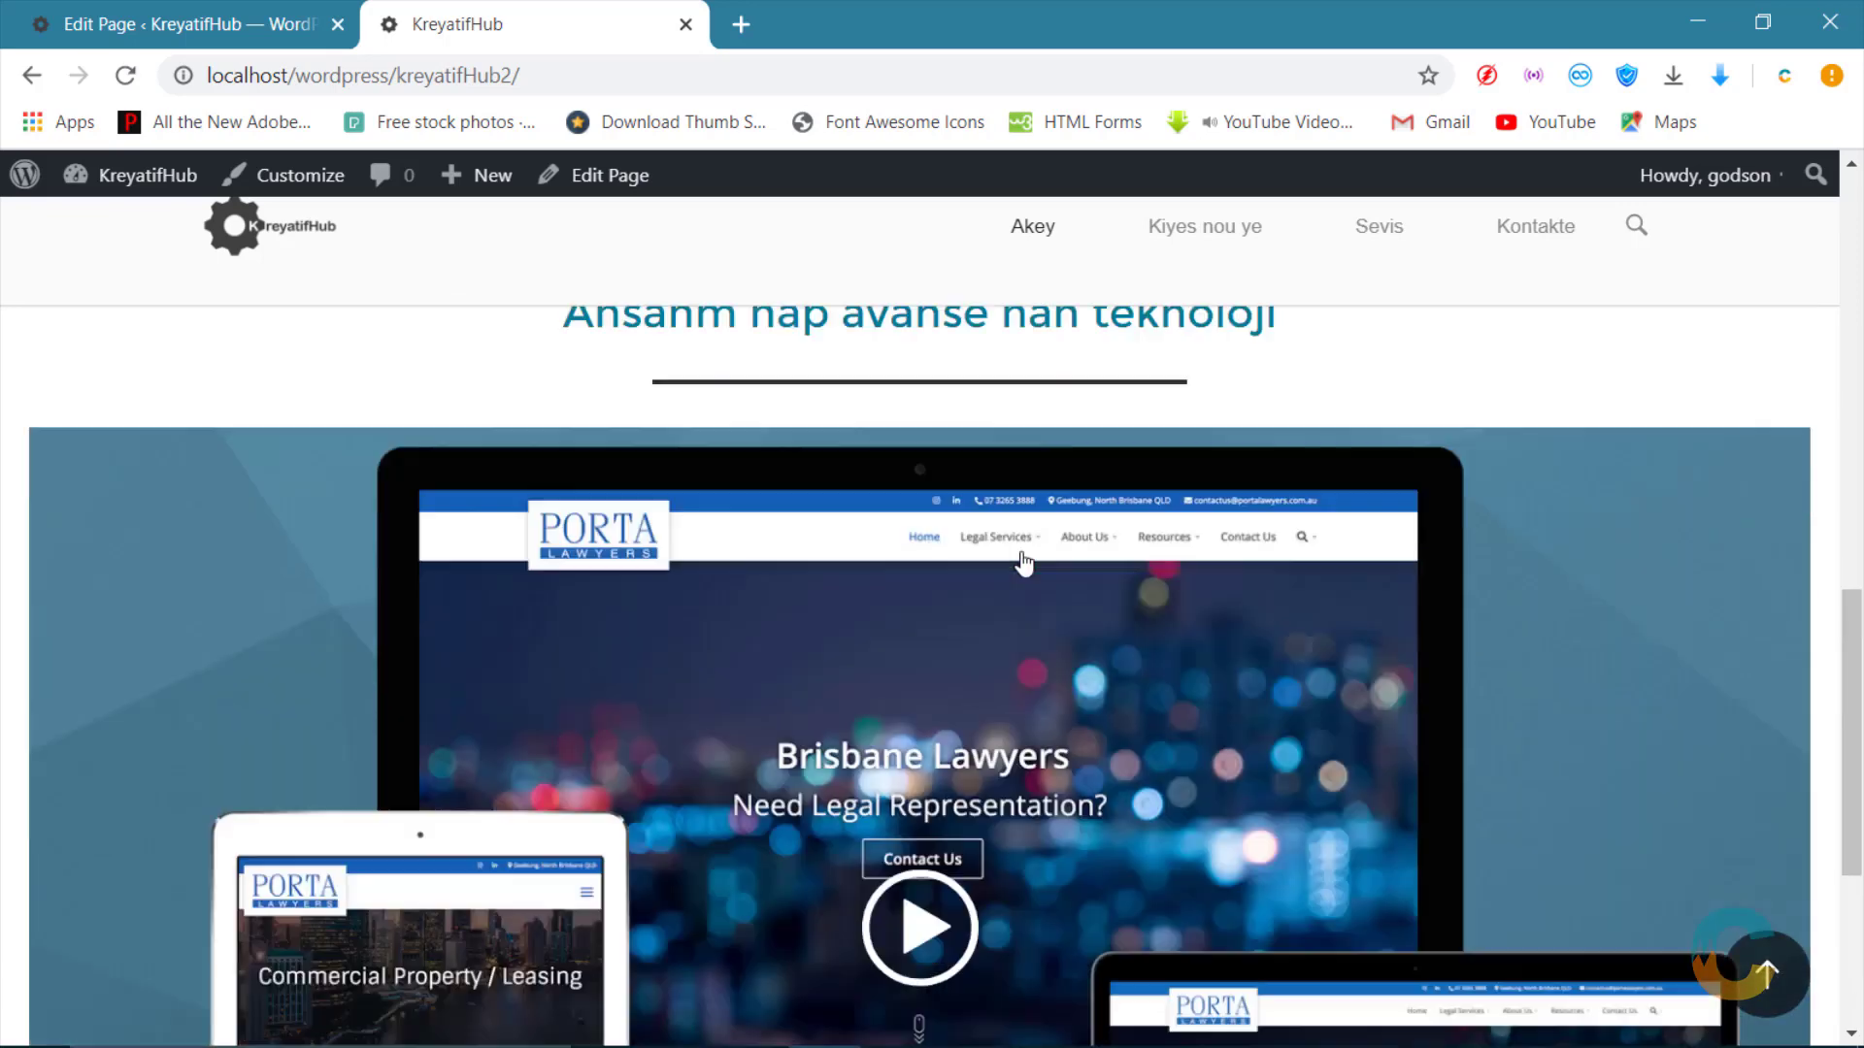
{"action": "scroll", "coordinate": [1021, 561], "scroll_direction": "down", "scroll_amount": 5}
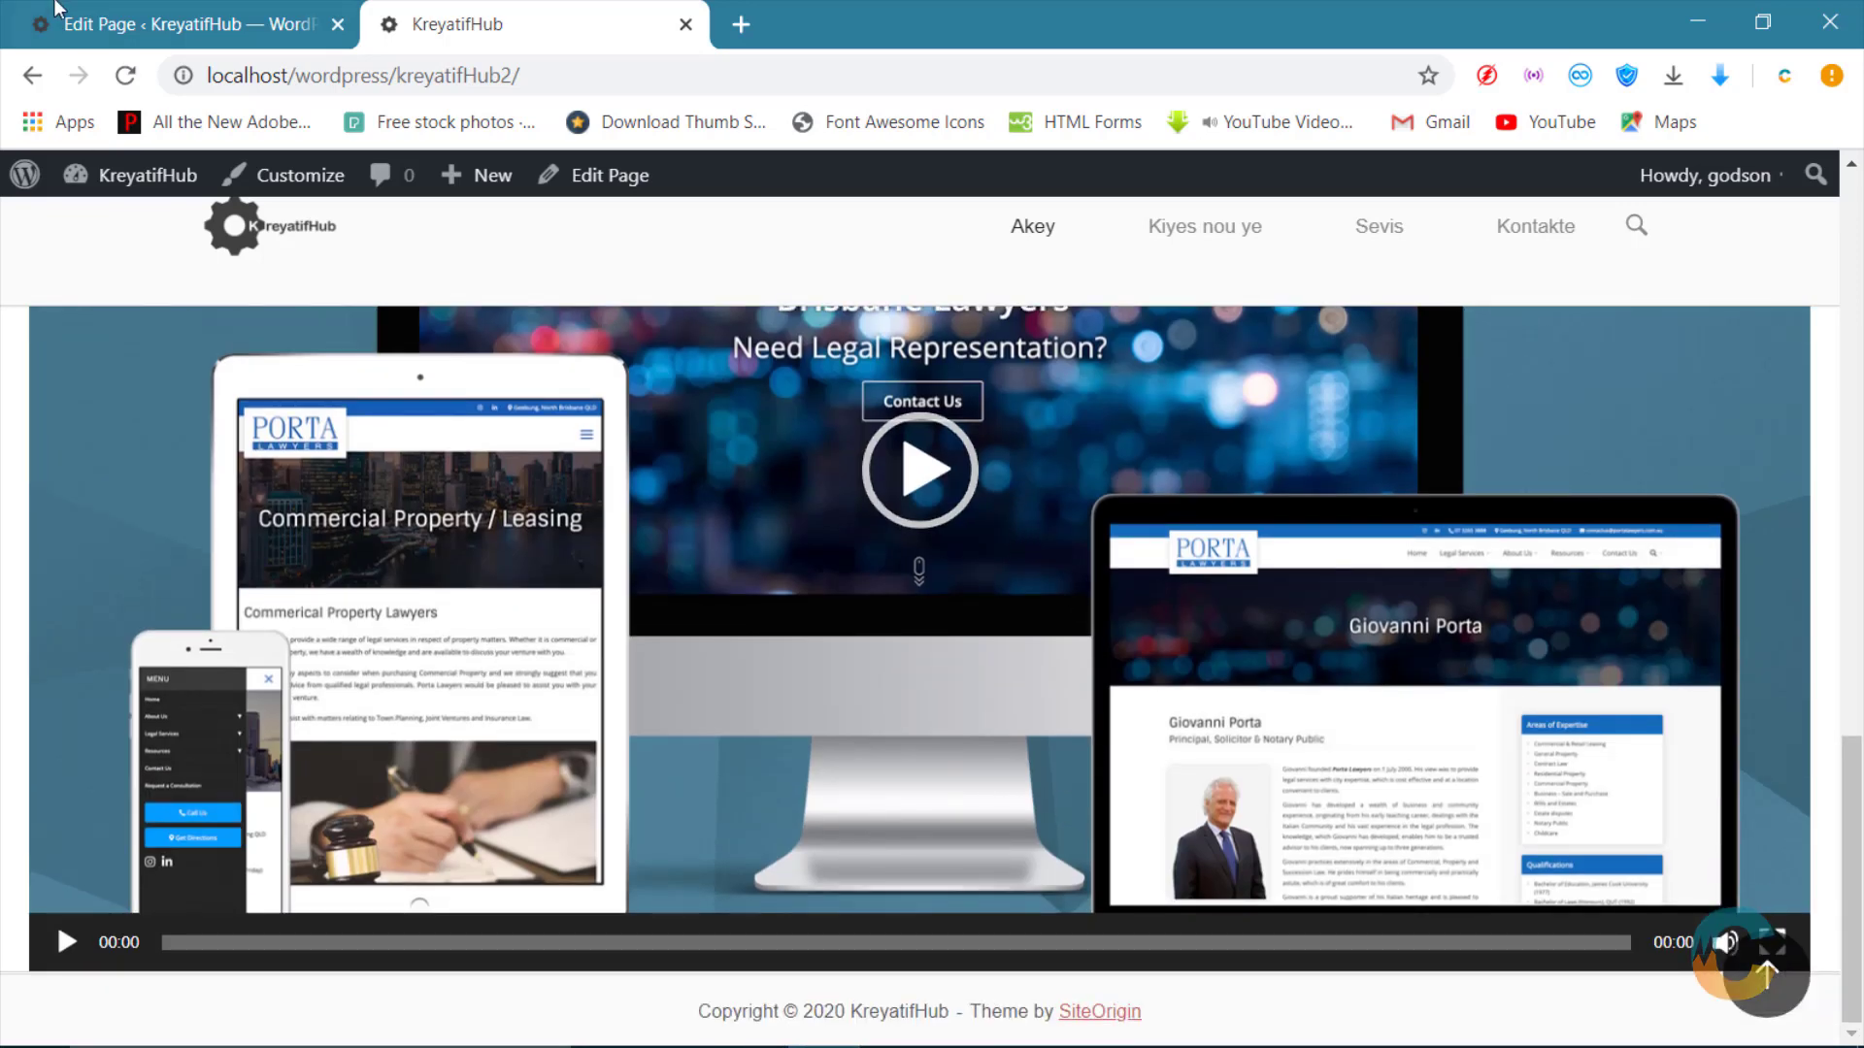
Step: Delete the SiteOrigin Video Player widget from the last row of the Akey page layout
{"action": "left_click", "coordinate": [171, 22]}
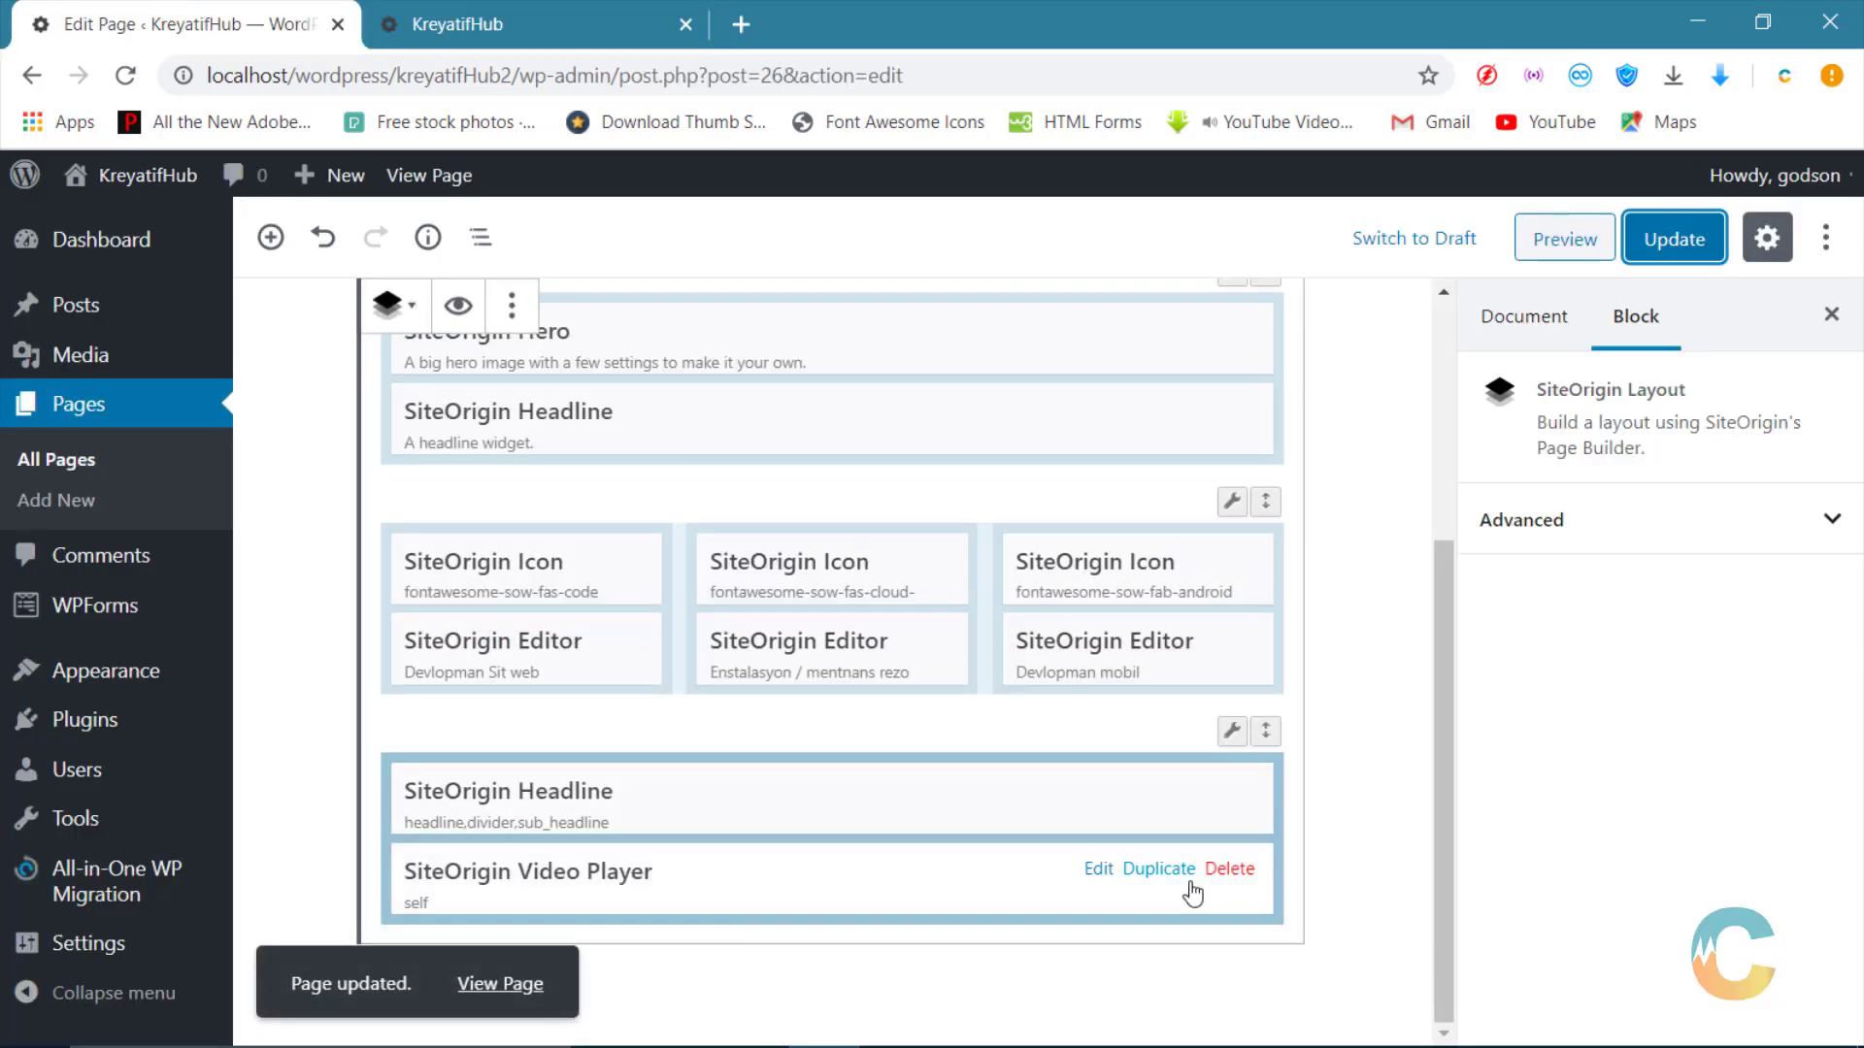
{"action": "left_click", "coordinate": [1230, 871]}
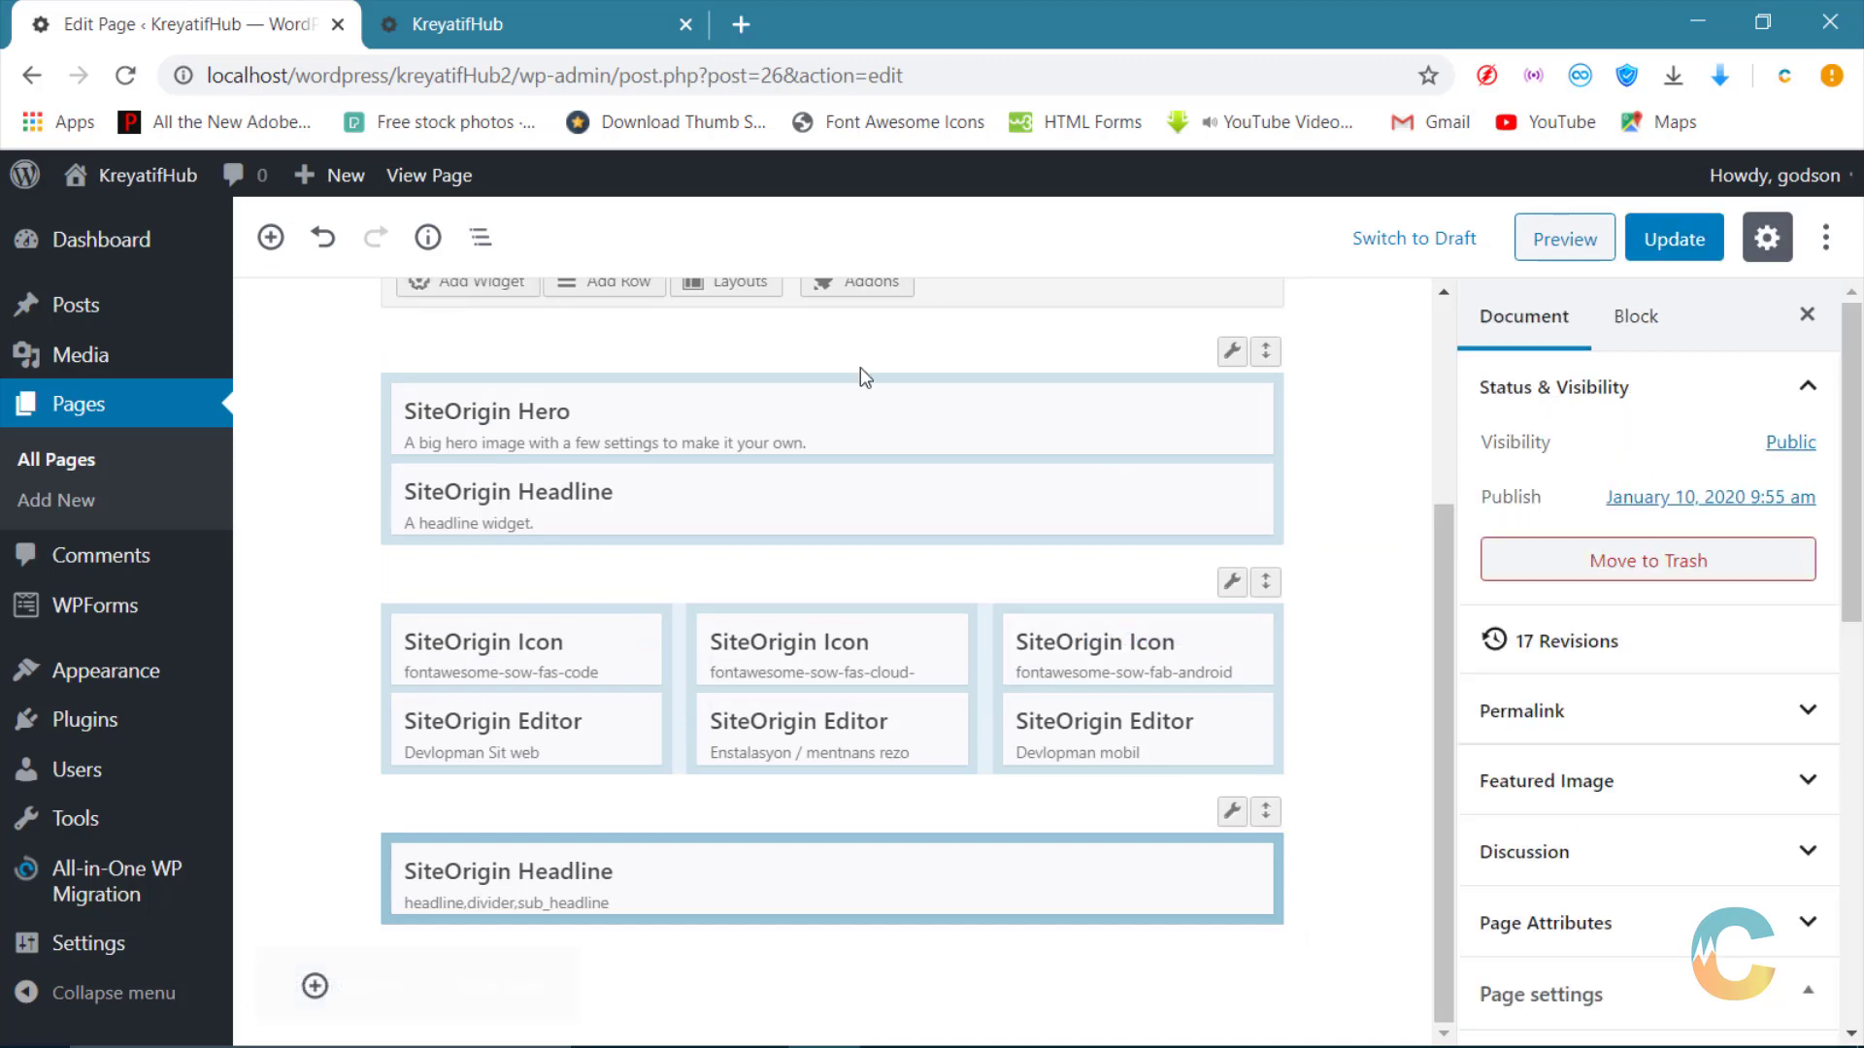
{"action": "left_click", "coordinate": [1344, 737]}
{"action": "scroll", "coordinate": [583, 601], "scroll_direction": "up", "scroll_amount": 3}
{"action": "scroll", "coordinate": [587, 621], "scroll_direction": "down", "scroll_amount": 3}
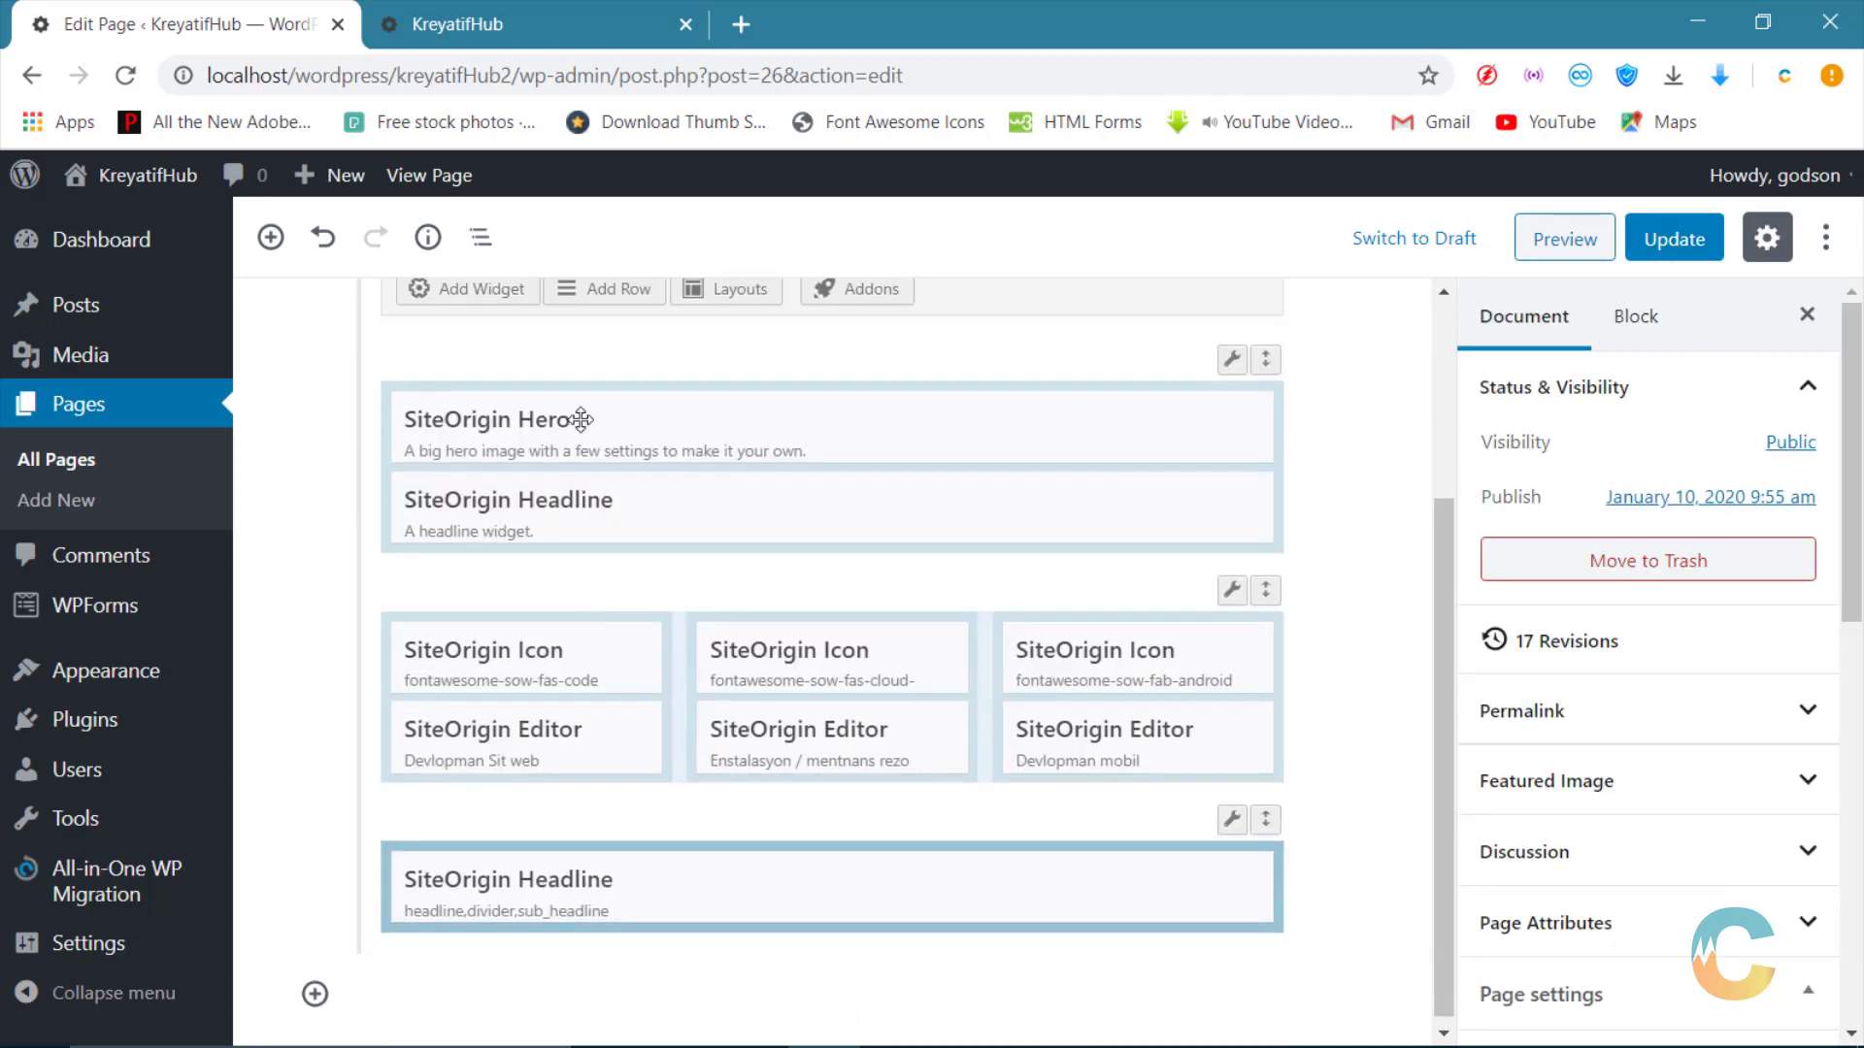
Step: Start a new row in the page layout and set it to three columns
{"action": "left_click", "coordinate": [592, 290]}
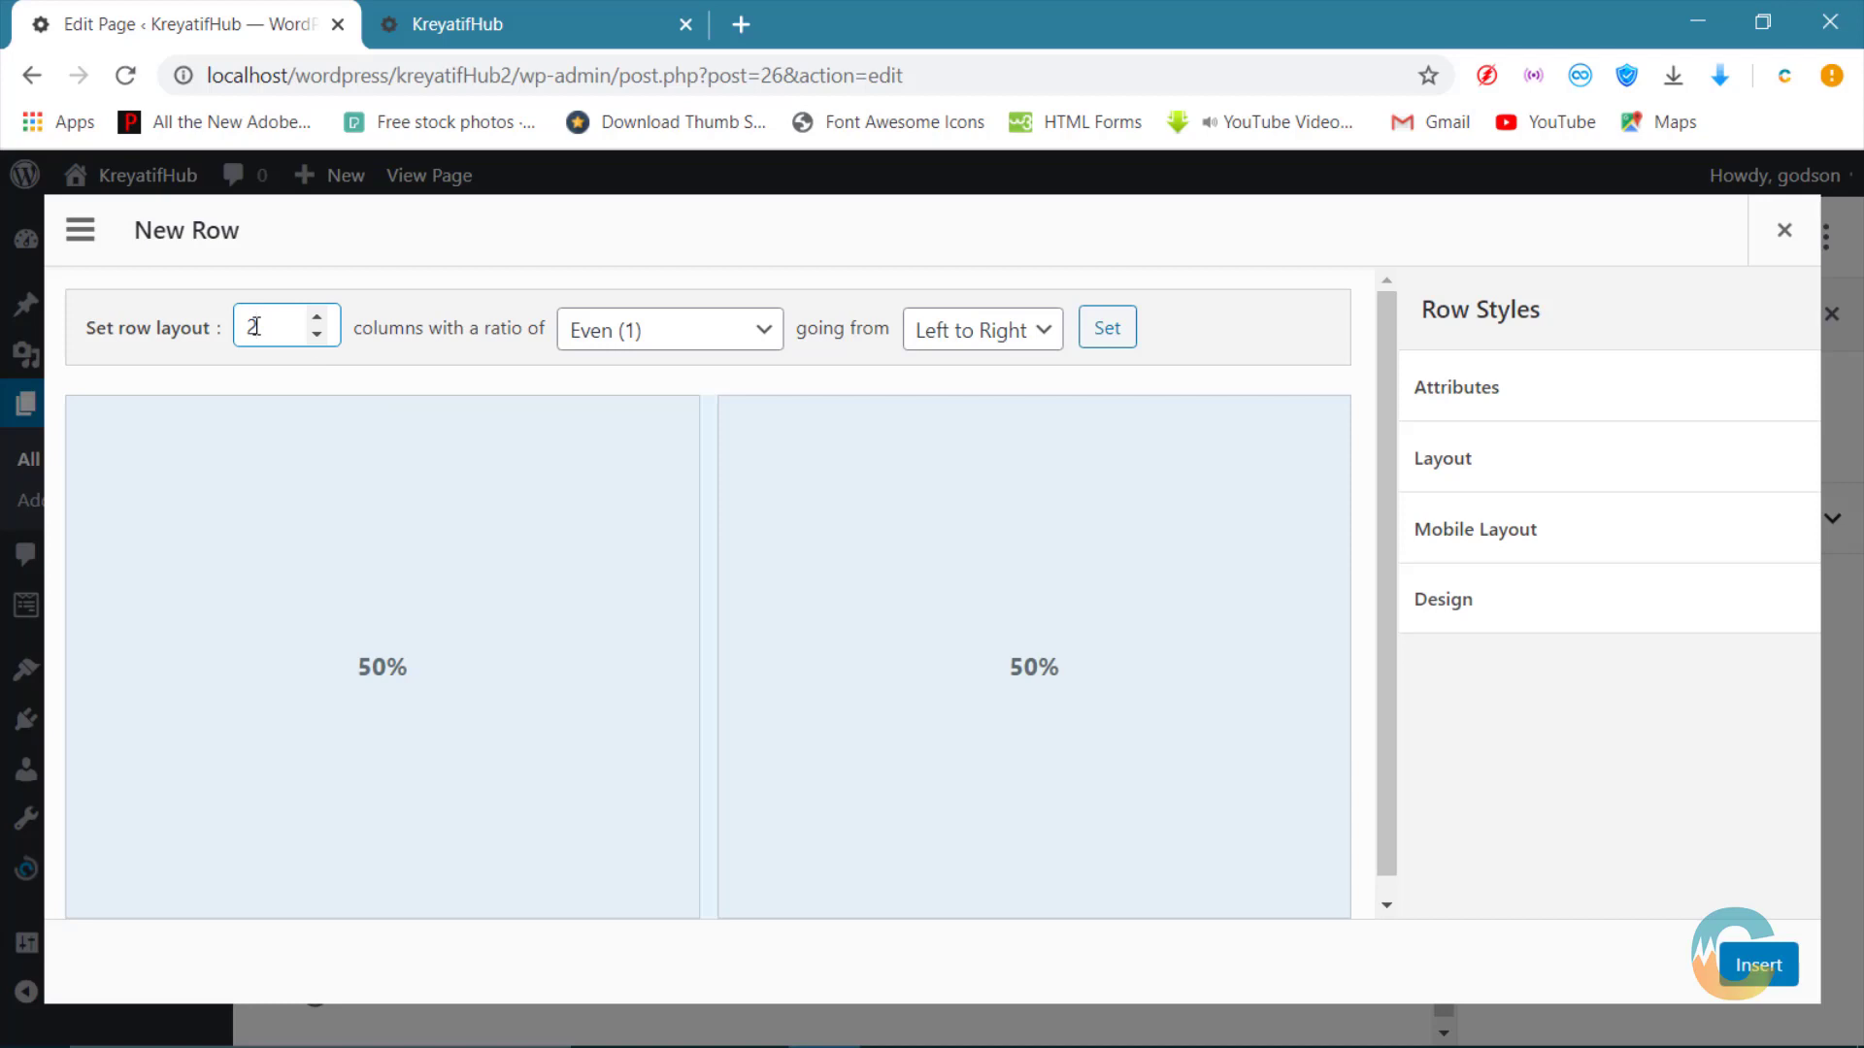
{"action": "key", "text": "Down"}
{"action": "key", "text": "Up"}
{"action": "key", "text": "Up"}
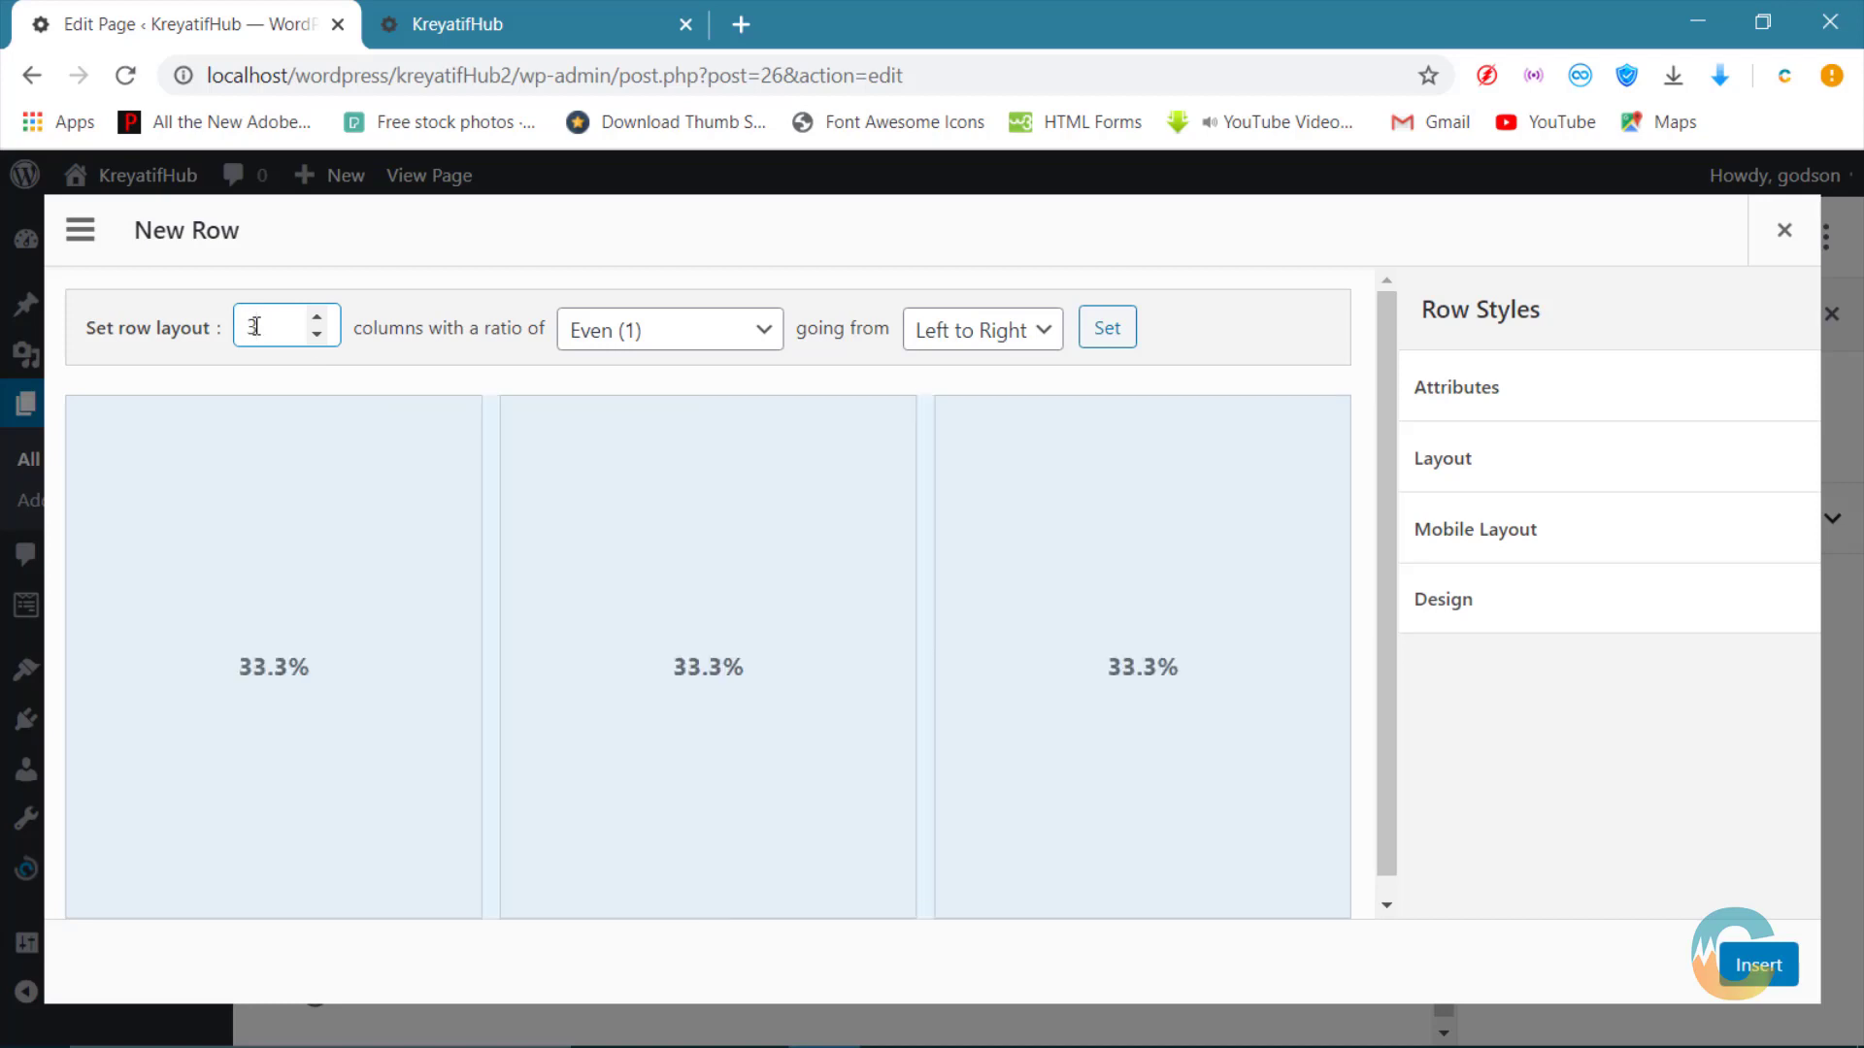
Step: Set the new row's column widths to 15%, 70% and 15% and insert the row below the headline
{"action": "left_click", "coordinate": [715, 688]}
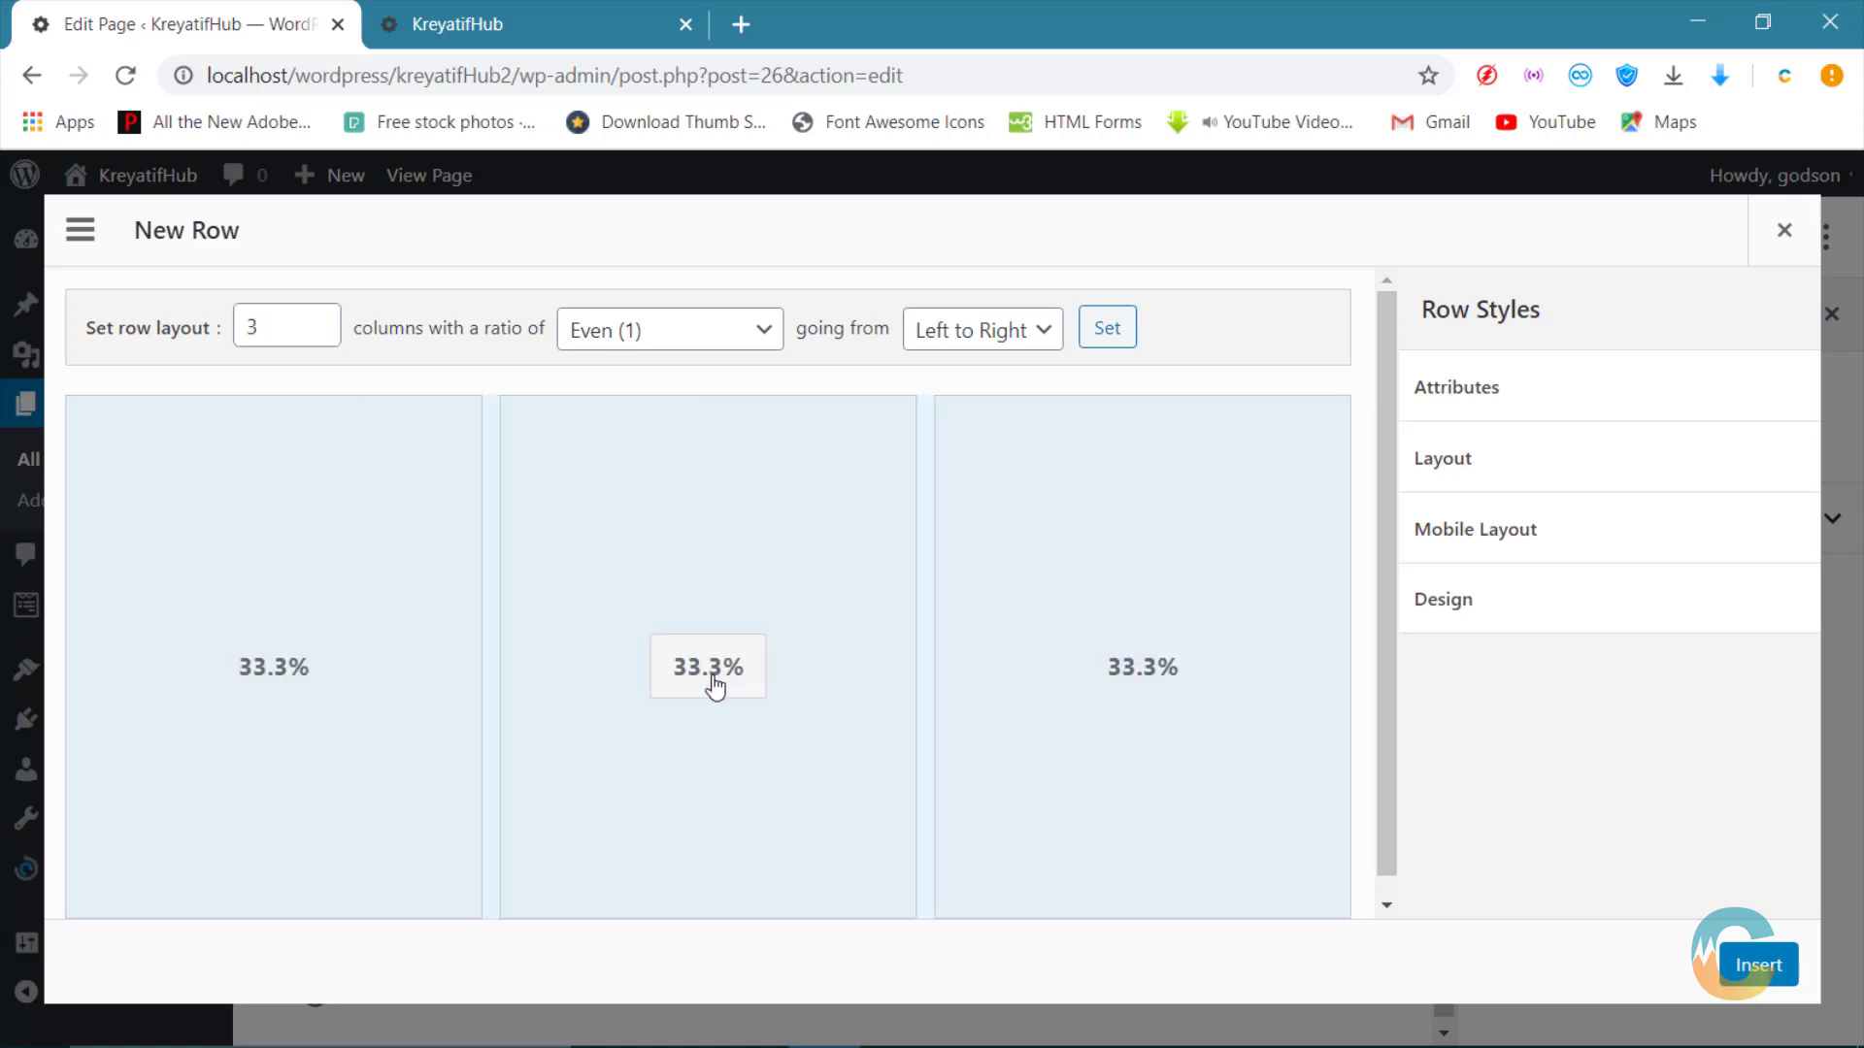
{"action": "left_click", "coordinate": [707, 664]}
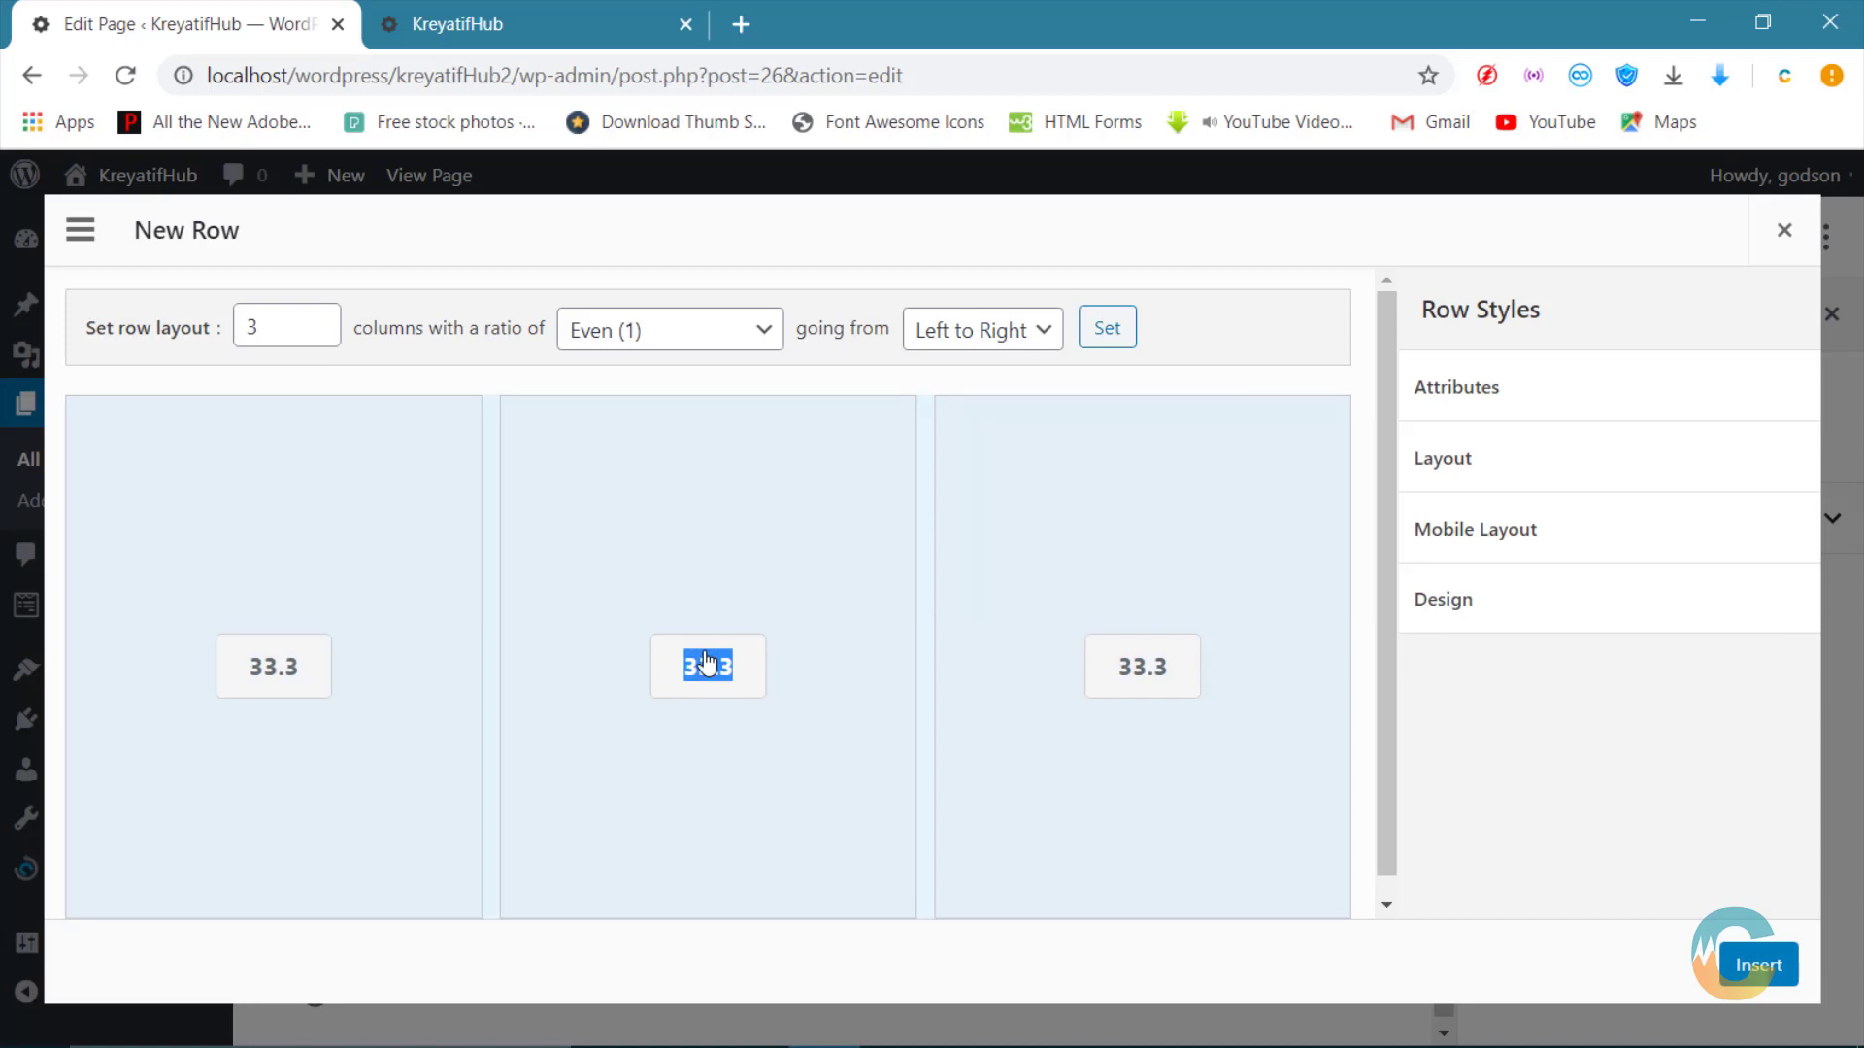
{"action": "type", "text": "70"}
{"action": "left_click", "coordinate": [281, 667]}
{"action": "type", "text": "15"}
{"action": "left_click", "coordinate": [1110, 679]}
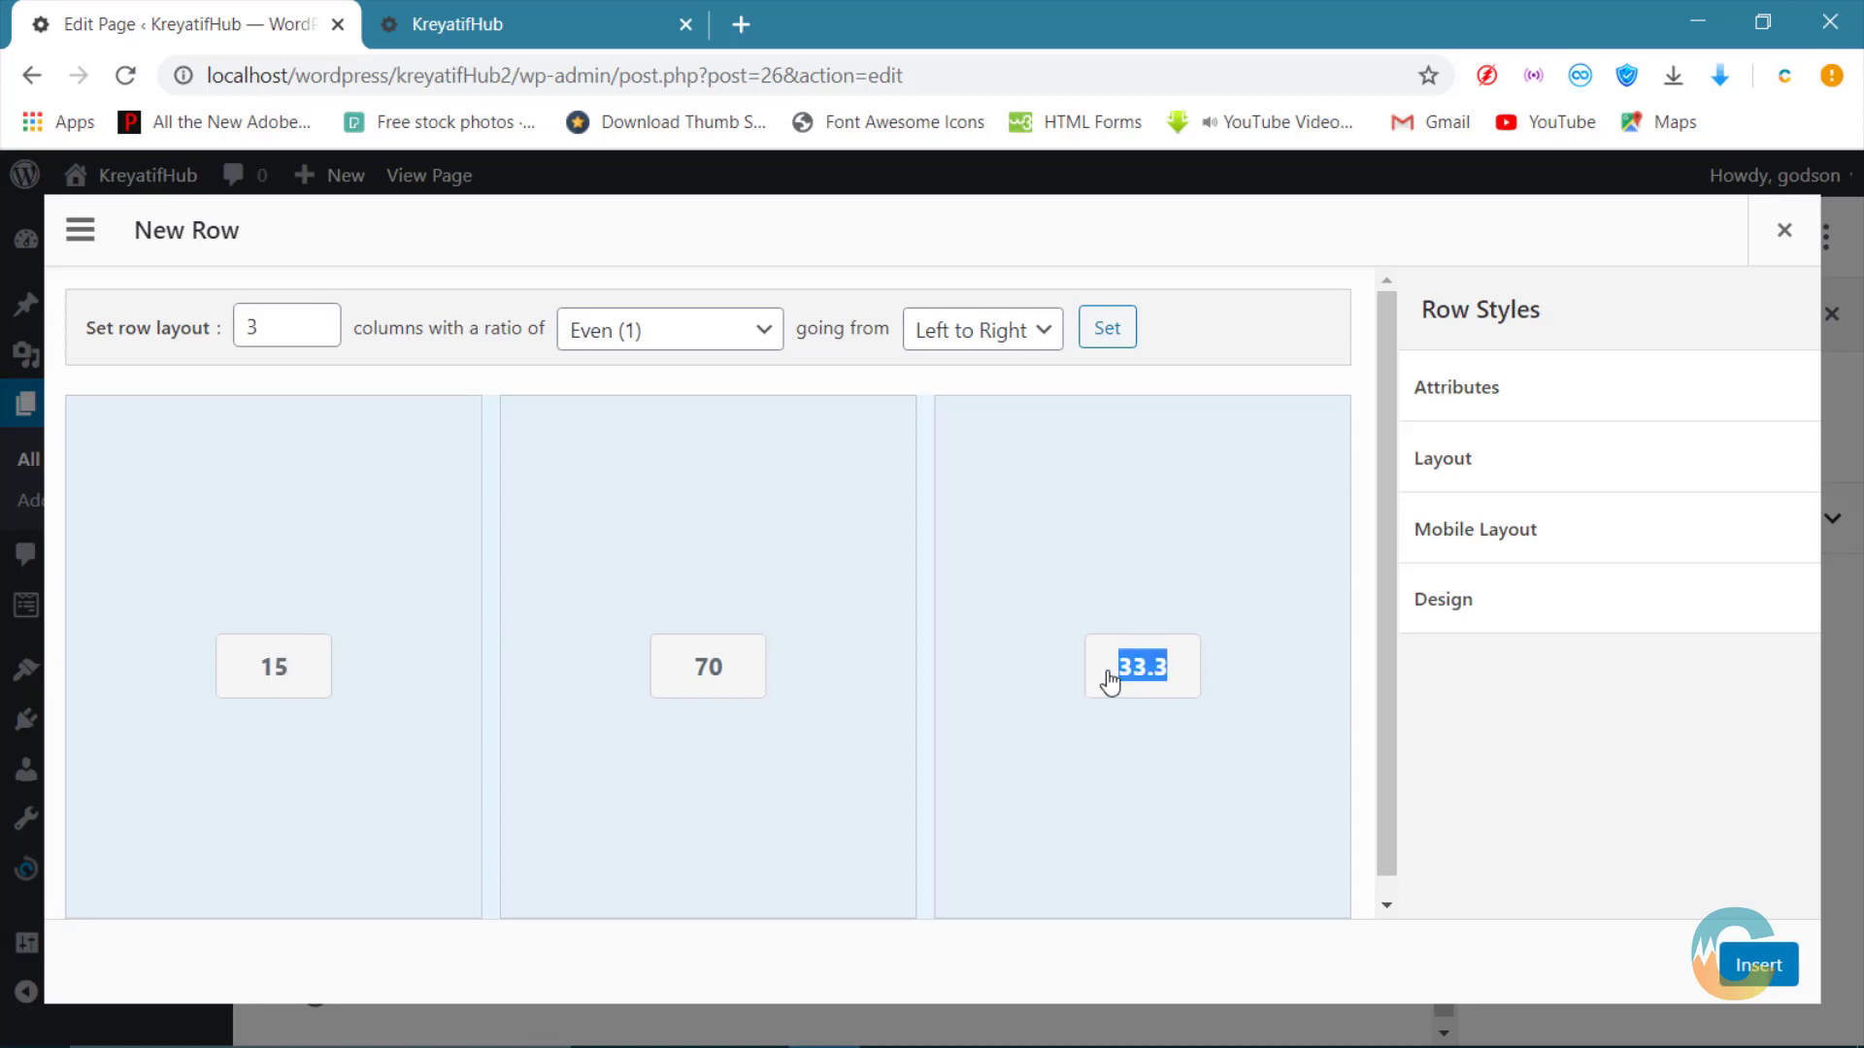
{"action": "type", "text": "15"}
{"action": "key", "text": "Return"}
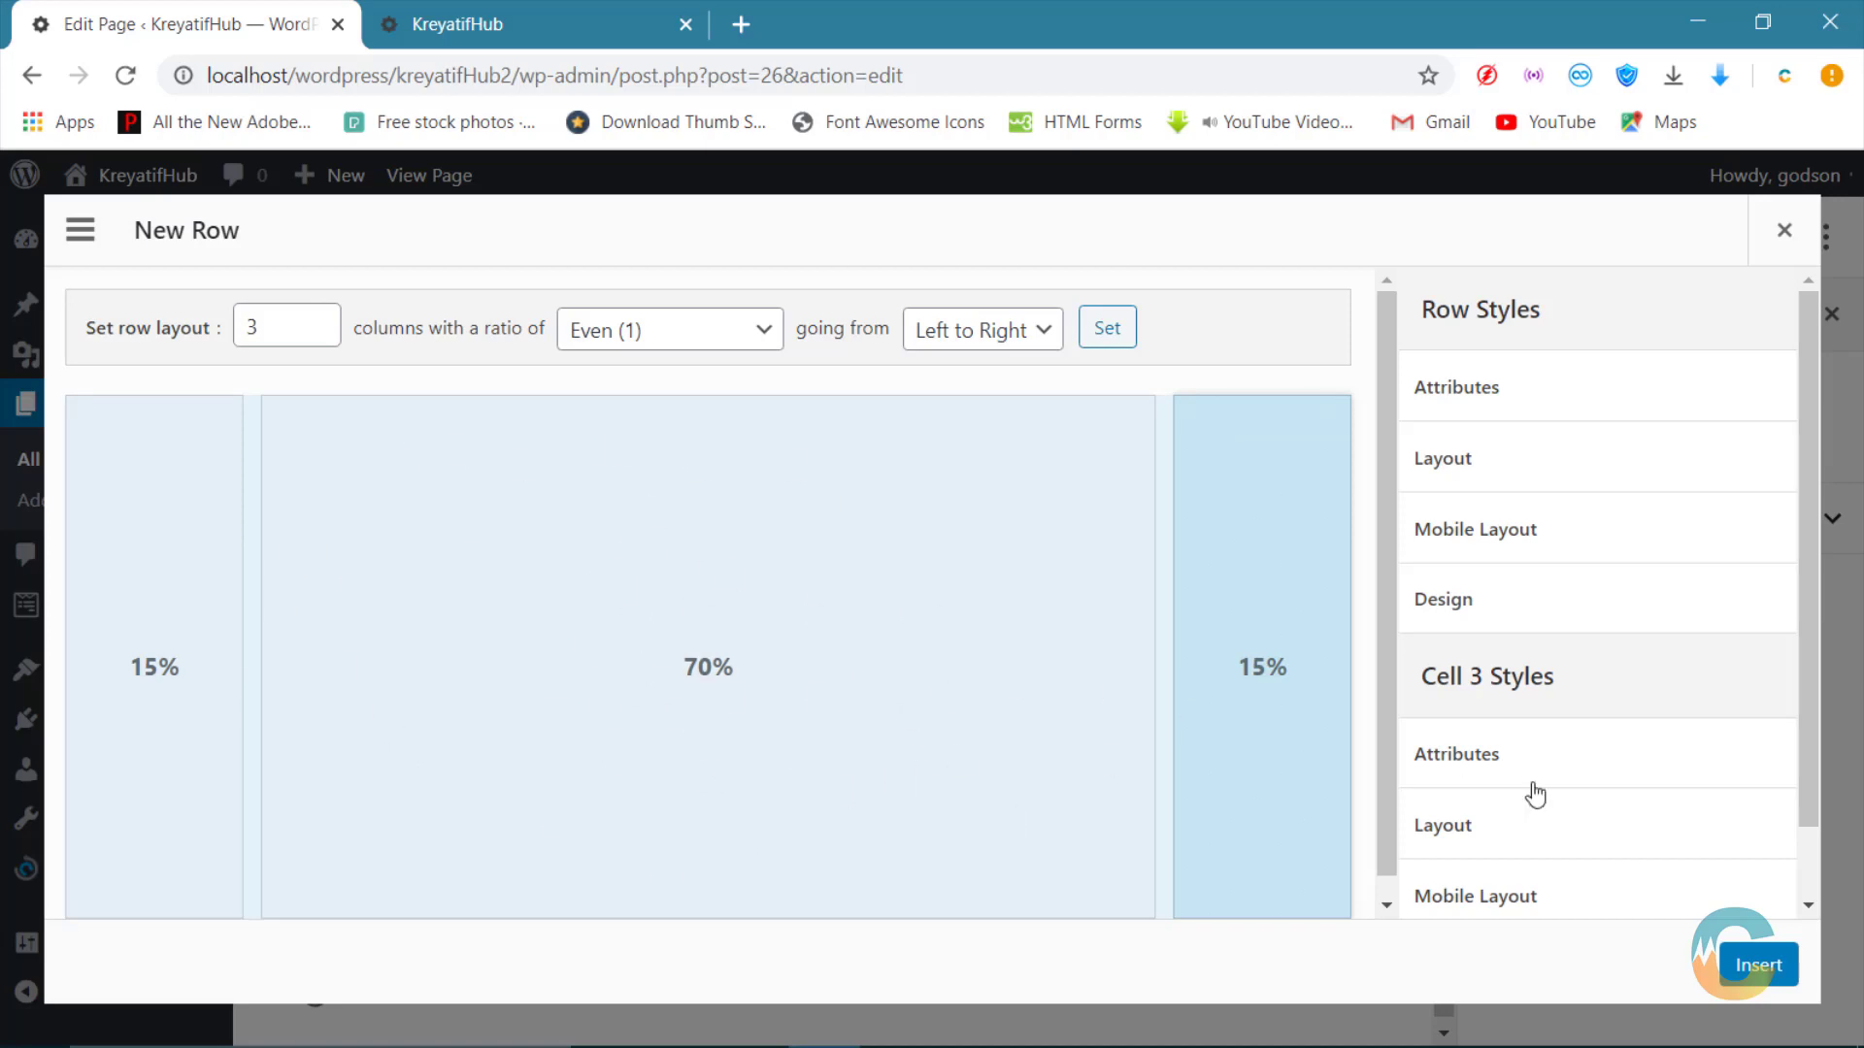
{"action": "left_click", "coordinate": [1752, 965]}
{"action": "scroll", "coordinate": [834, 679], "scroll_direction": "down", "scroll_amount": 2}
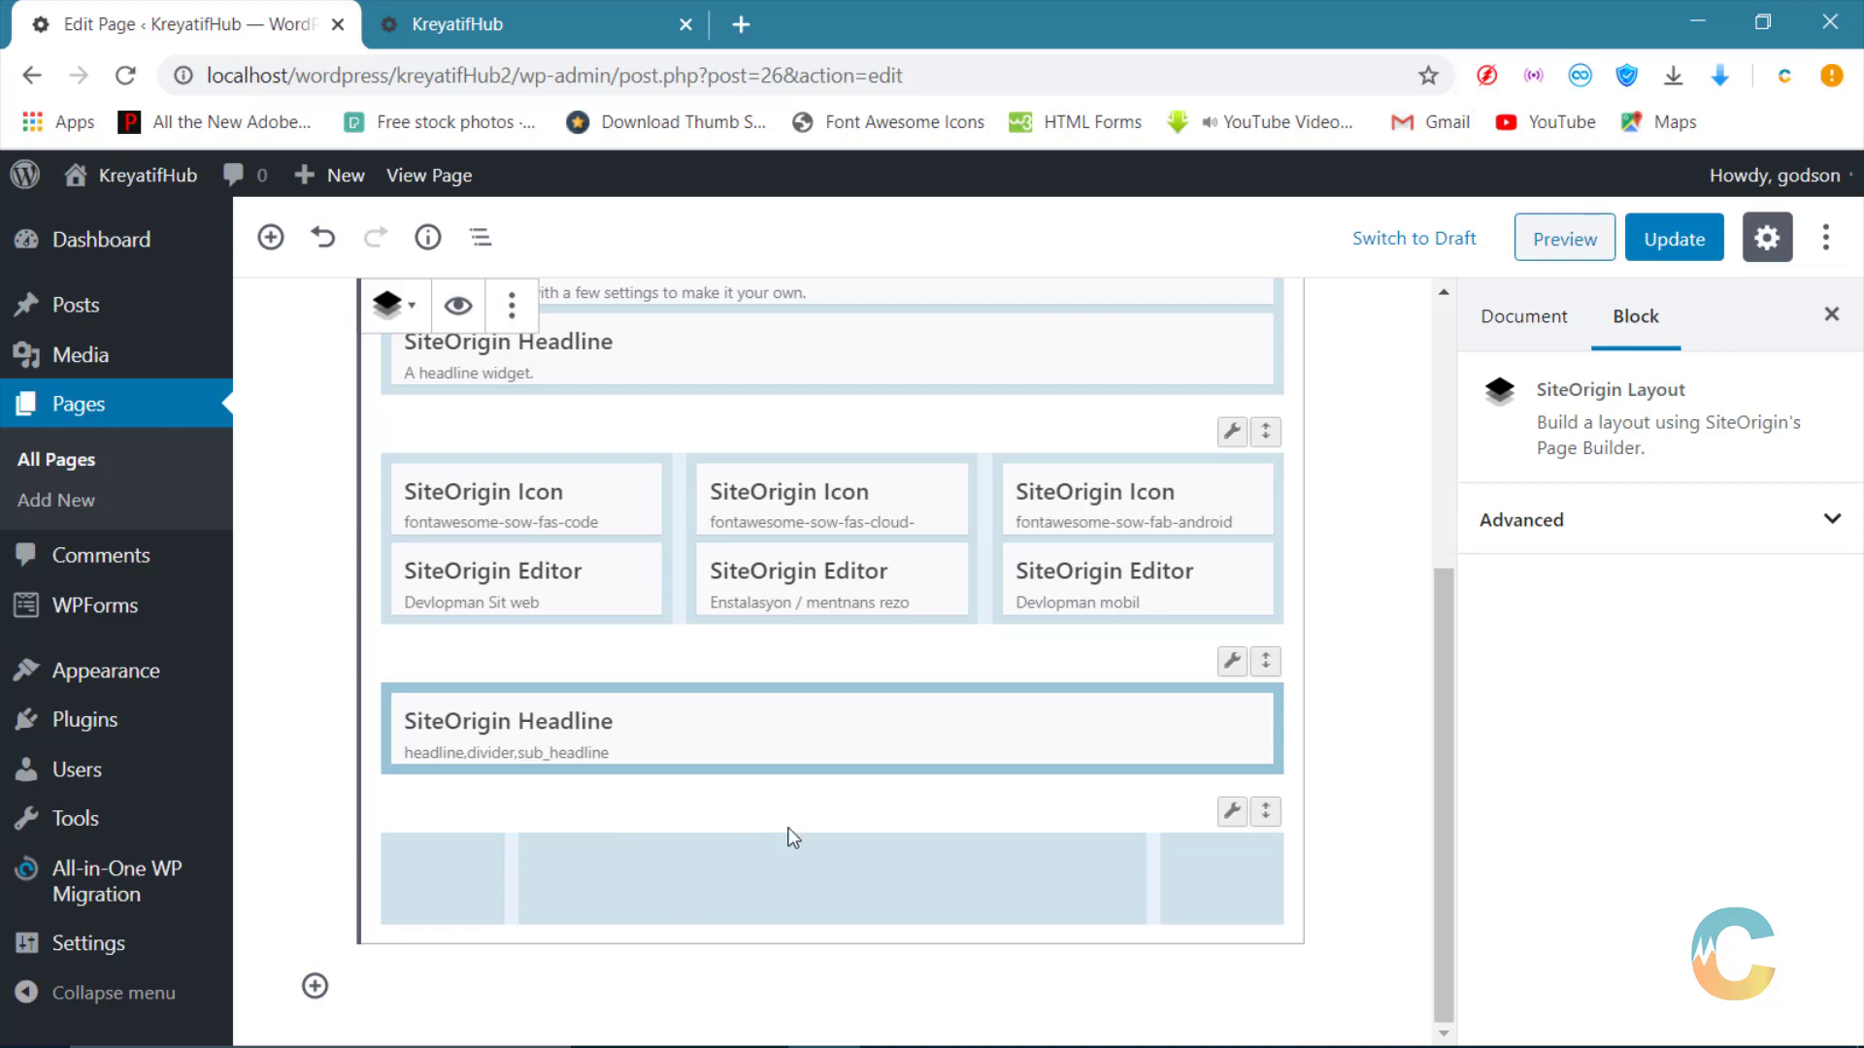
Step: Add a SiteOrigin Video Player widget from the Widgets Bundle and move it into the new row's 70% middle column
{"action": "scroll", "coordinate": [793, 836], "scroll_direction": "up", "scroll_amount": 3}
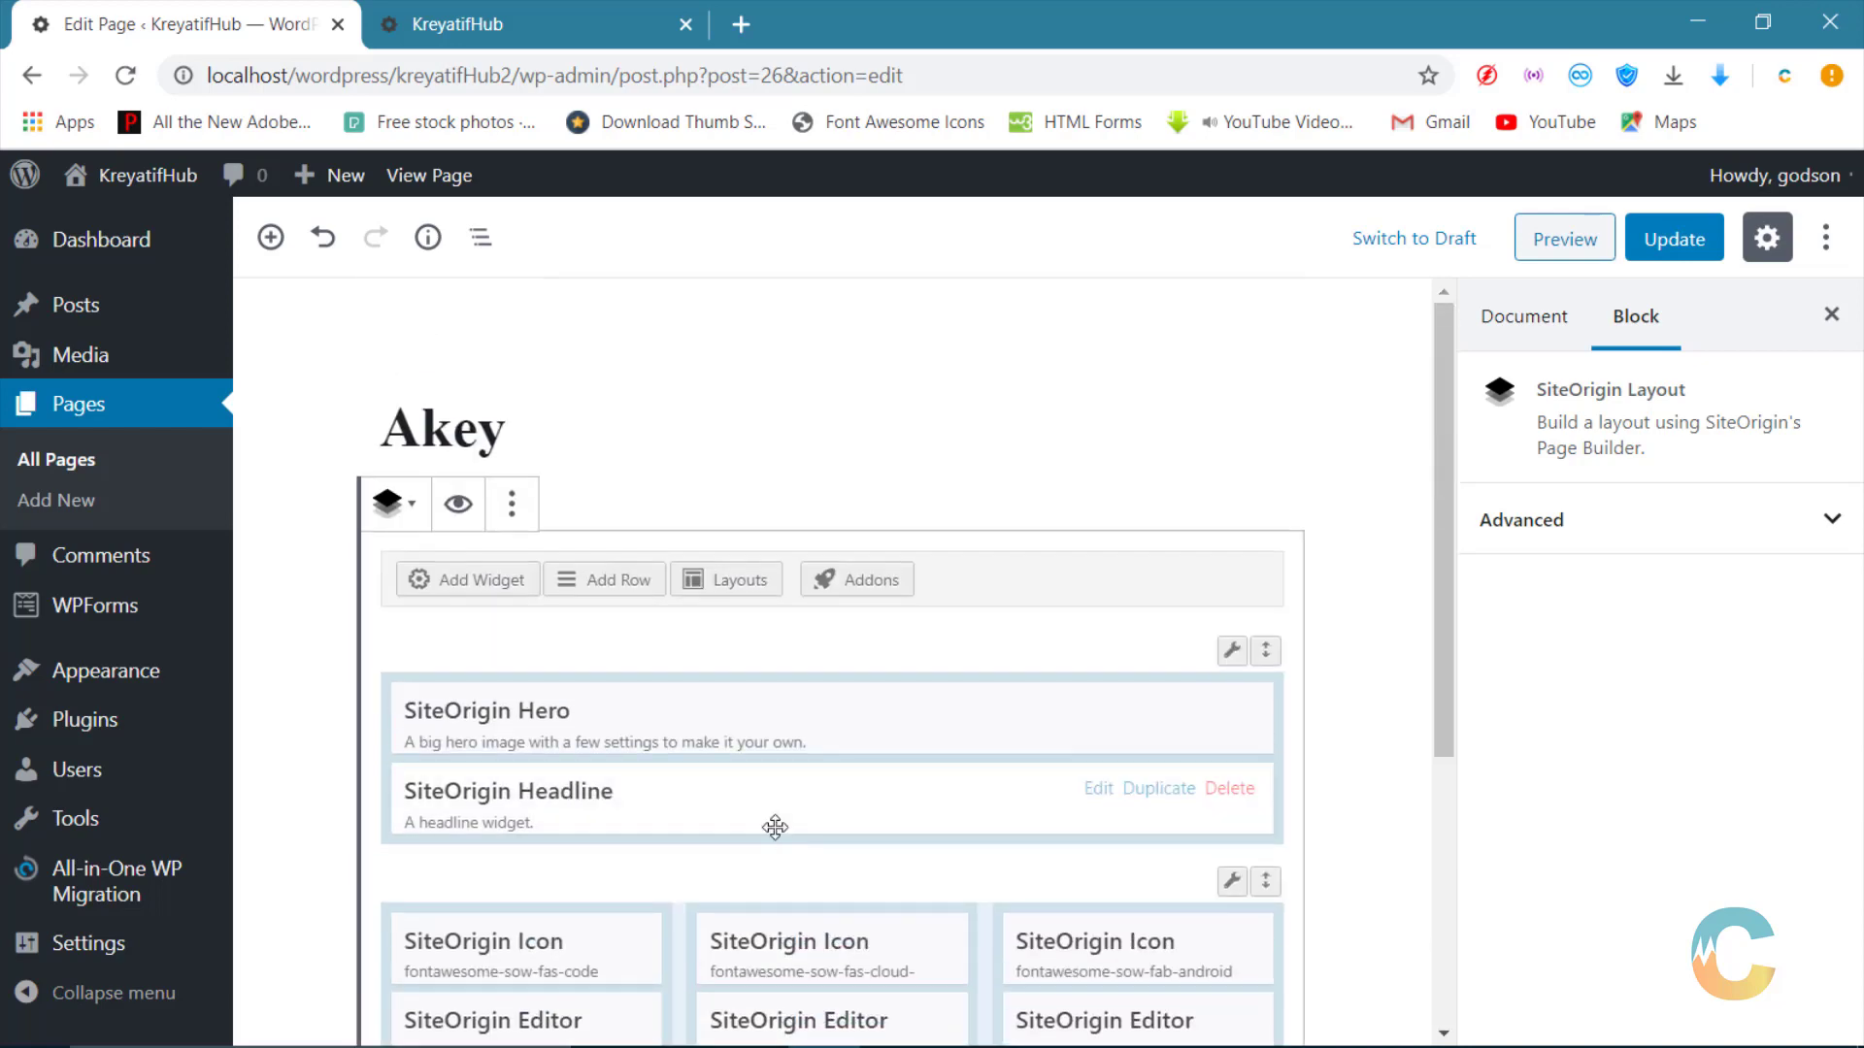
{"action": "scroll", "coordinate": [722, 690], "scroll_direction": "down", "scroll_amount": 3}
{"action": "scroll", "coordinate": [595, 553], "scroll_direction": "up", "scroll_amount": 3}
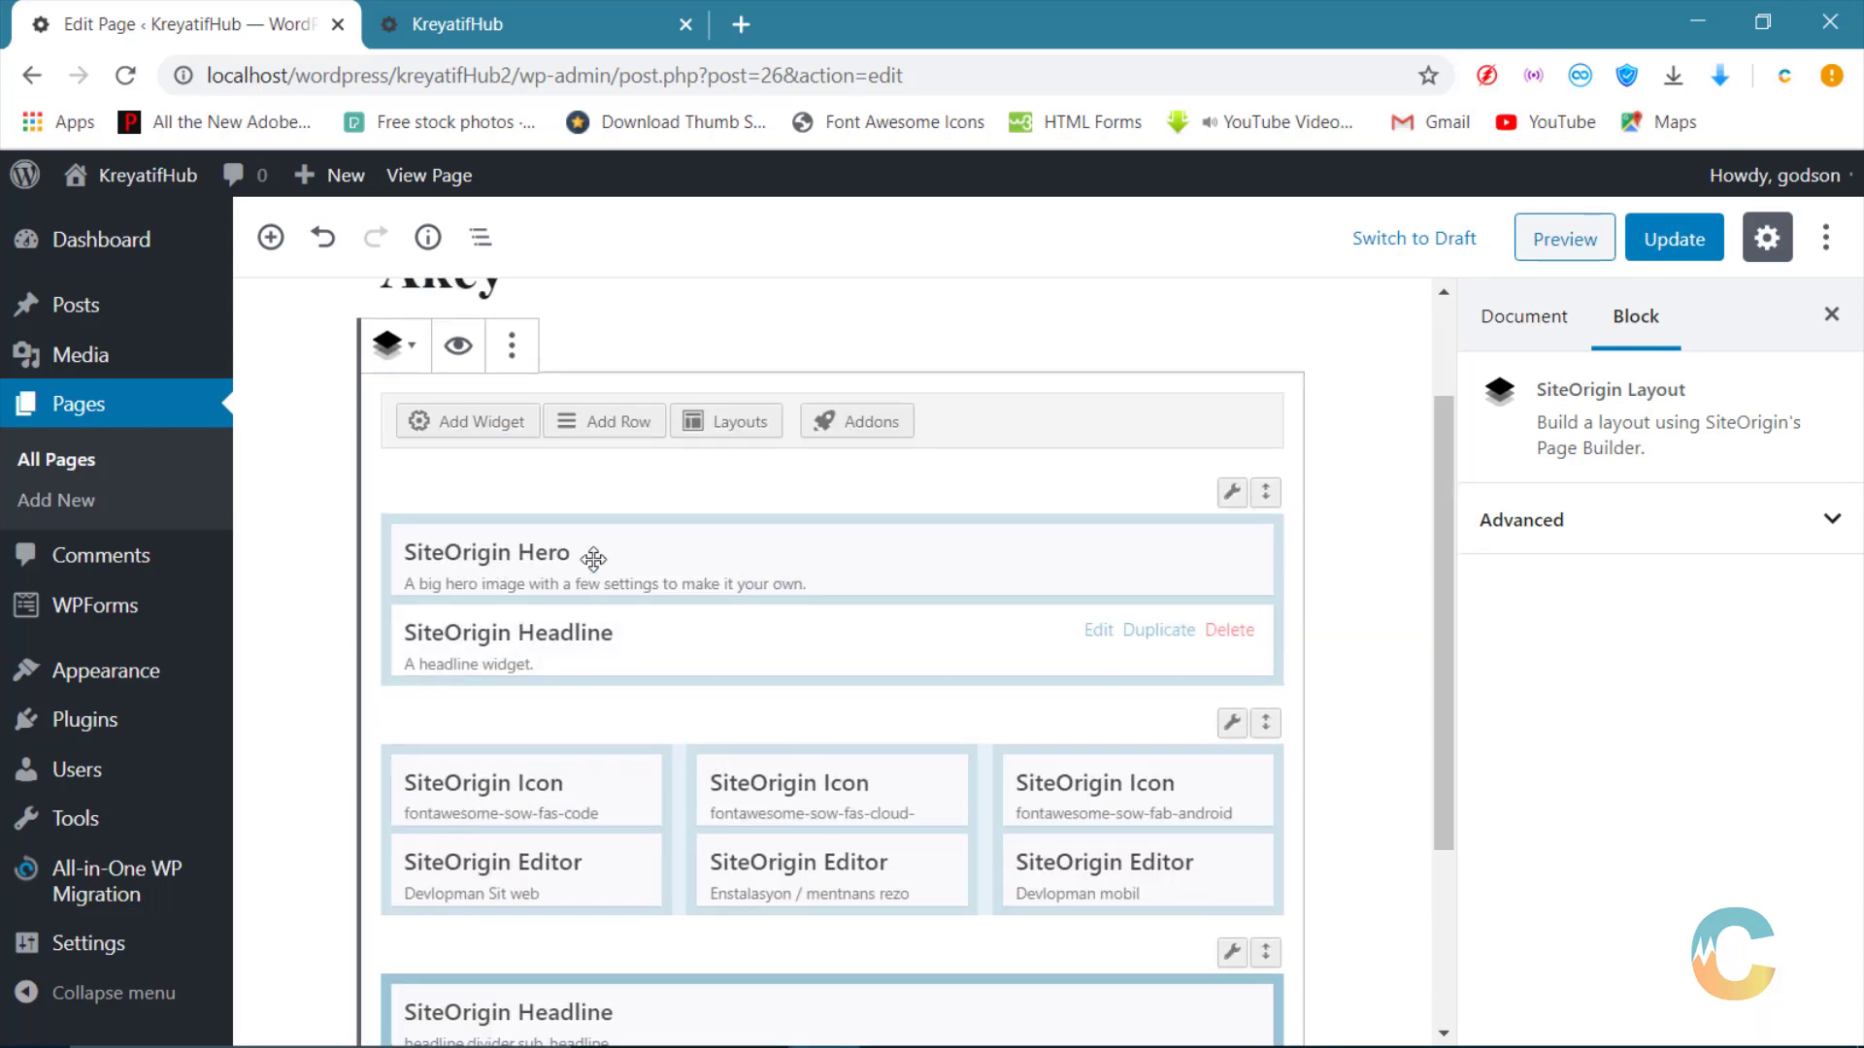
{"action": "left_click", "coordinate": [461, 427]}
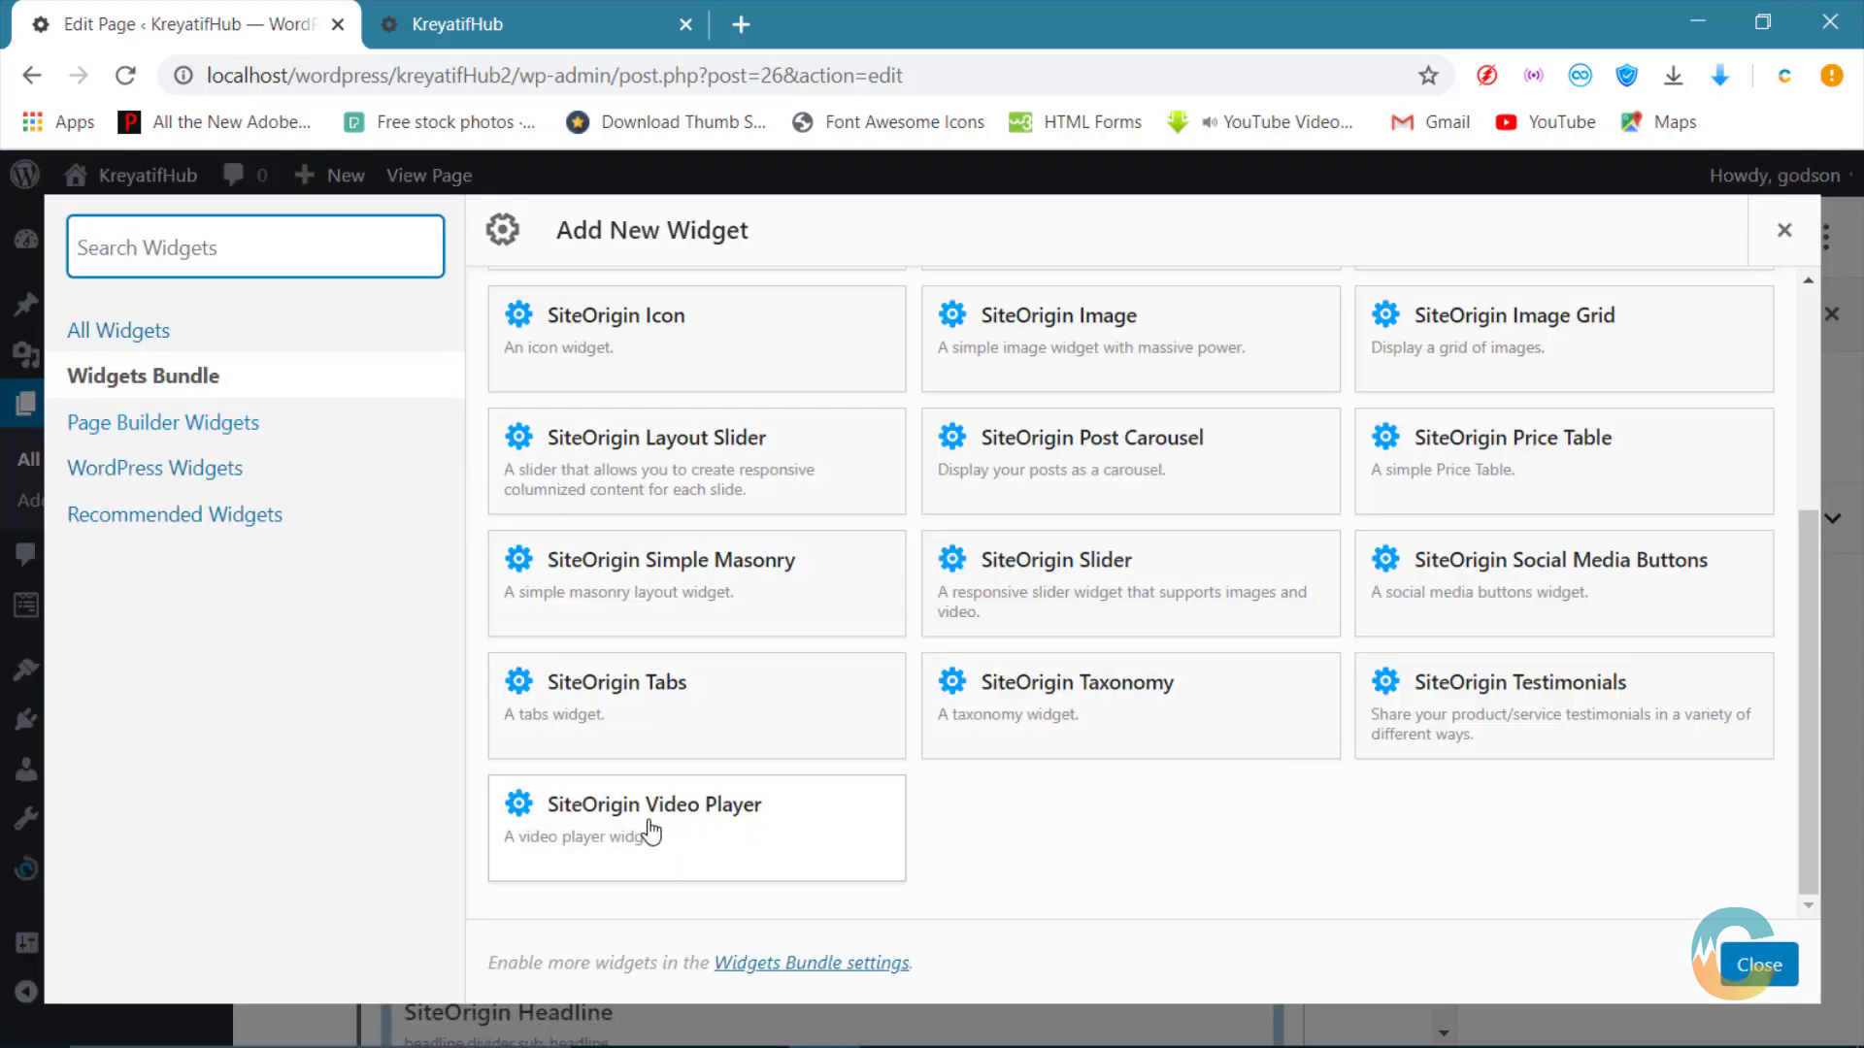
{"action": "left_click", "coordinate": [711, 825]}
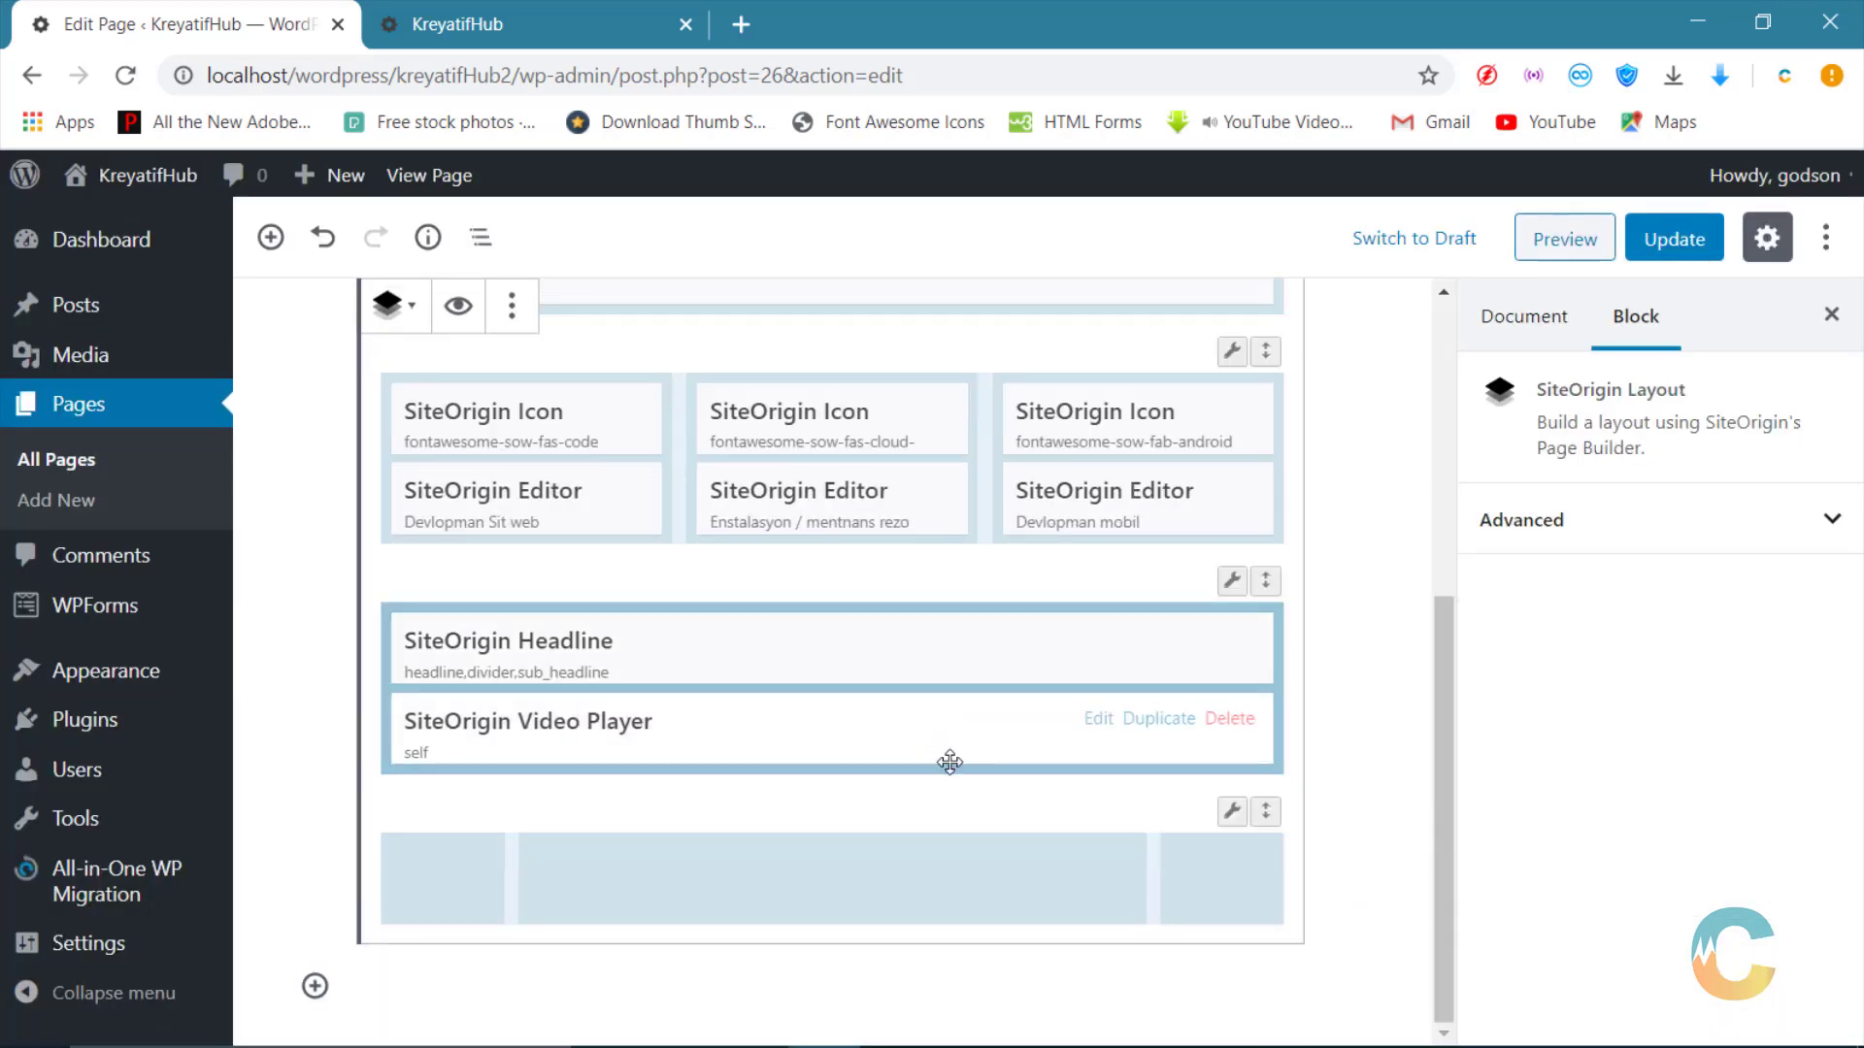
{"action": "left_click_drag", "start_coordinate": [637, 732], "coordinate": [710, 882]}
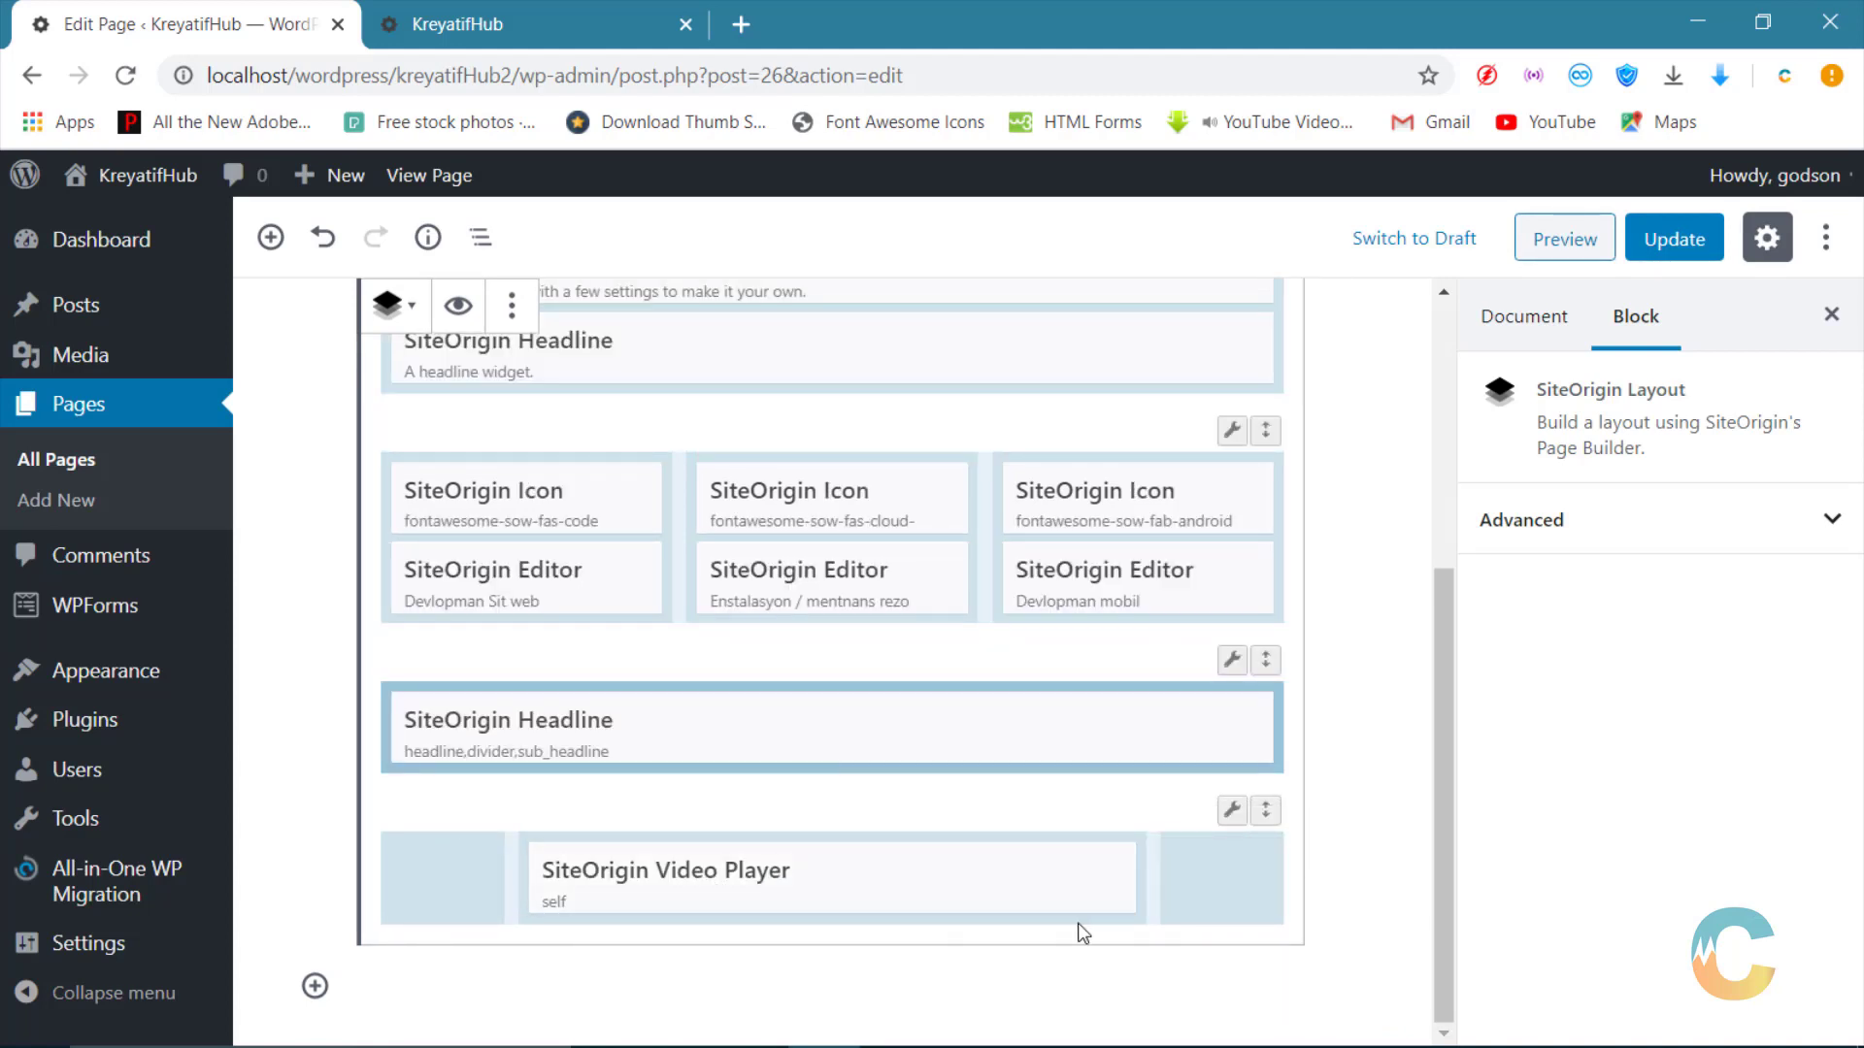
Step: View the new video player's settings, close them without changes and update the Akey page
{"action": "left_click", "coordinate": [962, 876]}
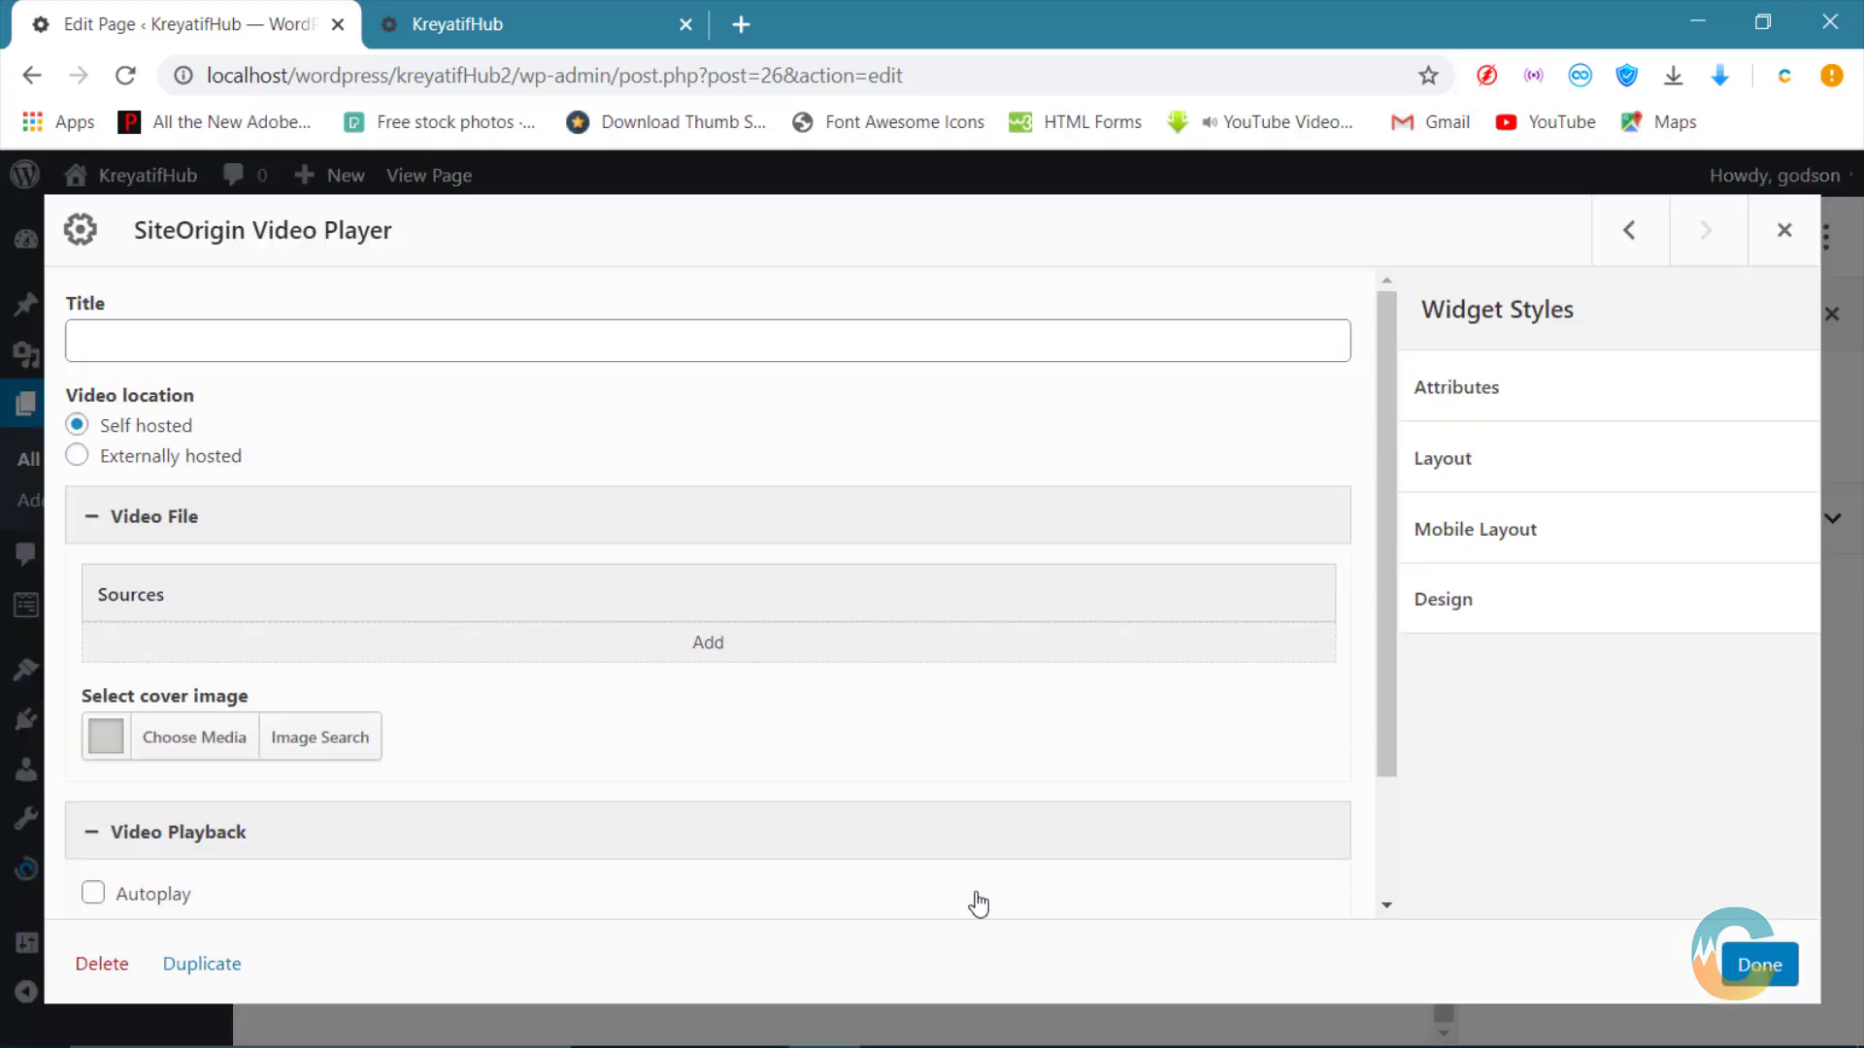
{"action": "left_click", "coordinate": [1766, 225]}
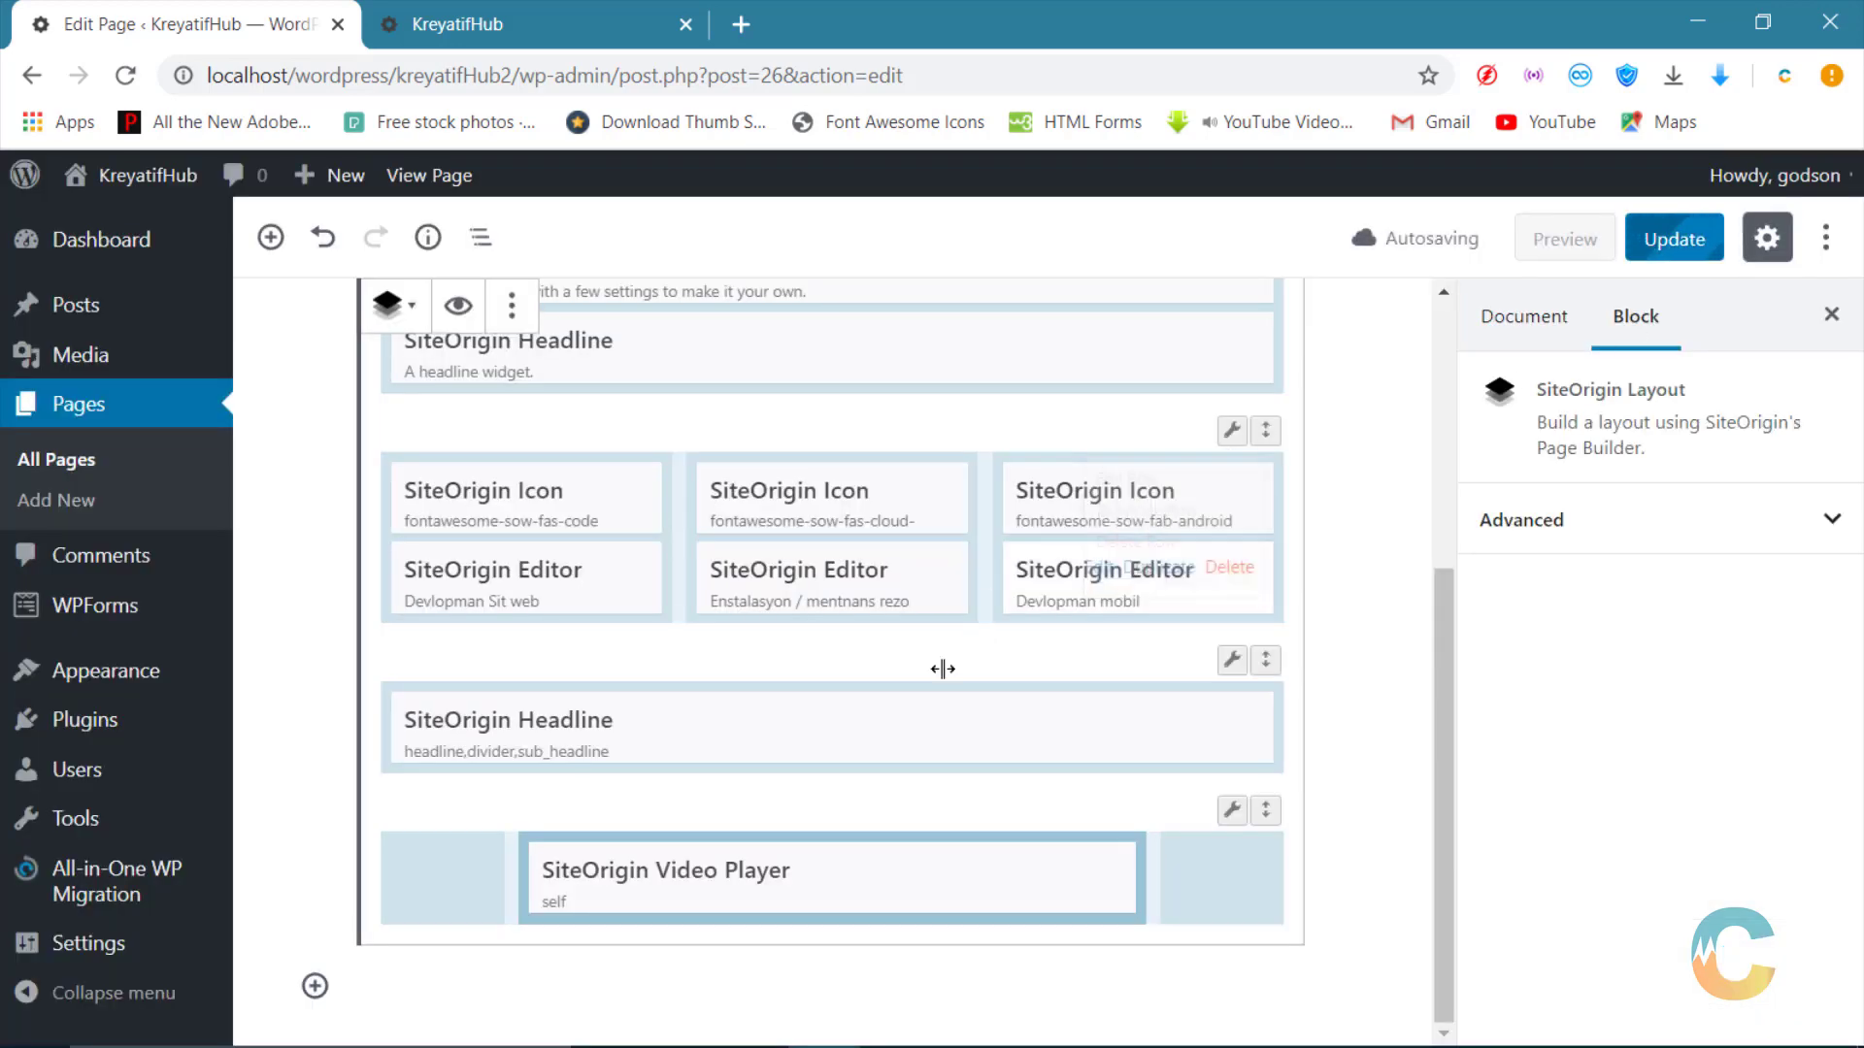
{"action": "left_click", "coordinate": [1672, 250]}
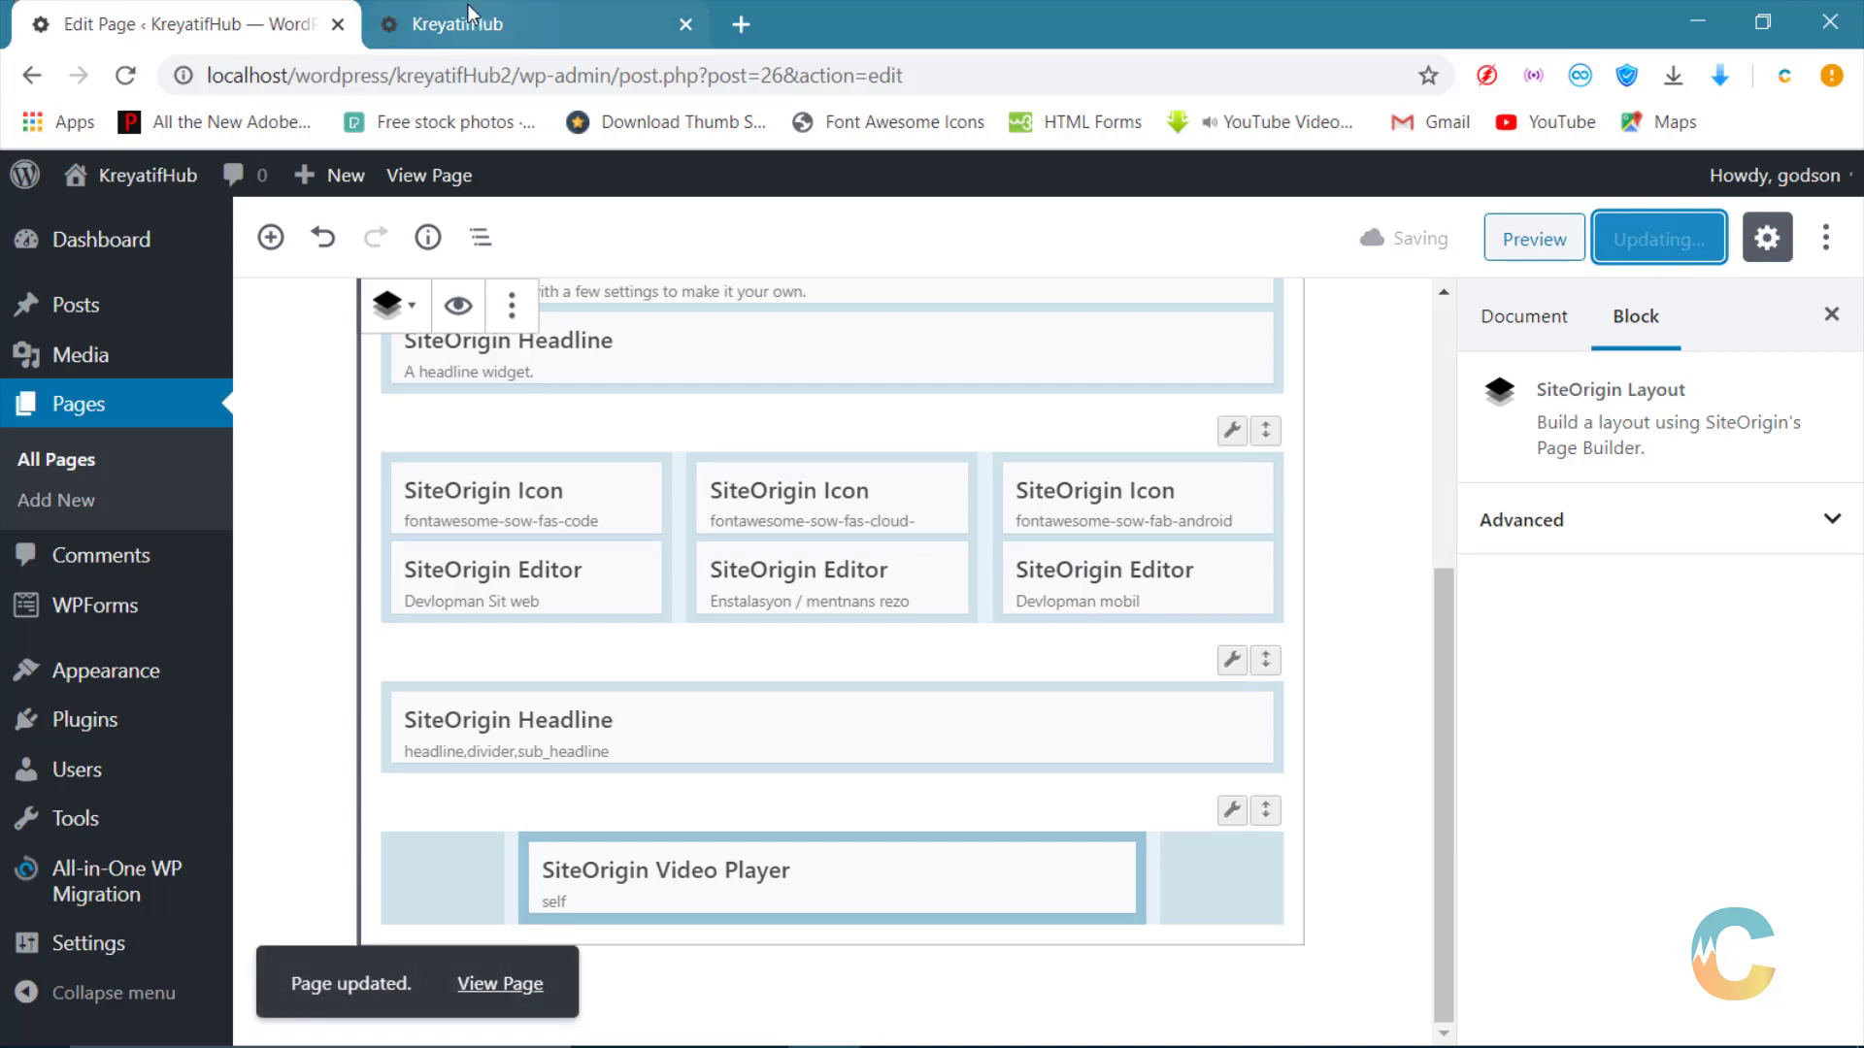
Step: Open the WordPress dashboard in a new browser tab, place that tab first, and open the Media Library there
{"action": "right_click", "coordinate": [91, 260]}
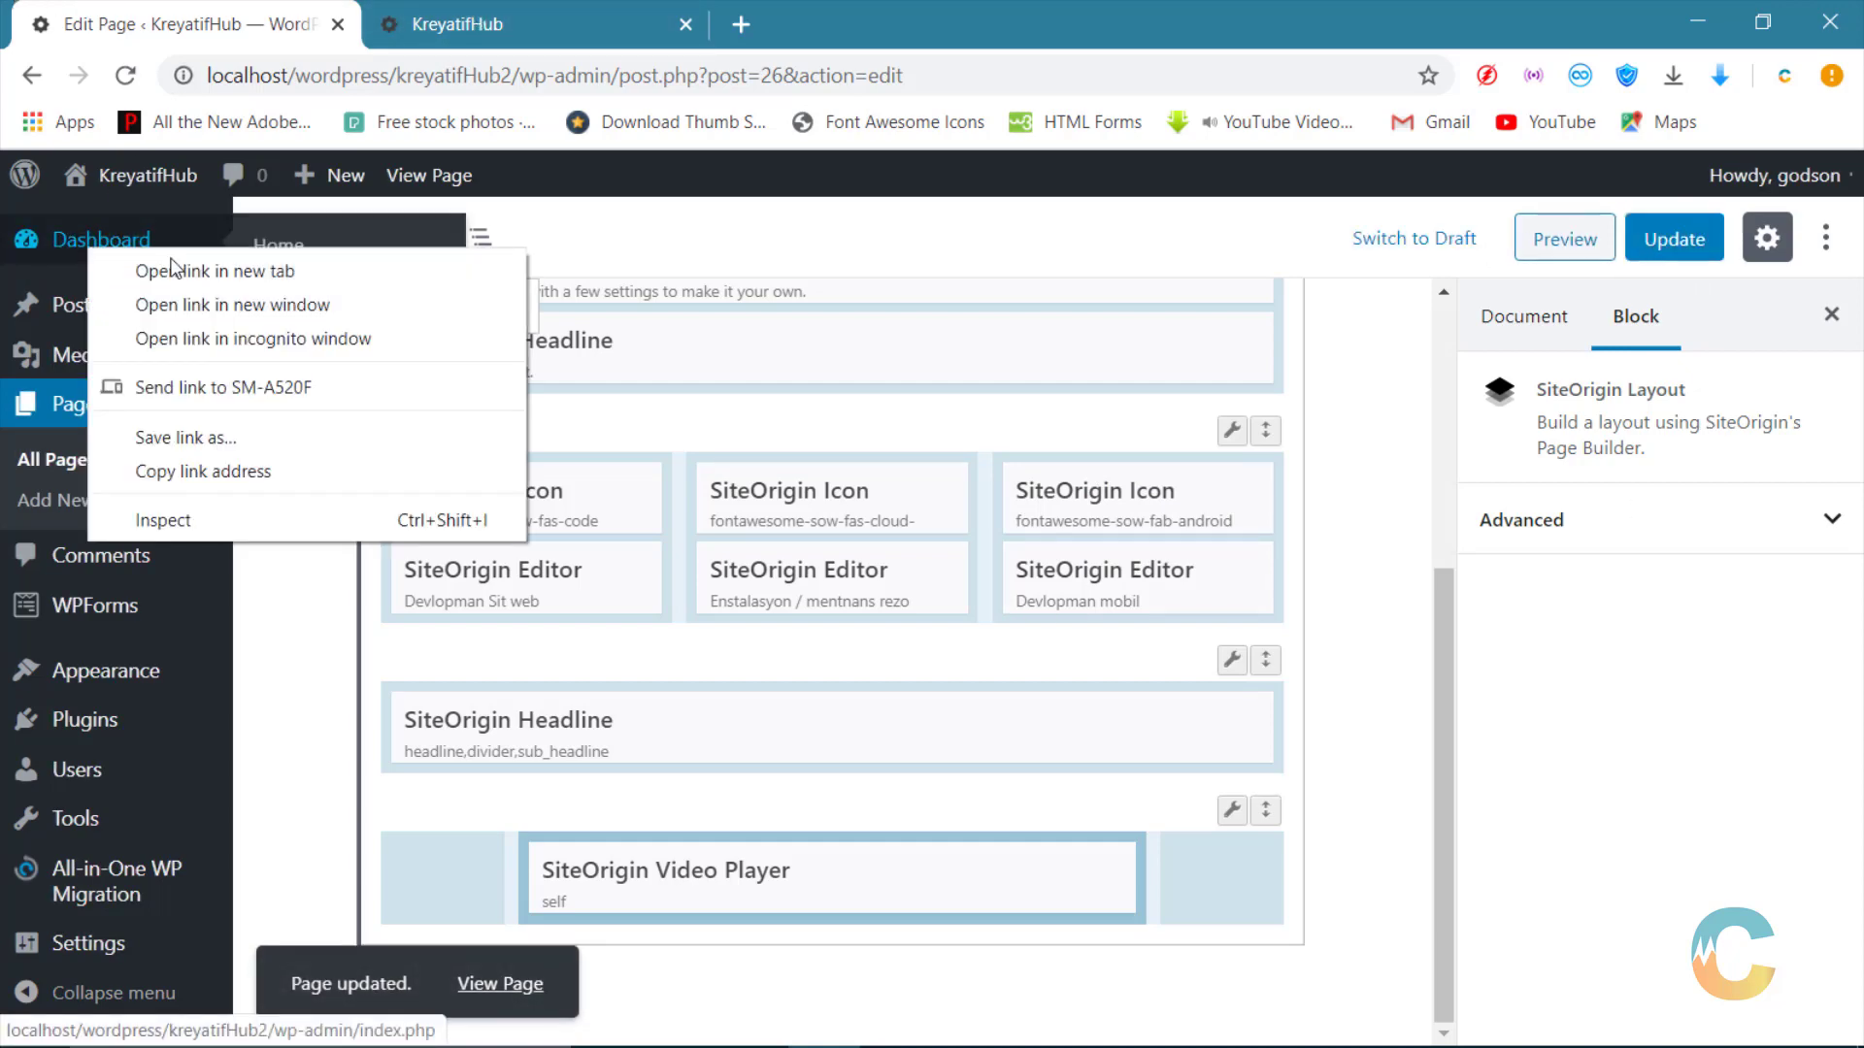
{"action": "left_click", "coordinate": [156, 275]}
{"action": "left_click_drag", "start_coordinate": [825, 24], "coordinate": [60, 100]}
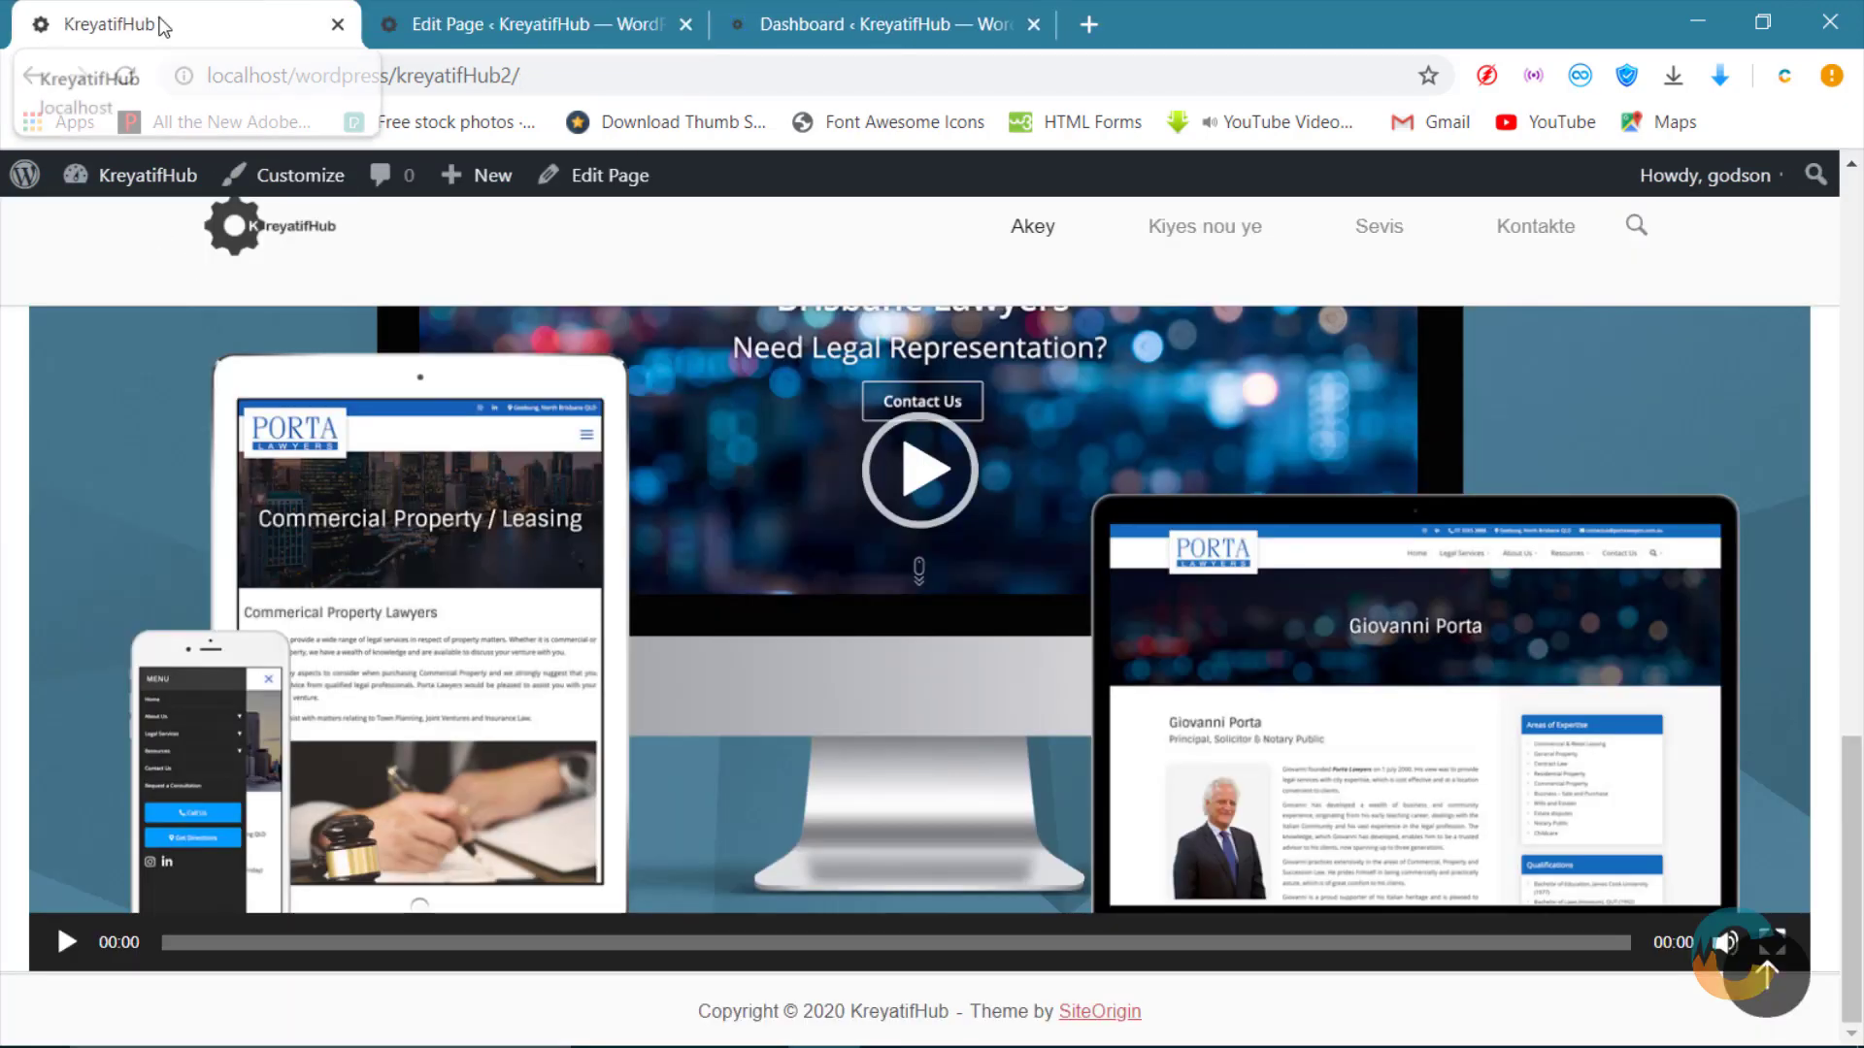
{"action": "left_click_drag", "start_coordinate": [786, 25], "coordinate": [175, 21]}
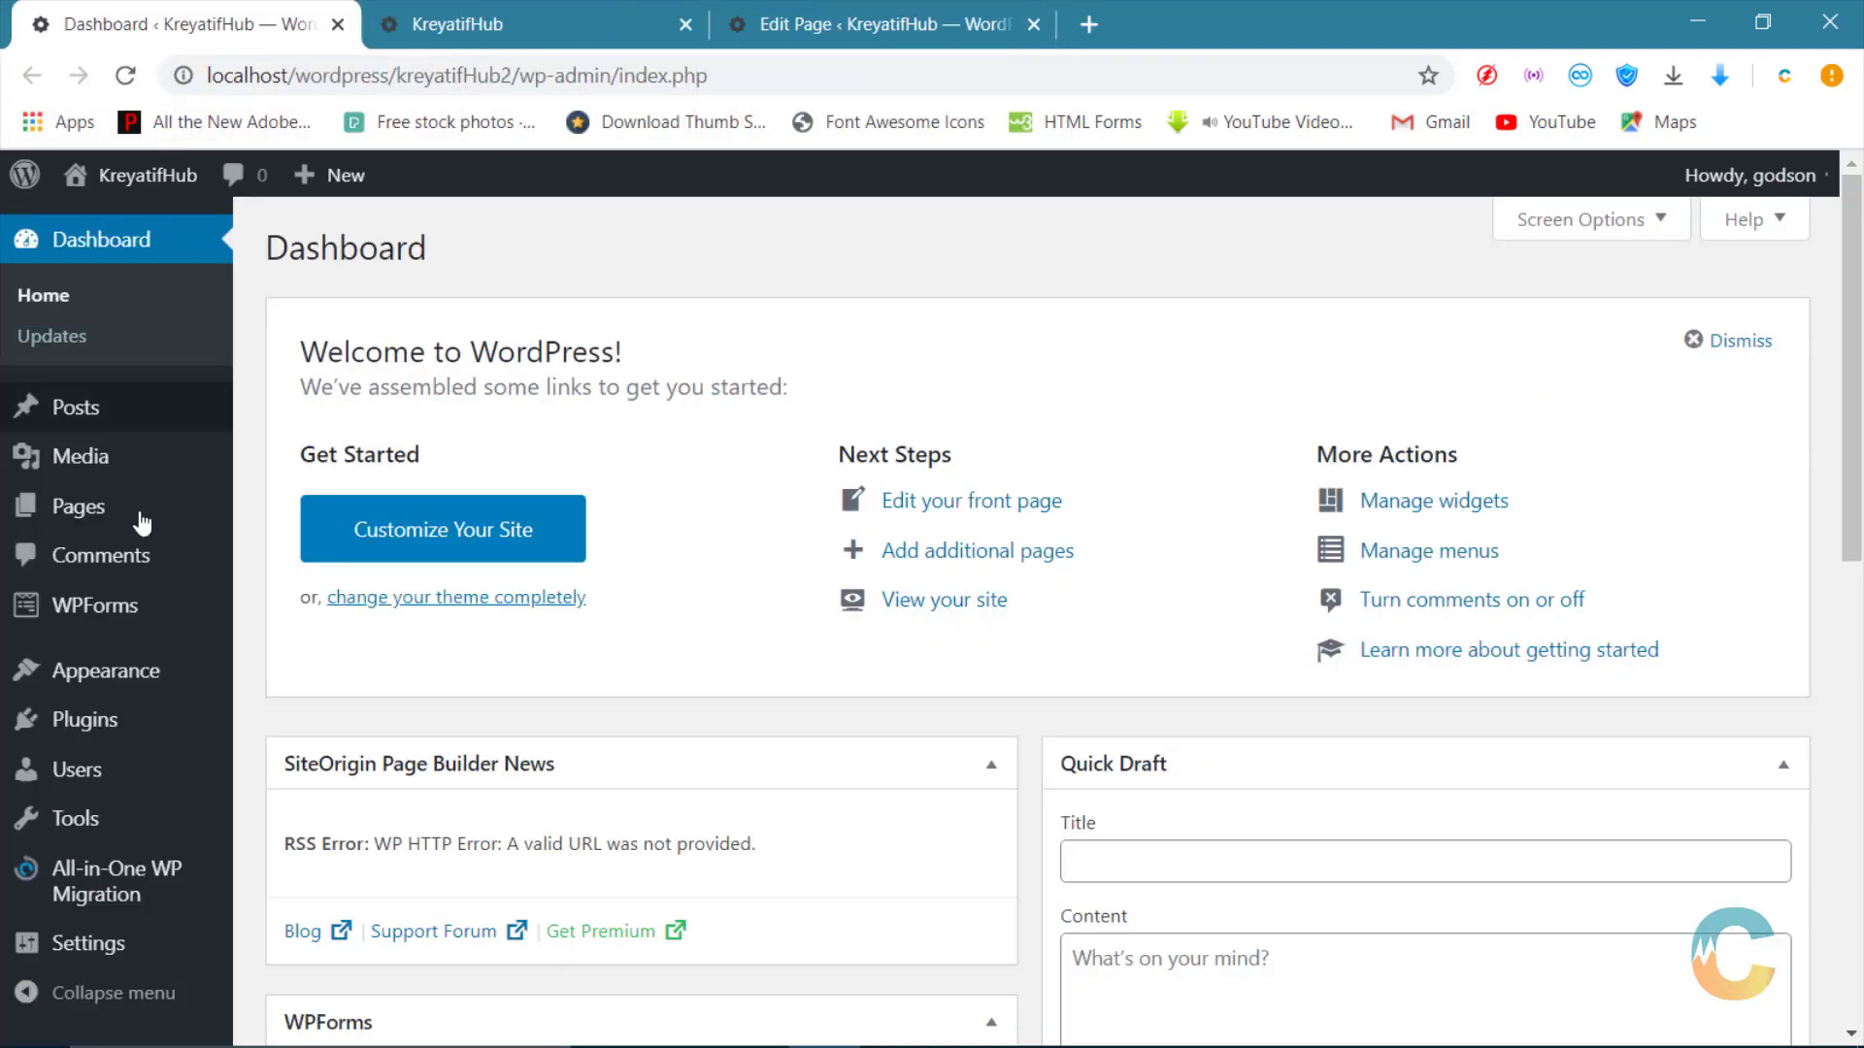
{"action": "left_click", "coordinate": [209, 464]}
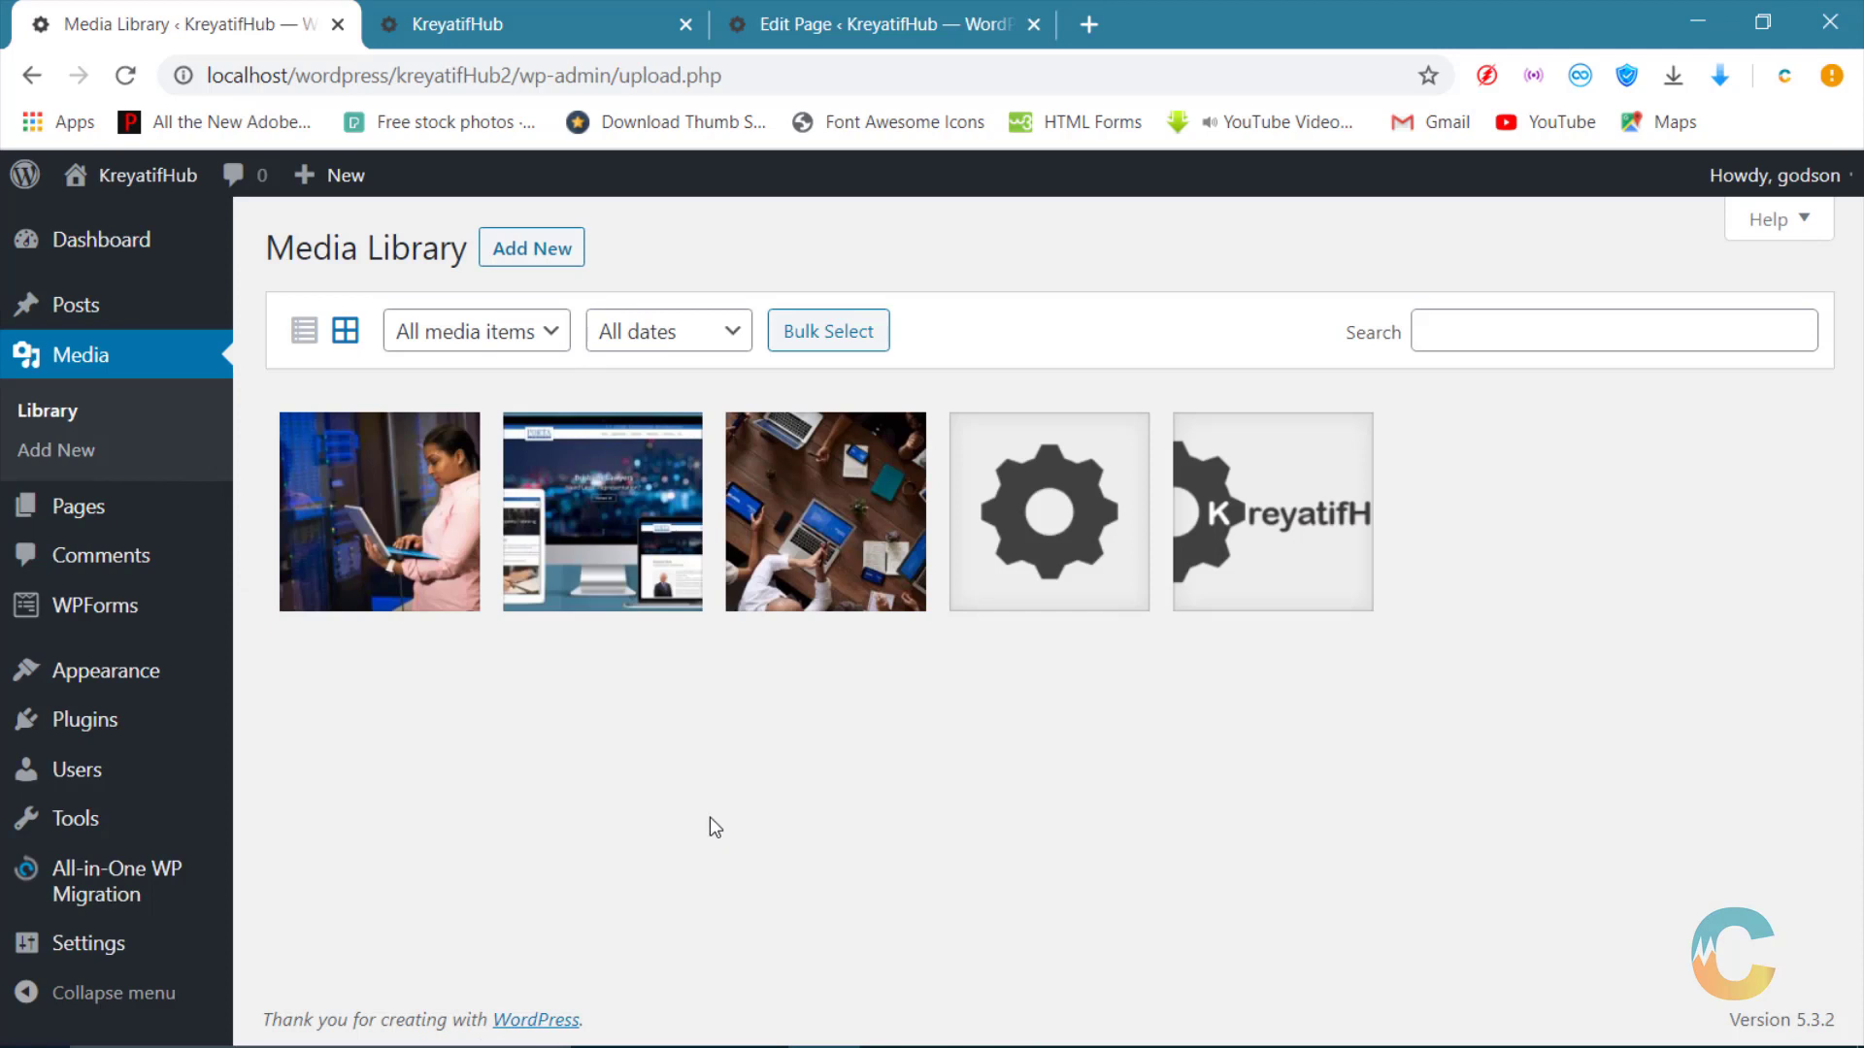
Step: Upload the image apple-office-internet-ipad-38544 from Pictures > Saved Pictures > Stock IMG to the Media Library
{"action": "left_click", "coordinate": [524, 254]}
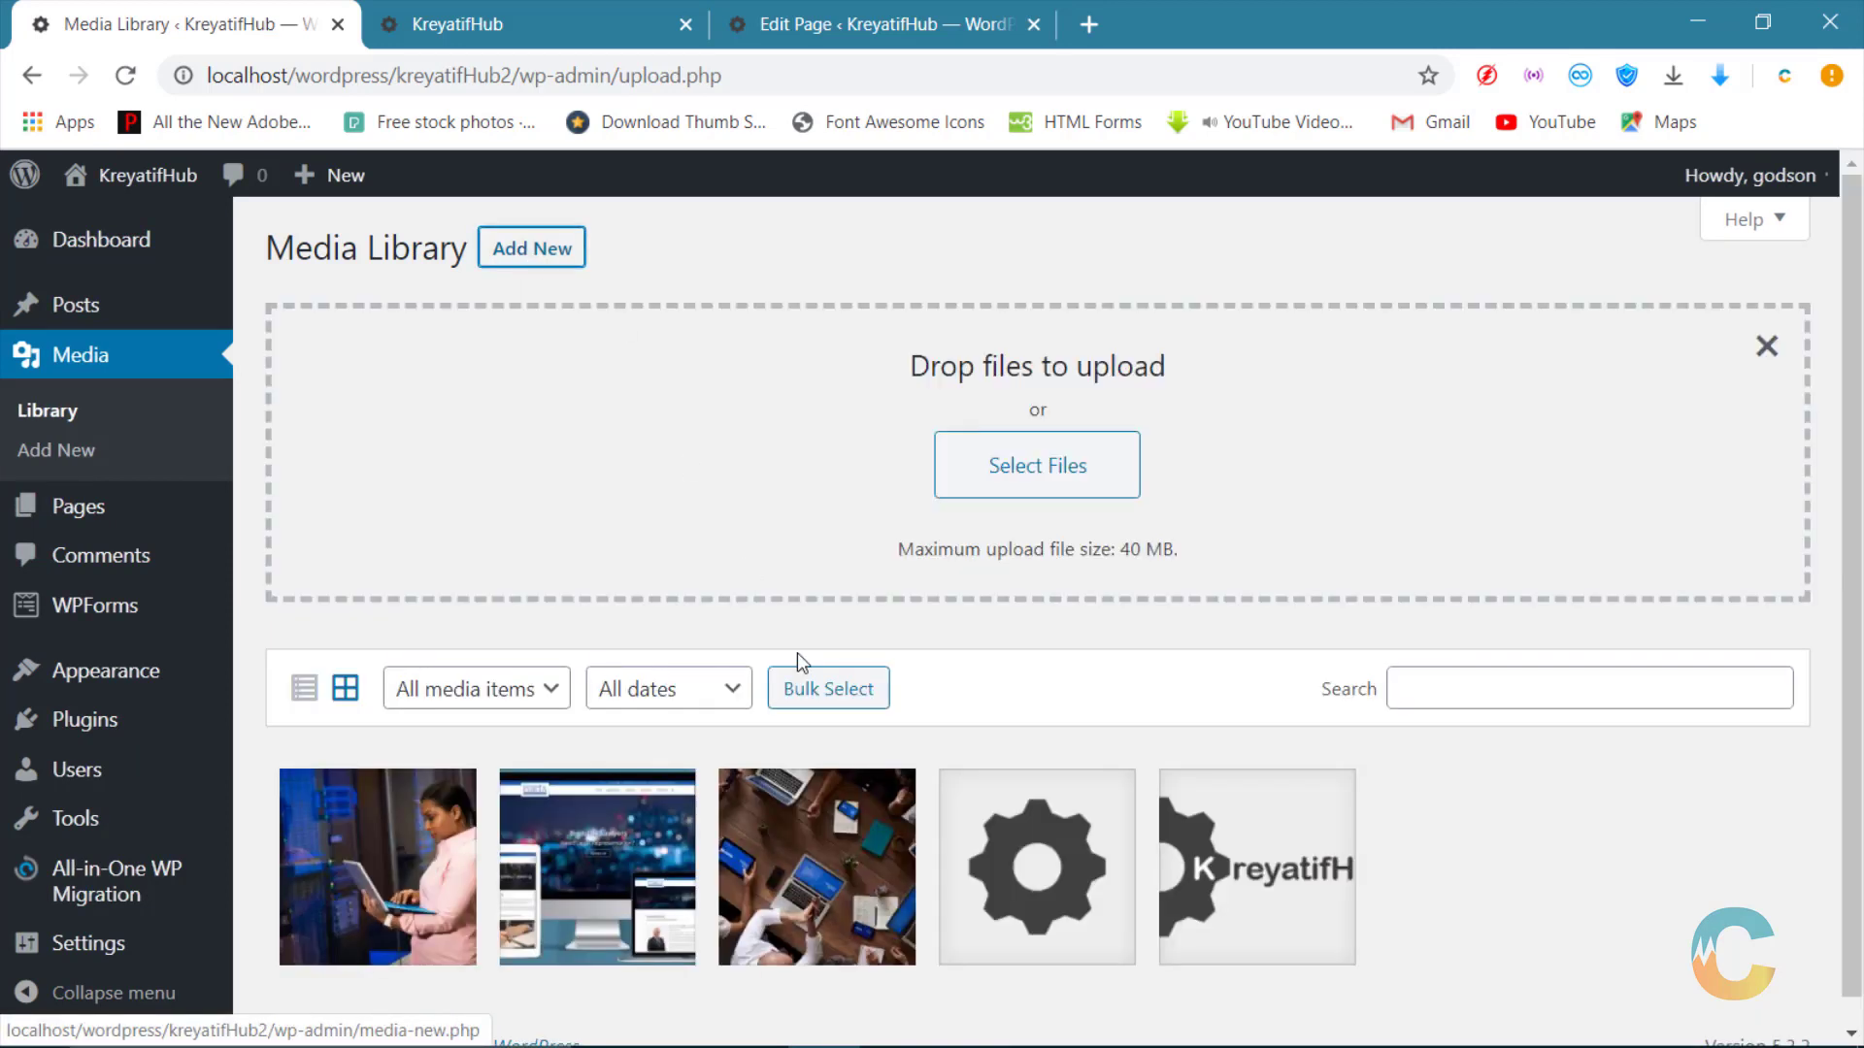
{"action": "left_click", "coordinate": [1028, 486]}
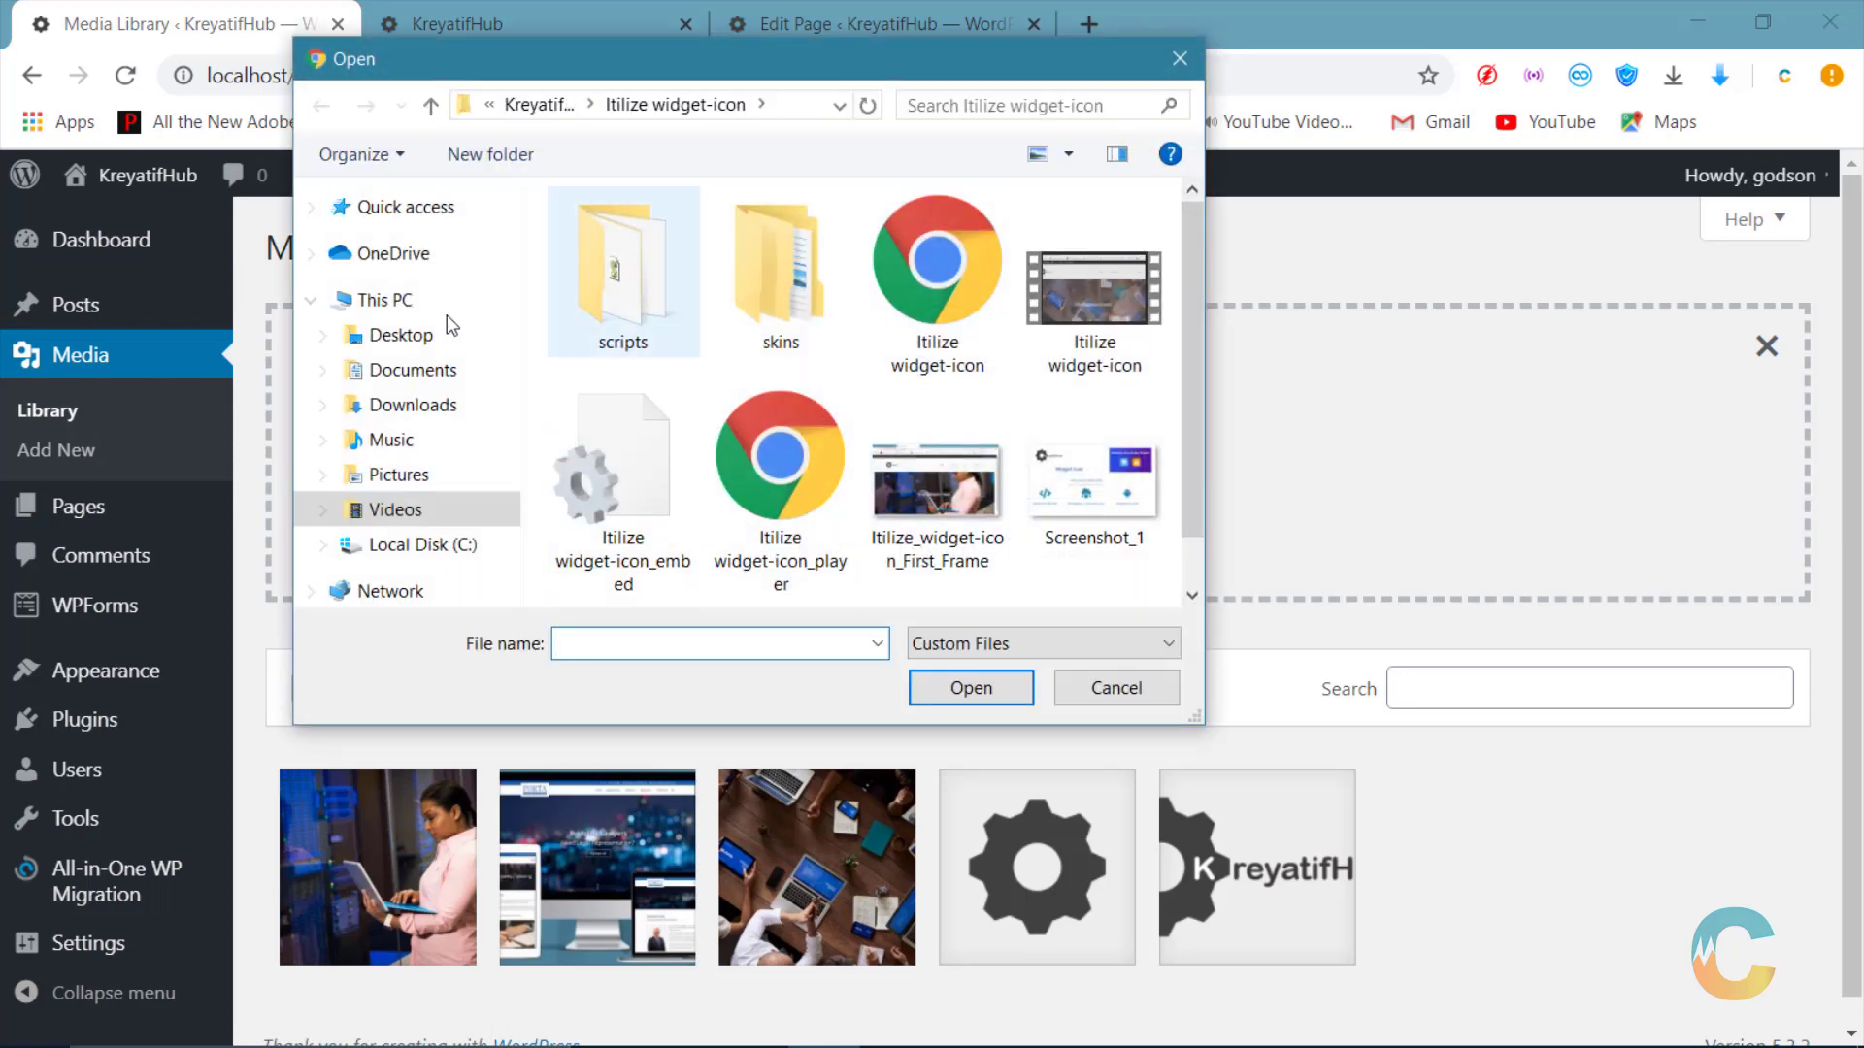
{"action": "left_click", "coordinate": [417, 474]}
{"action": "double_click", "coordinate": [788, 281]}
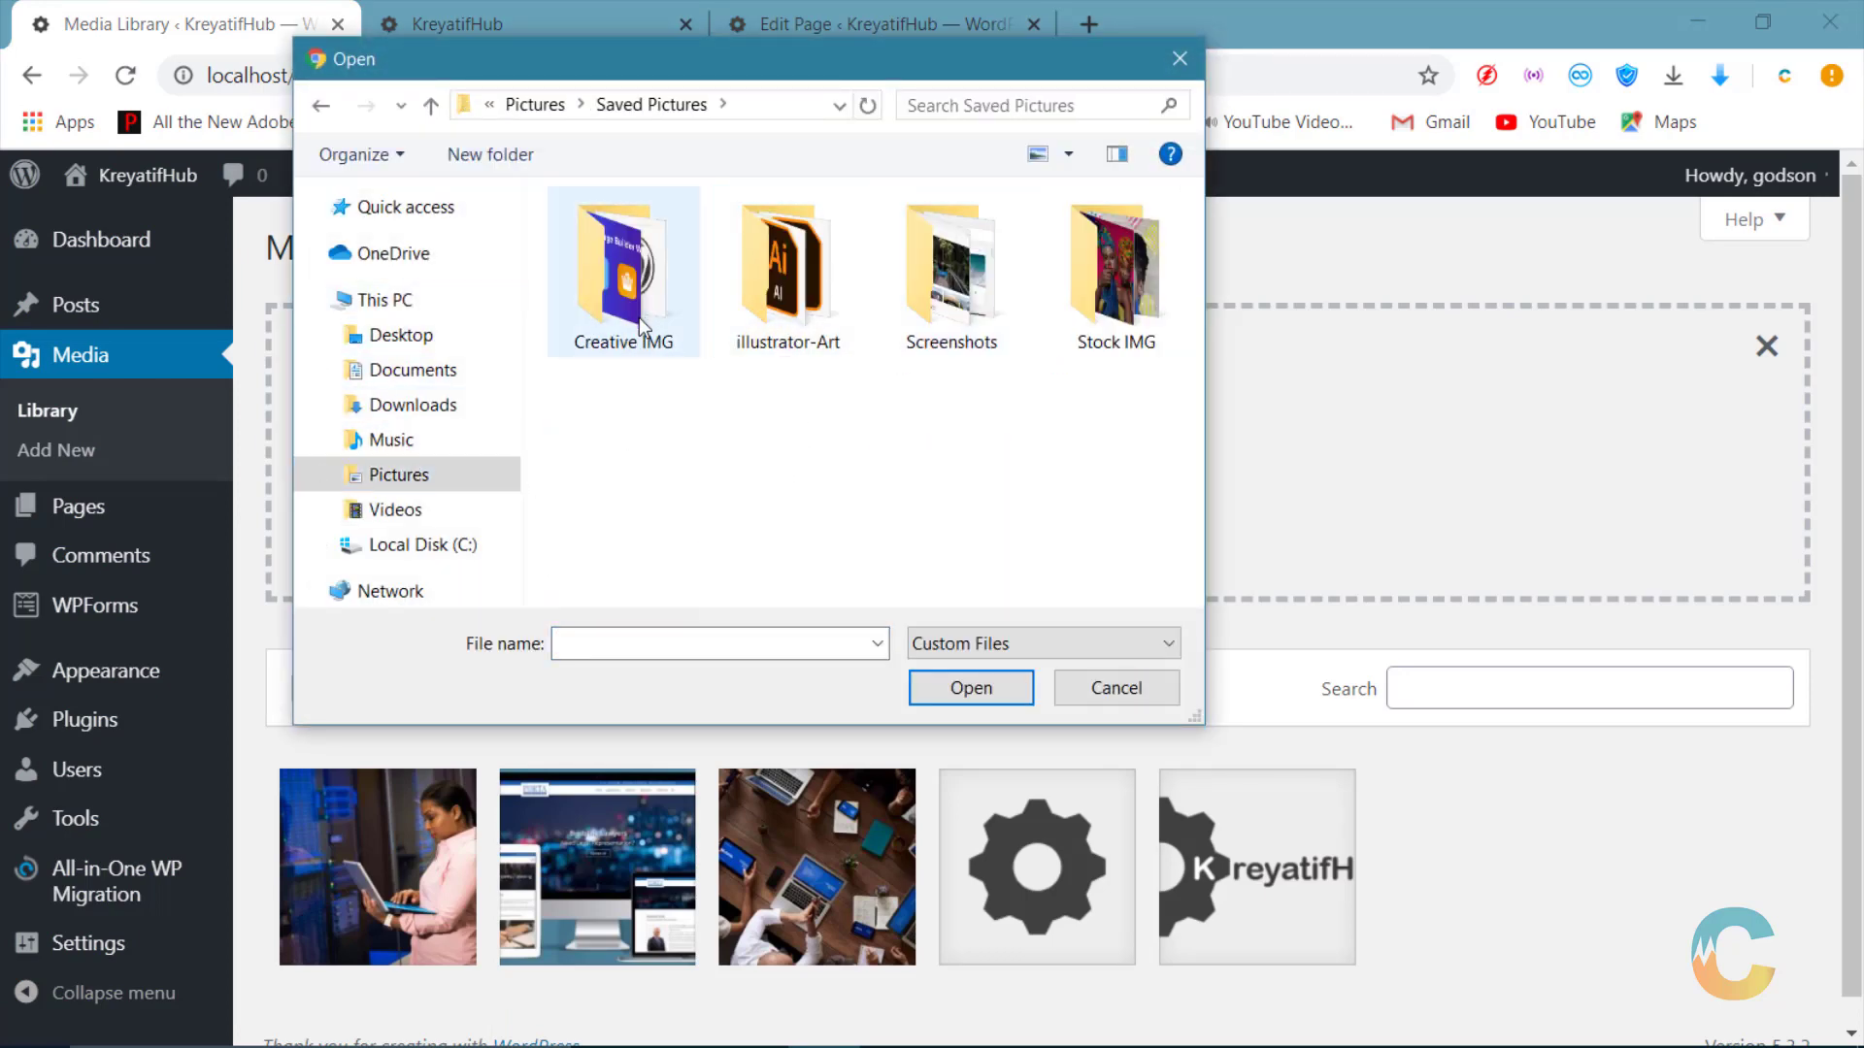
{"action": "double_click", "coordinate": [1085, 316]}
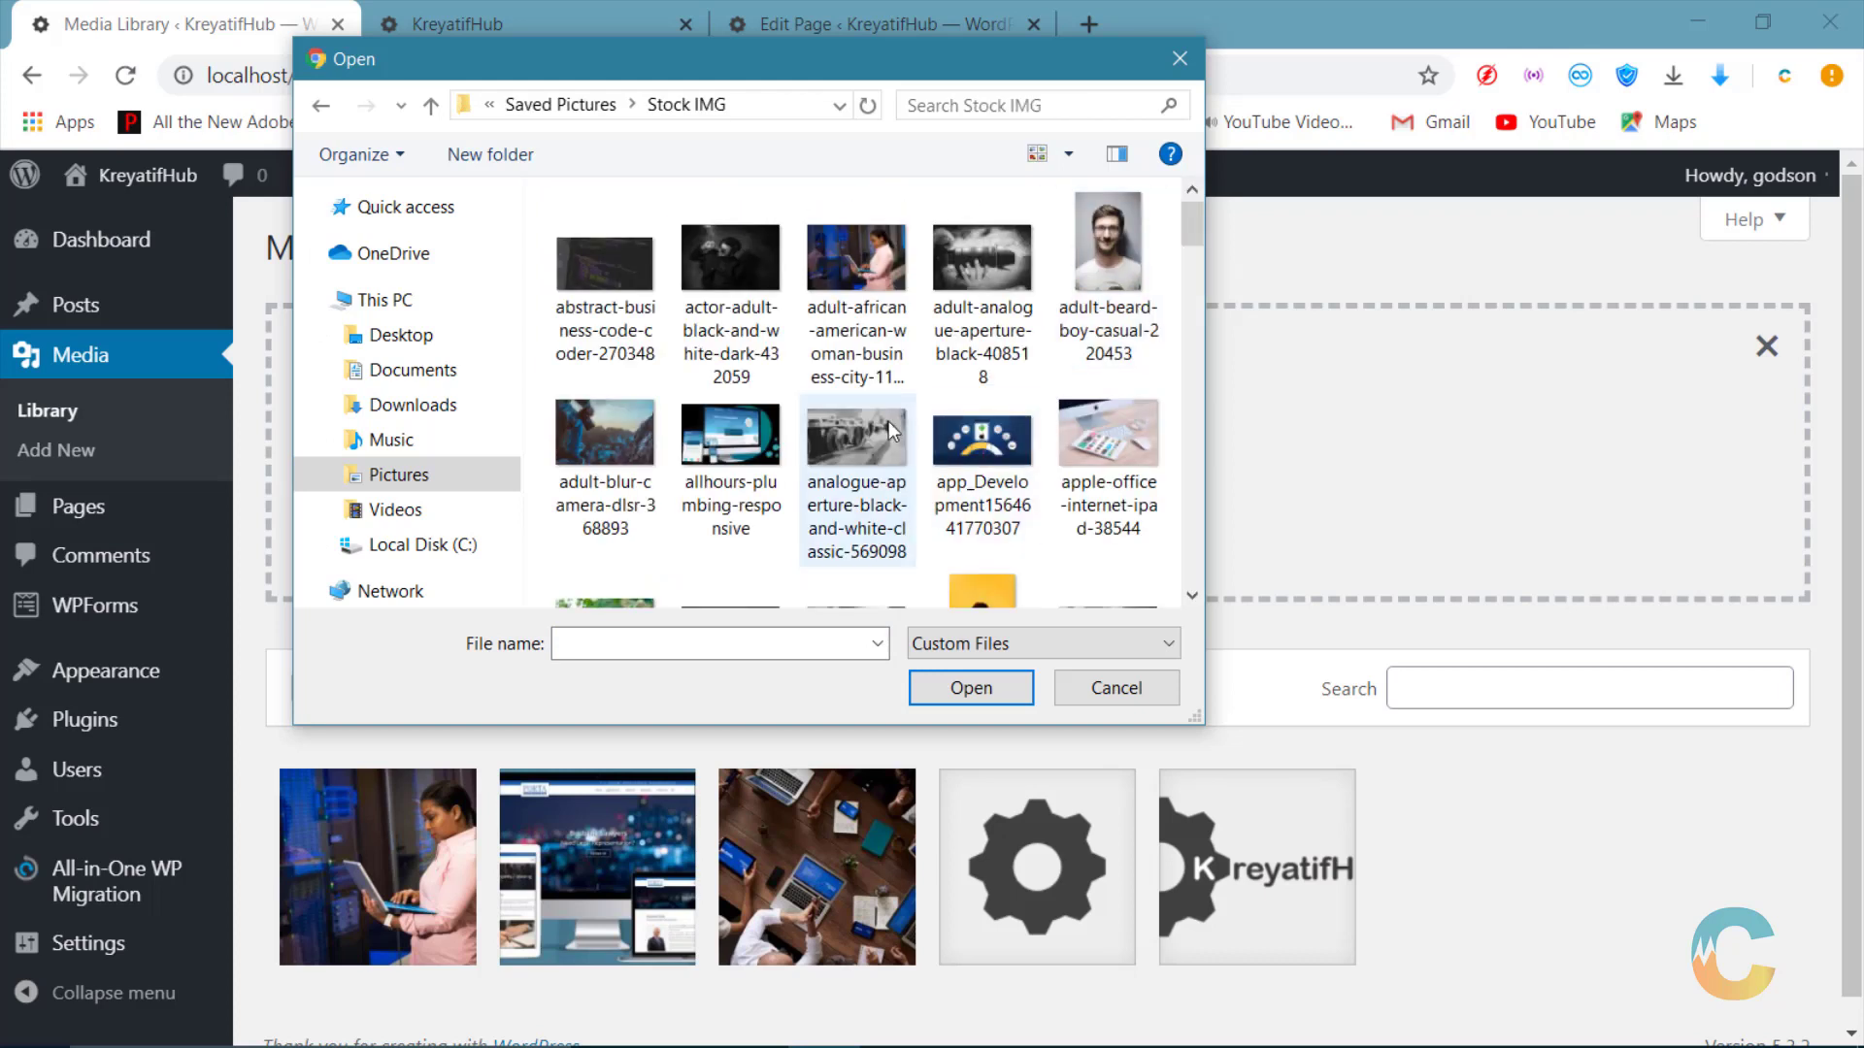
{"action": "left_click", "coordinate": [1108, 447]}
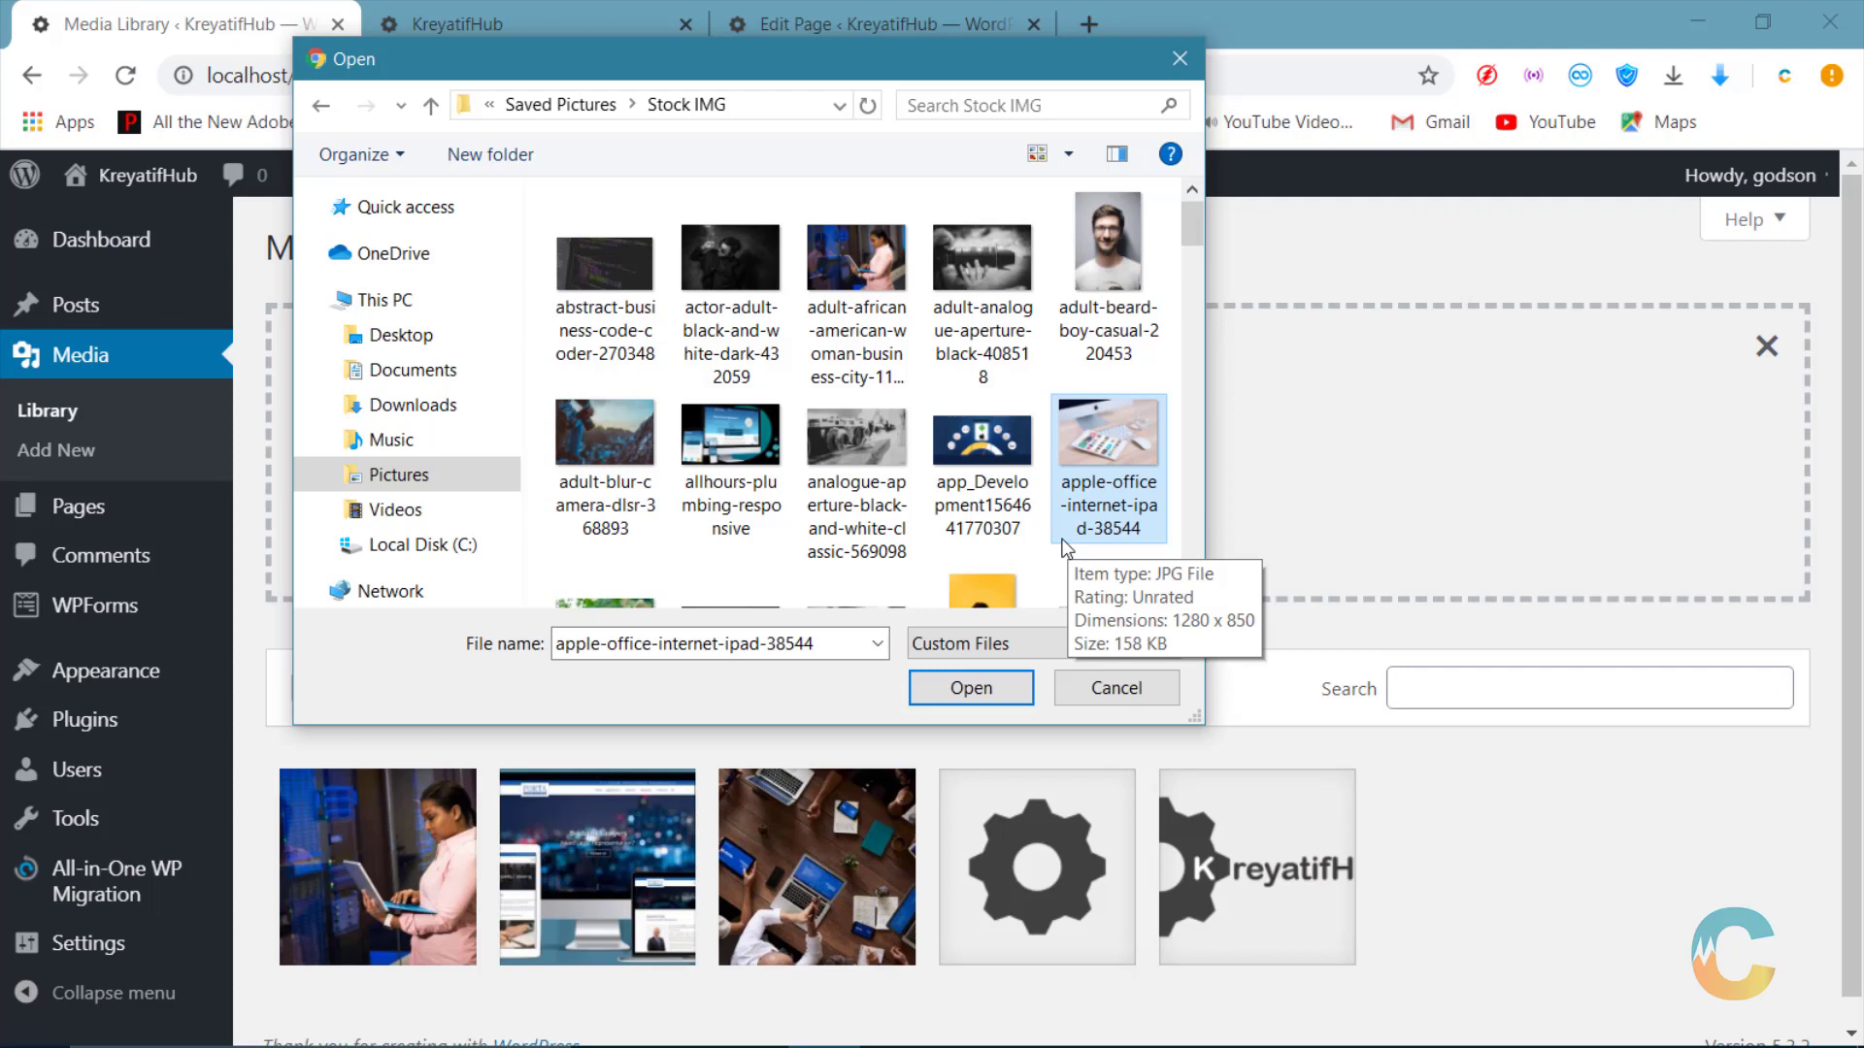
{"action": "left_click", "coordinate": [975, 686]}
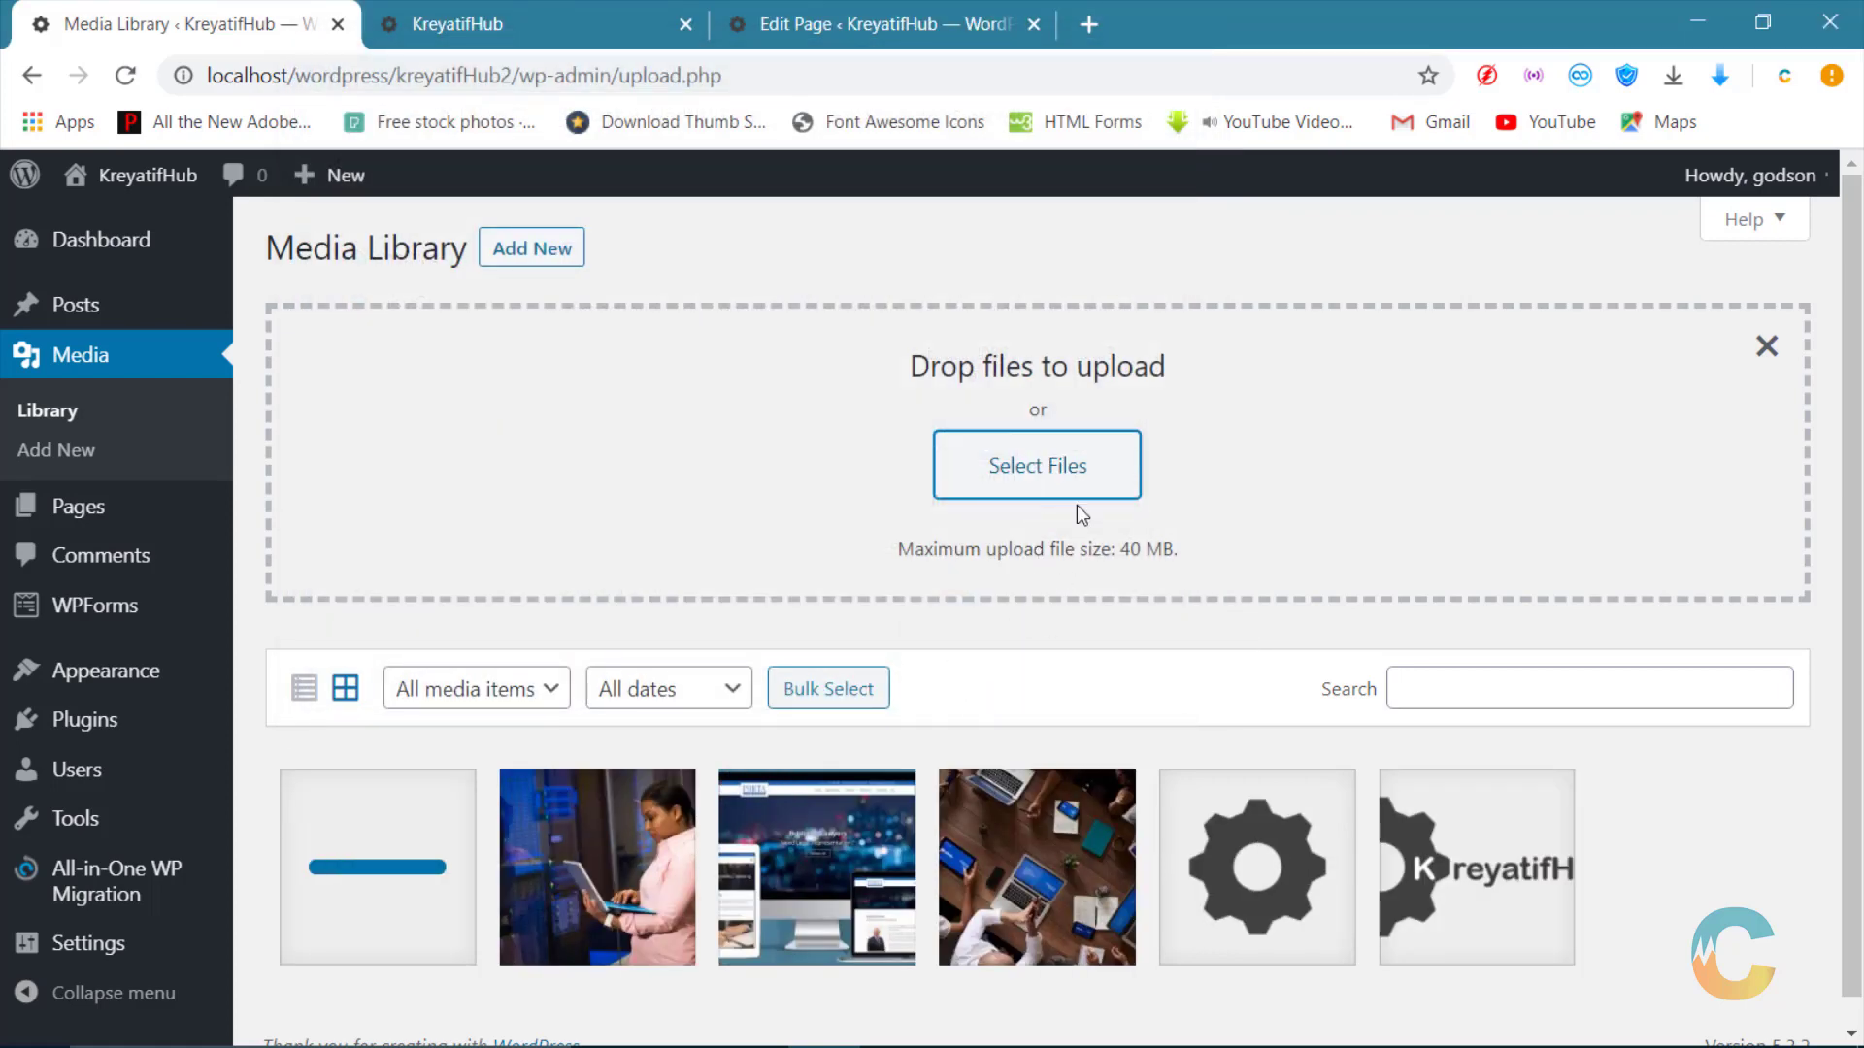
Step: Upload the video KreyatifHub_s01 from the Fichiers folder under Videos > MyCourses > Wordpress Courses > Free ones > KreyatifHub to the Media Library
{"action": "left_click", "coordinate": [1053, 467]}
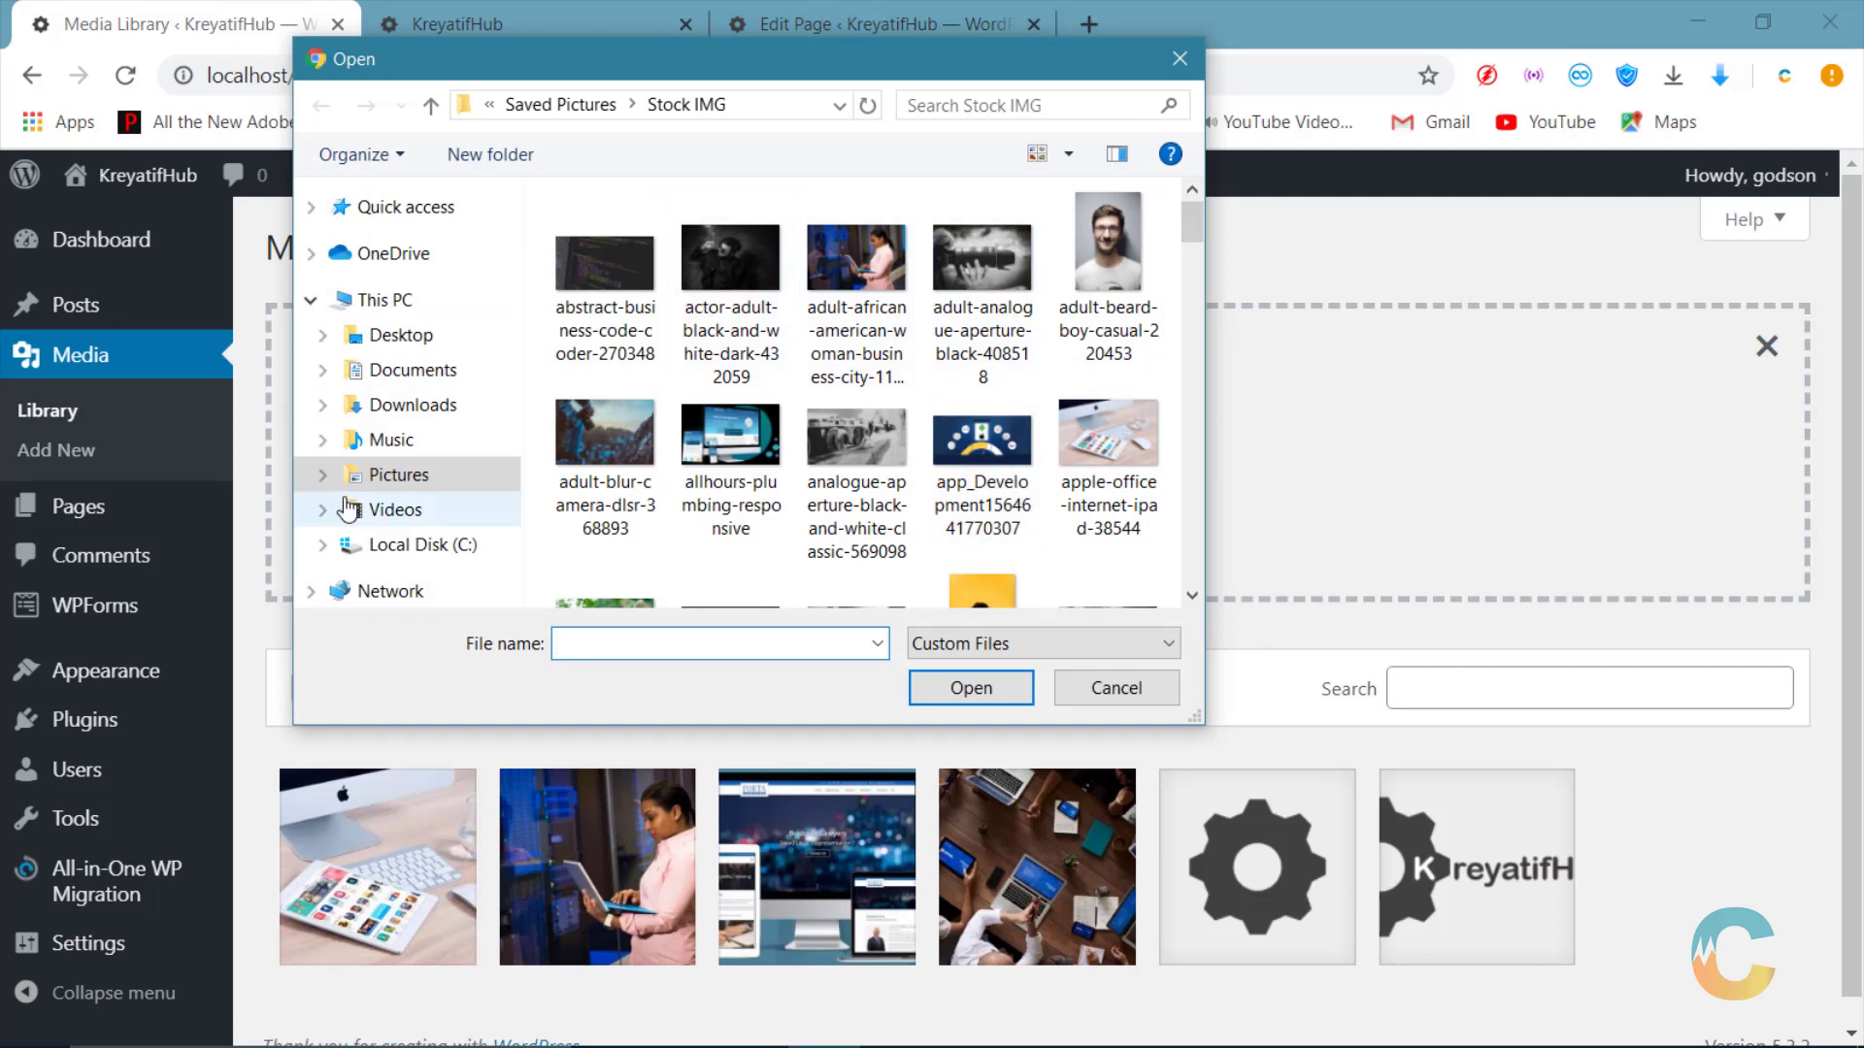
{"action": "left_click", "coordinate": [349, 509]}
{"action": "double_click", "coordinate": [908, 309]}
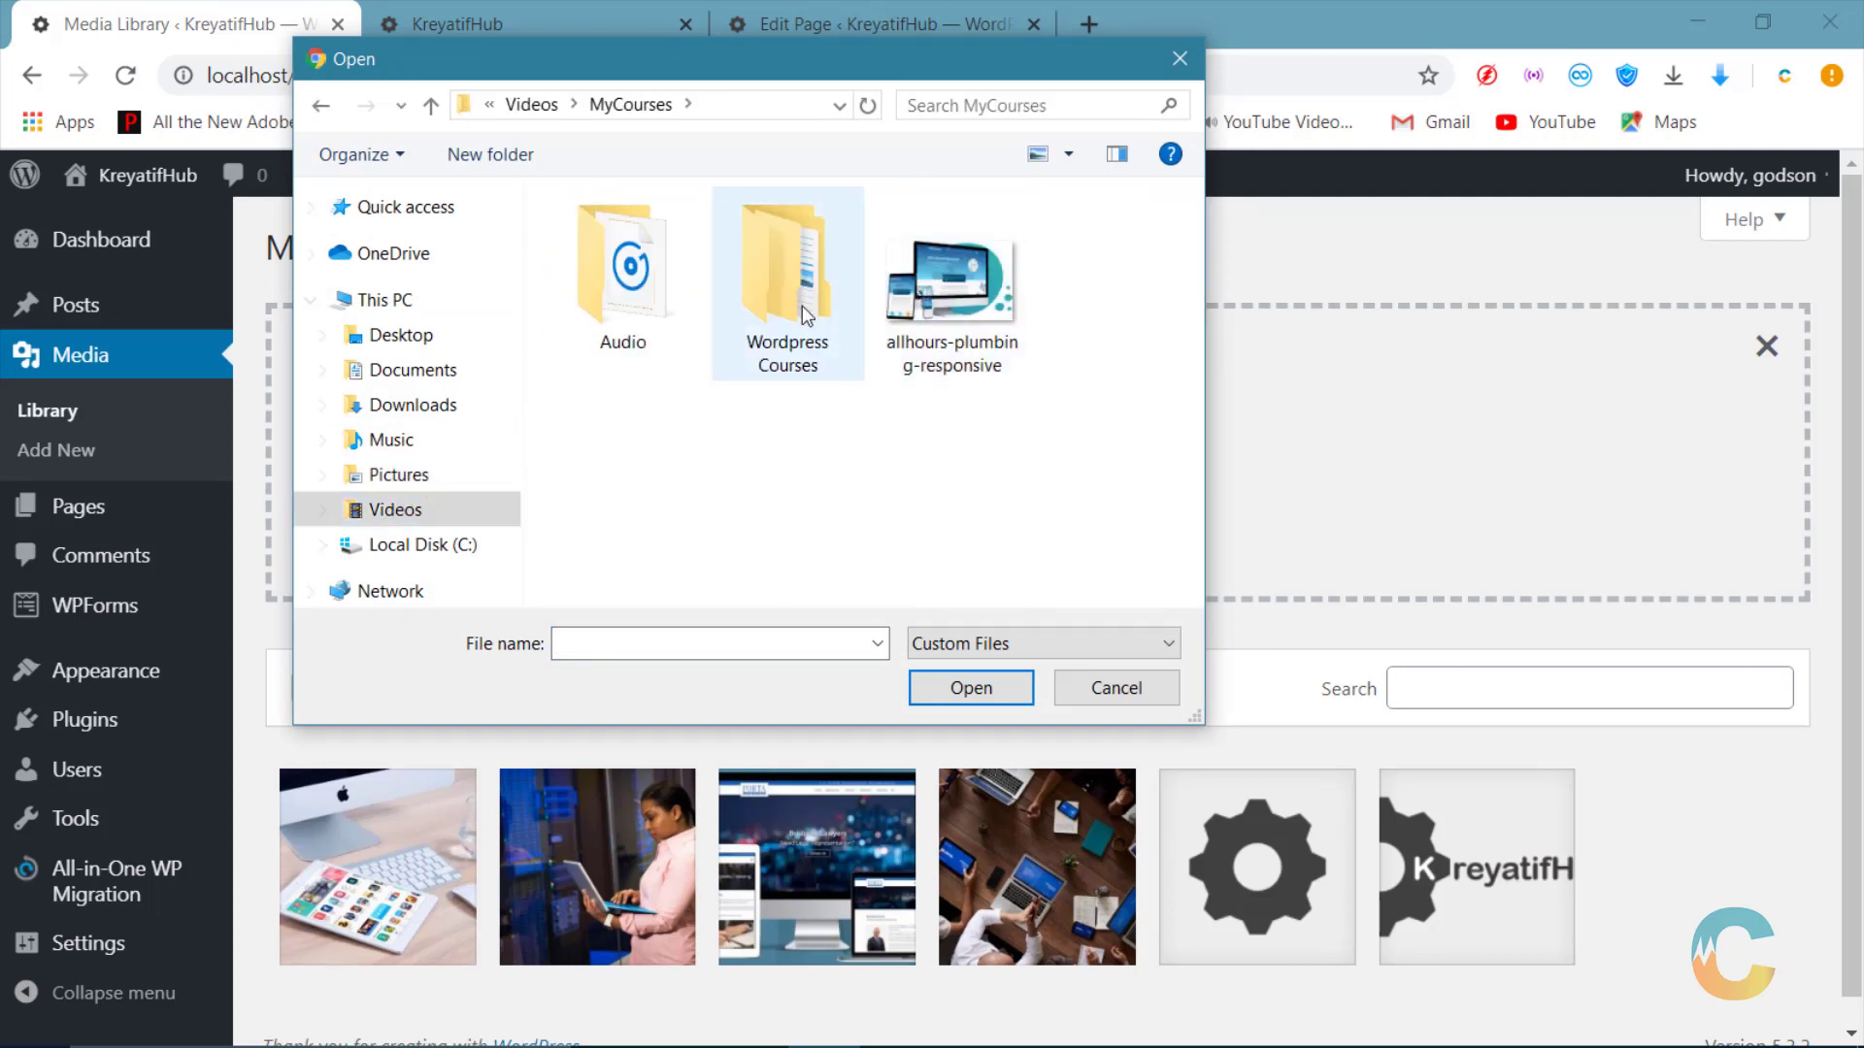
{"action": "double_click", "coordinate": [803, 312]}
{"action": "double_click", "coordinate": [615, 271]}
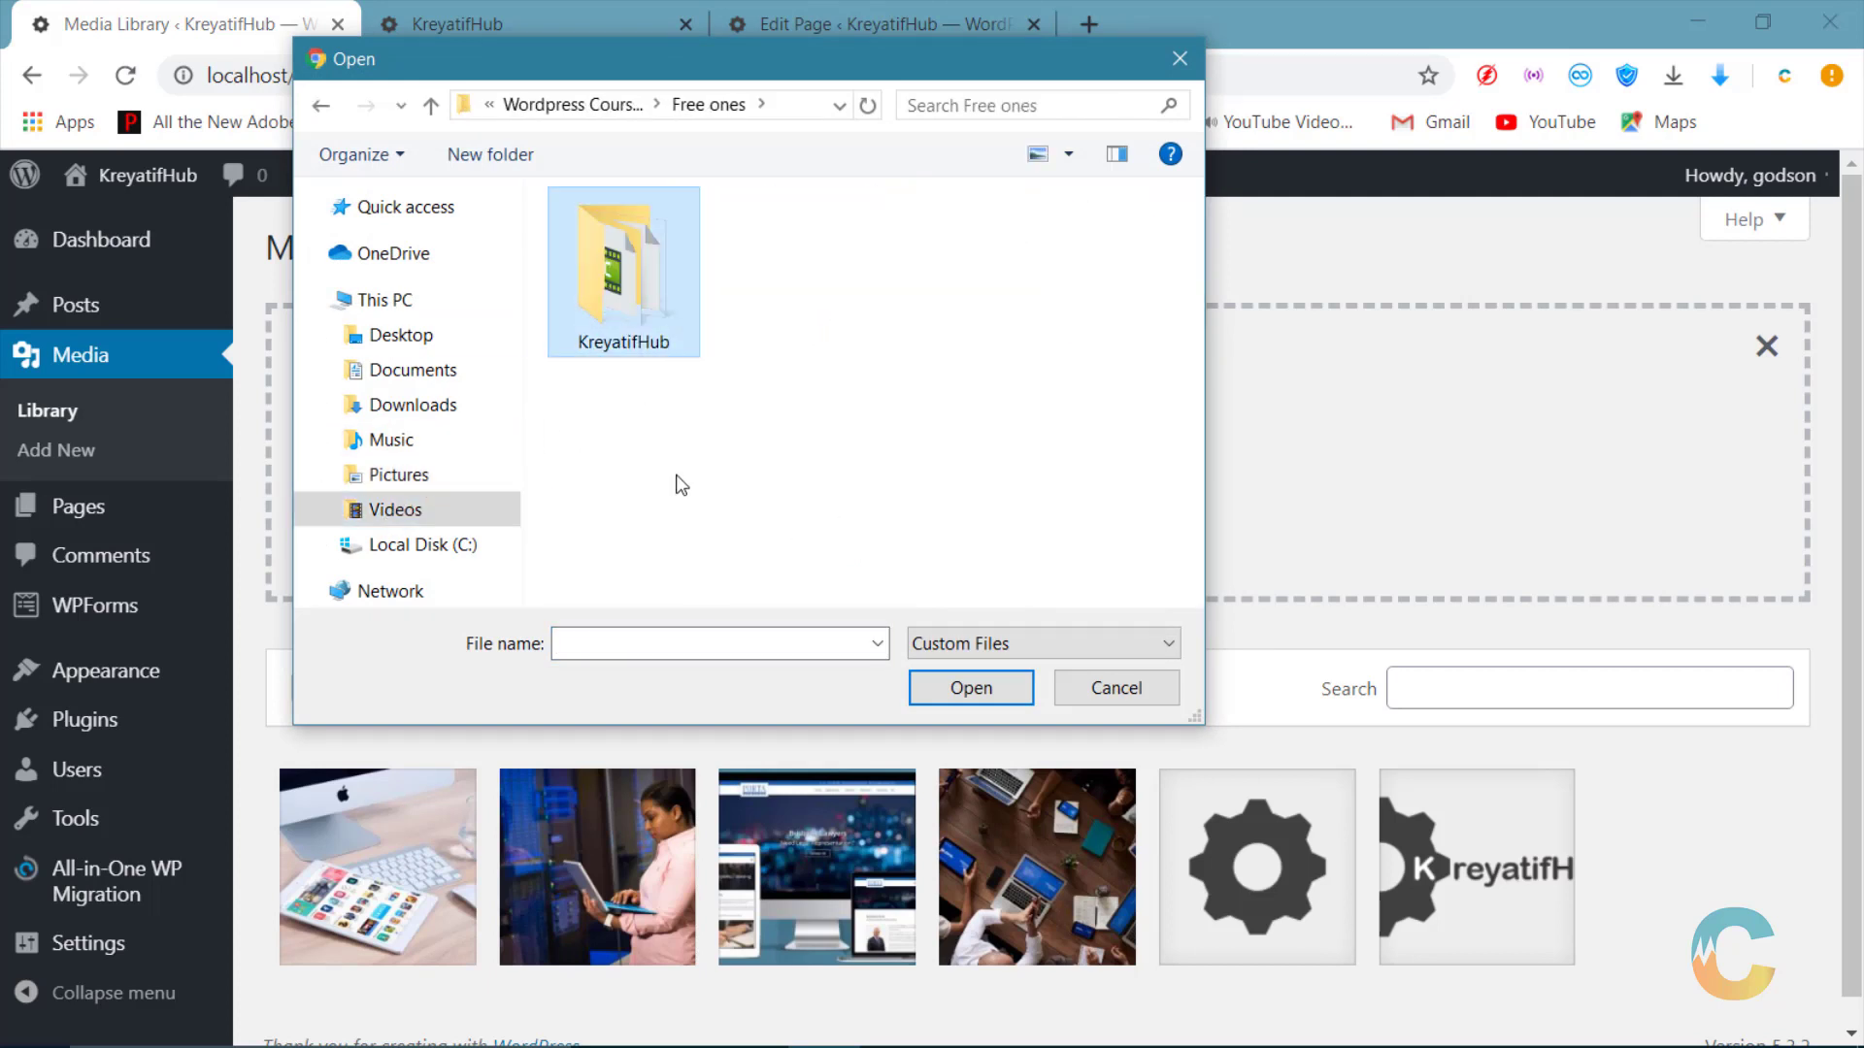
{"action": "key", "text": "Return"}
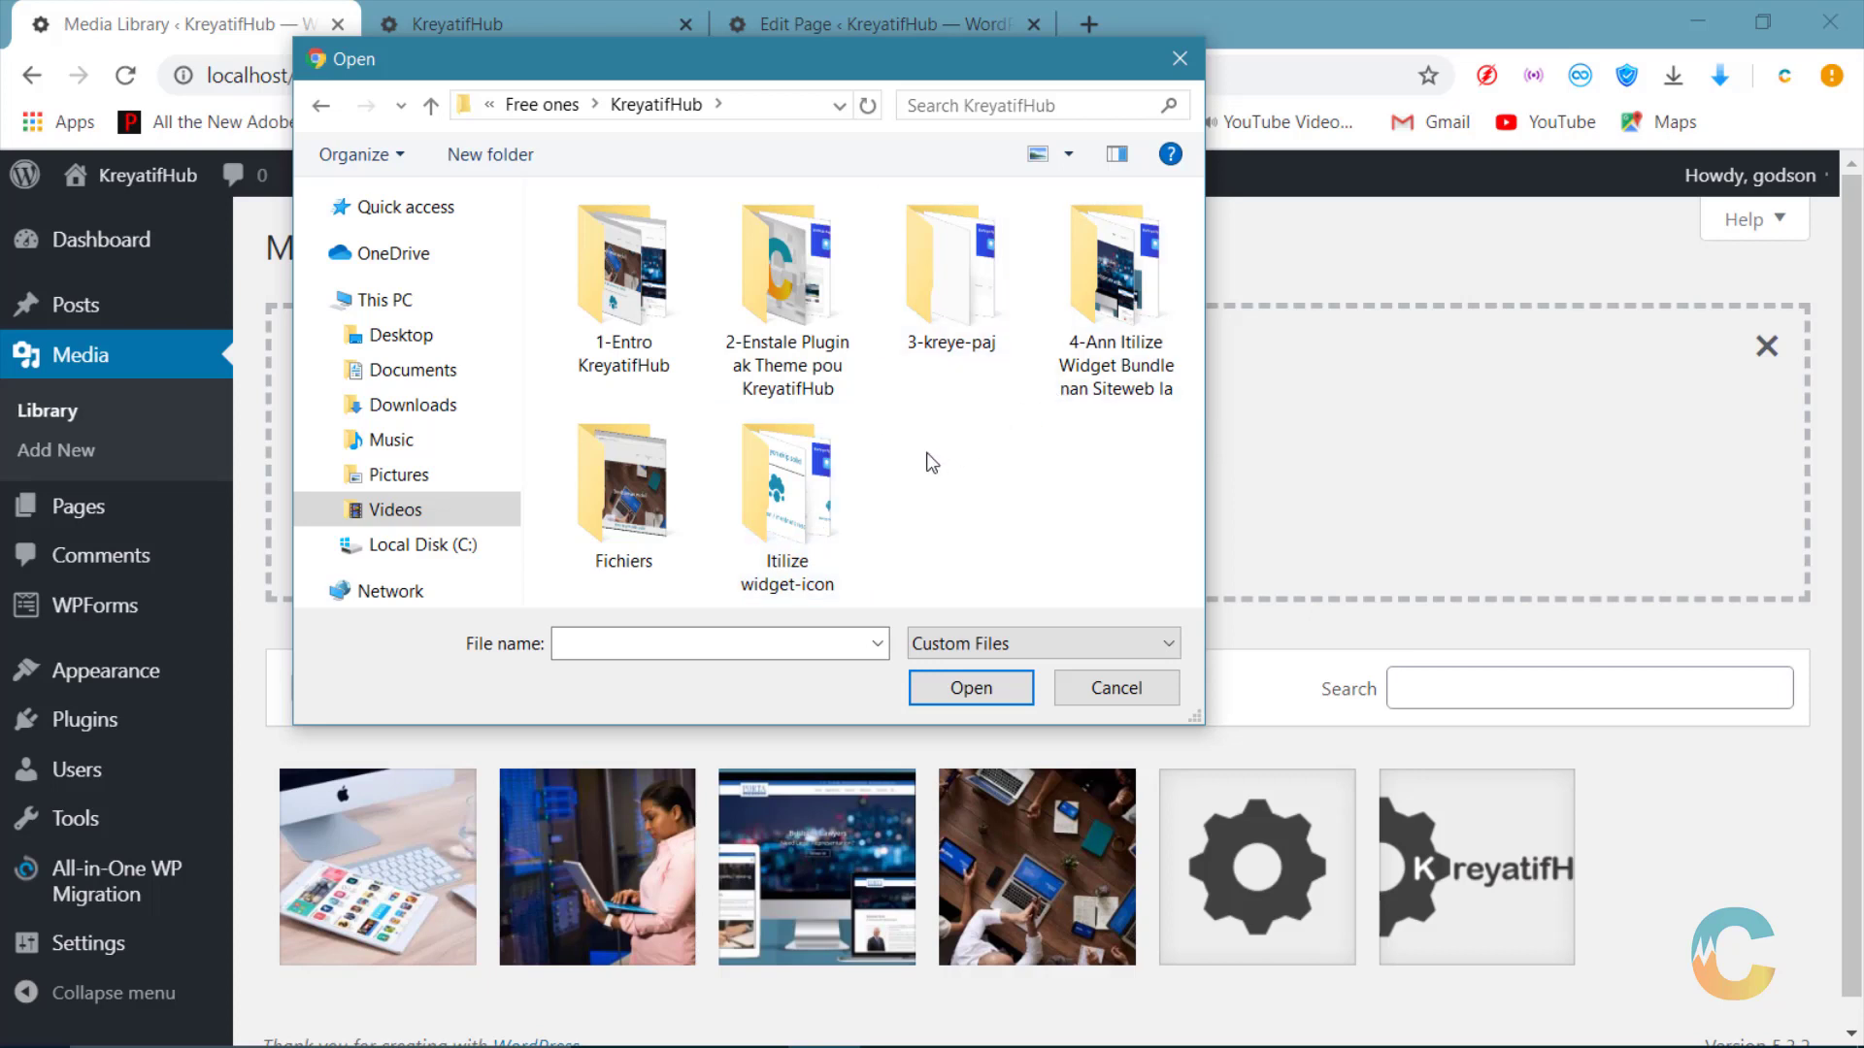
{"action": "double_click", "coordinate": [633, 499]}
{"action": "left_click", "coordinate": [680, 277]}
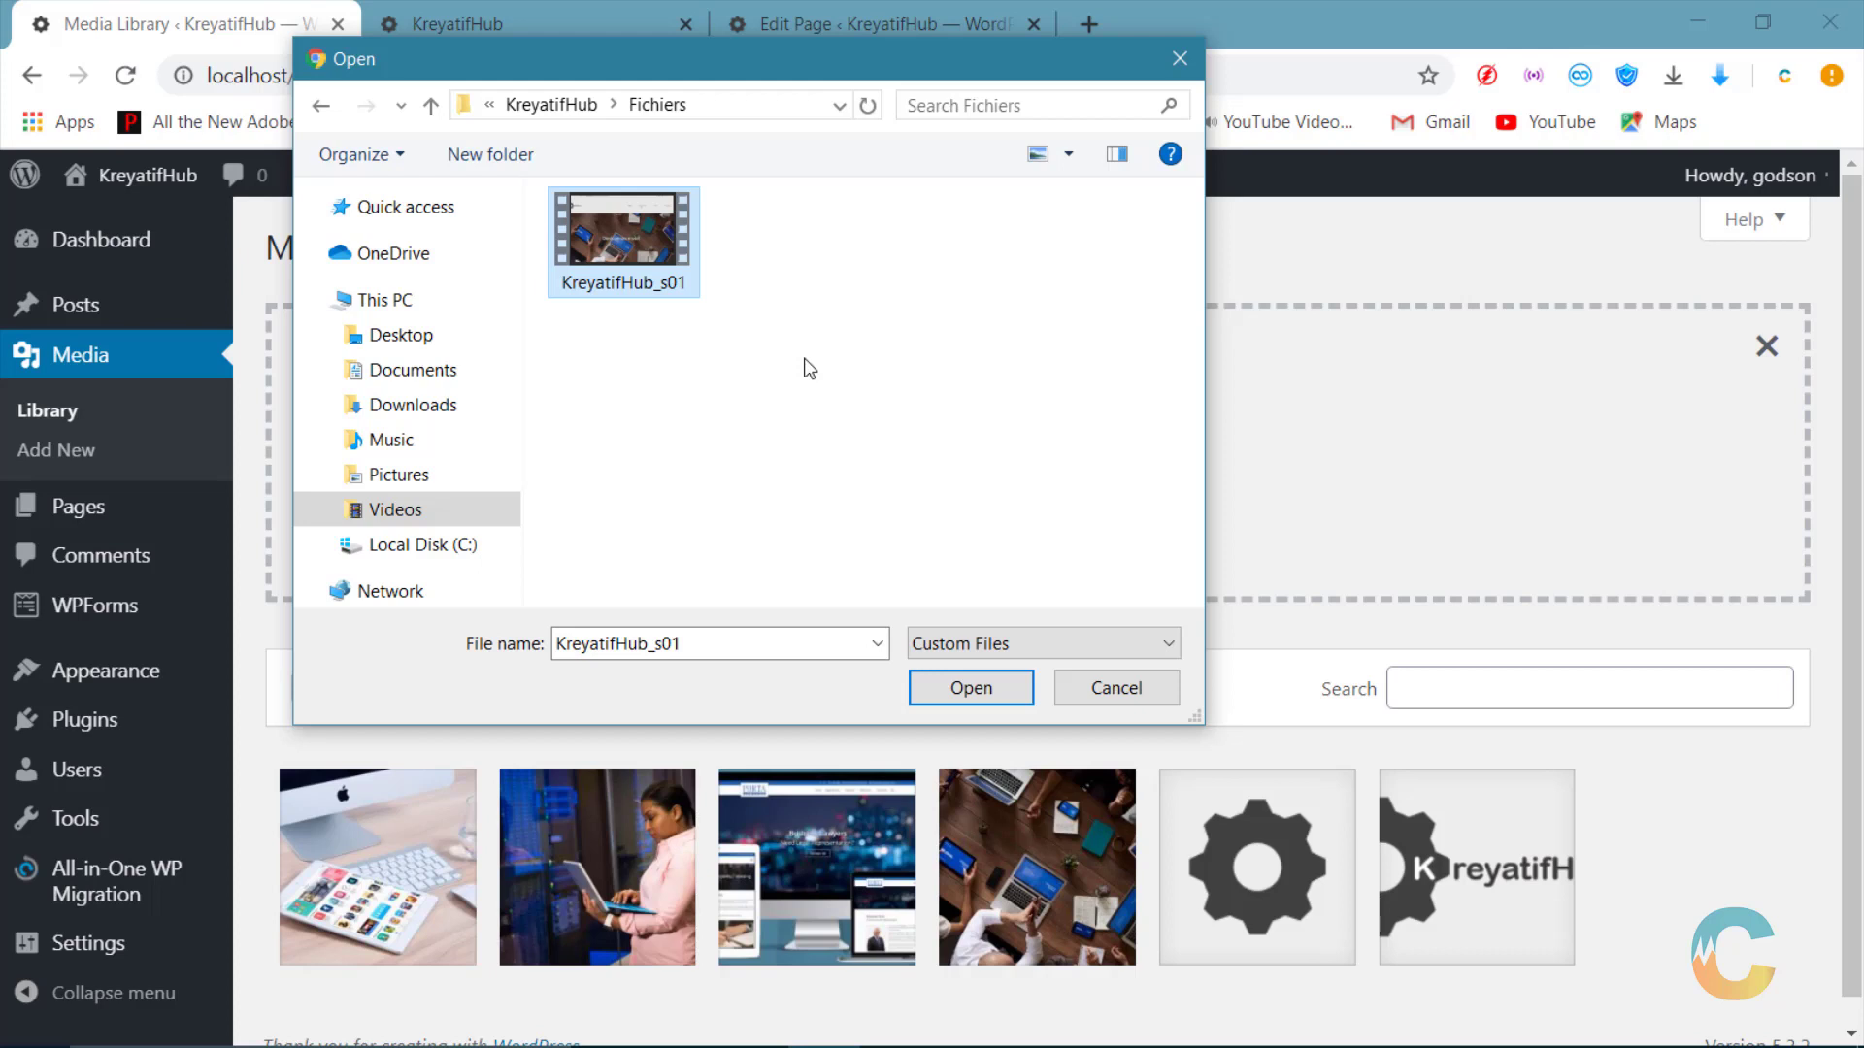
{"action": "left_click", "coordinate": [970, 689]}
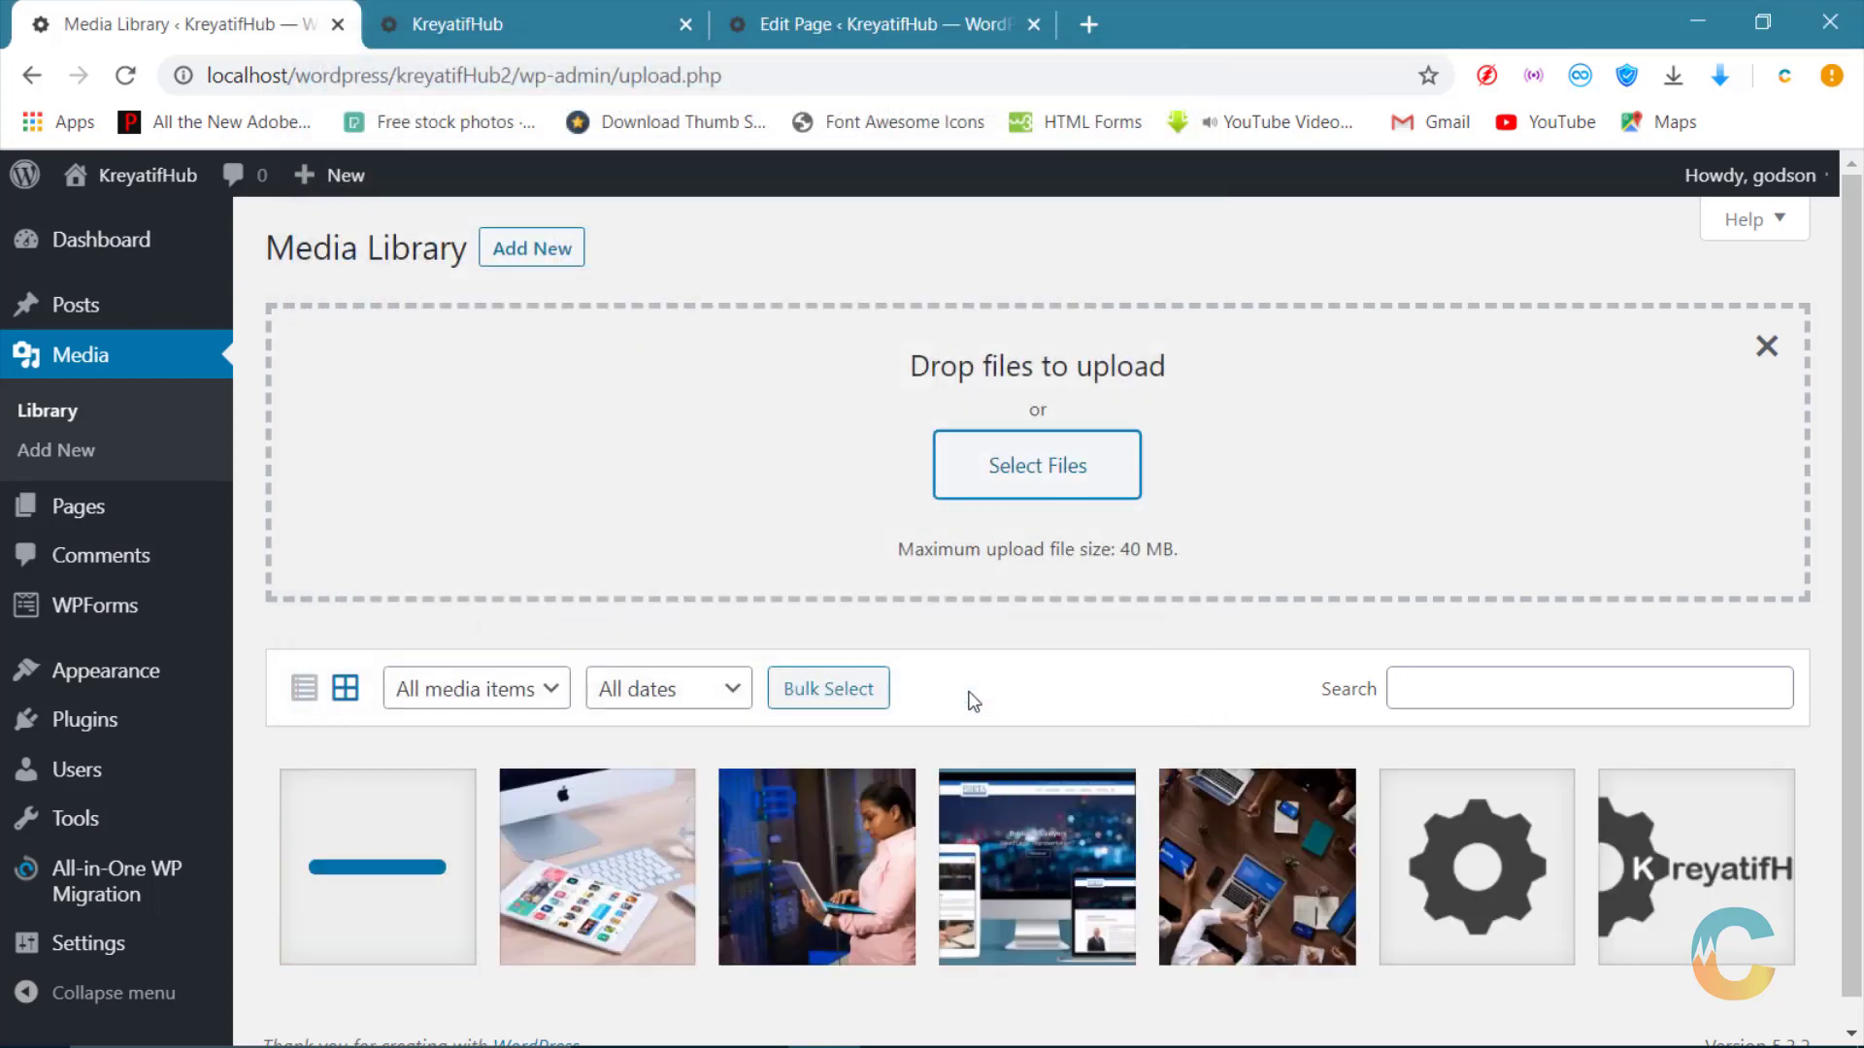
{"action": "scroll", "coordinate": [972, 699], "scroll_direction": "down", "scroll_amount": 1}
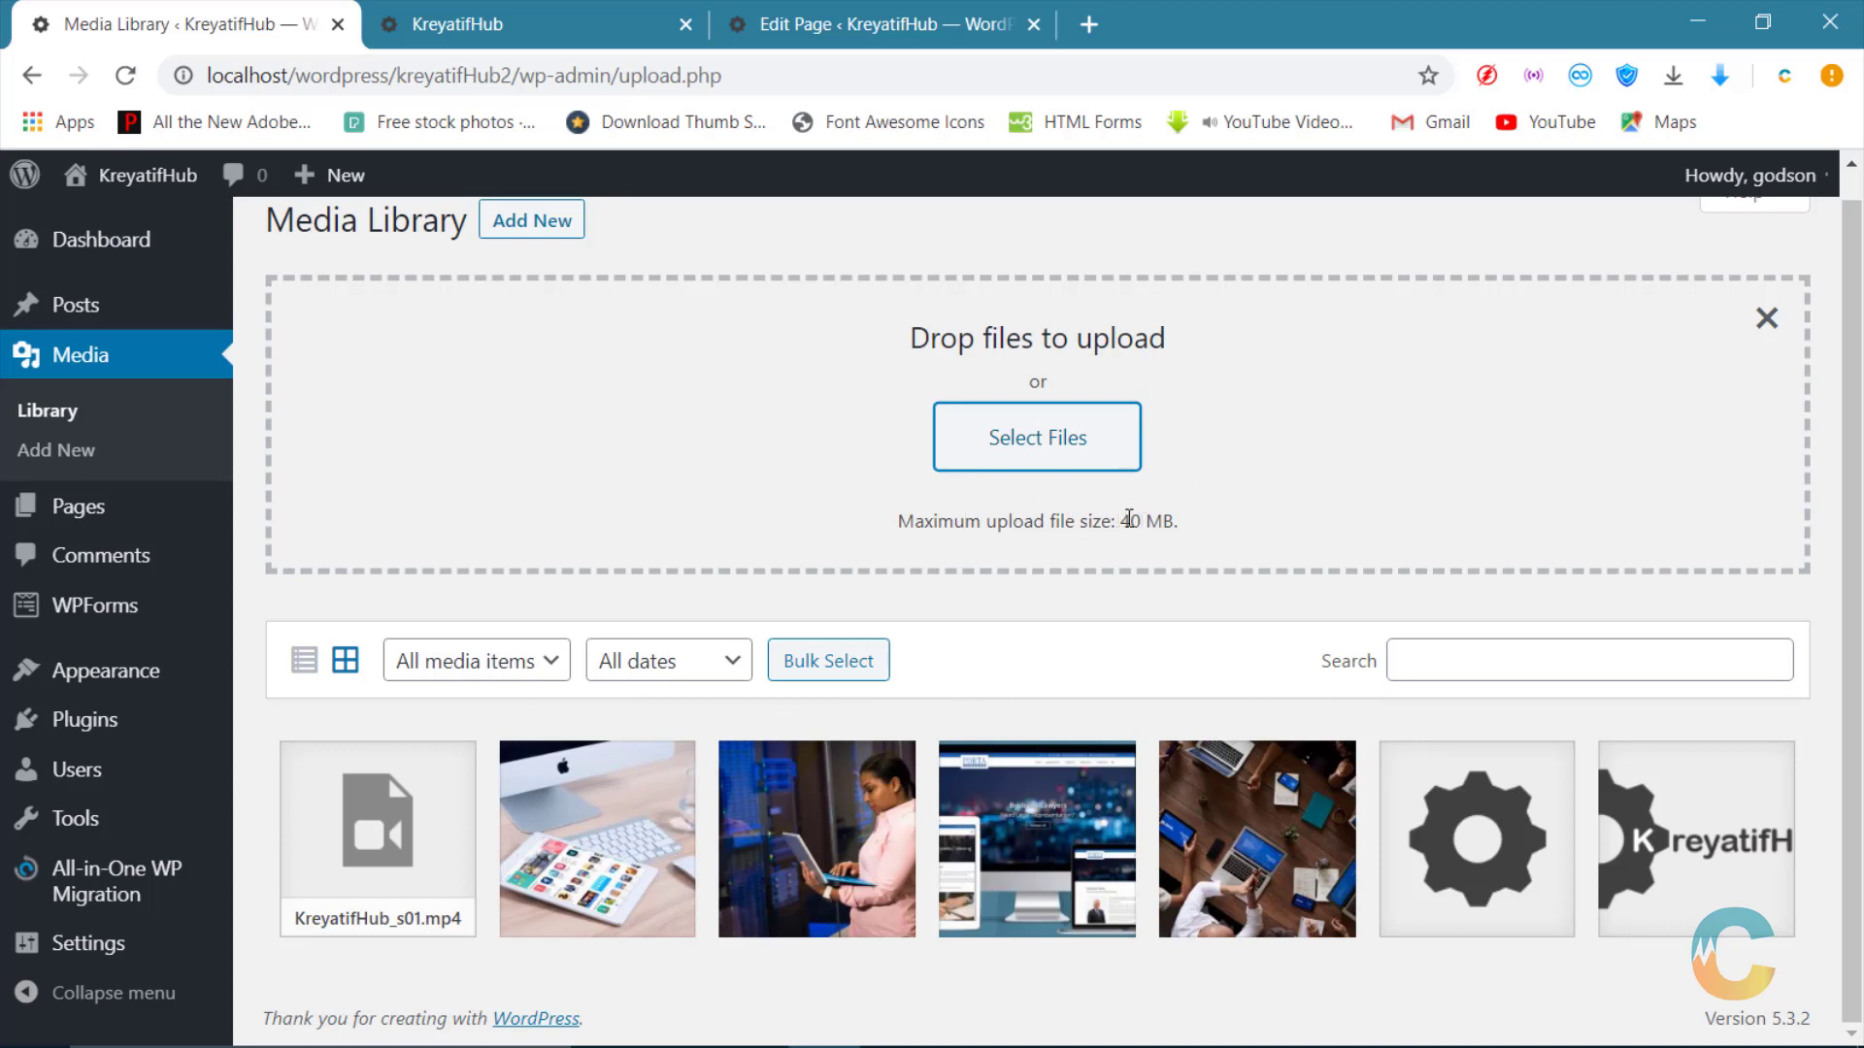
{"action": "double_click", "coordinate": [1129, 521]}
{"action": "left_click", "coordinate": [1332, 559]}
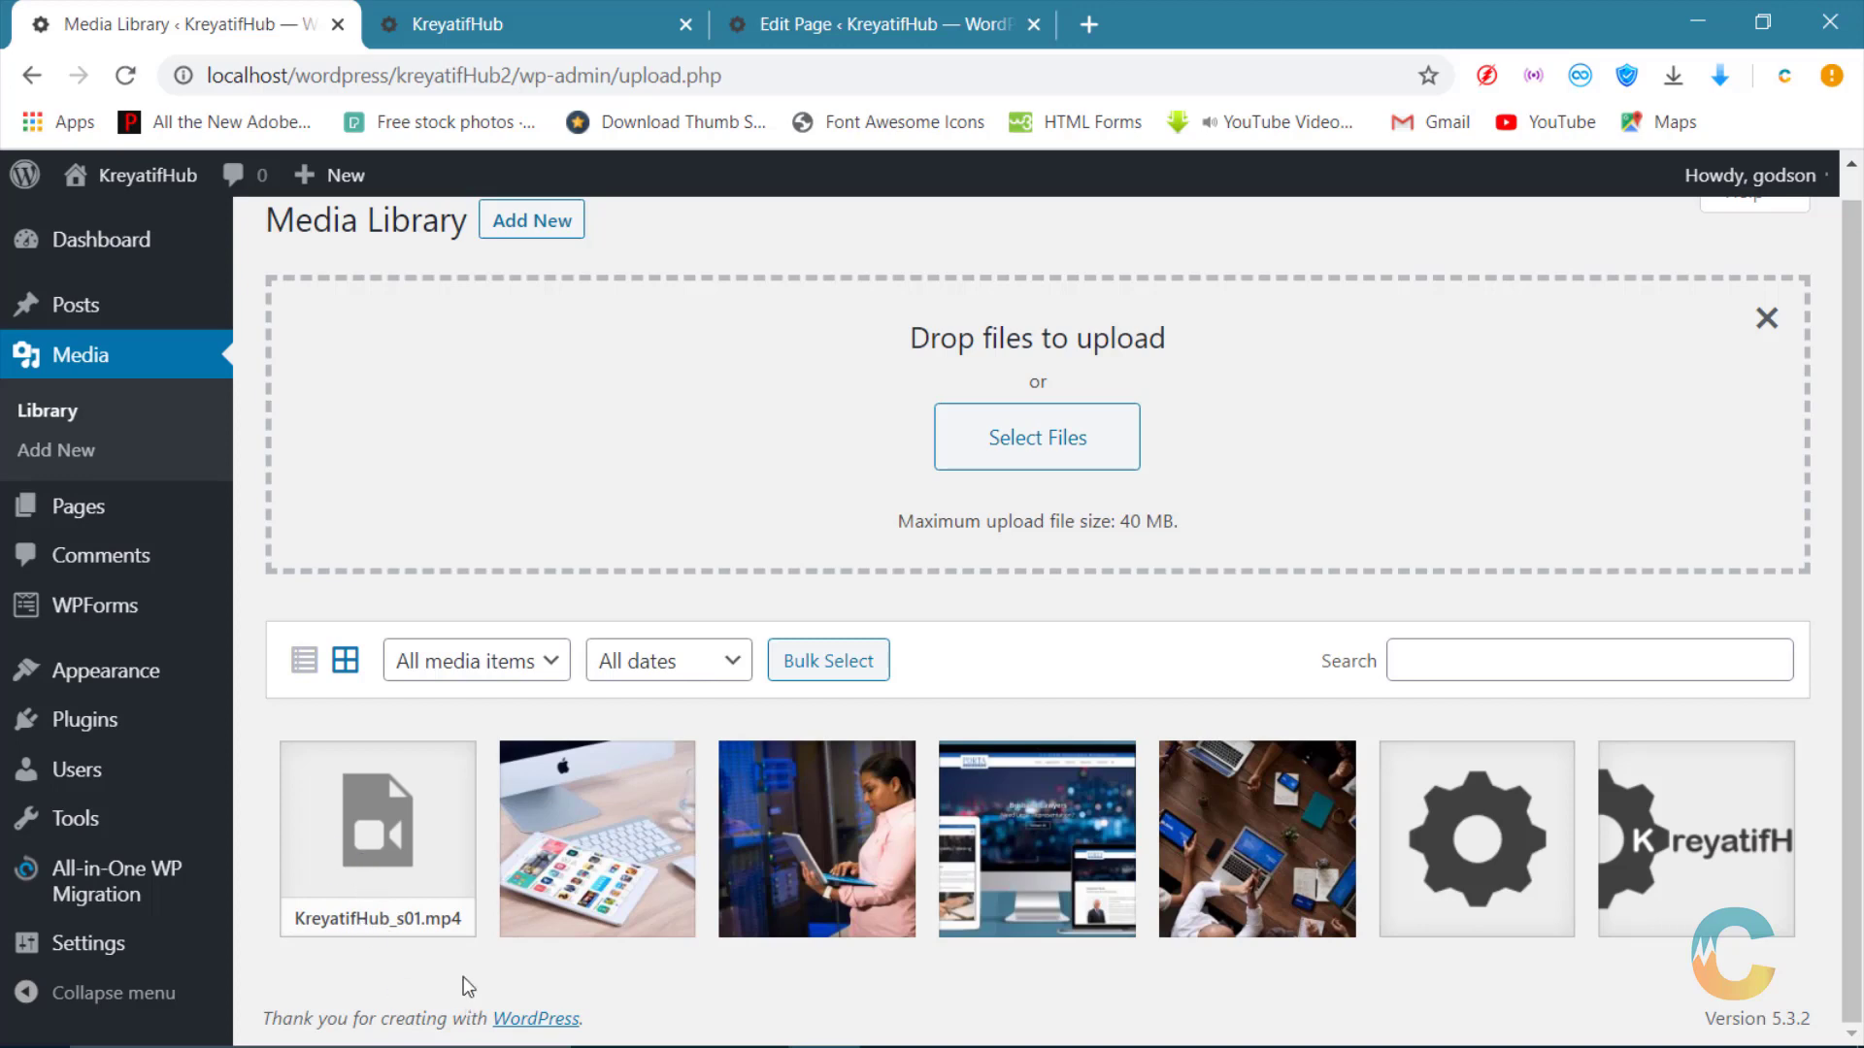
{"action": "scroll", "coordinate": [1019, 689], "scroll_direction": "up", "scroll_amount": 1}
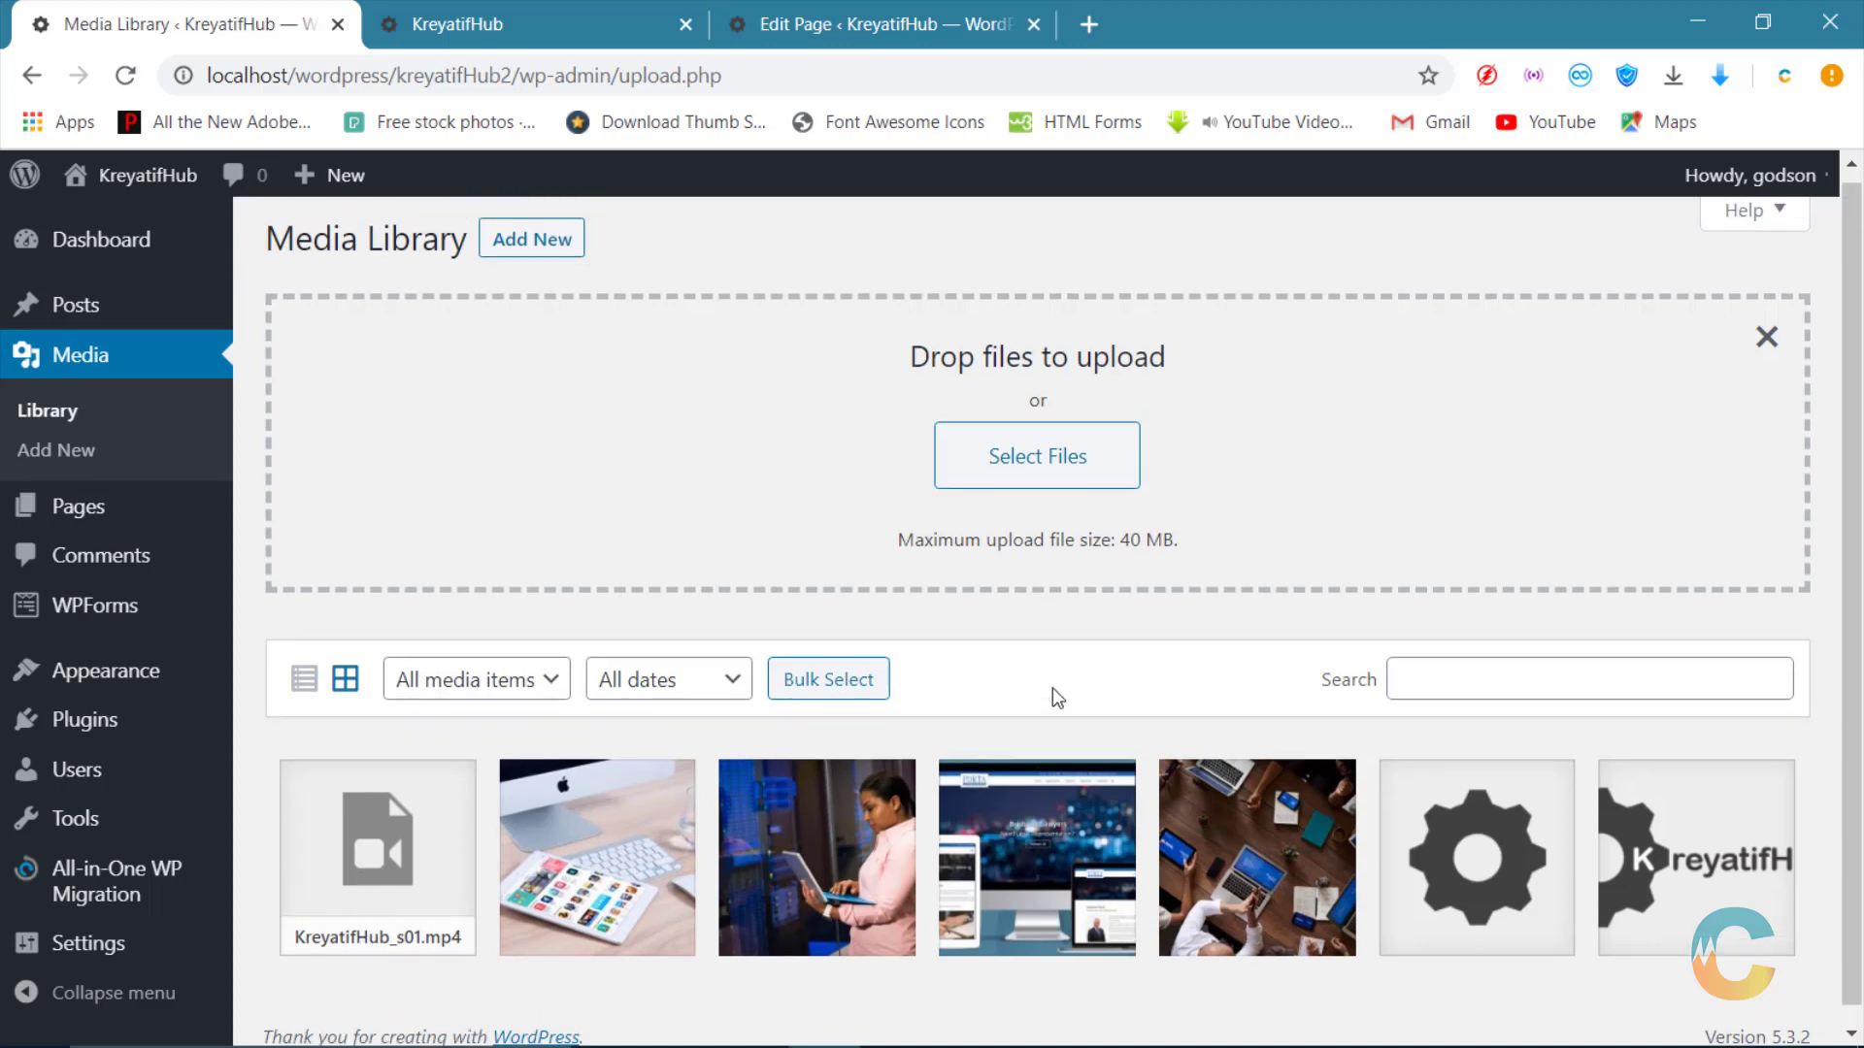
Step: Return to the Akey page editor, reload it, switch the SiteOrigin Layout block to editing and open the video player's settings
{"action": "left_click", "coordinate": [405, 25]}
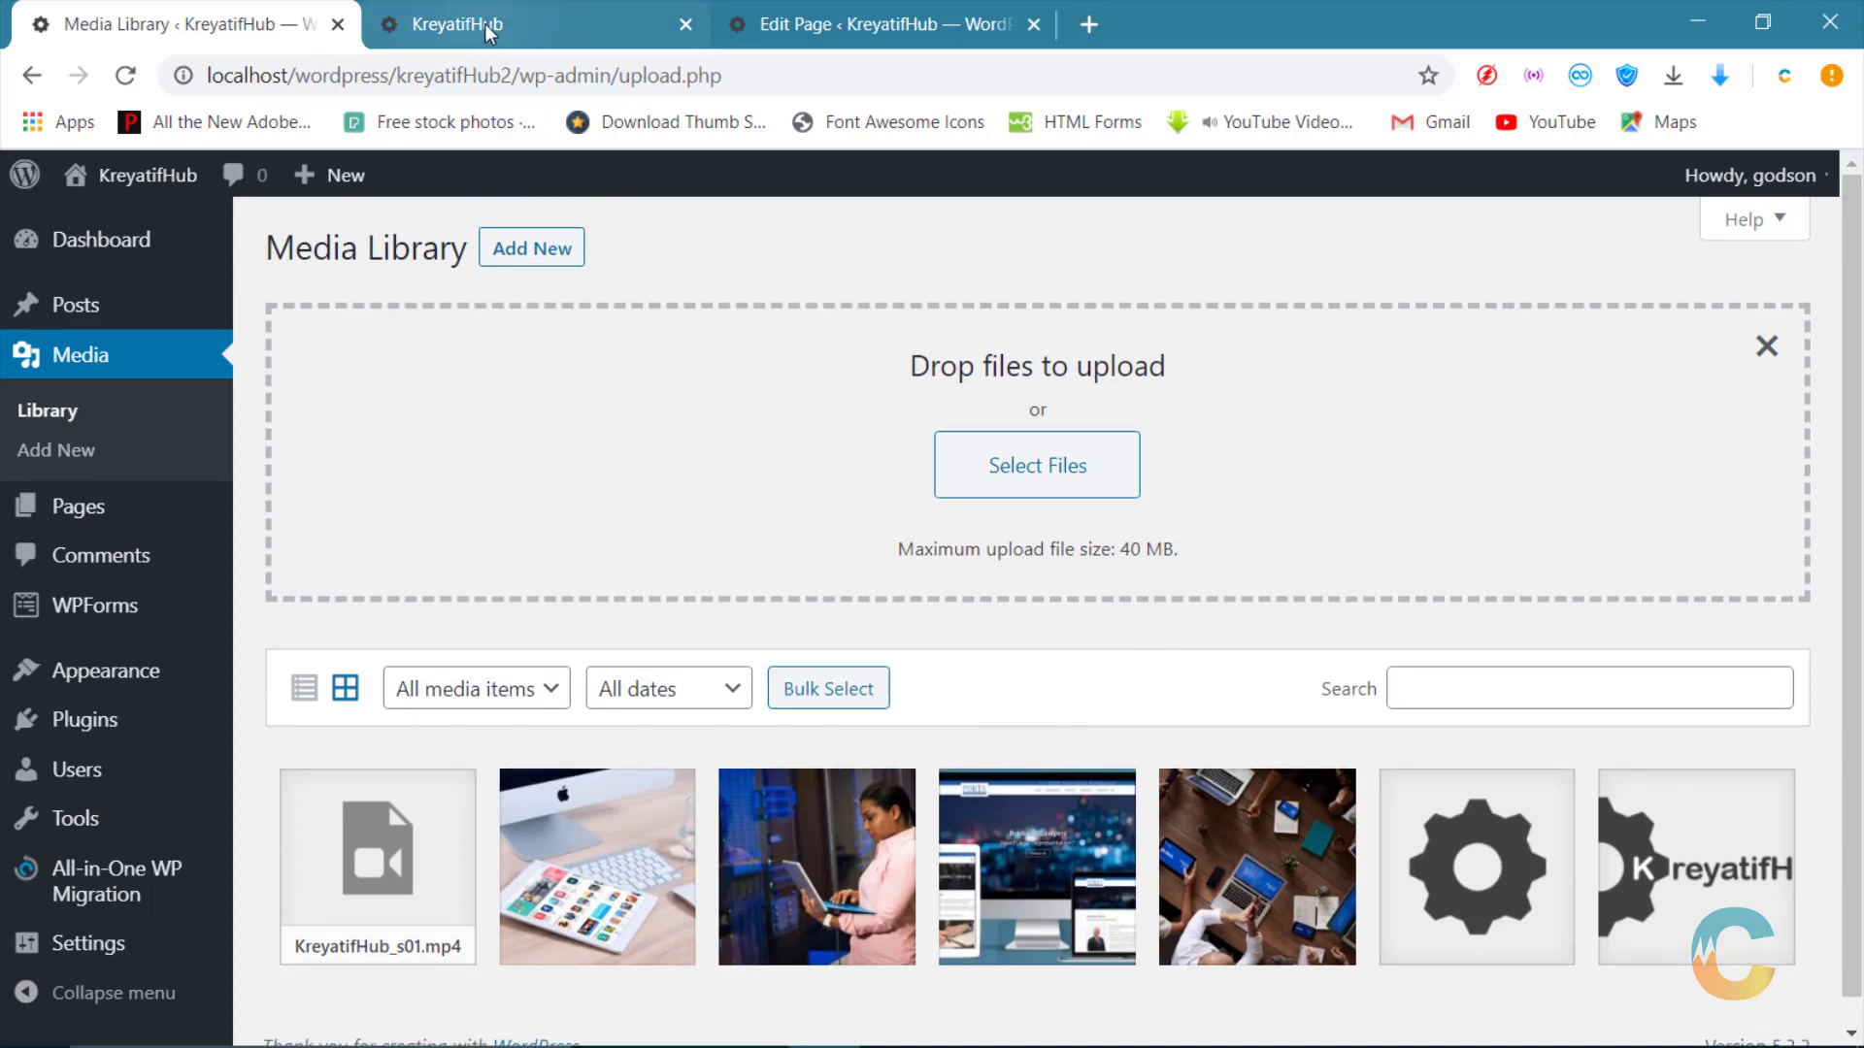
{"action": "left_click", "coordinate": [833, 14]}
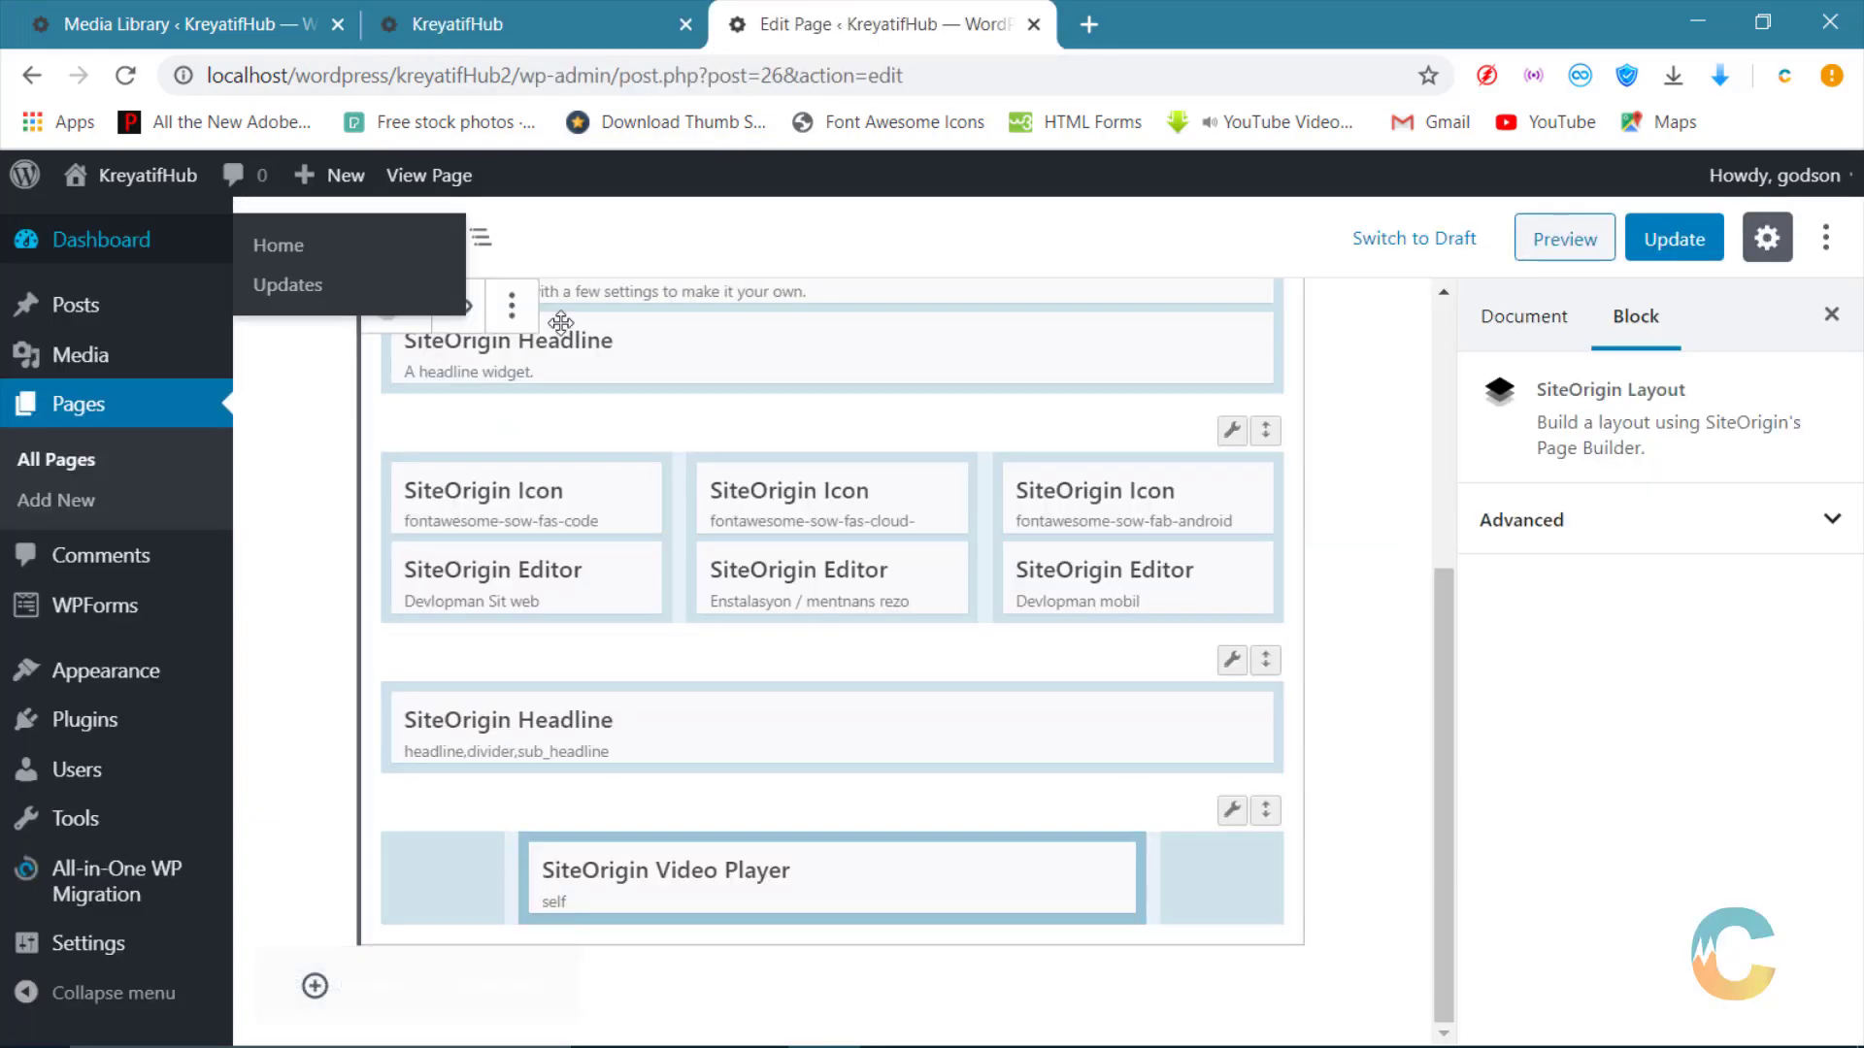
{"action": "left_click", "coordinate": [126, 76]}
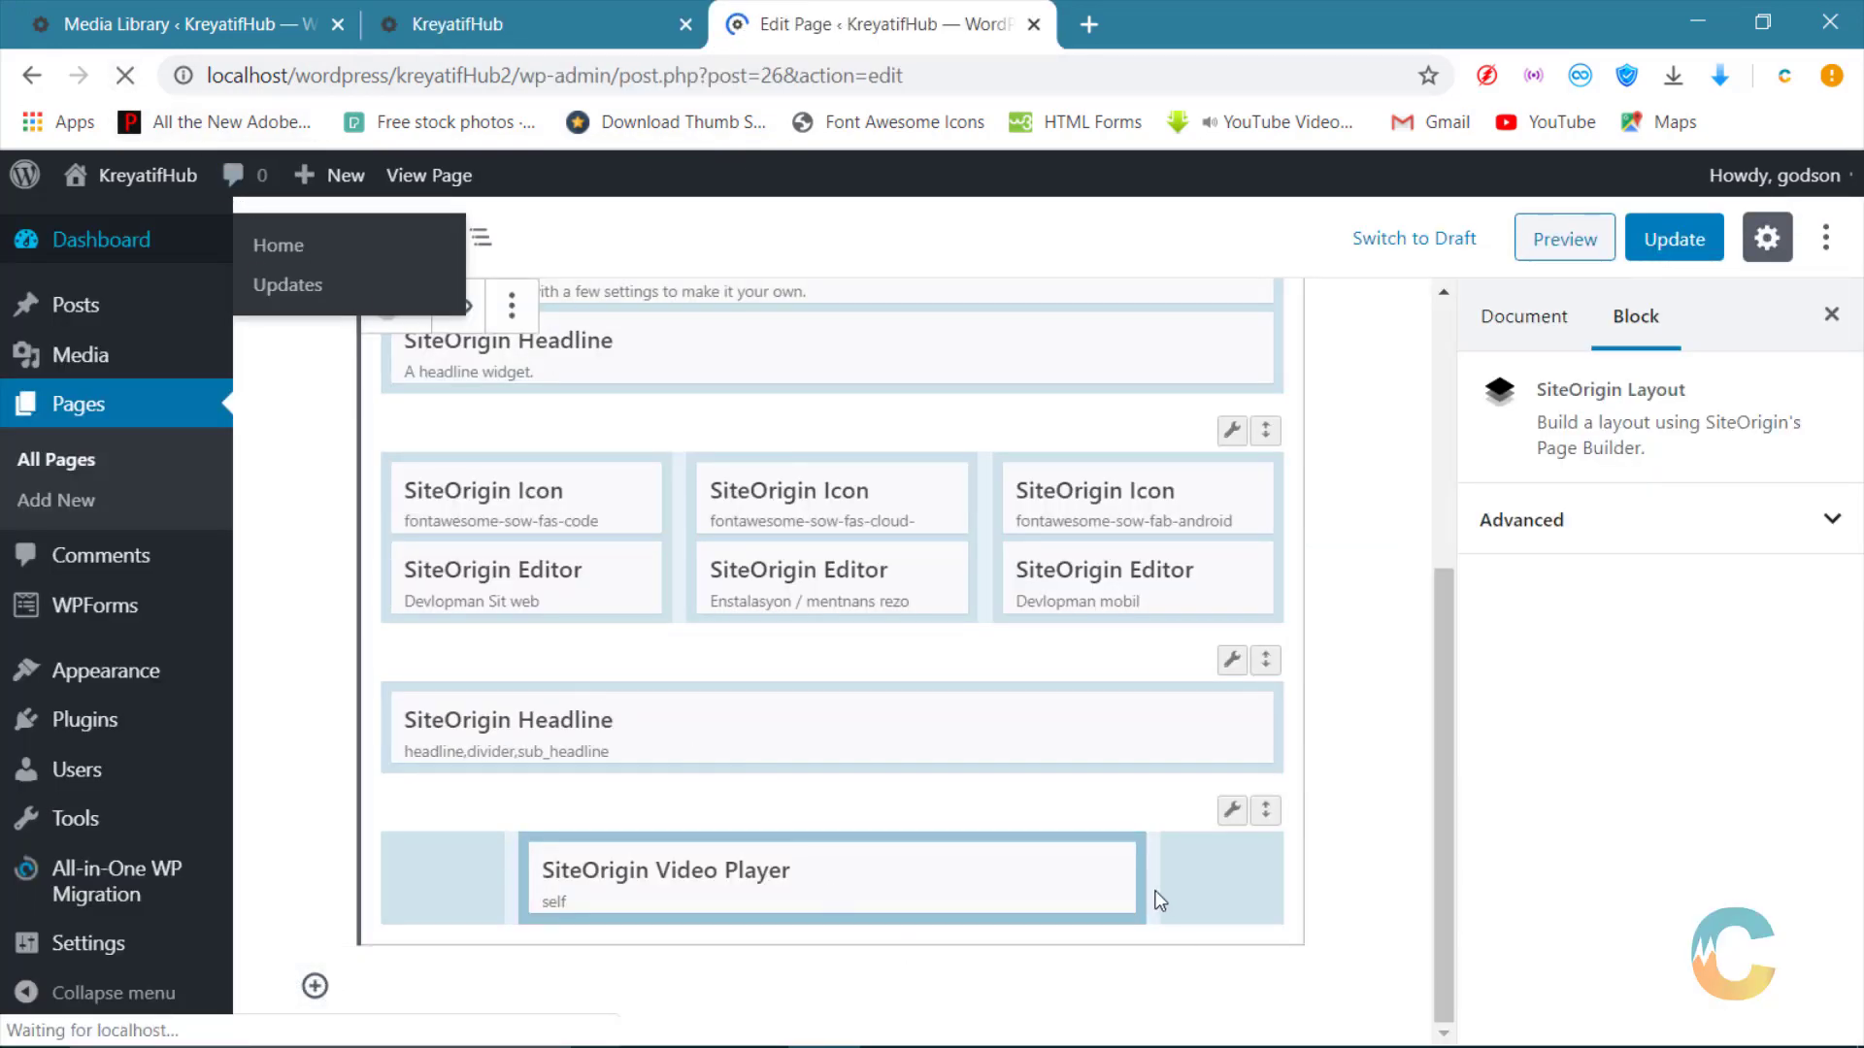
{"action": "left_click", "coordinate": [638, 673]}
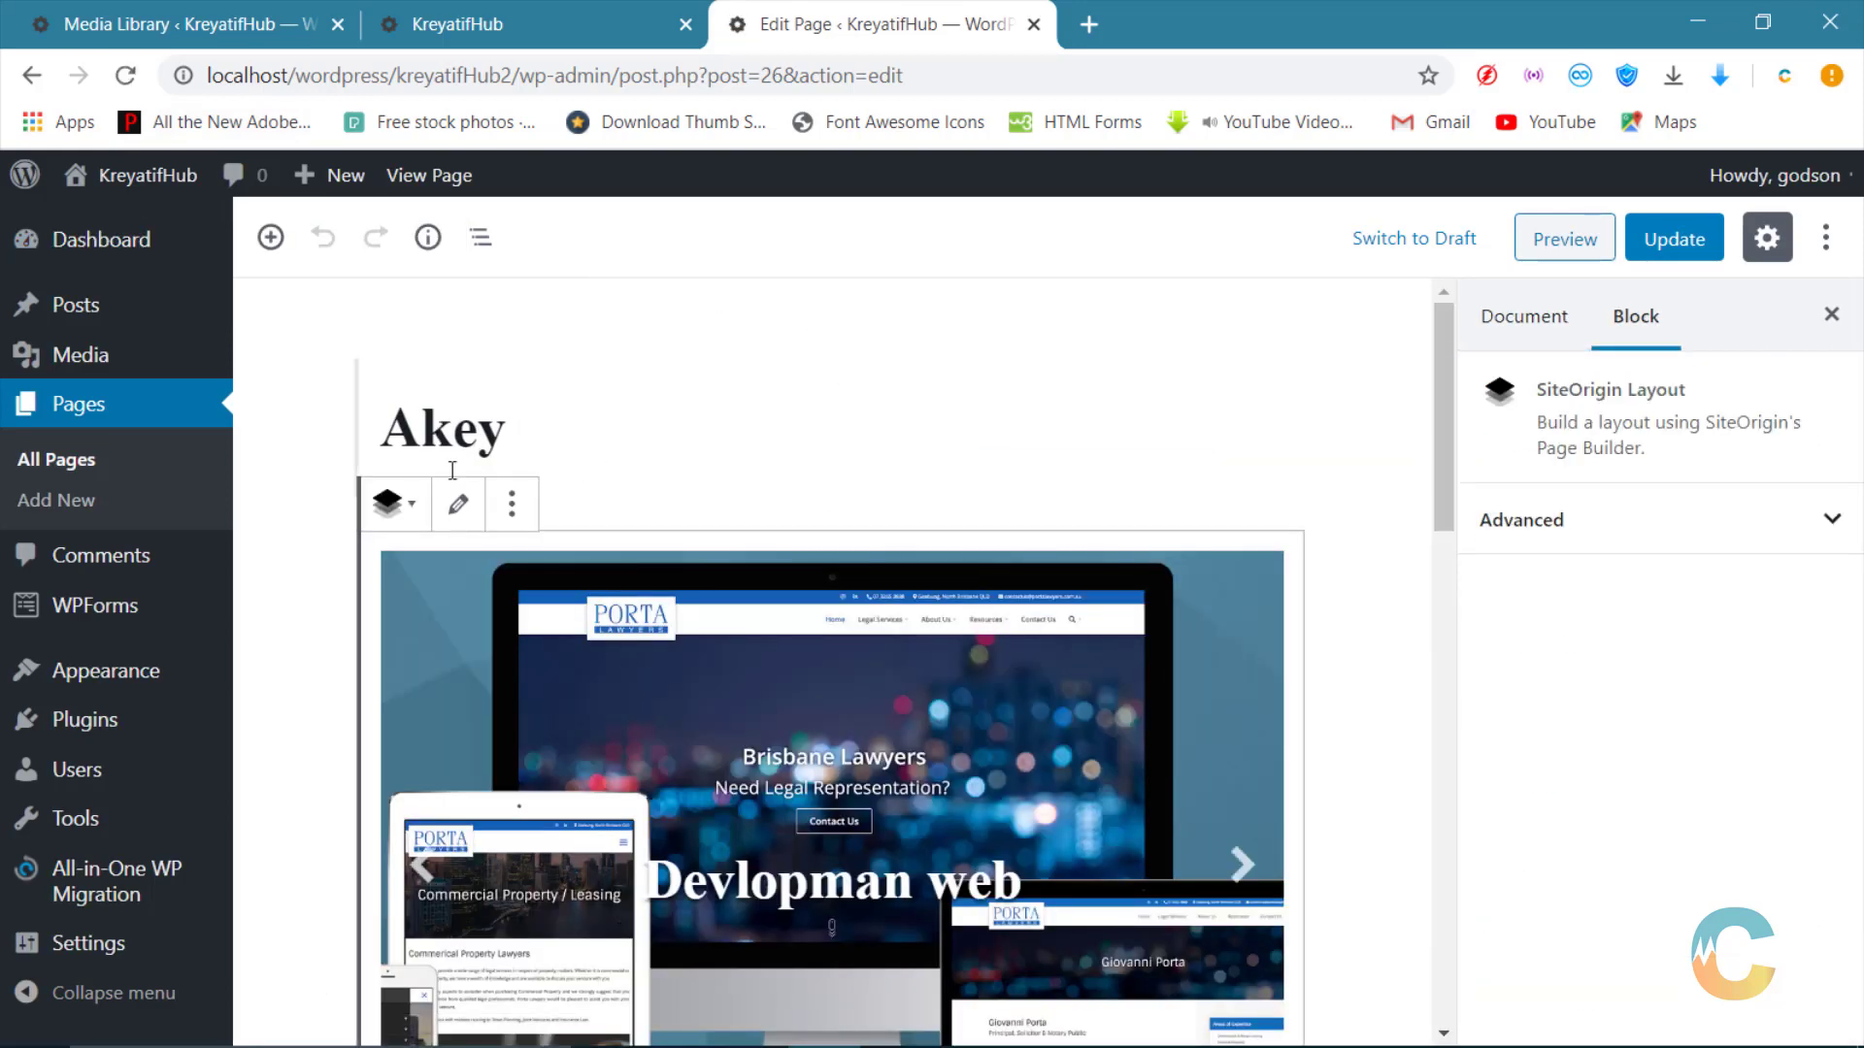
{"action": "left_click", "coordinate": [470, 508]}
{"action": "scroll", "coordinate": [837, 636], "scroll_direction": "down", "scroll_amount": 3}
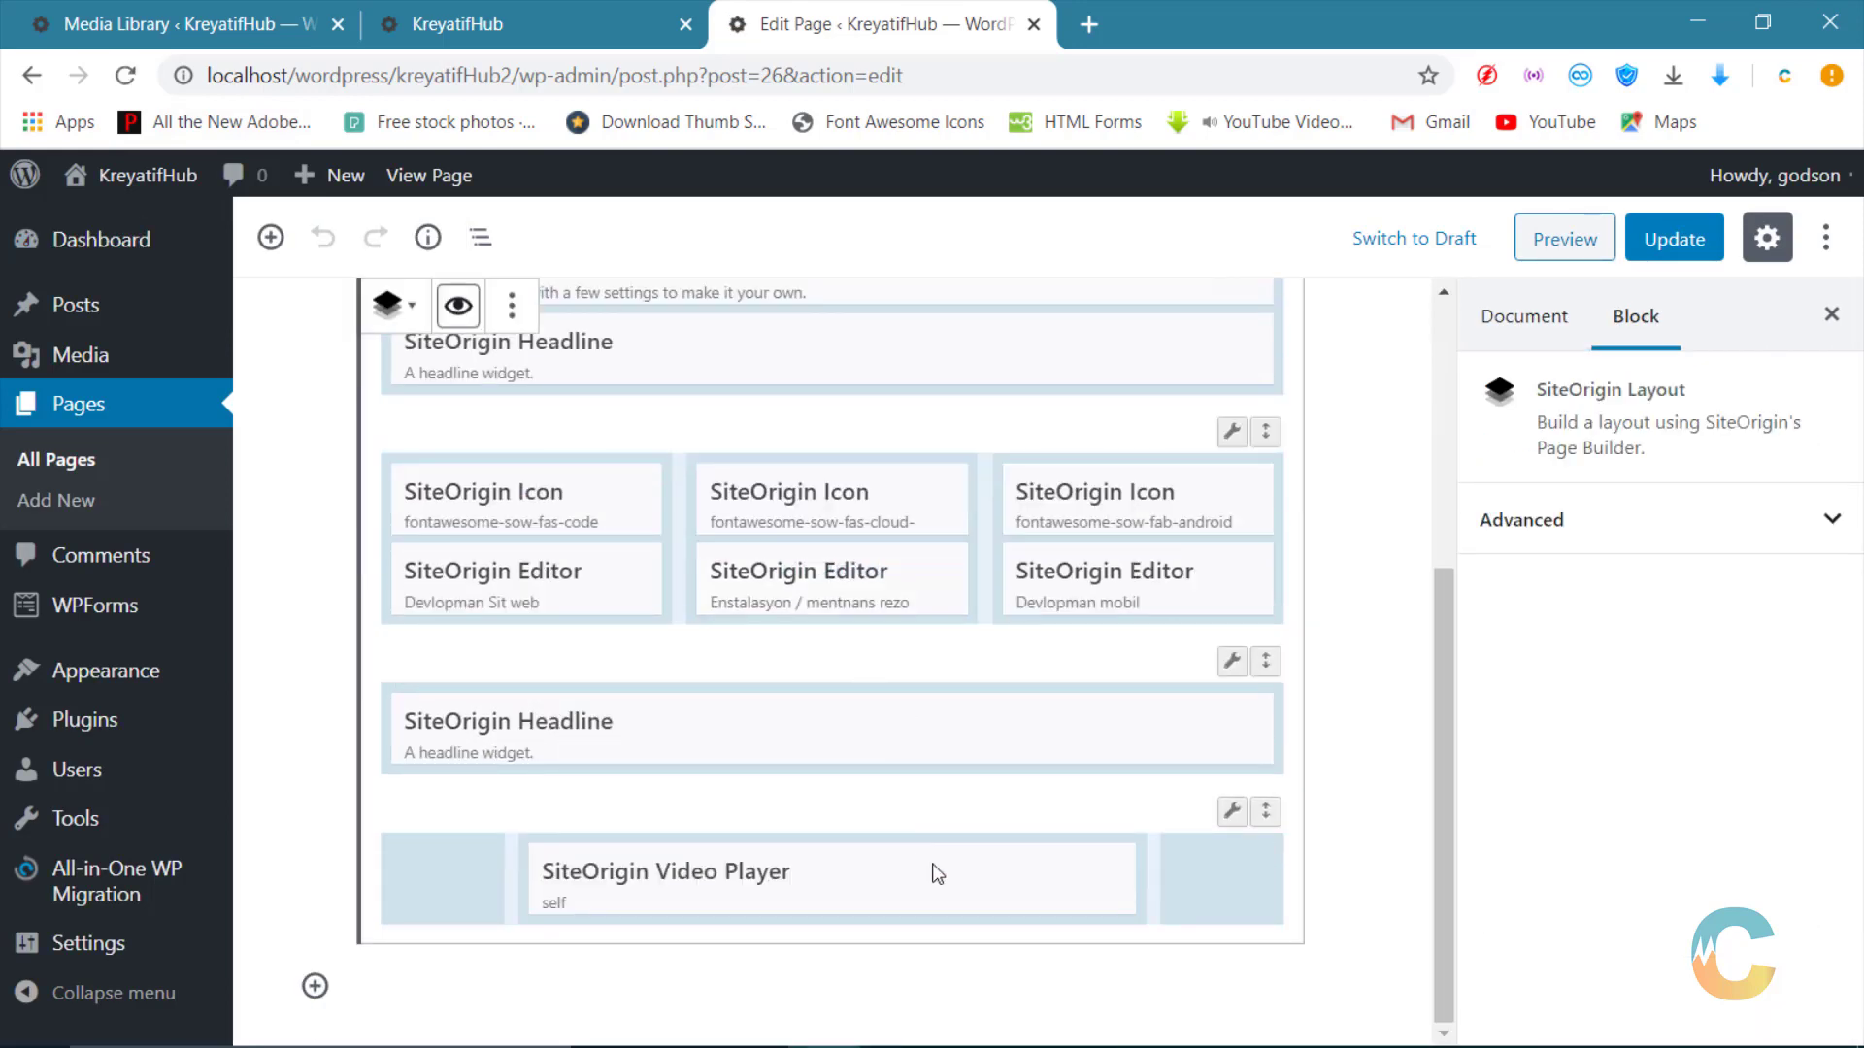
{"action": "left_click", "coordinate": [963, 873]}
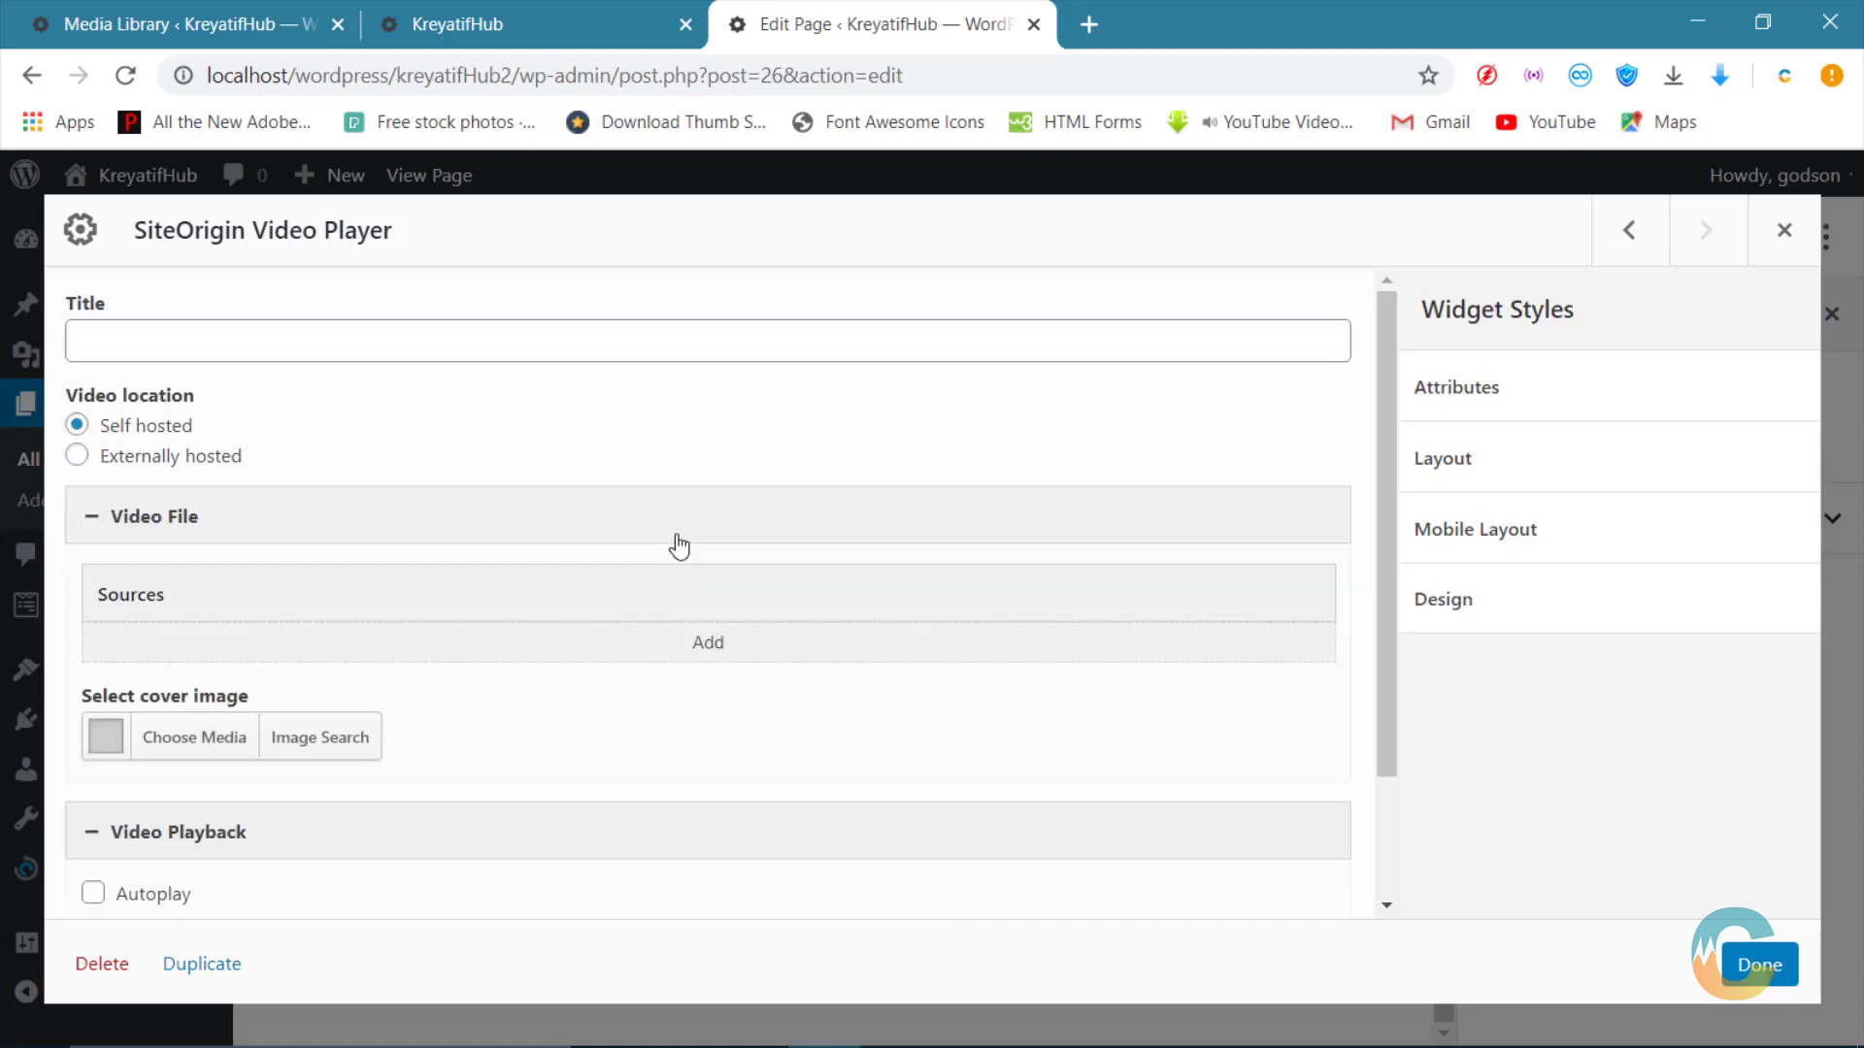
{"action": "left_click", "coordinate": [191, 739]}
{"action": "left_click", "coordinate": [1782, 234]}
{"action": "left_click", "coordinate": [322, 740]}
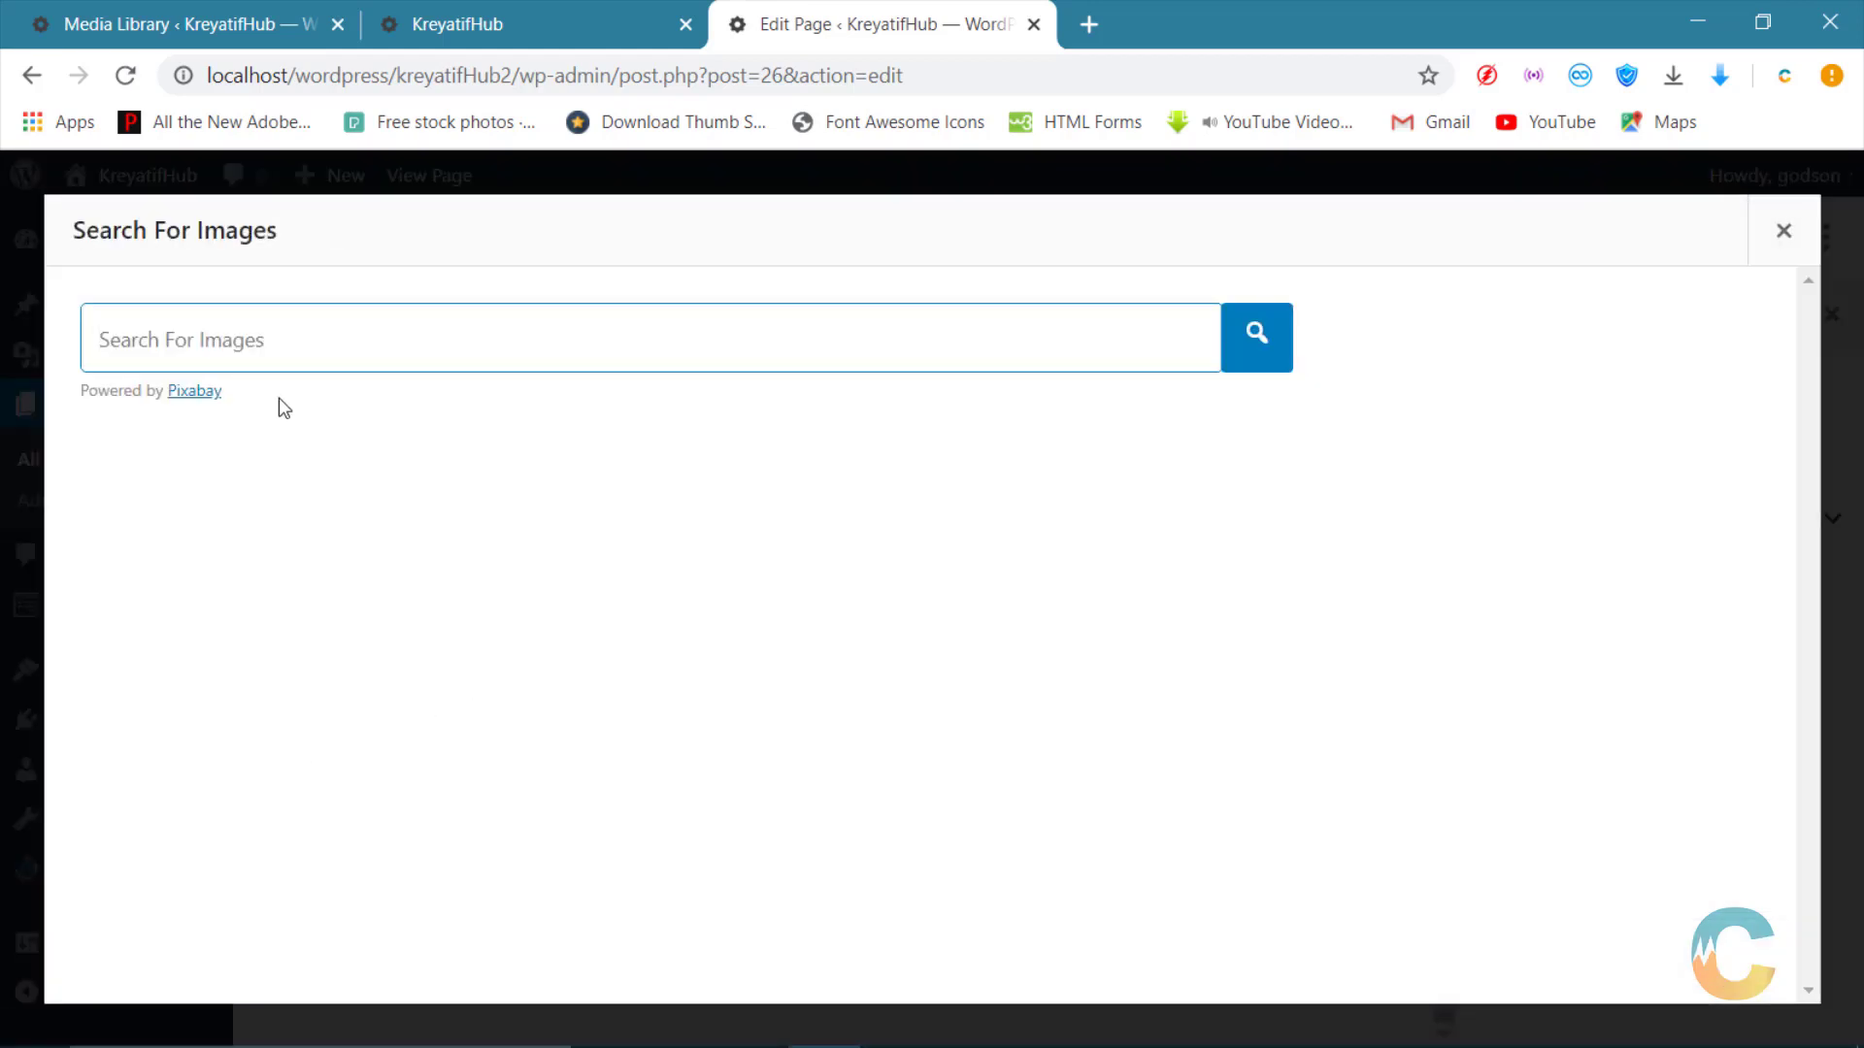
{"action": "left_click", "coordinate": [1776, 231]}
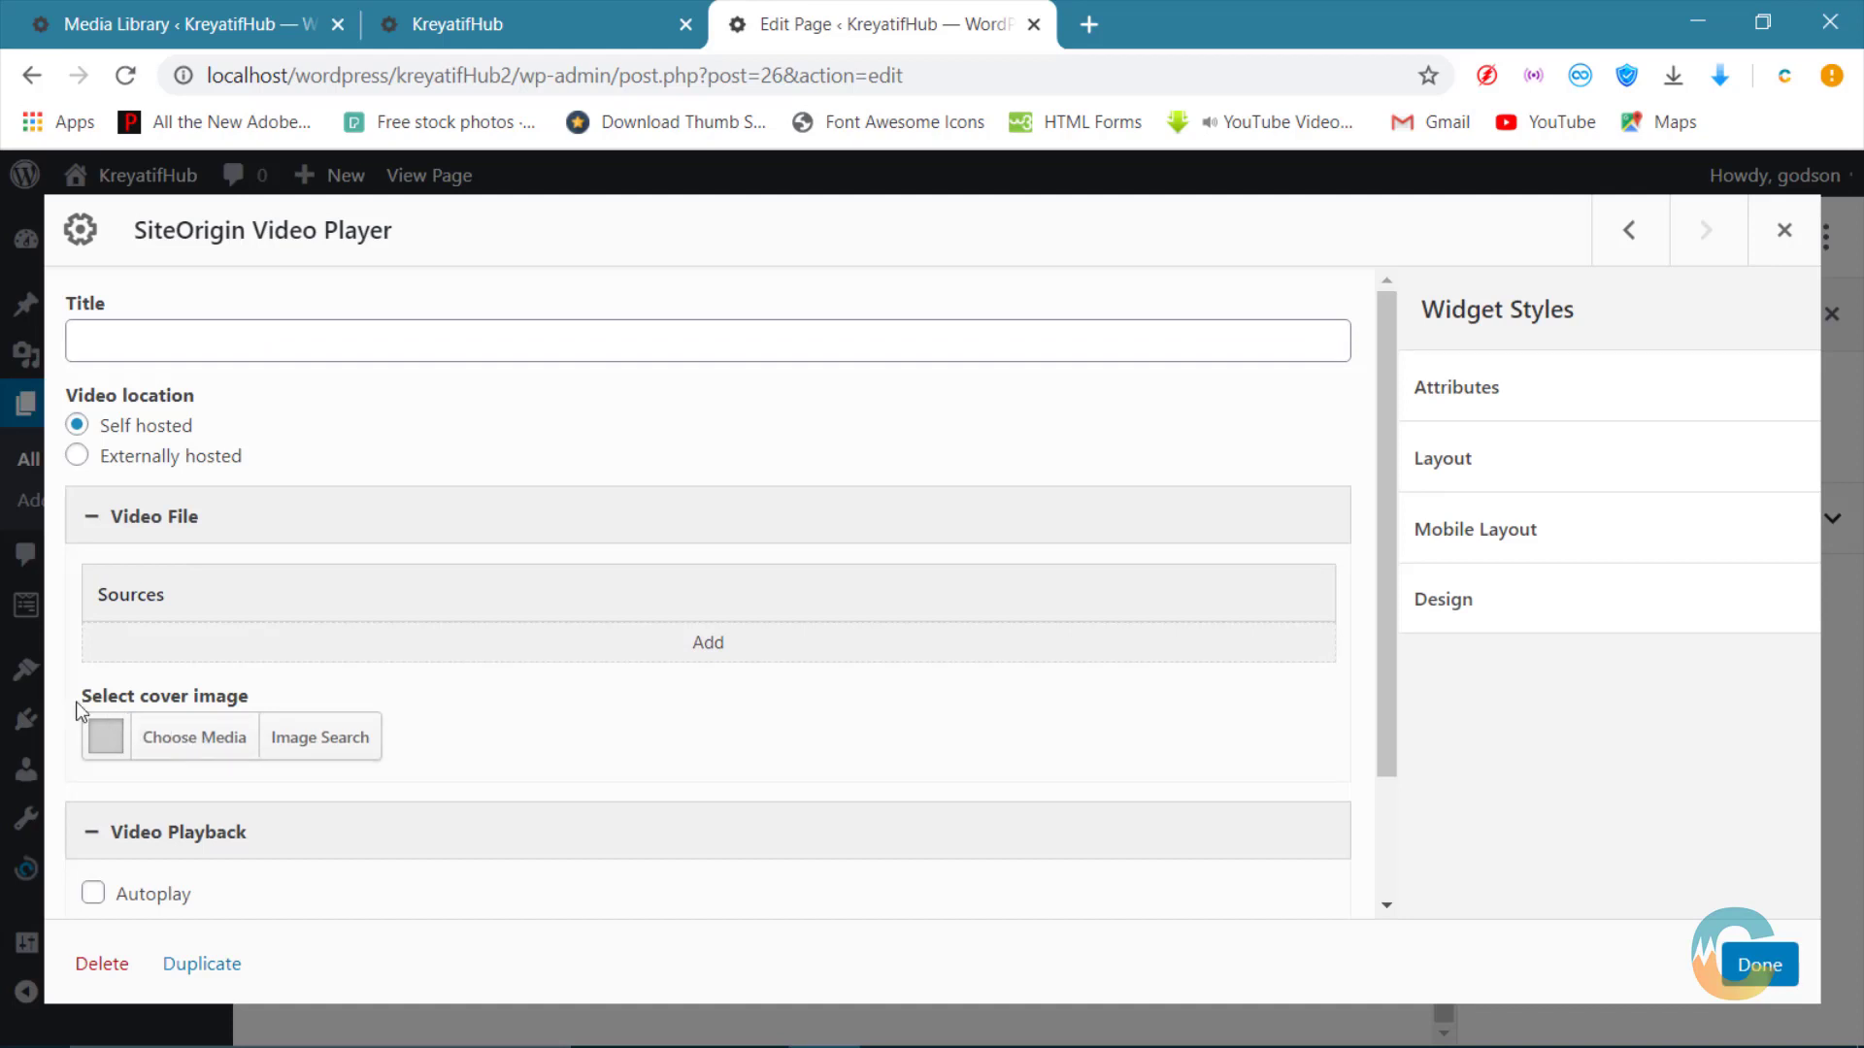
Step: Set the video player's cover image to the uploaded desk photo with the iMac and iPad
{"action": "left_click", "coordinate": [197, 740]}
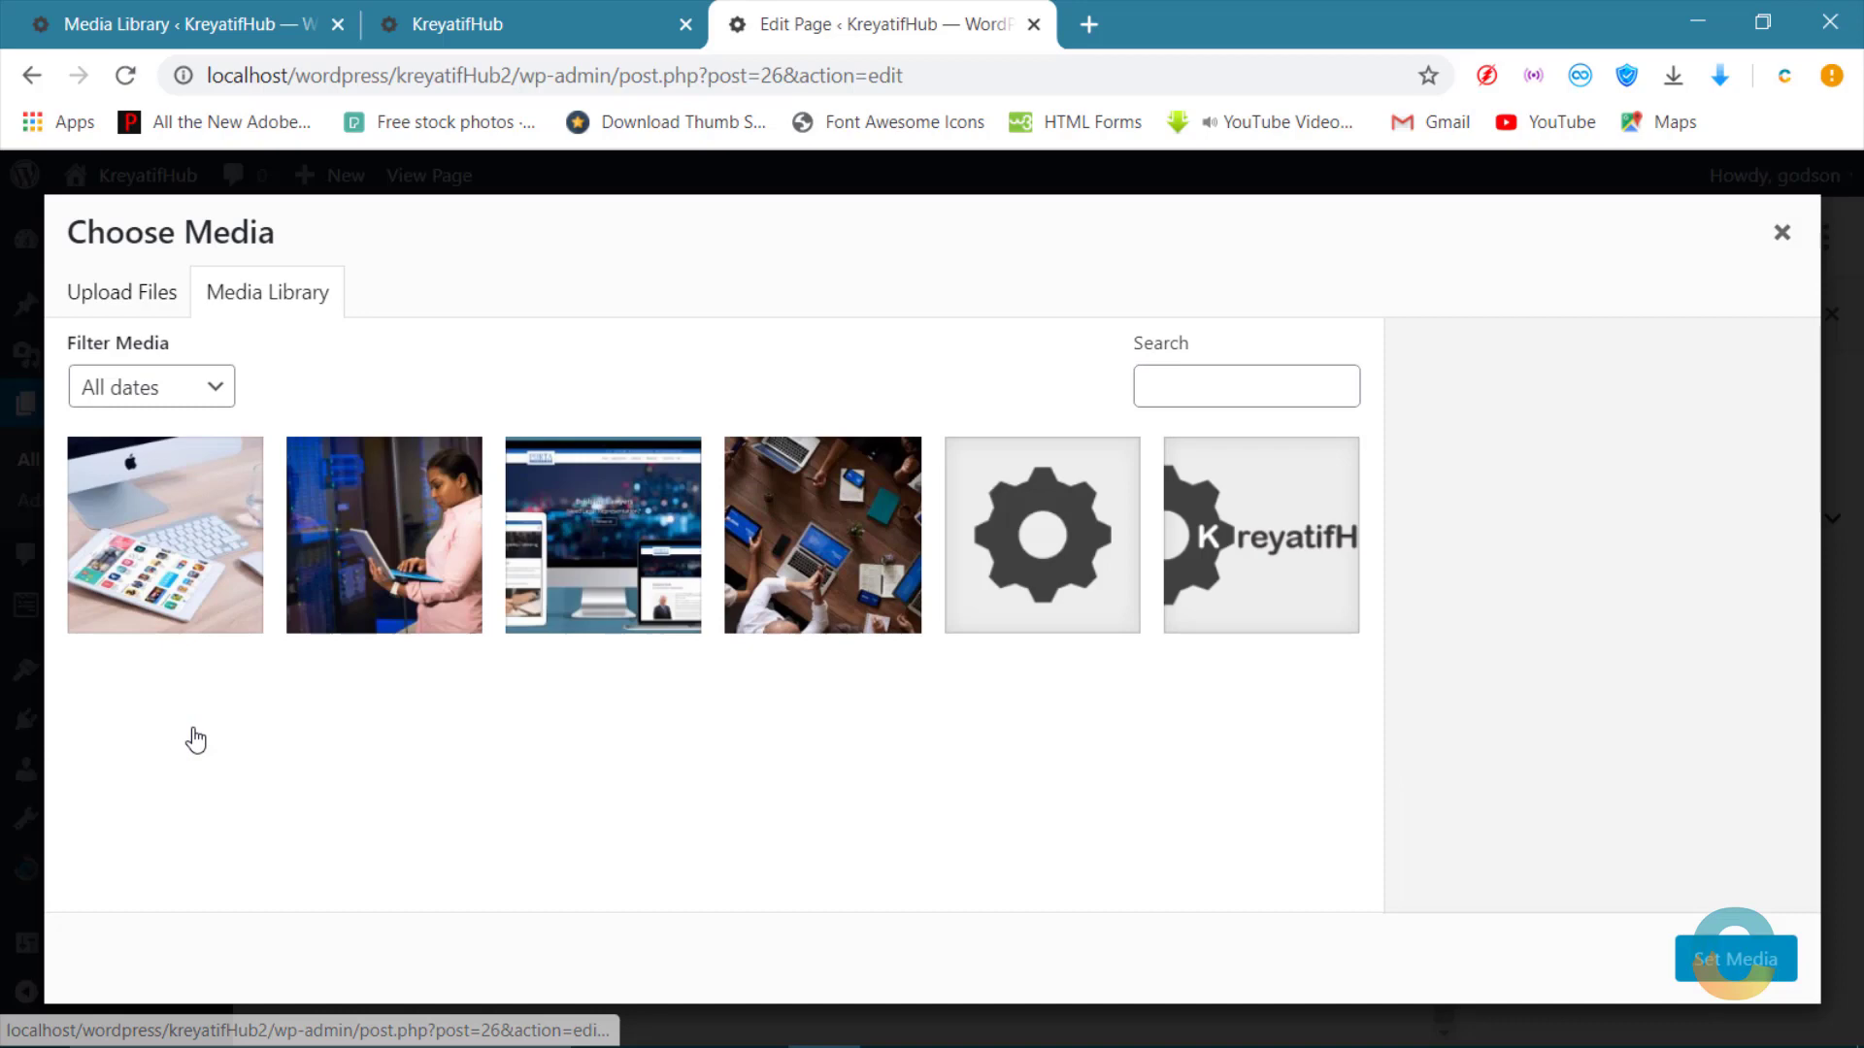
{"action": "left_click", "coordinate": [171, 571]}
{"action": "left_click", "coordinate": [1735, 959]}
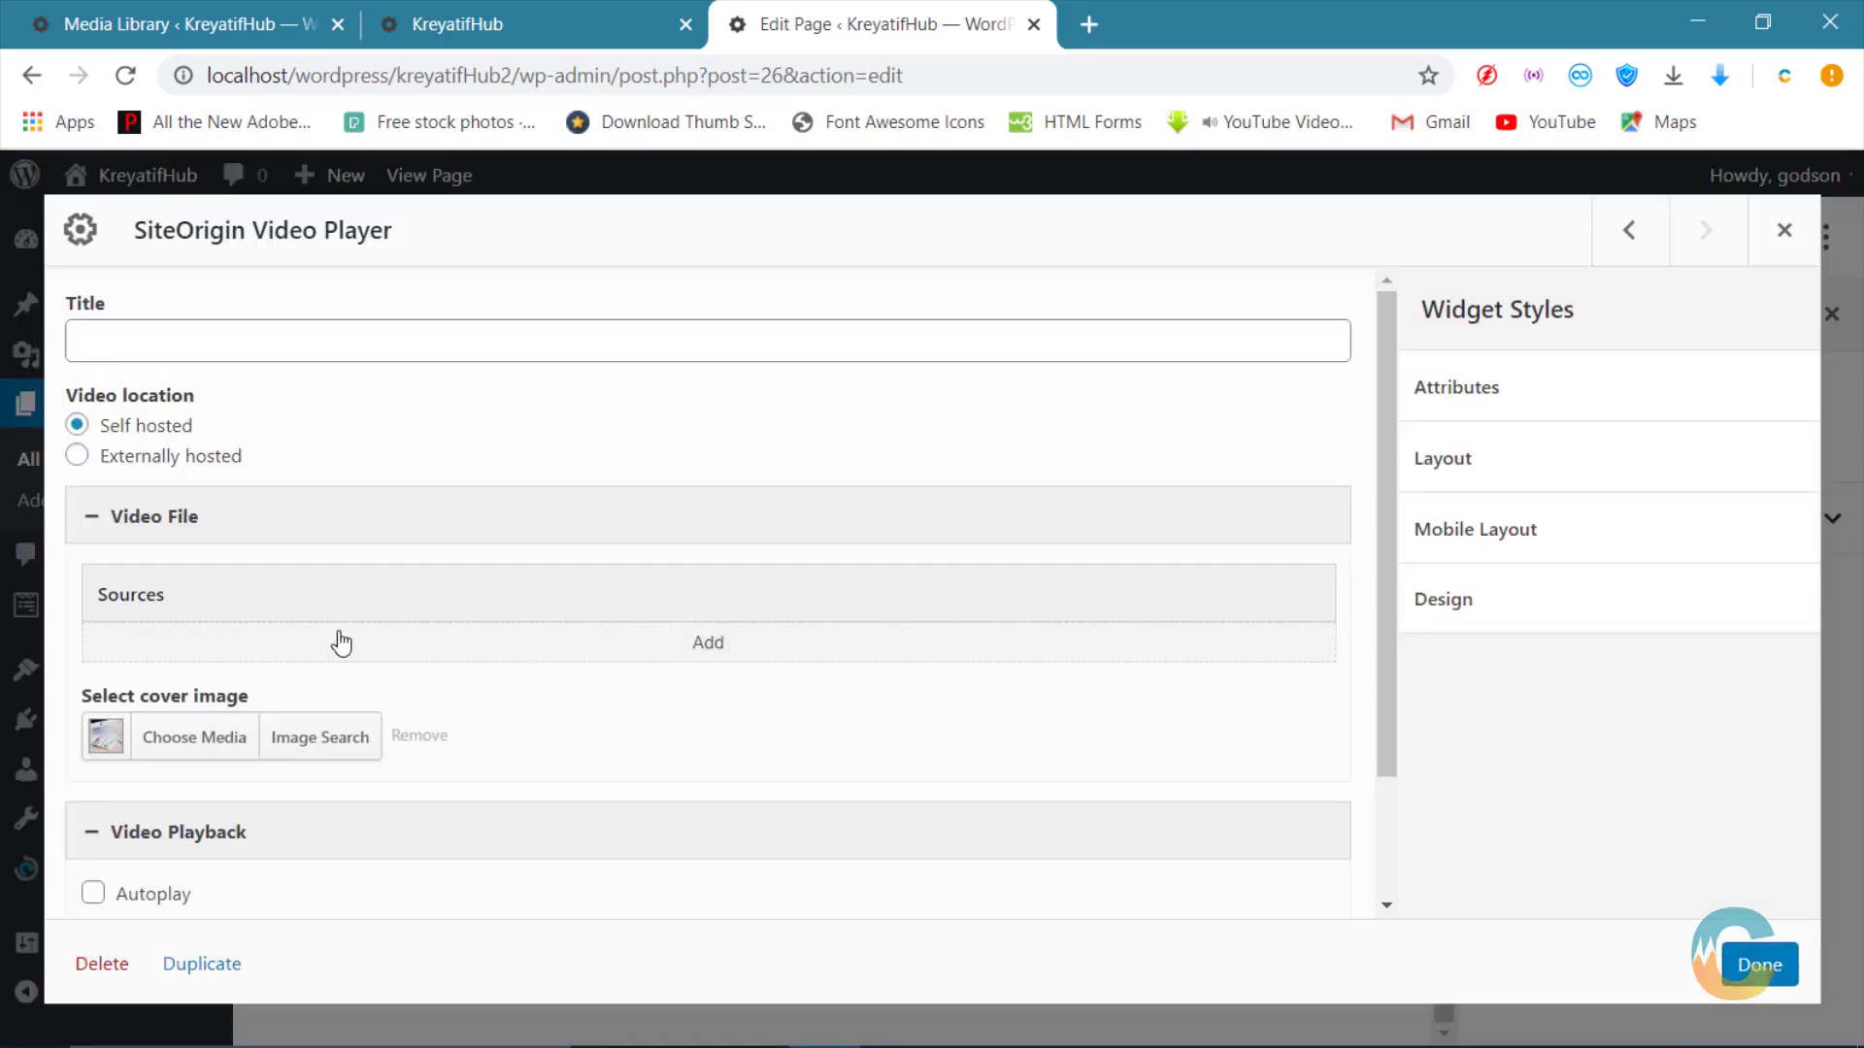
Step: Switch to the reference KreyatifHub site in Firefox, reload its home page and examine how its video player behaves on load
{"action": "left_click", "coordinate": [911, 1039]}
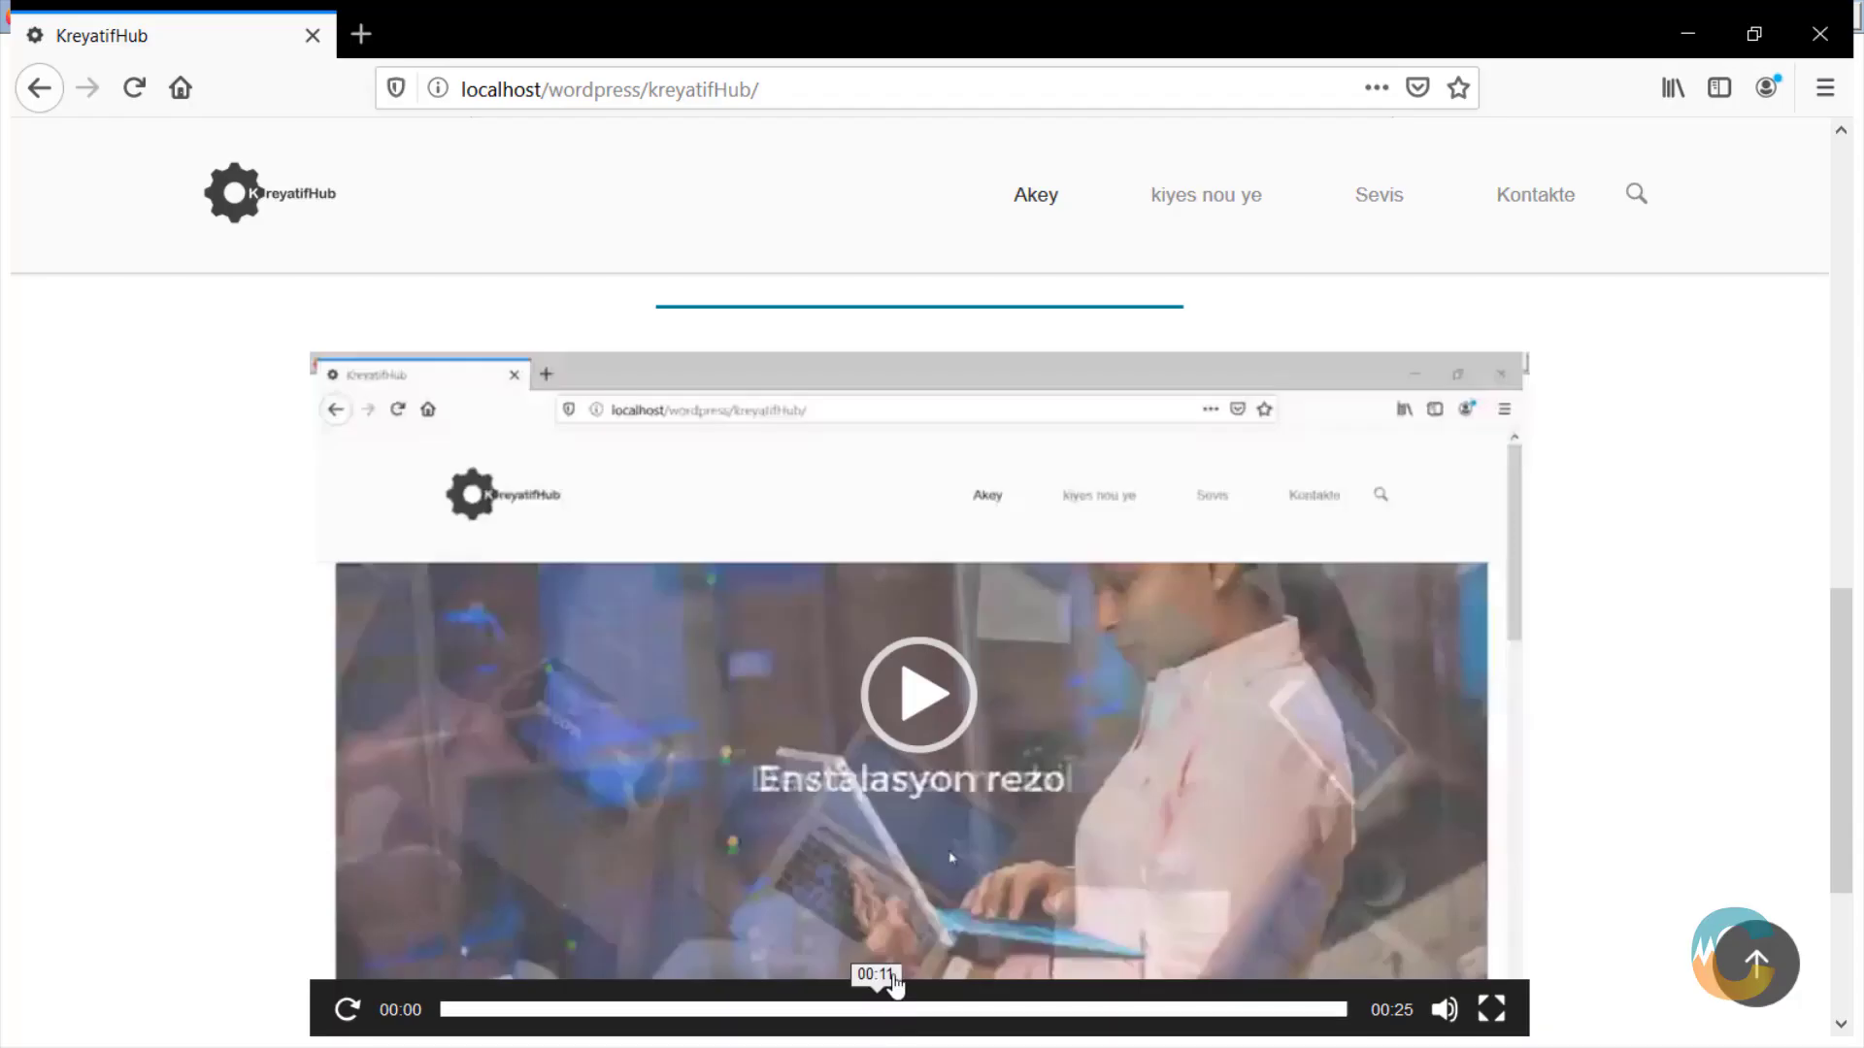
{"action": "left_click", "coordinate": [134, 88]}
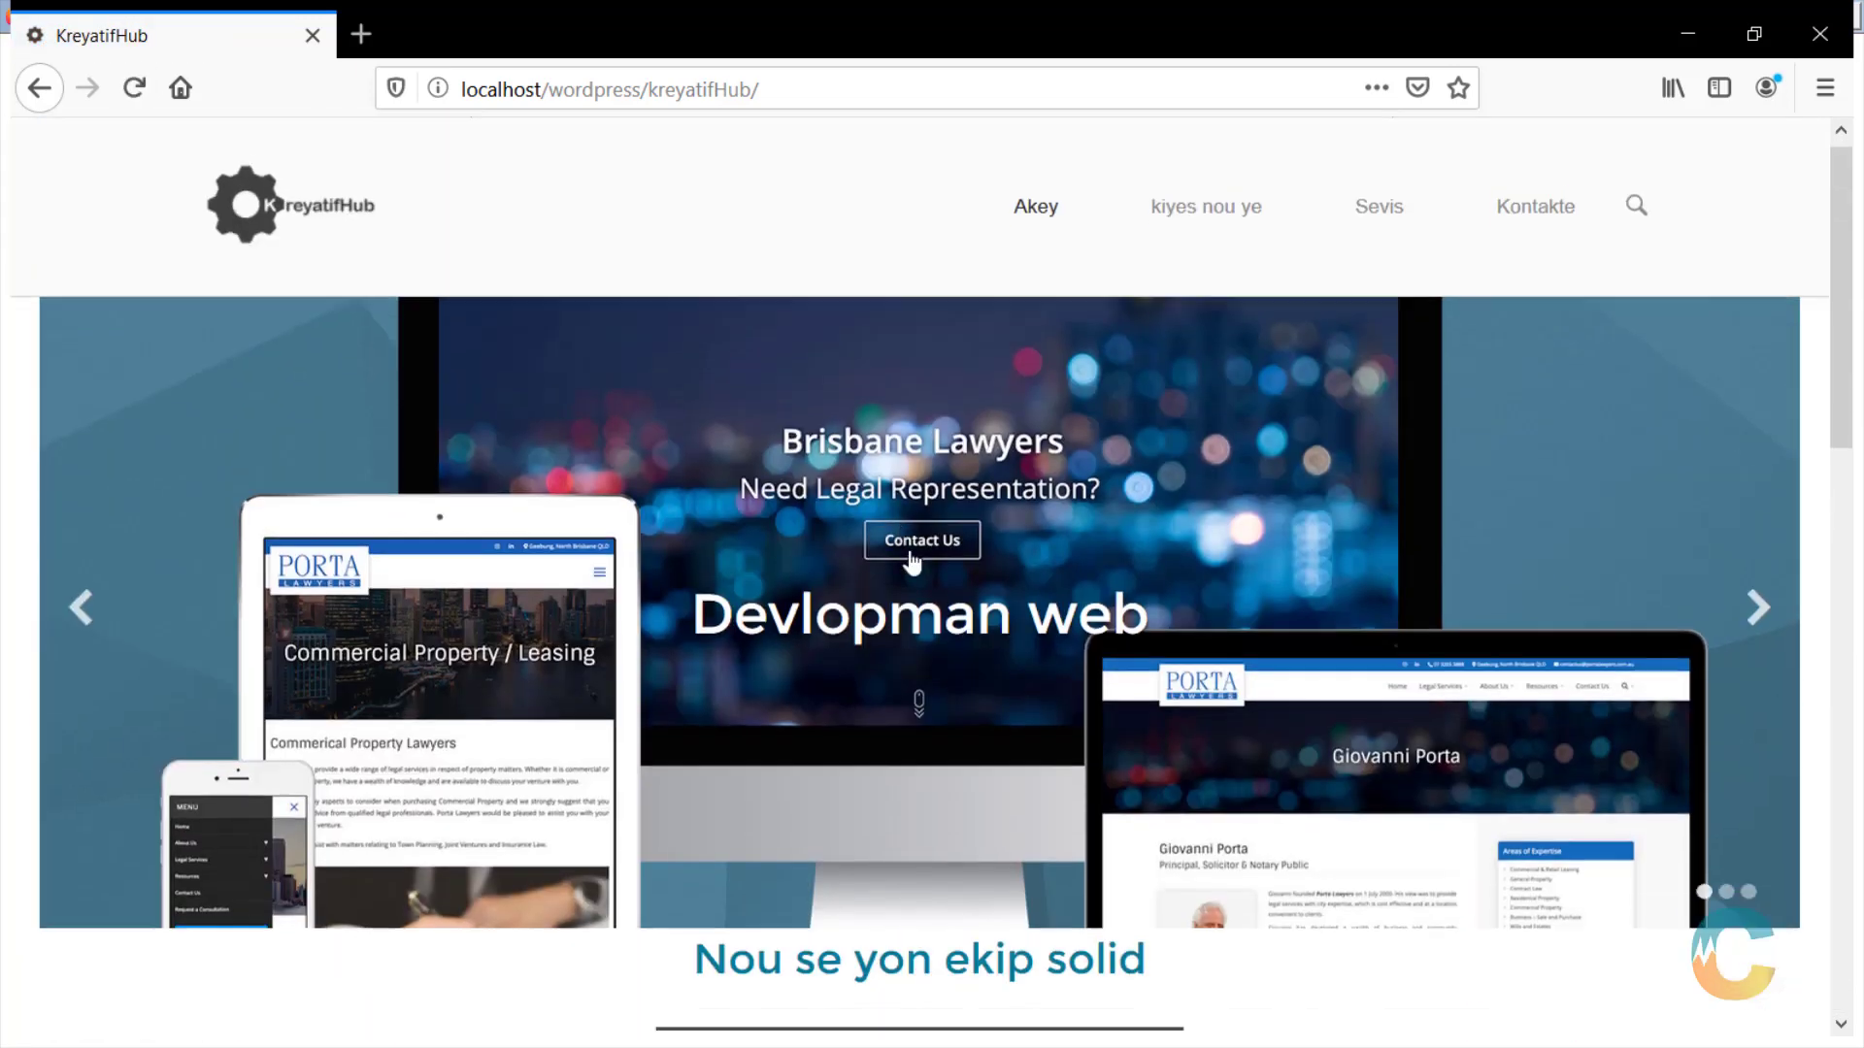
{"action": "scroll", "coordinate": [902, 543], "scroll_direction": "down", "scroll_amount": 10}
{"action": "left_click", "coordinate": [916, 507]}
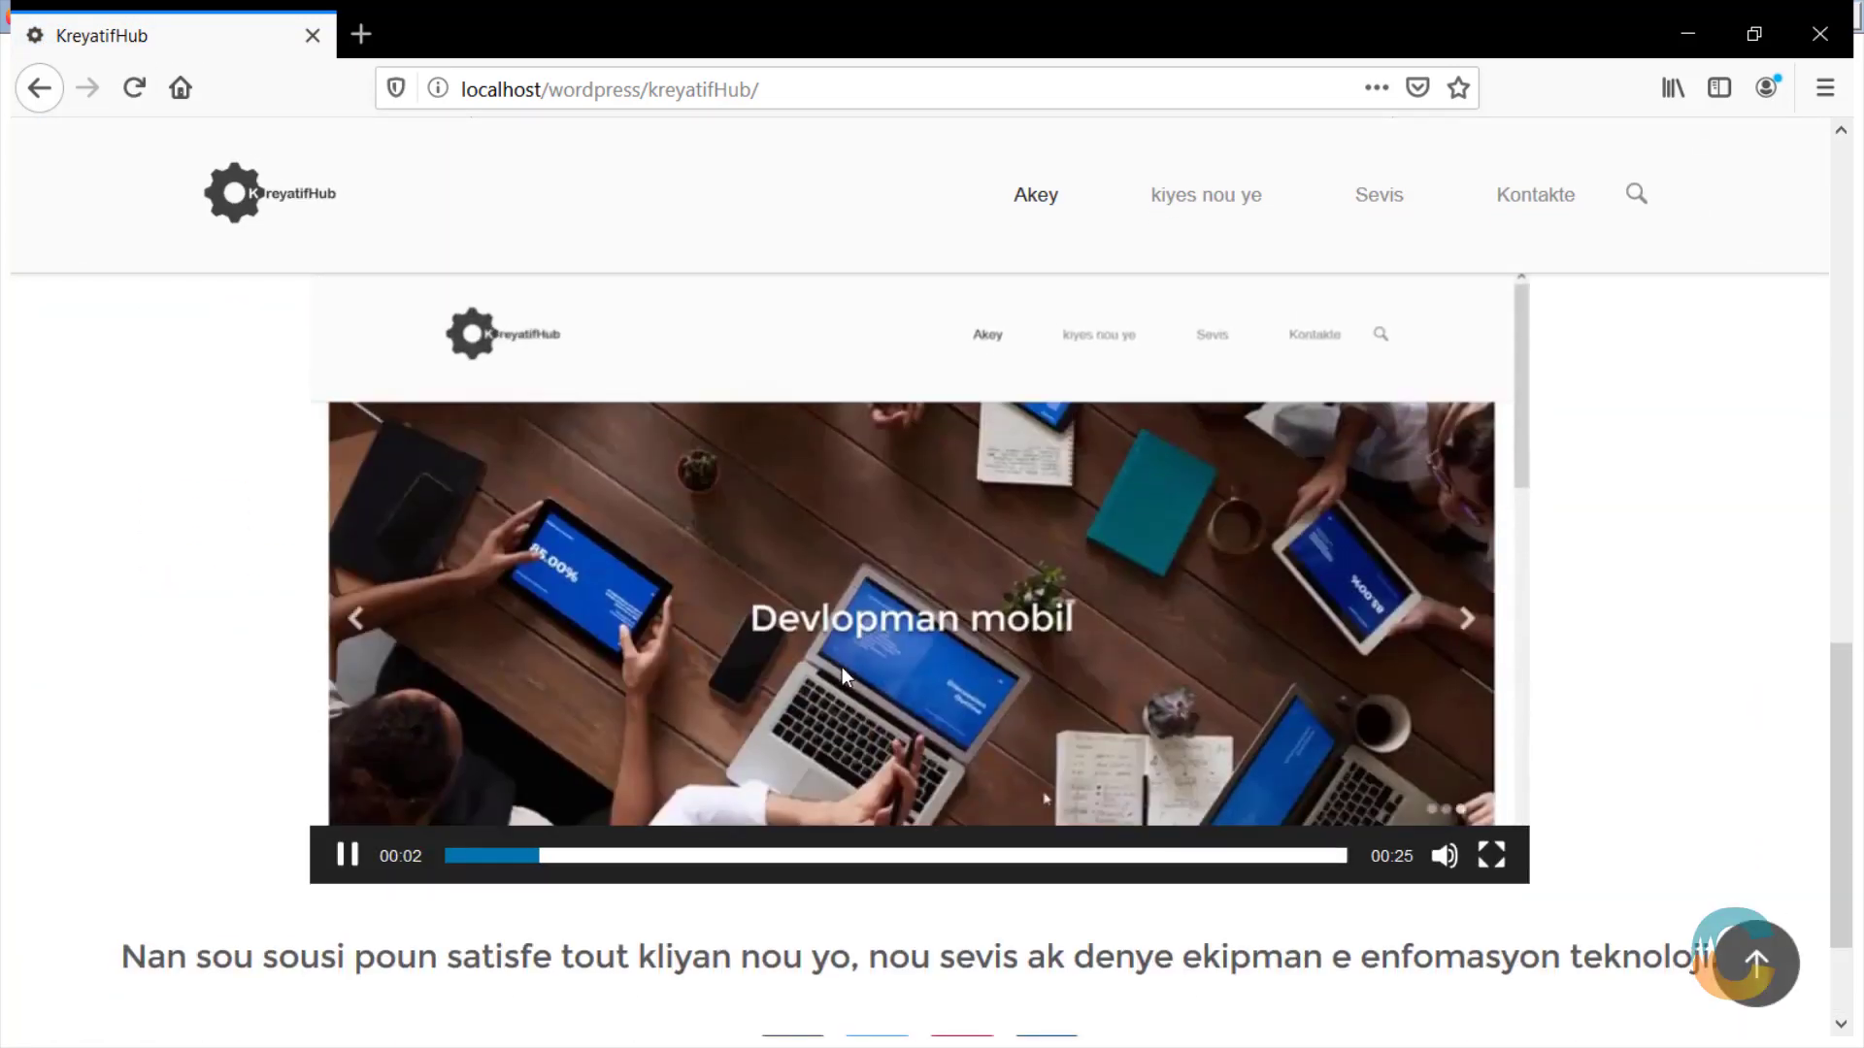
{"action": "scroll", "coordinate": [841, 667], "scroll_direction": "up", "scroll_amount": 2}
{"action": "scroll", "coordinate": [842, 670], "scroll_direction": "down", "scroll_amount": 5}
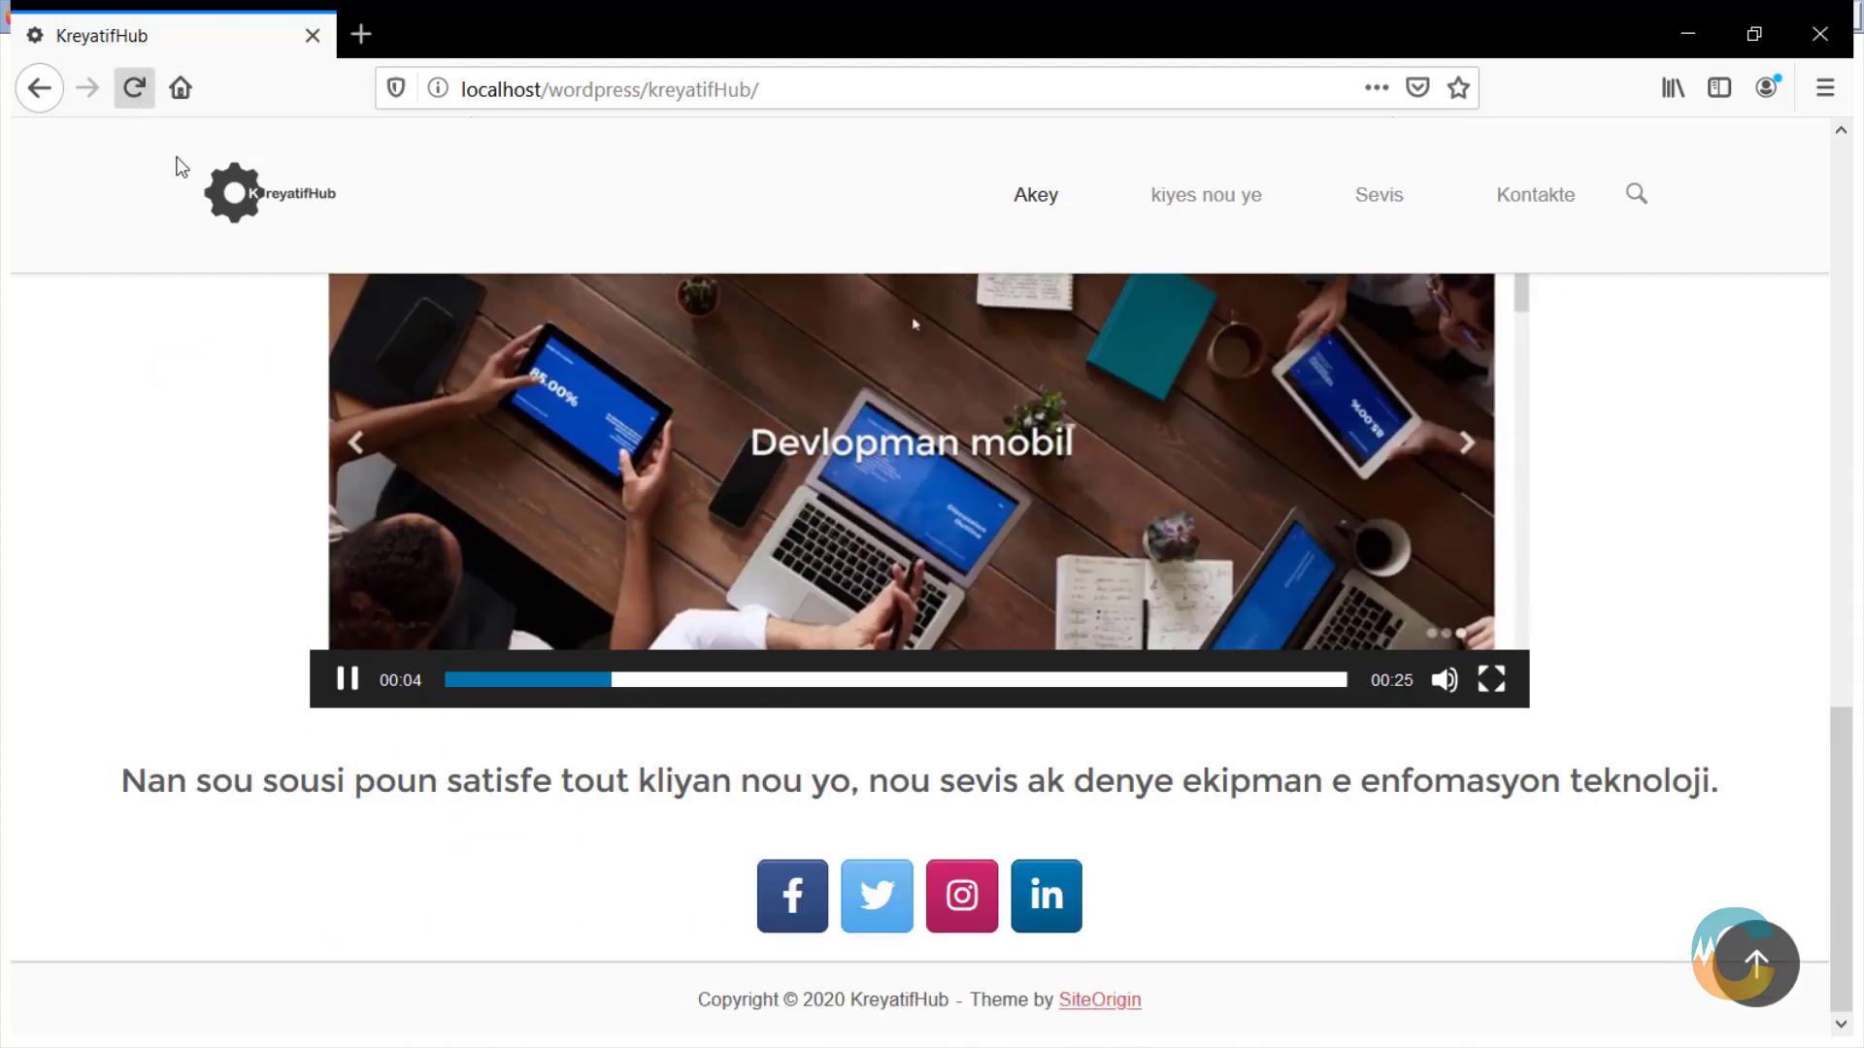
{"action": "left_click", "coordinate": [134, 88]}
{"action": "scroll", "coordinate": [1128, 631], "scroll_direction": "down", "scroll_amount": 10}
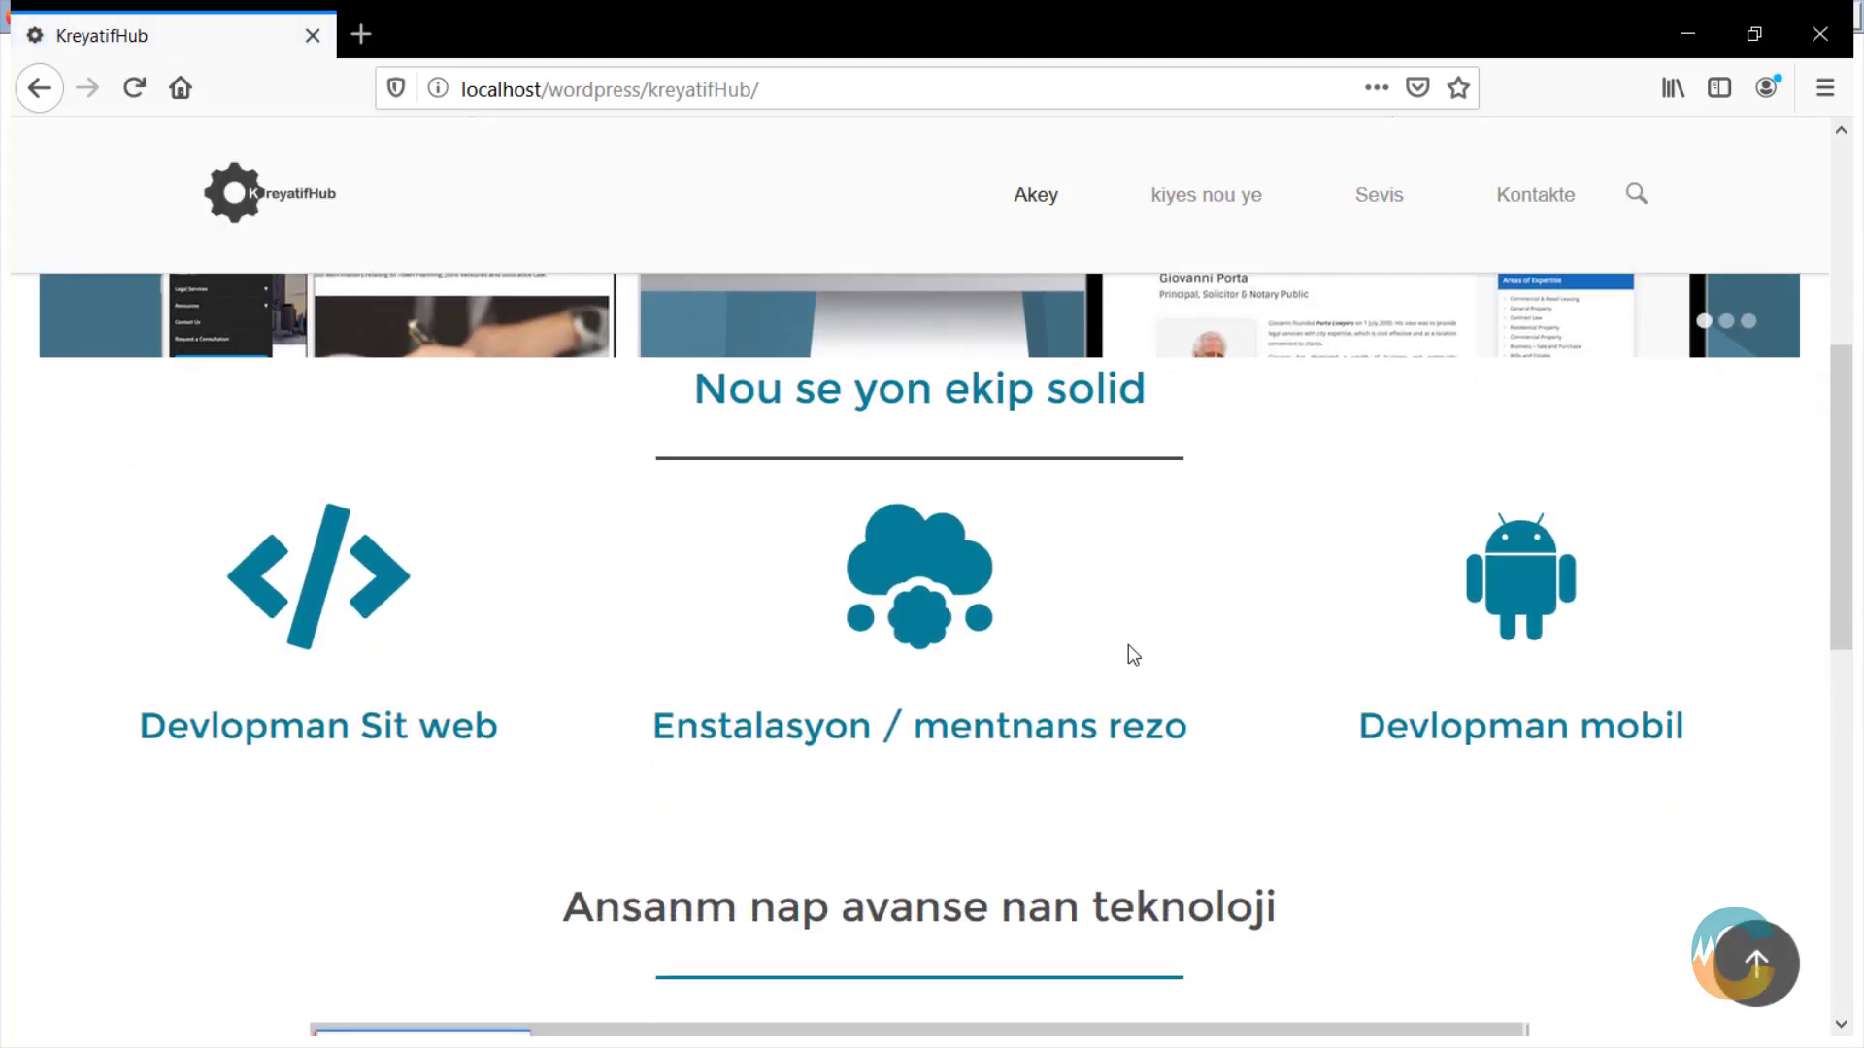
{"action": "scroll", "coordinate": [1121, 649], "scroll_direction": "up", "scroll_amount": 3}
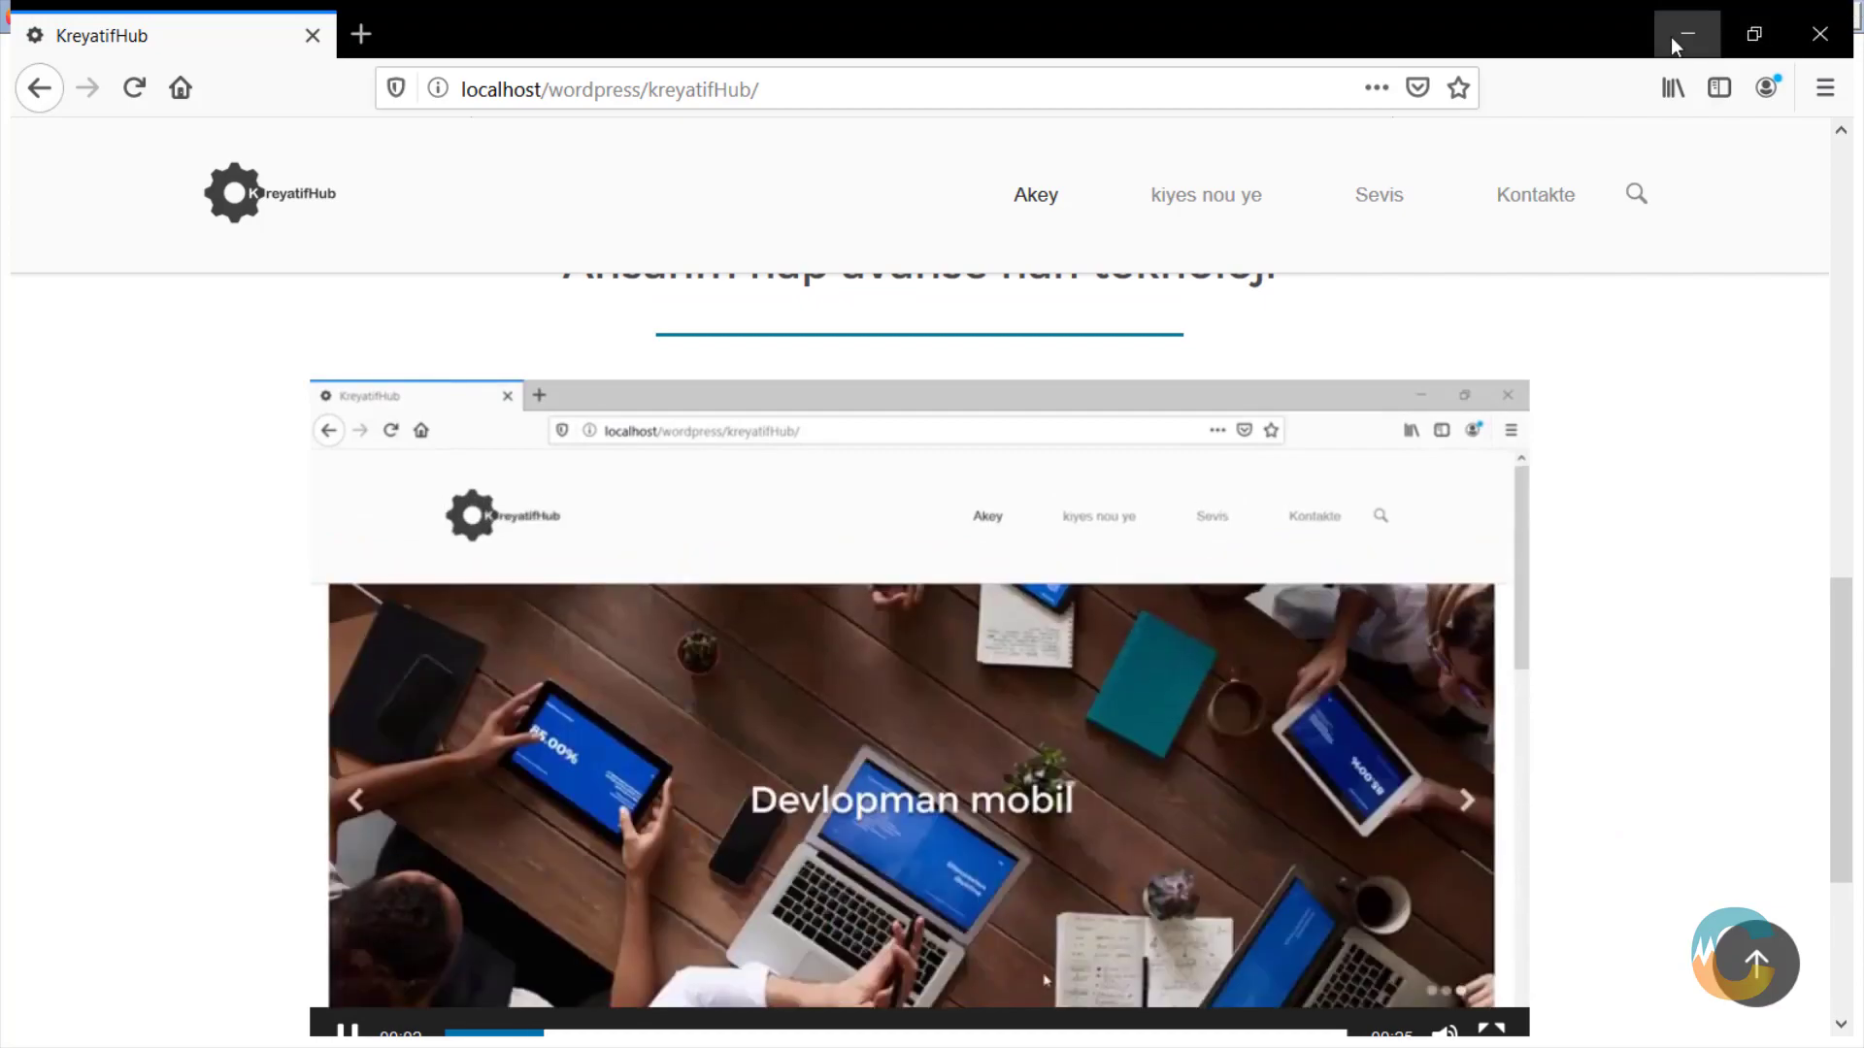
Step: Return to the Akey page editor in Chrome and compare the video player's Externally hosted and Self hosted location options
{"action": "left_click", "coordinate": [1684, 39]}
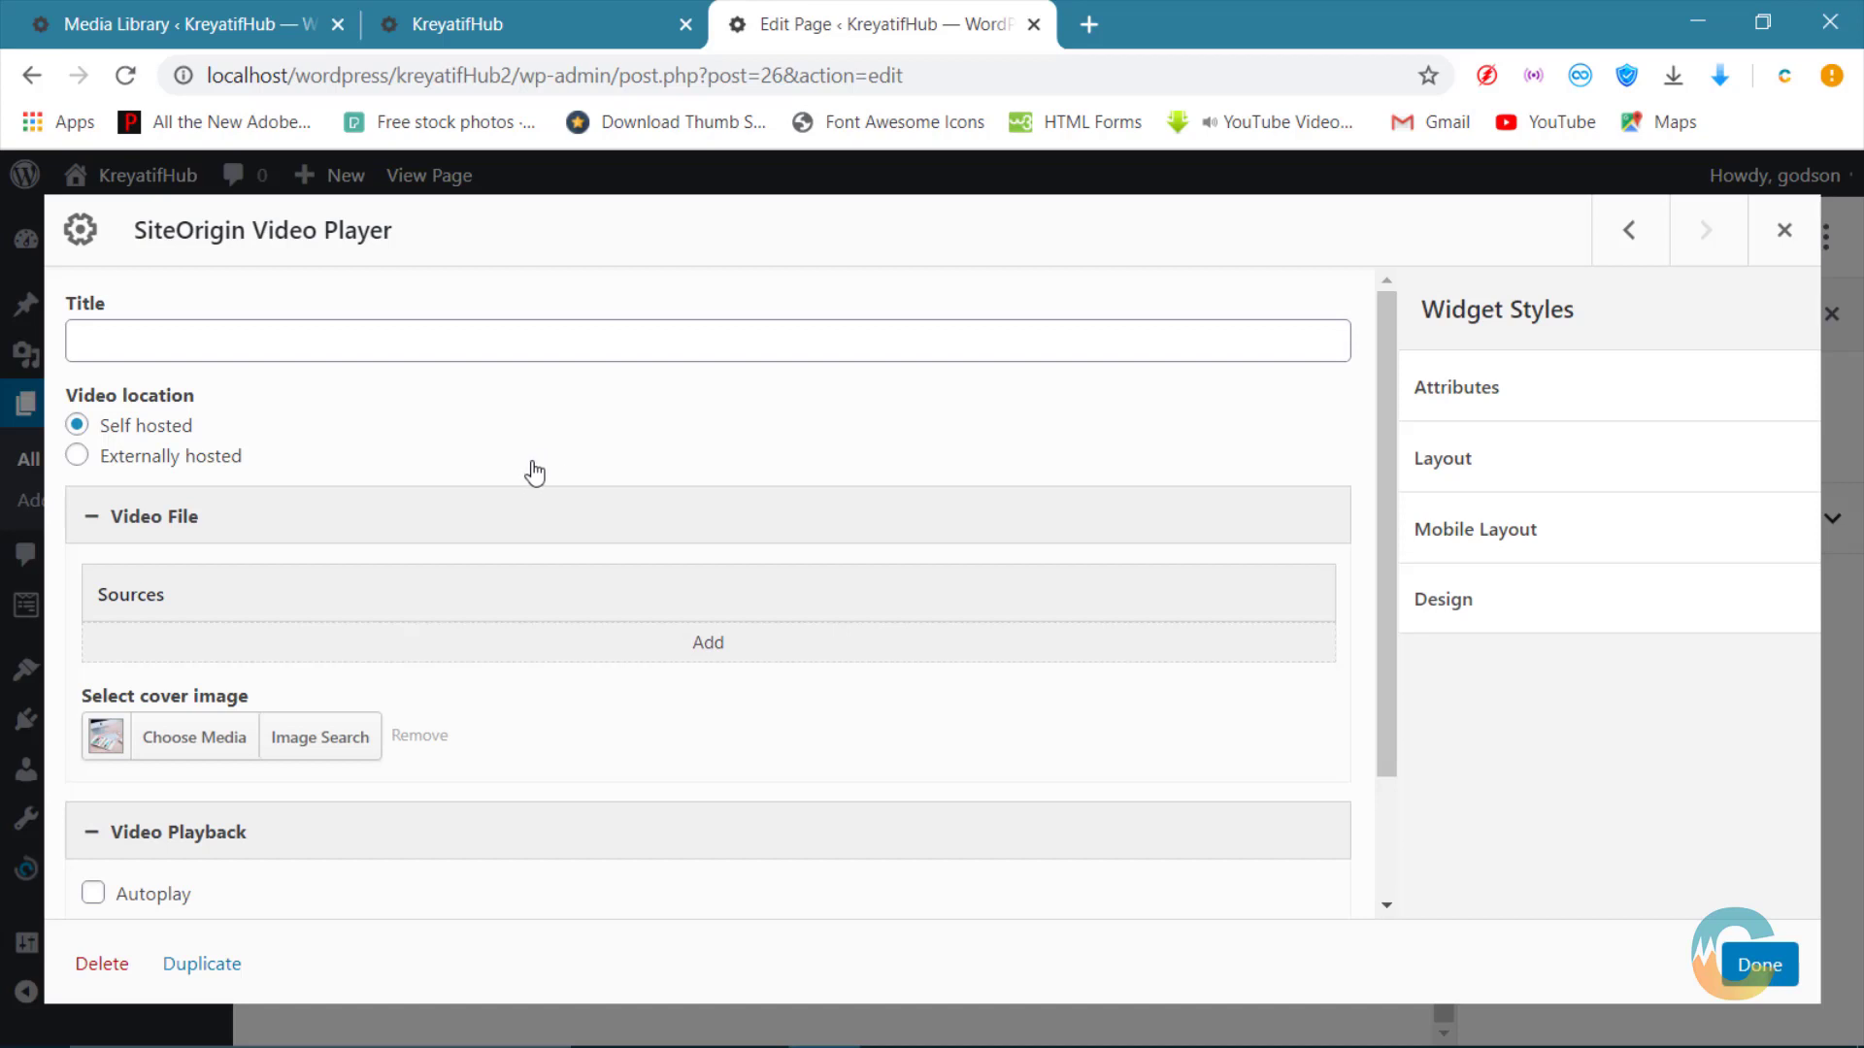
{"action": "left_click", "coordinate": [207, 458]}
{"action": "left_click", "coordinate": [219, 629]}
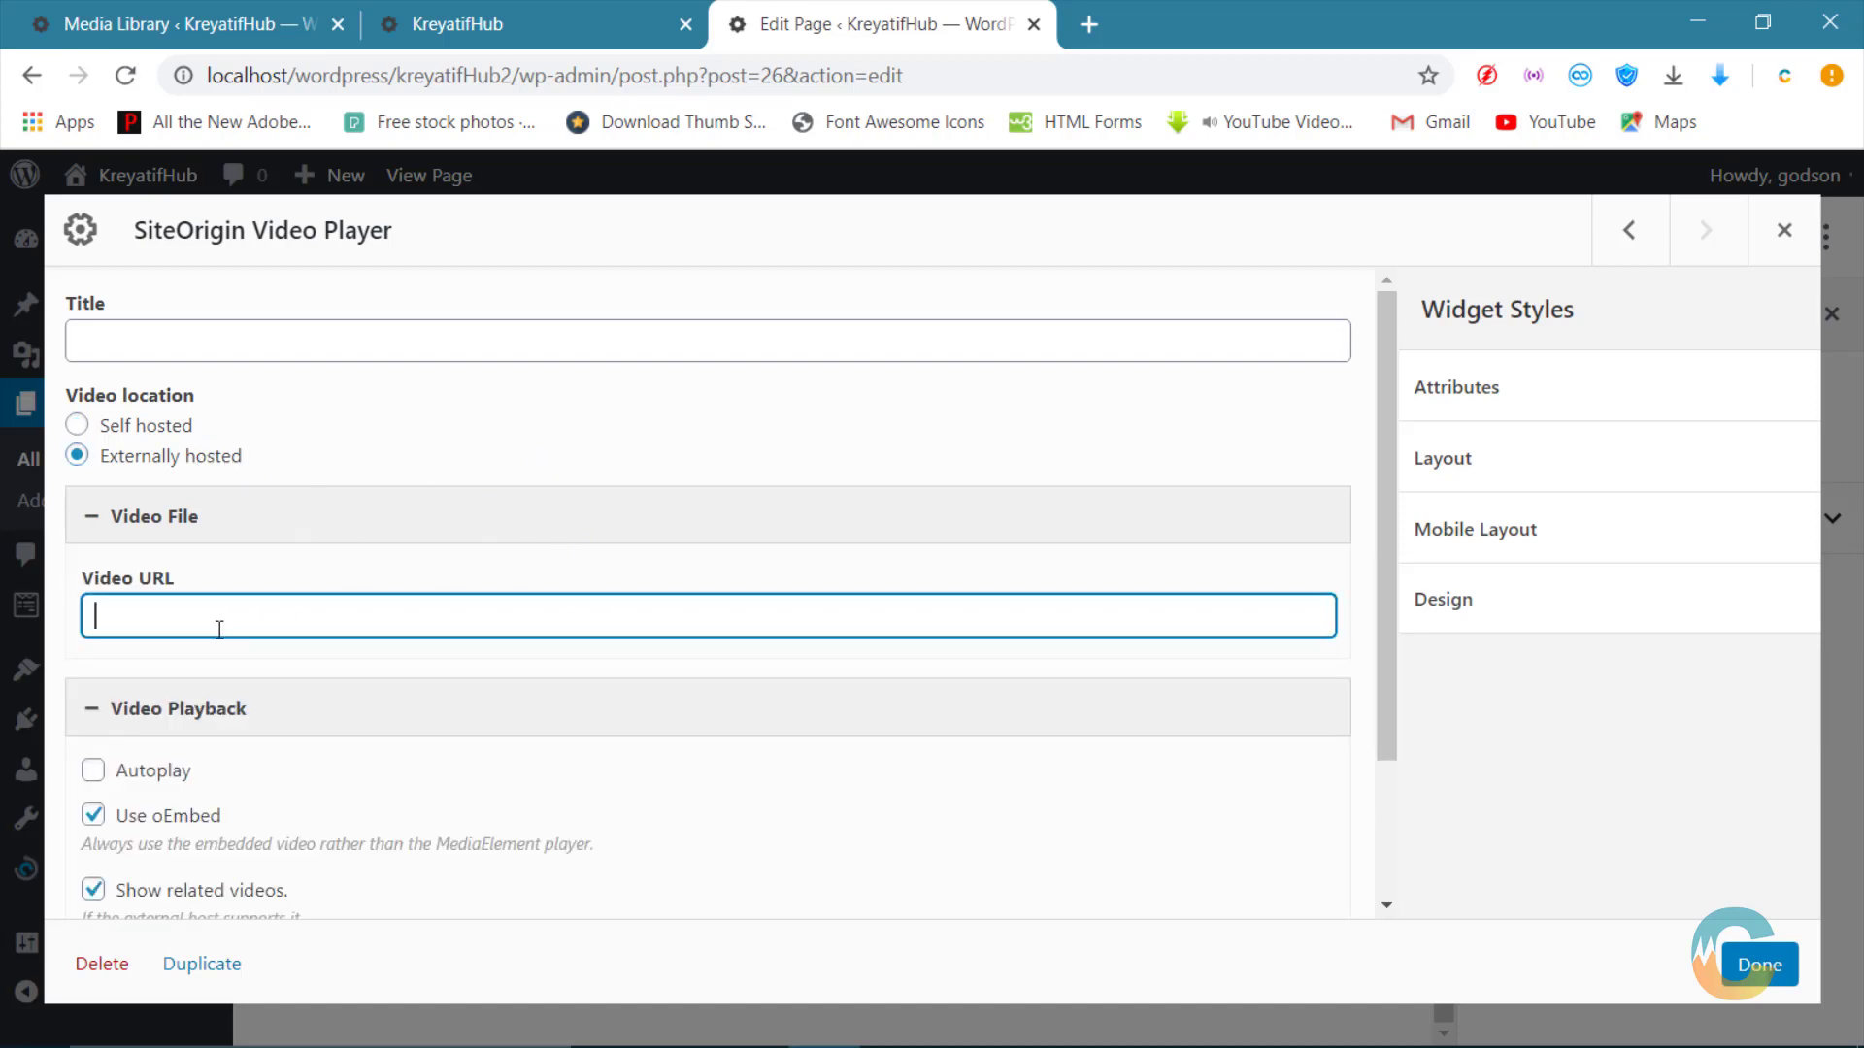
{"action": "left_click", "coordinate": [150, 427]}
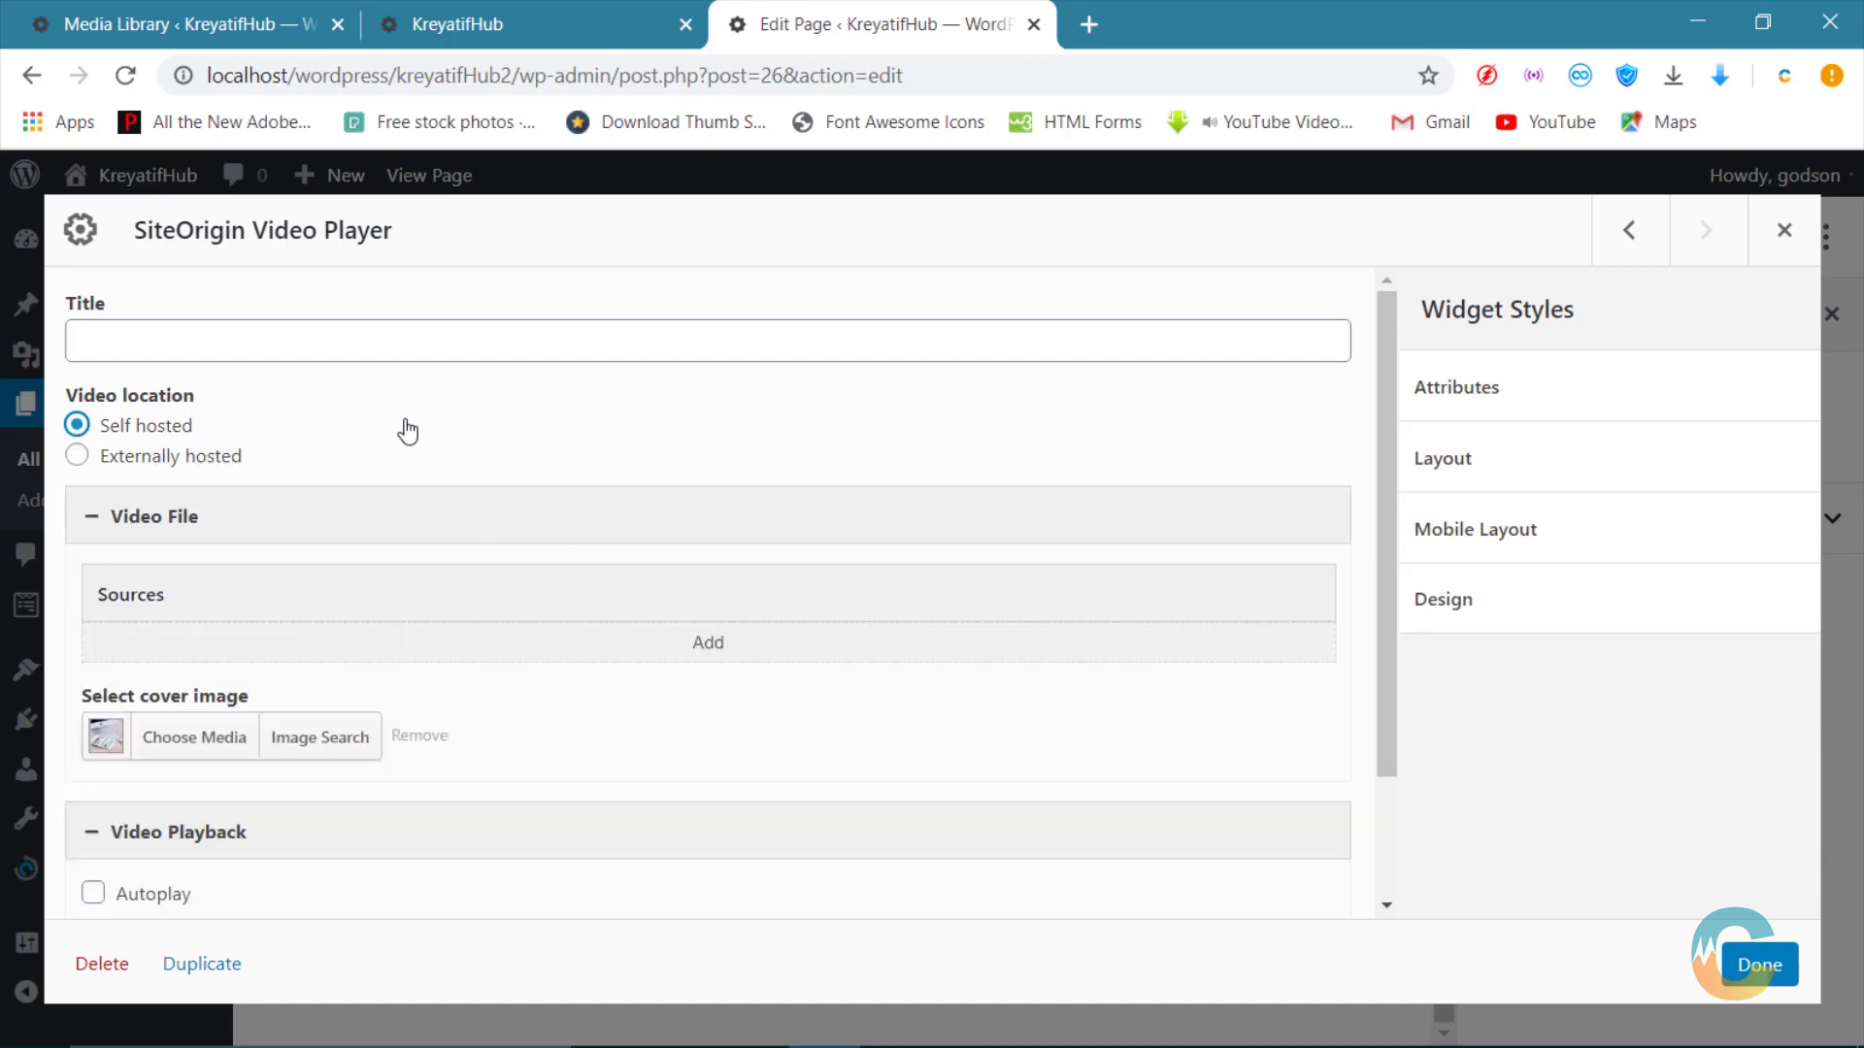
{"action": "left_click", "coordinate": [228, 458]}
{"action": "left_click", "coordinate": [237, 606]}
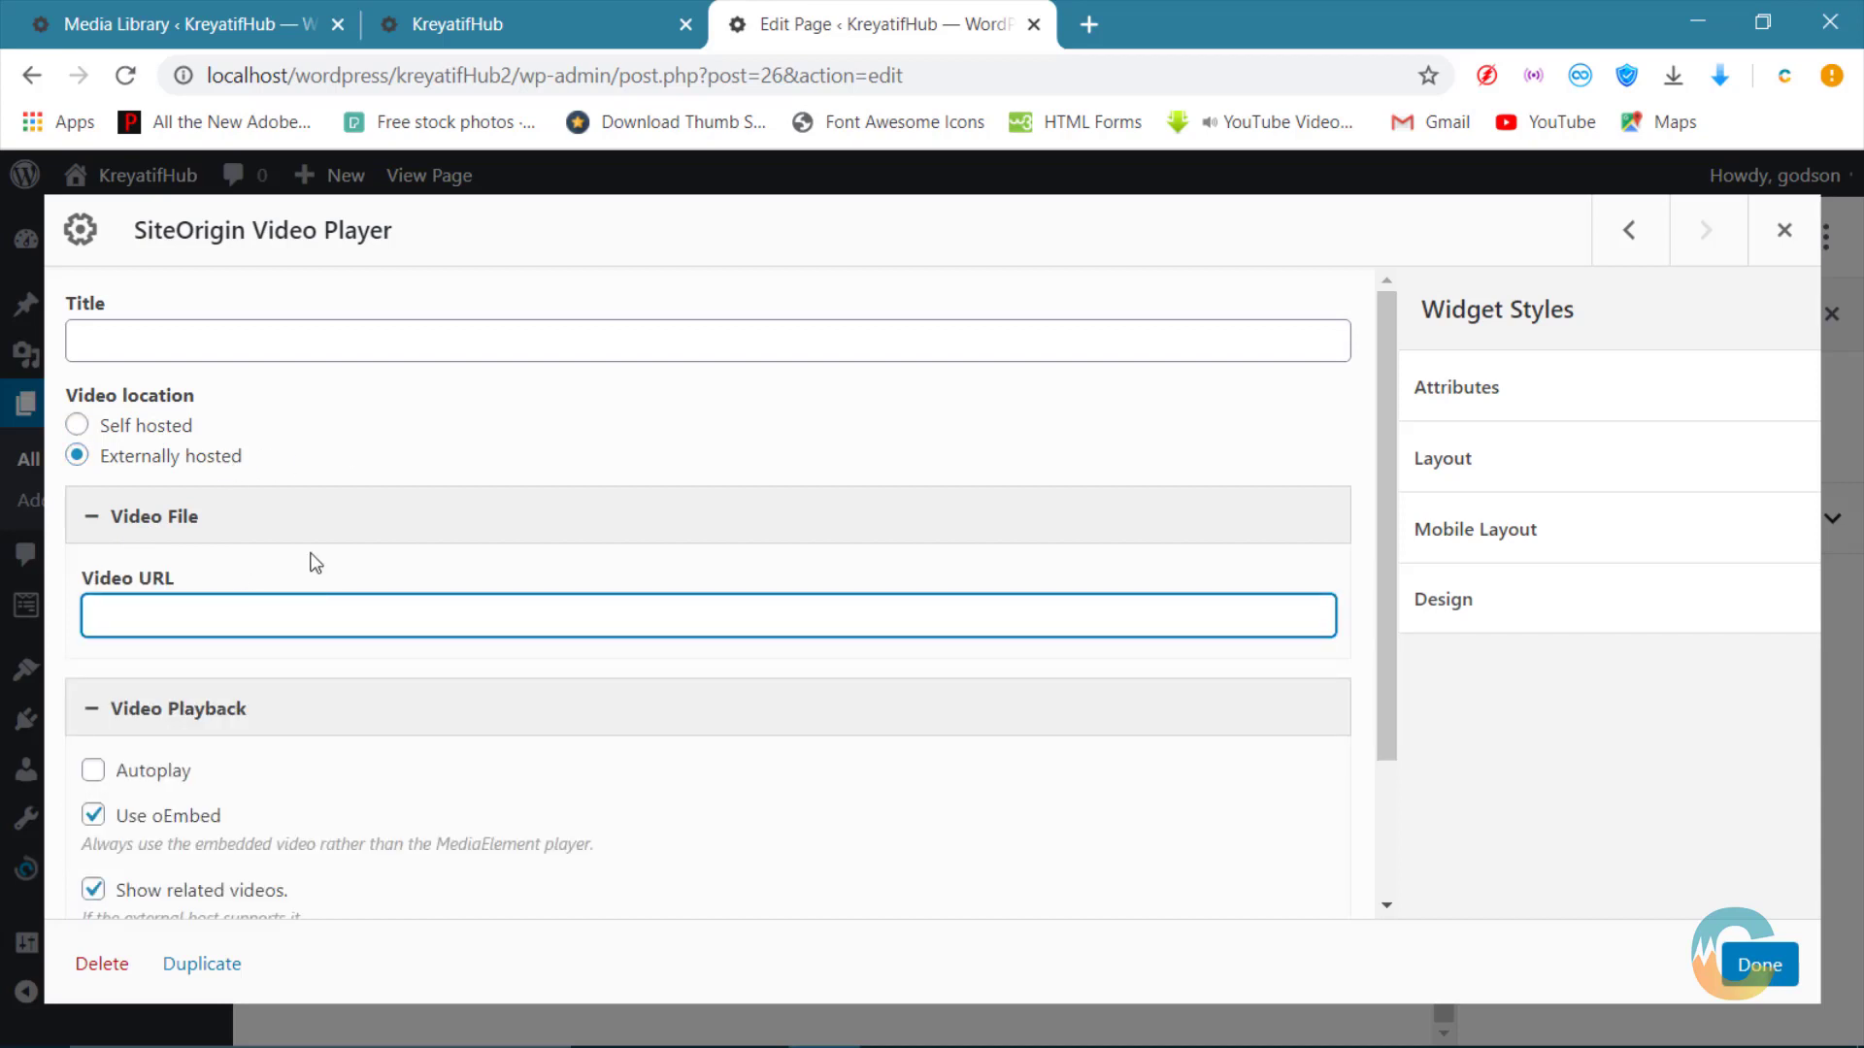
{"action": "left_click", "coordinate": [163, 427]}
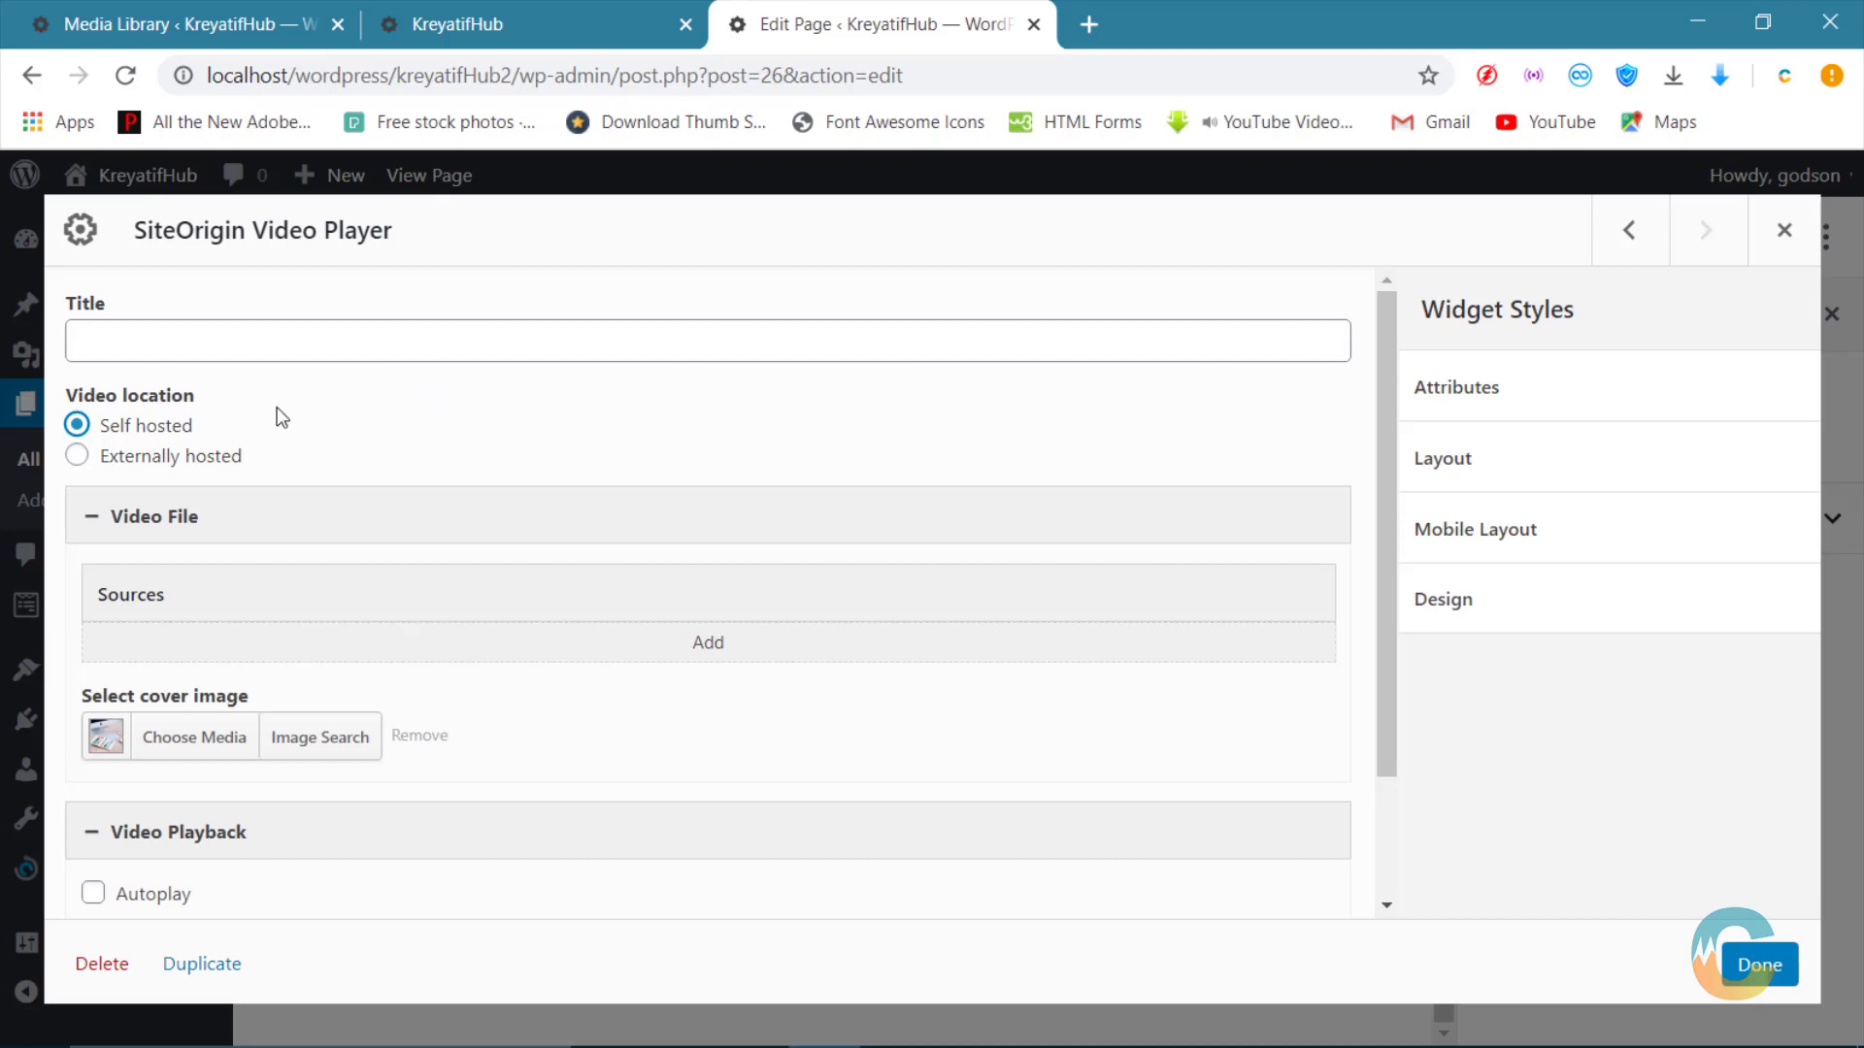
Step: Add a source to the self-hosted video player, set it to KreyatifHub_s01.mp4 from the Media Library and apply the widget settings
{"action": "left_click", "coordinate": [657, 652]}
{"action": "left_click", "coordinate": [441, 654]}
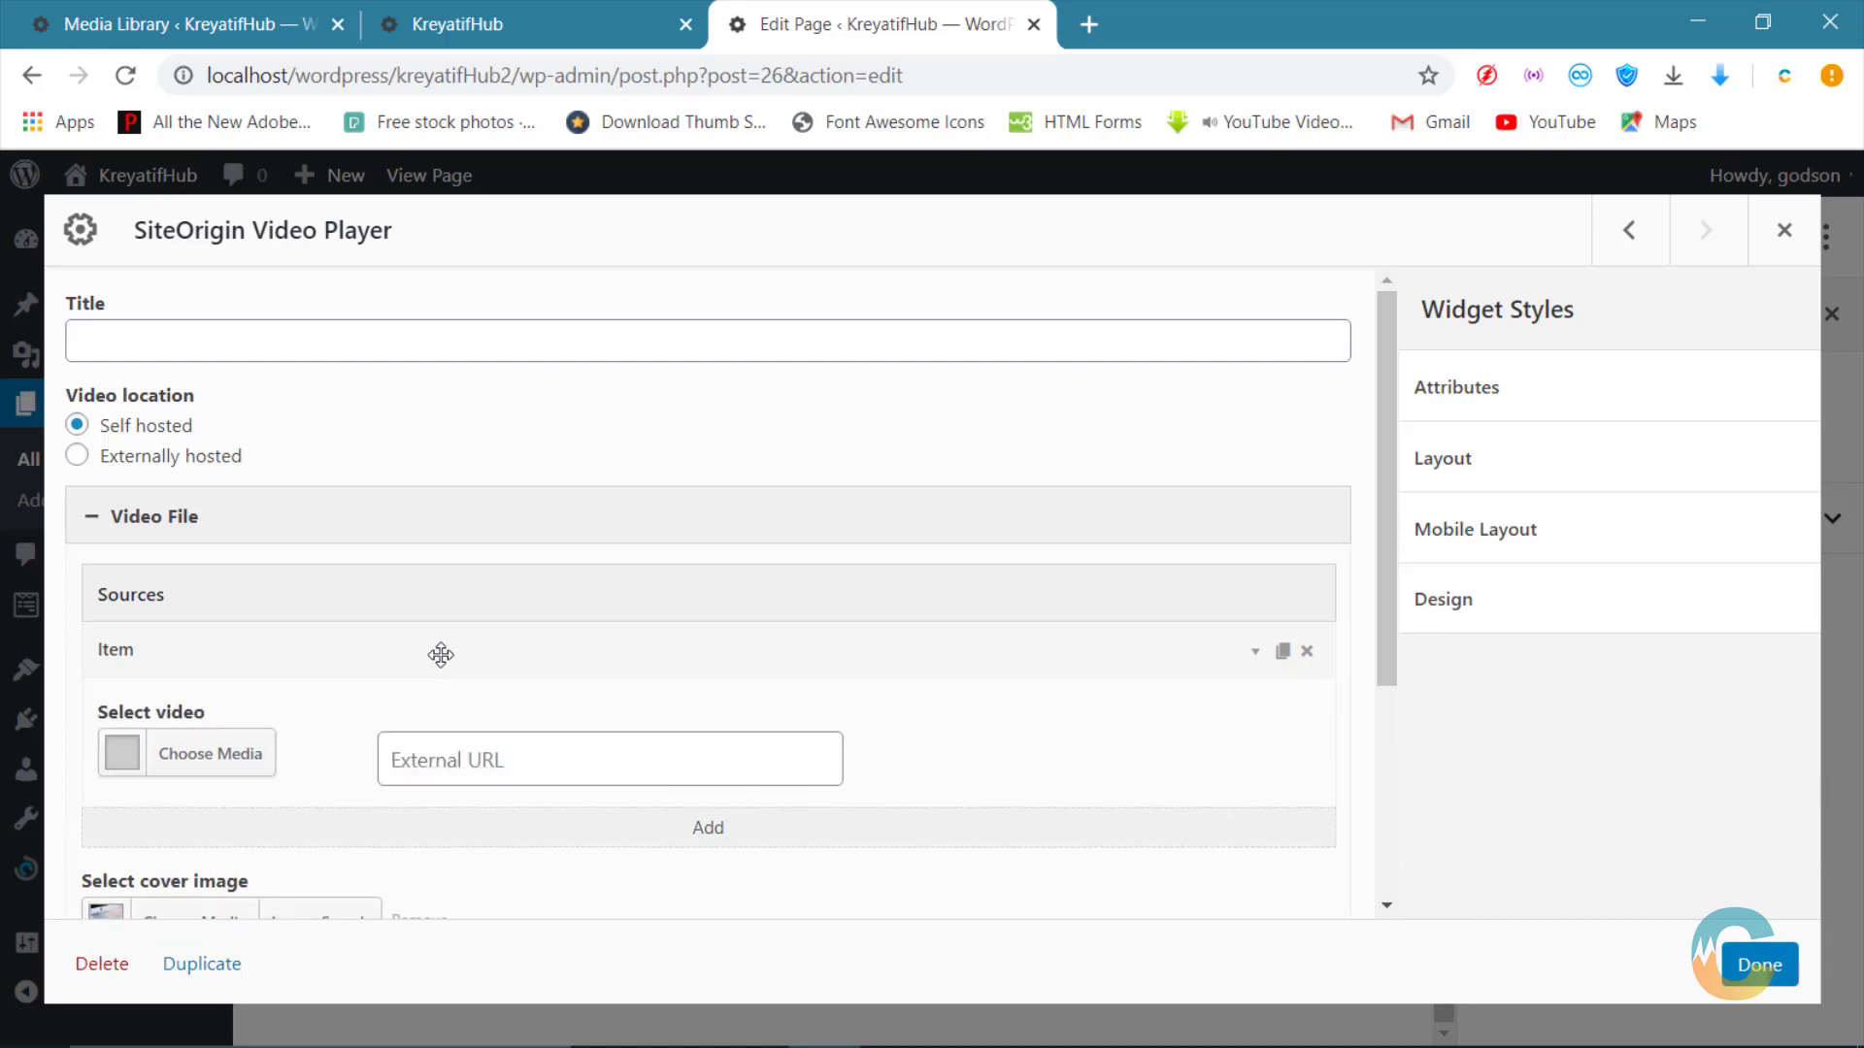
{"action": "scroll", "coordinate": [398, 723], "scroll_direction": "down", "scroll_amount": 2}
{"action": "left_click", "coordinate": [193, 614]}
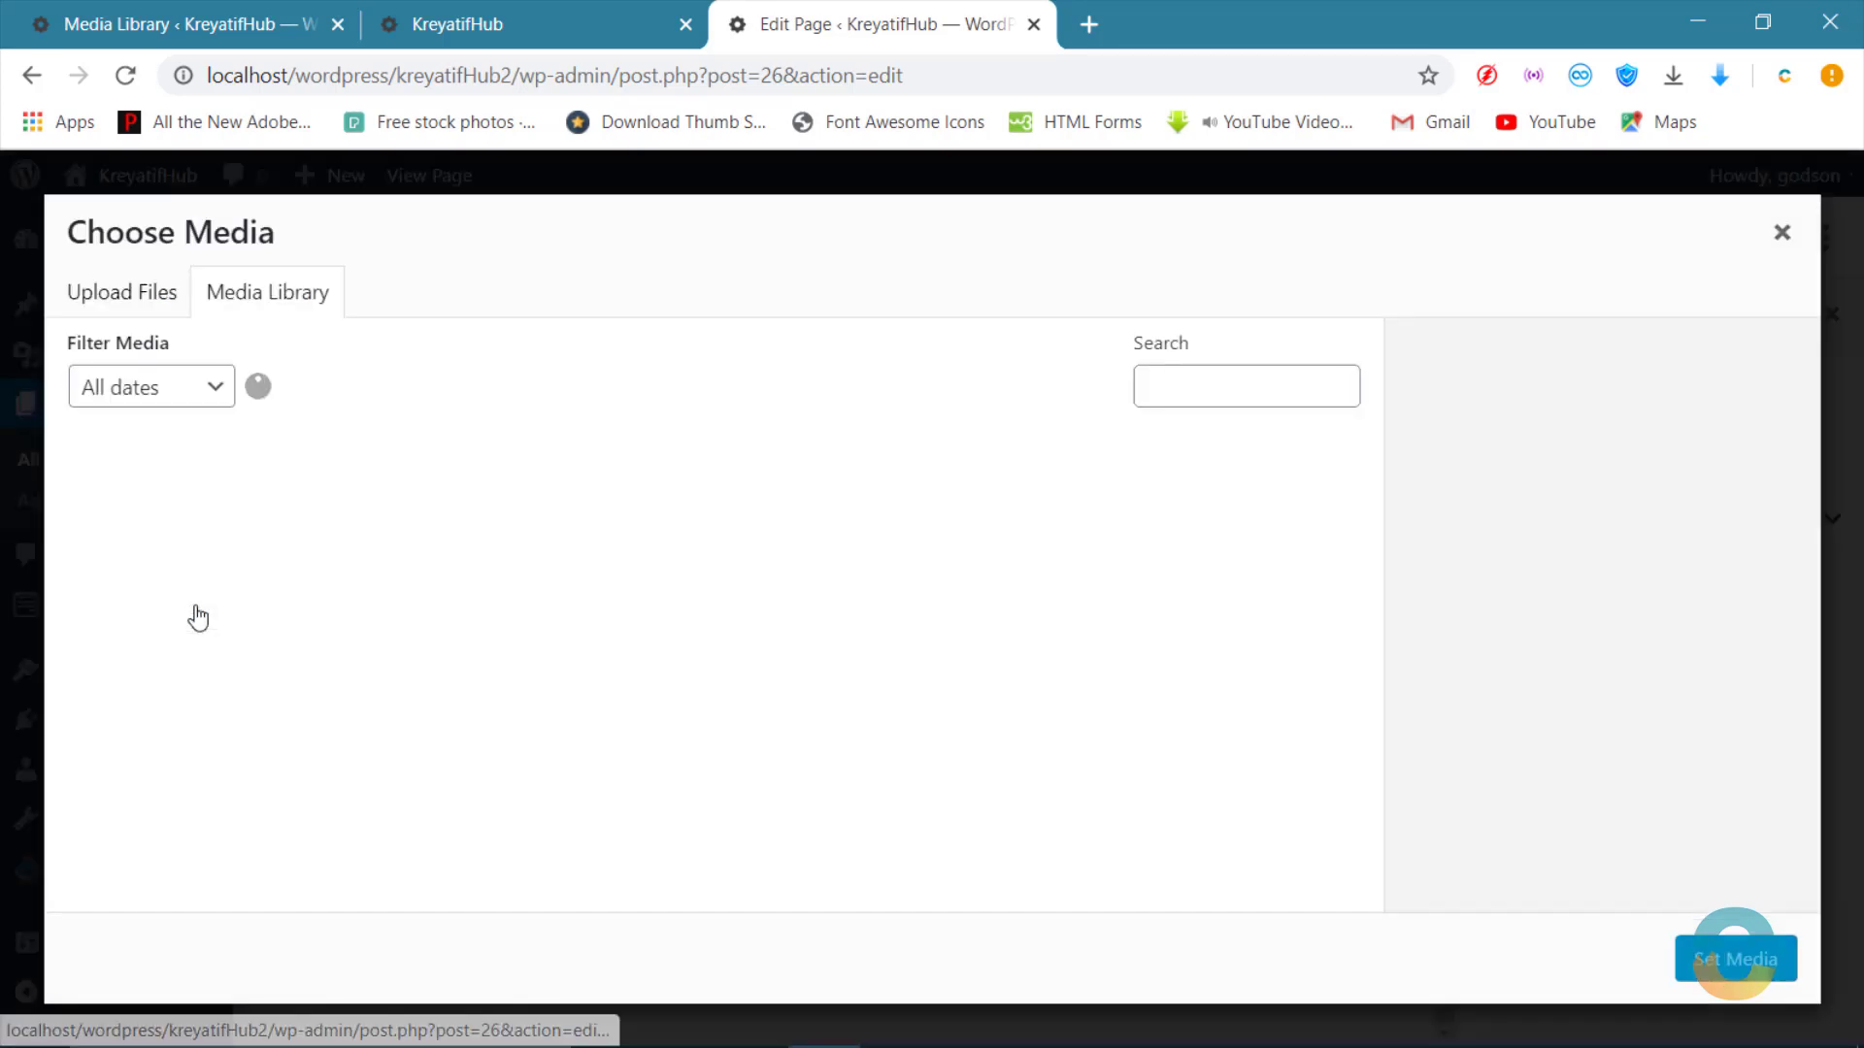
{"action": "left_click", "coordinate": [163, 574]}
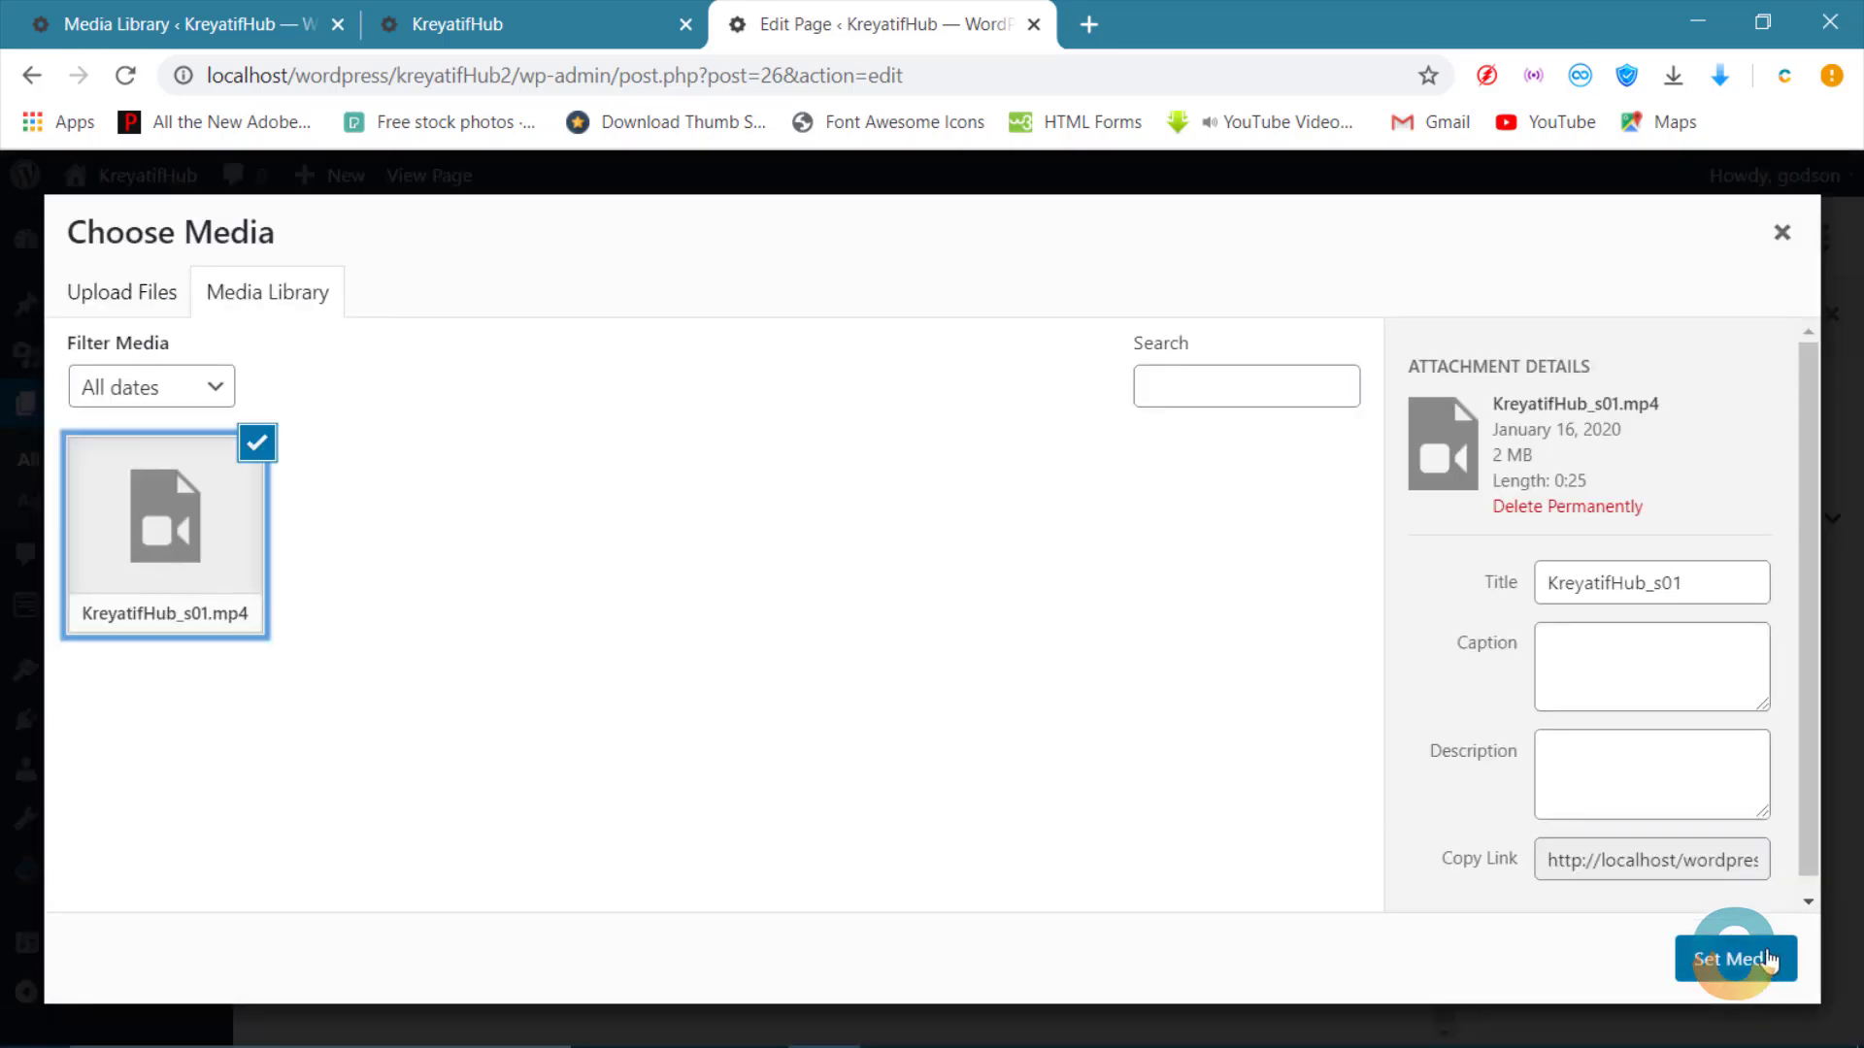
{"action": "left_click", "coordinate": [1738, 958]}
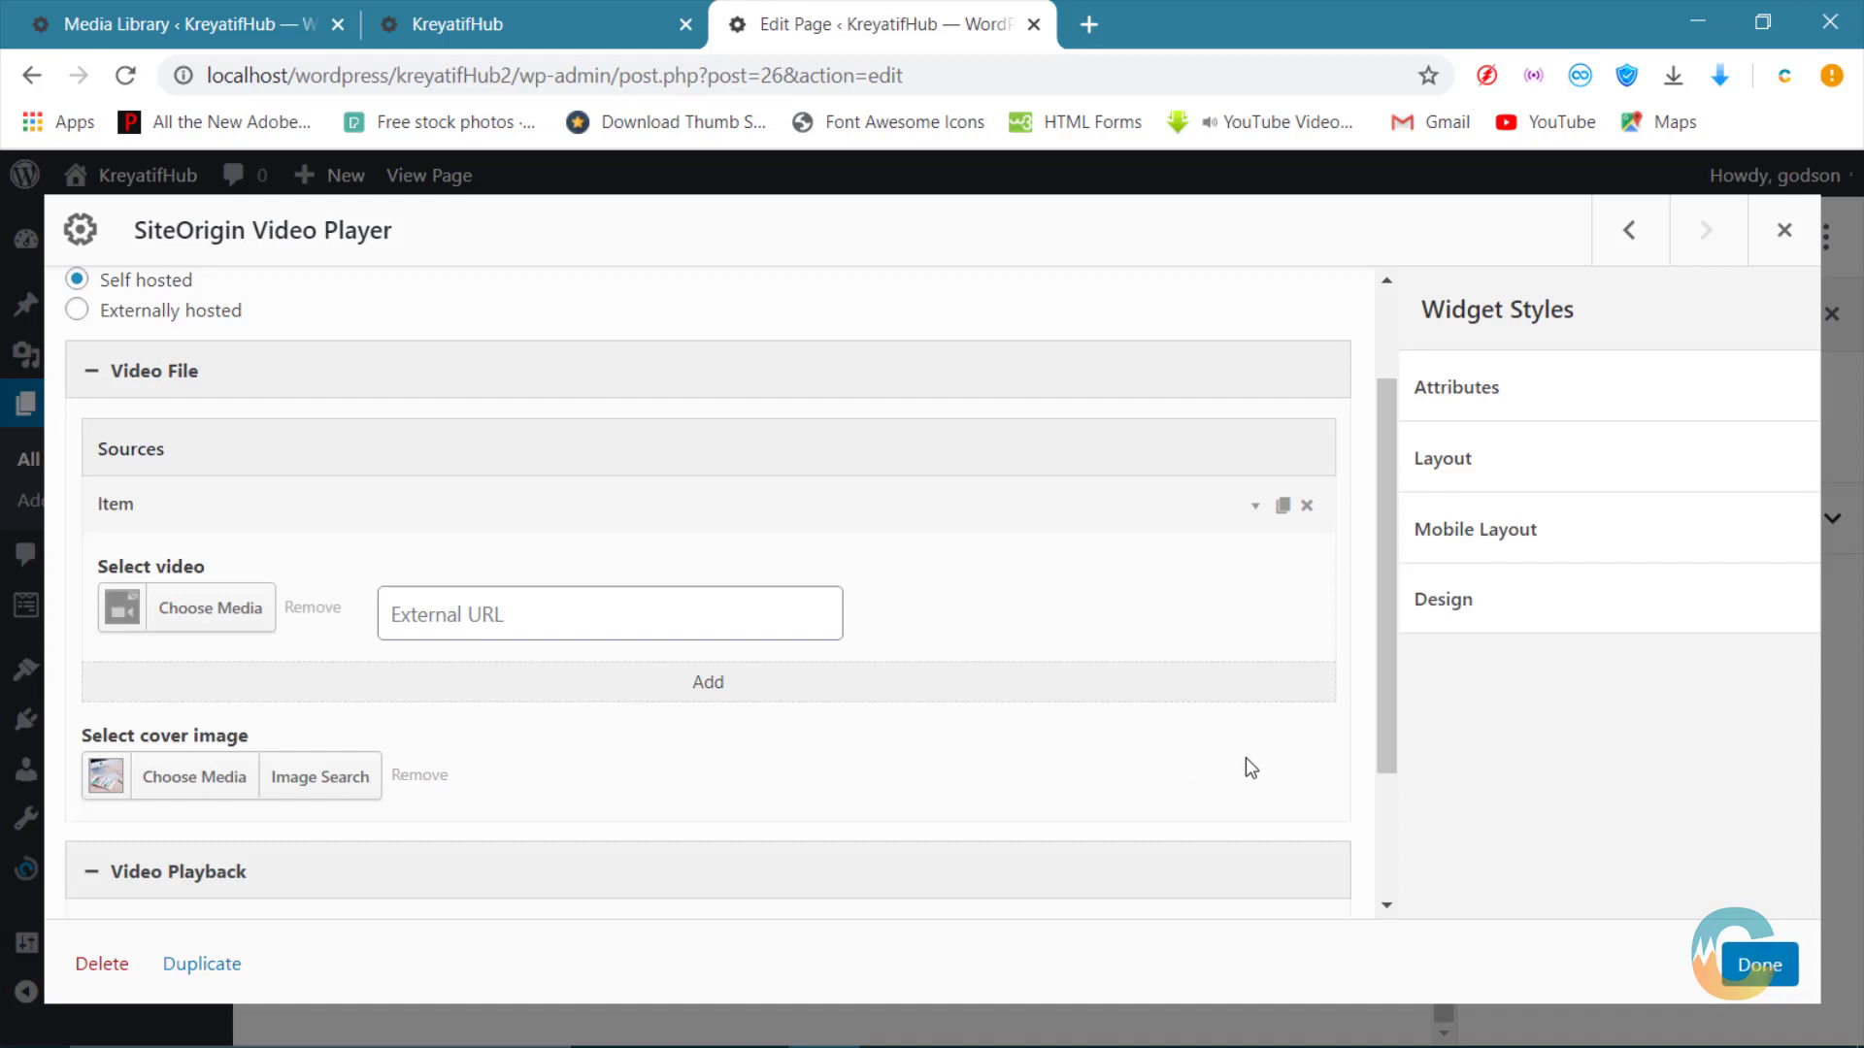
{"action": "scroll", "coordinate": [1262, 767], "scroll_direction": "down", "scroll_amount": 2}
{"action": "left_click", "coordinate": [1769, 971]}
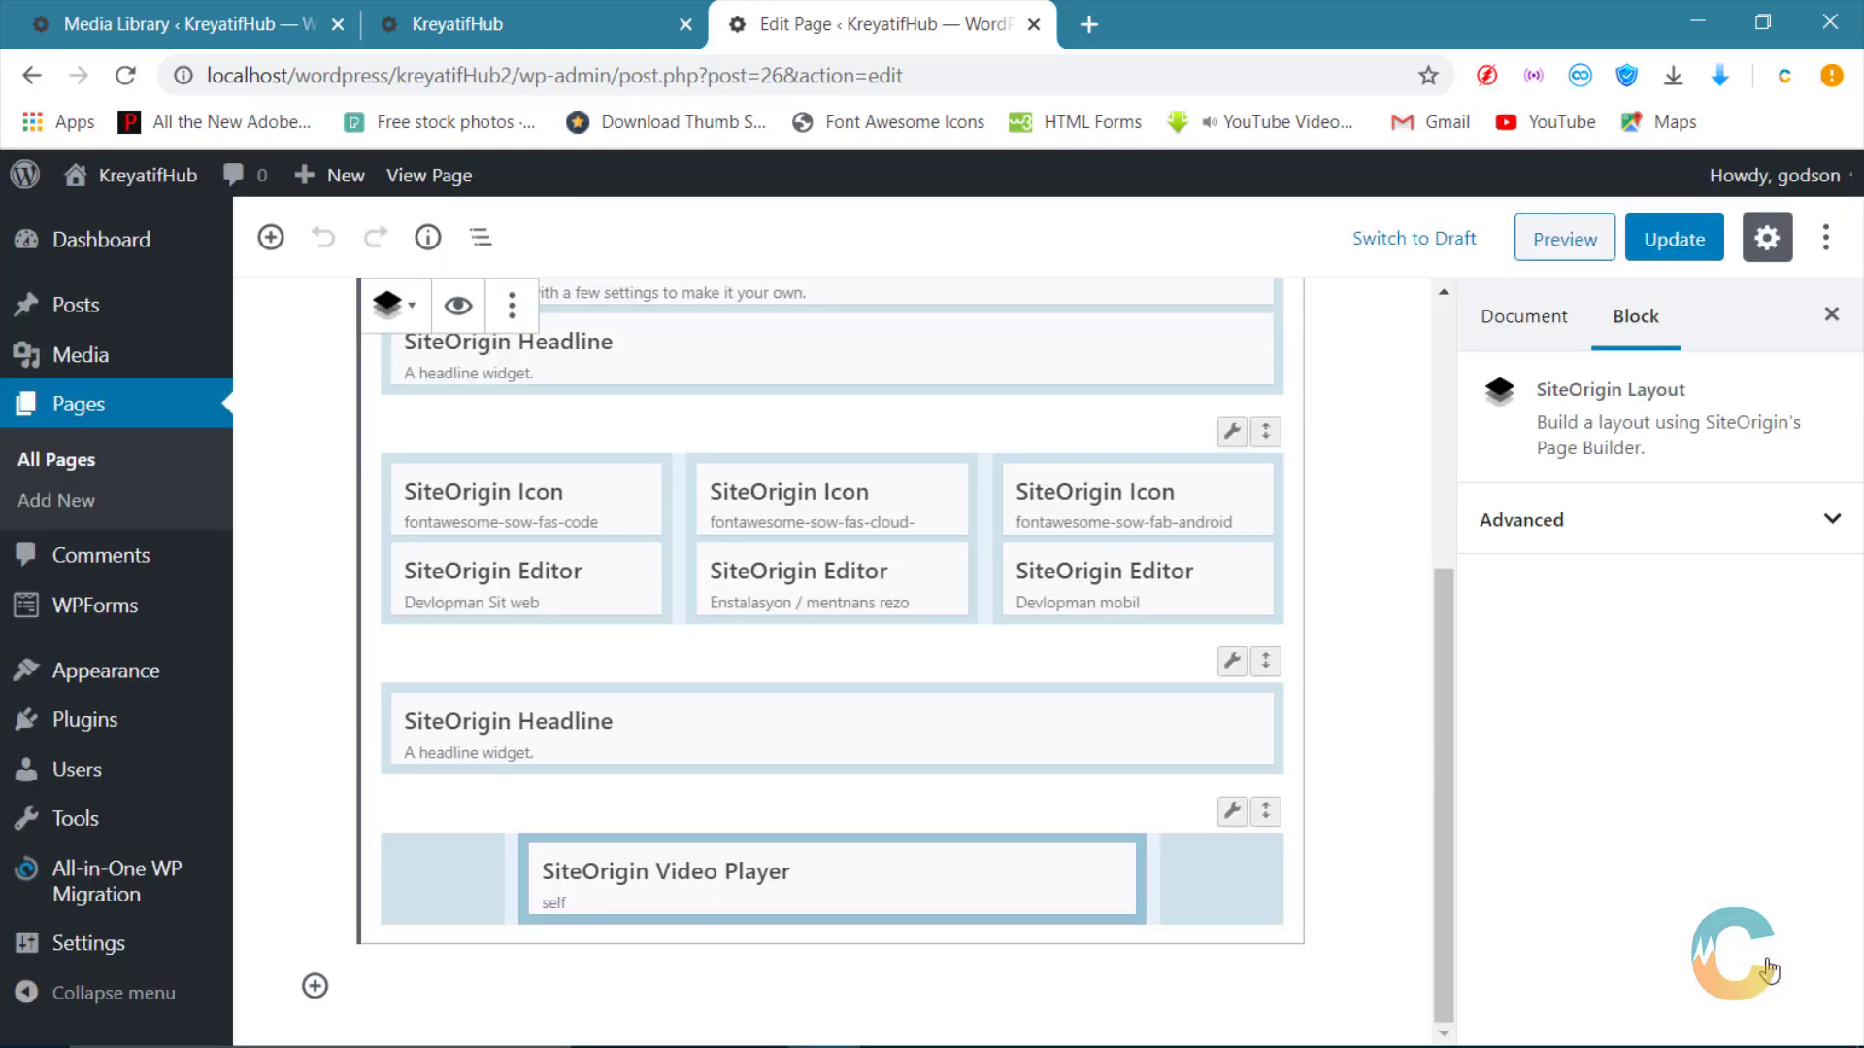
Step: Update the Akey page, place its editor tab before the KreyatifHub site tab and reload the site's home page
{"action": "left_click", "coordinate": [1665, 243]}
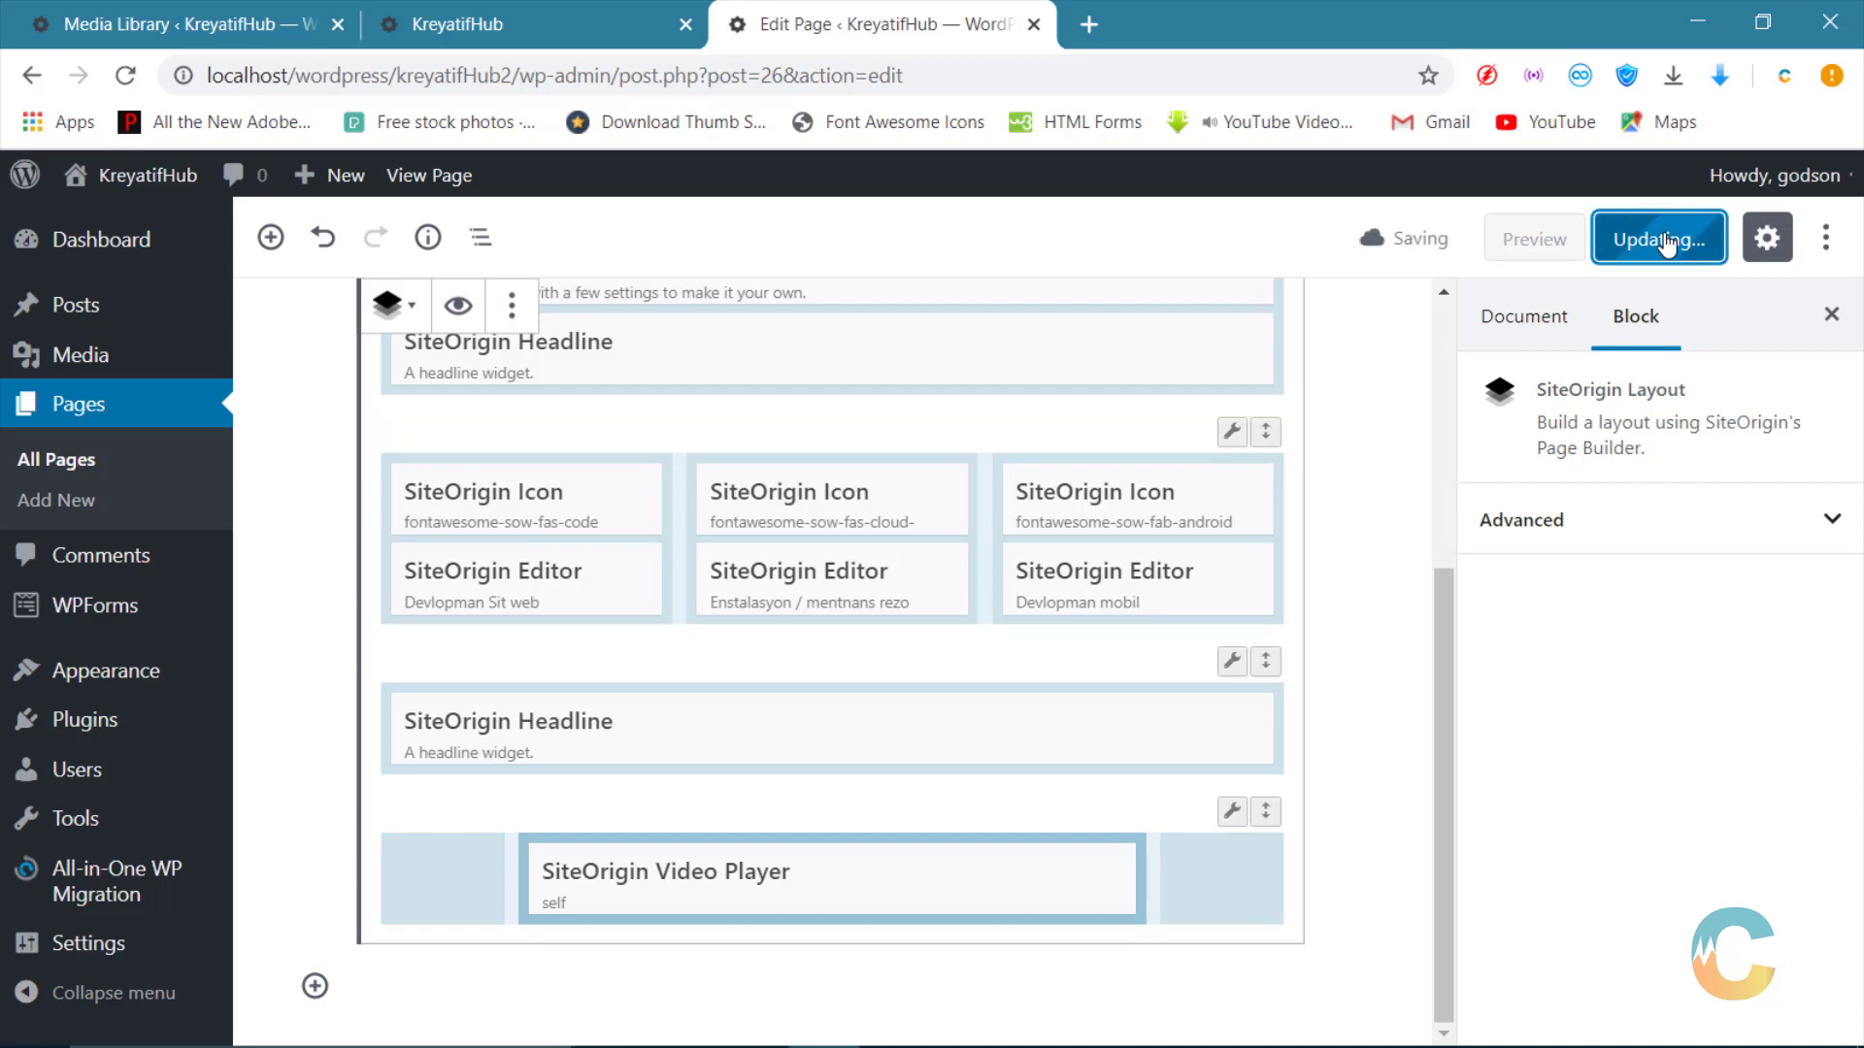
{"action": "left_click", "coordinate": [407, 12]}
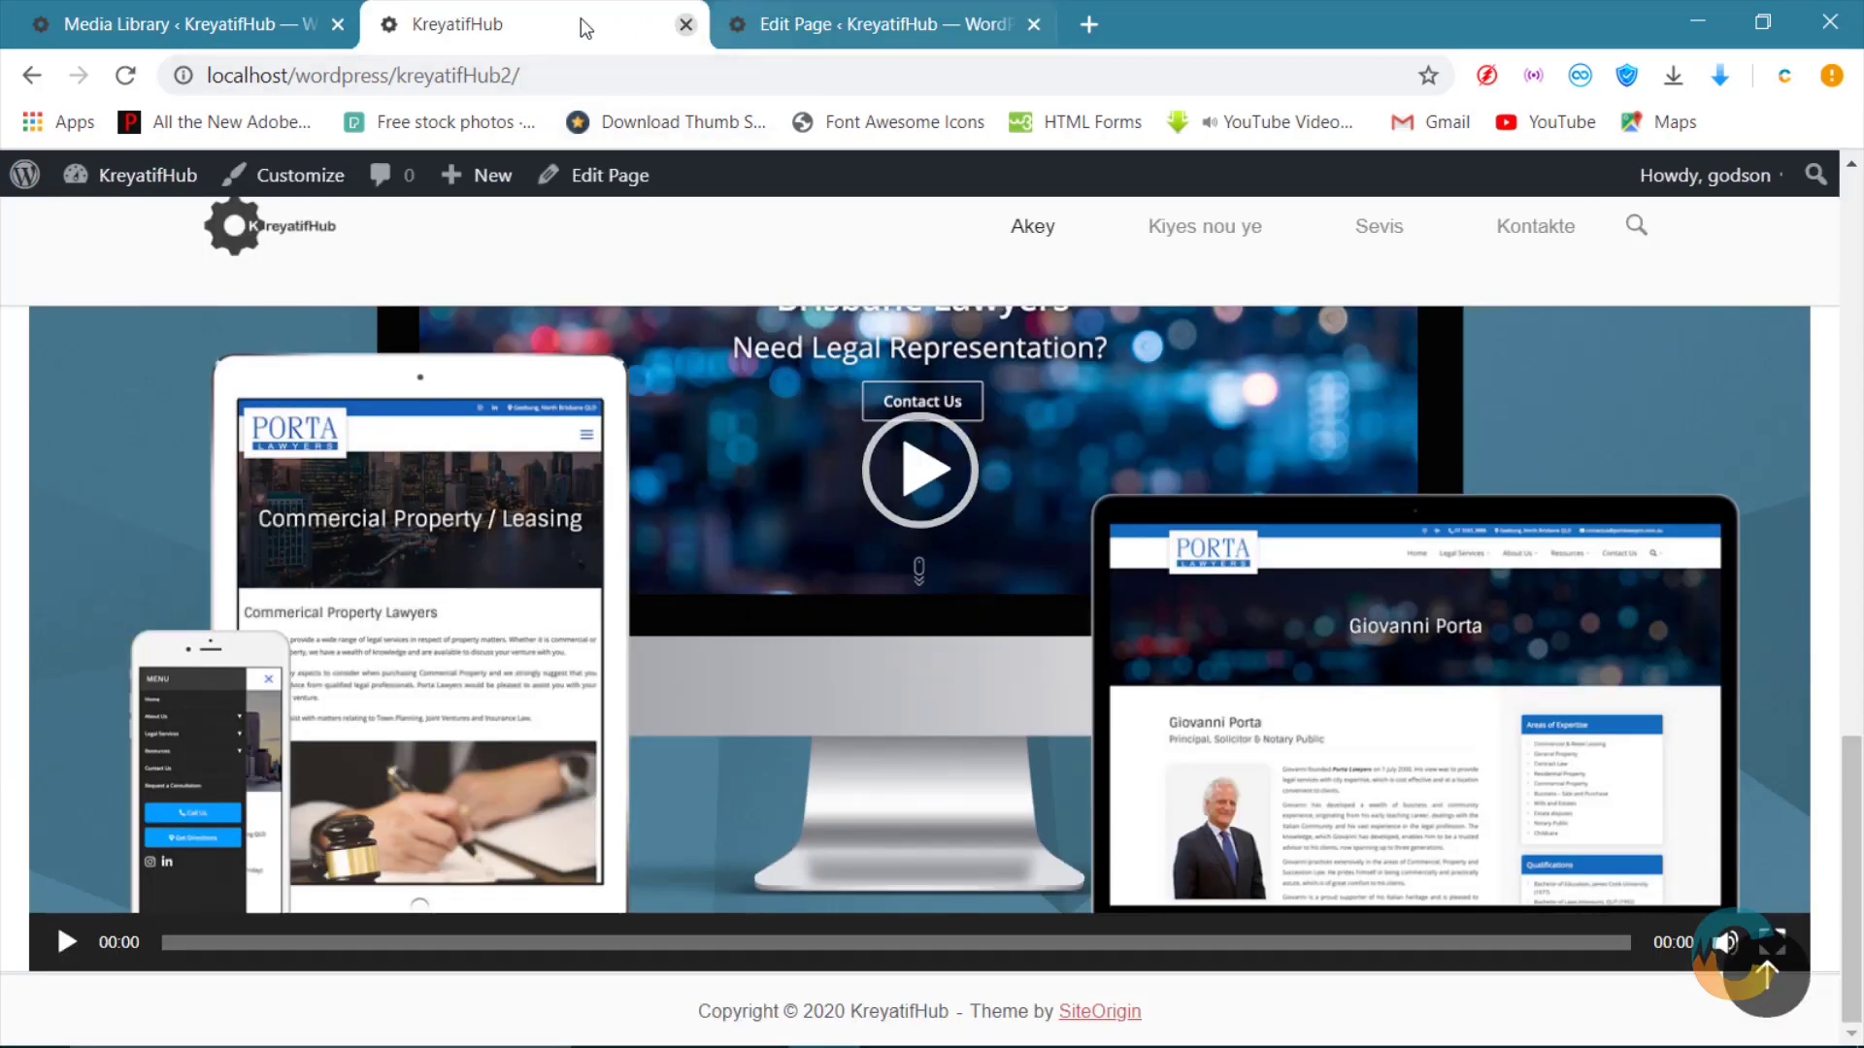
{"action": "mouse_move", "coordinate": [580, 17]}
{"action": "left_mouse_down"}
{"action": "mouse_move", "coordinate": [936, 19]}
{"action": "mouse_move", "coordinate": [580, 20]}
{"action": "left_mouse_up"}
{"action": "left_click", "coordinate": [777, 11]}
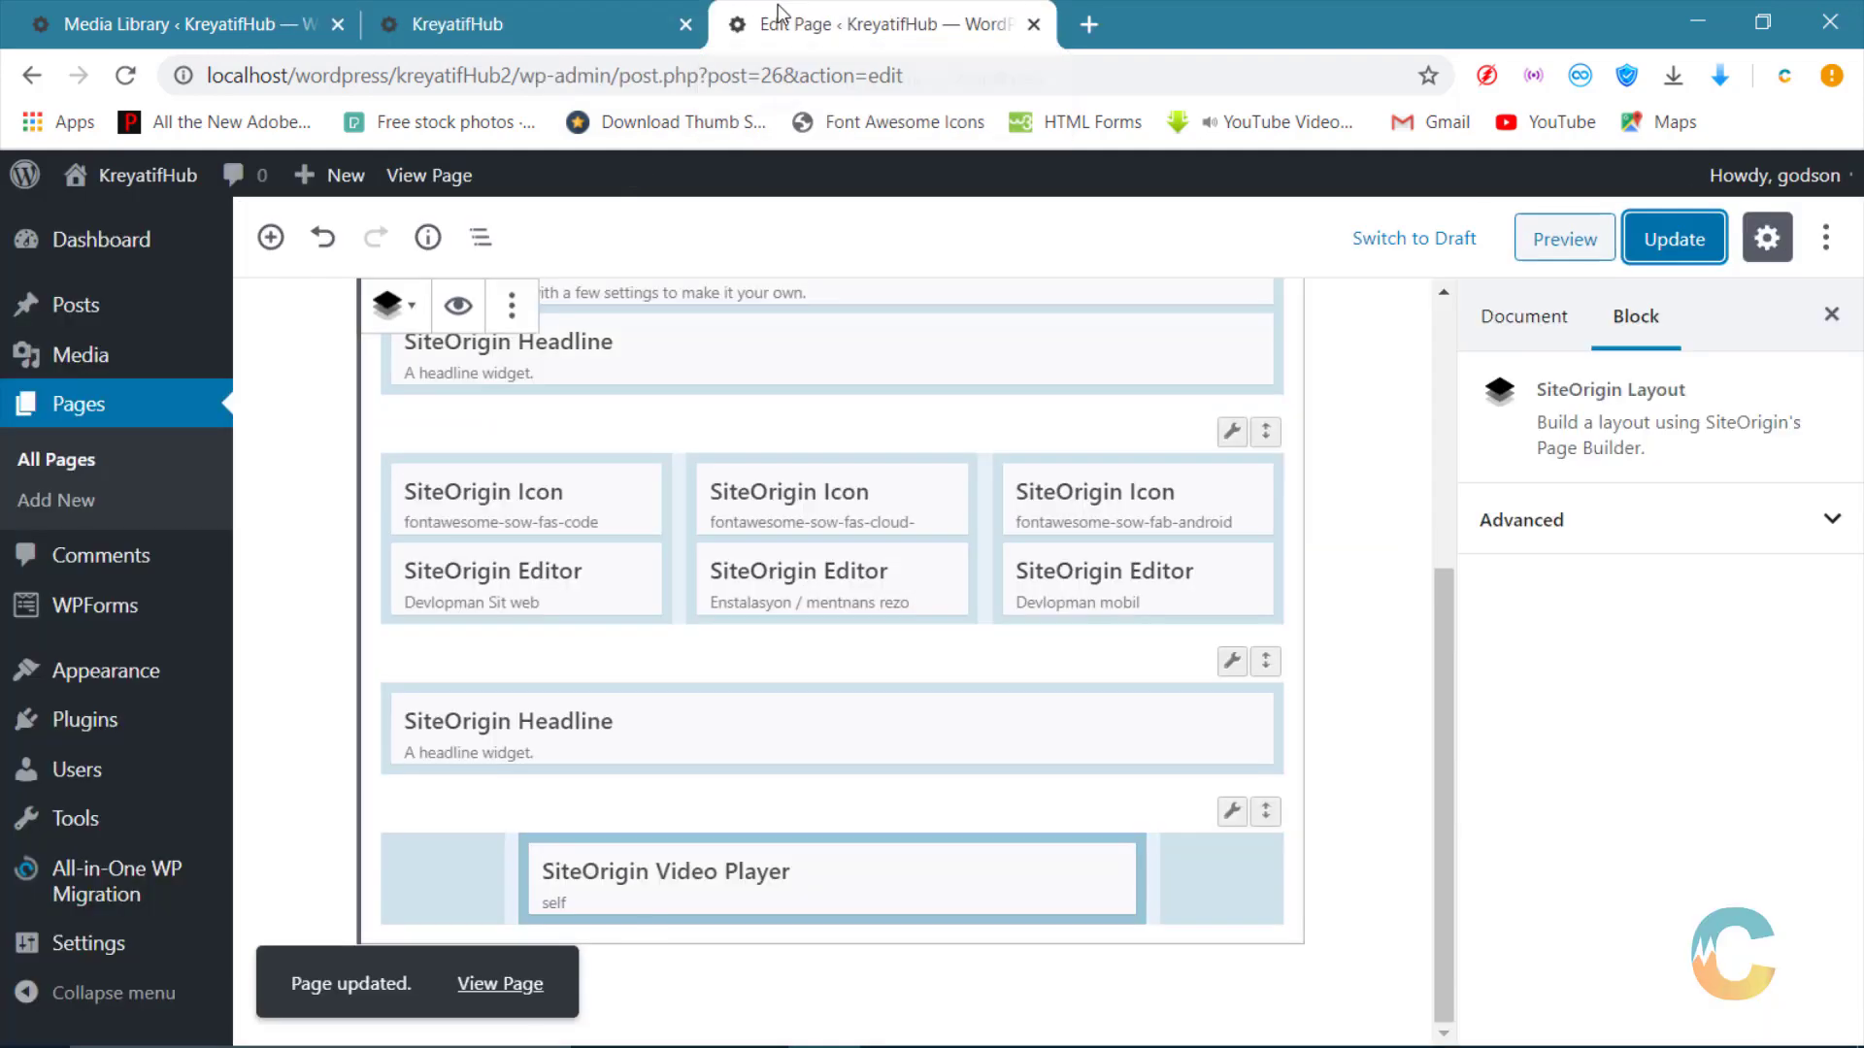
{"action": "left_click_drag", "start_coordinate": [830, 19], "coordinate": [563, 19]}
{"action": "left_click", "coordinate": [845, 35]}
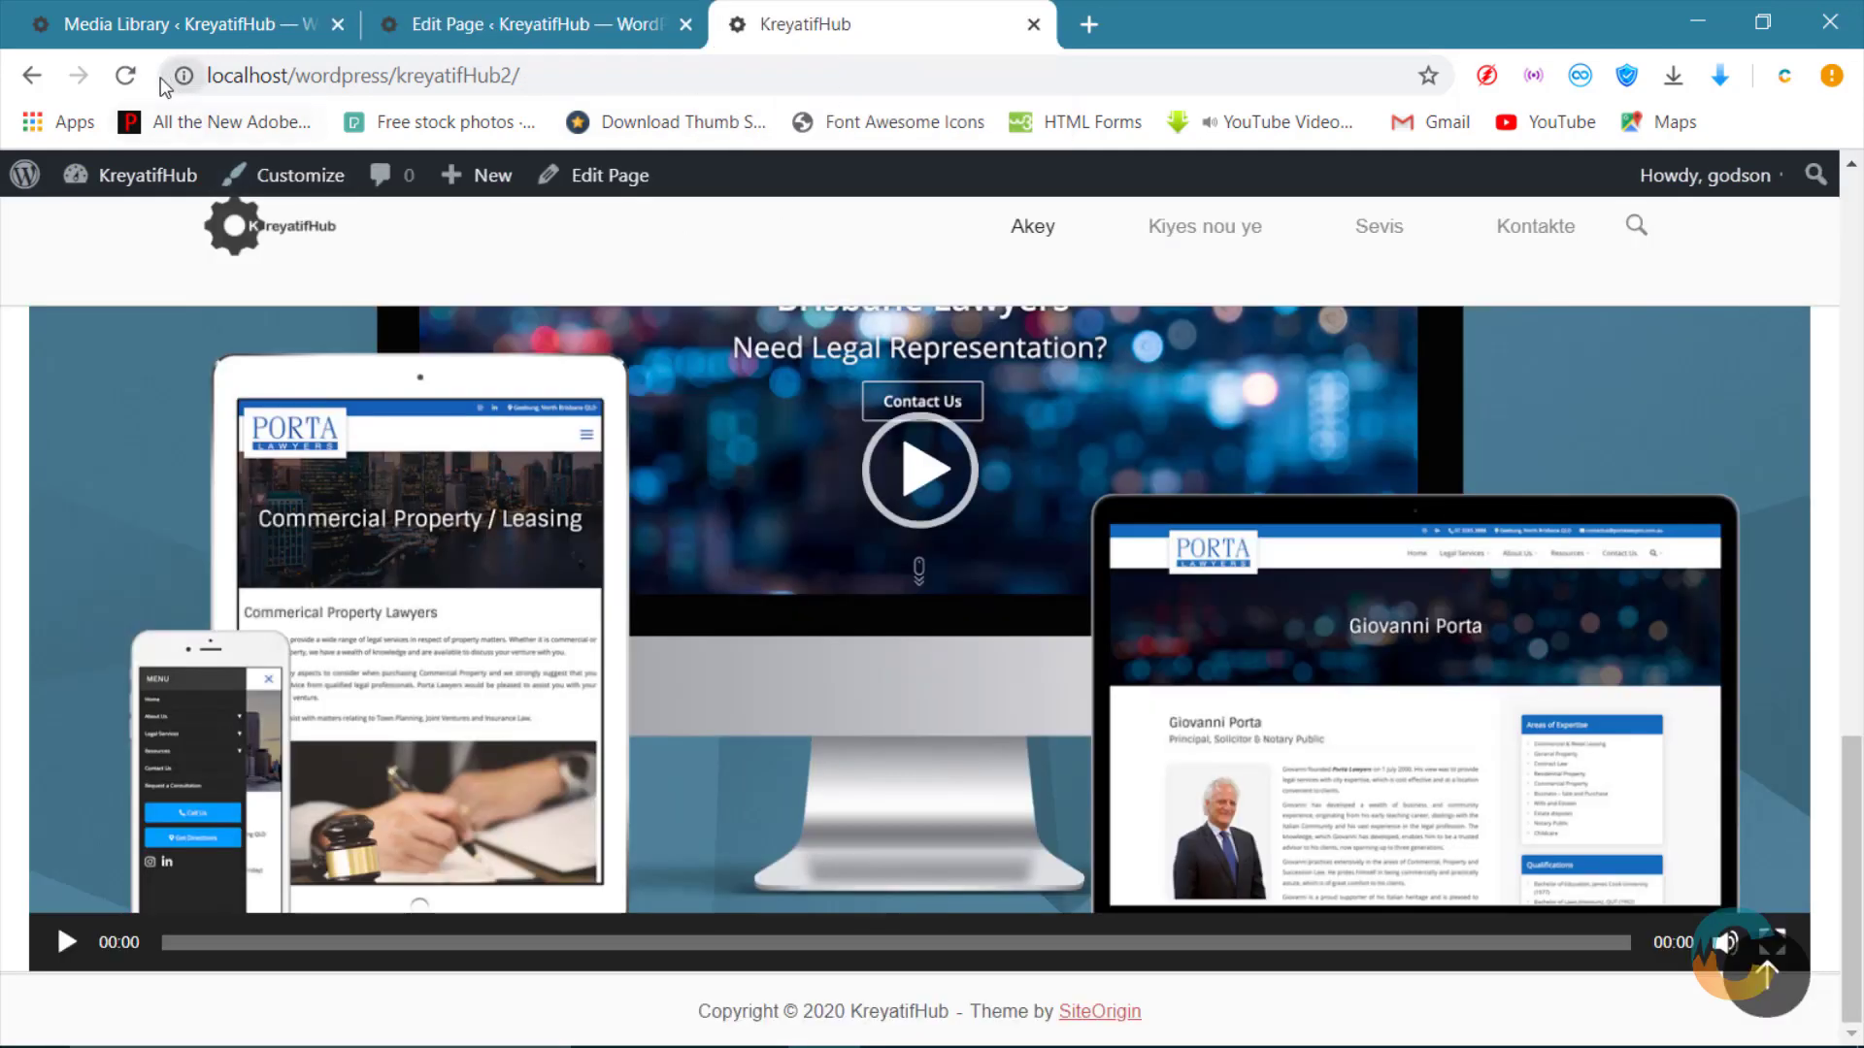
{"action": "left_click", "coordinate": [126, 76]}
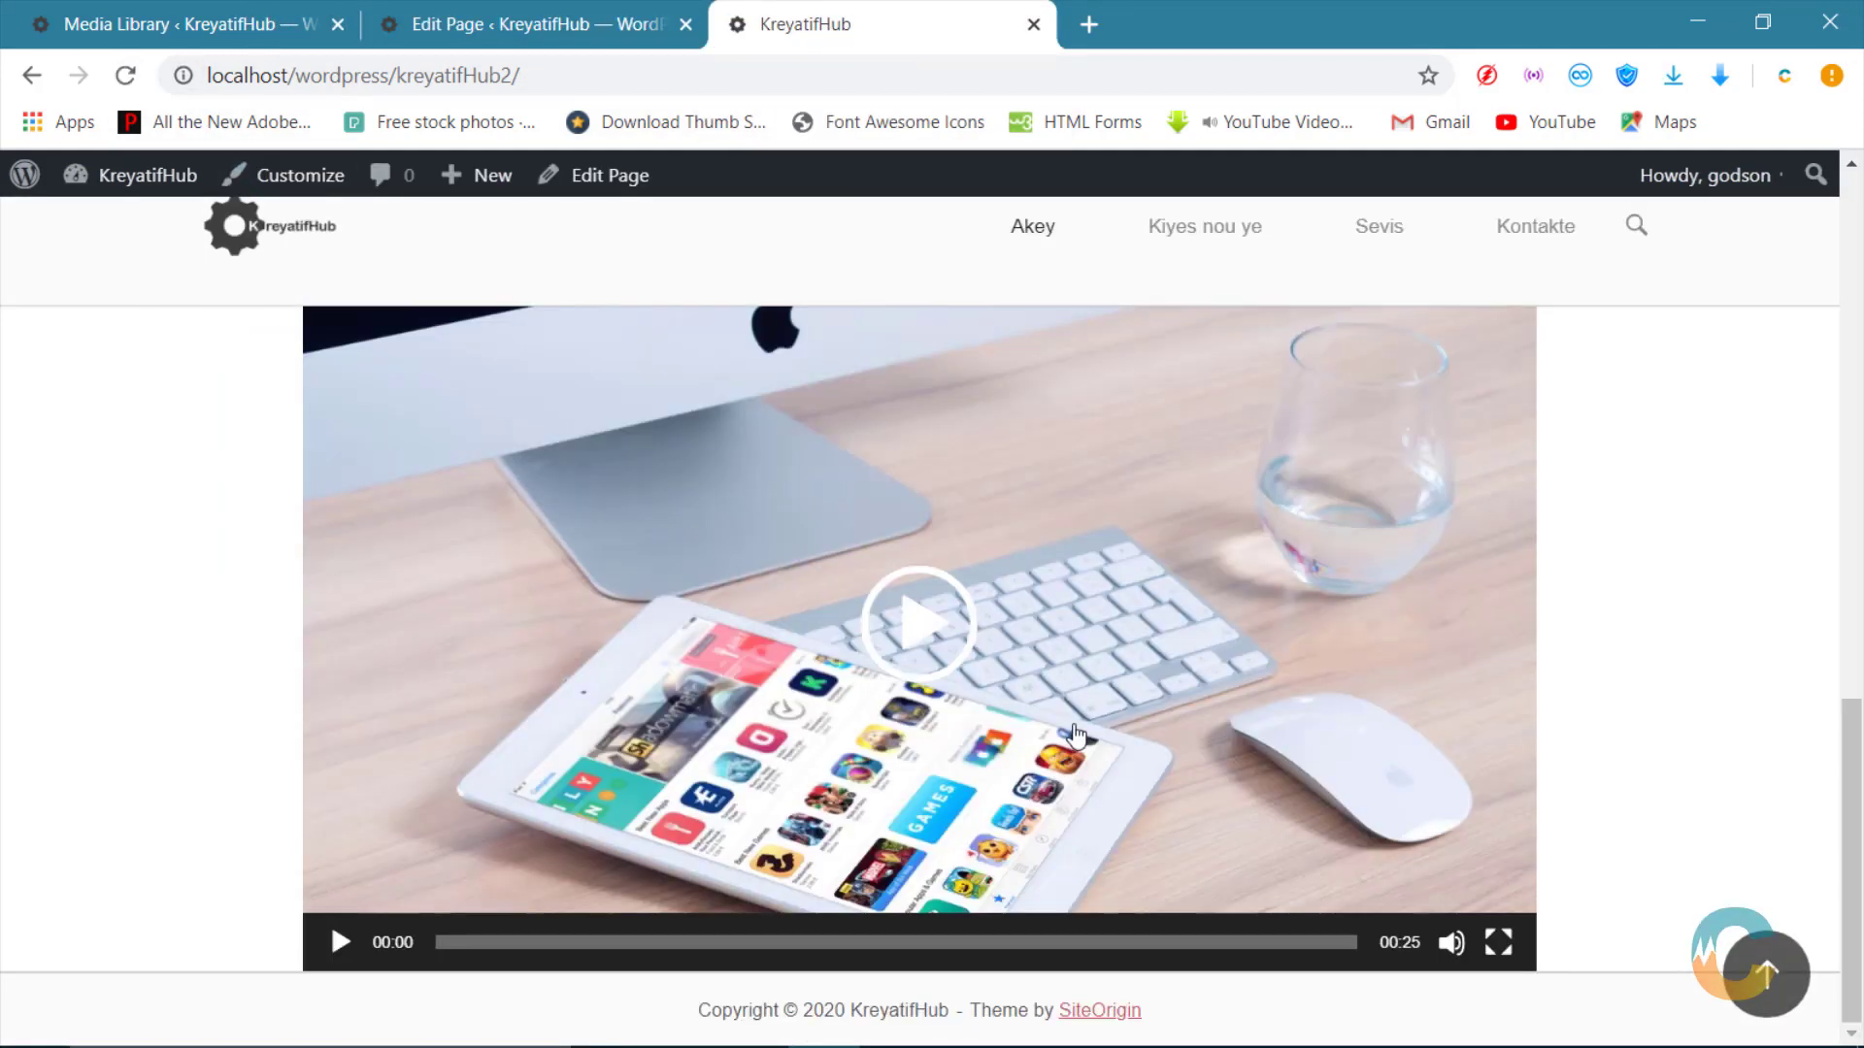
Step: Examine the video player's width, cover image and position on the rebuilt home page, reloading it to check the behaviour on load
{"action": "scroll", "coordinate": [1078, 715], "scroll_direction": "up", "scroll_amount": 7}
{"action": "scroll", "coordinate": [374, 633], "scroll_direction": "down", "scroll_amount": 7}
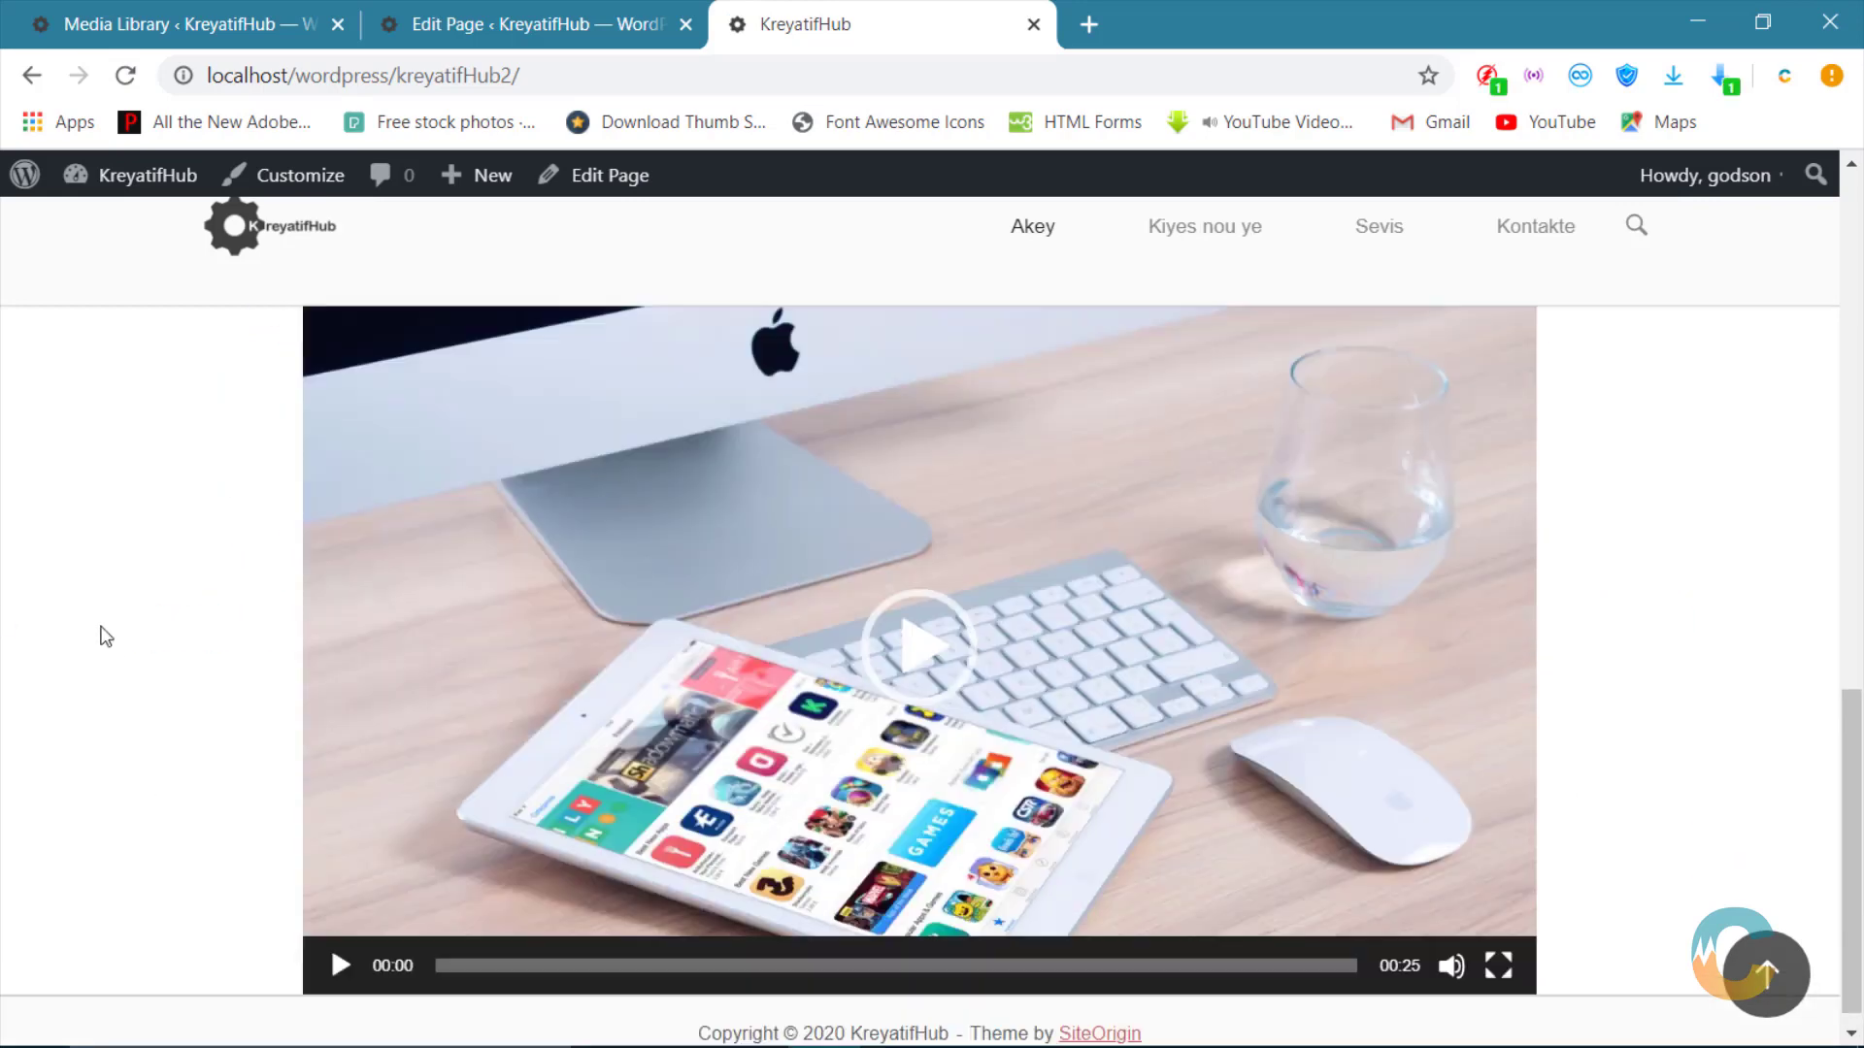
{"action": "scroll", "coordinate": [110, 602], "scroll_direction": "up", "scroll_amount": 3}
{"action": "scroll", "coordinate": [58, 640], "scroll_direction": "down", "scroll_amount": 3}
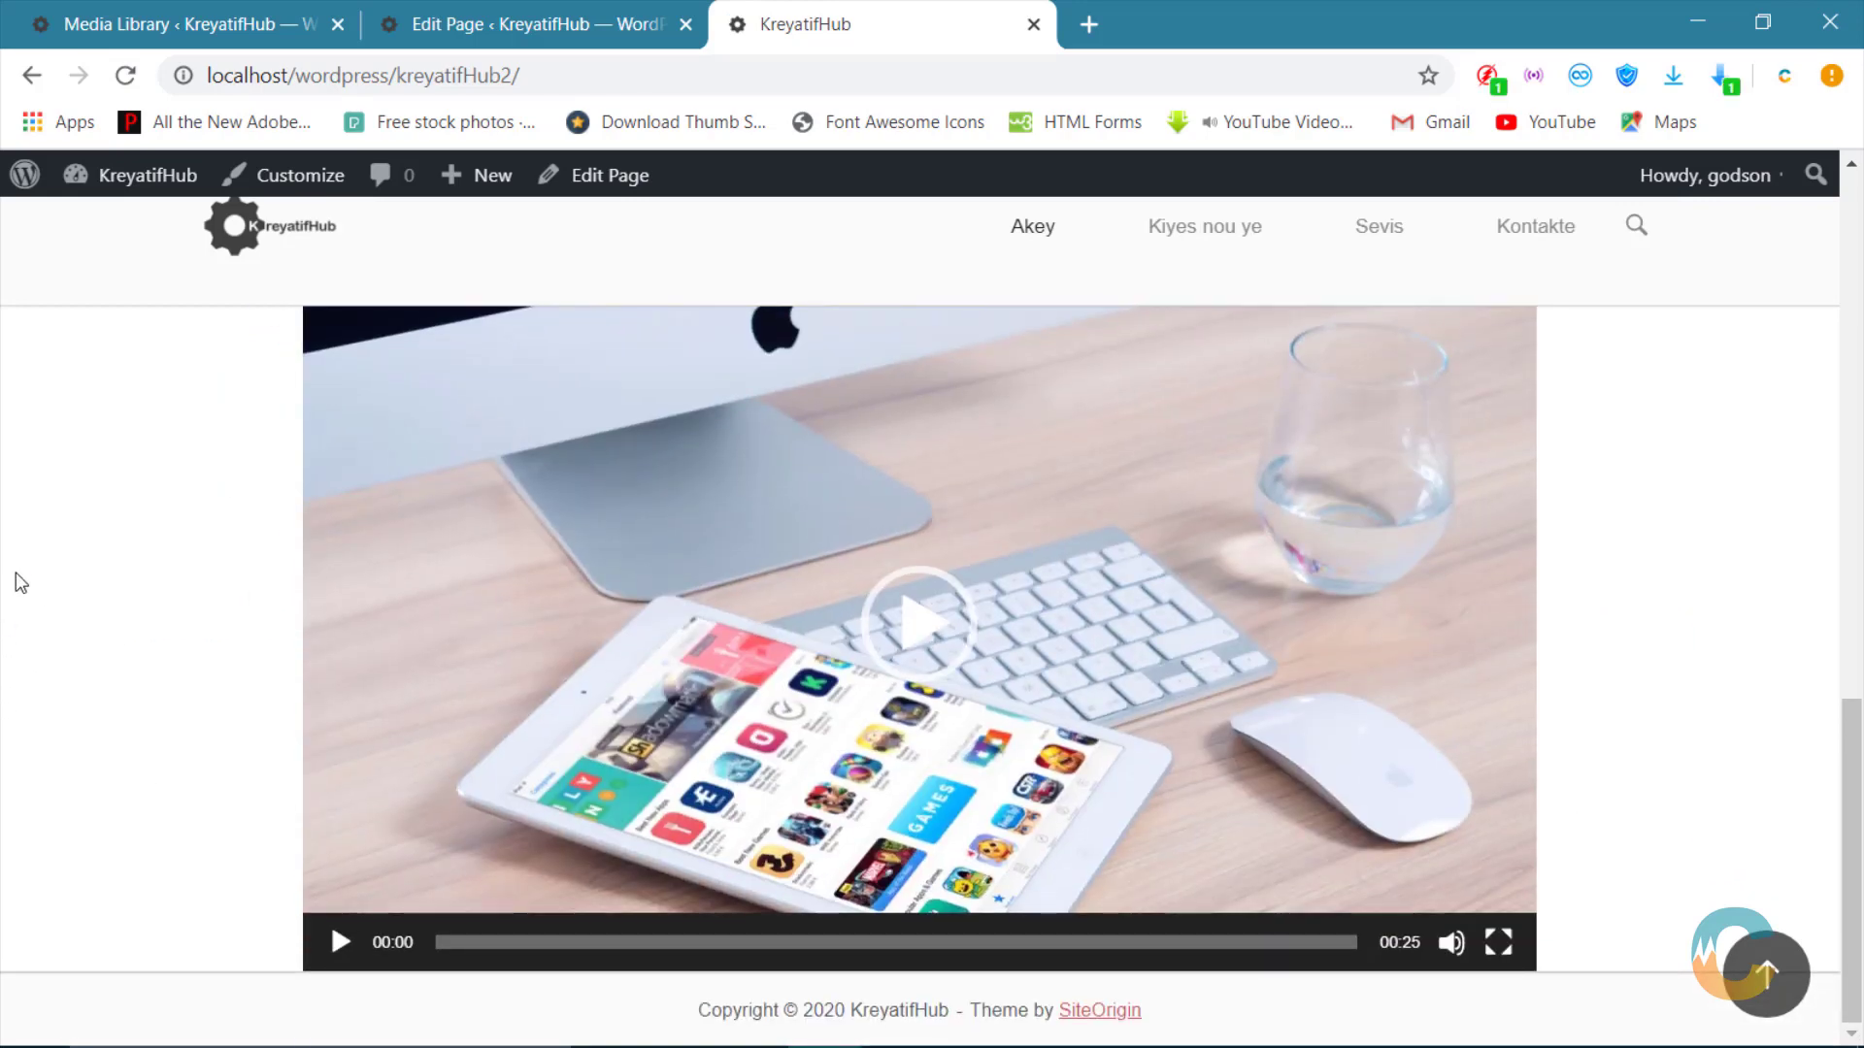
{"action": "scroll", "coordinate": [21, 583], "scroll_direction": "up", "scroll_amount": 1}
{"action": "scroll", "coordinate": [1117, 689], "scroll_direction": "down", "scroll_amount": 2}
{"action": "scroll", "coordinate": [942, 637], "scroll_direction": "up", "scroll_amount": 4}
{"action": "scroll", "coordinate": [781, 728], "scroll_direction": "down", "scroll_amount": 3}
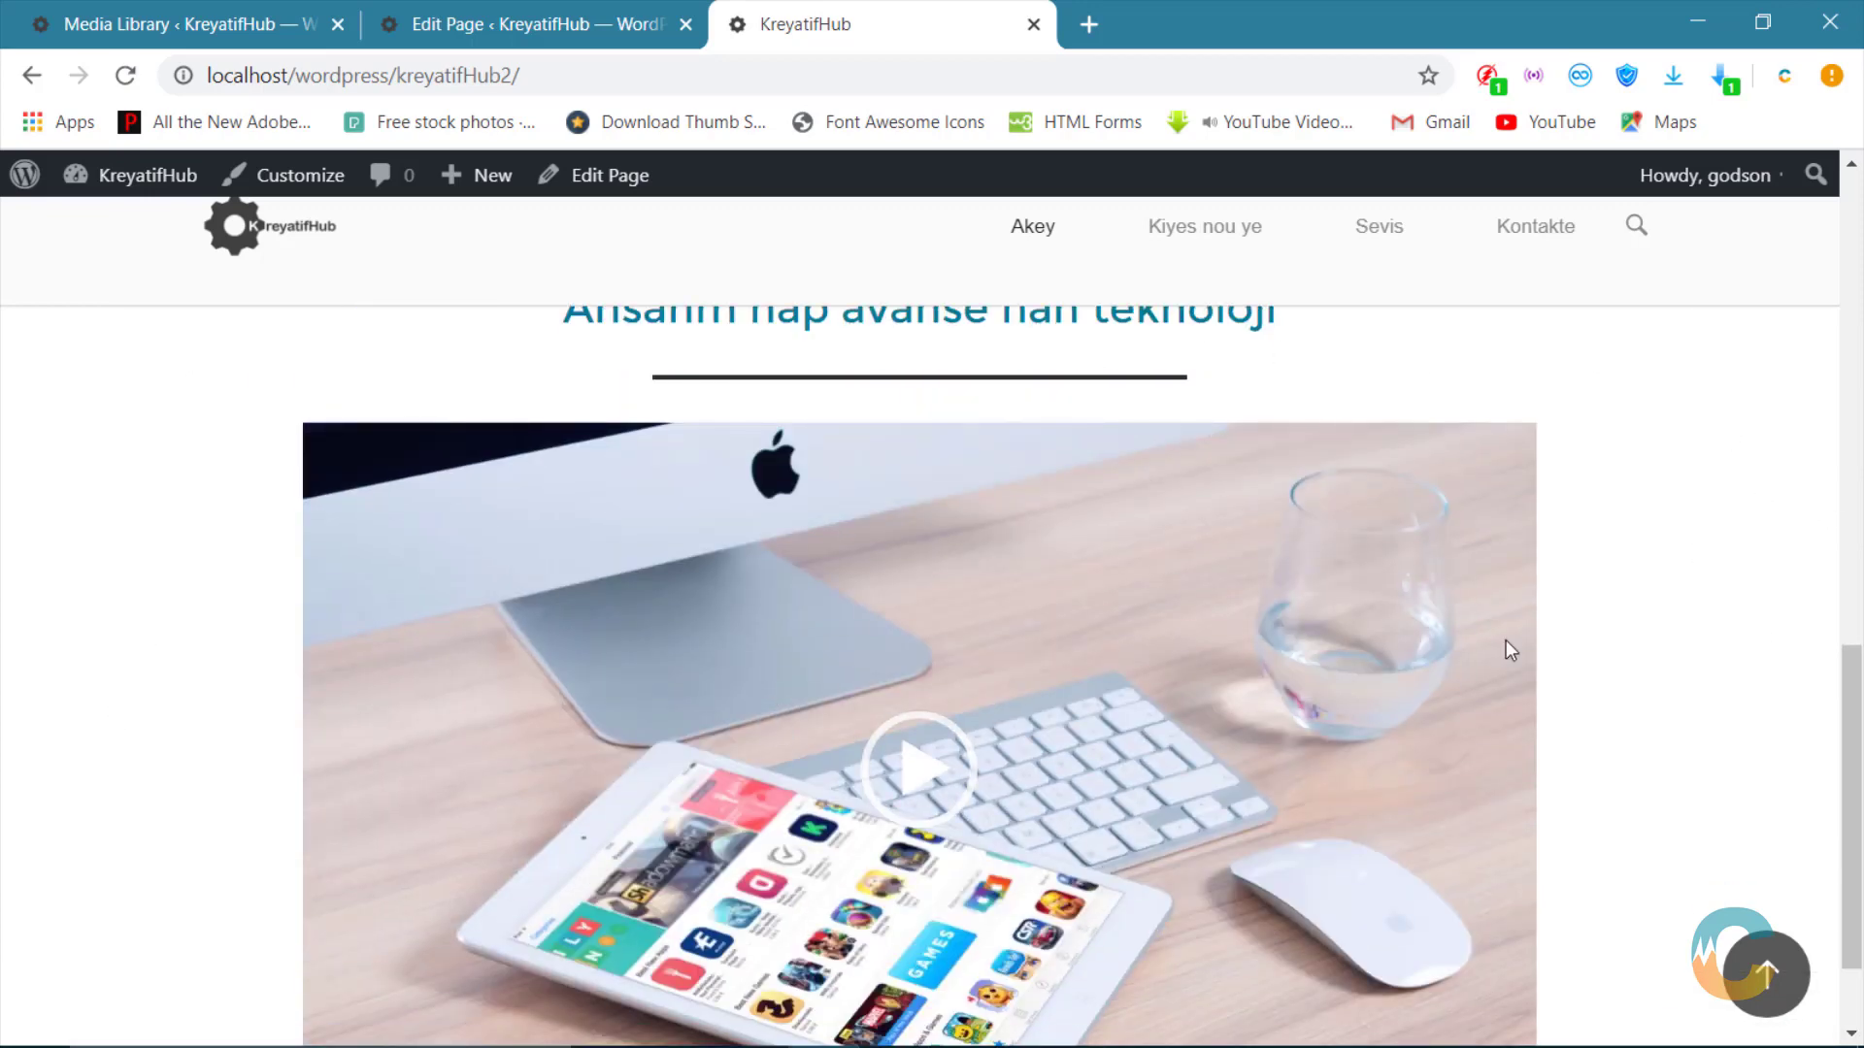
{"action": "scroll", "coordinate": [1029, 645], "scroll_direction": "down", "scroll_amount": 1}
{"action": "scroll", "coordinate": [1027, 637], "scroll_direction": "up", "scroll_amount": 4}
{"action": "scroll", "coordinate": [1029, 641], "scroll_direction": "down", "scroll_amount": 4}
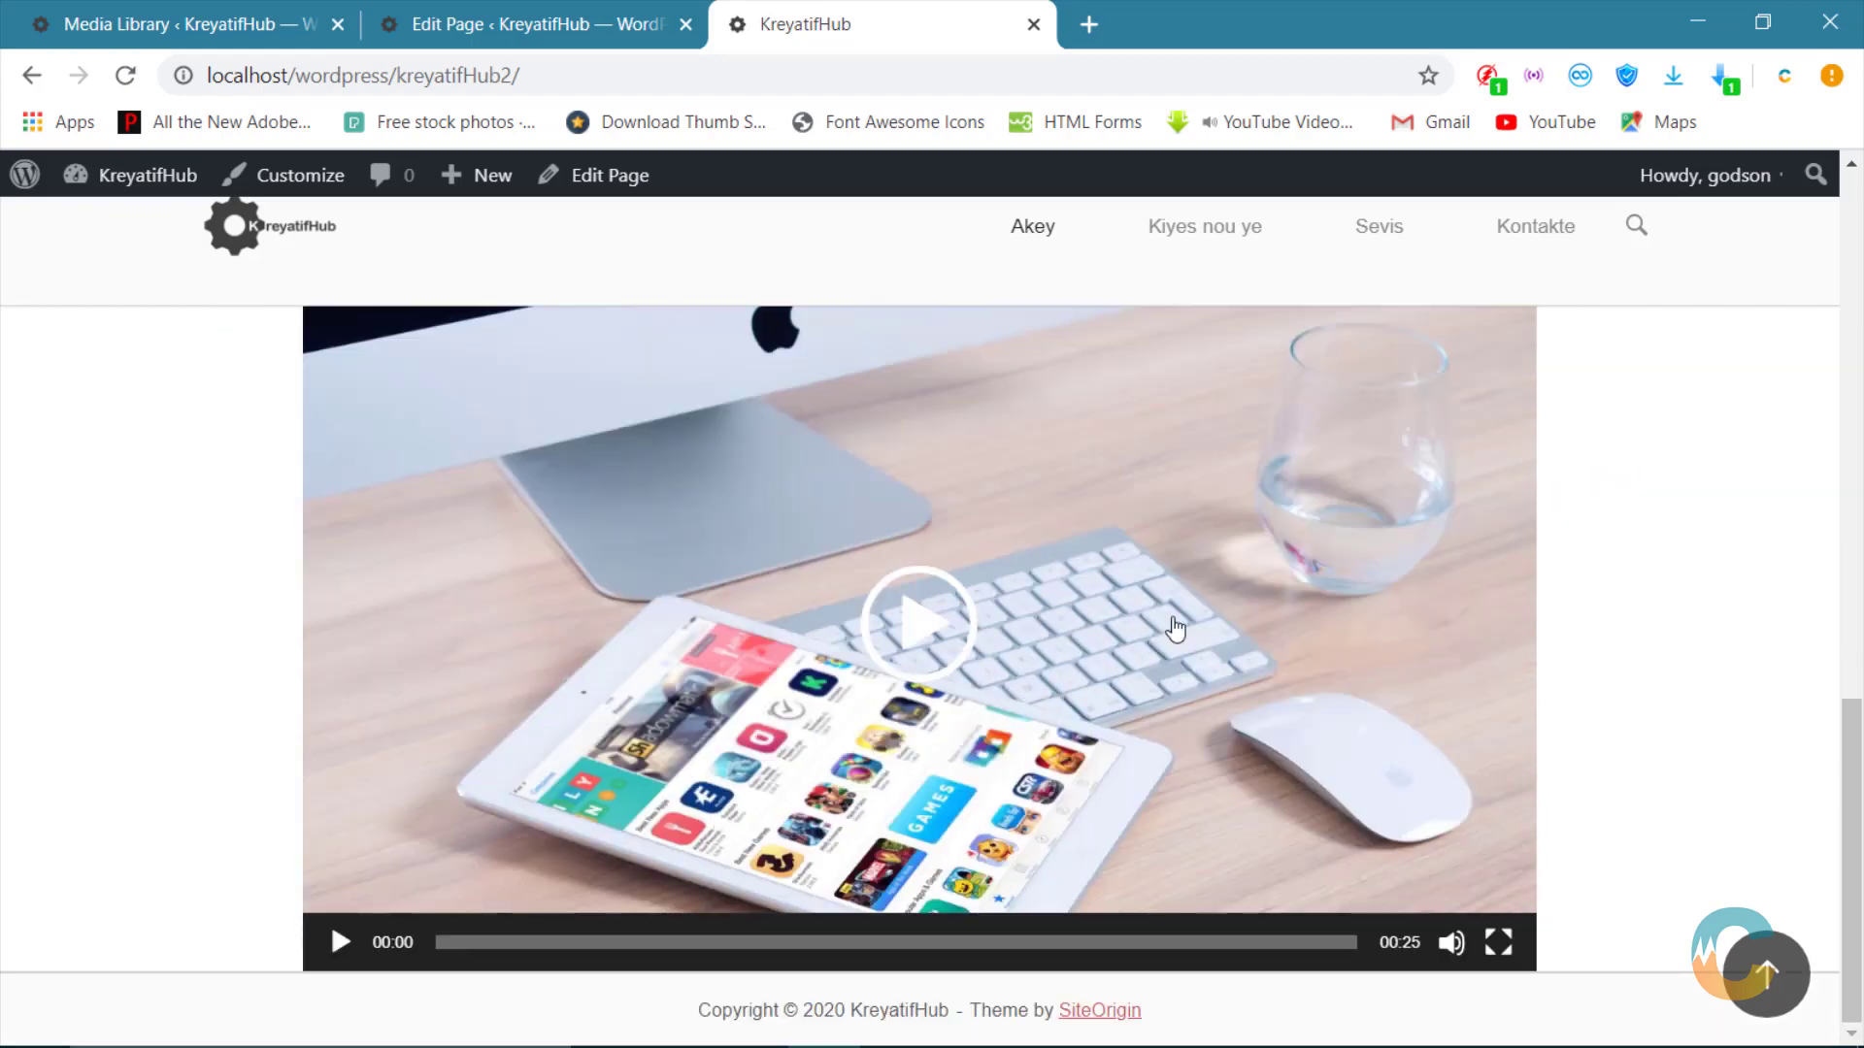
{"action": "scroll", "coordinate": [964, 533], "scroll_direction": "up", "scroll_amount": 10}
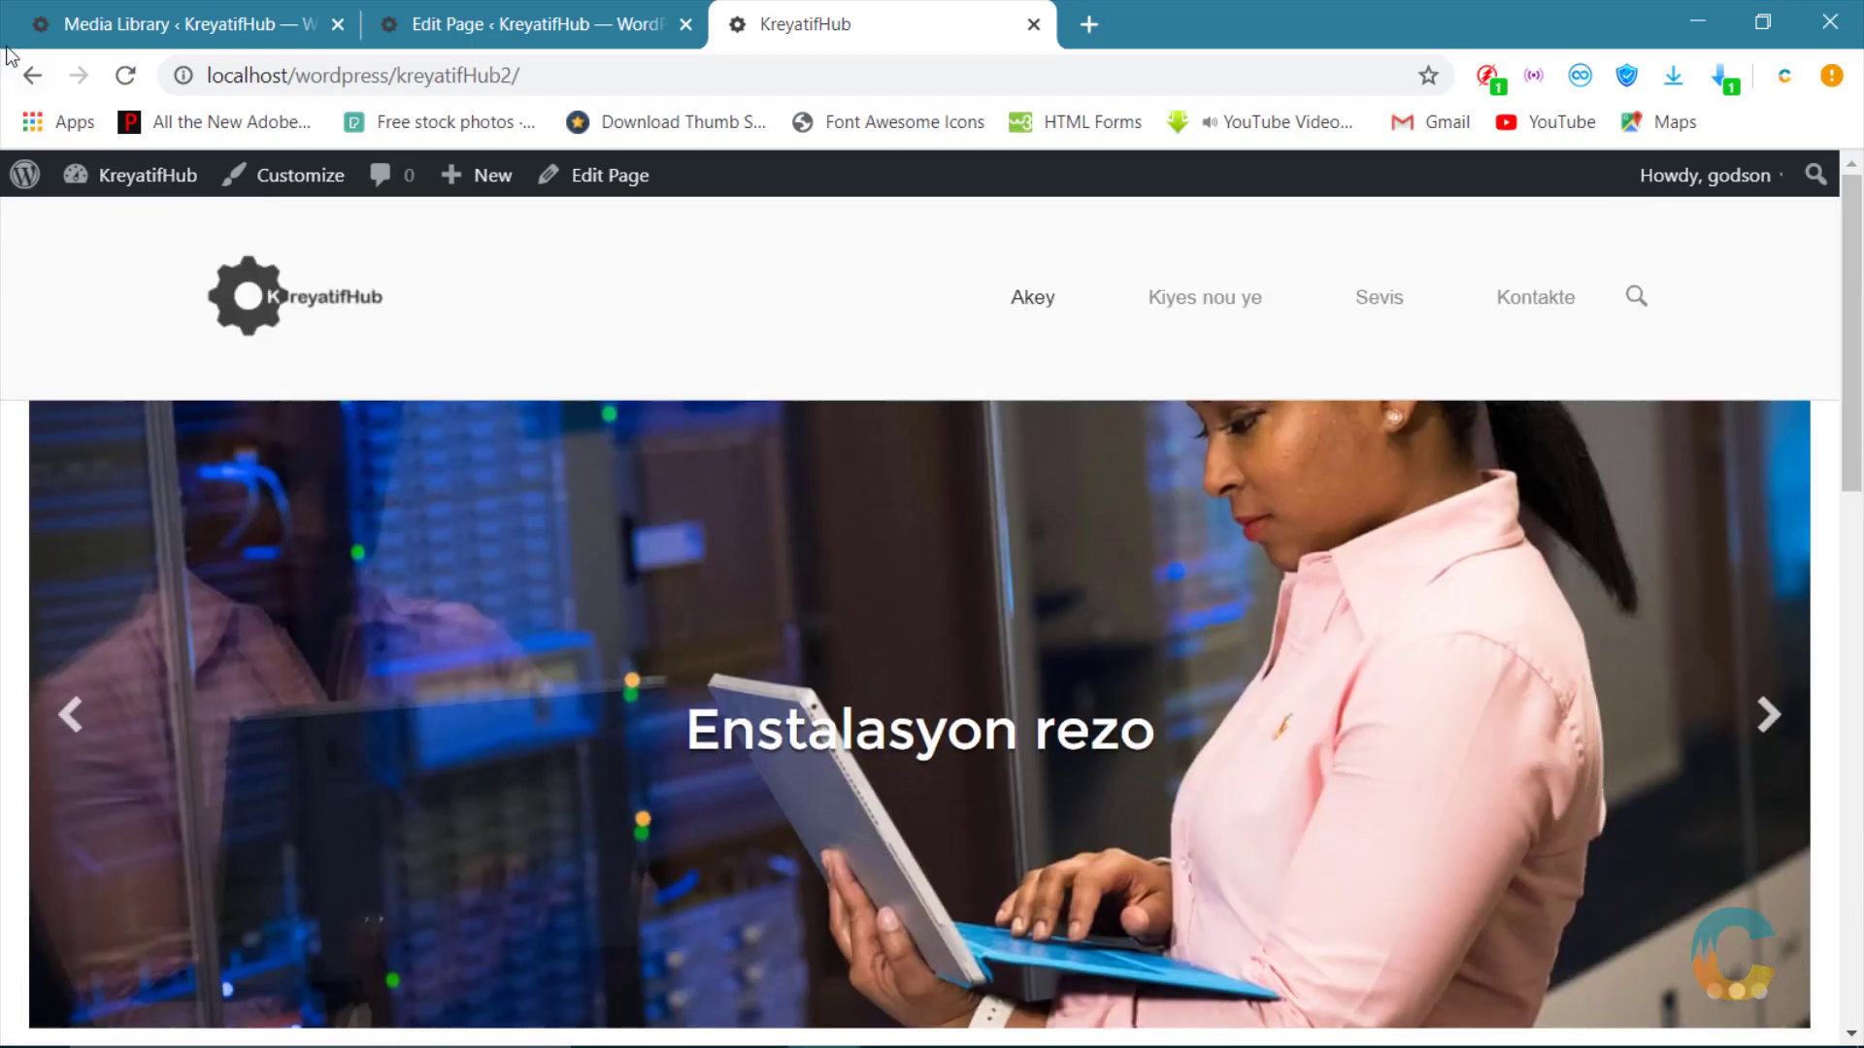
{"action": "left_click", "coordinate": [125, 75]}
{"action": "scroll", "coordinate": [1064, 567], "scroll_direction": "down", "scroll_amount": 7}
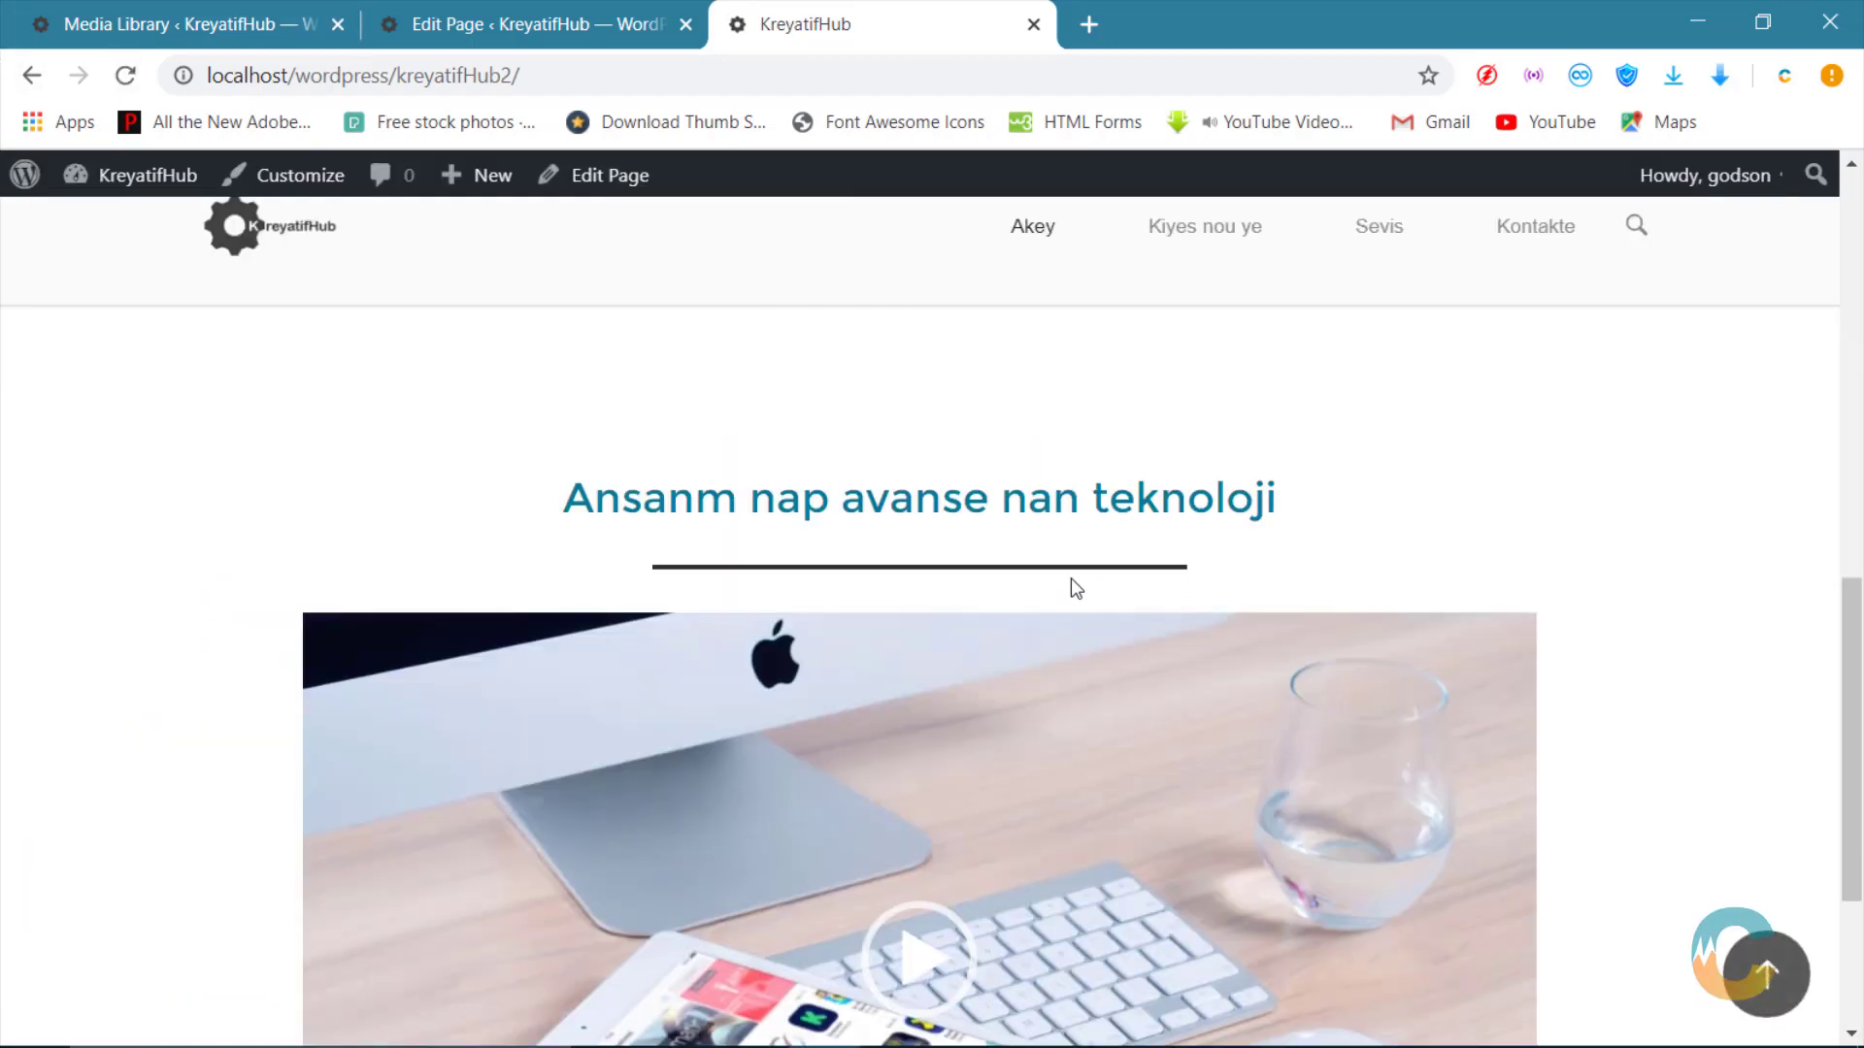
{"action": "scroll", "coordinate": [1069, 578], "scroll_direction": "down", "scroll_amount": 3}
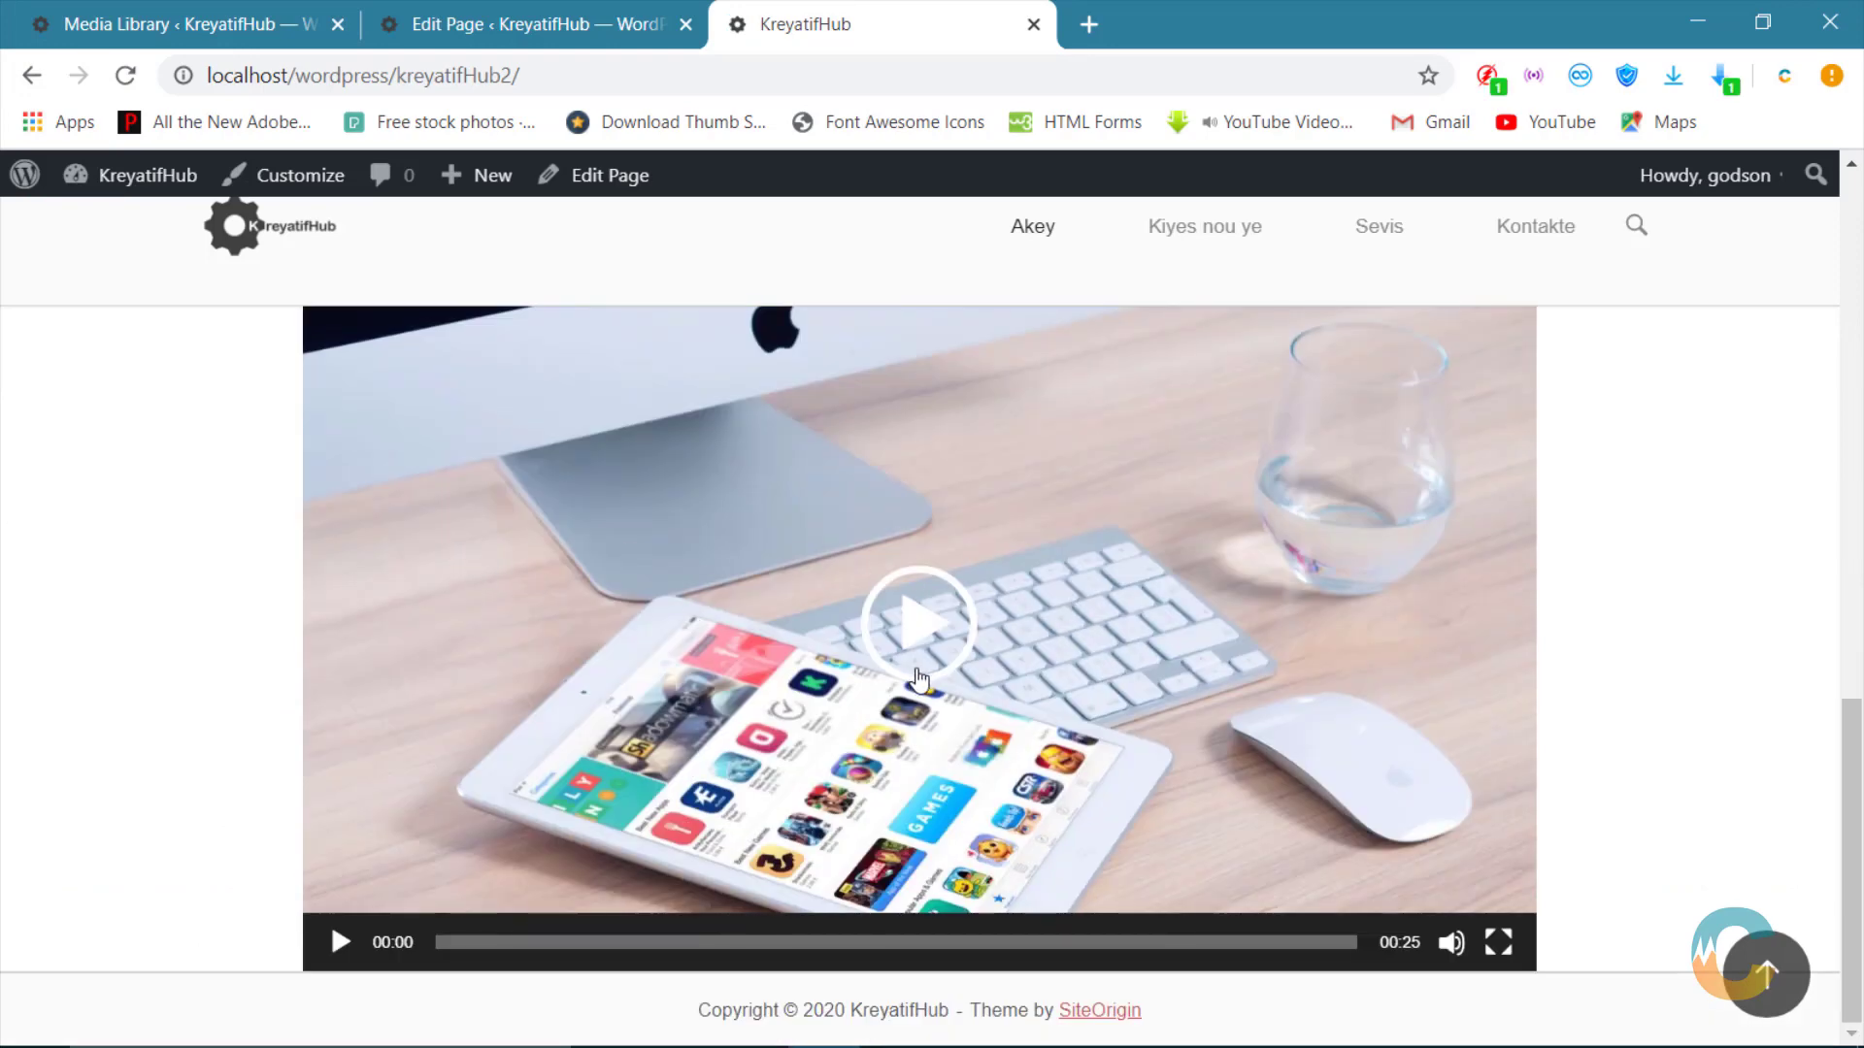
Step: Enable Autoplay in the SiteOrigin Video Player's playback settings, apply the change and update the page
{"action": "left_click", "coordinate": [525, 25]}
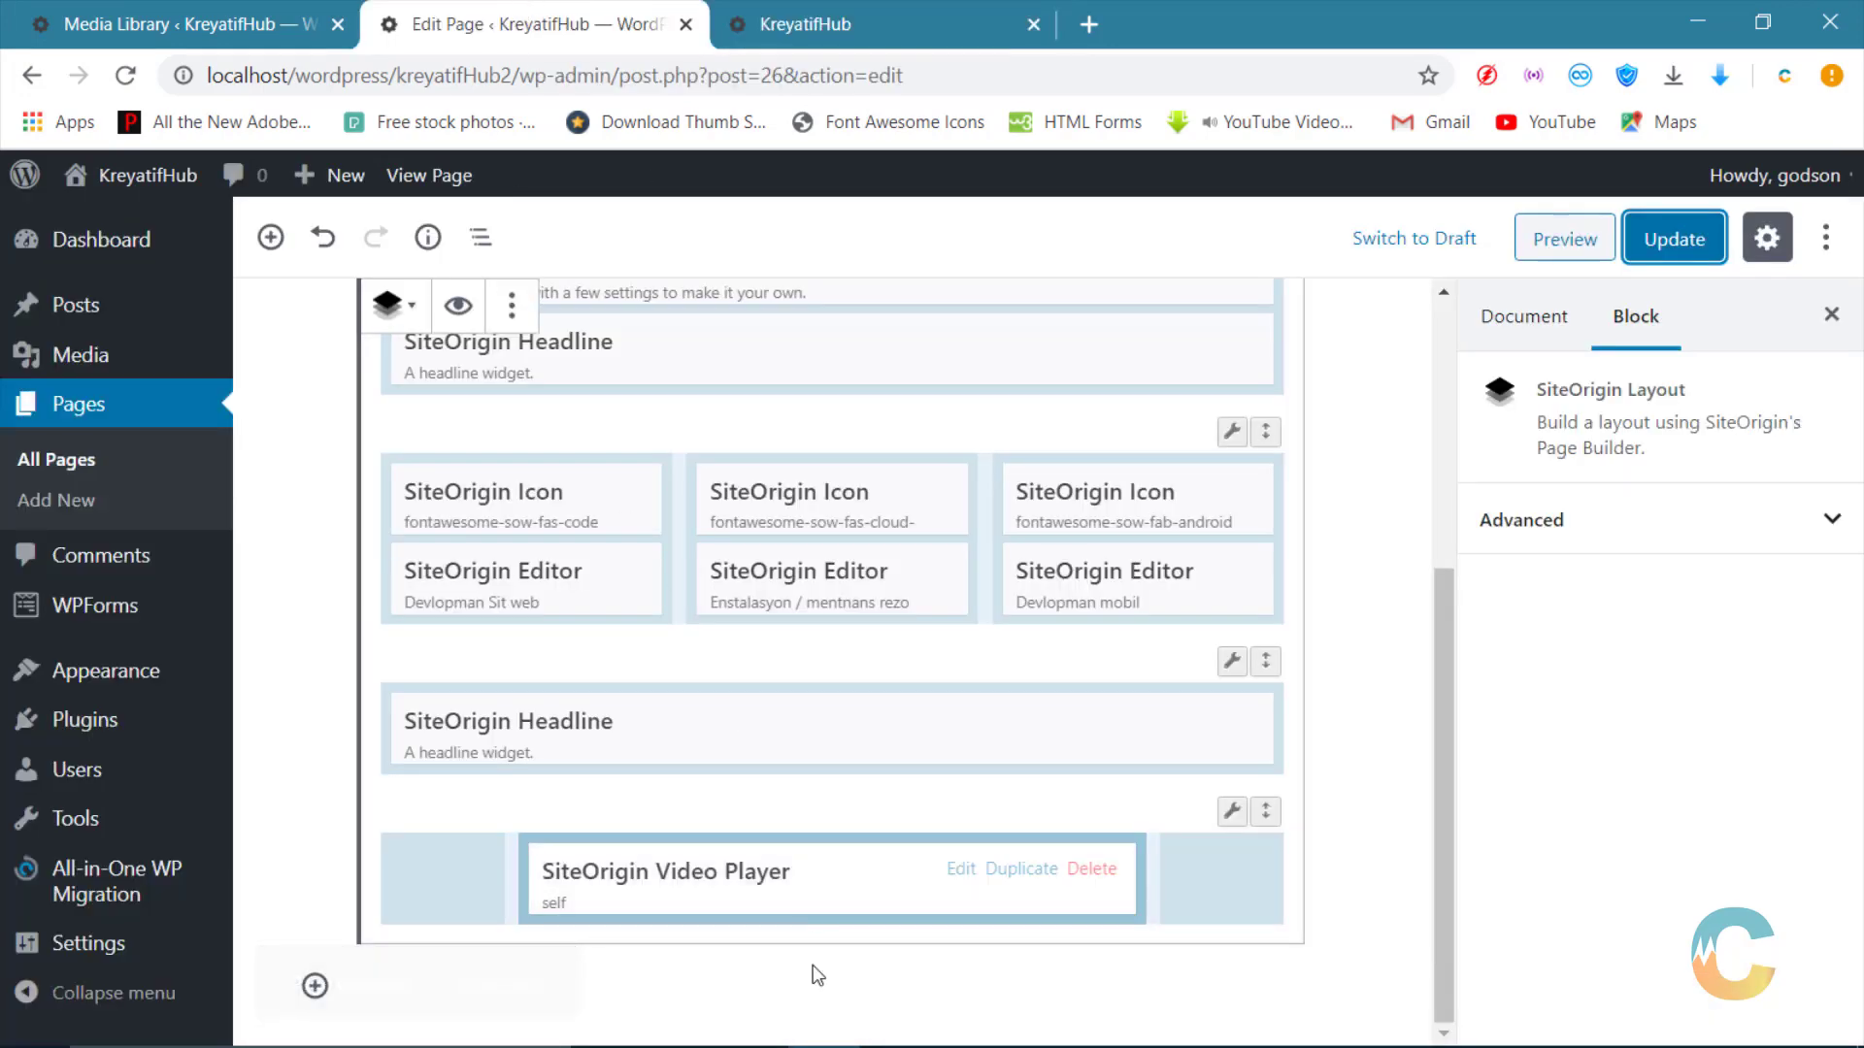
{"action": "left_click", "coordinate": [961, 868]}
{"action": "scroll", "coordinate": [582, 641], "scroll_direction": "down", "scroll_amount": 1}
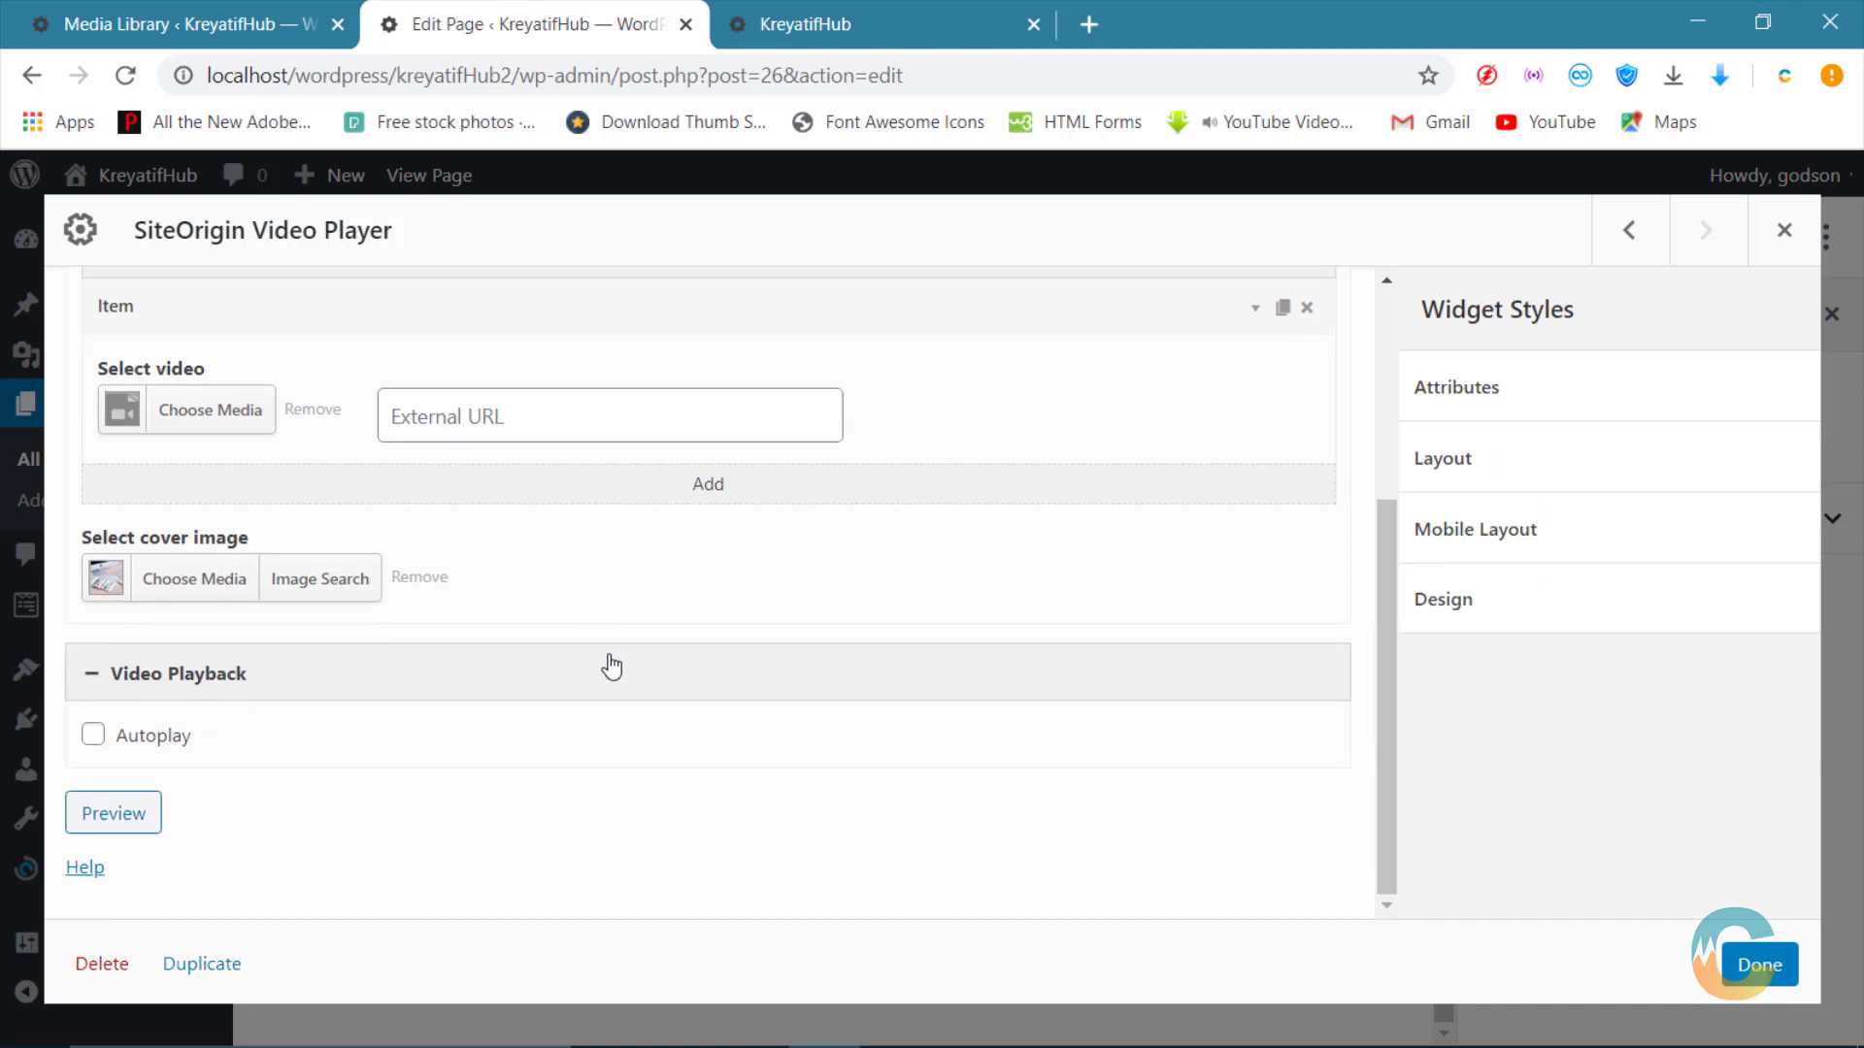
{"action": "left_click", "coordinate": [94, 736]}
{"action": "left_click", "coordinate": [1750, 963]}
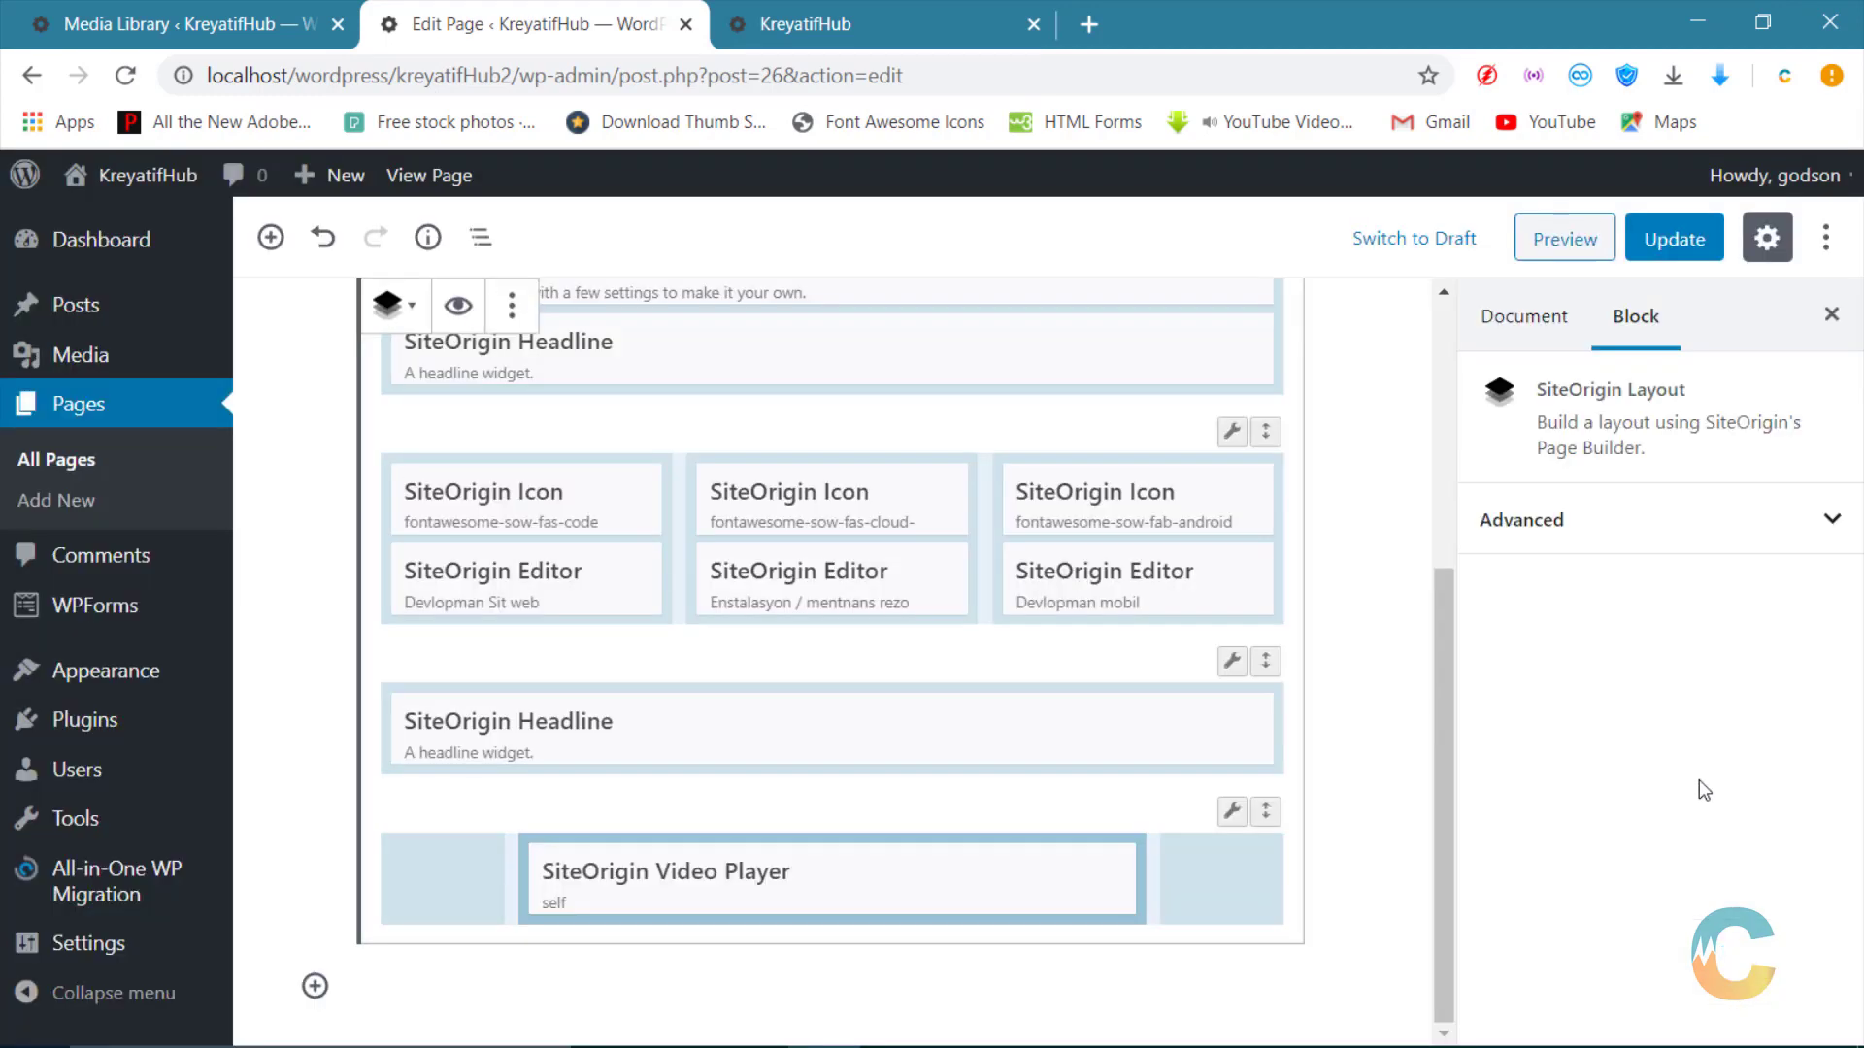
{"action": "left_click", "coordinate": [1662, 252]}
Step: Reload the rebuilt home page and check whether the video plays by itself
{"action": "left_click", "coordinate": [826, 19]}
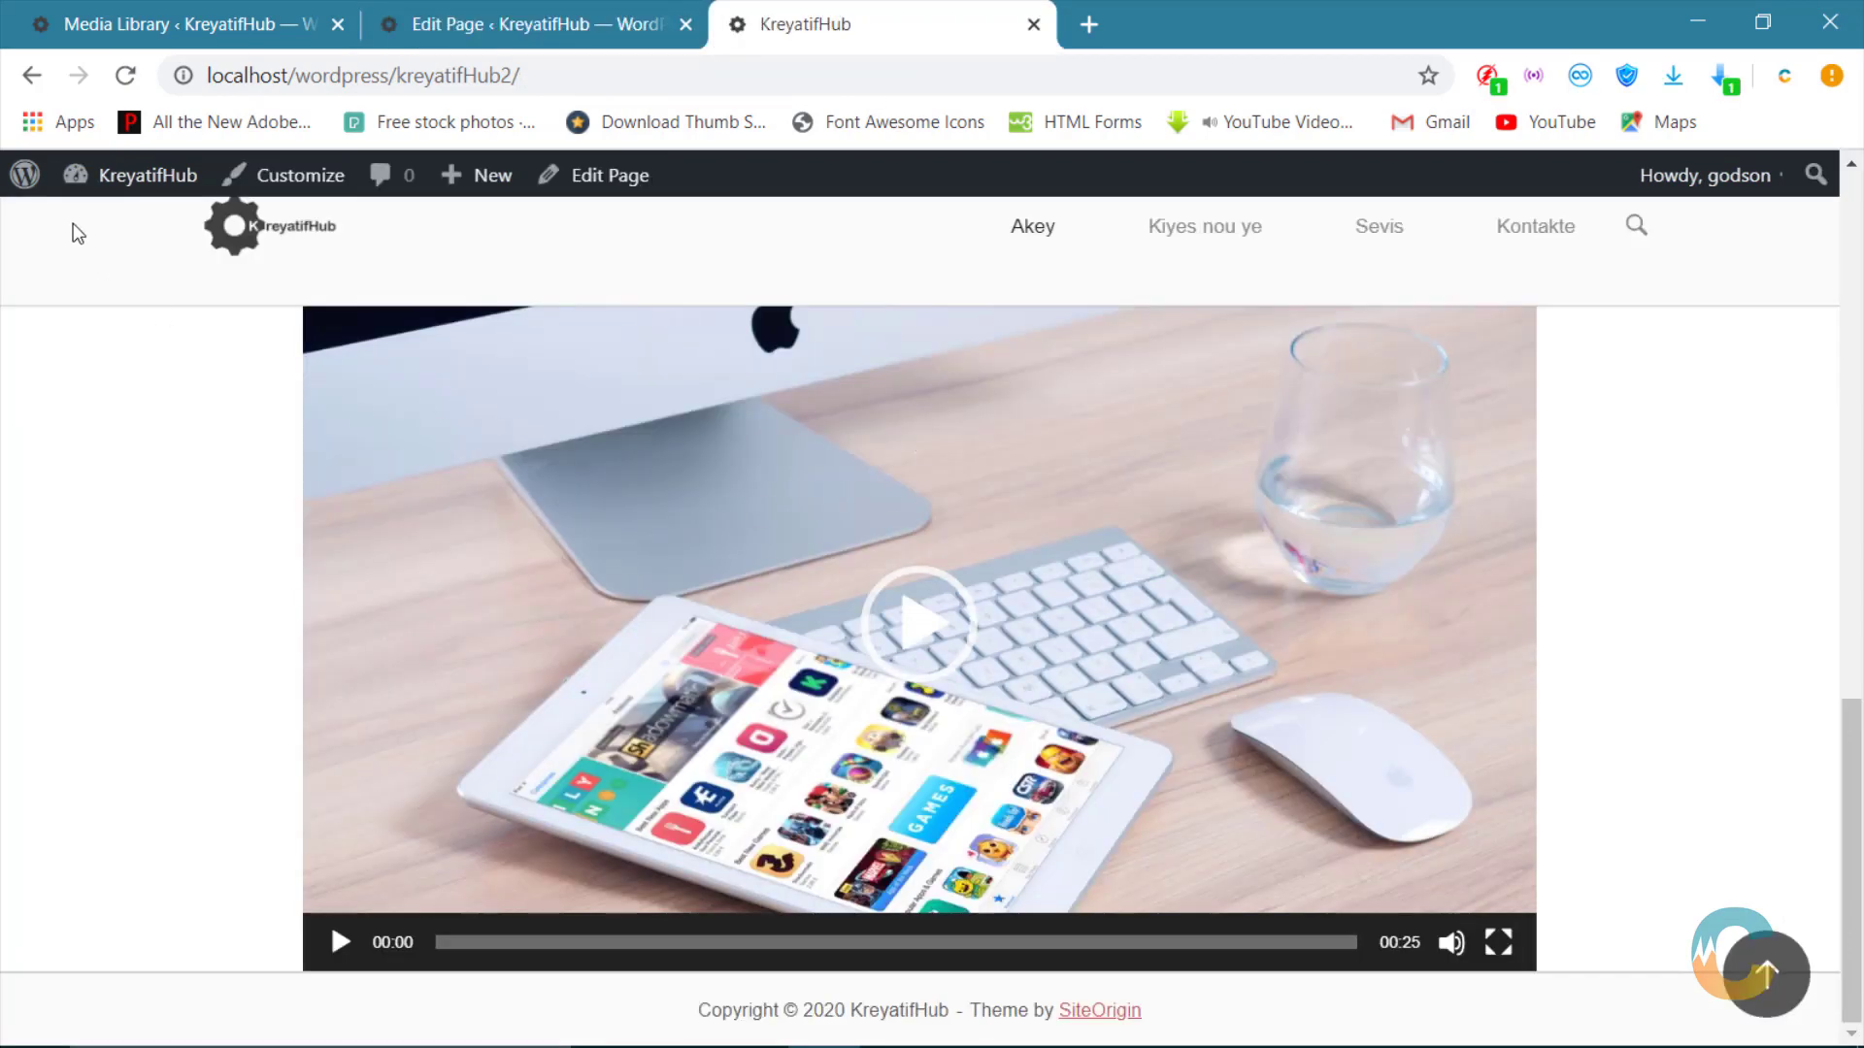
{"action": "left_click", "coordinate": [126, 75]}
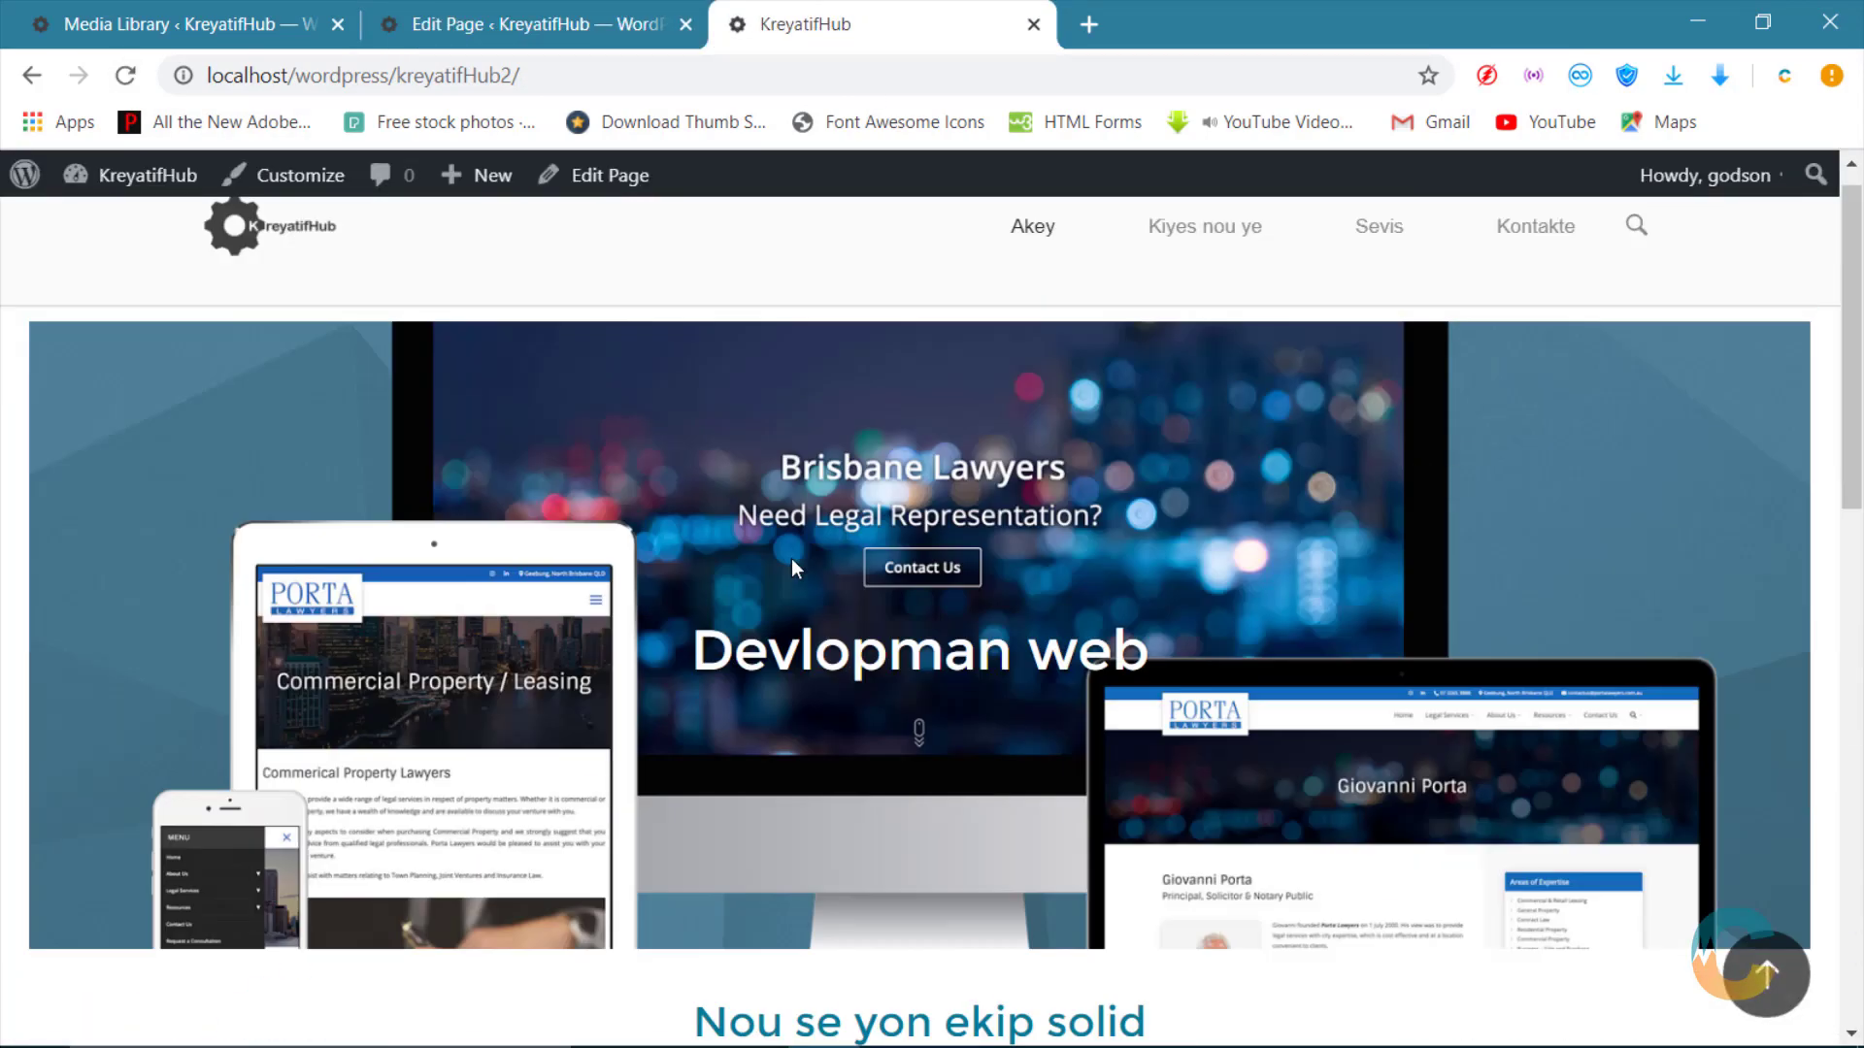
{"action": "scroll", "coordinate": [790, 557], "scroll_direction": "down", "scroll_amount": 15}
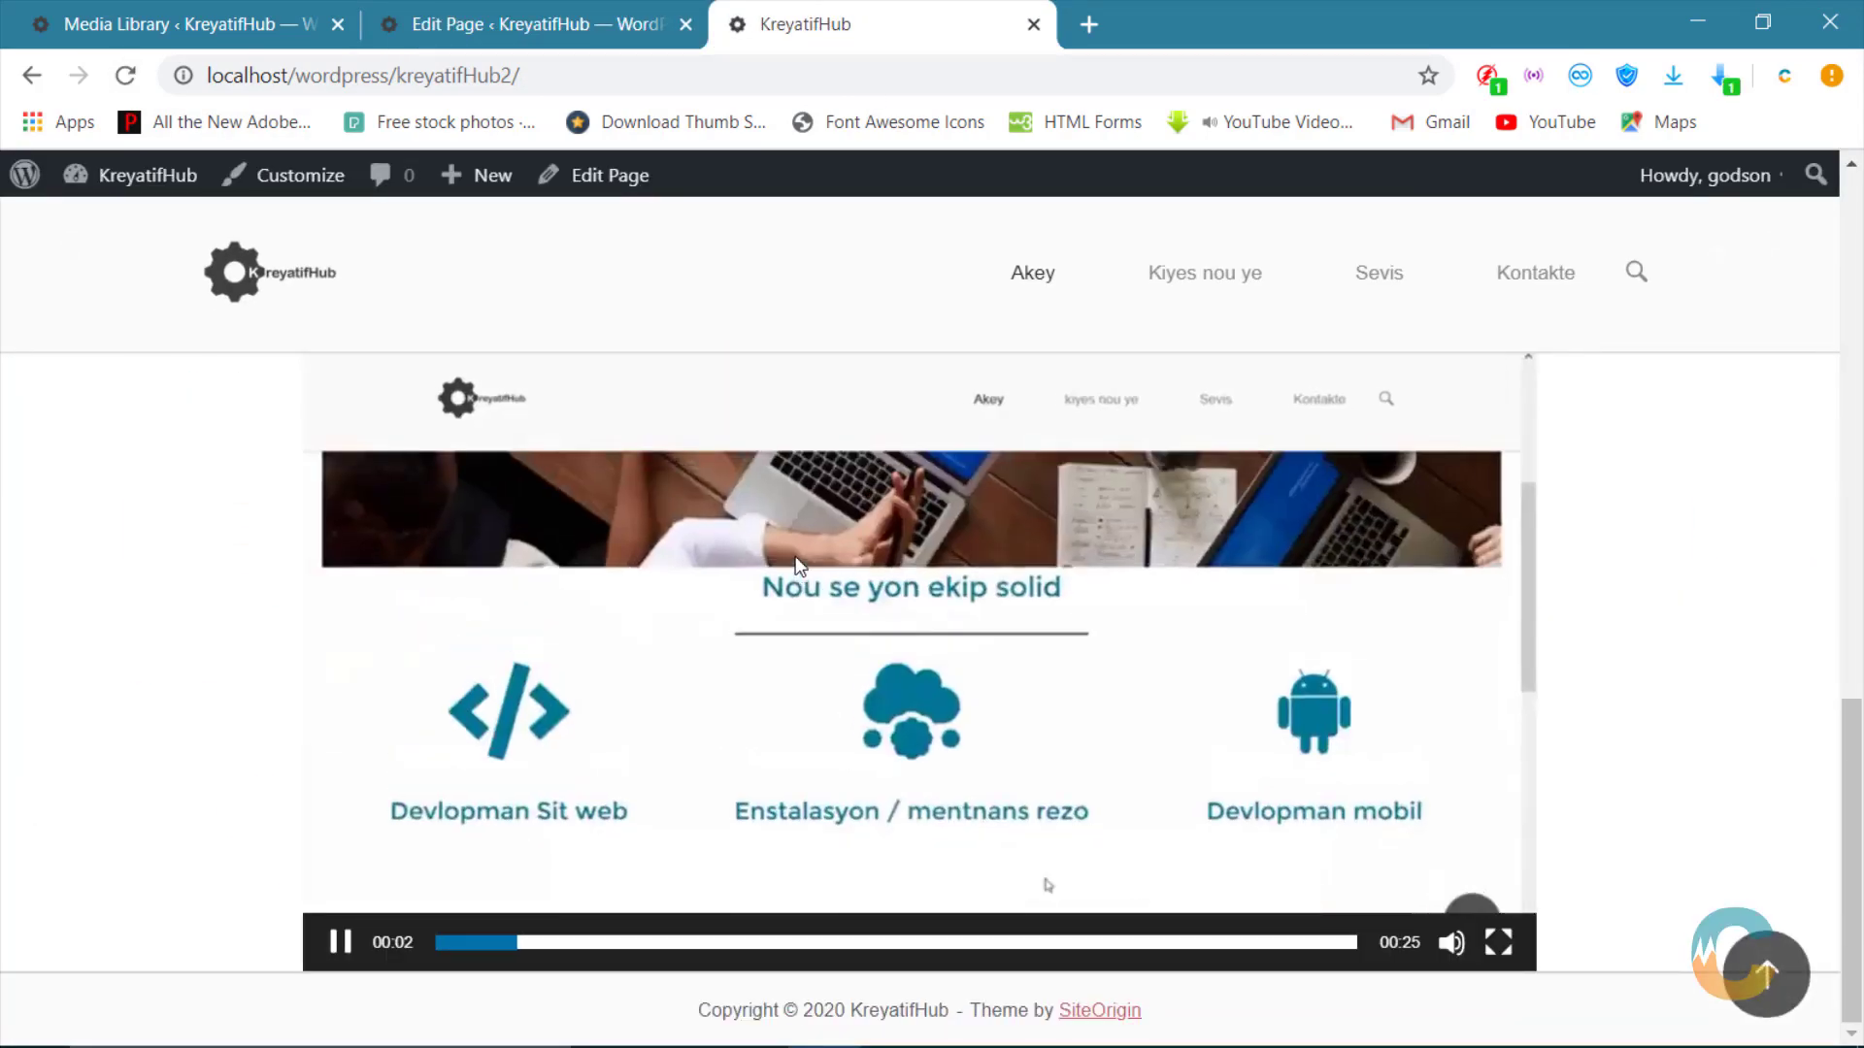
{"action": "scroll", "coordinate": [795, 564], "scroll_direction": "up", "scroll_amount": 2}
{"action": "scroll", "coordinate": [795, 567], "scroll_direction": "down", "scroll_amount": 3}
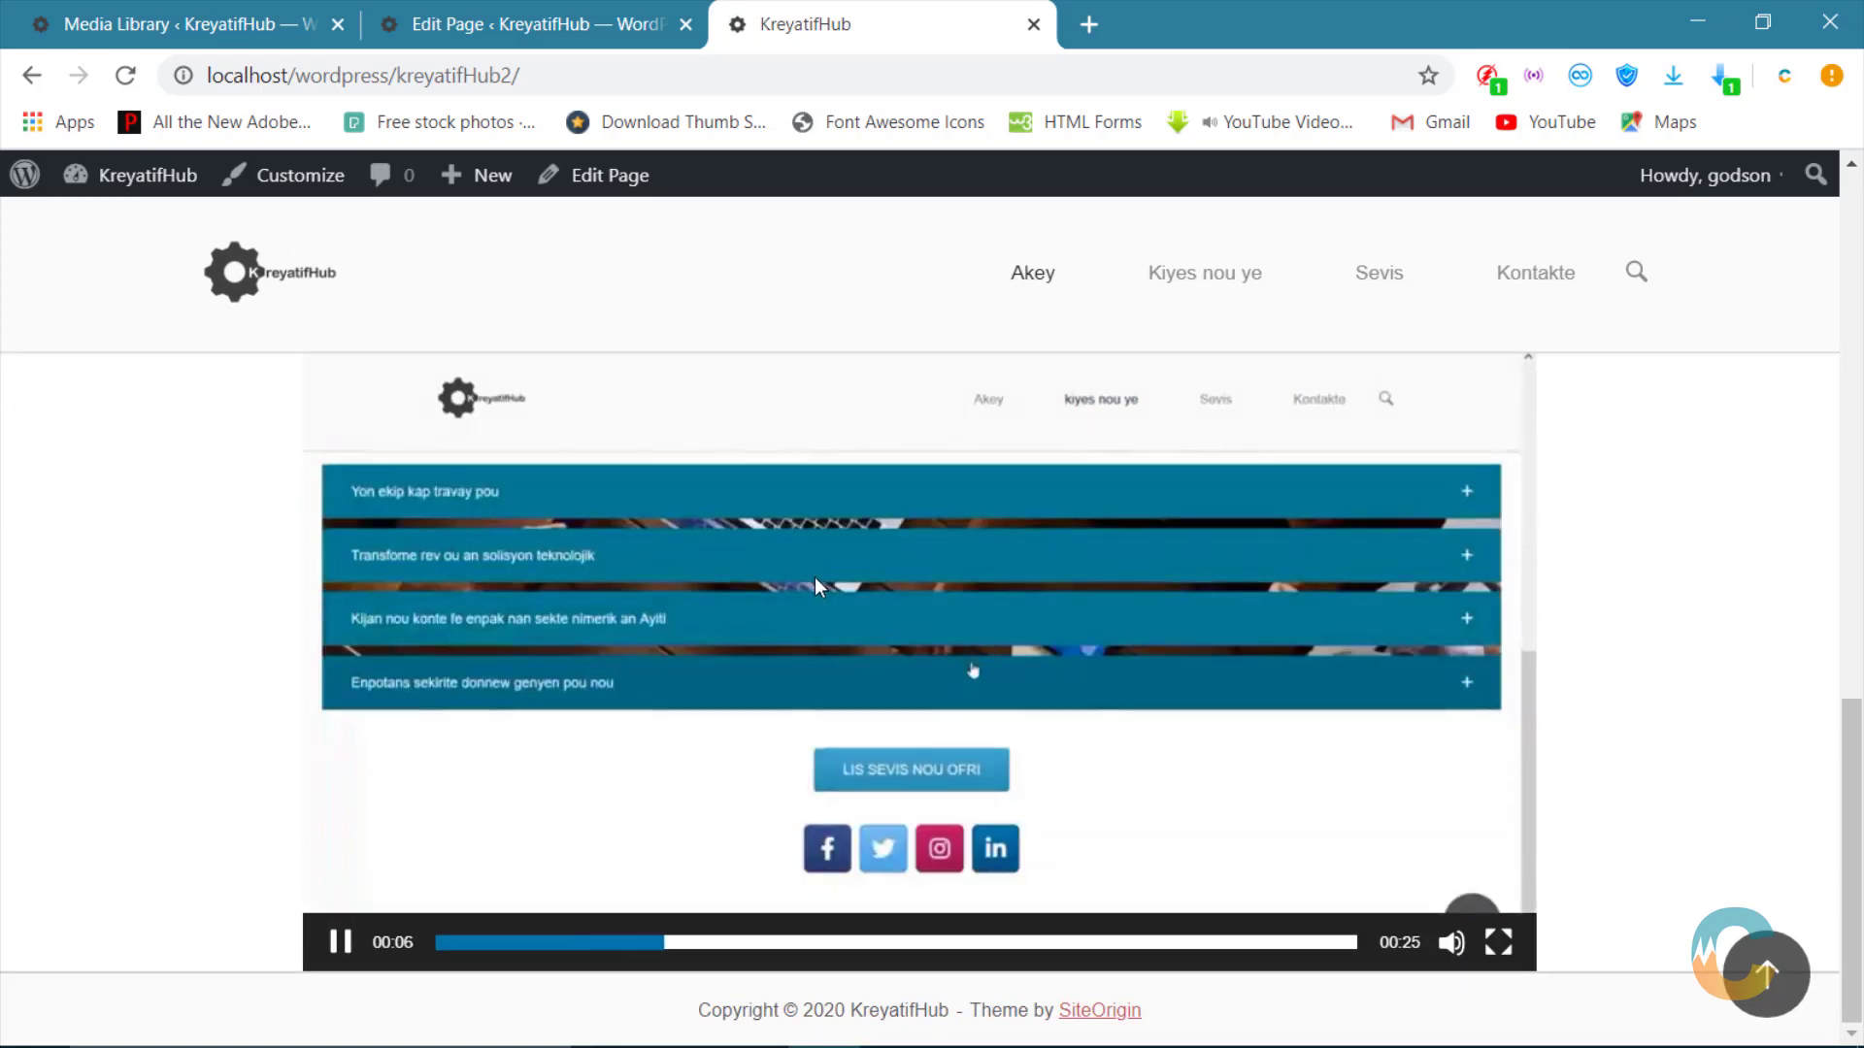
{"action": "scroll", "coordinate": [821, 613], "scroll_direction": "up", "scroll_amount": 2}
{"action": "scroll", "coordinate": [822, 613], "scroll_direction": "down", "scroll_amount": 2}
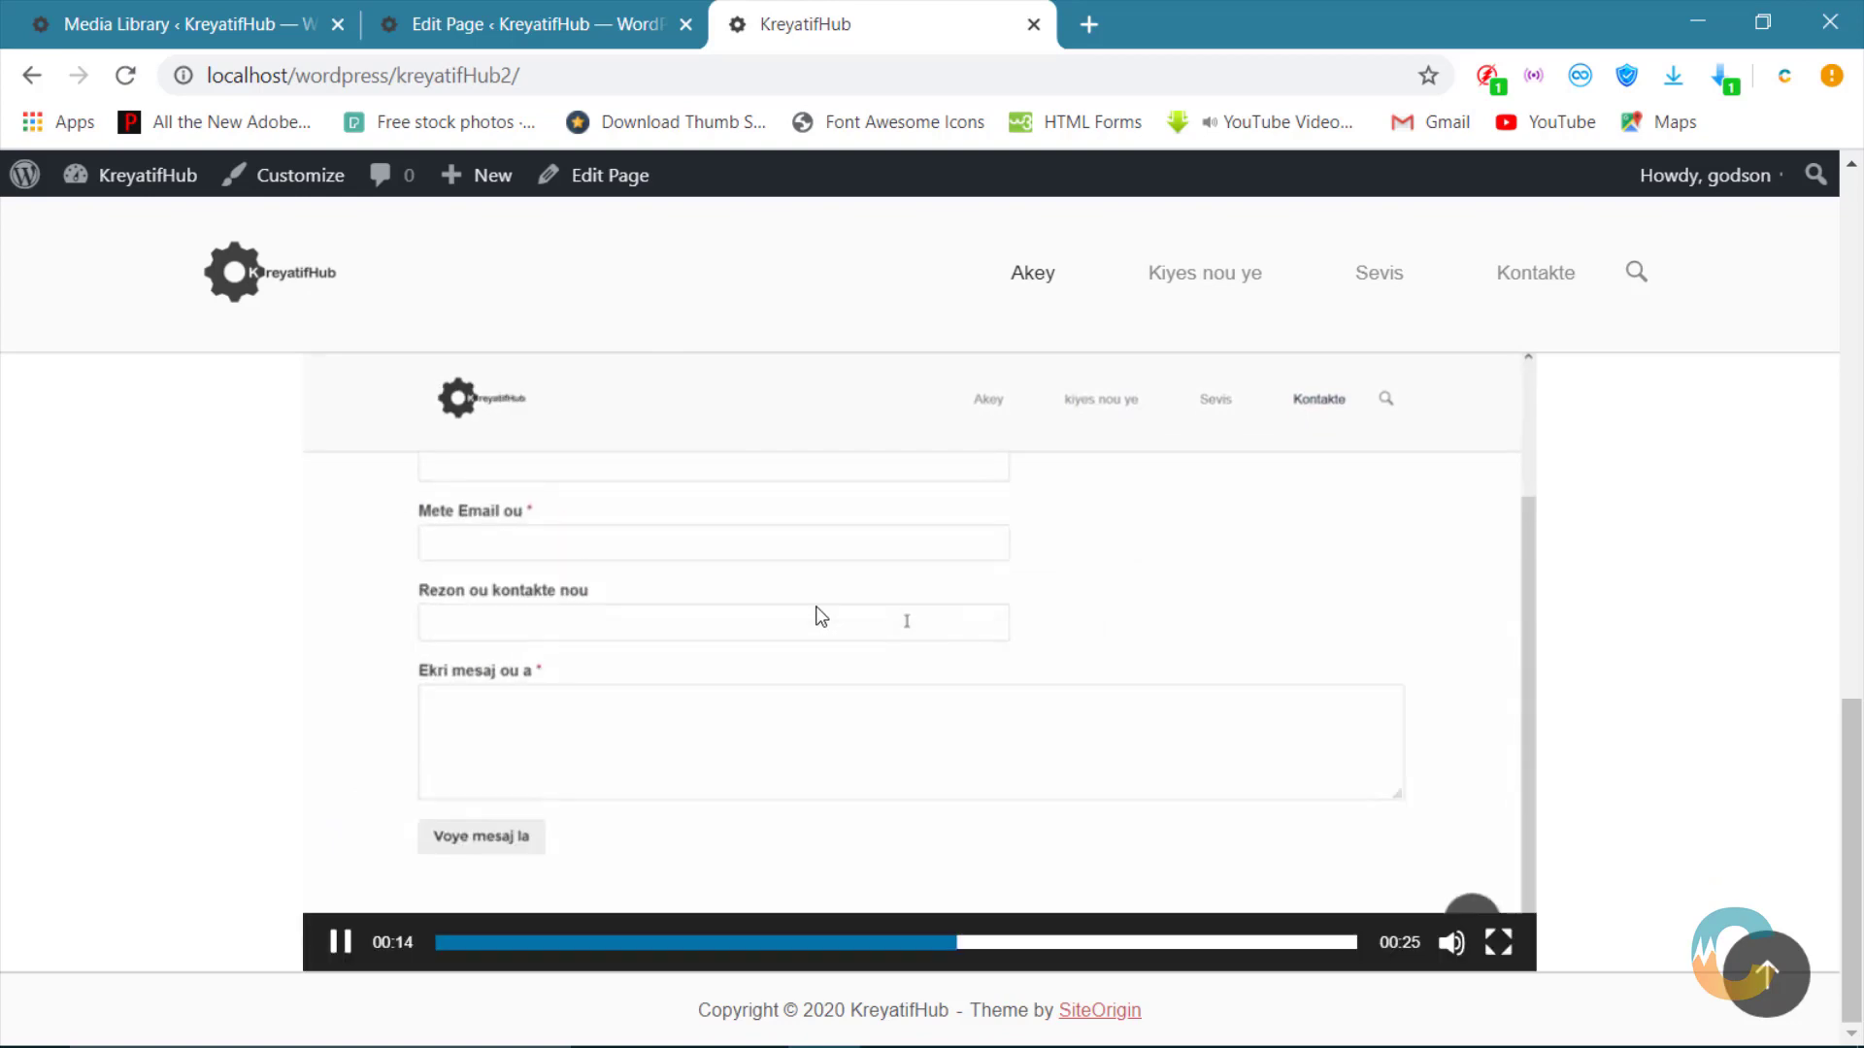
{"action": "scroll", "coordinate": [821, 614], "scroll_direction": "up", "scroll_amount": 1}
{"action": "scroll", "coordinate": [821, 614], "scroll_direction": "up", "scroll_amount": 1}
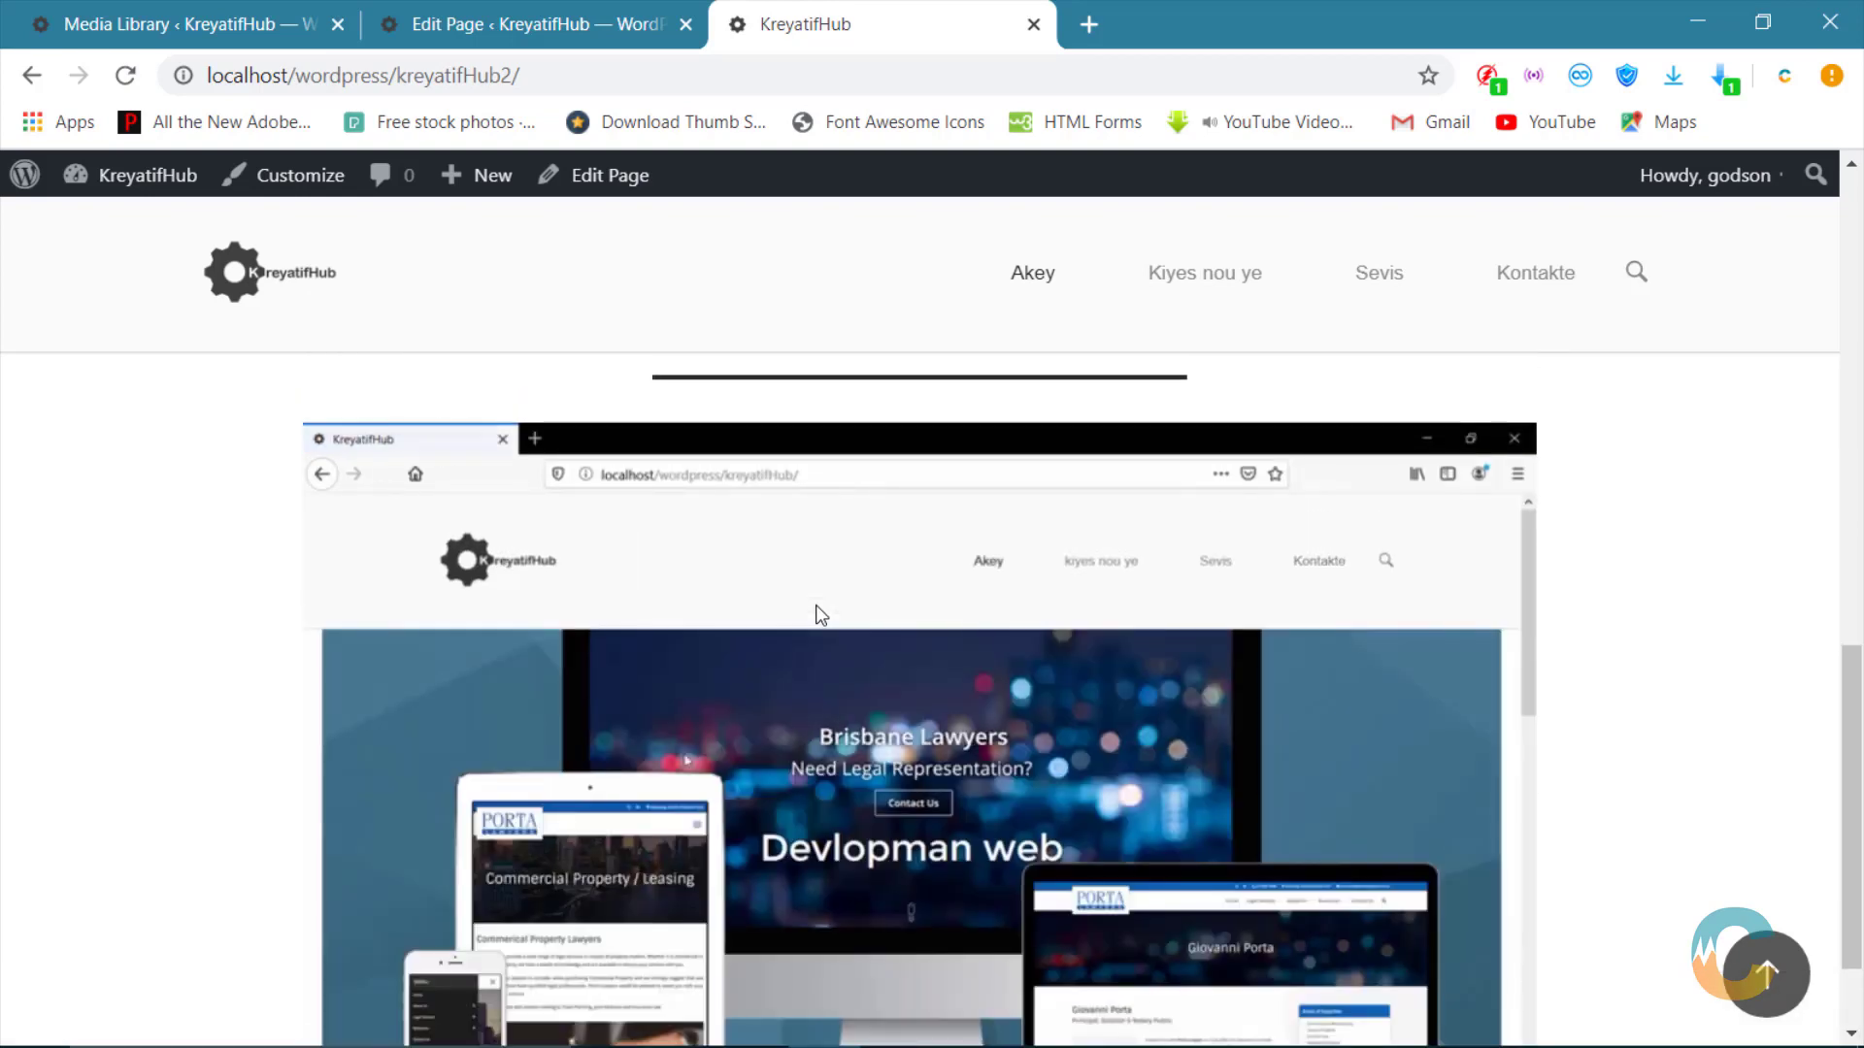
{"action": "scroll", "coordinate": [815, 614], "scroll_direction": "down", "scroll_amount": 1}
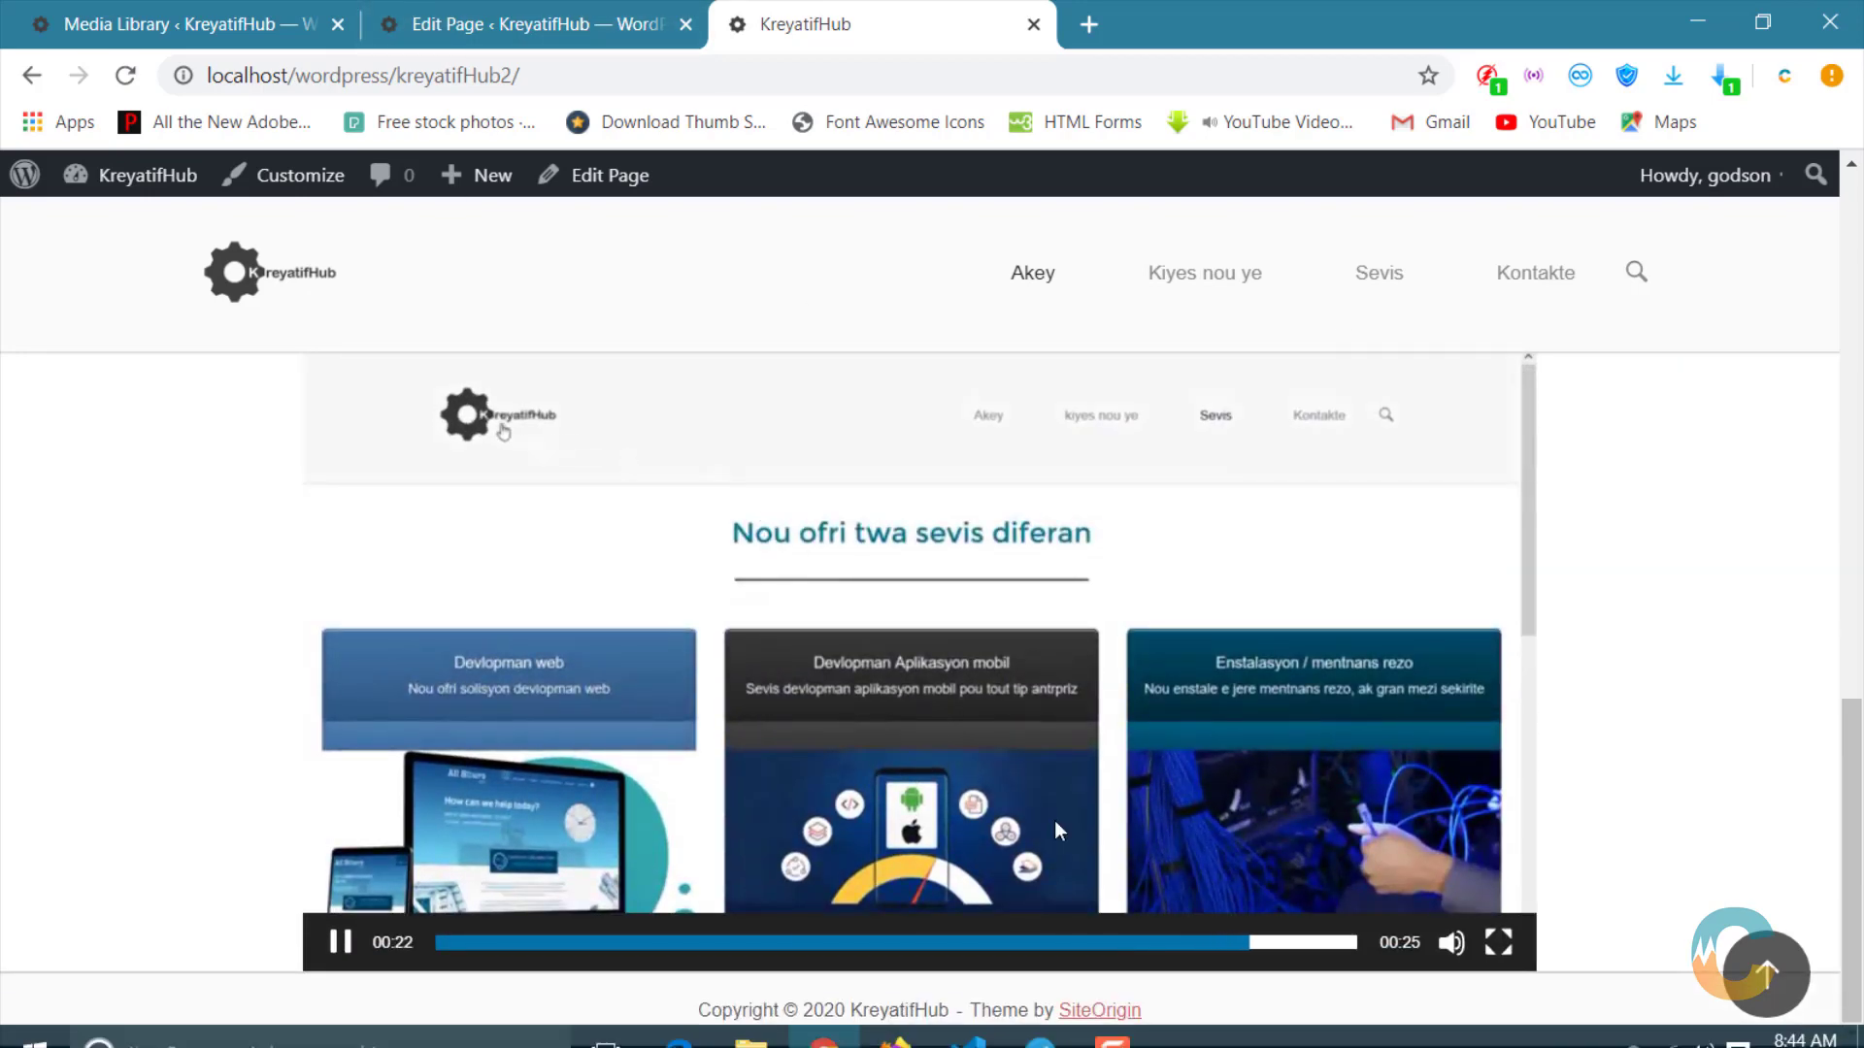
Step: Examine the tagline and social icons beneath the video on the reference site in Firefox, and return to the Akey page editor in Chrome
{"action": "left_click", "coordinate": [893, 1021]}
{"action": "scroll", "coordinate": [624, 615], "scroll_direction": "down", "scroll_amount": 3}
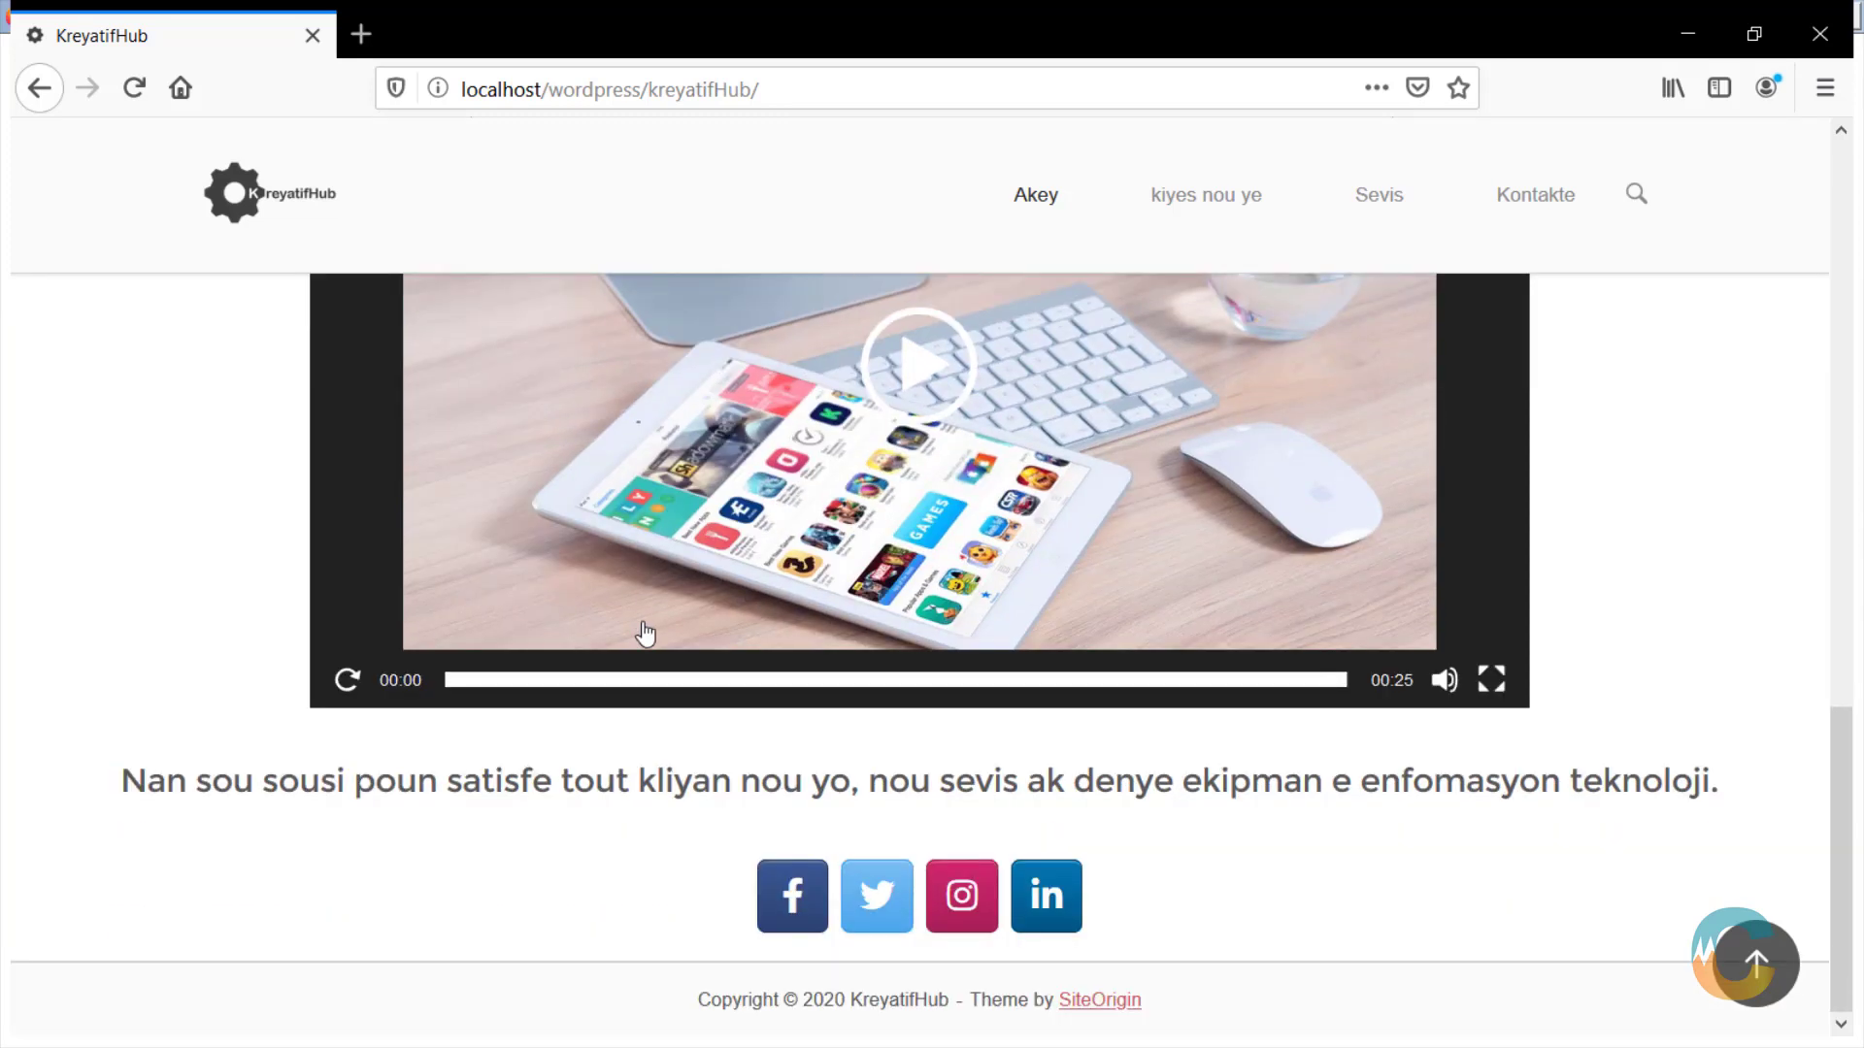
{"action": "left_click_drag", "start_coordinate": [126, 780], "coordinate": [1581, 848]}
{"action": "left_click", "coordinate": [1581, 848]}
{"action": "mouse_move", "coordinate": [1189, 618]}
{"action": "left_click", "coordinate": [1688, 39]}
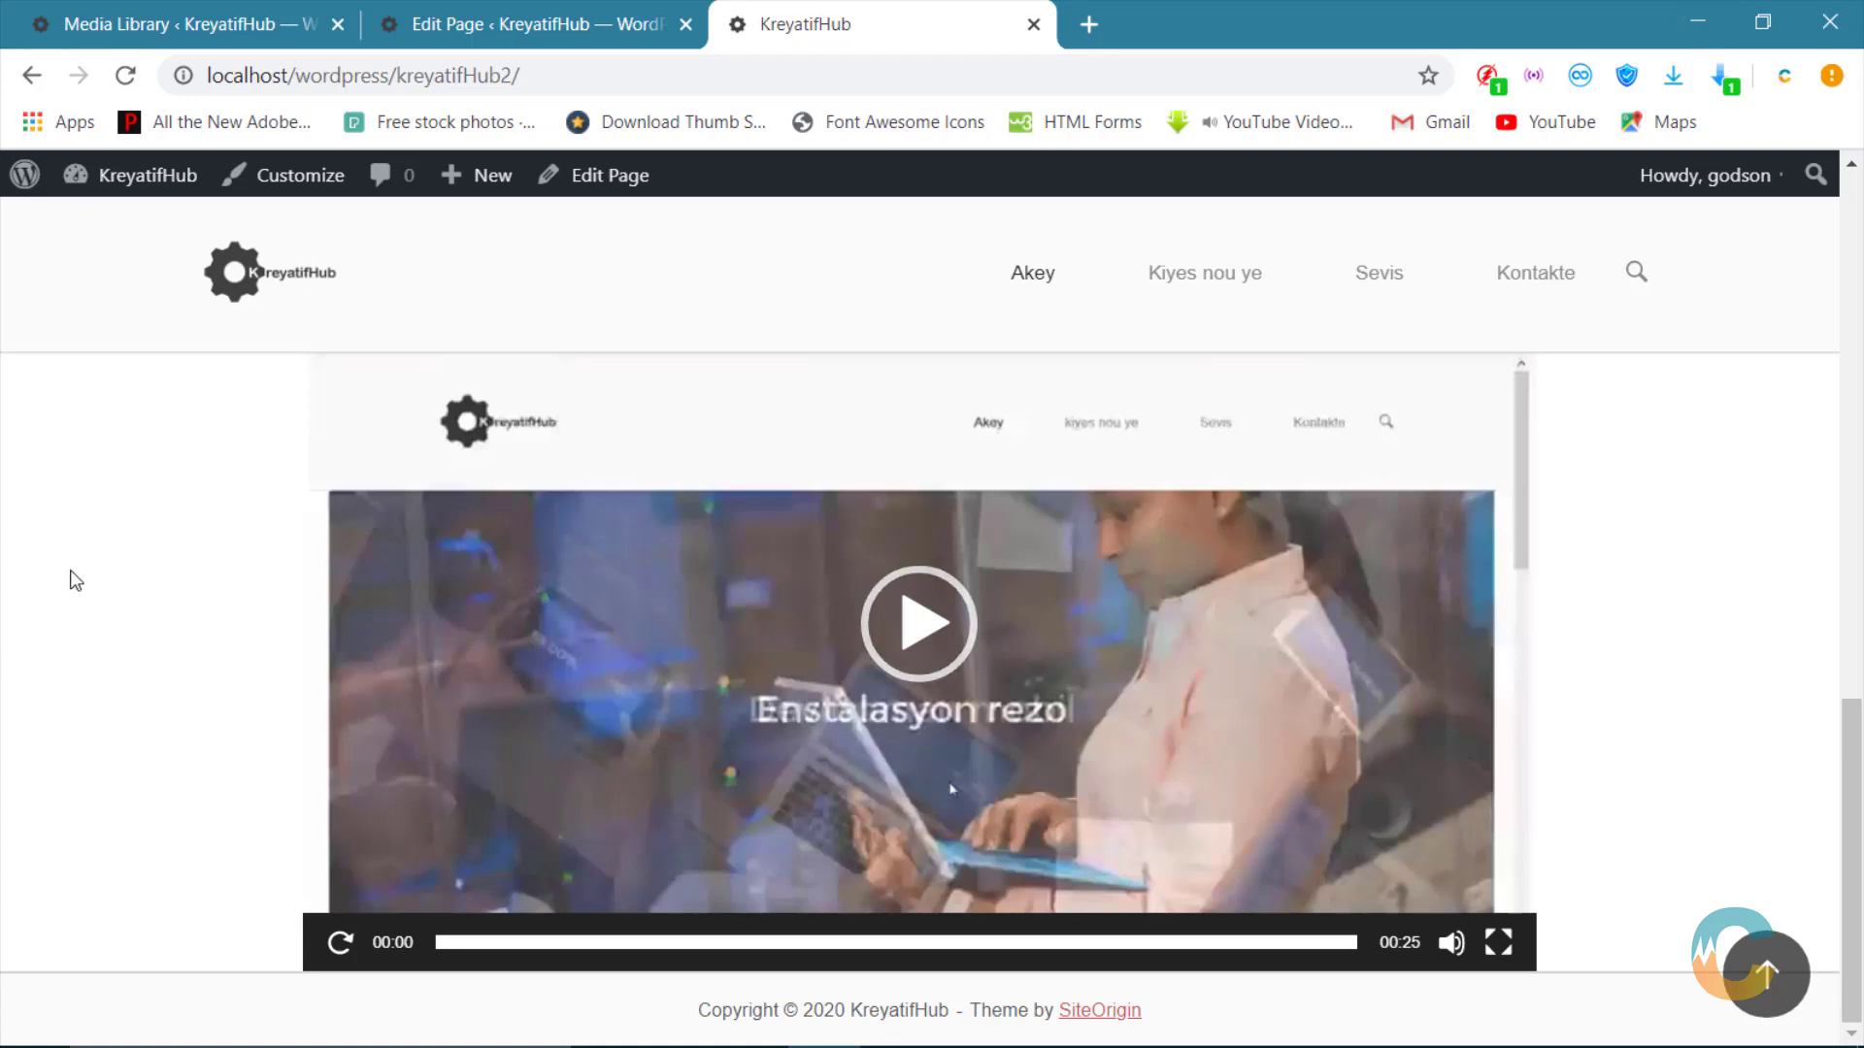
{"action": "left_click", "coordinate": [515, 20]}
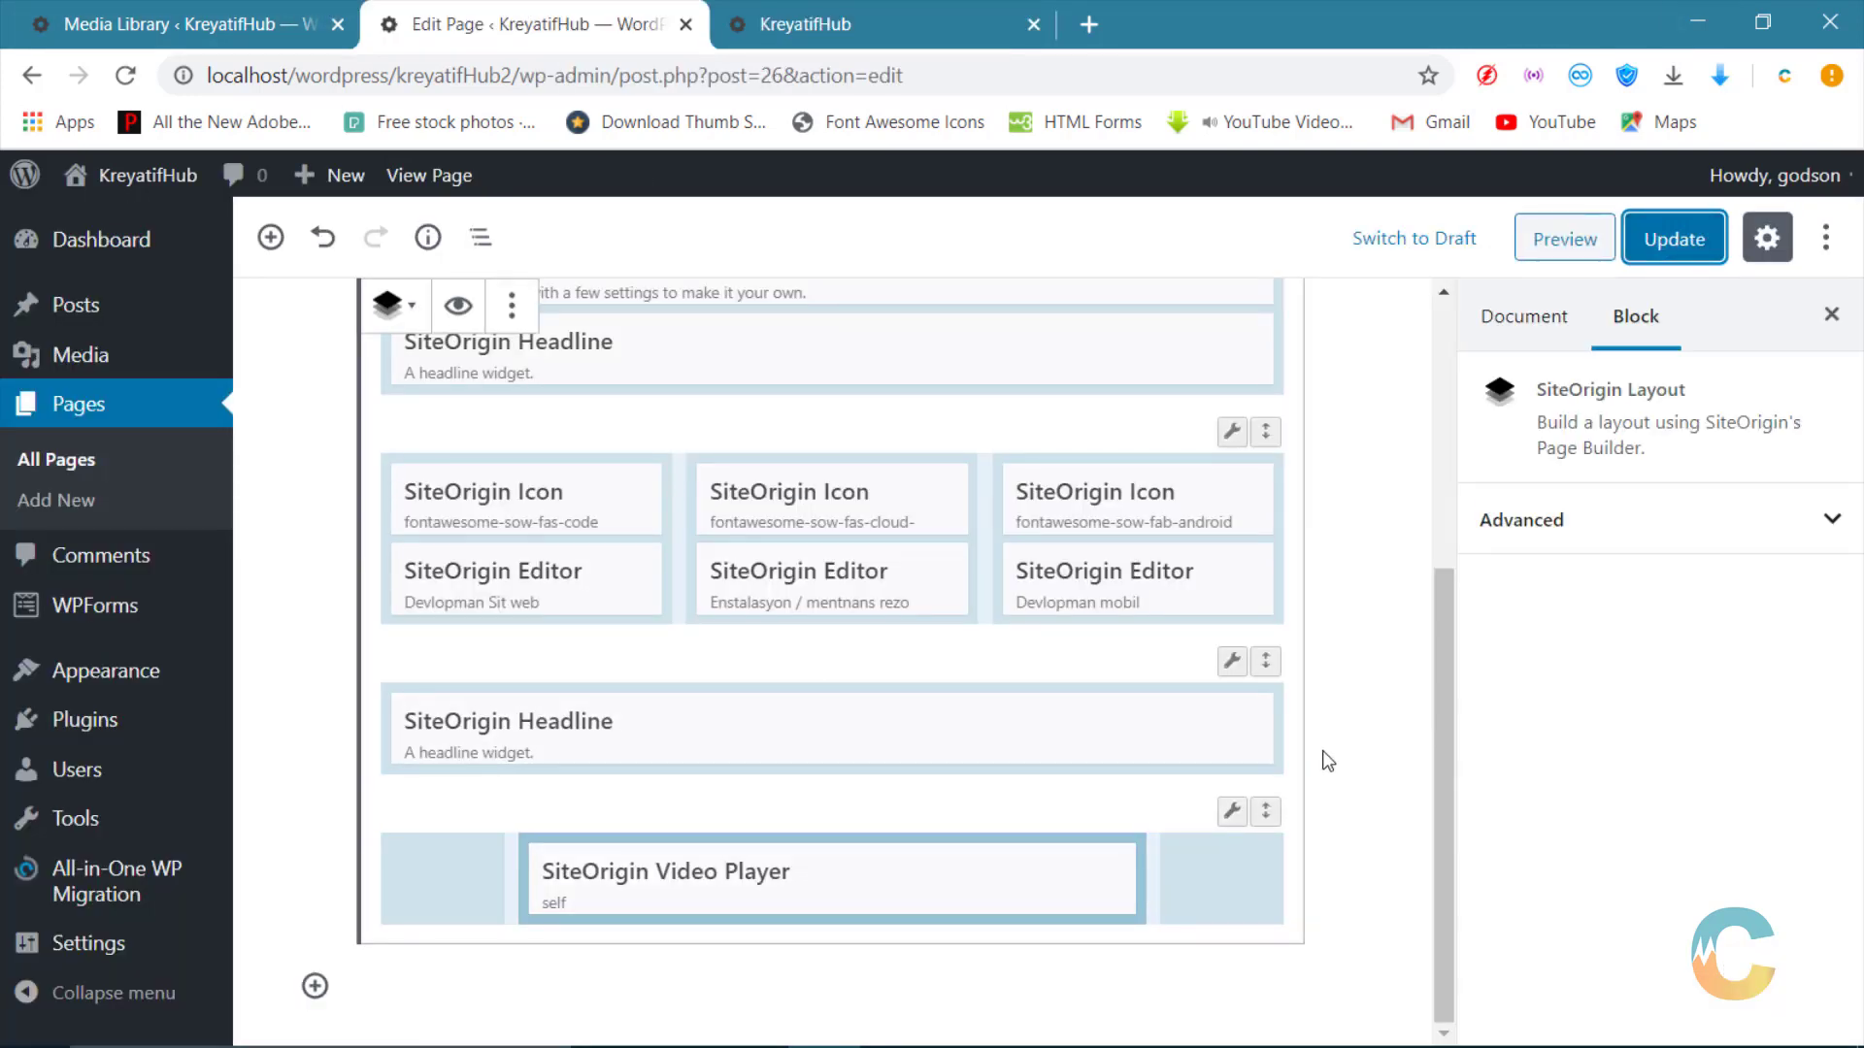
Step: Insert a new one-column row at the end of the Akey page layout, beneath the video player row
{"action": "scroll", "coordinate": [1326, 726], "scroll_direction": "up", "scroll_amount": 3}
{"action": "scroll", "coordinate": [1326, 726], "scroll_direction": "up", "scroll_amount": 3}
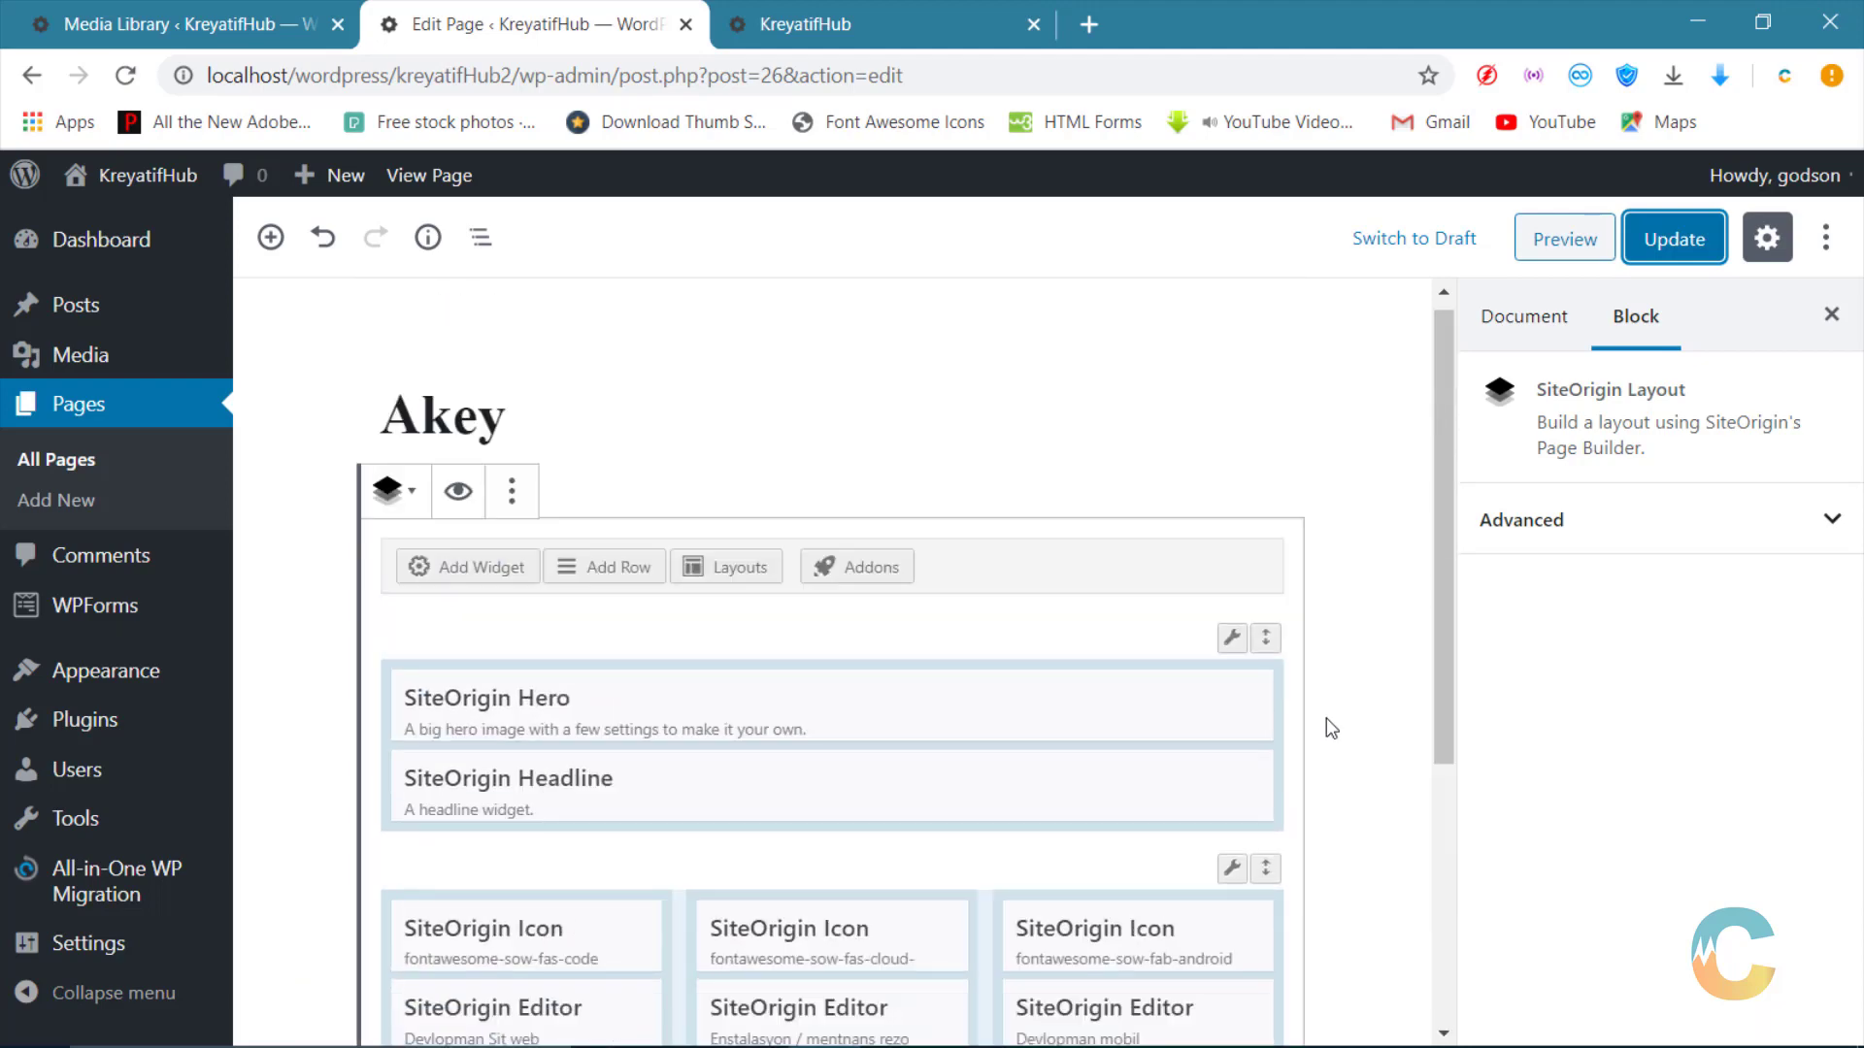
{"action": "left_click", "coordinate": [619, 568]}
{"action": "key", "text": "BackSpace"}
{"action": "type", "text": "1"}
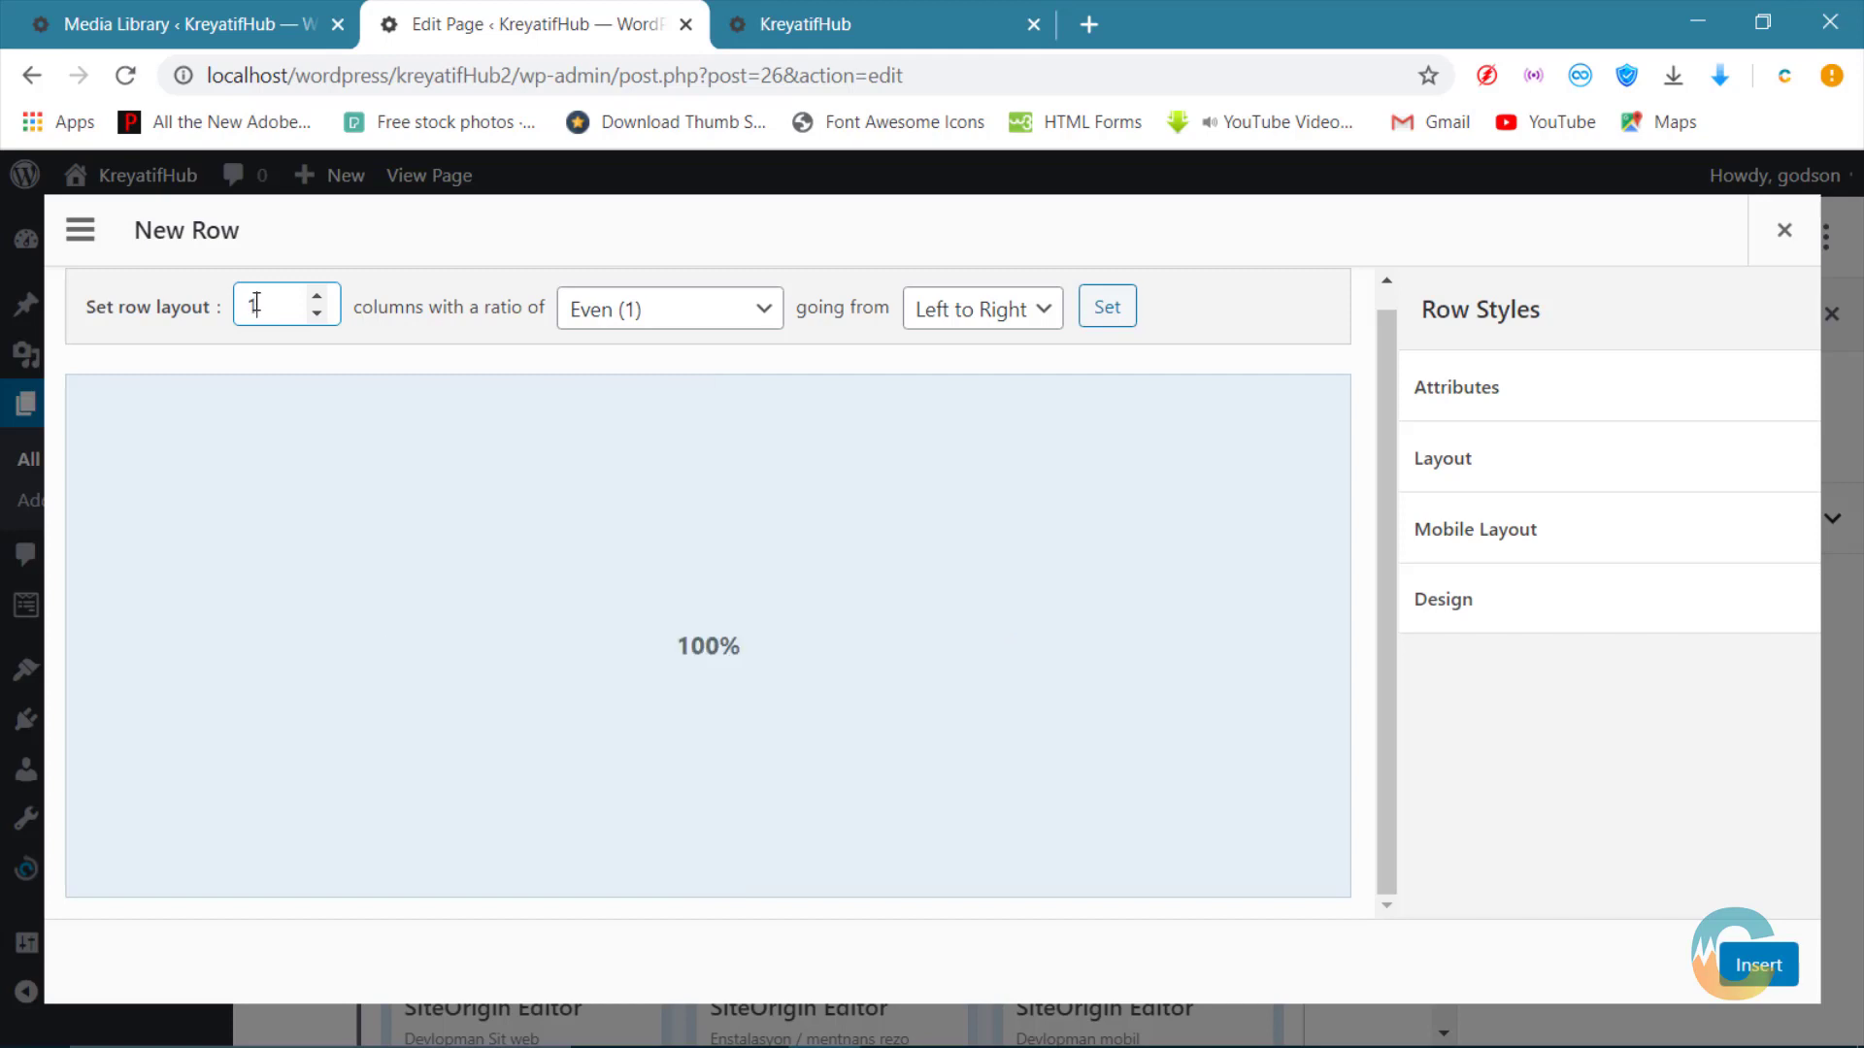
{"action": "left_click", "coordinate": [1765, 961]}
{"action": "scroll", "coordinate": [748, 819], "scroll_direction": "down", "scroll_amount": 7}
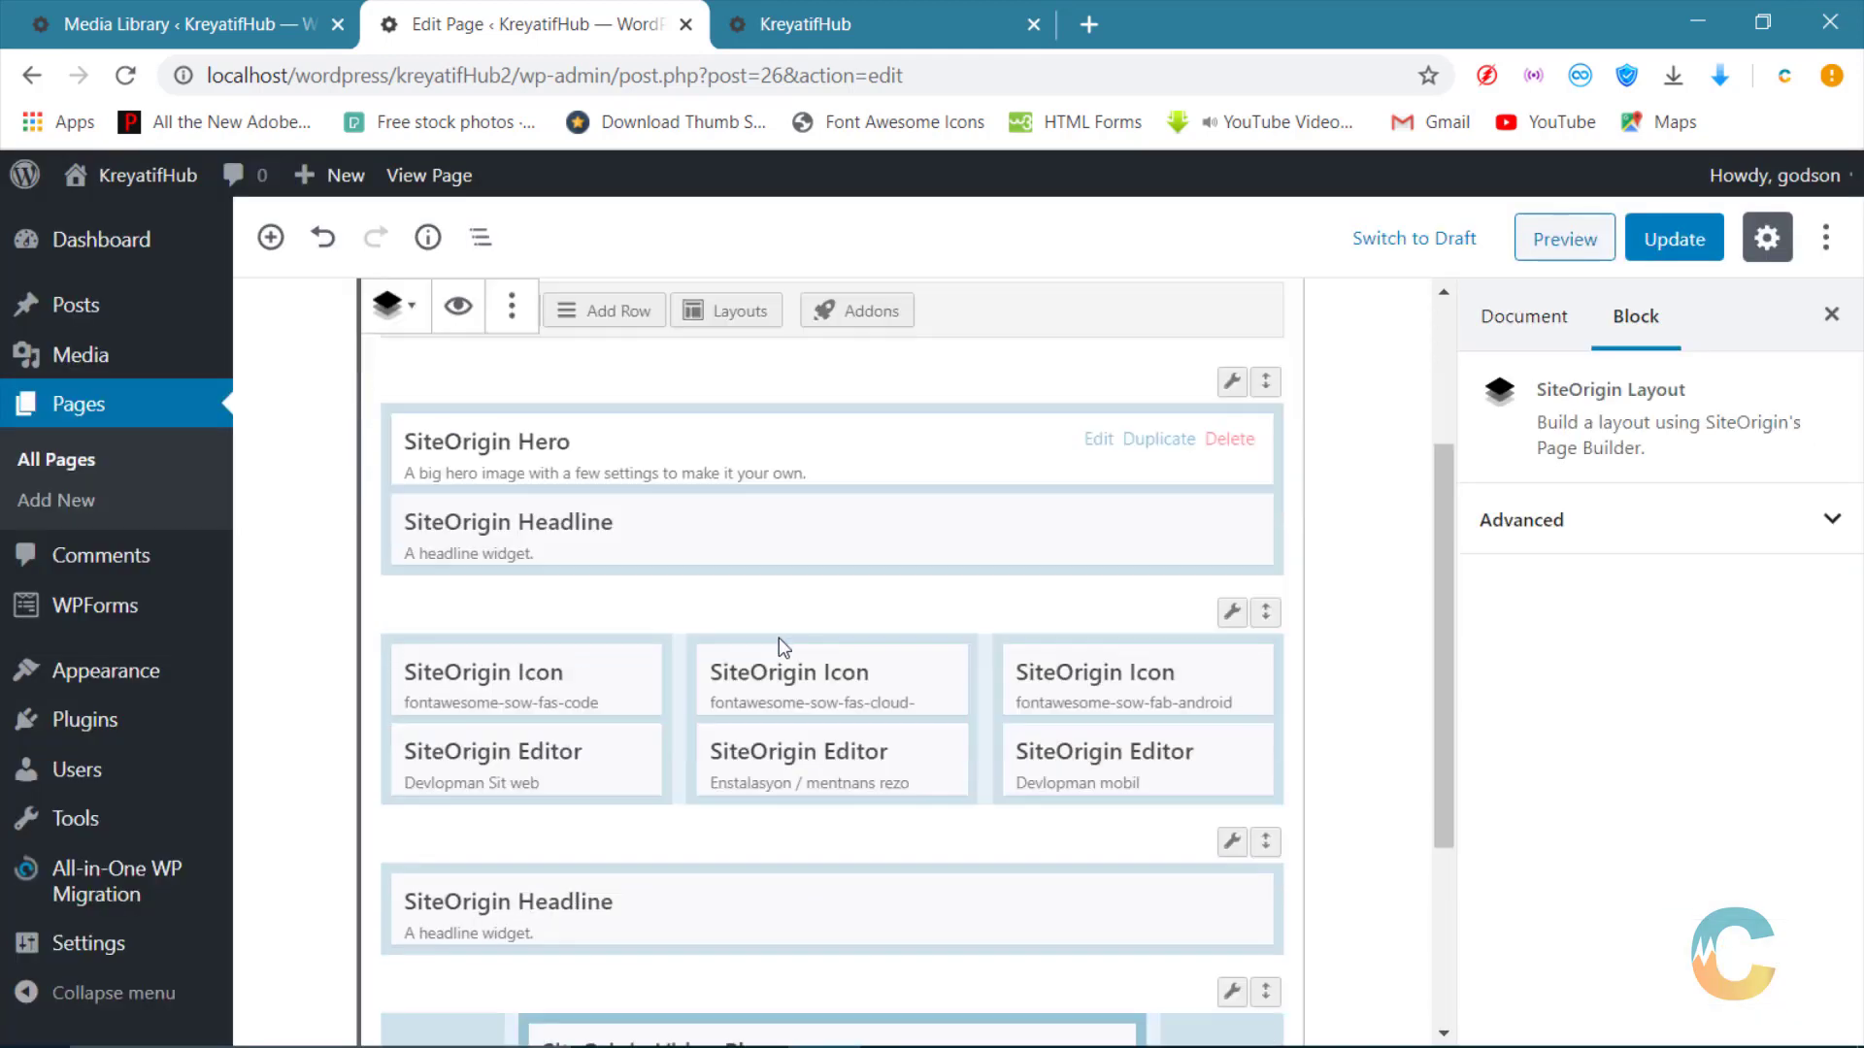
Step: Add a SiteOrigin Editor widget from the Widgets Bundle and move it into the empty row beneath the video player
{"action": "scroll", "coordinate": [509, 301], "scroll_direction": "up", "scroll_amount": 5}
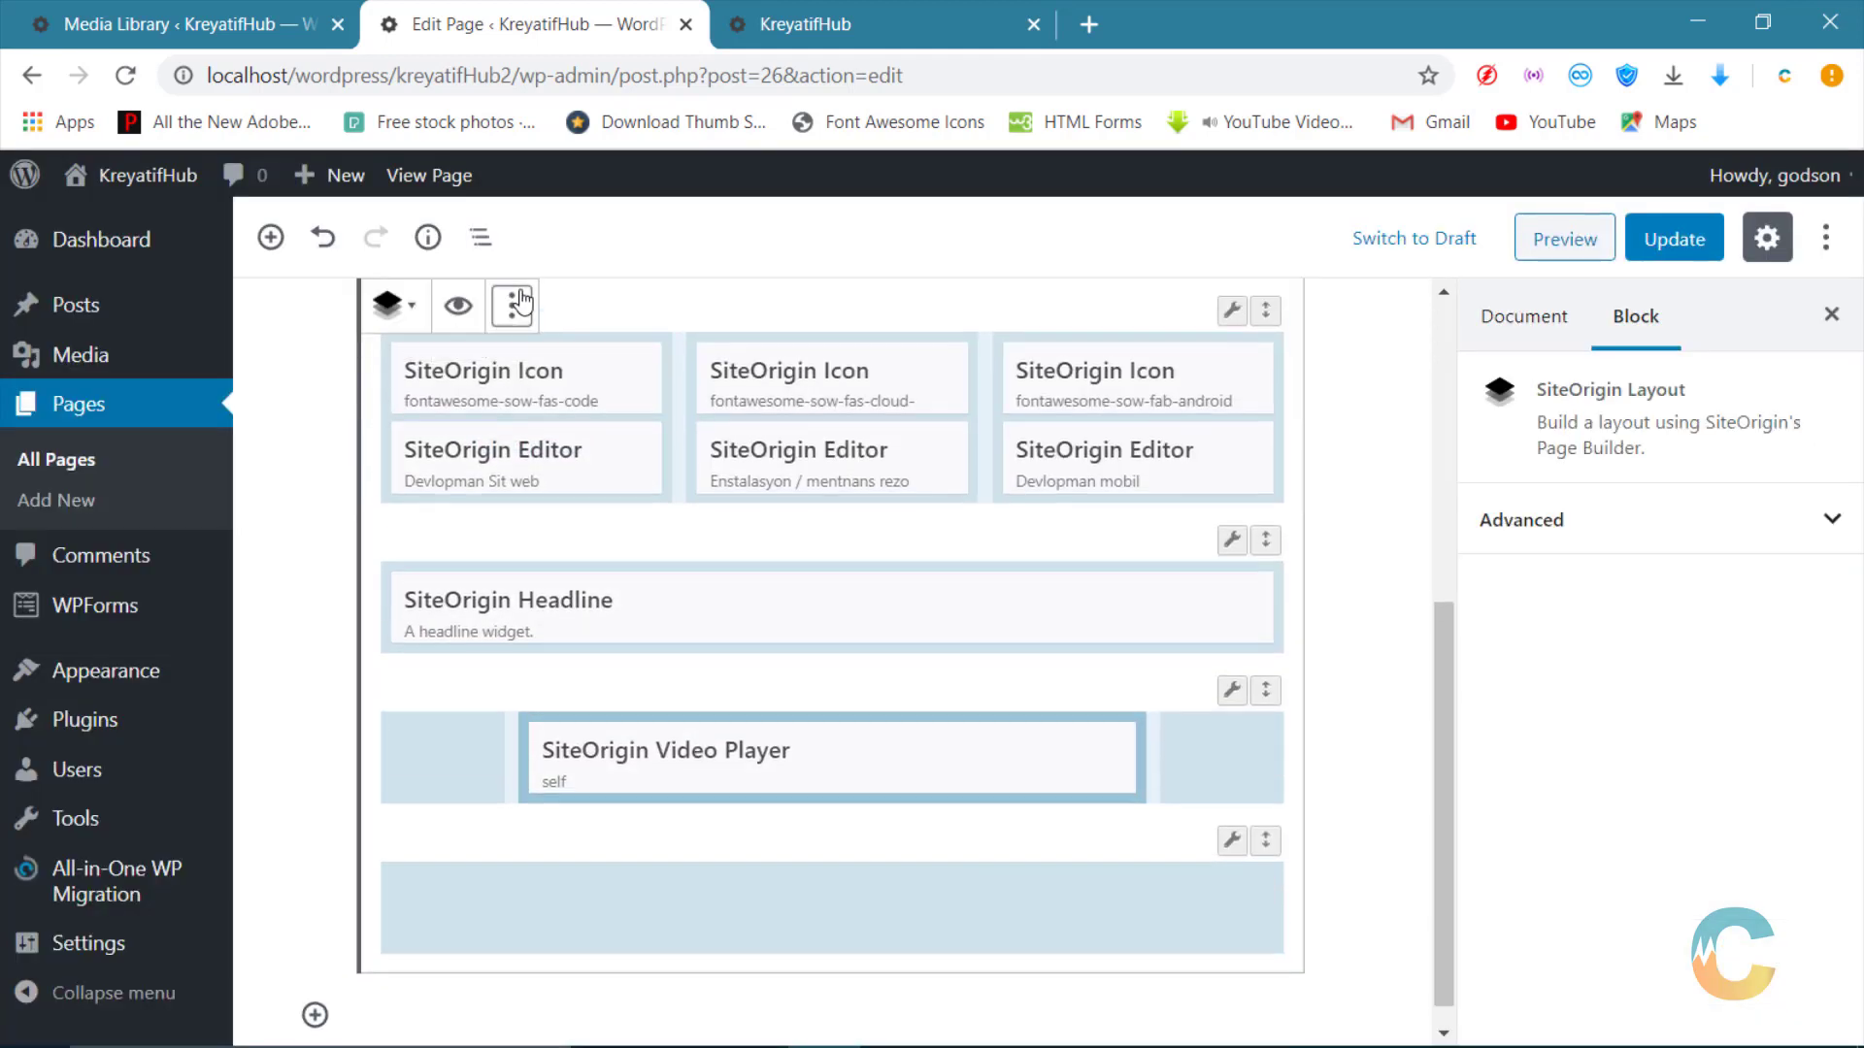
{"action": "left_click", "coordinate": [466, 419]}
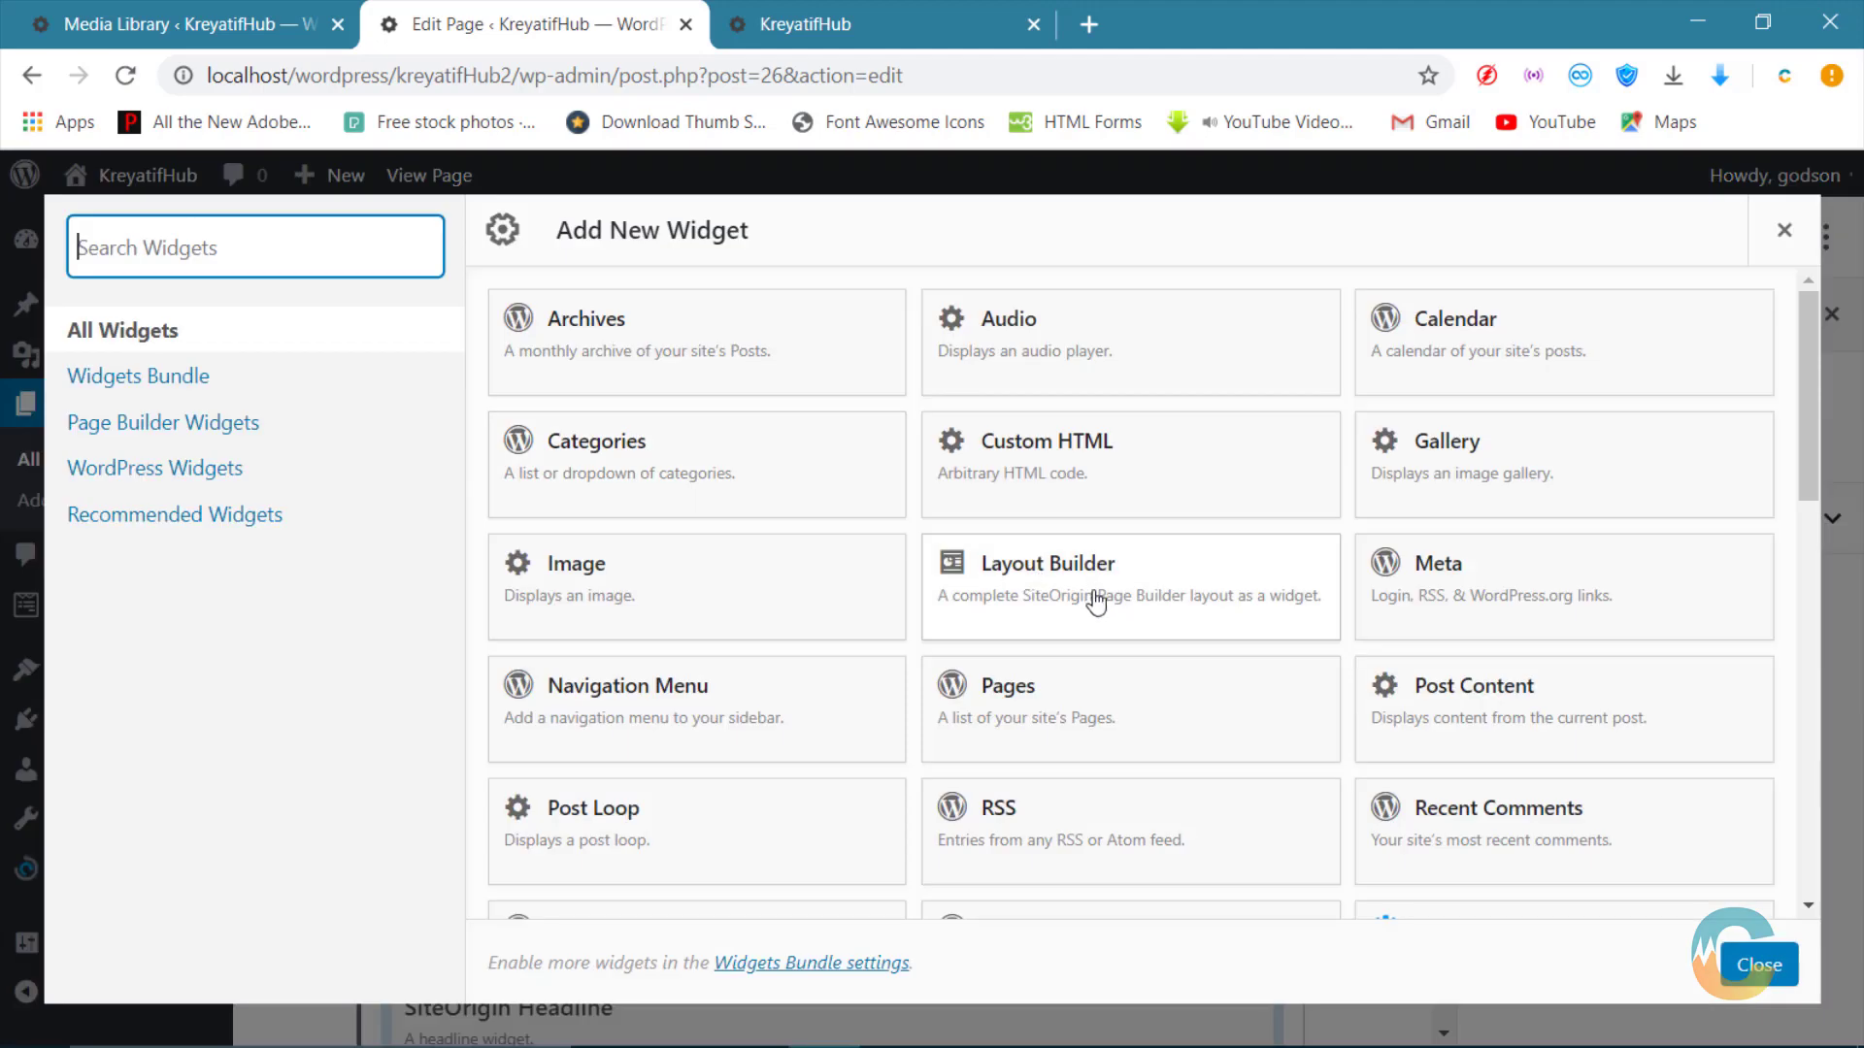
{"action": "left_click", "coordinate": [173, 371]}
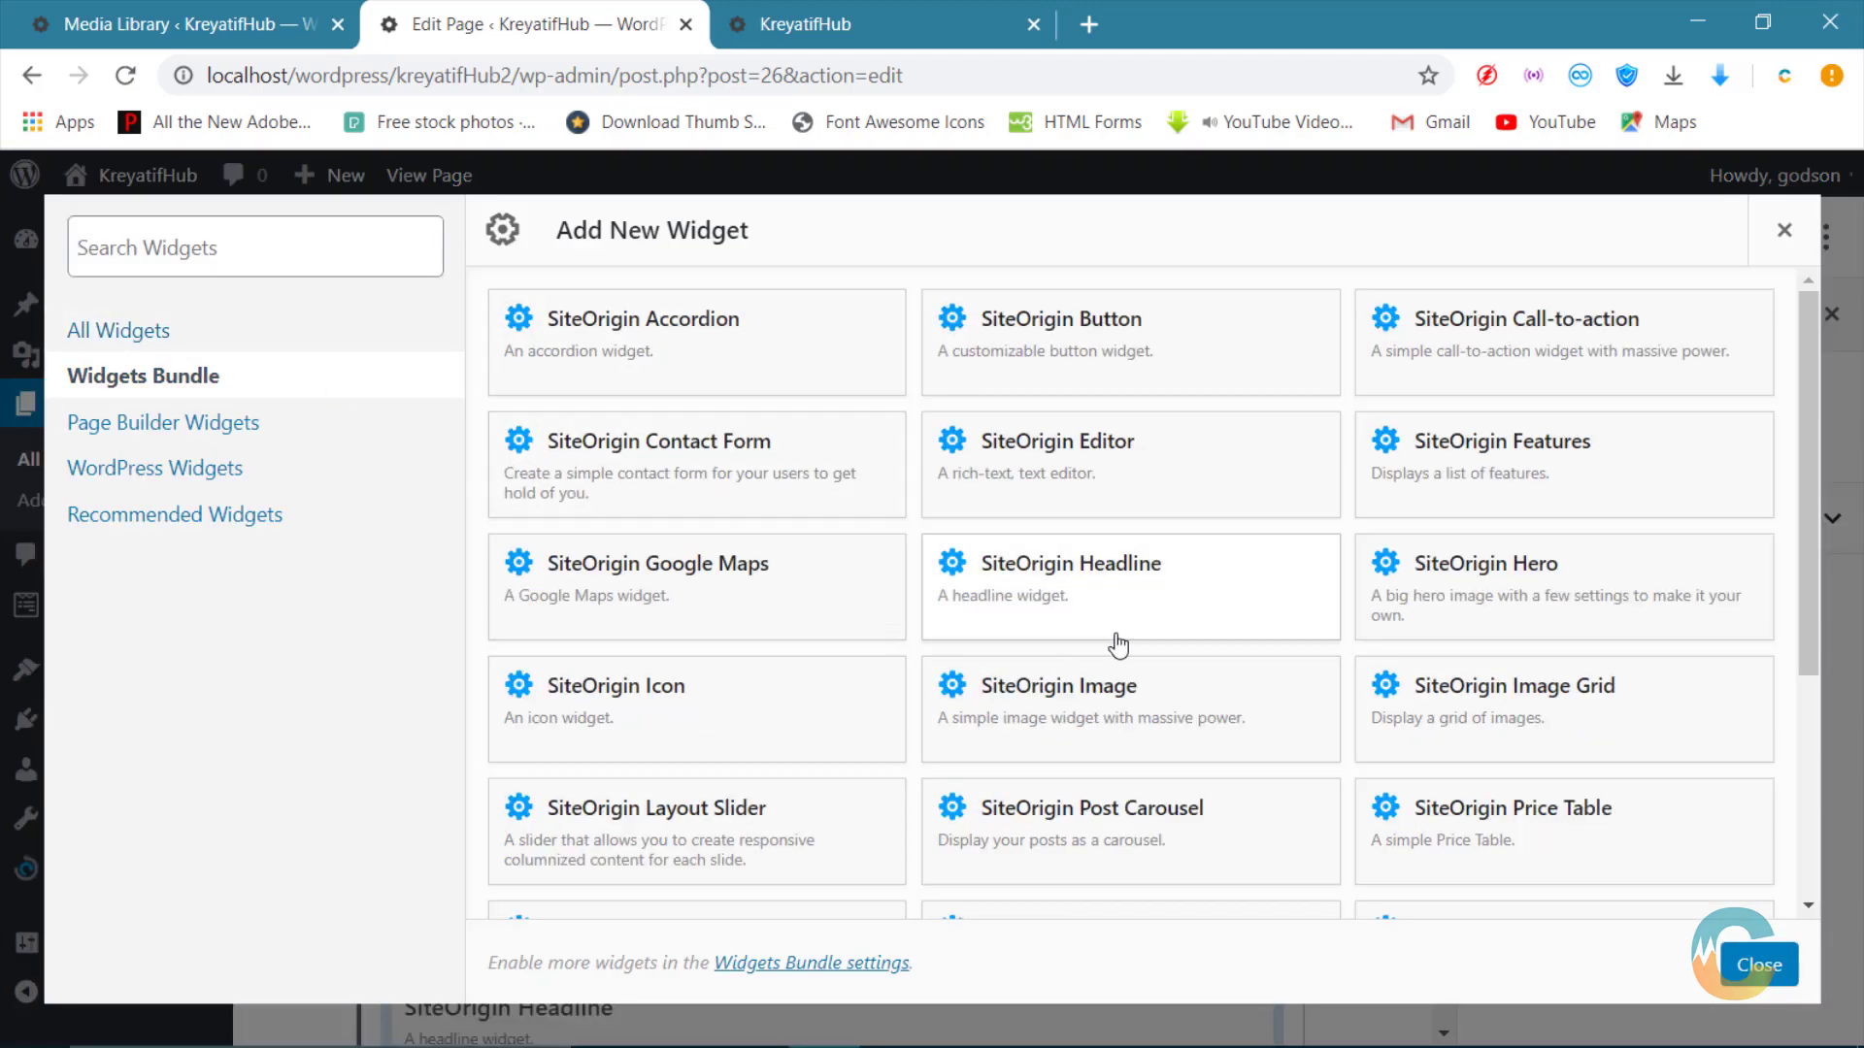
{"action": "left_click", "coordinate": [1074, 470]}
{"action": "scroll", "coordinate": [828, 867], "scroll_direction": "down", "scroll_amount": 5}
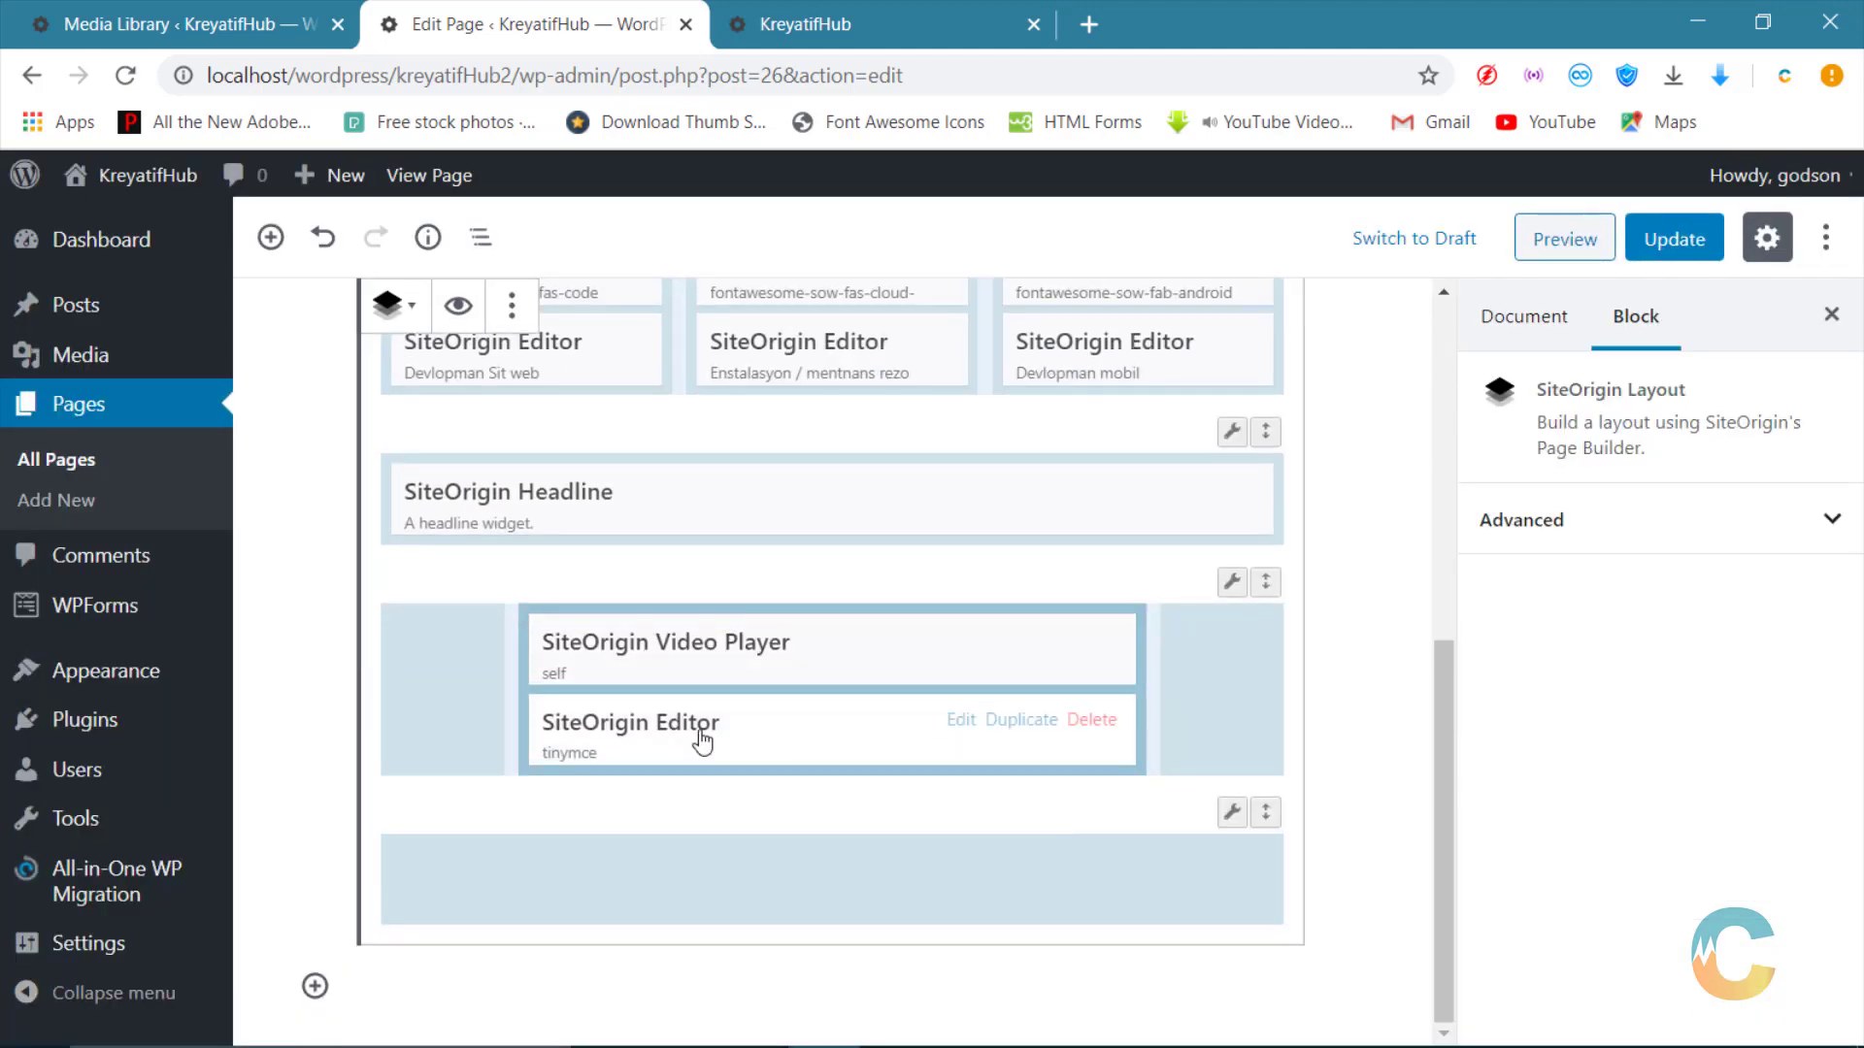
{"action": "left_click_drag", "start_coordinate": [700, 860], "coordinate": [695, 895]}
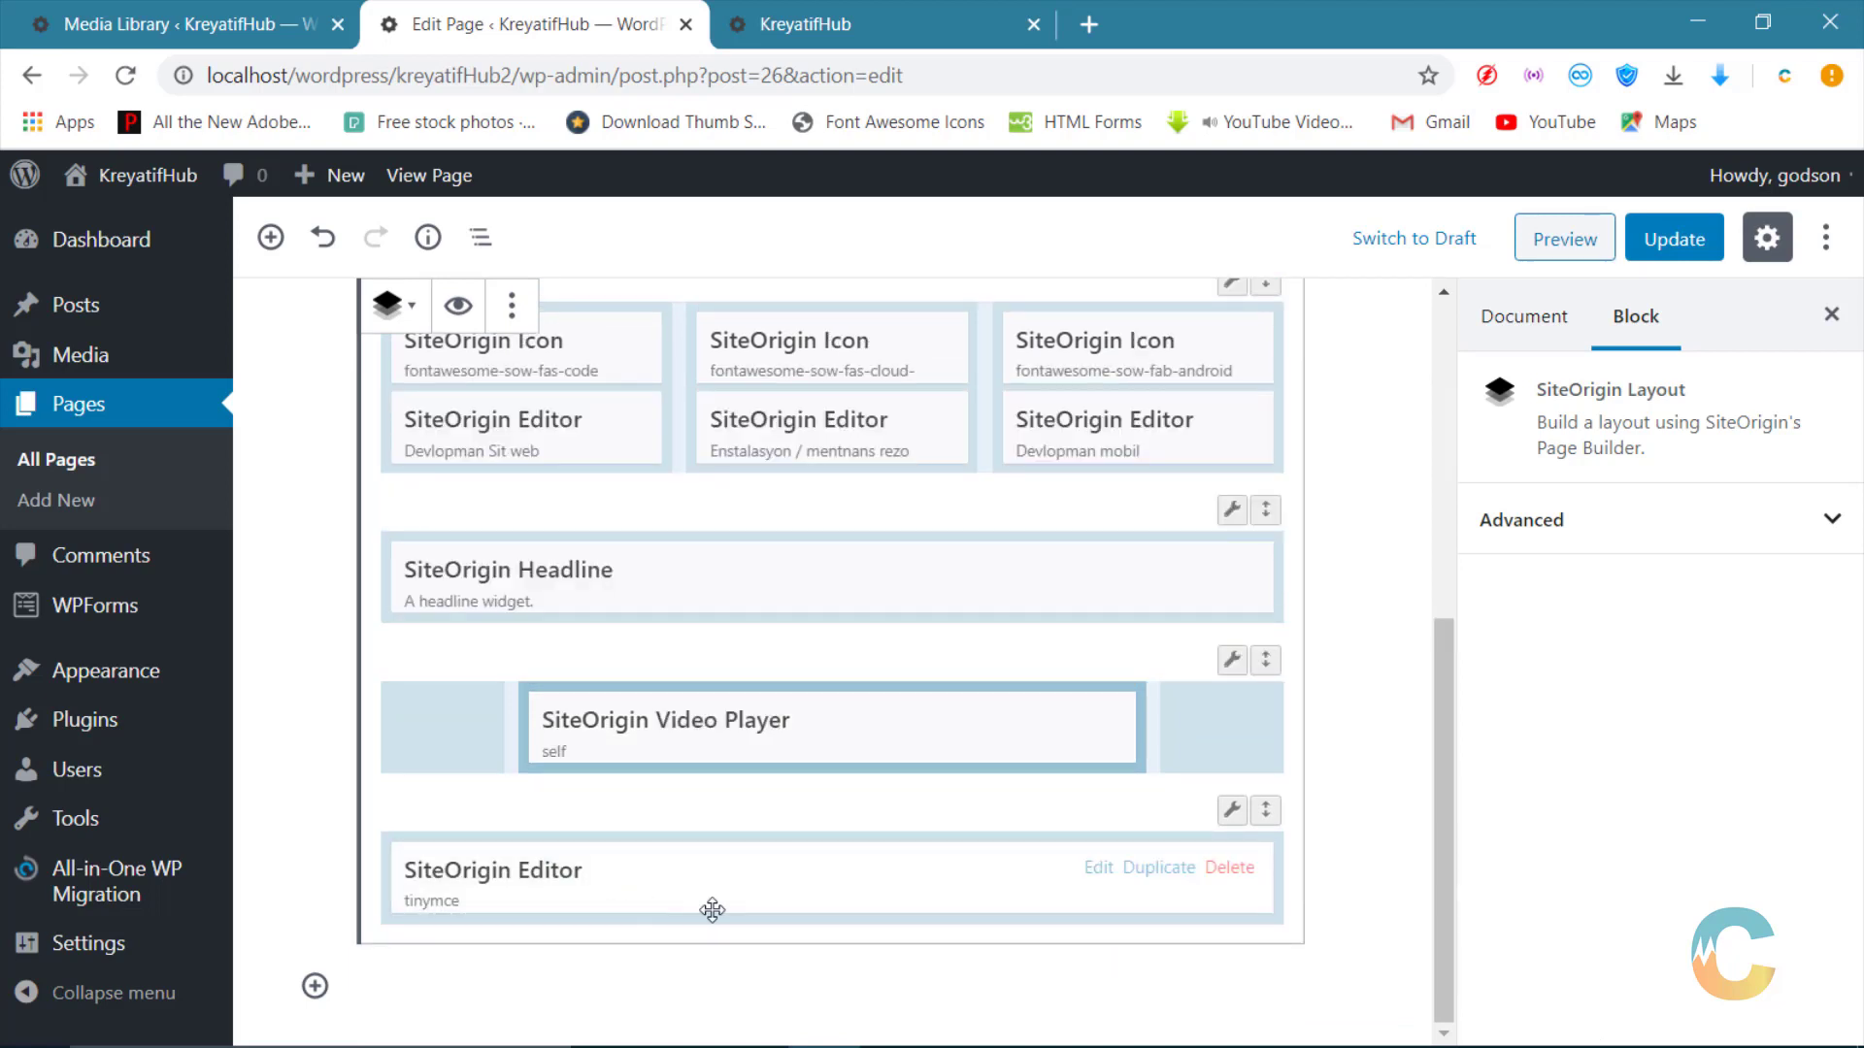
Step: Copy the tagline under the video from the reference site in Firefox, paste it into the new SiteOrigin Editor widget in Chrome and centre it
{"action": "left_click", "coordinate": [1099, 867]}
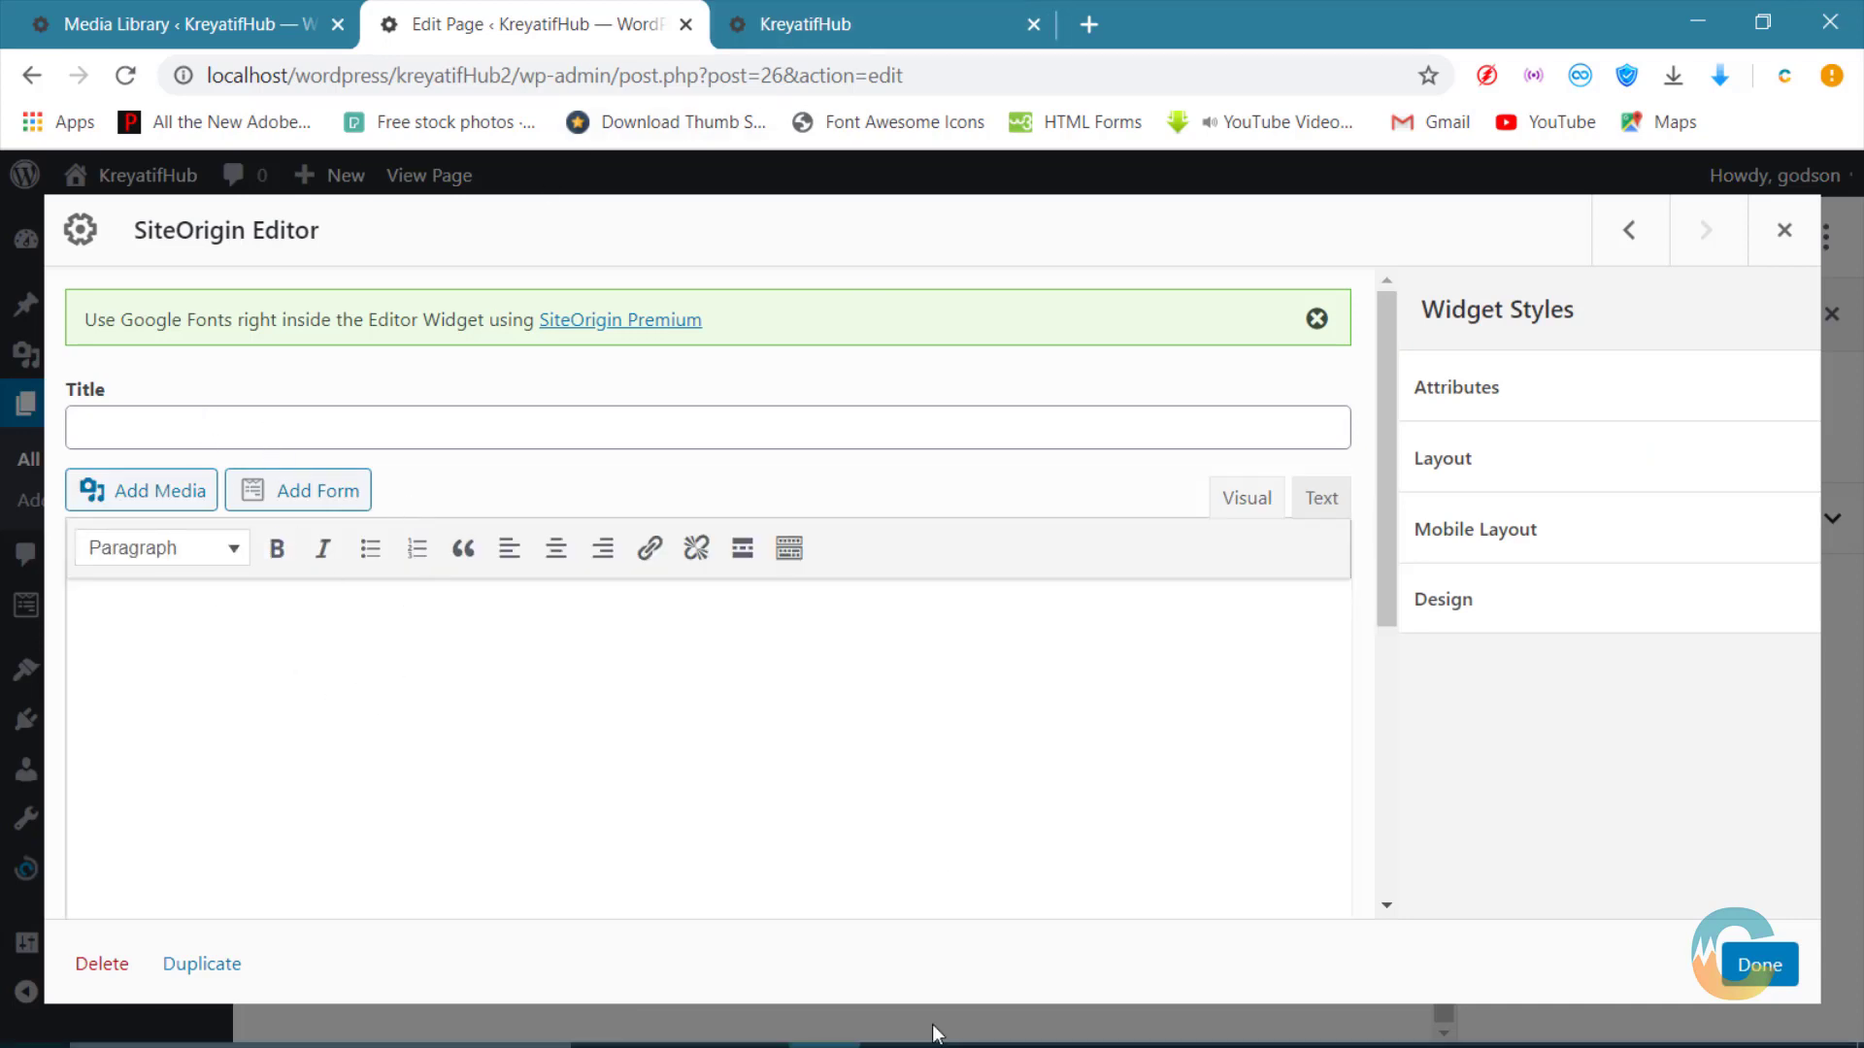
{"action": "left_click", "coordinate": [883, 1019]}
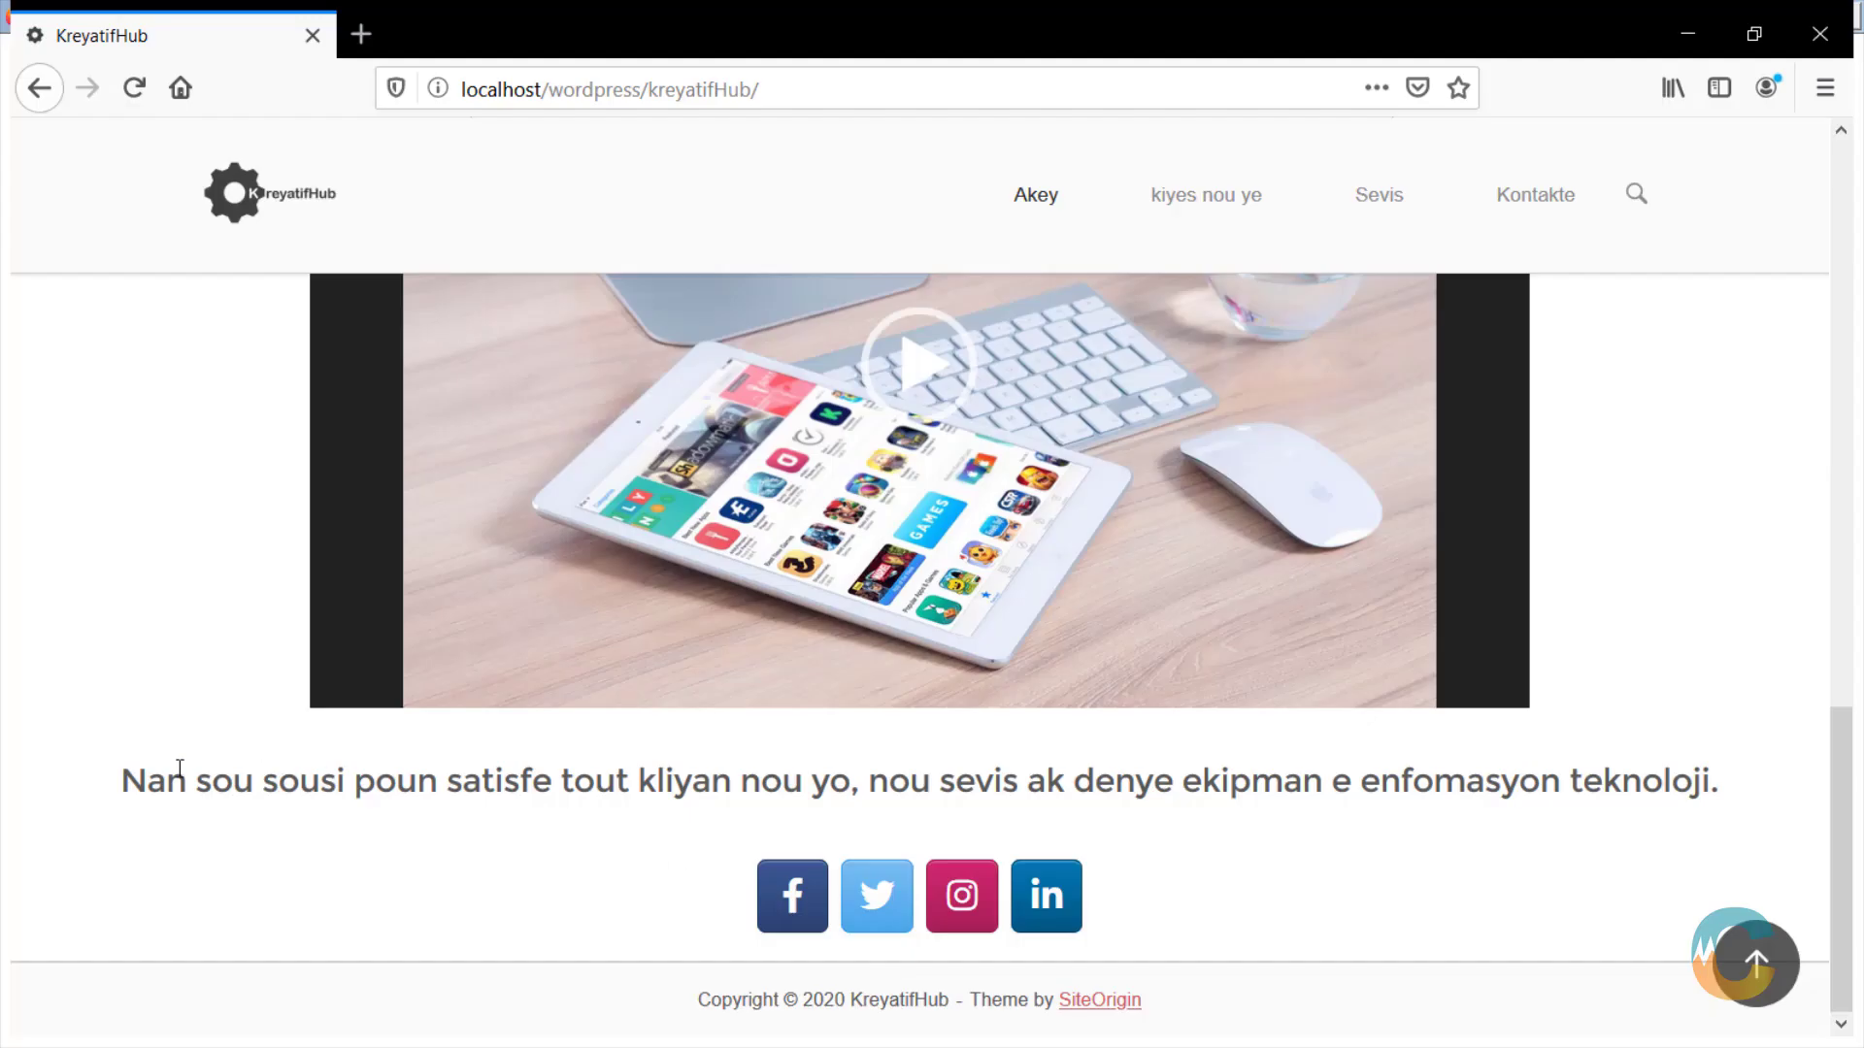
{"action": "left_click_drag", "start_coordinate": [129, 782], "coordinate": [1762, 743]}
{"action": "key", "text": "ctrl+c"}
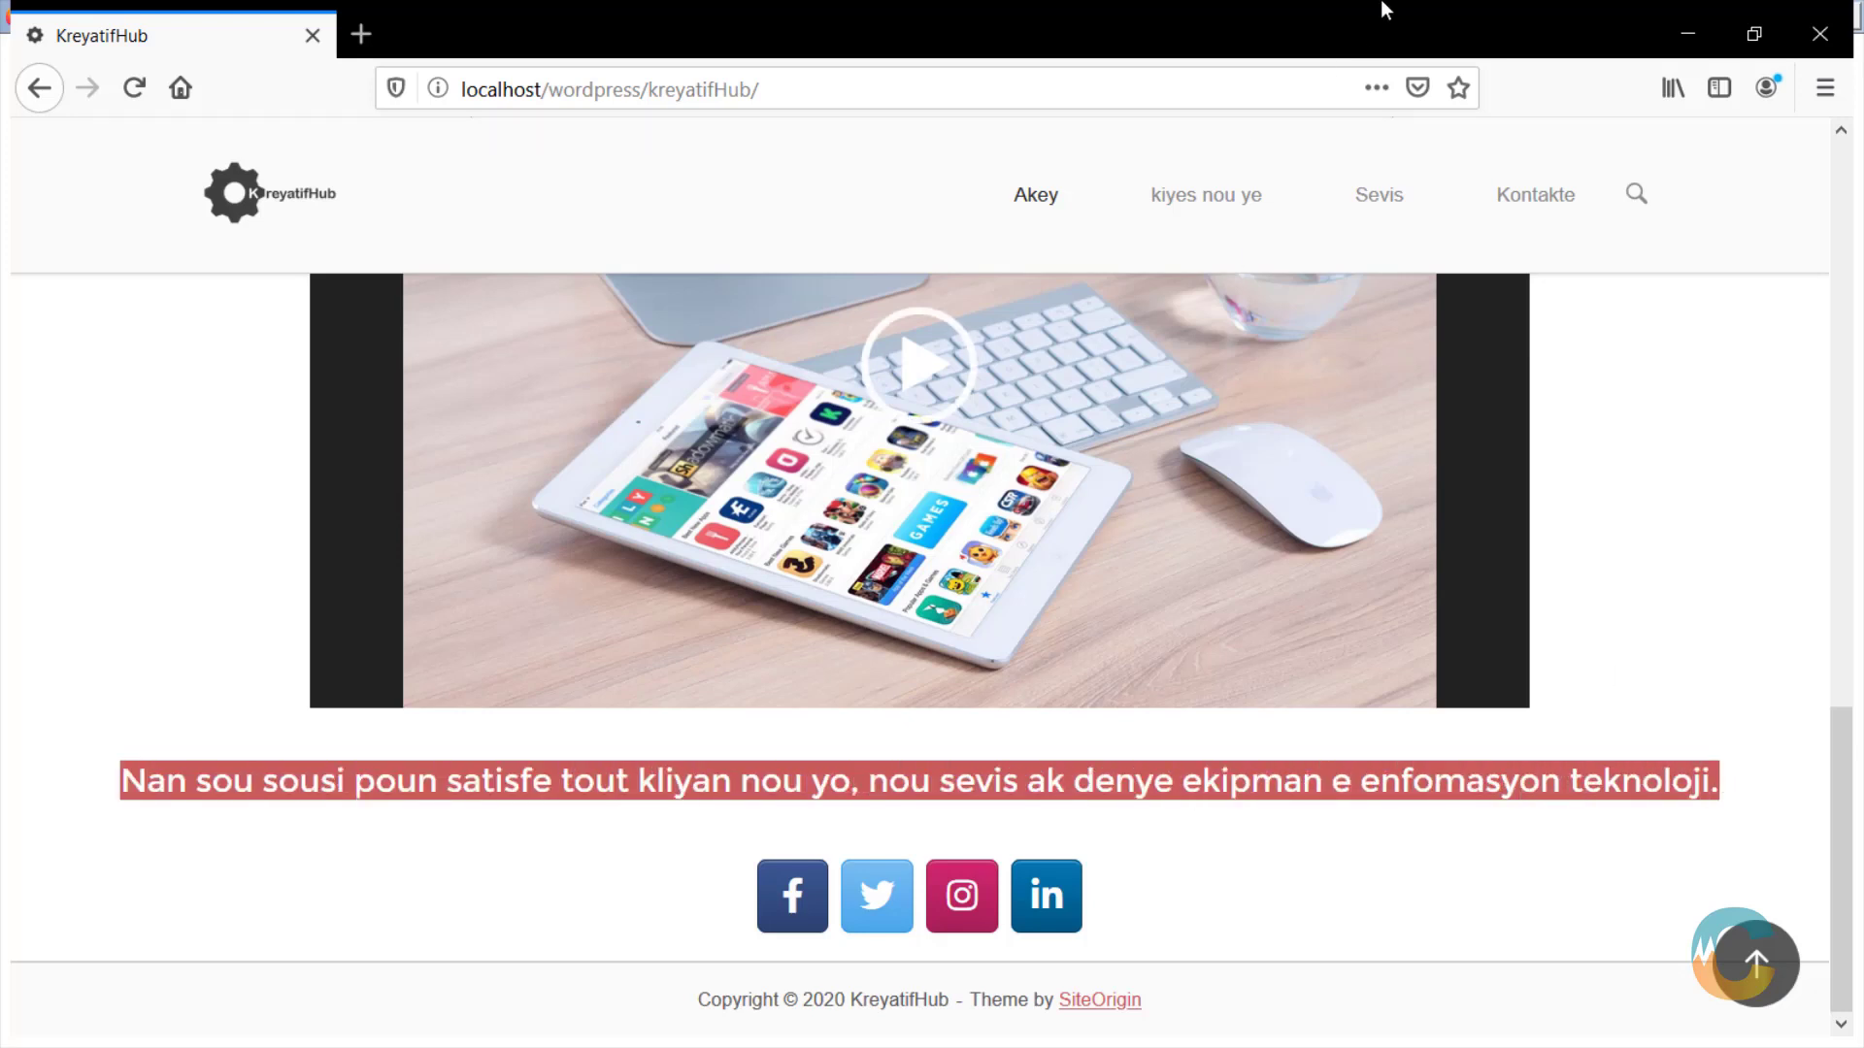
{"action": "left_click", "coordinate": [1688, 19]}
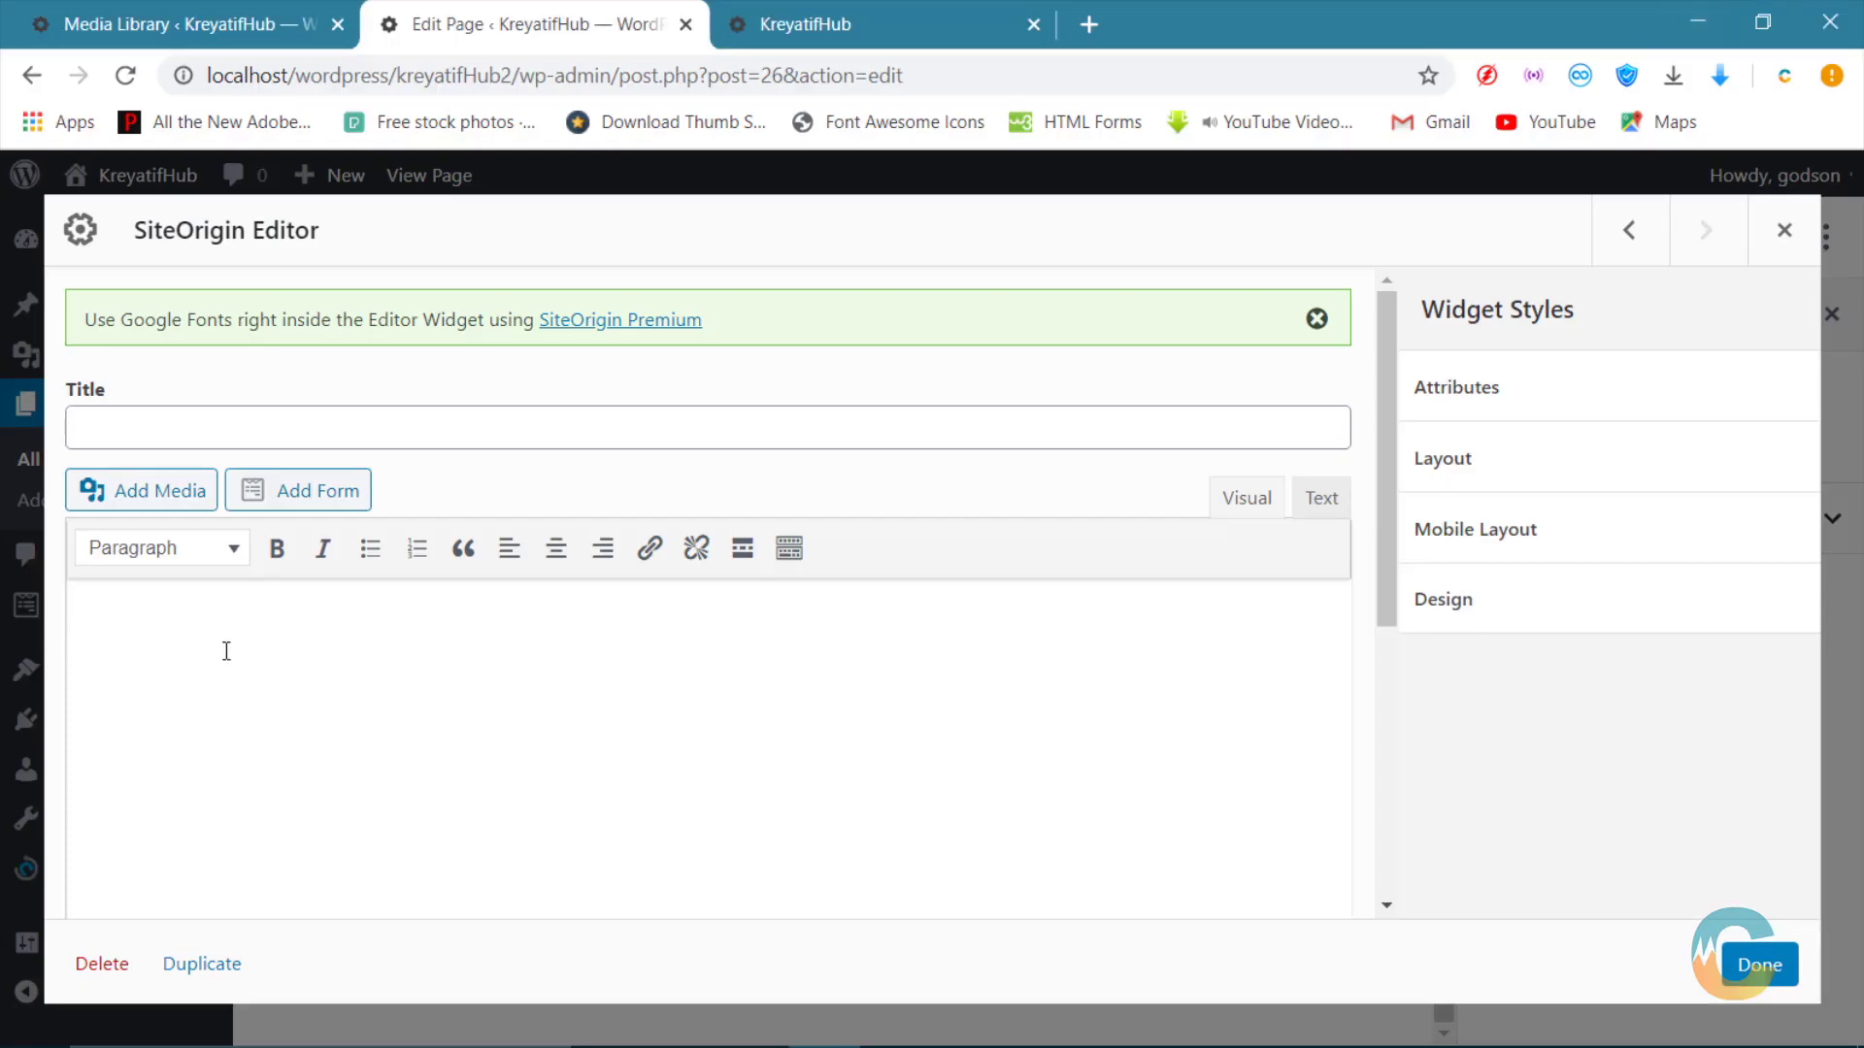
{"action": "key", "text": "ctrl+v"}
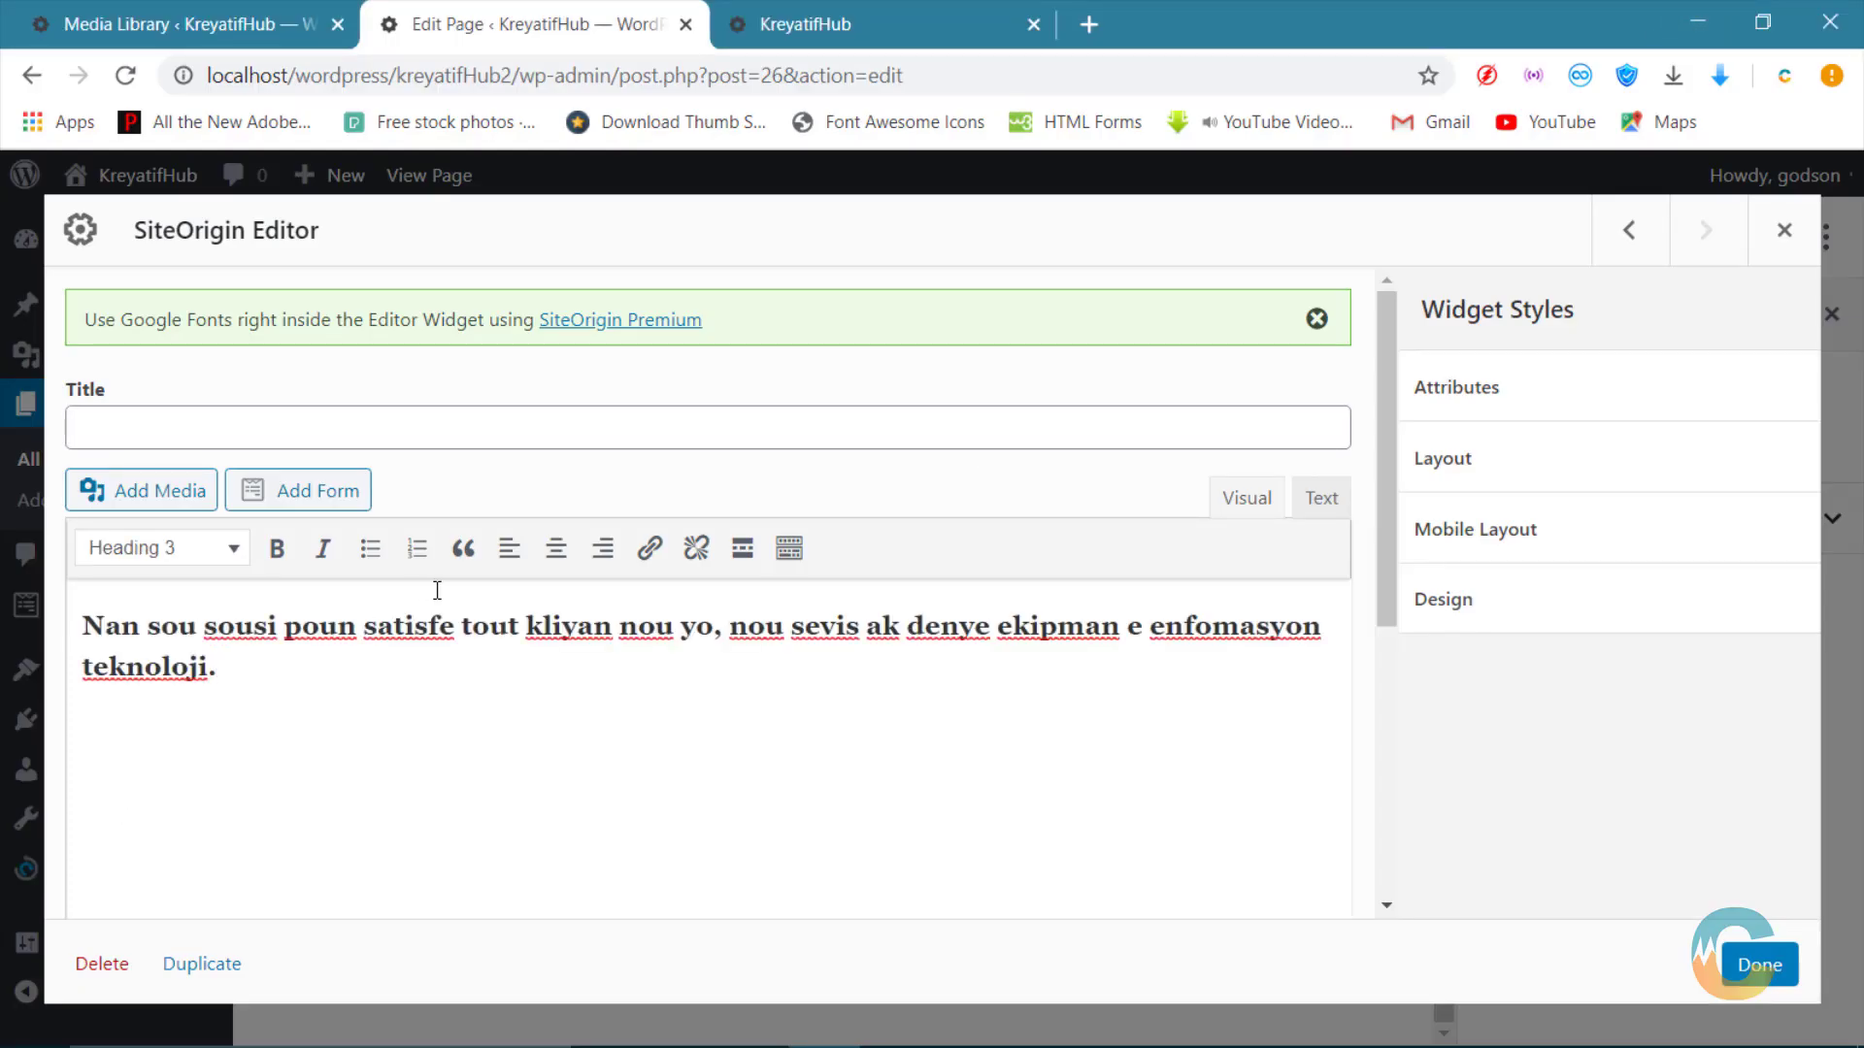
{"action": "left_click", "coordinate": [556, 549]}
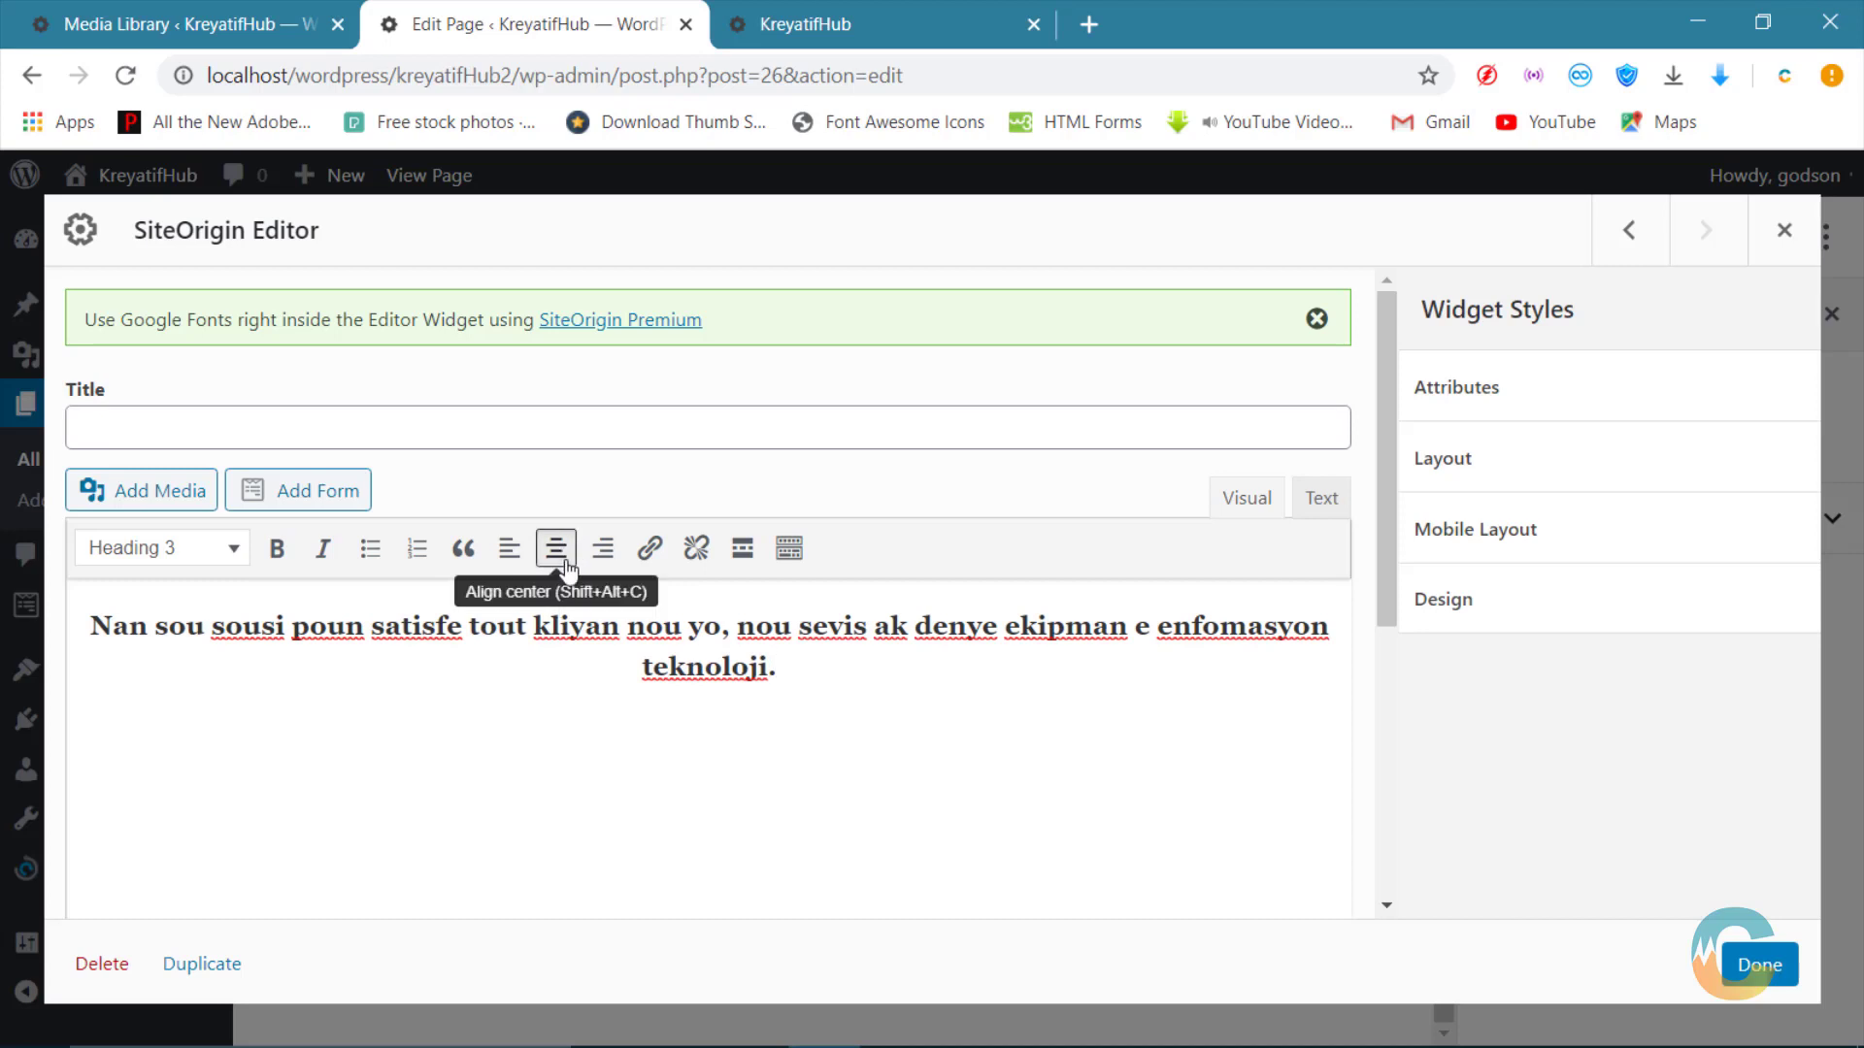
Step: Set the tagline widget's font color to #494949 in its design styles, apply the change and update the page
{"action": "left_click", "coordinate": [1443, 599]}
{"action": "scroll", "coordinate": [1588, 690], "scroll_direction": "down", "scroll_amount": 4}
{"action": "scroll", "coordinate": [1582, 779], "scroll_direction": "down", "scroll_amount": 2}
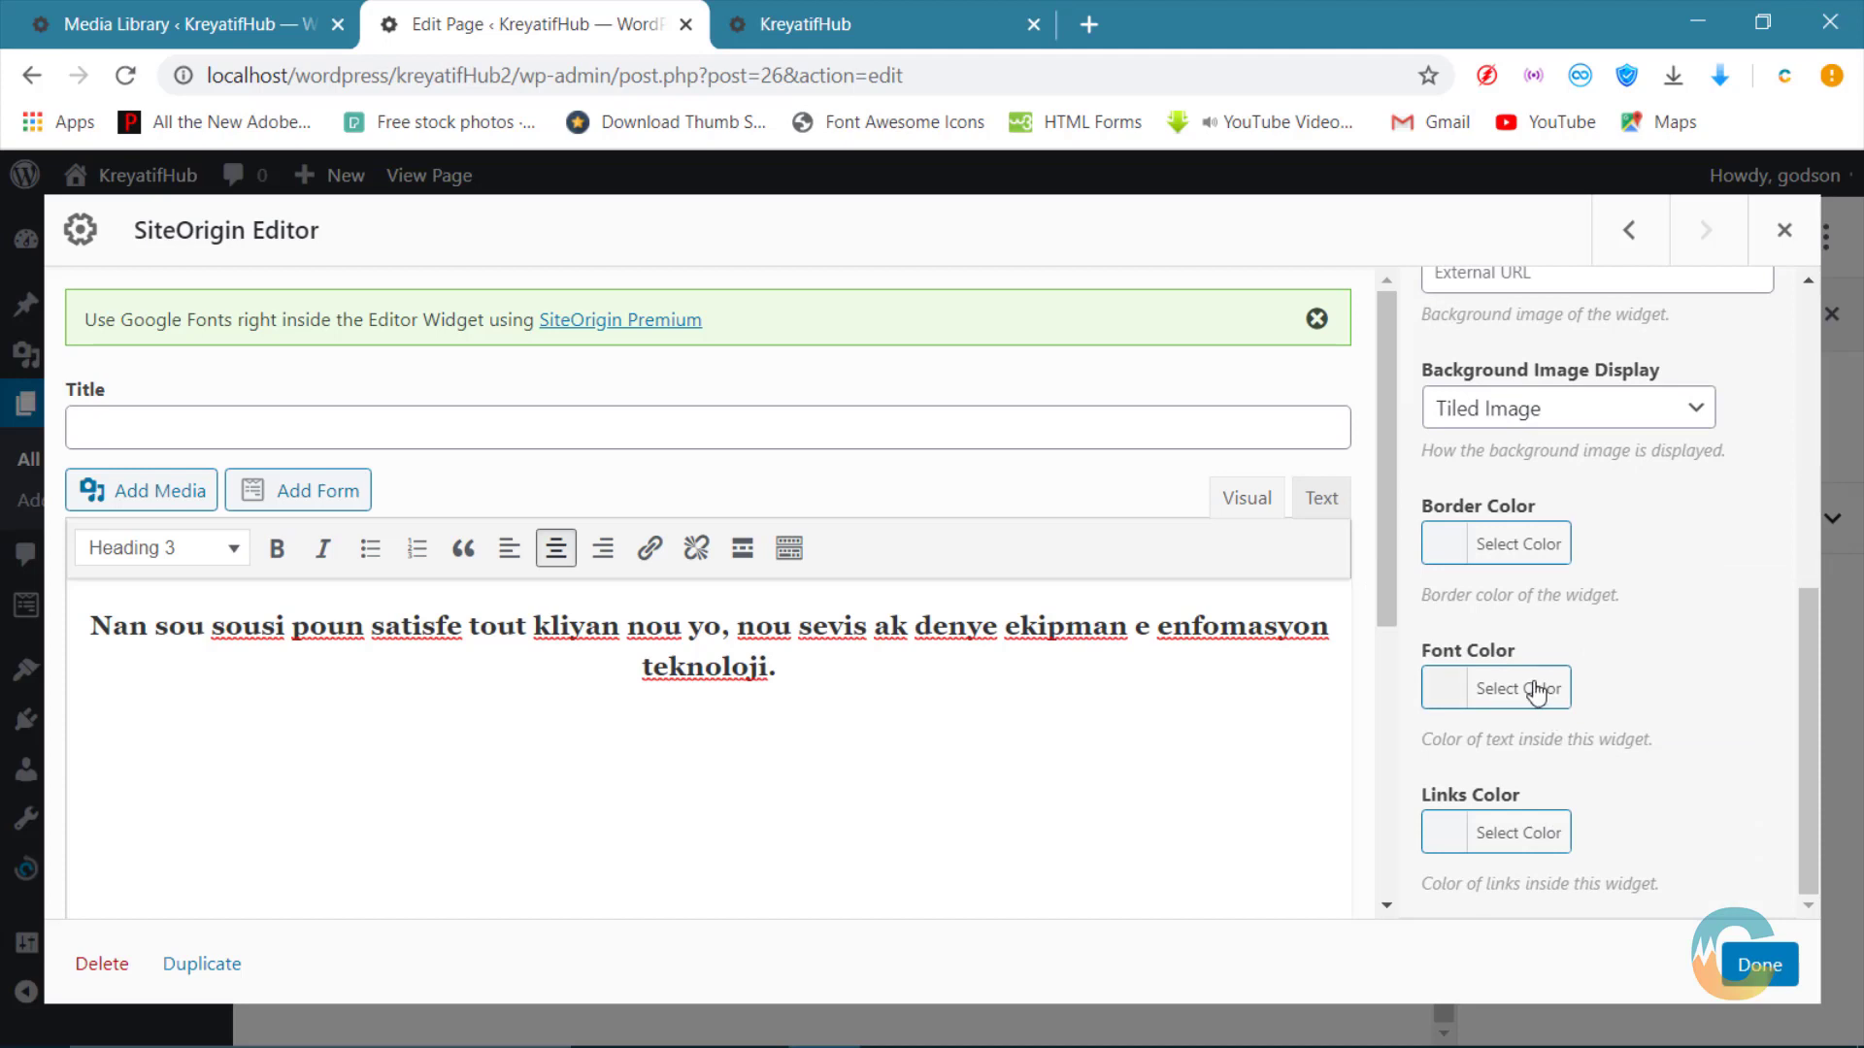
{"action": "left_click", "coordinate": [1535, 691]}
{"action": "scroll", "coordinate": [1553, 709], "scroll_direction": "down", "scroll_amount": 3}
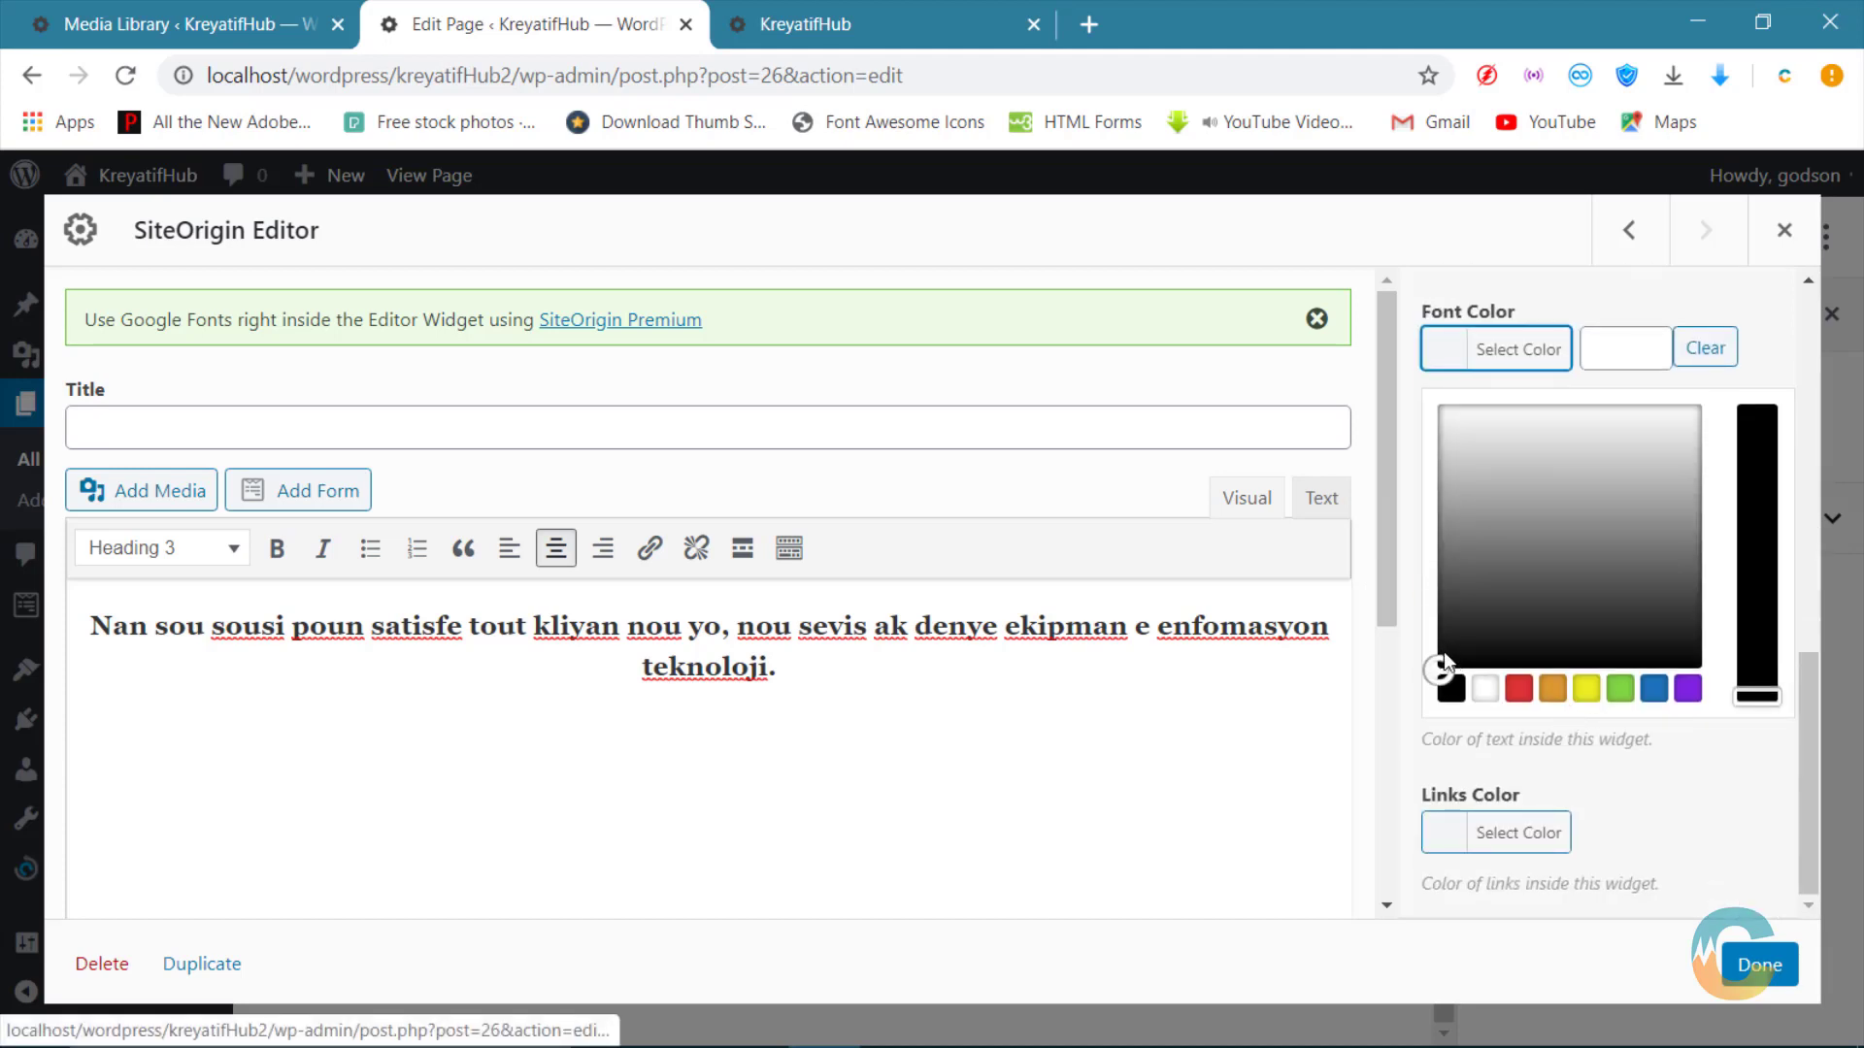
{"action": "left_click_drag", "start_coordinate": [1443, 662], "coordinate": [1456, 585]}
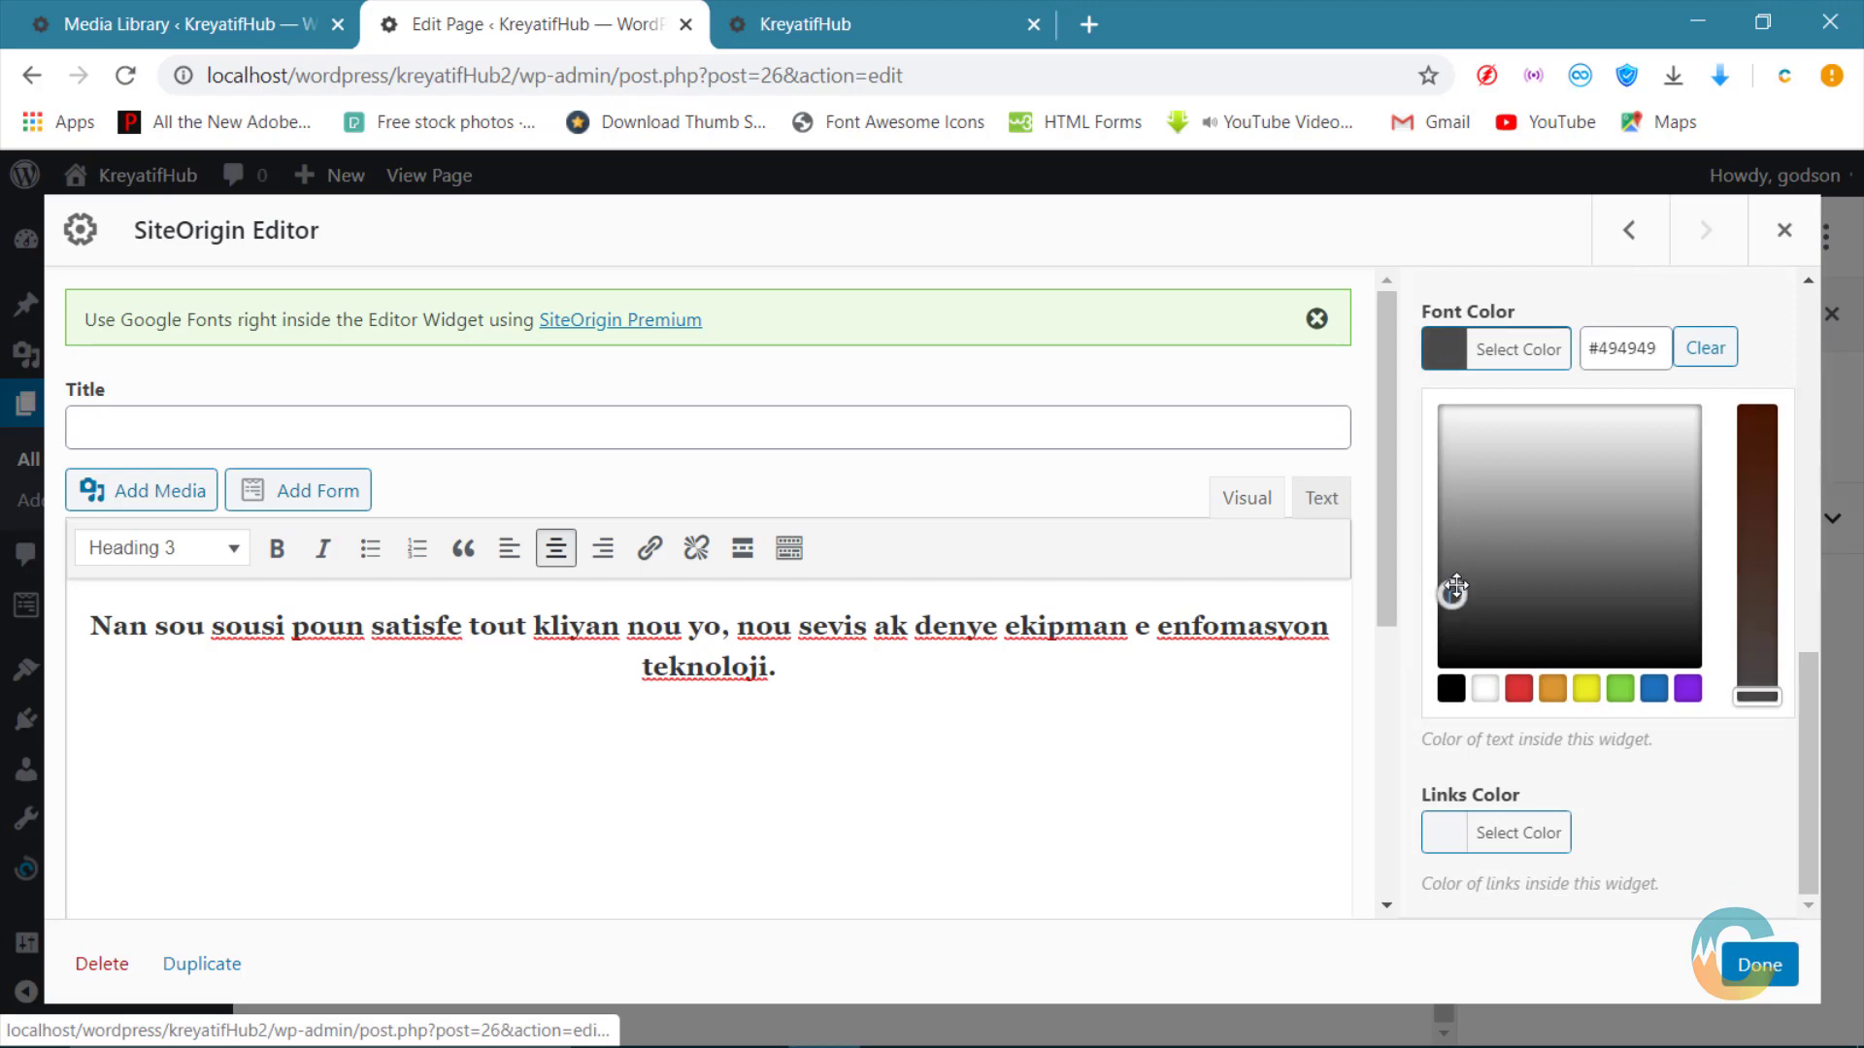
{"action": "left_click", "coordinate": [1758, 964]}
{"action": "left_click", "coordinate": [1676, 238]}
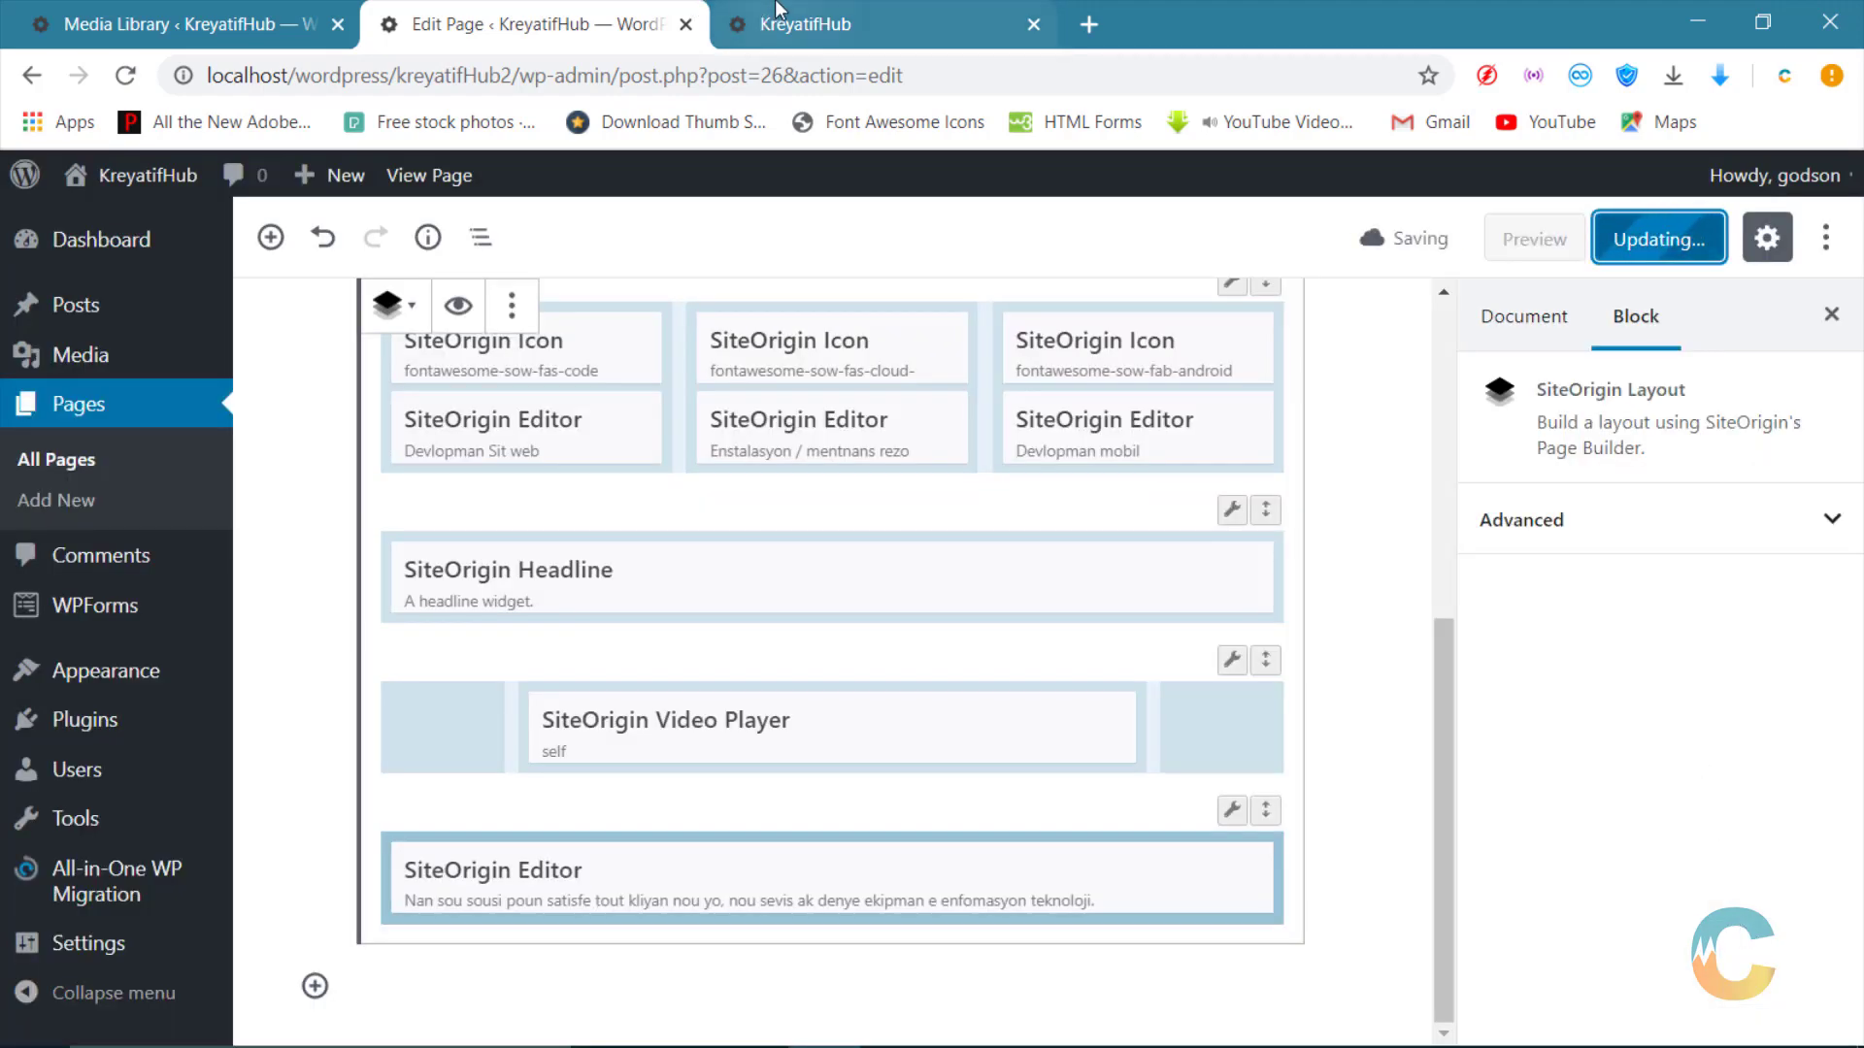
Step: Reload the rebuilt home page and check the tagline's appearance beneath the playing video and the sections above it
{"action": "left_click", "coordinate": [796, 24]}
{"action": "left_click", "coordinate": [124, 75]}
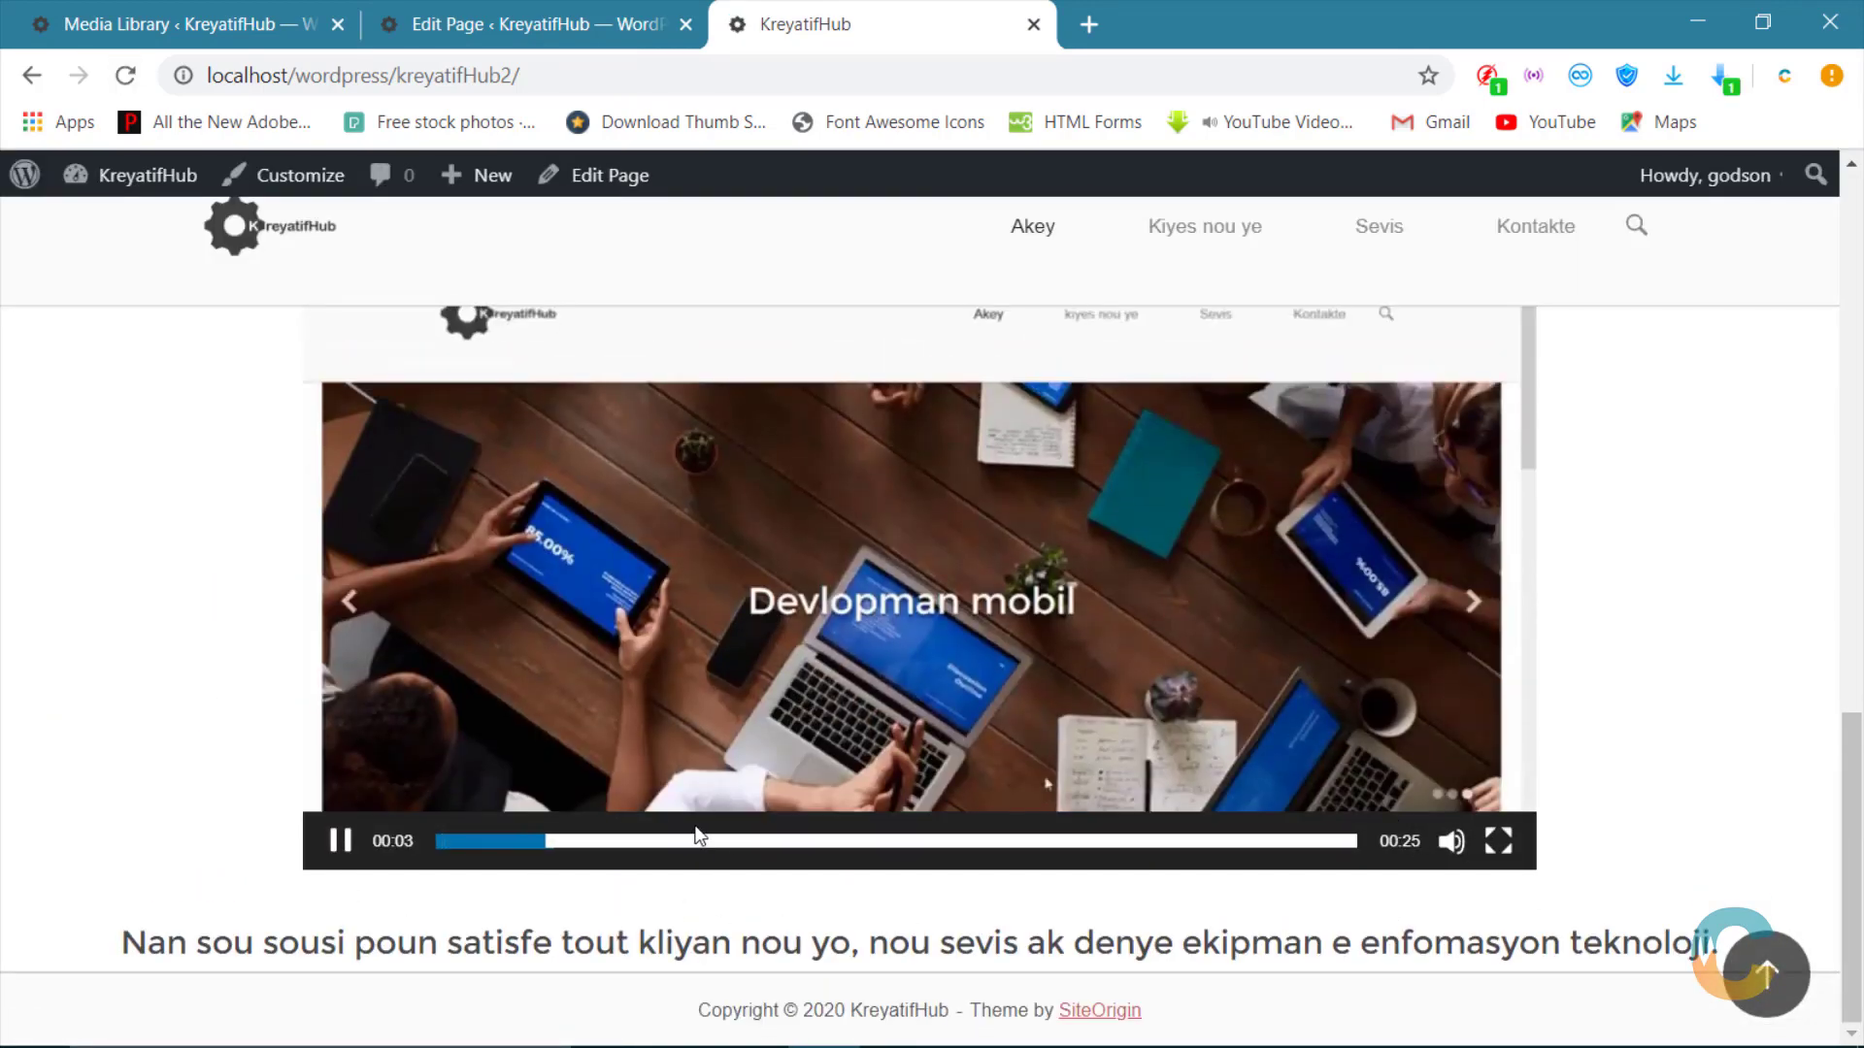
{"action": "left_click", "coordinate": [495, 25]}
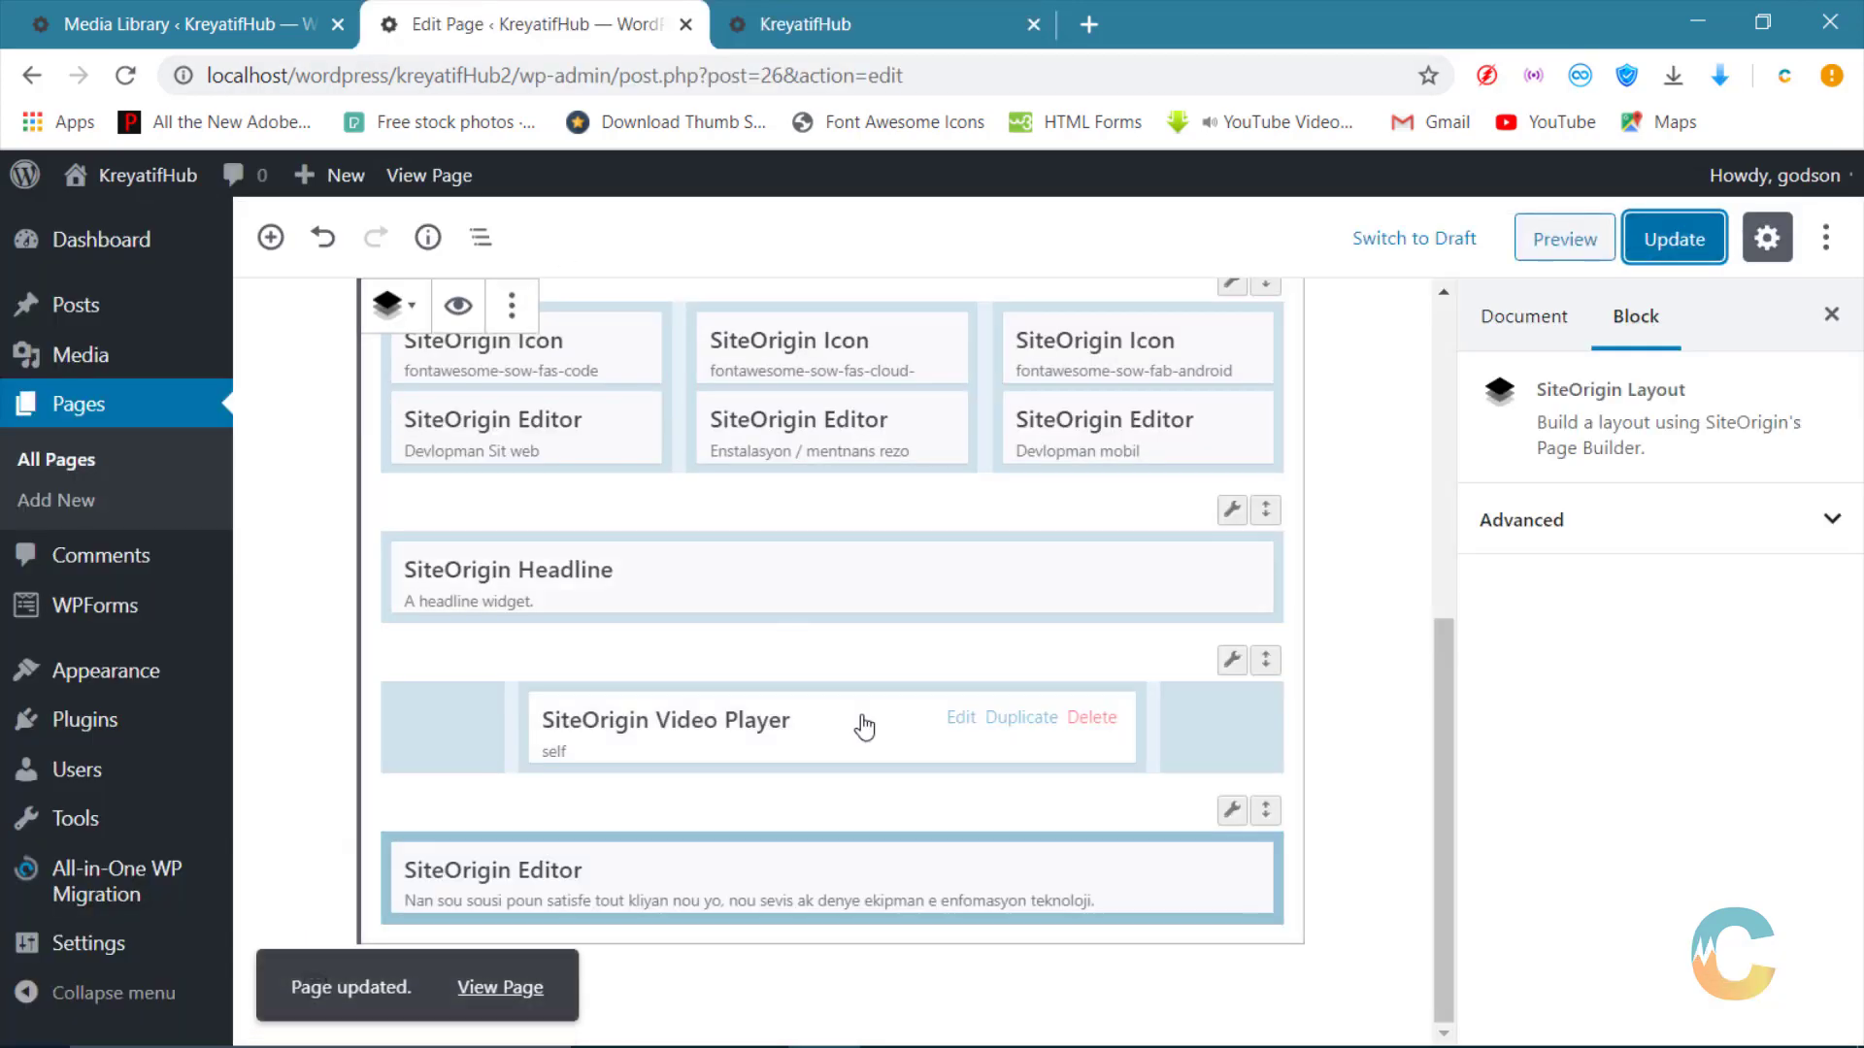
{"action": "left_click", "coordinate": [764, 29]}
{"action": "scroll", "coordinate": [1078, 563], "scroll_direction": "up", "scroll_amount": 5}
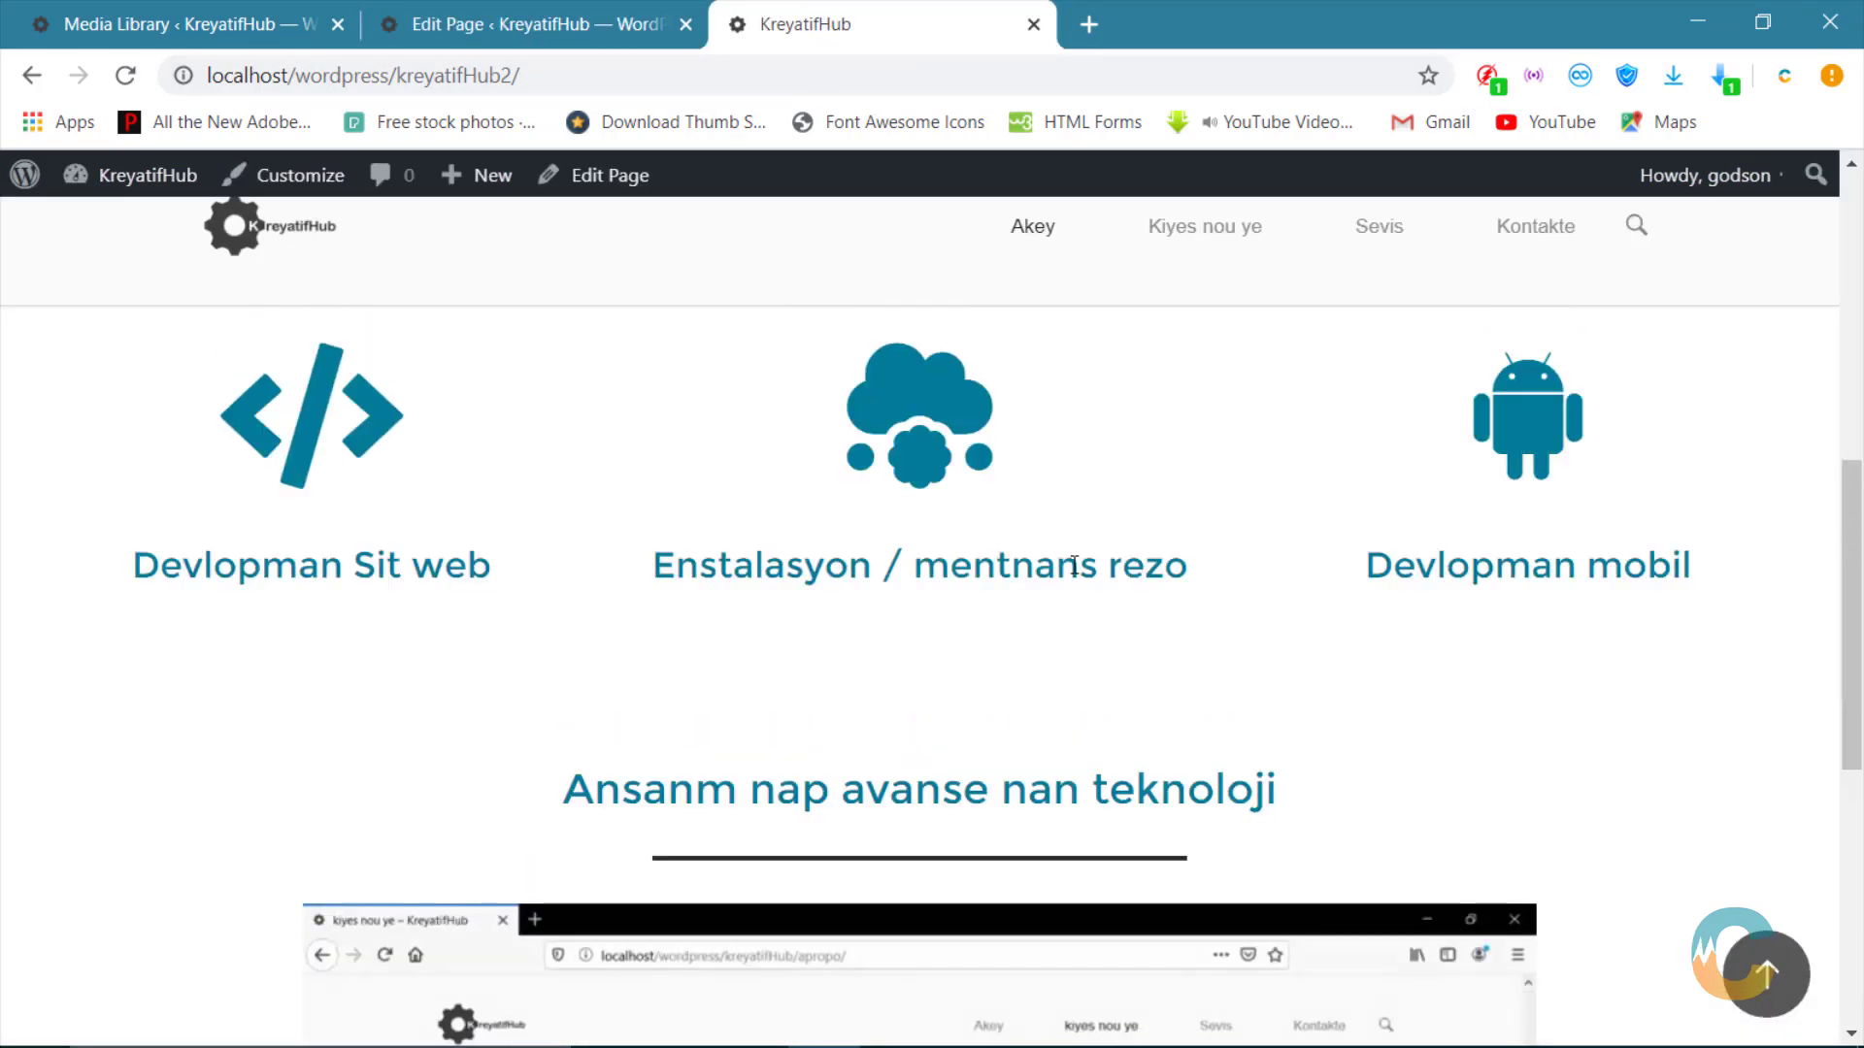
{"action": "scroll", "coordinate": [1074, 566], "scroll_direction": "down", "scroll_amount": 5}
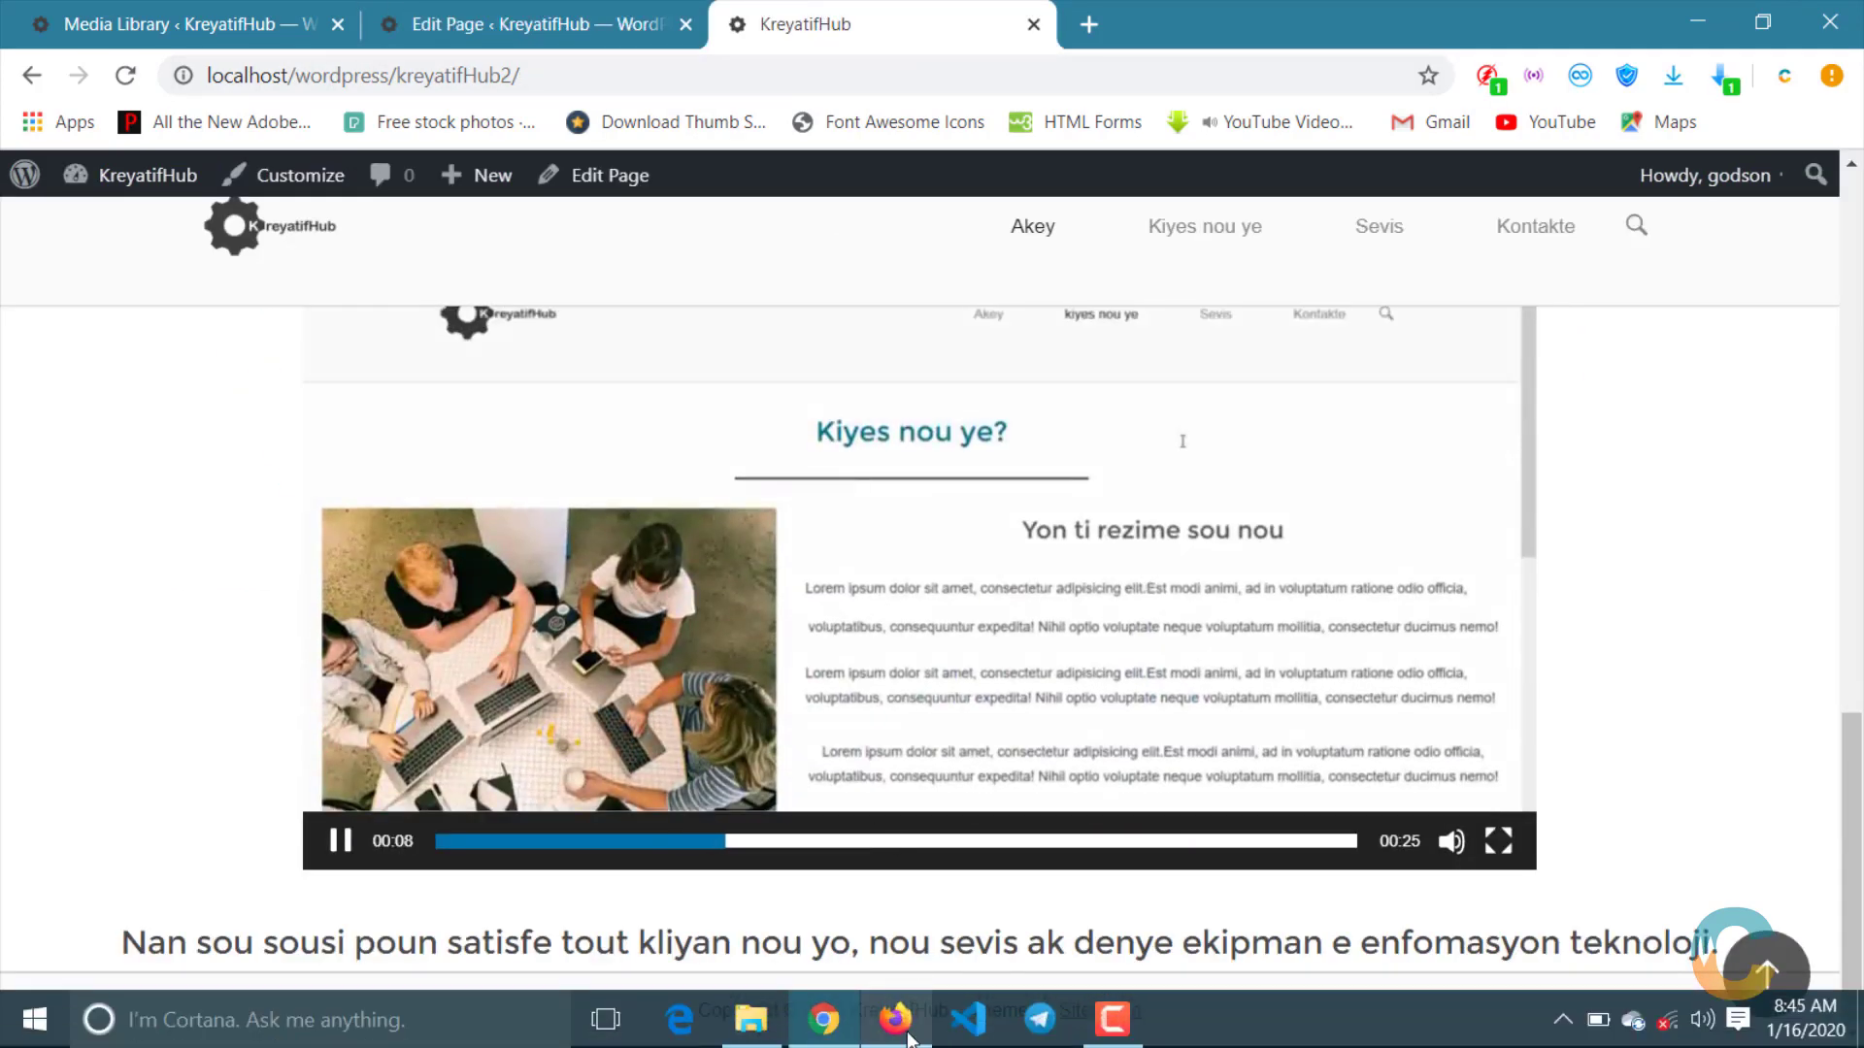
Step: Compare the area beneath the tagline with the reference site's social icons in Firefox, and return to the Akey page editor in Chrome
{"action": "left_click", "coordinate": [910, 1037]}
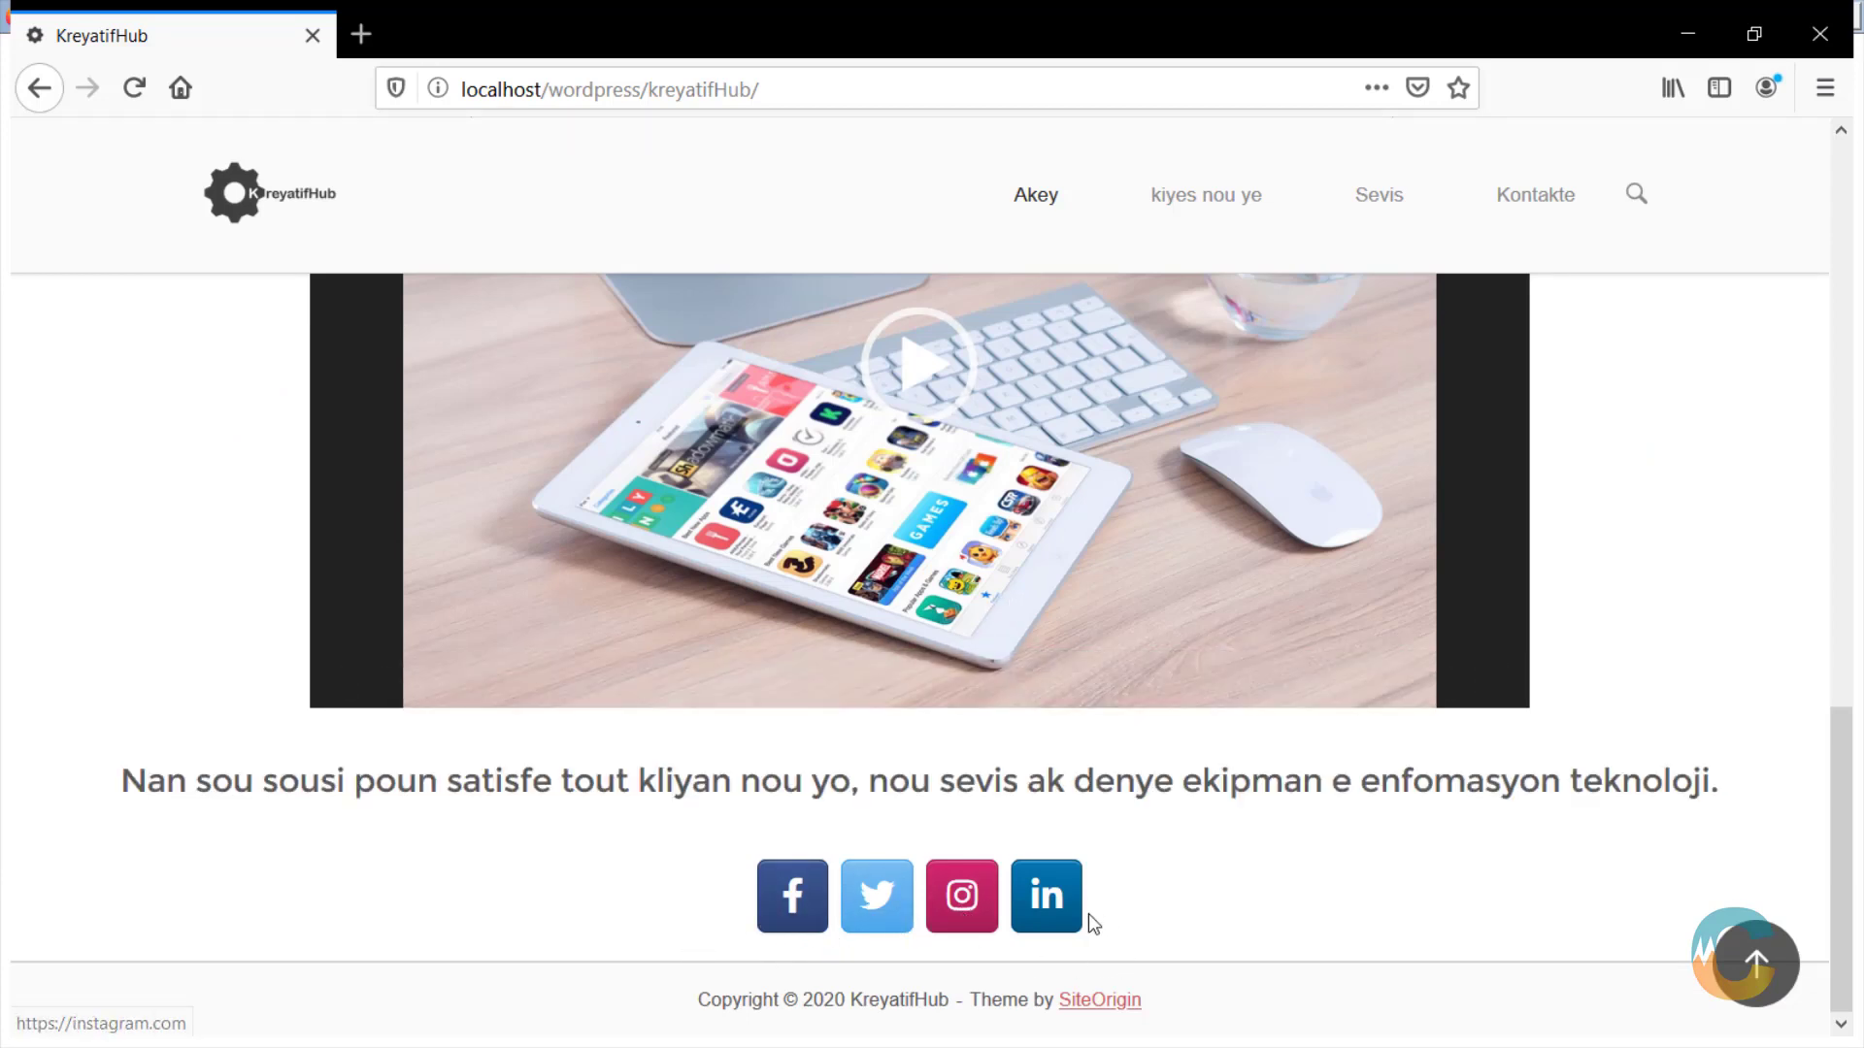
{"action": "left_click", "coordinate": [1687, 34]}
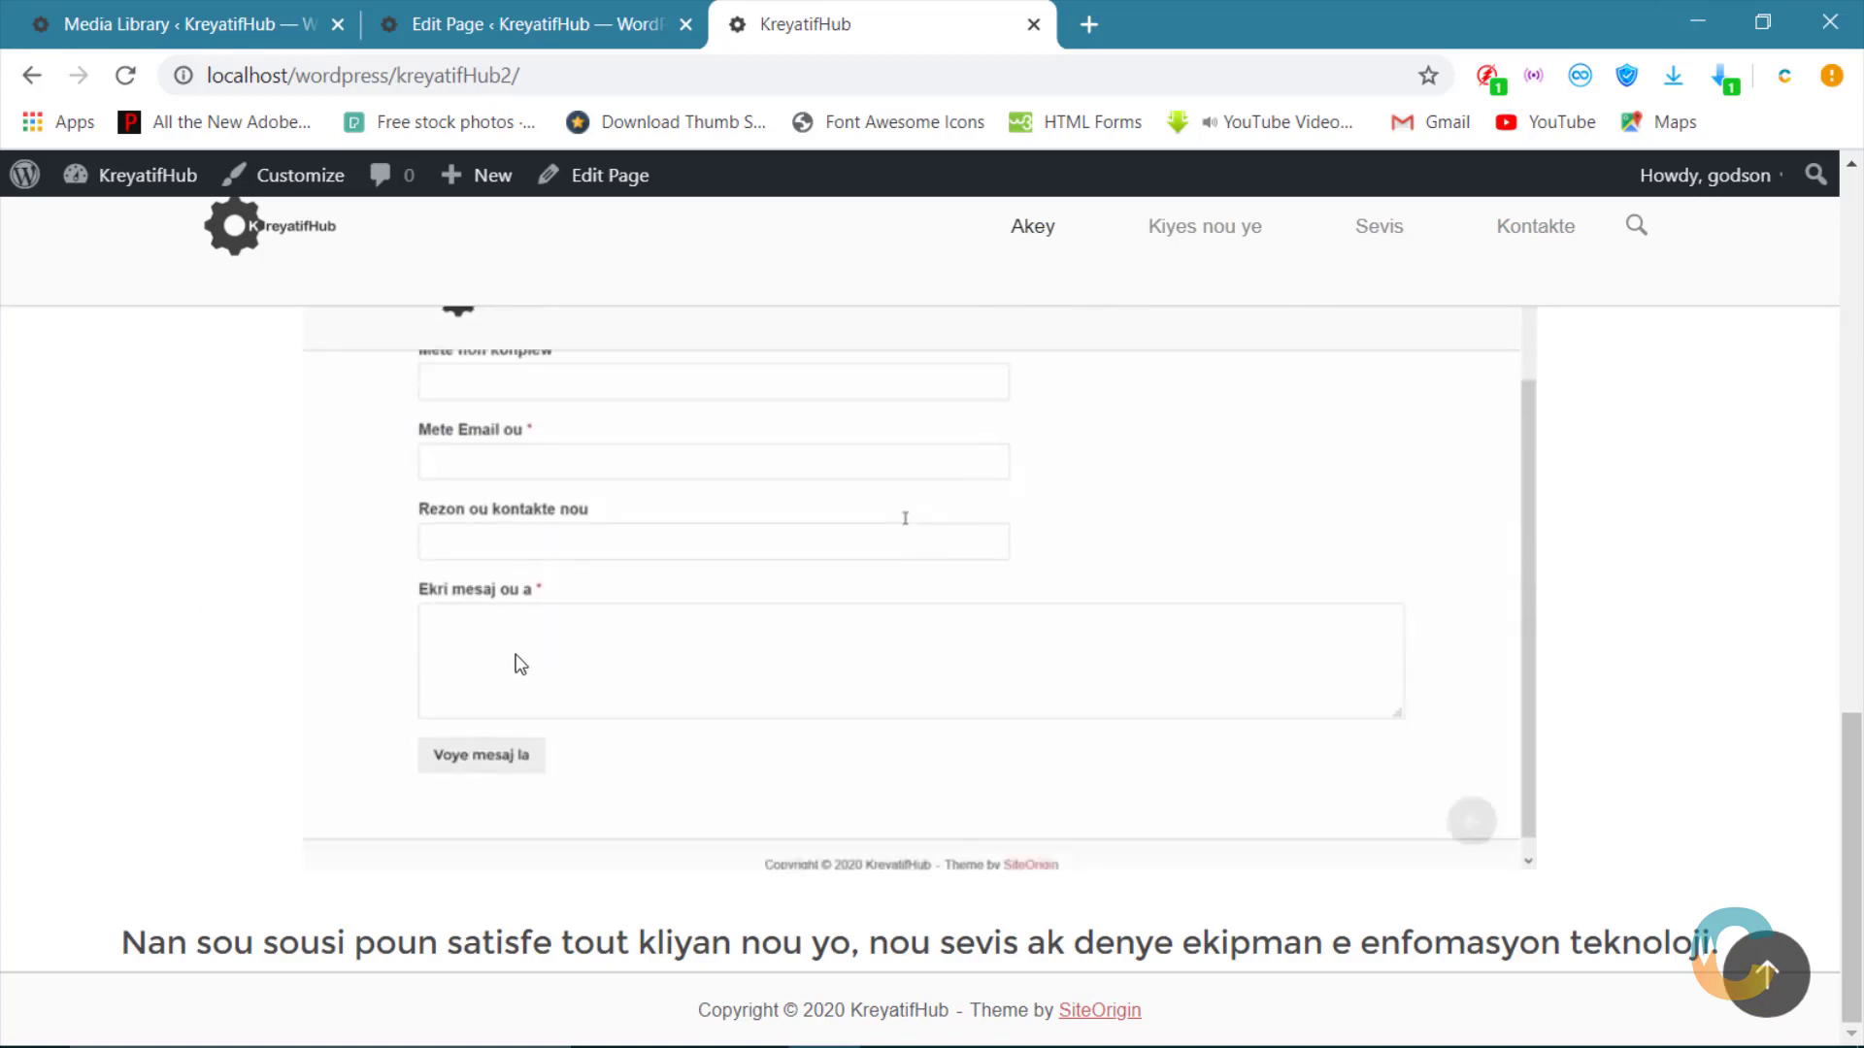
{"action": "left_click", "coordinate": [398, 26]}
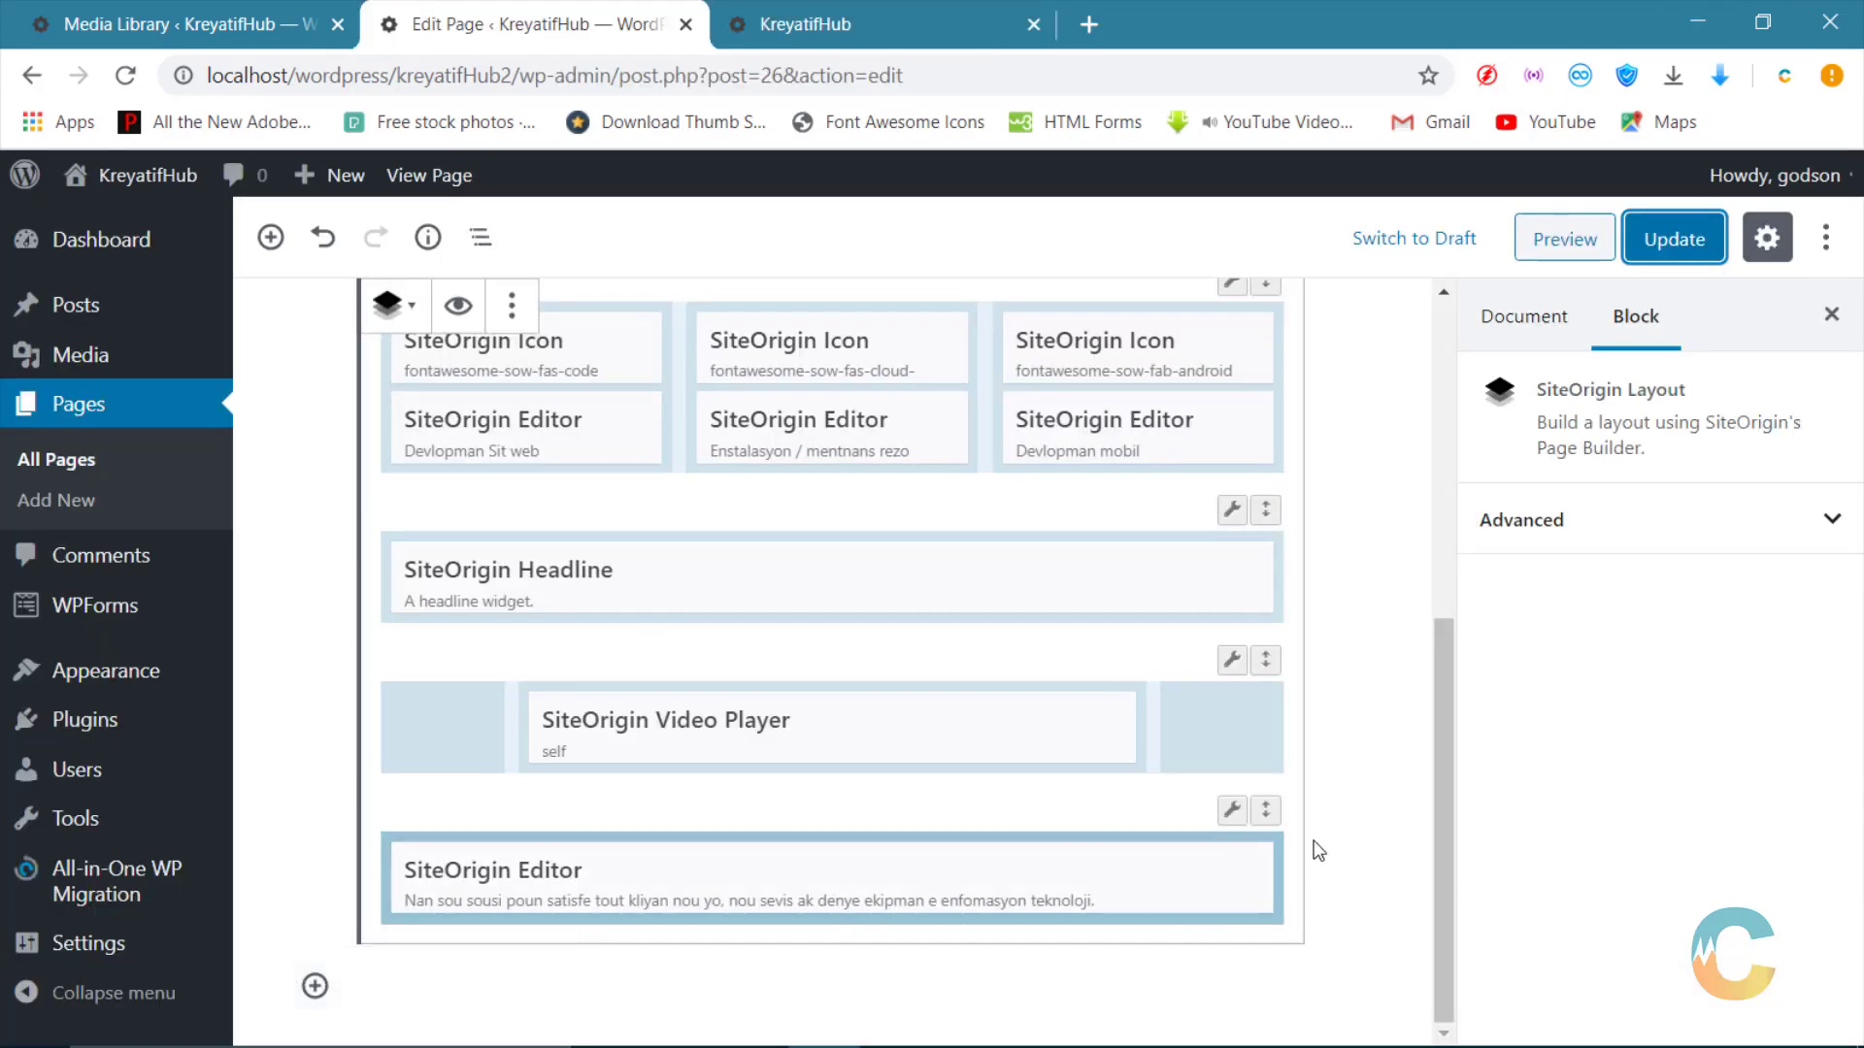
{"action": "left_click", "coordinate": [832, 23]}
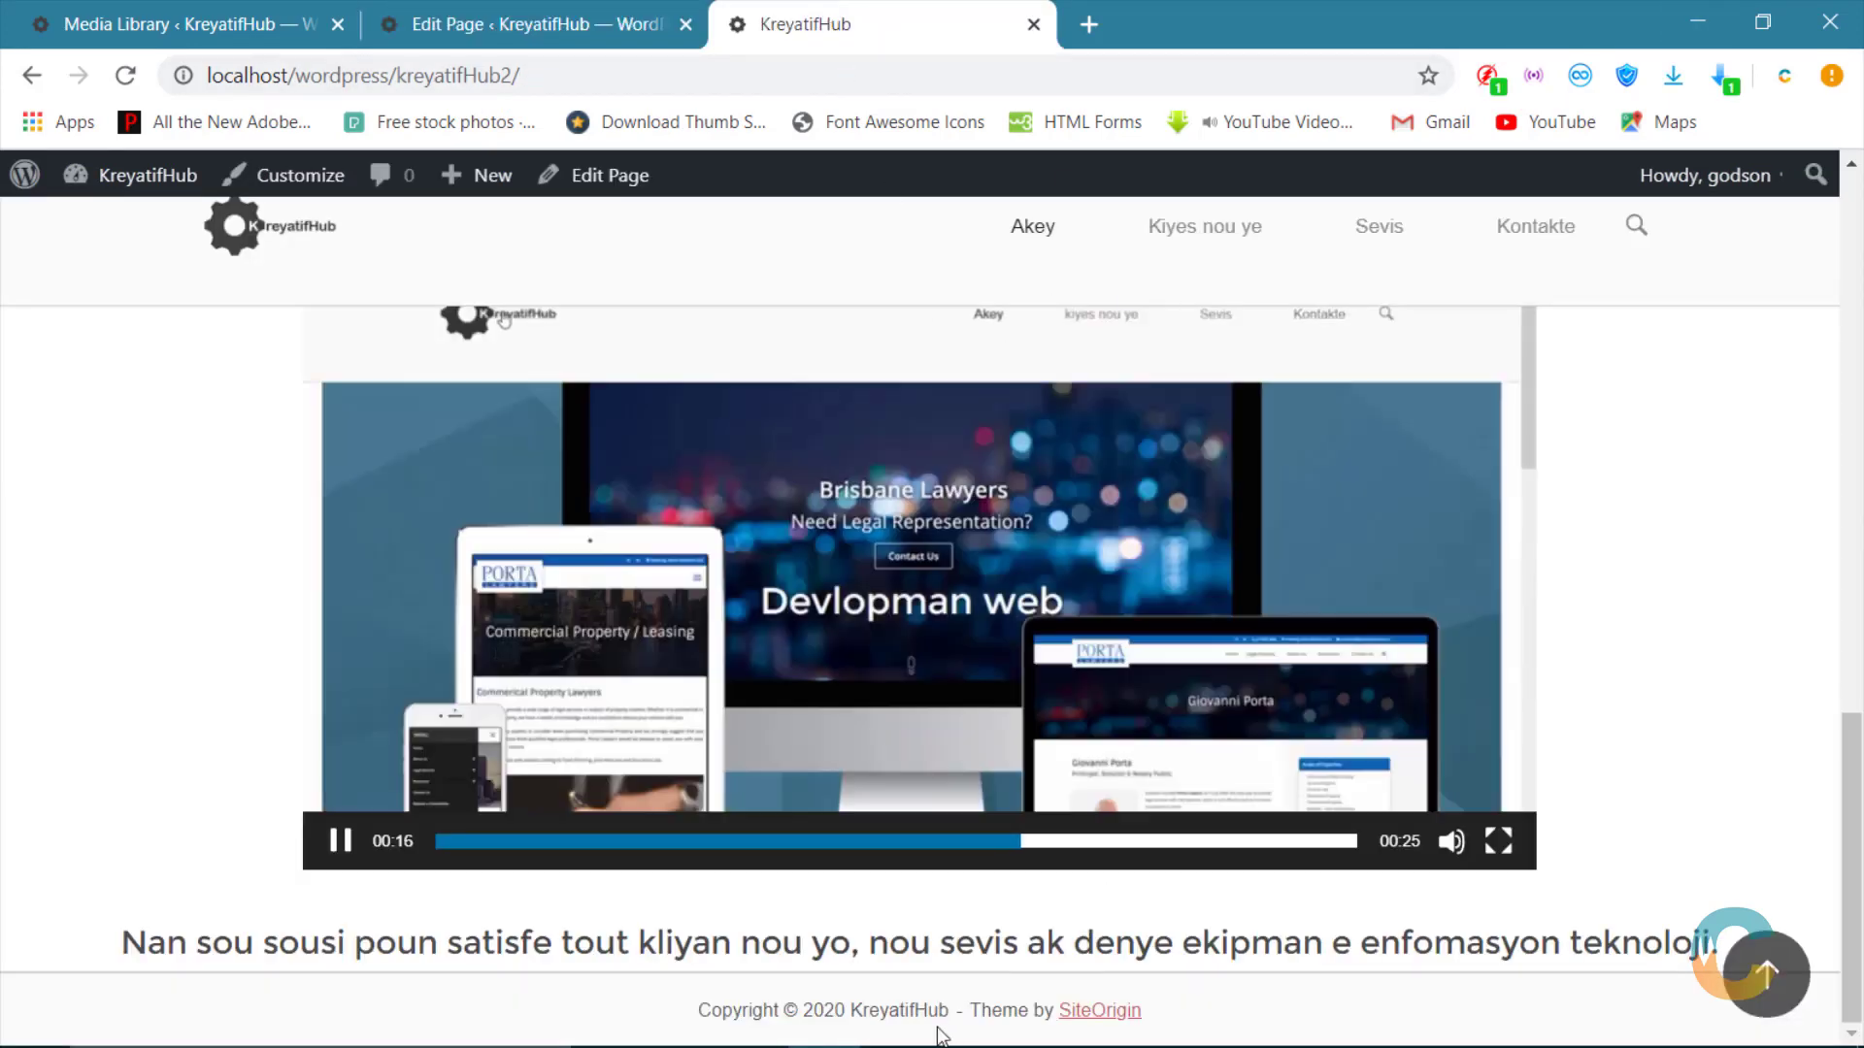
{"action": "left_click", "coordinate": [555, 11]}
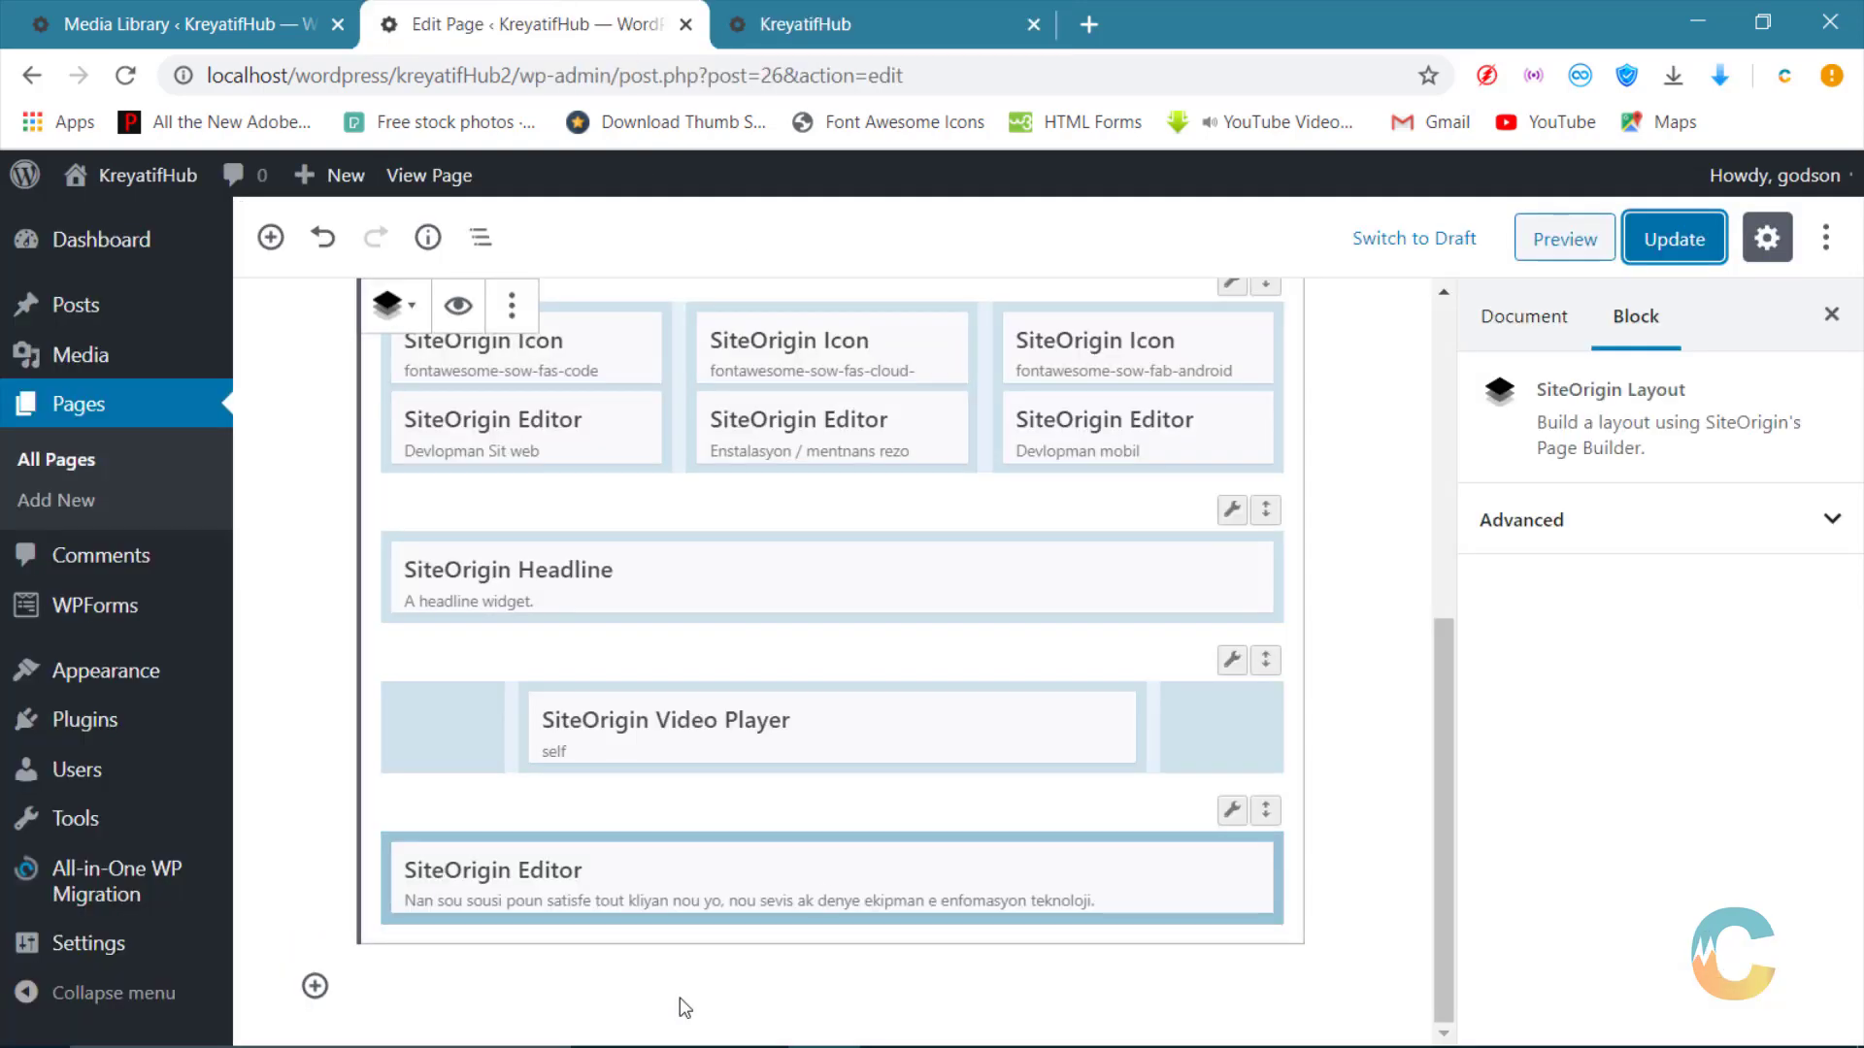
{"action": "left_click", "coordinate": [883, 1000]}
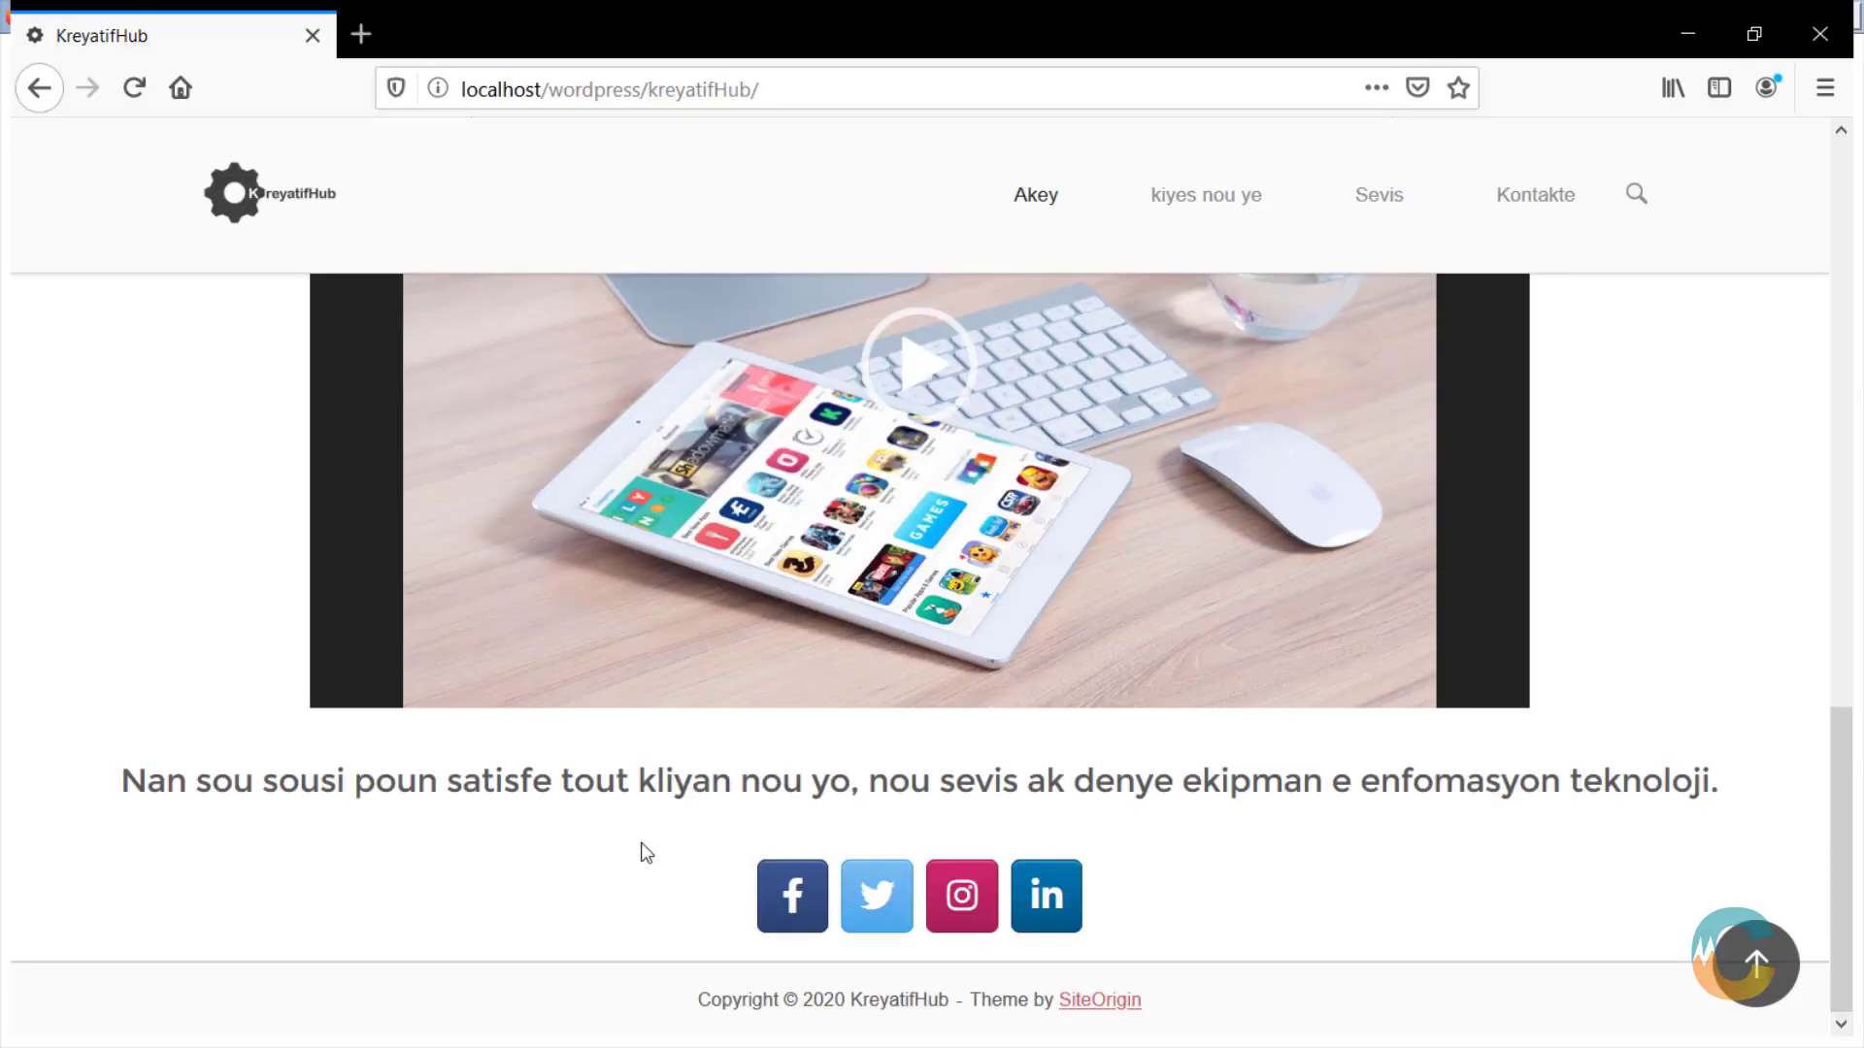
{"action": "left_click", "coordinate": [1687, 33]}
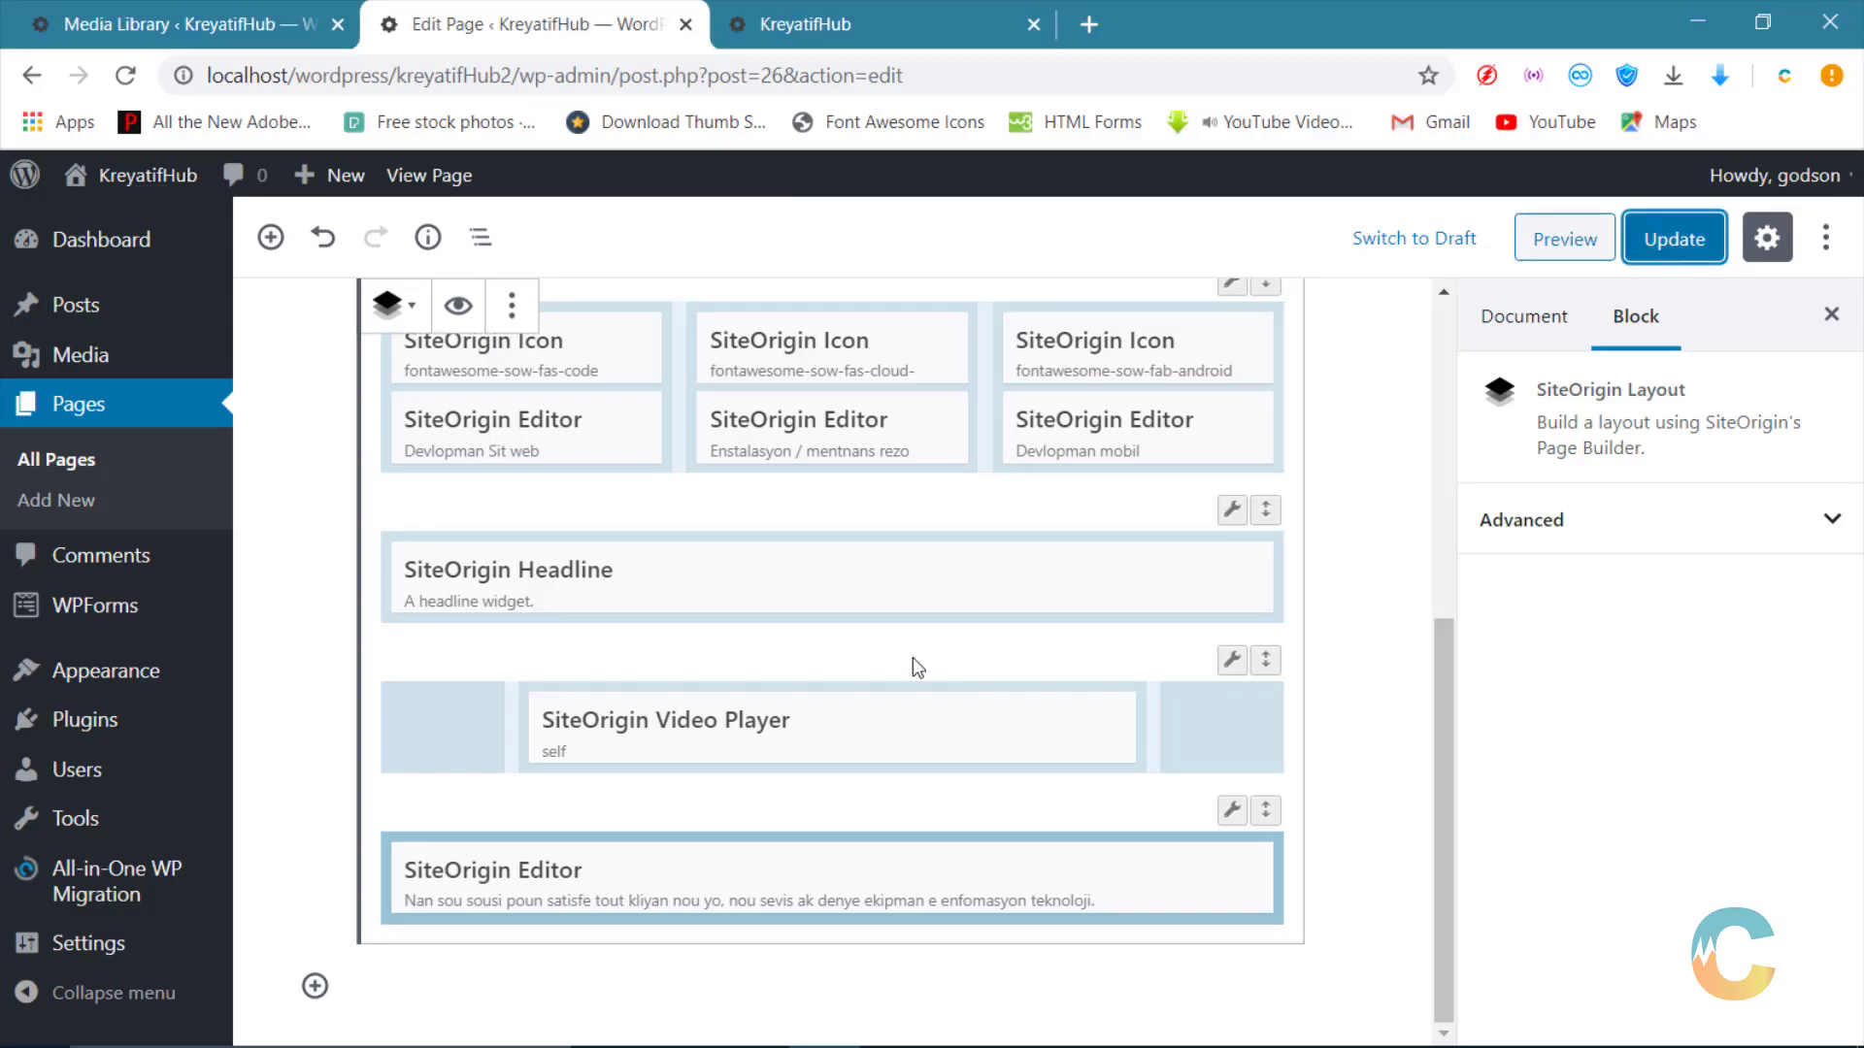
{"action": "left_click", "coordinate": [1354, 719]}
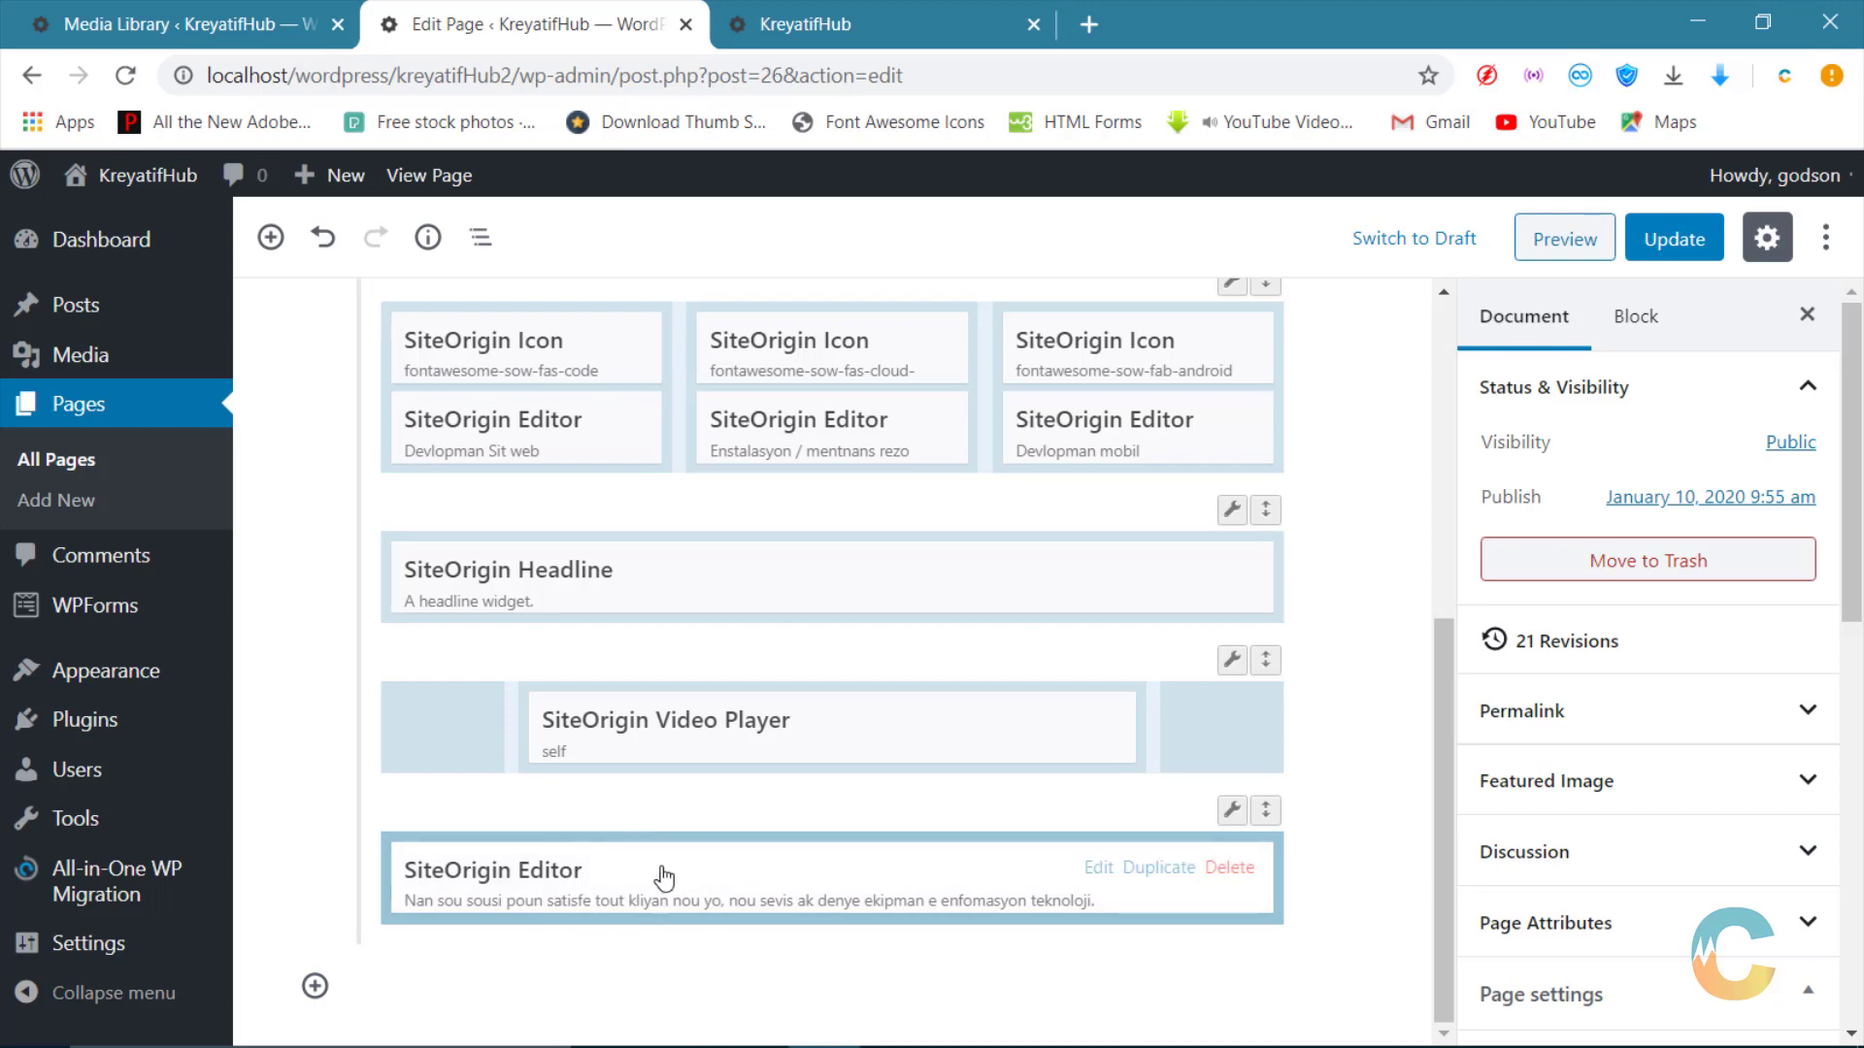
Step: Add a SiteOrigin Social Media Buttons widget from the Widgets Bundle to the Akey page layout
{"action": "scroll", "coordinate": [707, 873], "scroll_direction": "up", "scroll_amount": 6}
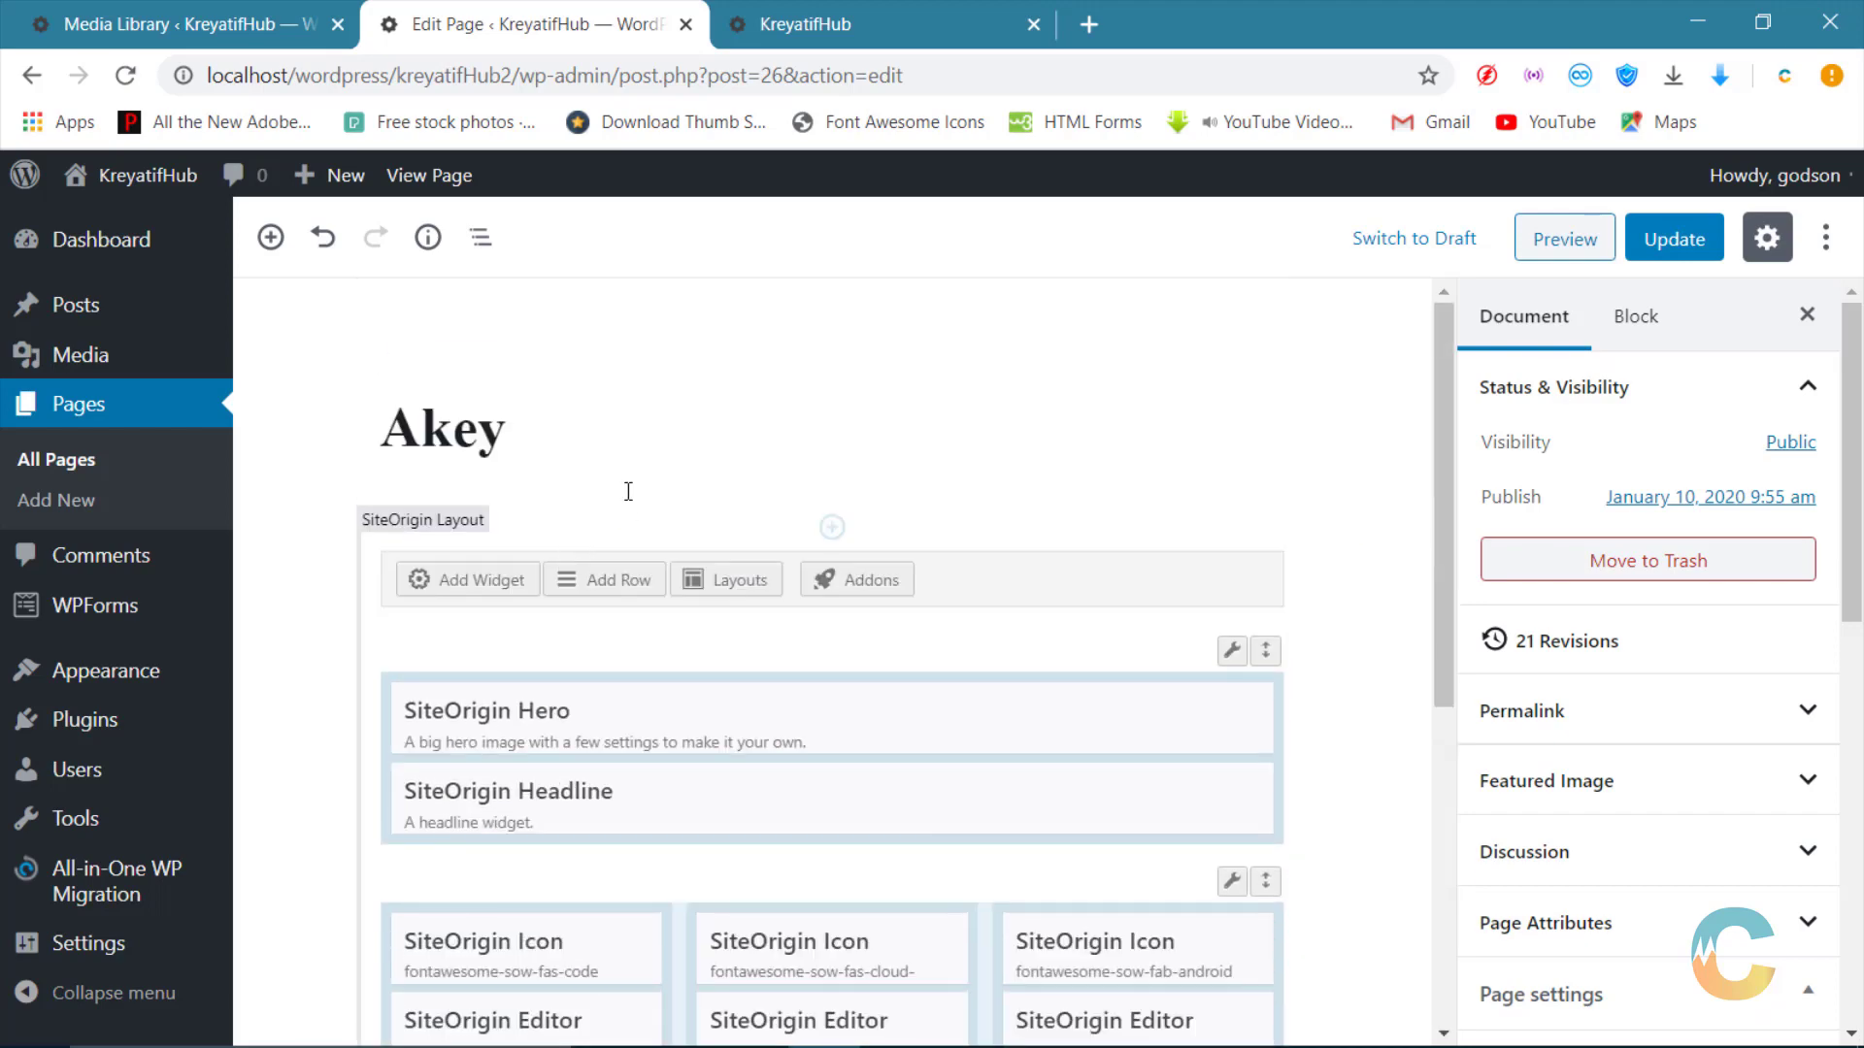
{"action": "left_click", "coordinate": [471, 583]}
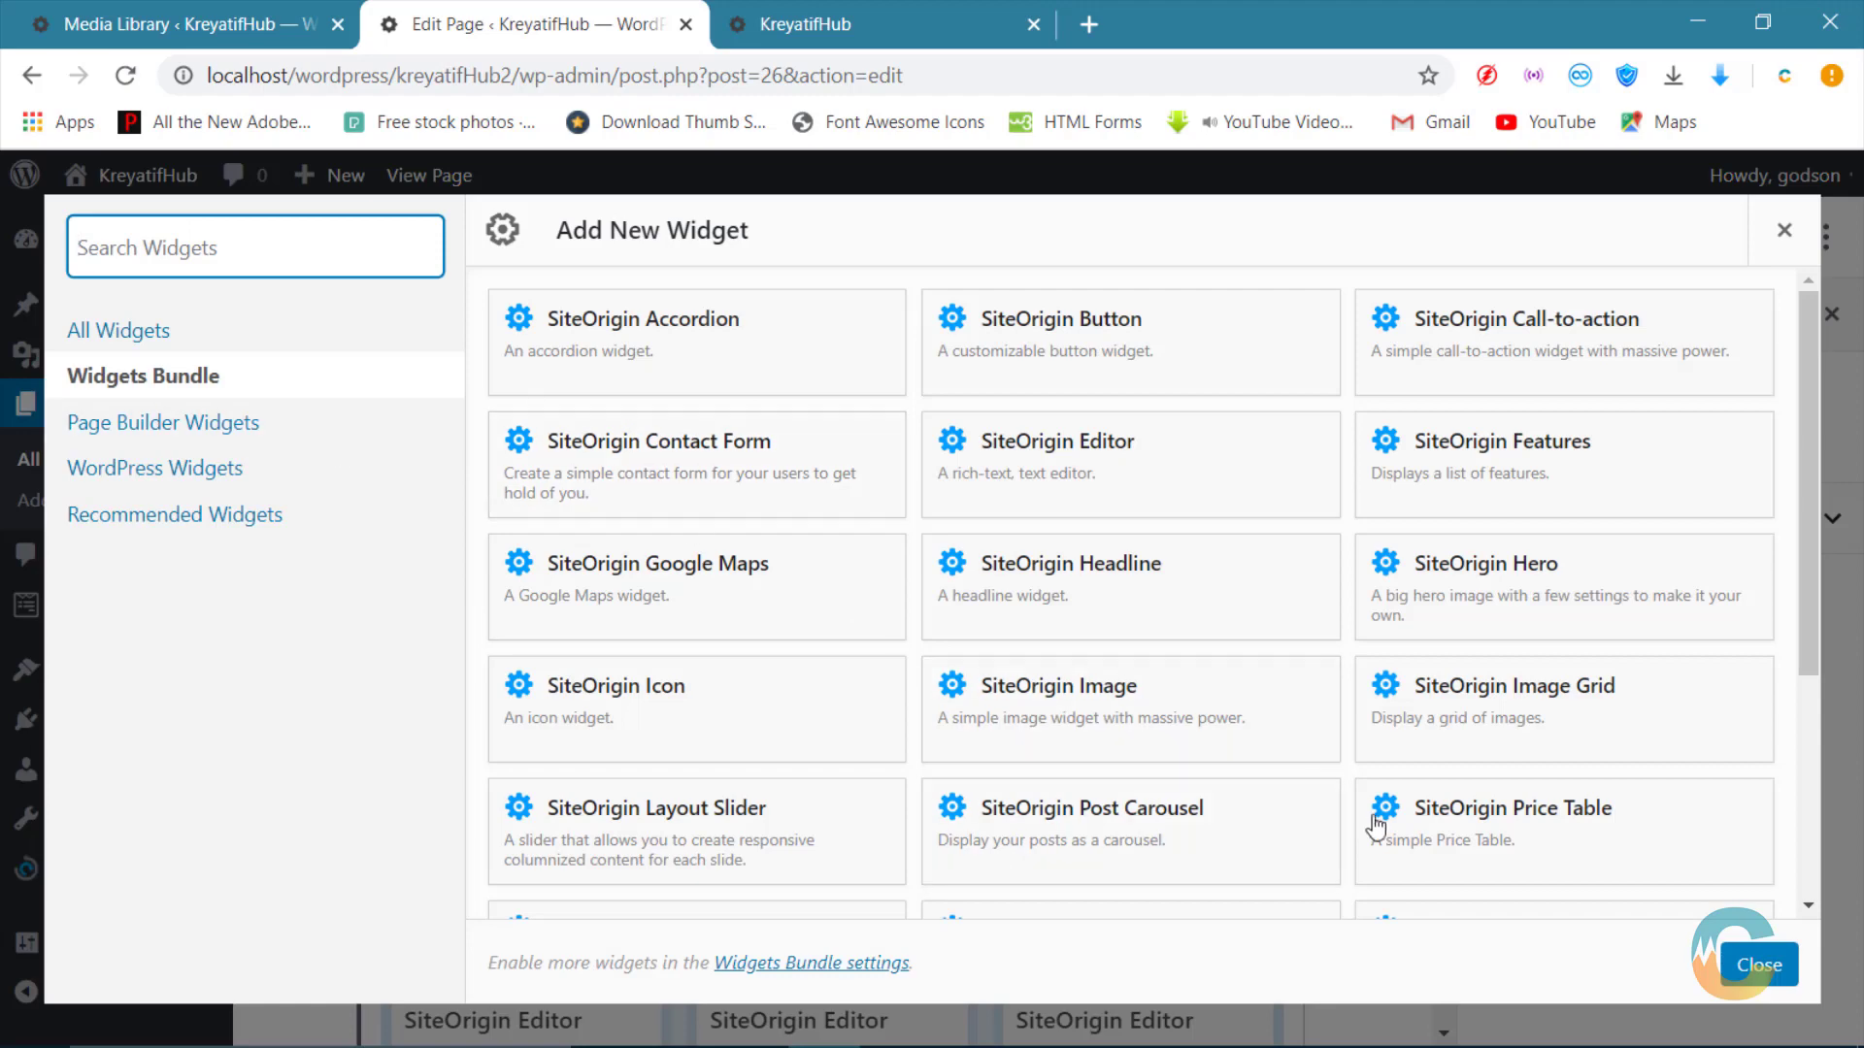
{"action": "scroll", "coordinate": [907, 618], "scroll_direction": "down", "scroll_amount": 3}
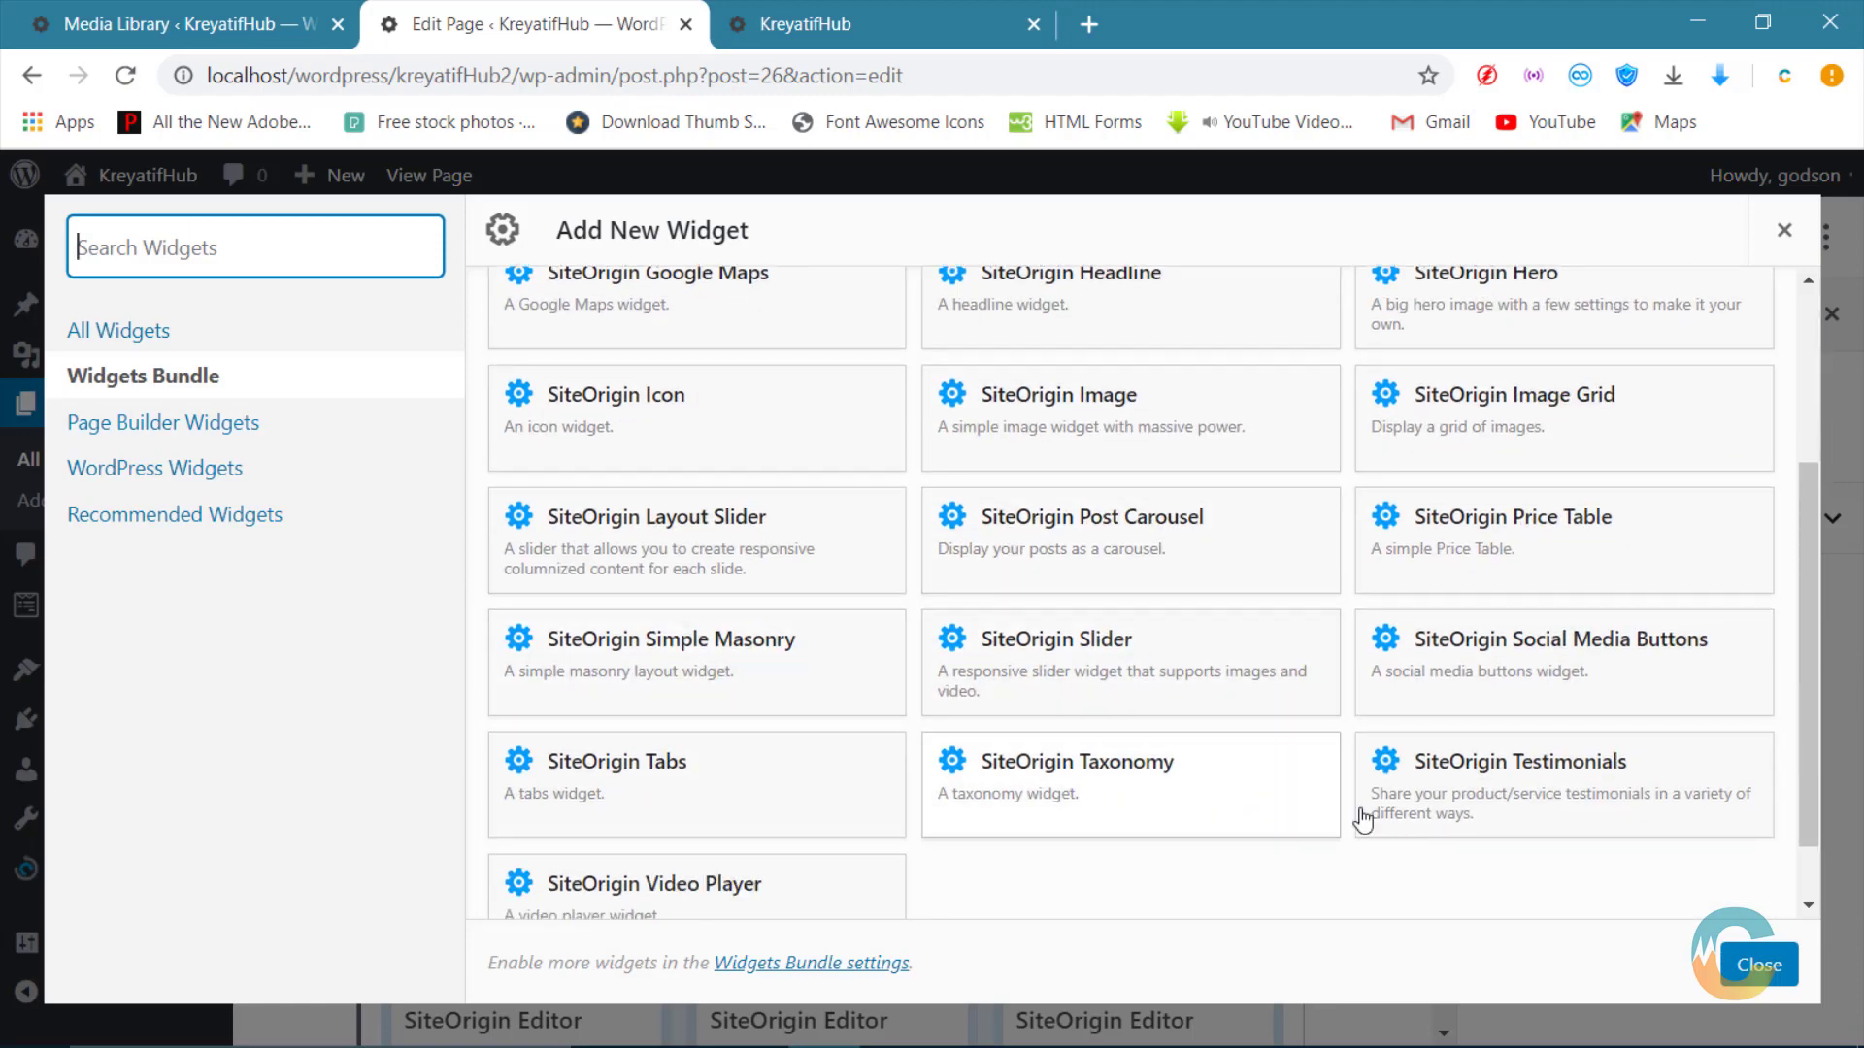
{"action": "scroll", "coordinate": [1349, 772], "scroll_direction": "down", "scroll_amount": 1}
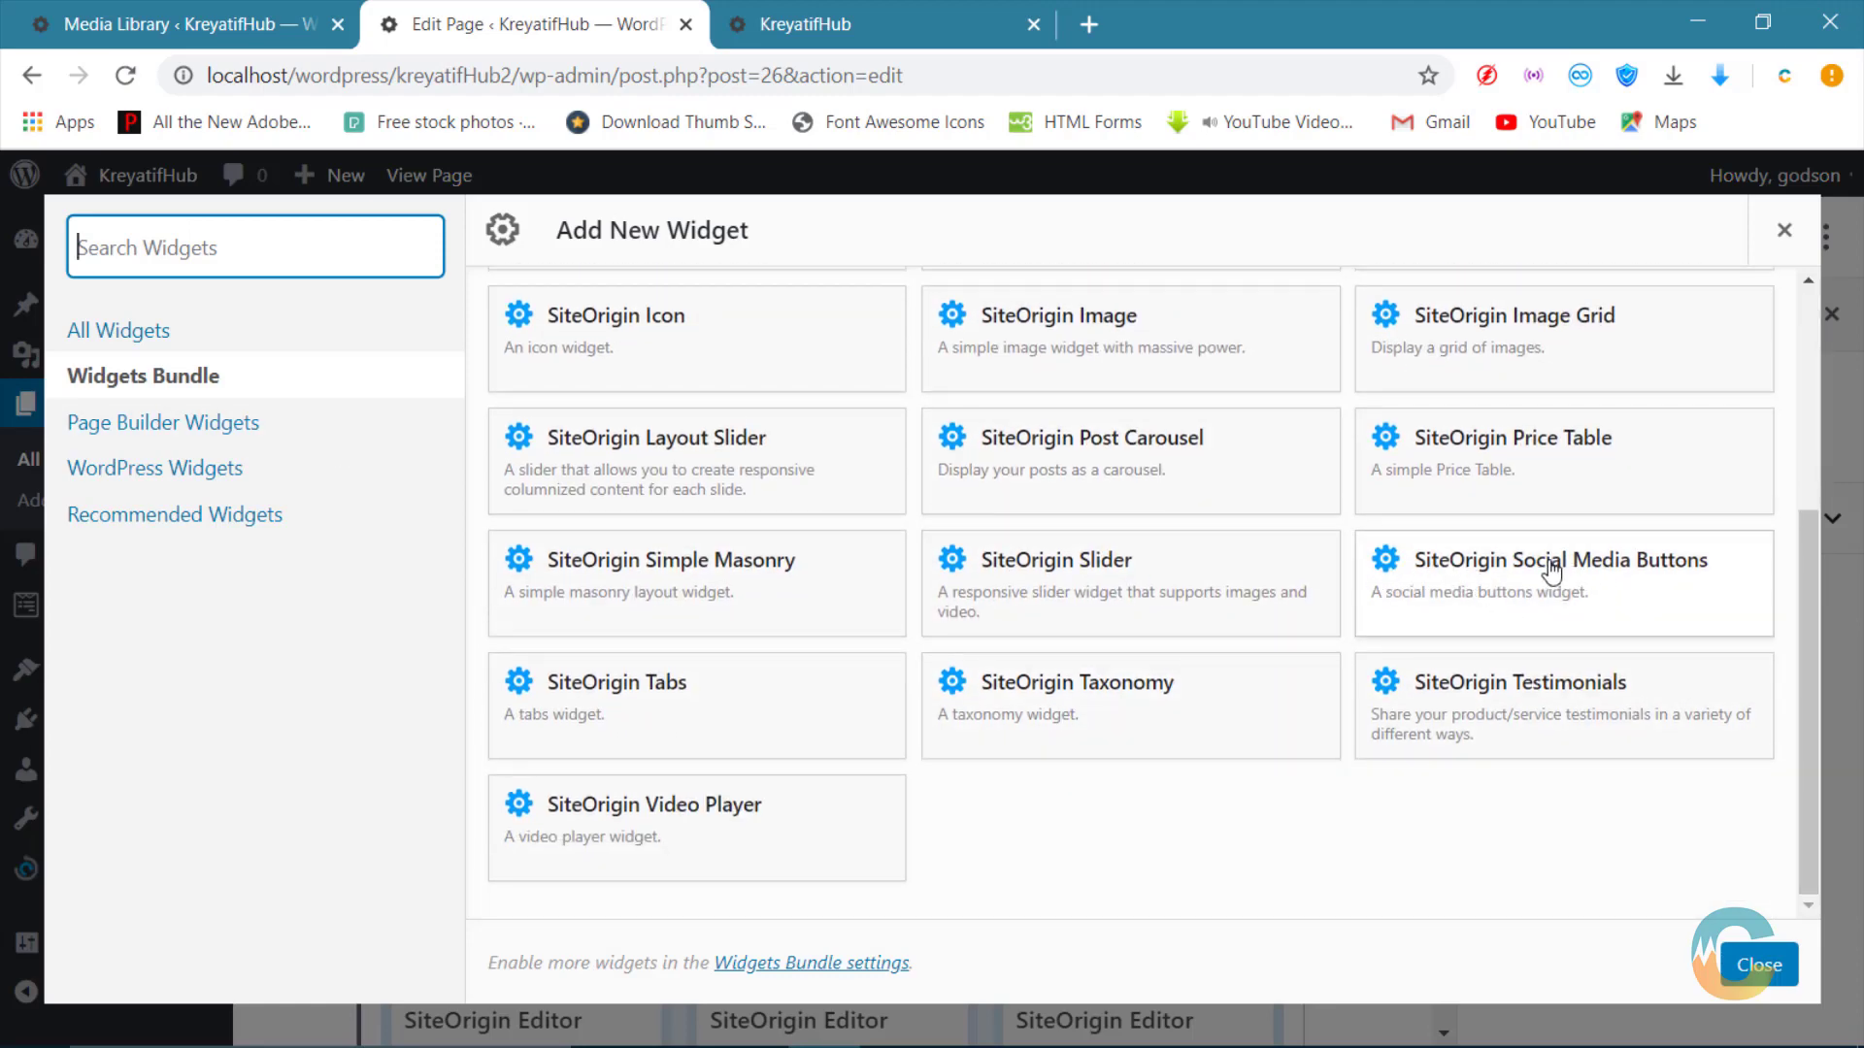
{"action": "left_click", "coordinate": [1510, 575]}
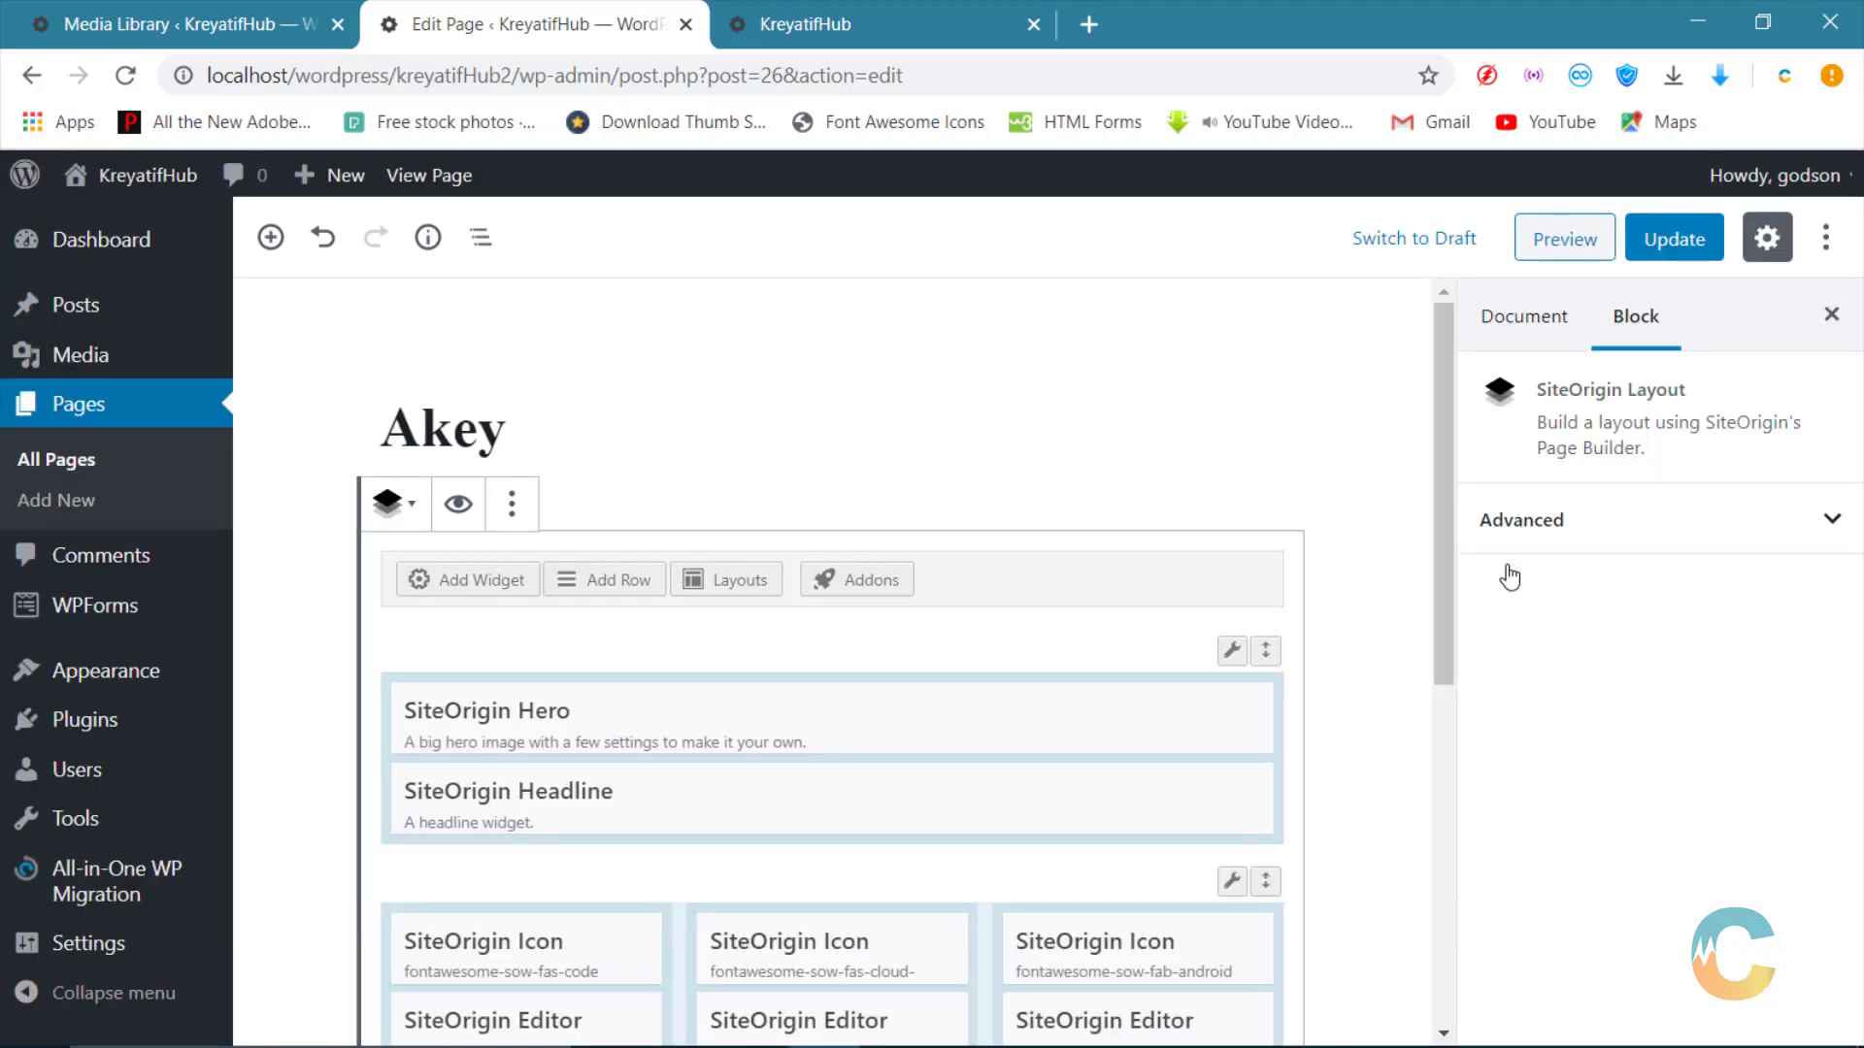
Step: Open the SiteOrigin Social Media Buttons widget for editing and add Facebook as its first network
{"action": "scroll", "coordinate": [895, 762], "scroll_direction": "down", "scroll_amount": 5}
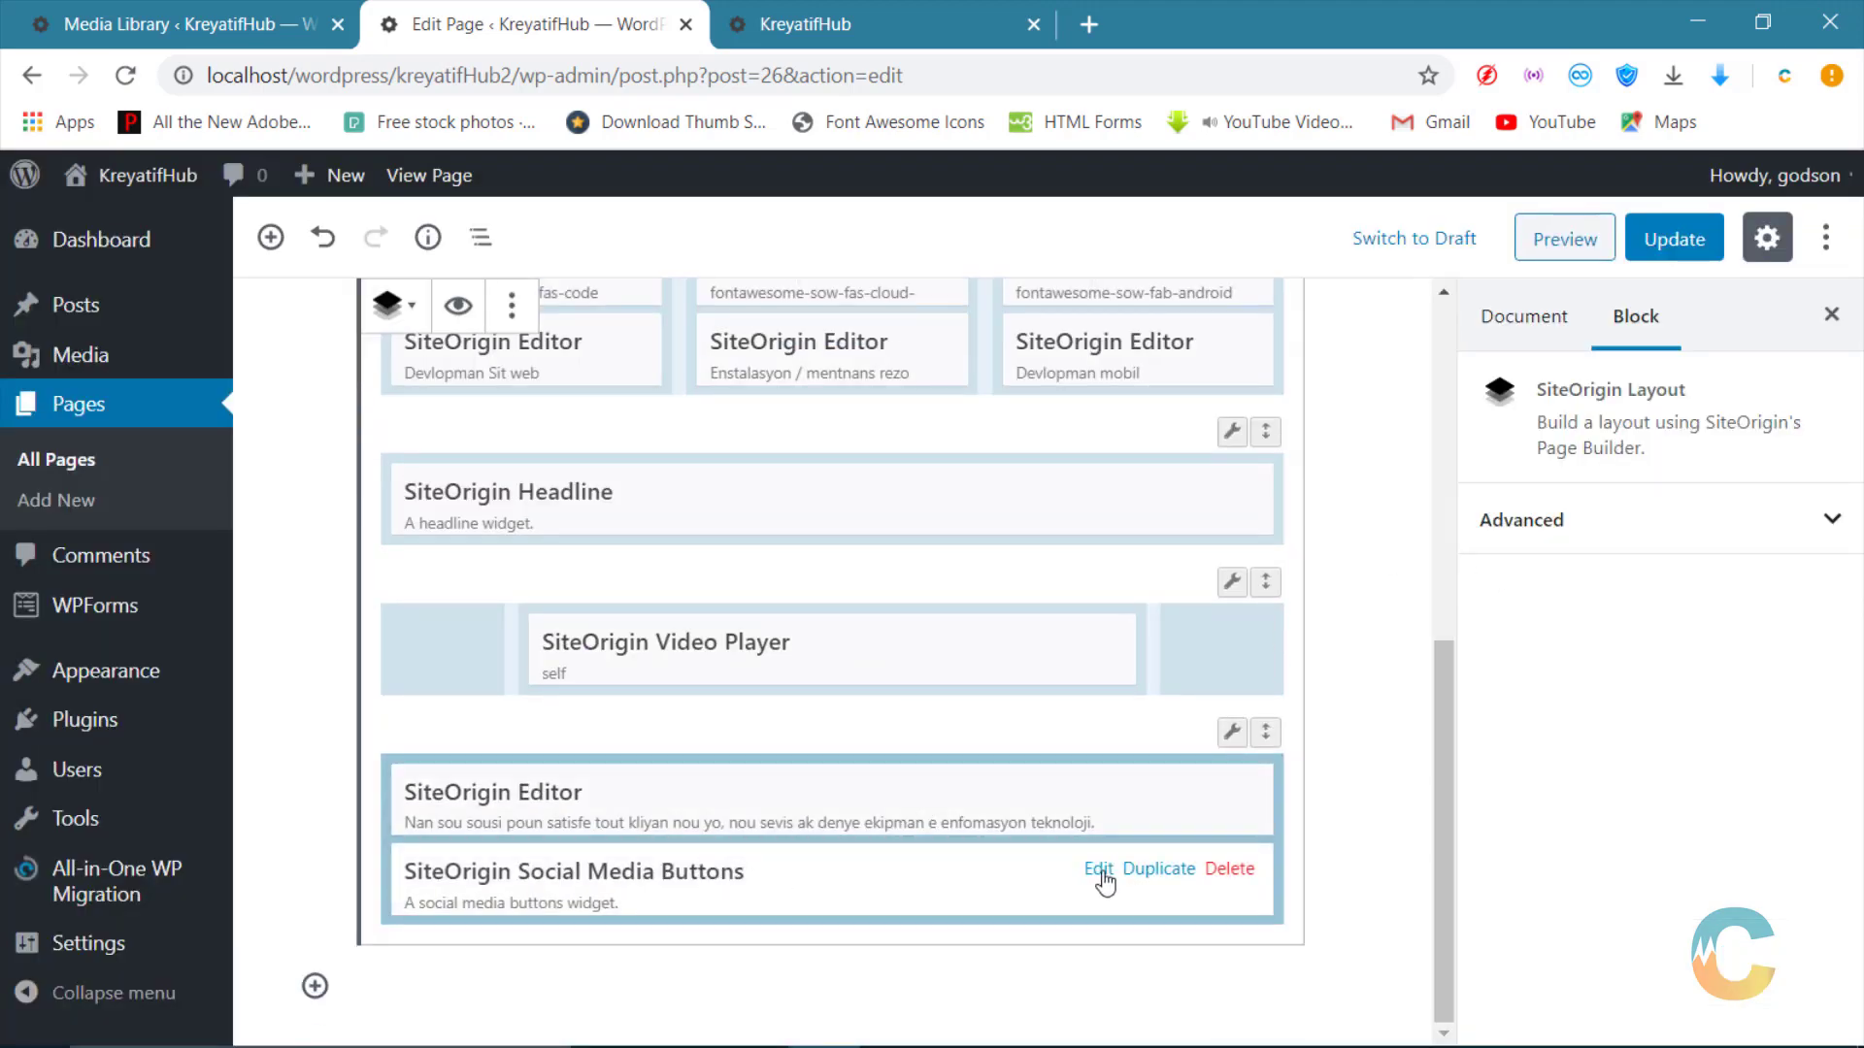
{"action": "left_click", "coordinate": [1098, 869]}
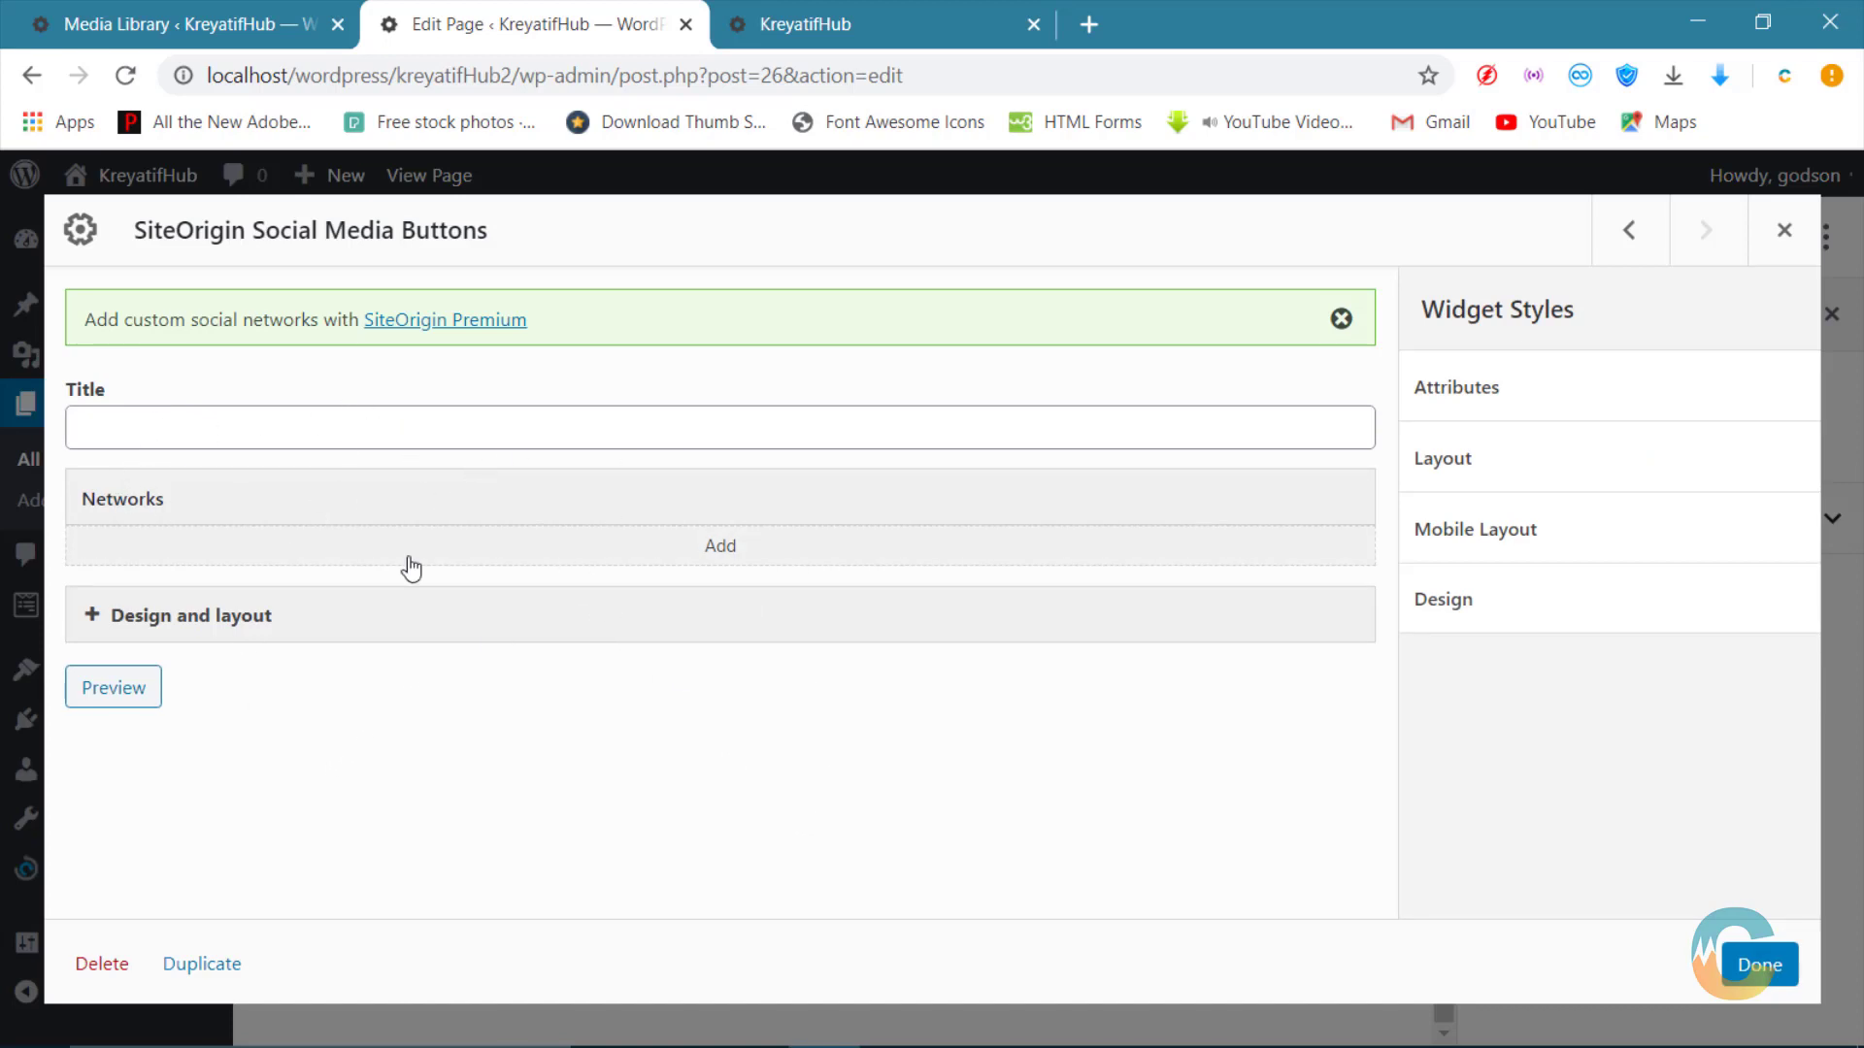
{"action": "left_click", "coordinate": [556, 548]}
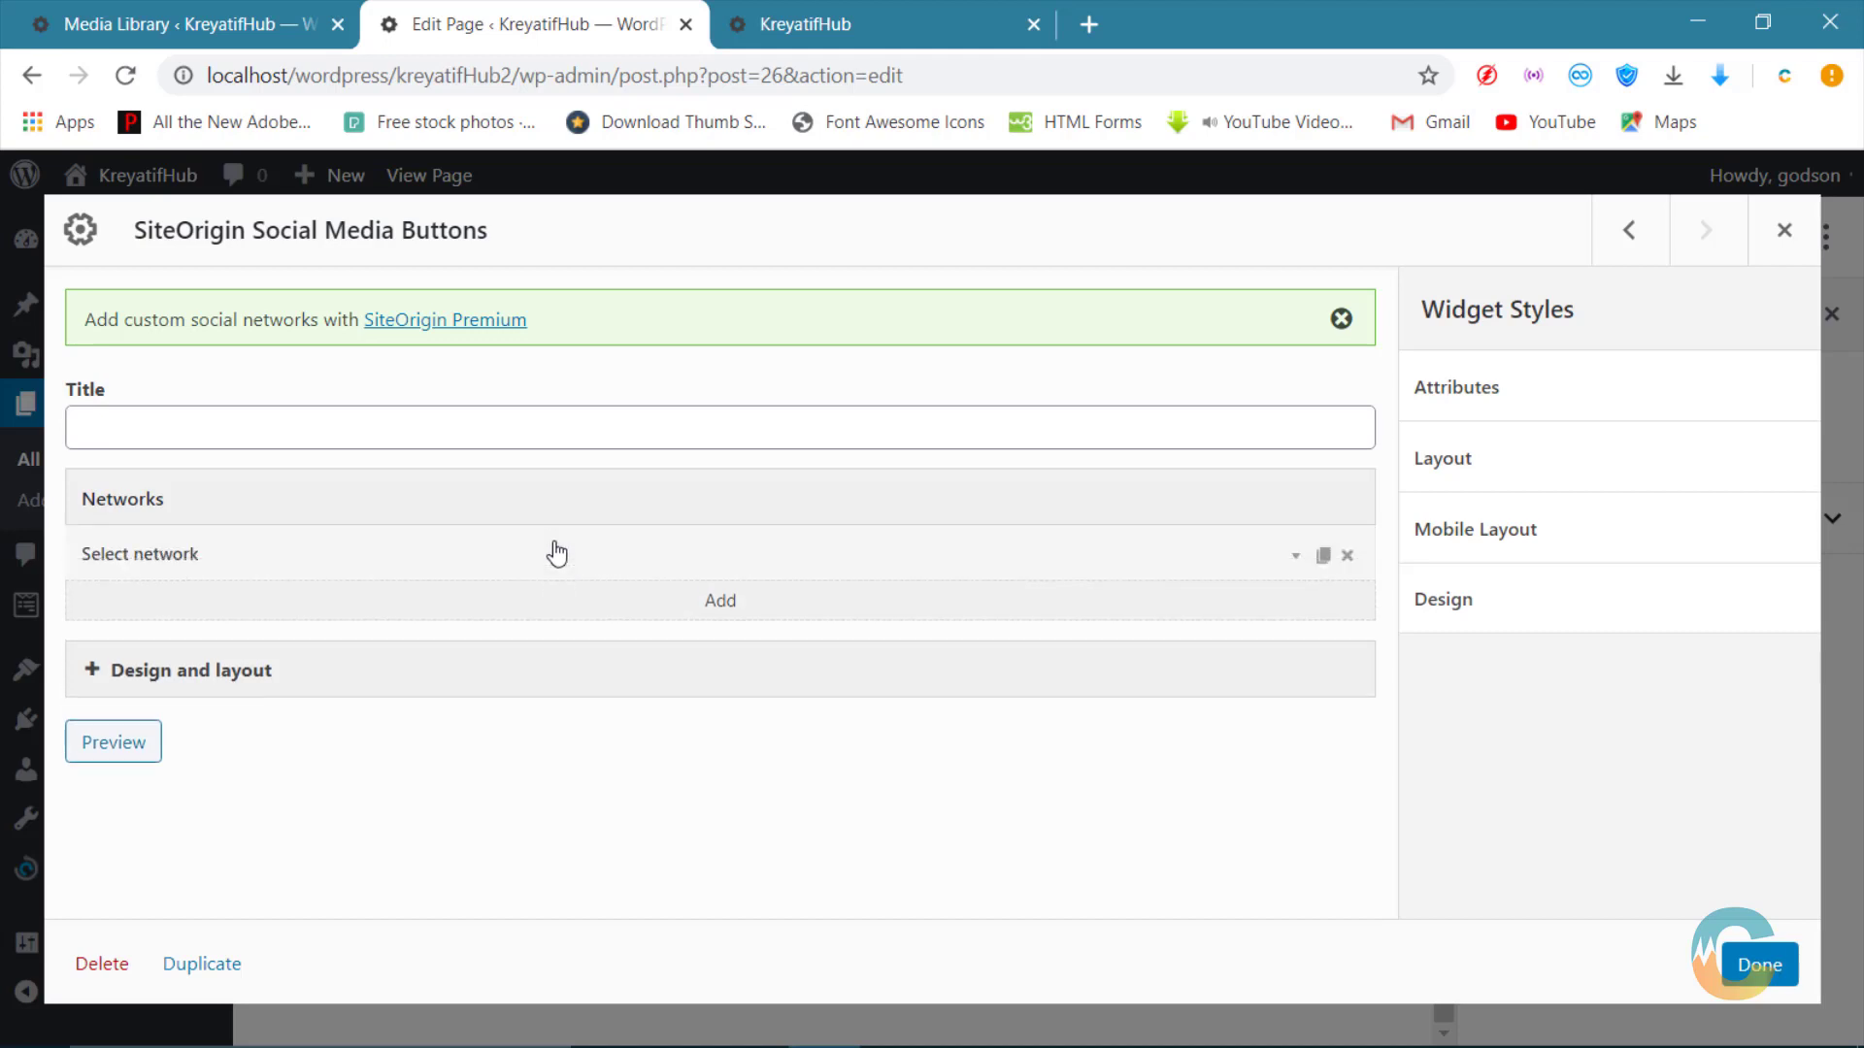
{"action": "left_click", "coordinate": [325, 562]}
{"action": "scroll", "coordinate": [408, 524], "scroll_direction": "down", "scroll_amount": 3}
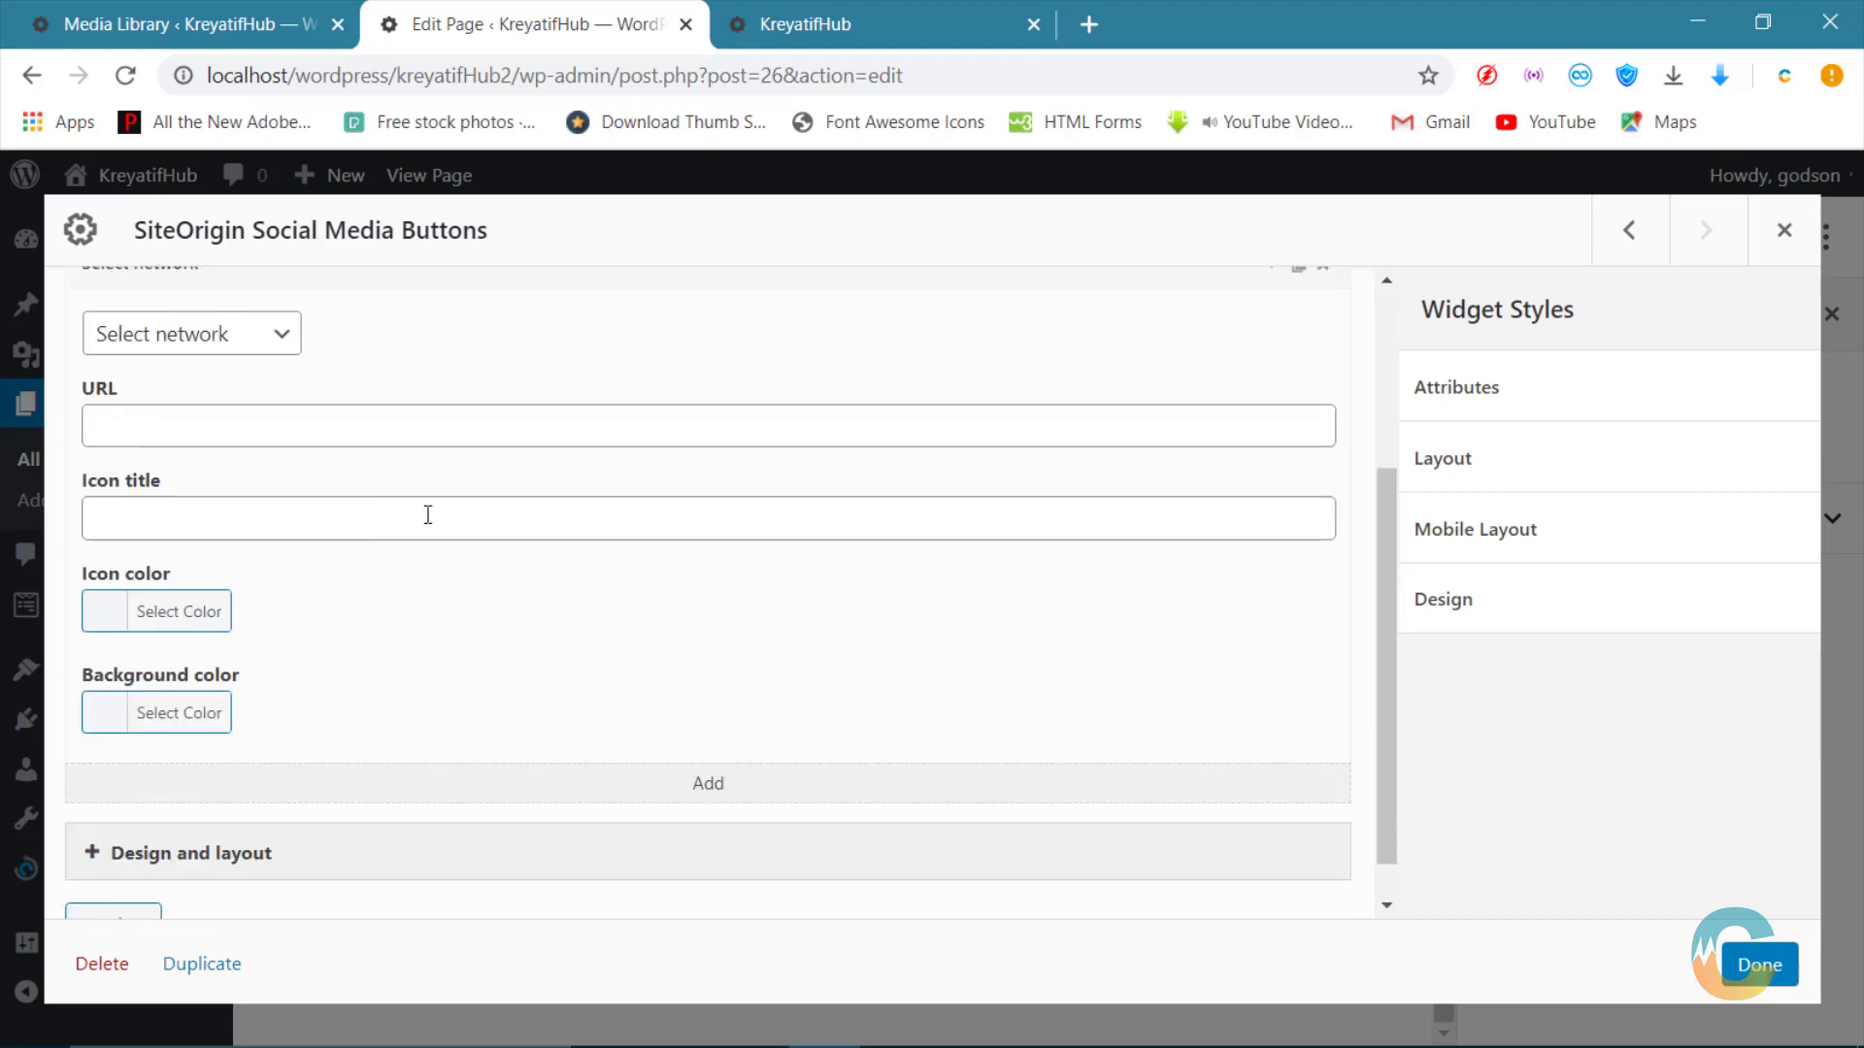
{"action": "scroll", "coordinate": [424, 516], "scroll_direction": "up", "scroll_amount": 2}
{"action": "left_click", "coordinate": [239, 492]}
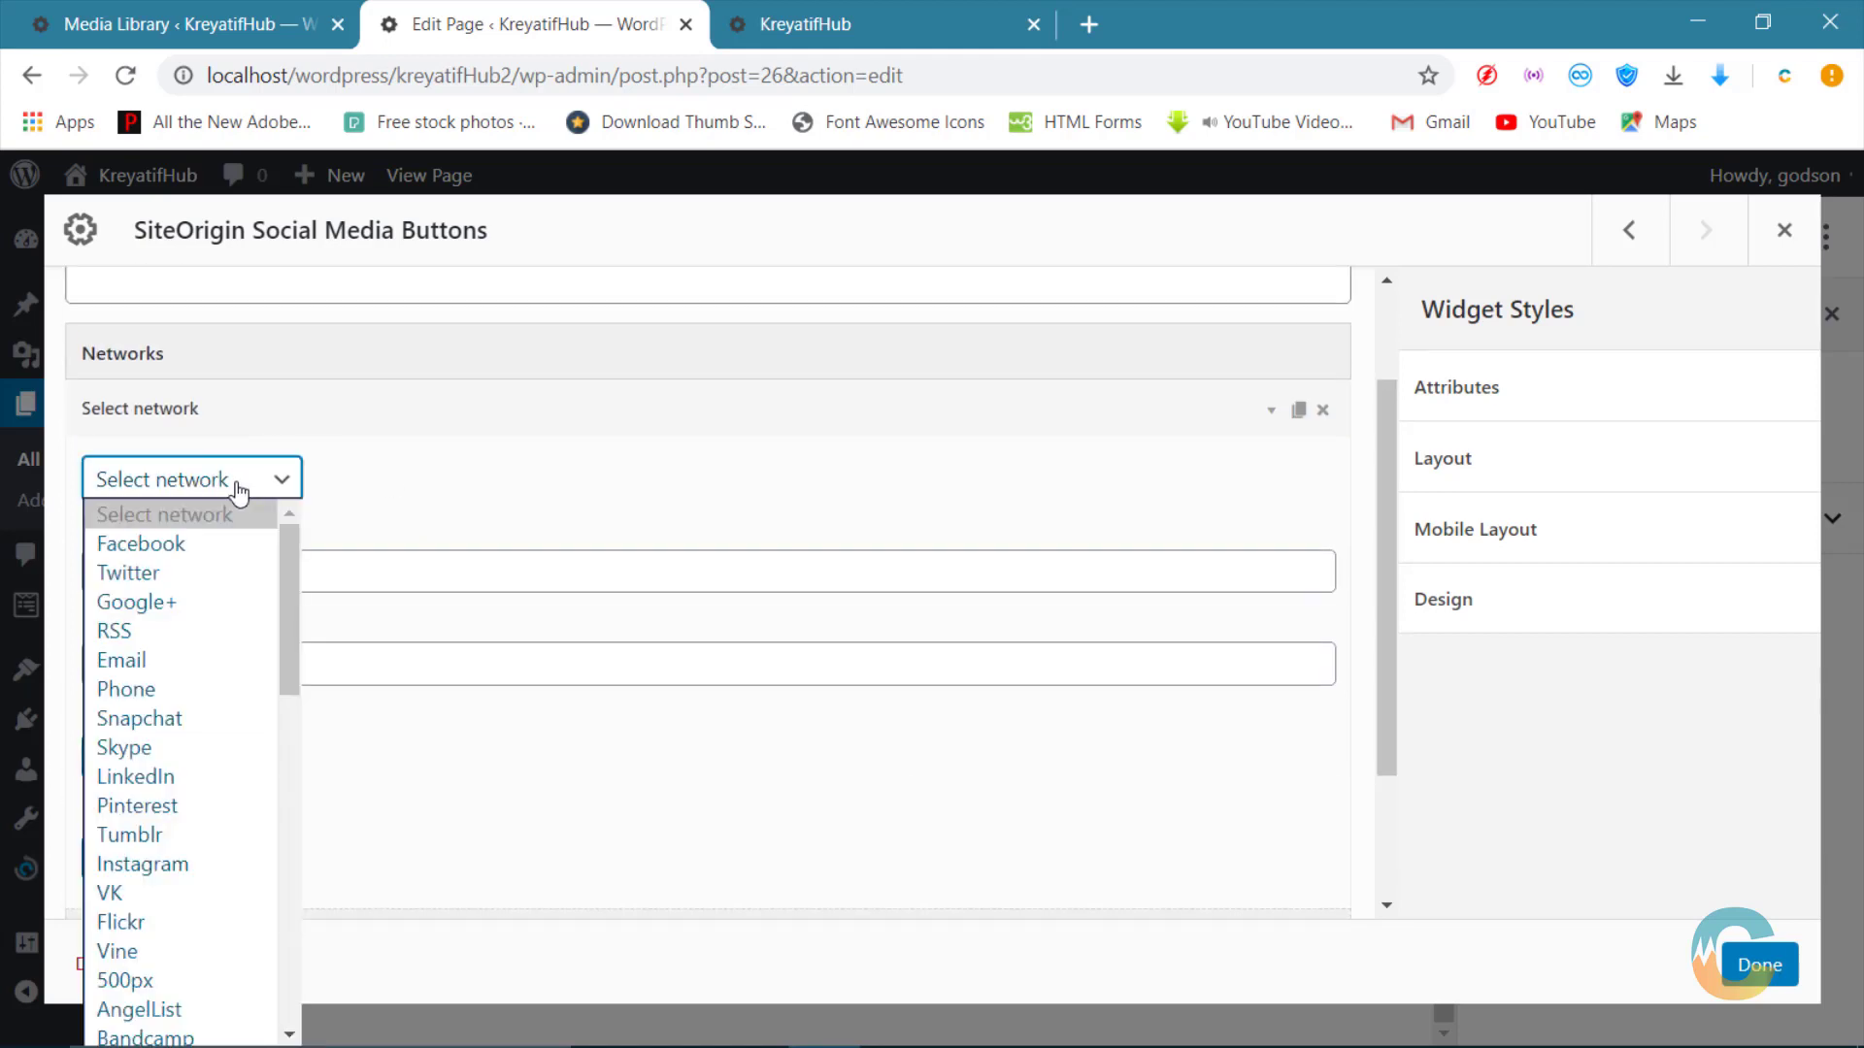
{"action": "left_click", "coordinate": [143, 545]}
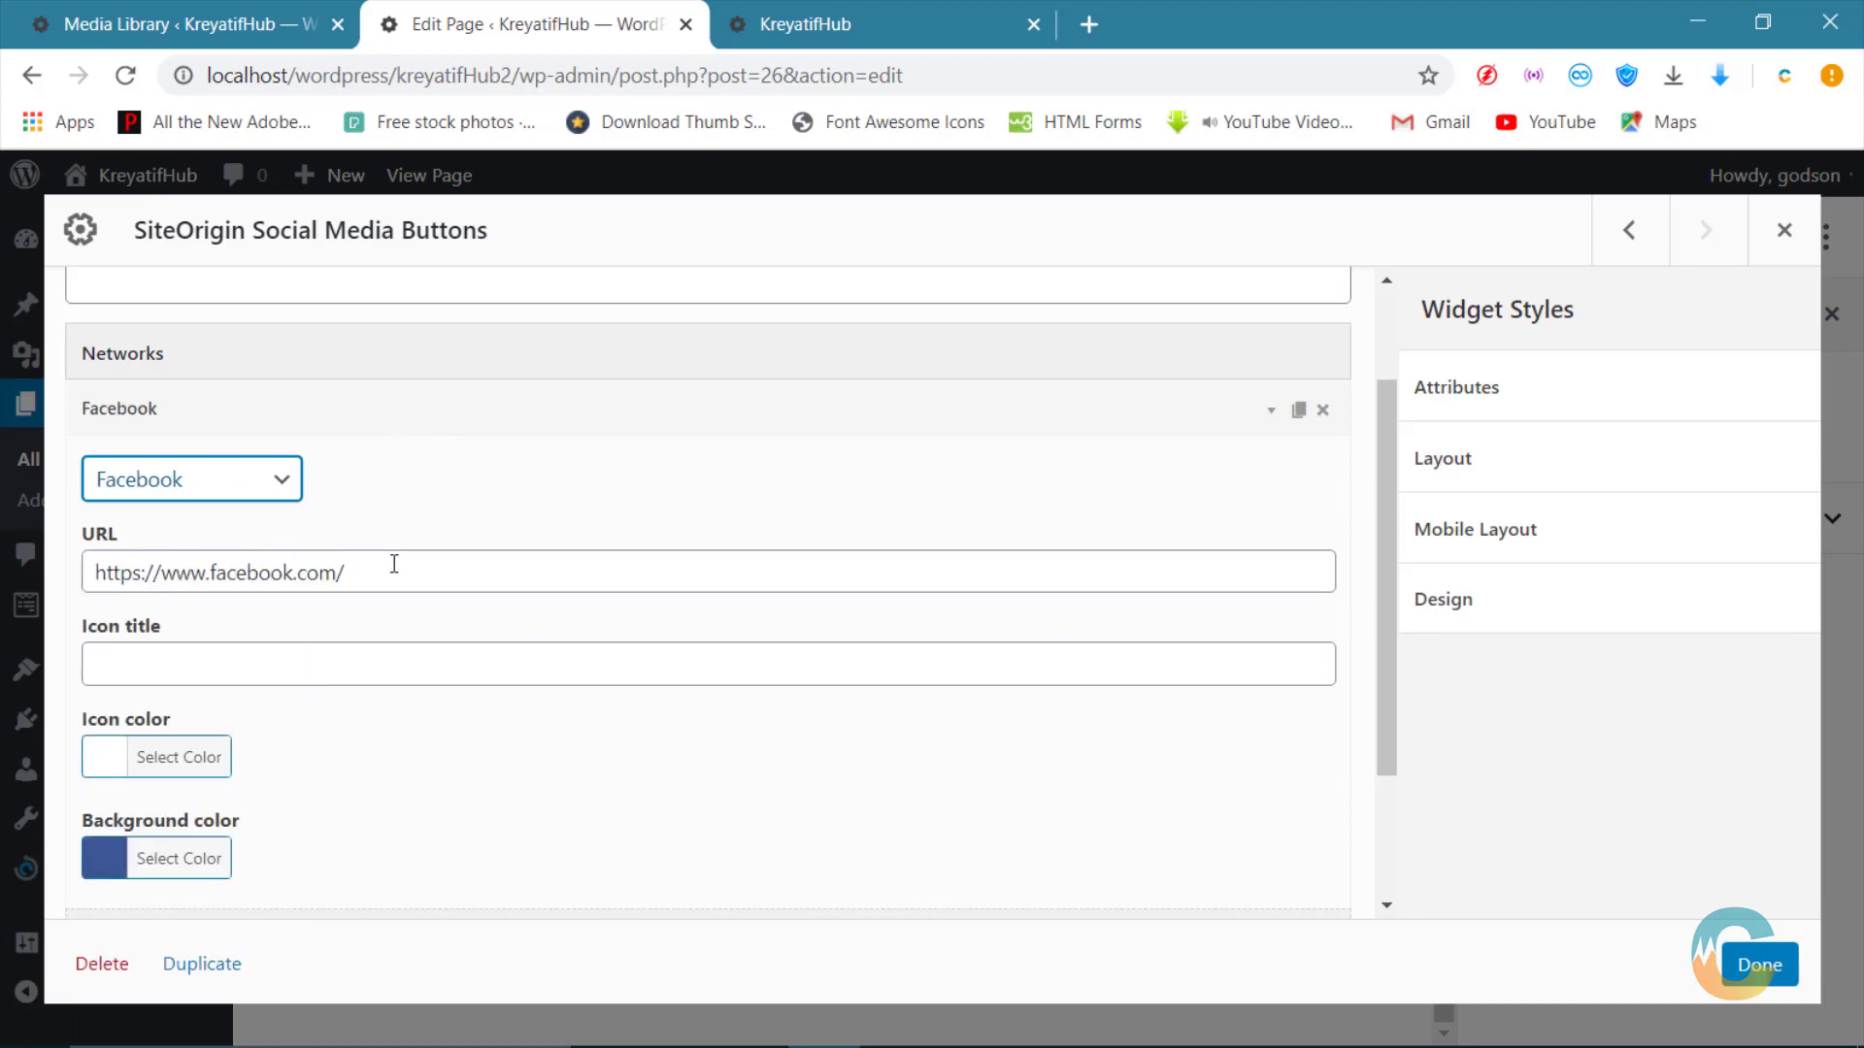
Step: Review the Facebook entry's URL, icon title and color fields, and collapse the entry
{"action": "left_click_drag", "start_coordinate": [394, 564], "coordinate": [37, 588]}
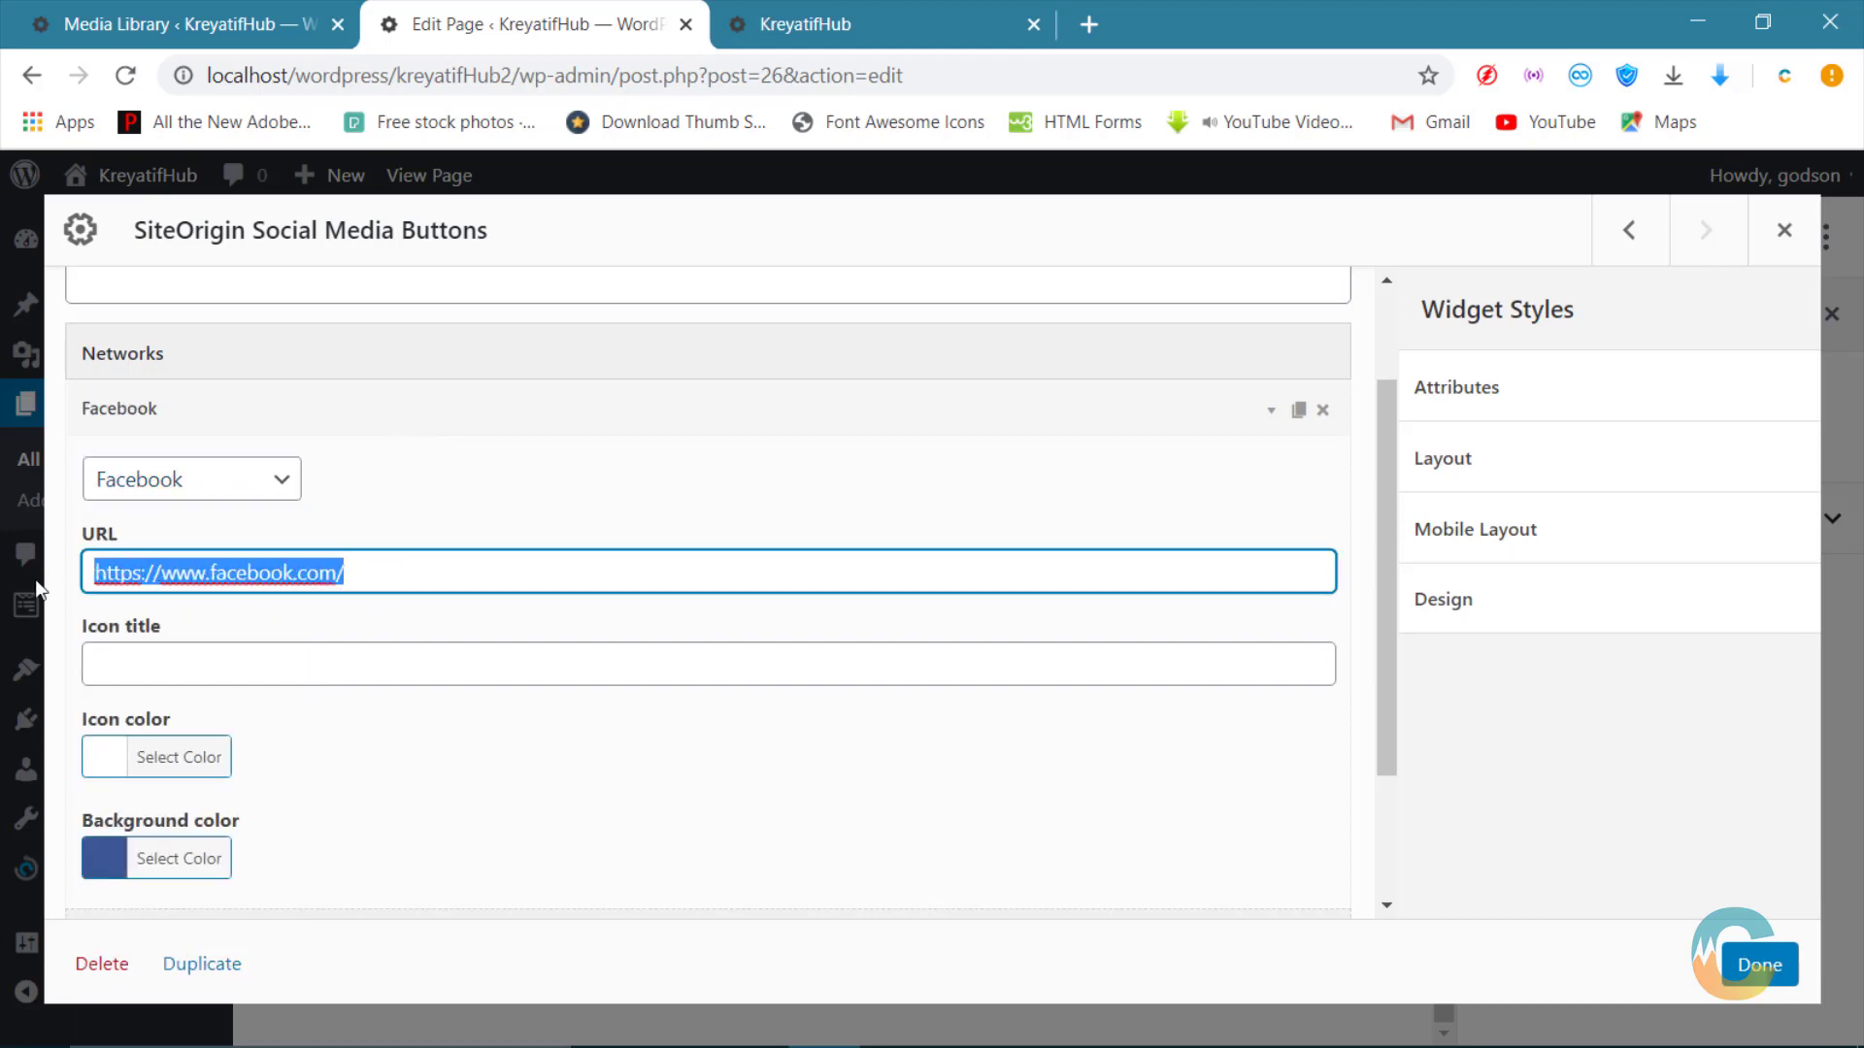
{"action": "left_click", "coordinate": [393, 577]}
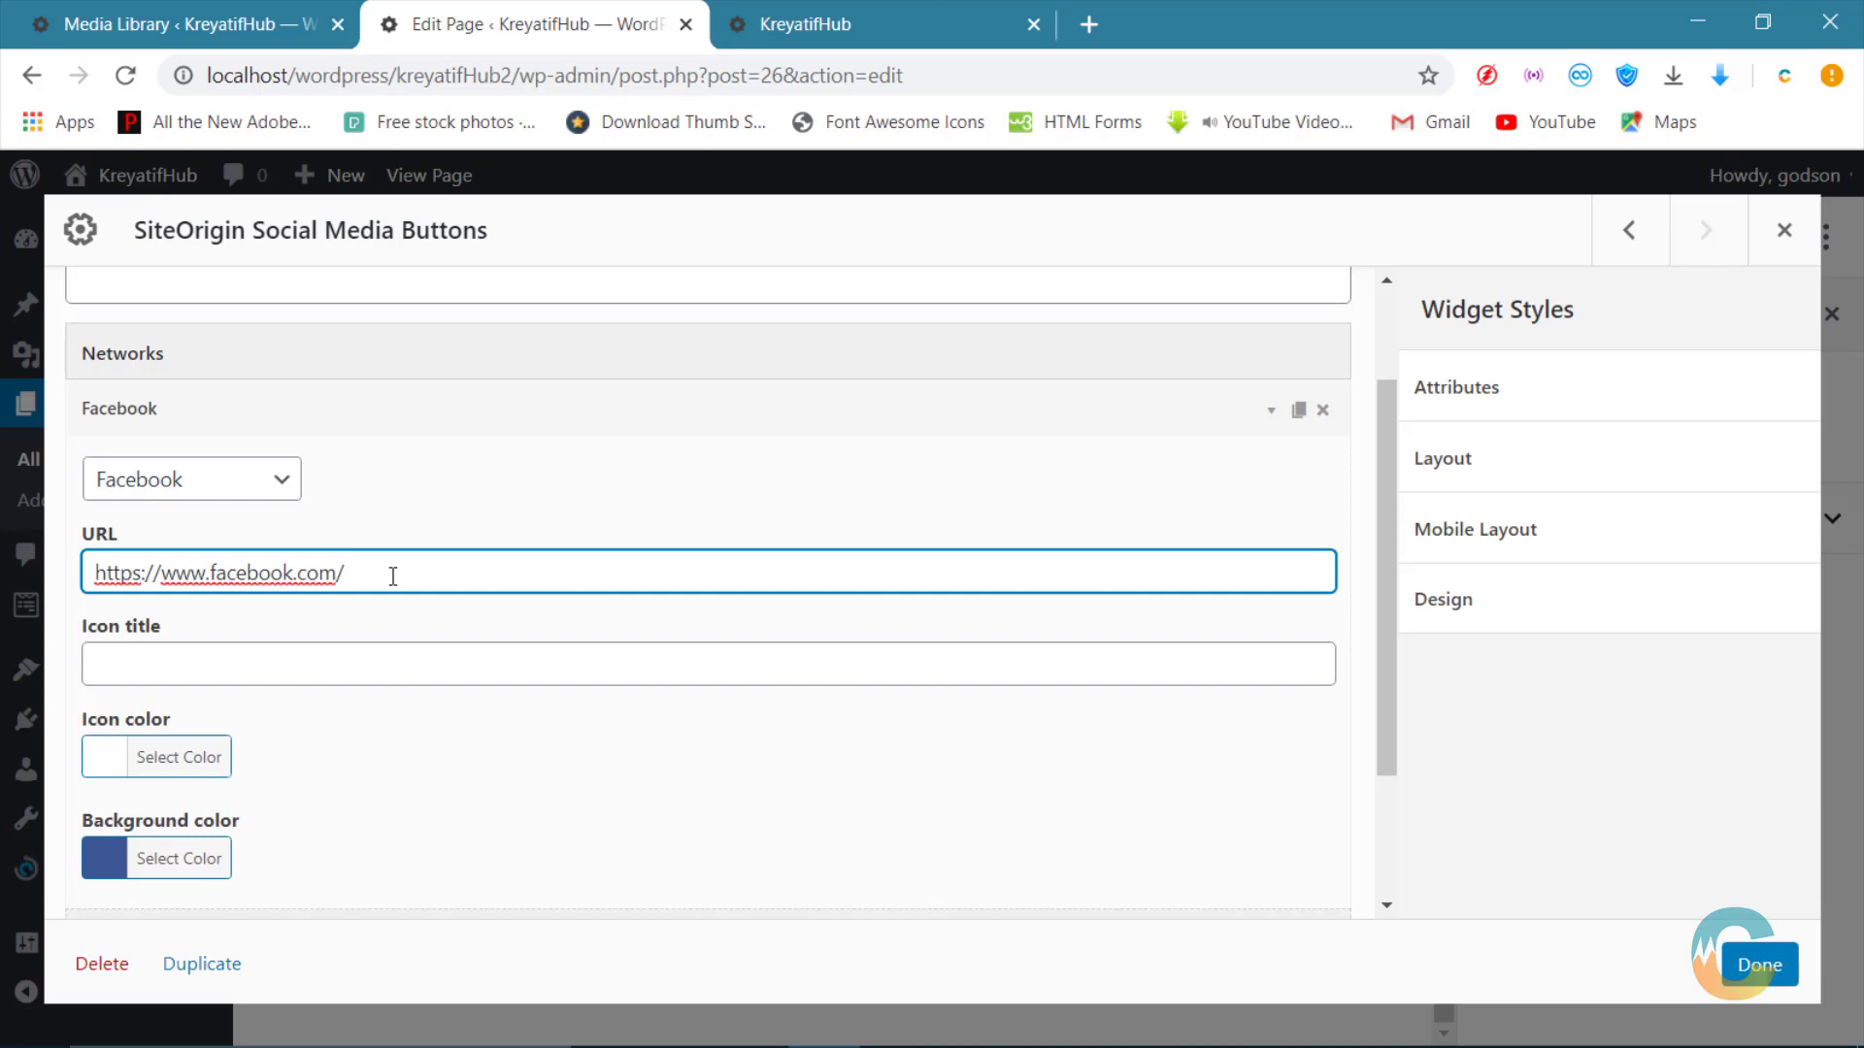
{"action": "left_click_drag", "start_coordinate": [94, 575], "coordinate": [420, 579]}
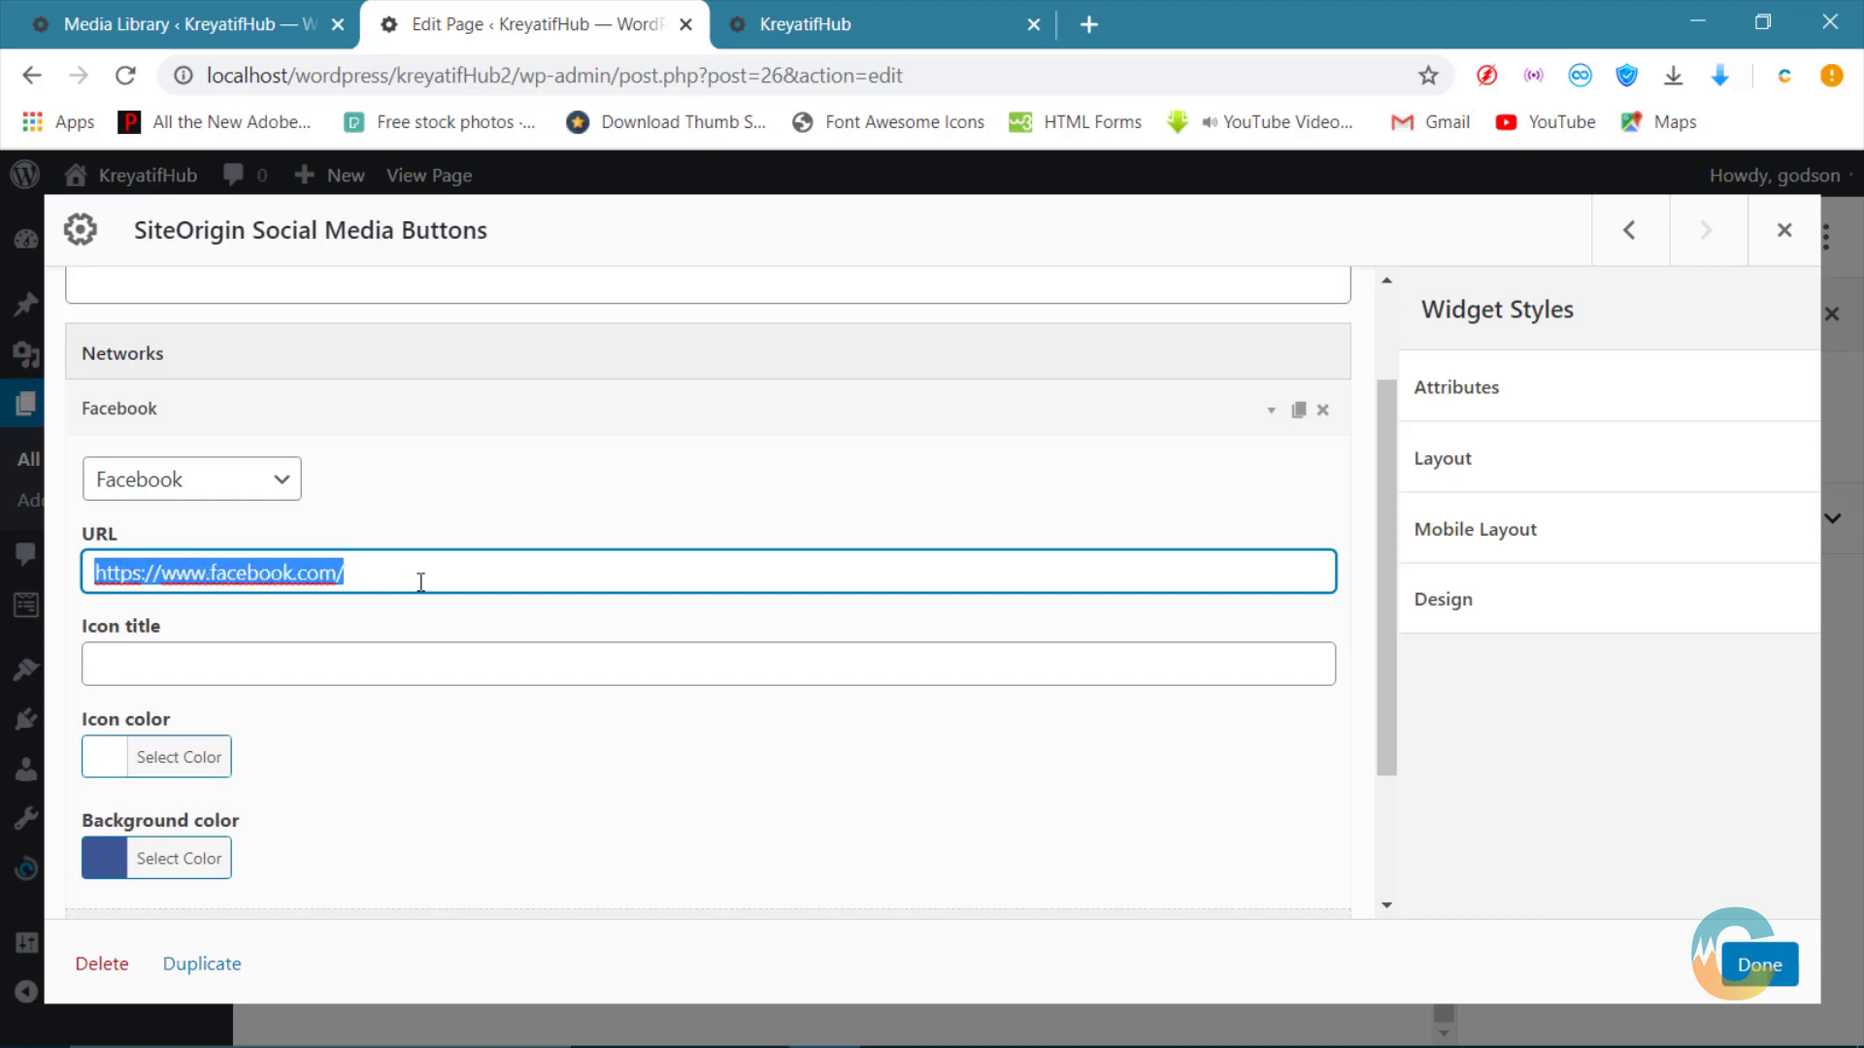
{"action": "left_click", "coordinate": [421, 580]}
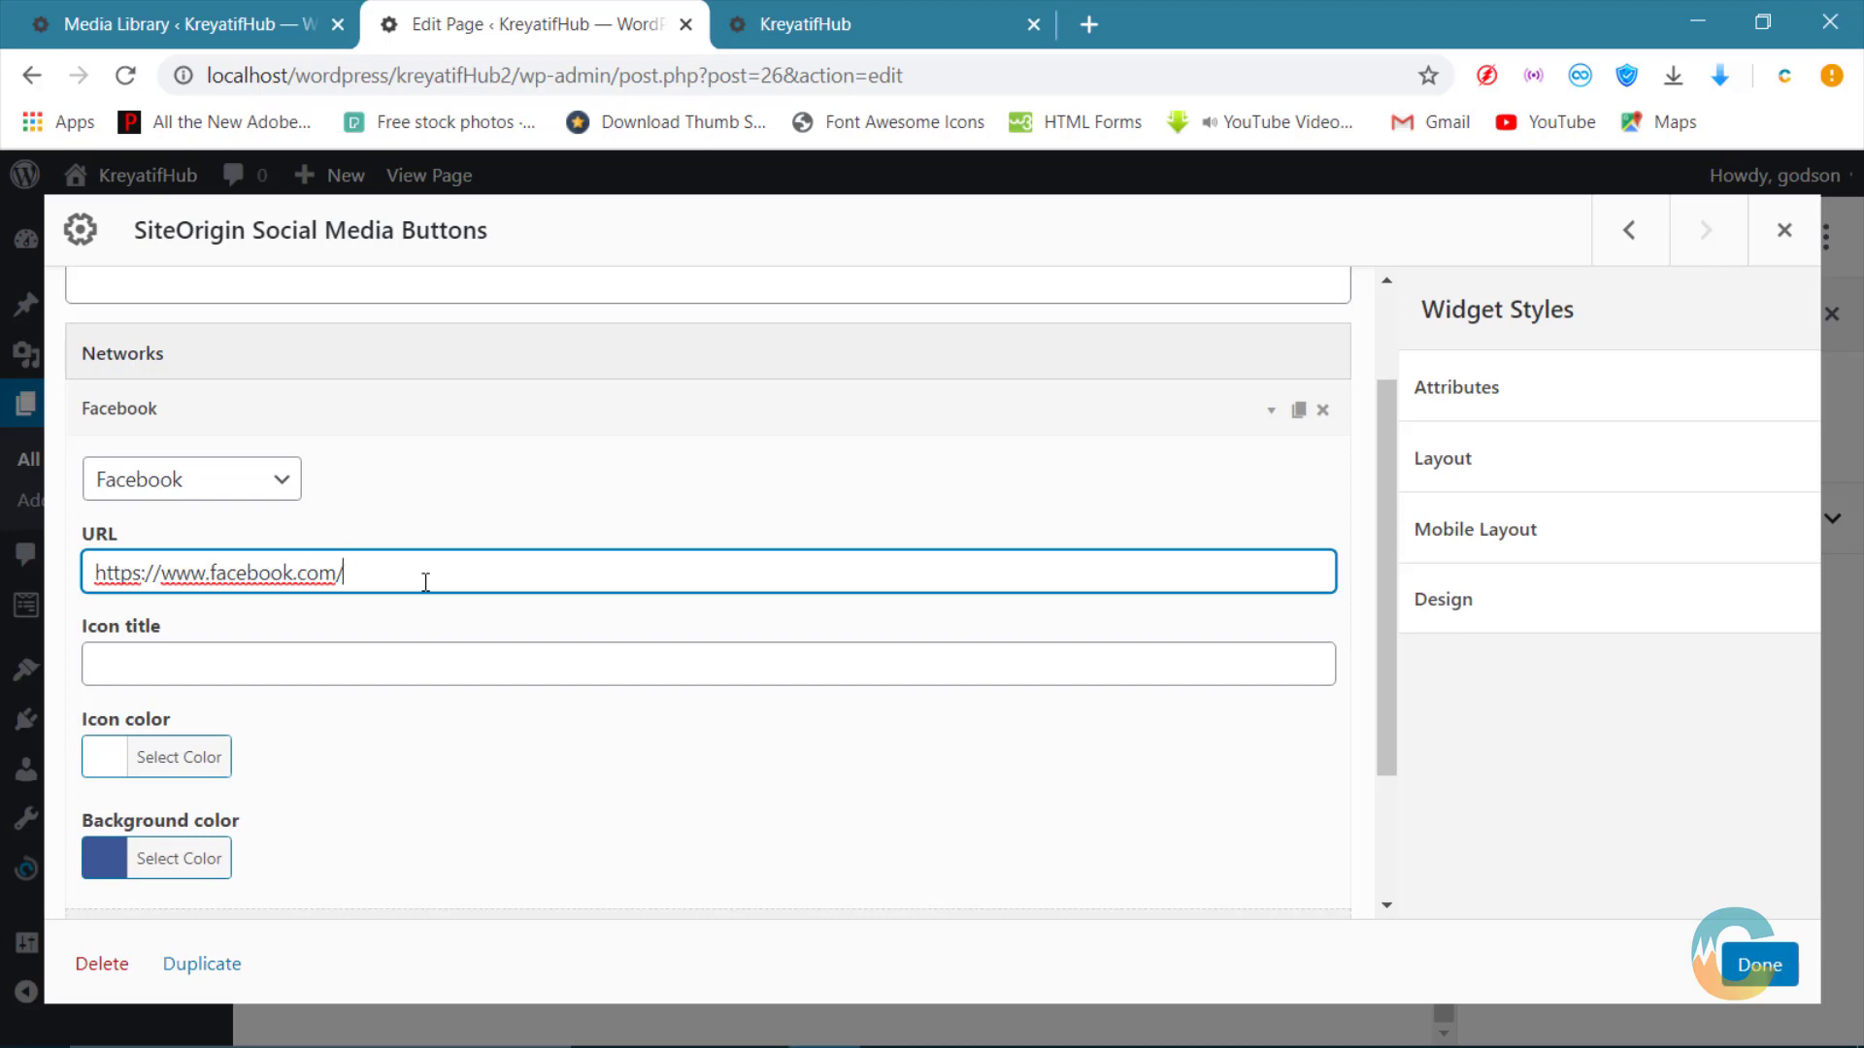
{"action": "scroll", "coordinate": [425, 582], "scroll_direction": "down", "scroll_amount": 2}
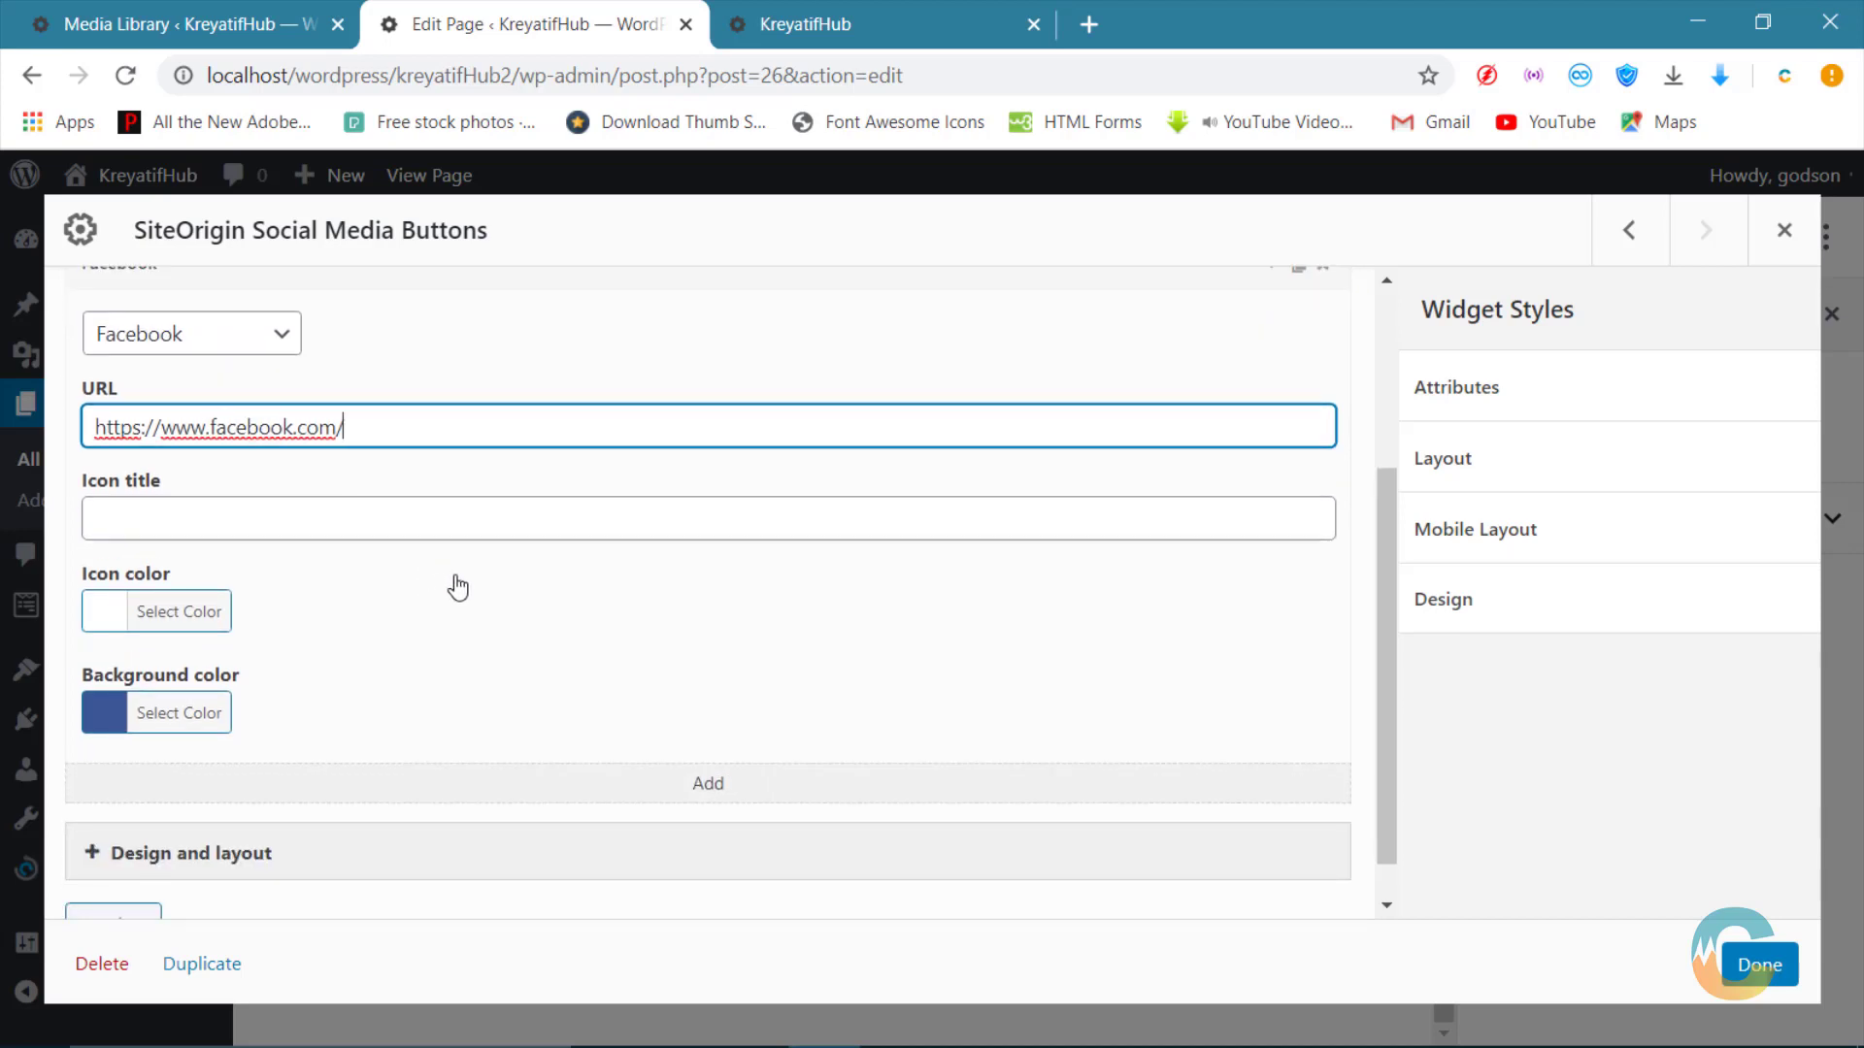
{"action": "scroll", "coordinate": [340, 608], "scroll_direction": "up", "scroll_amount": 3}
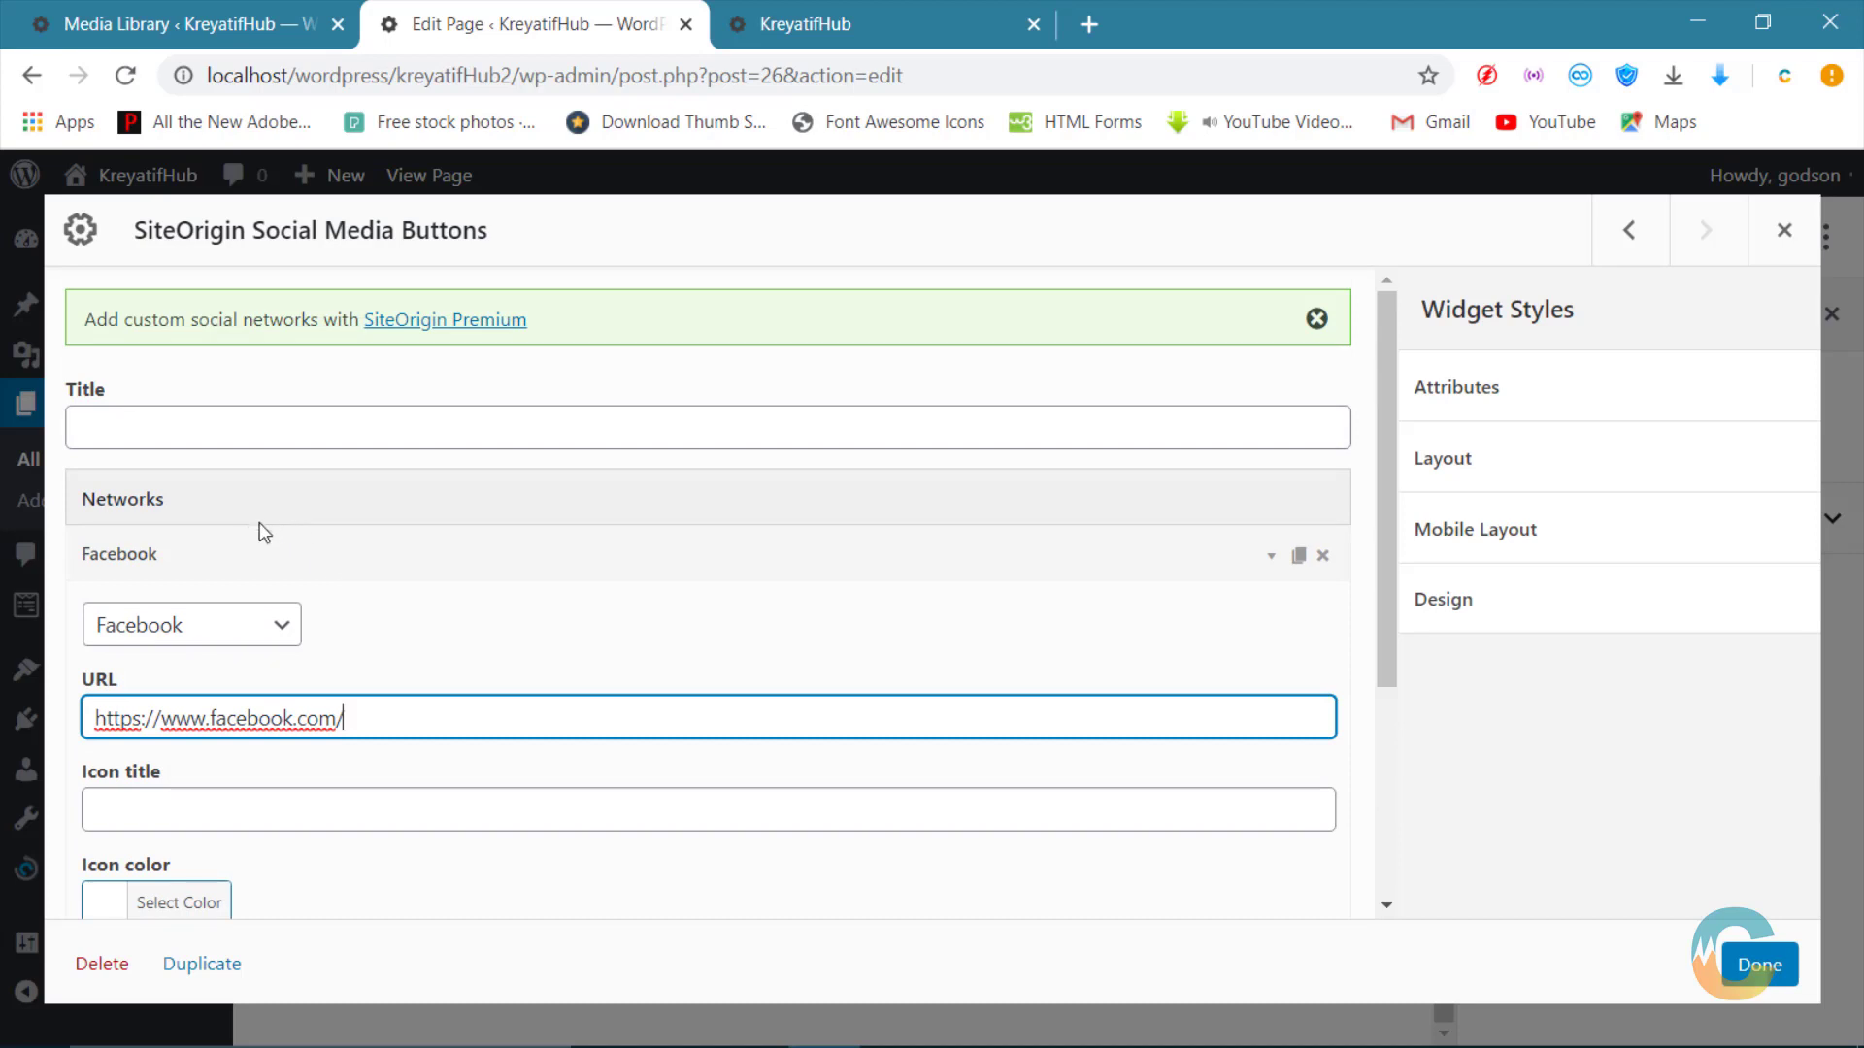
{"action": "left_click", "coordinate": [242, 549]}
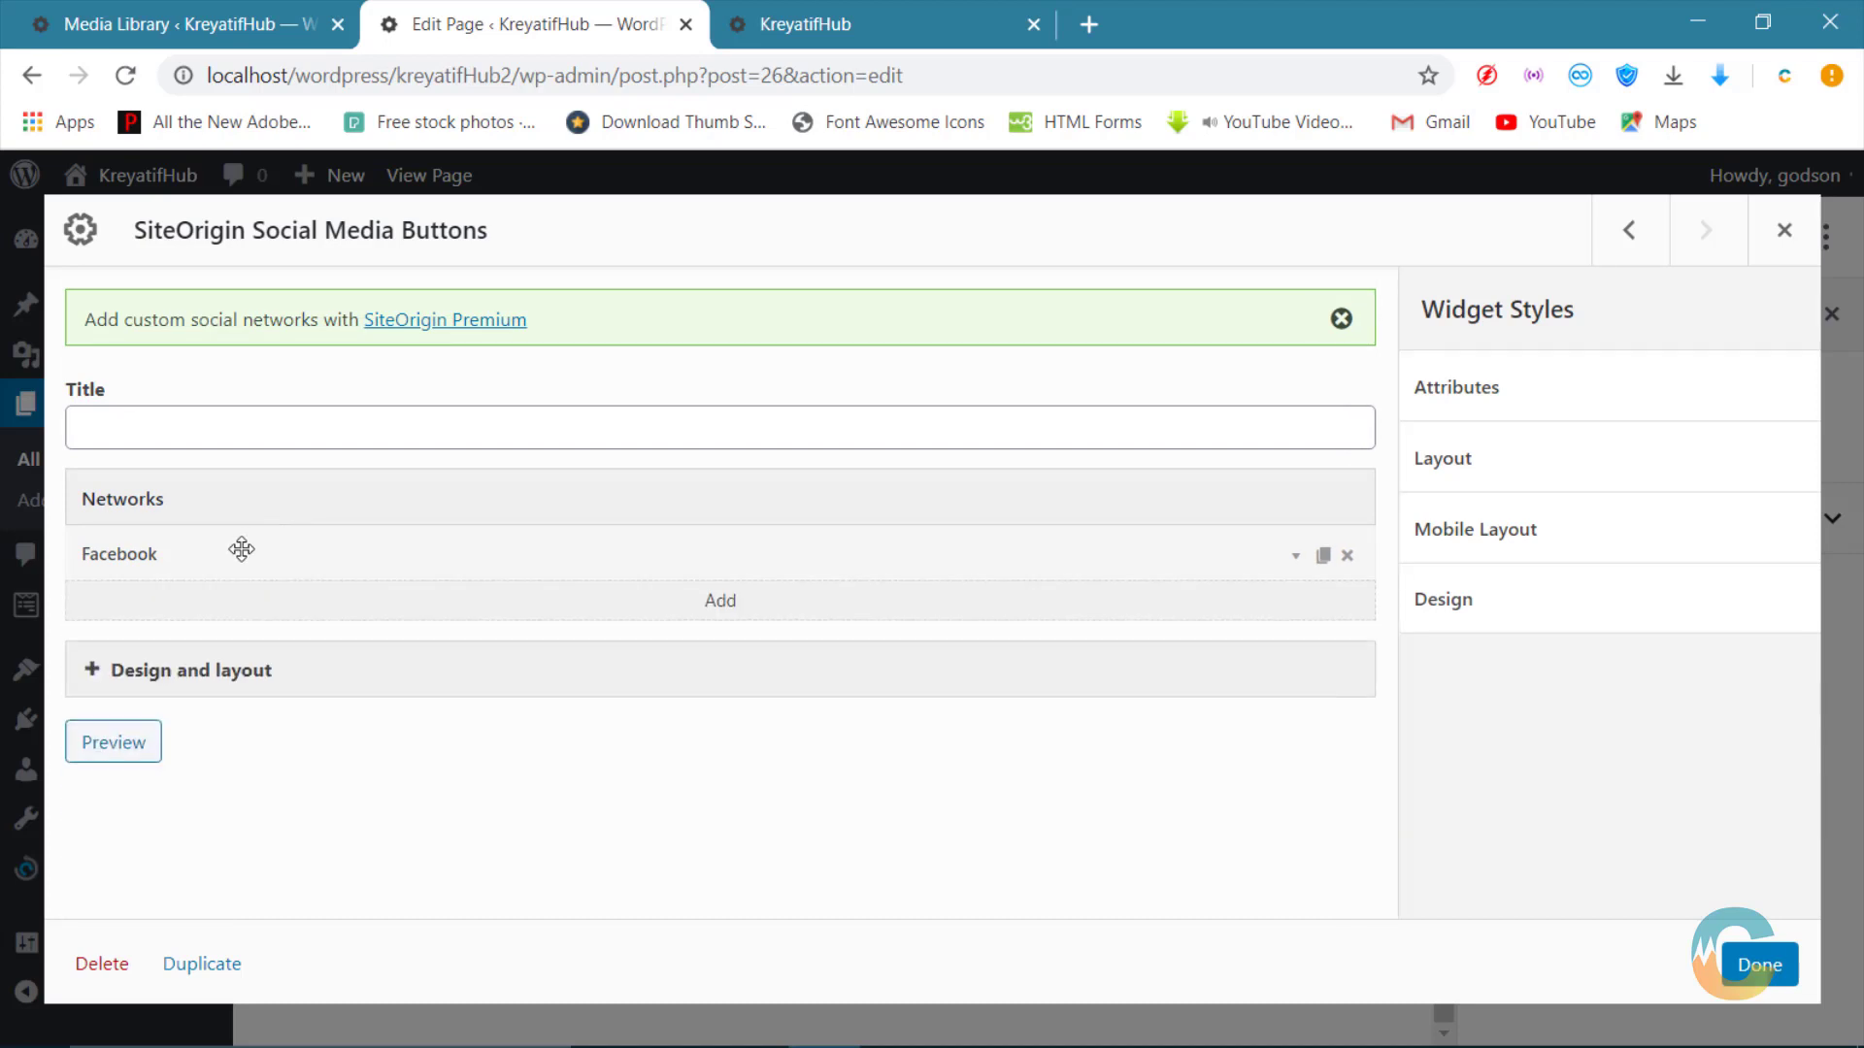
Step: Add Twitter as the second network with its default URL, and collapse its entry
{"action": "left_click", "coordinate": [495, 599]}
{"action": "left_click", "coordinate": [312, 597]}
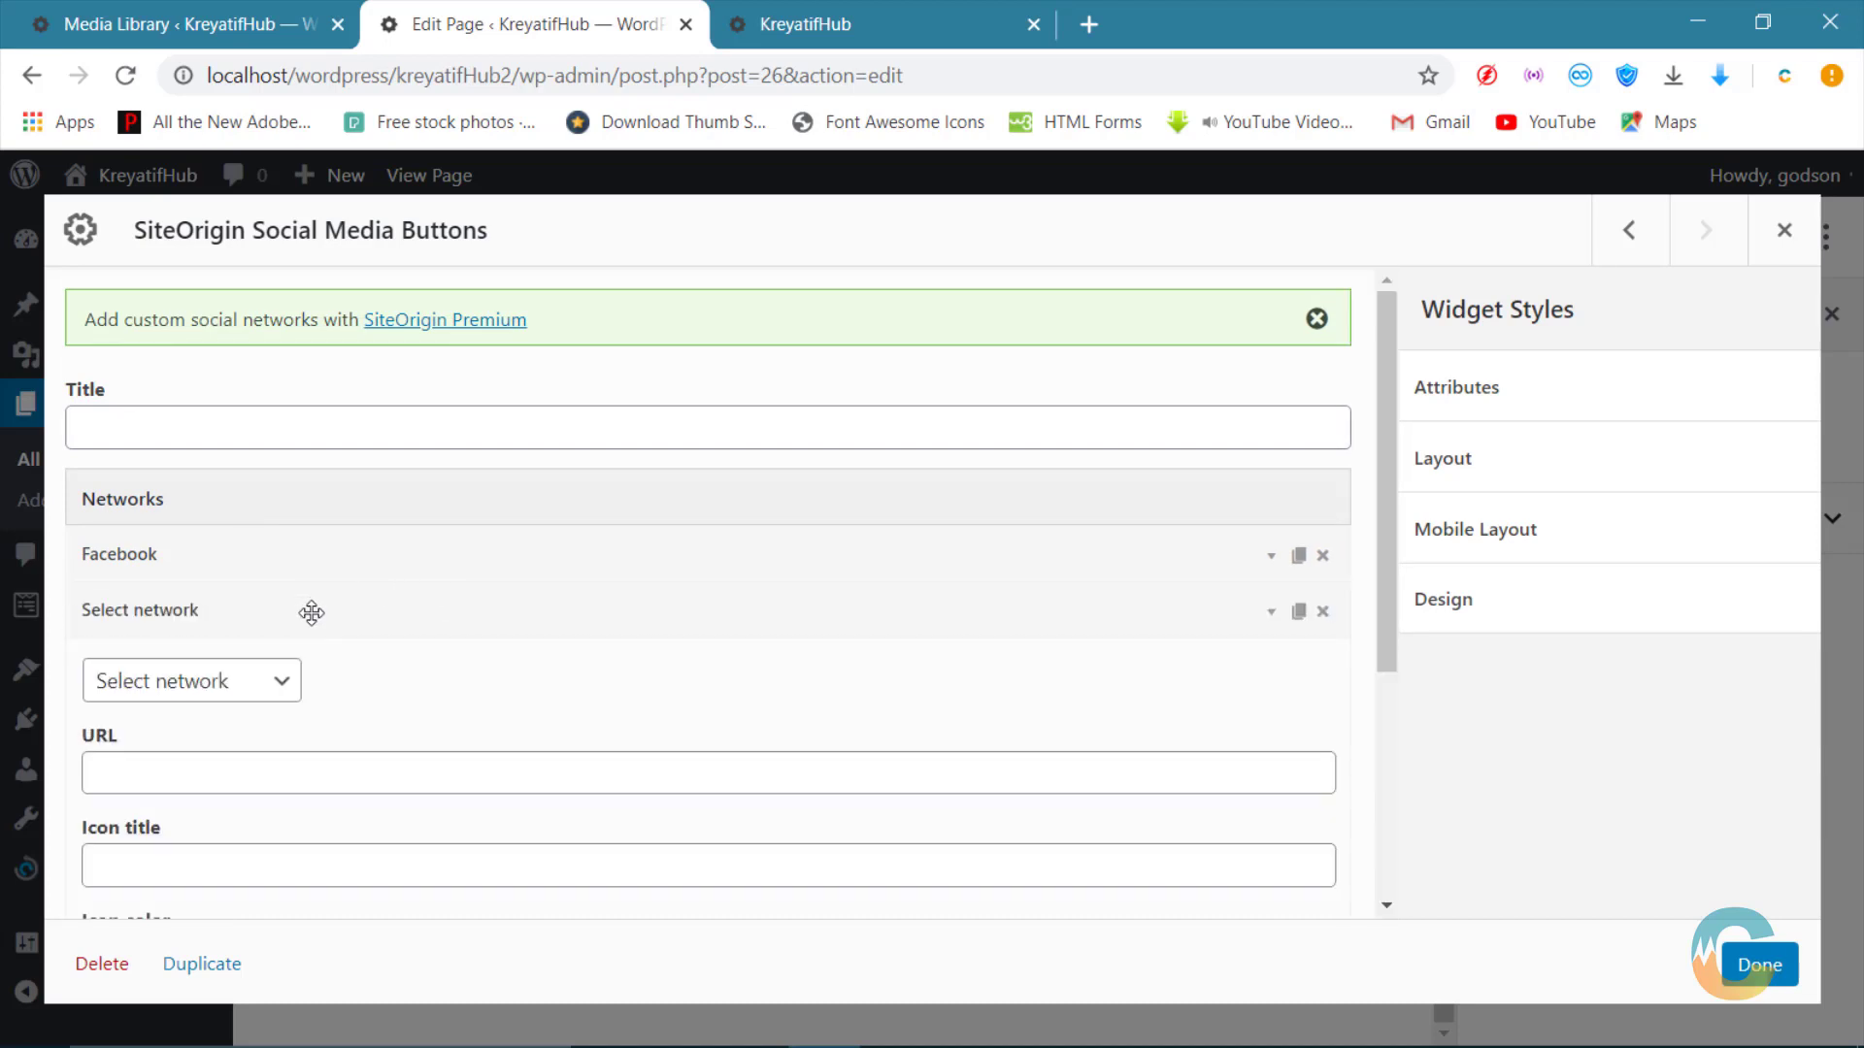
{"action": "left_click", "coordinate": [217, 689]}
{"action": "left_click", "coordinate": [143, 153]}
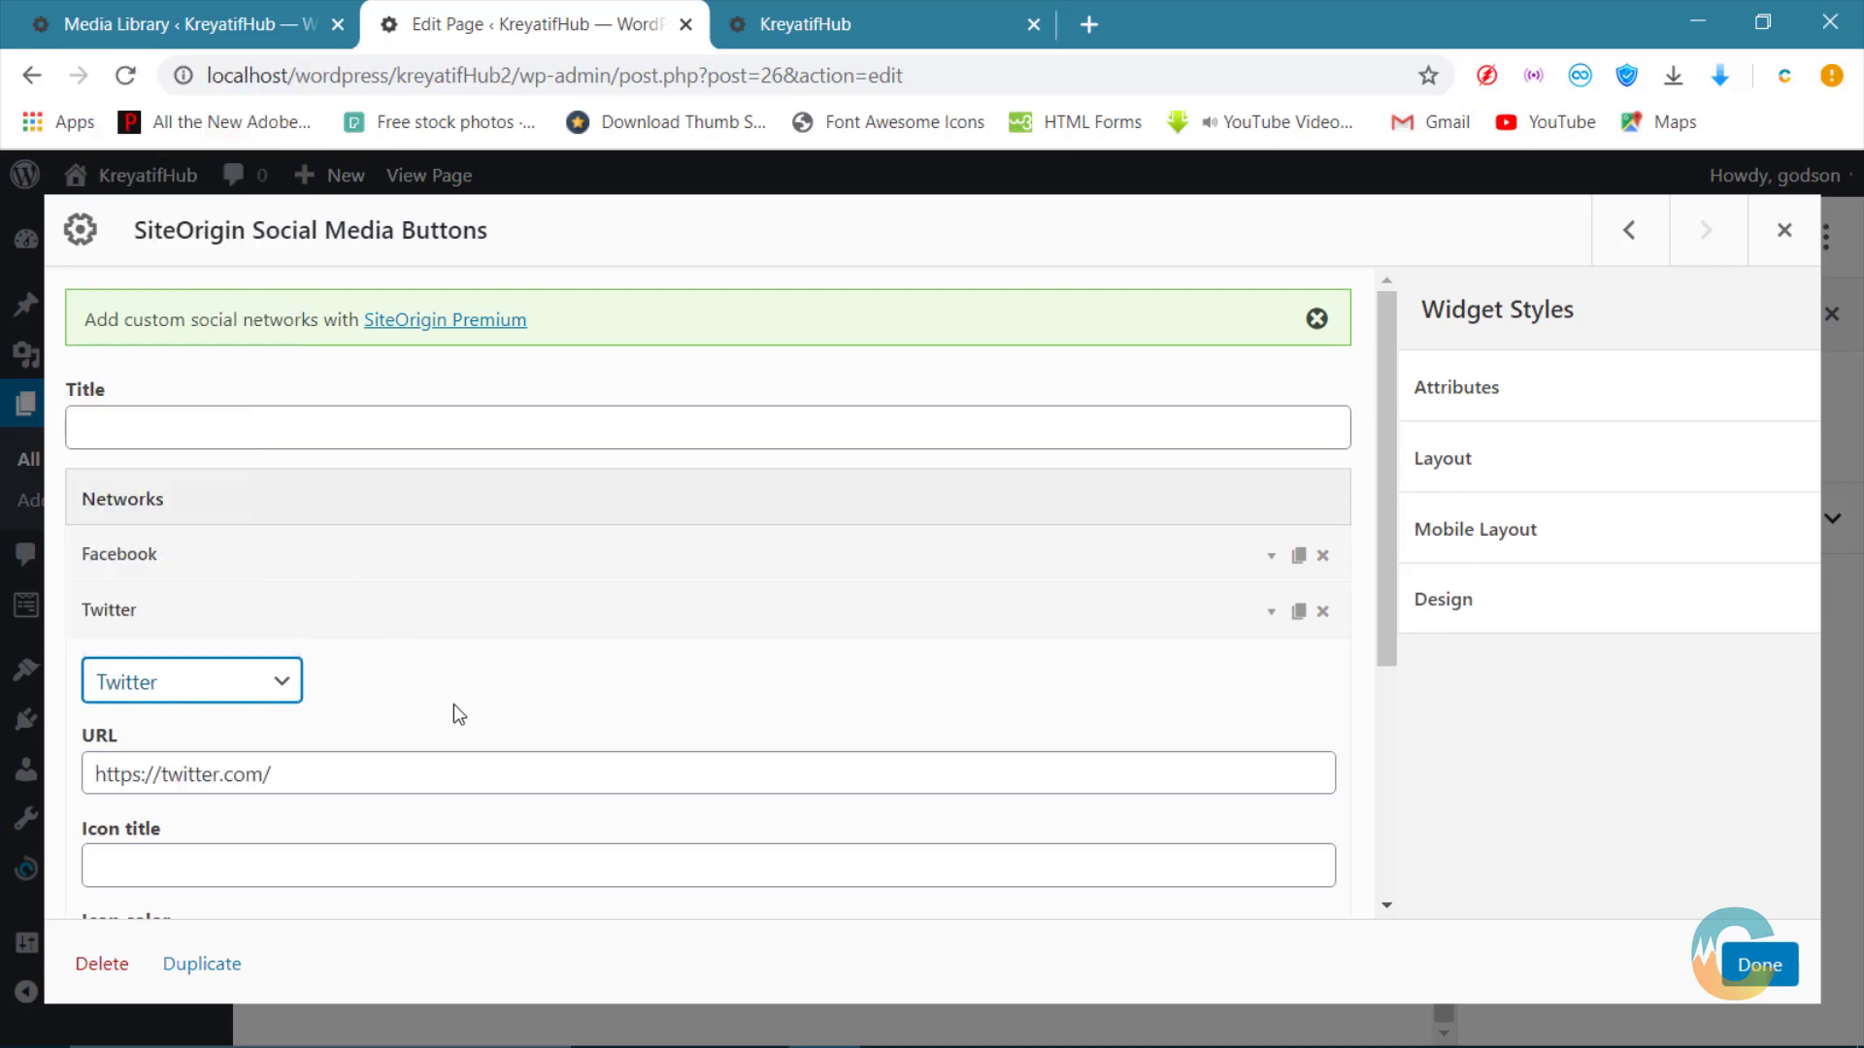
{"action": "scroll", "coordinate": [225, 501], "scroll_direction": "down", "scroll_amount": 4}
{"action": "left_click_drag", "start_coordinate": [122, 378], "coordinate": [475, 415]}
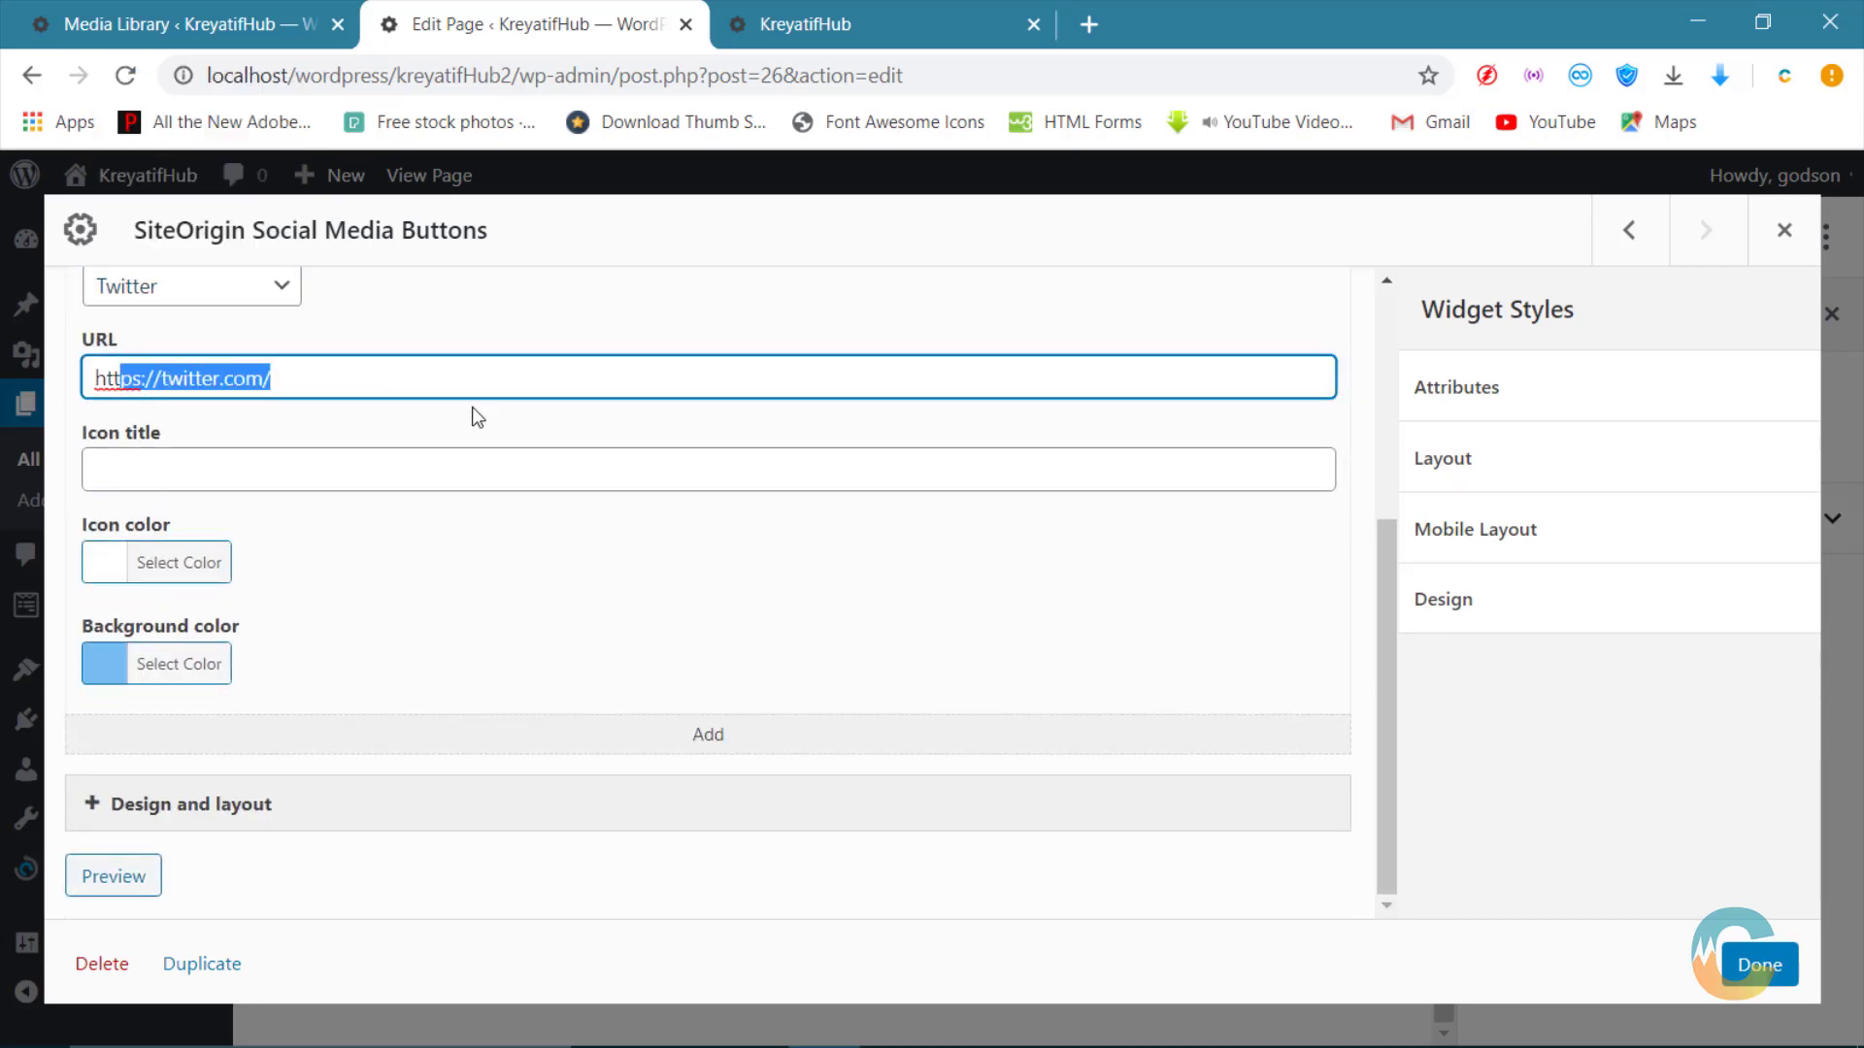
{"action": "left_click", "coordinate": [401, 386]}
{"action": "scroll", "coordinate": [442, 483], "scroll_direction": "up", "scroll_amount": 3}
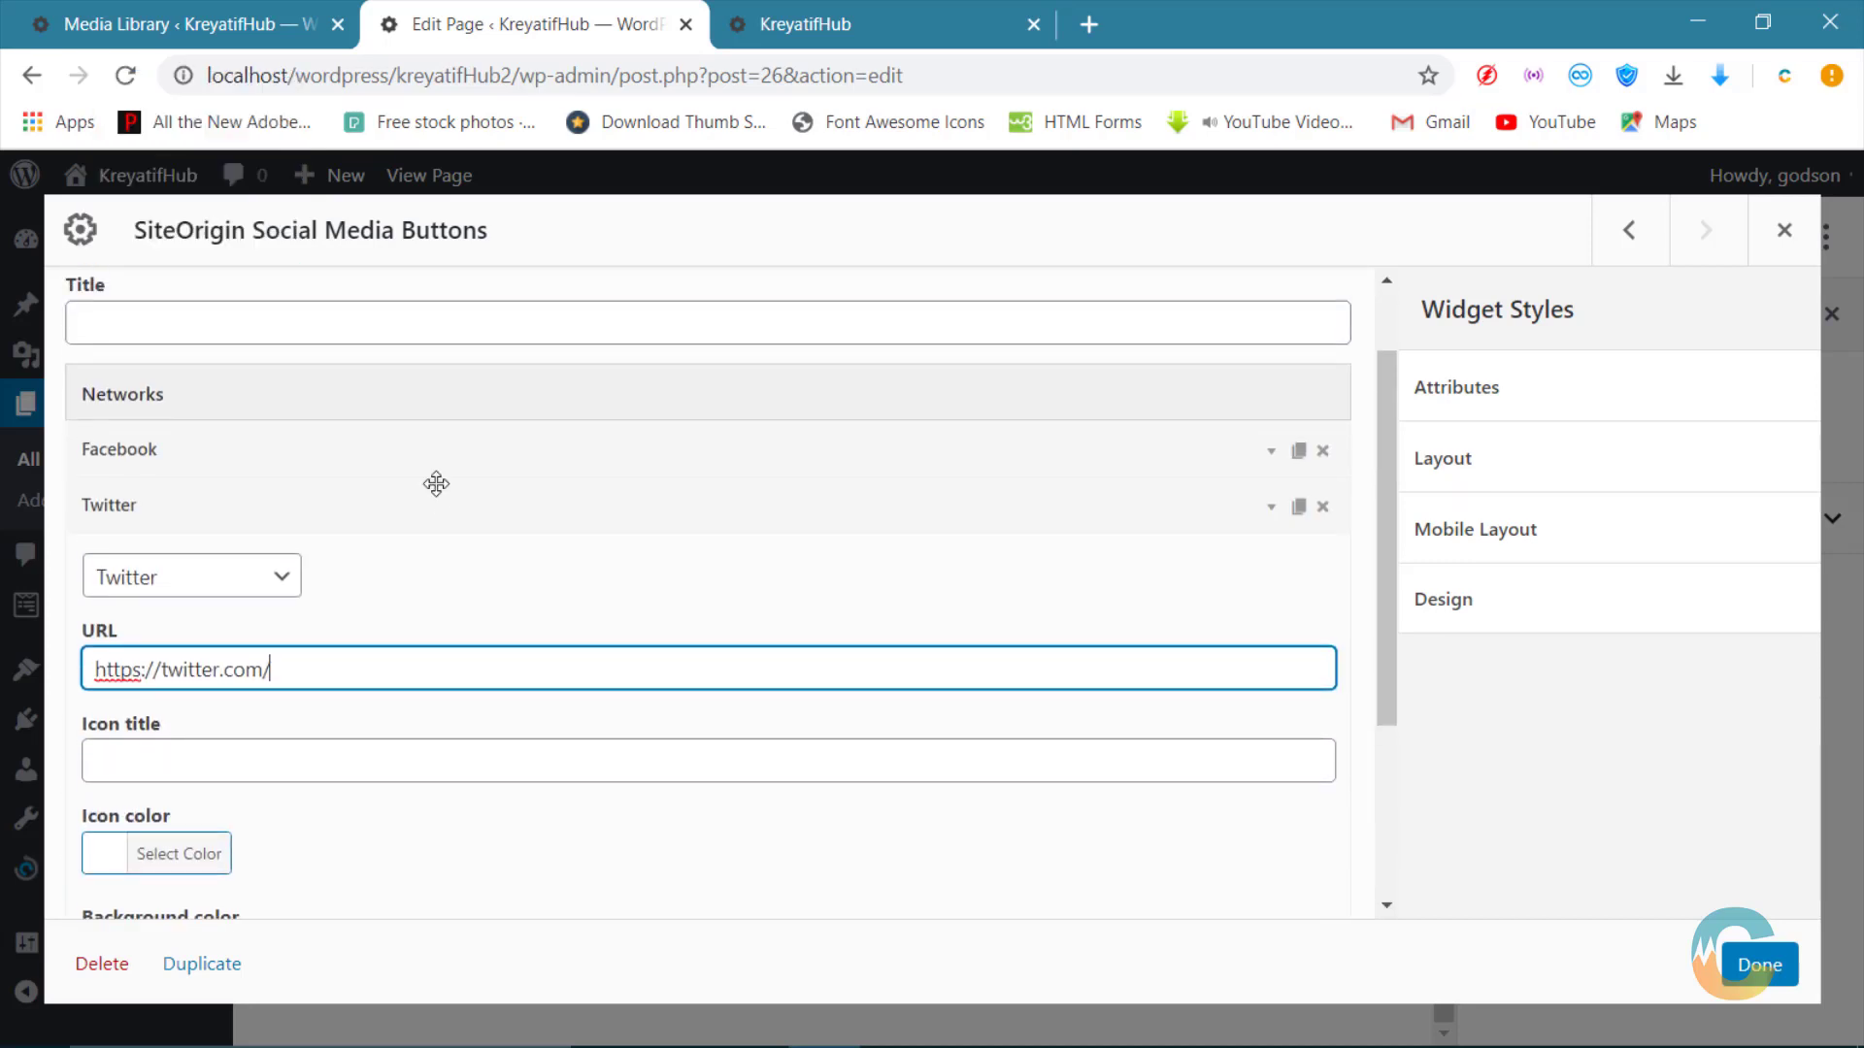
{"action": "left_click", "coordinate": [258, 503]}
{"action": "left_click", "coordinate": [418, 664]}
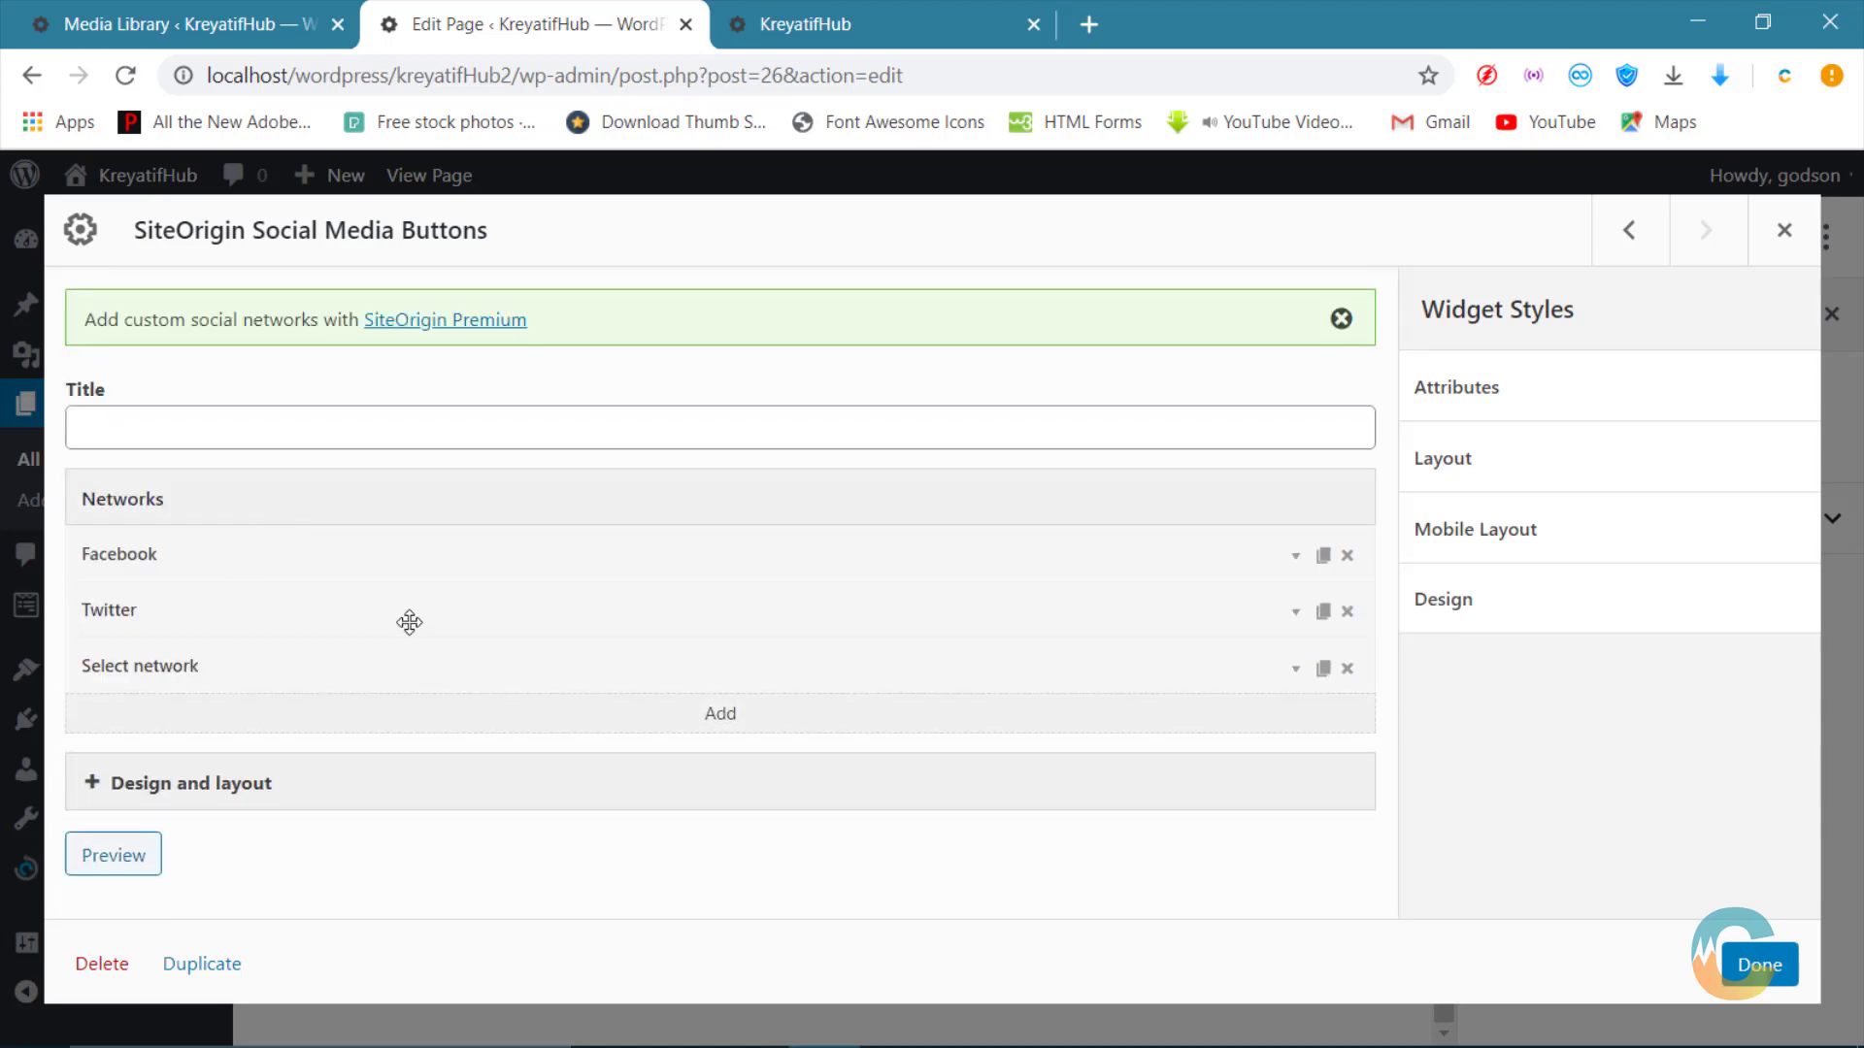
{"action": "left_click", "coordinate": [257, 664]}
{"action": "scroll", "coordinate": [254, 679], "scroll_direction": "down", "scroll_amount": 3}
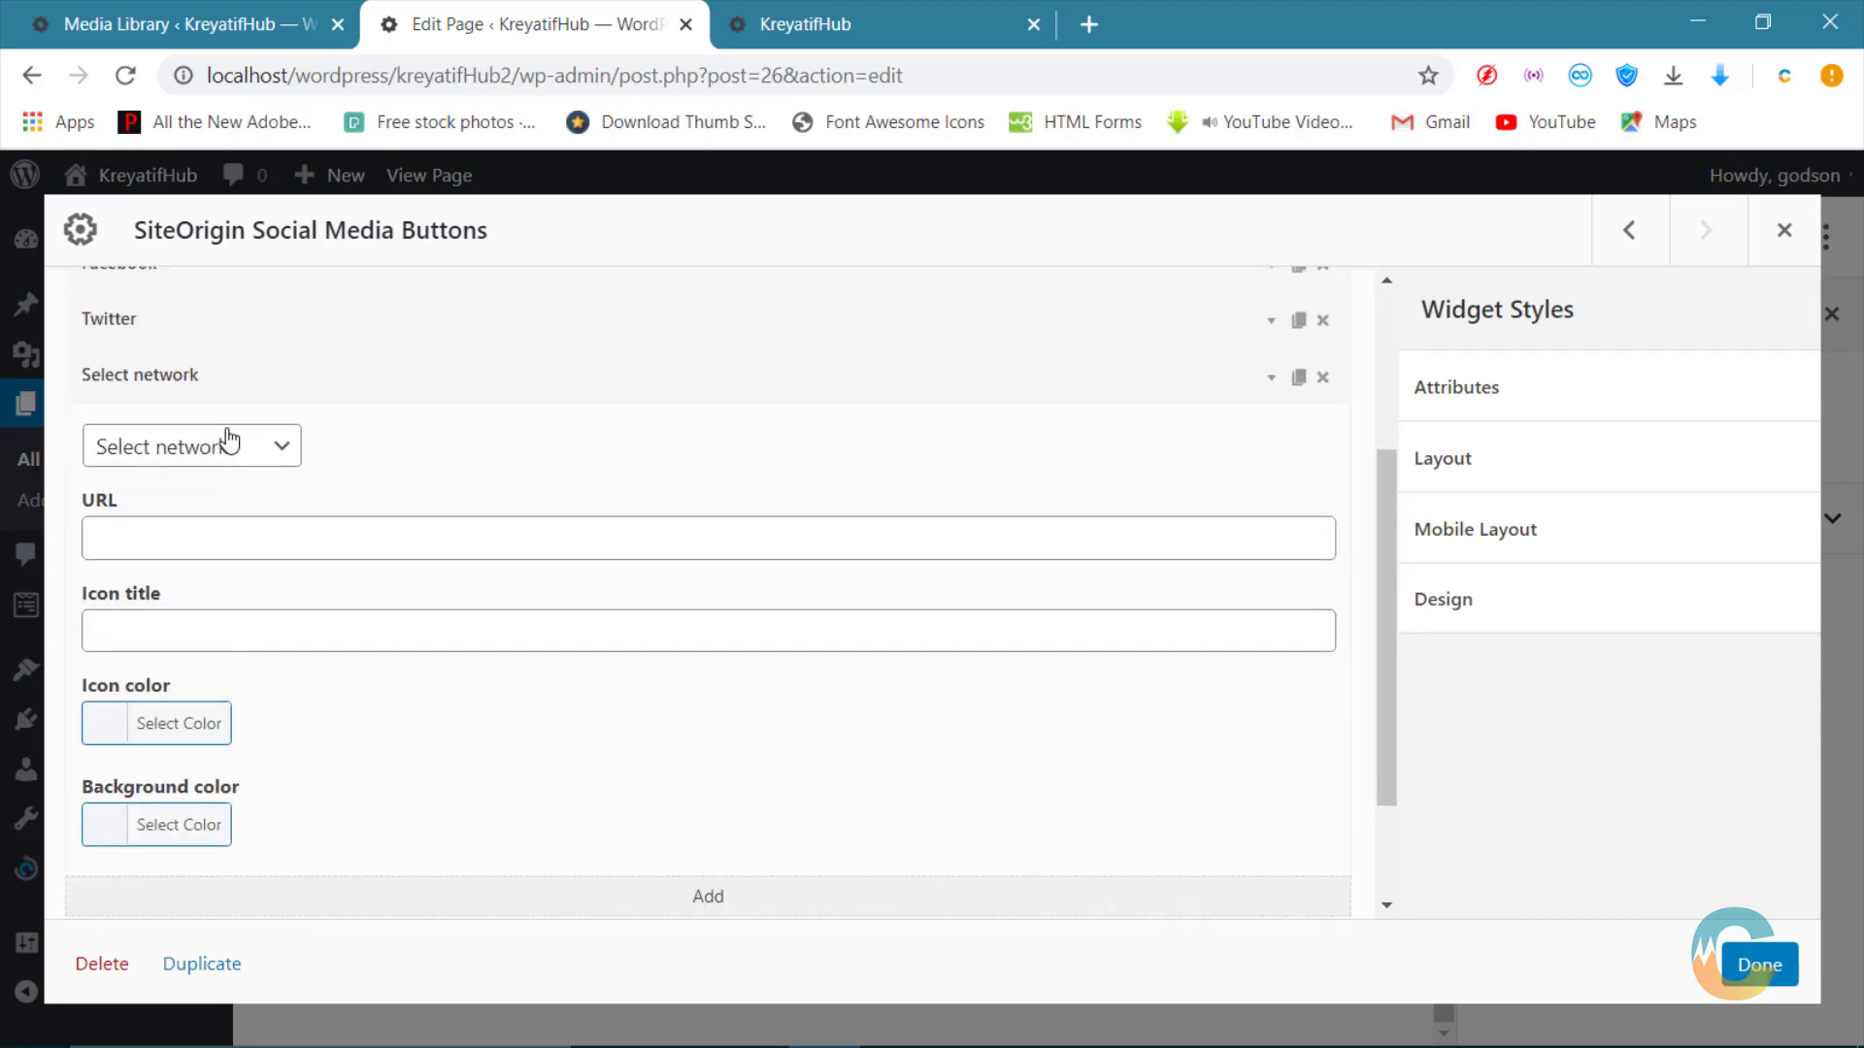
{"action": "left_click", "coordinate": [229, 439]}
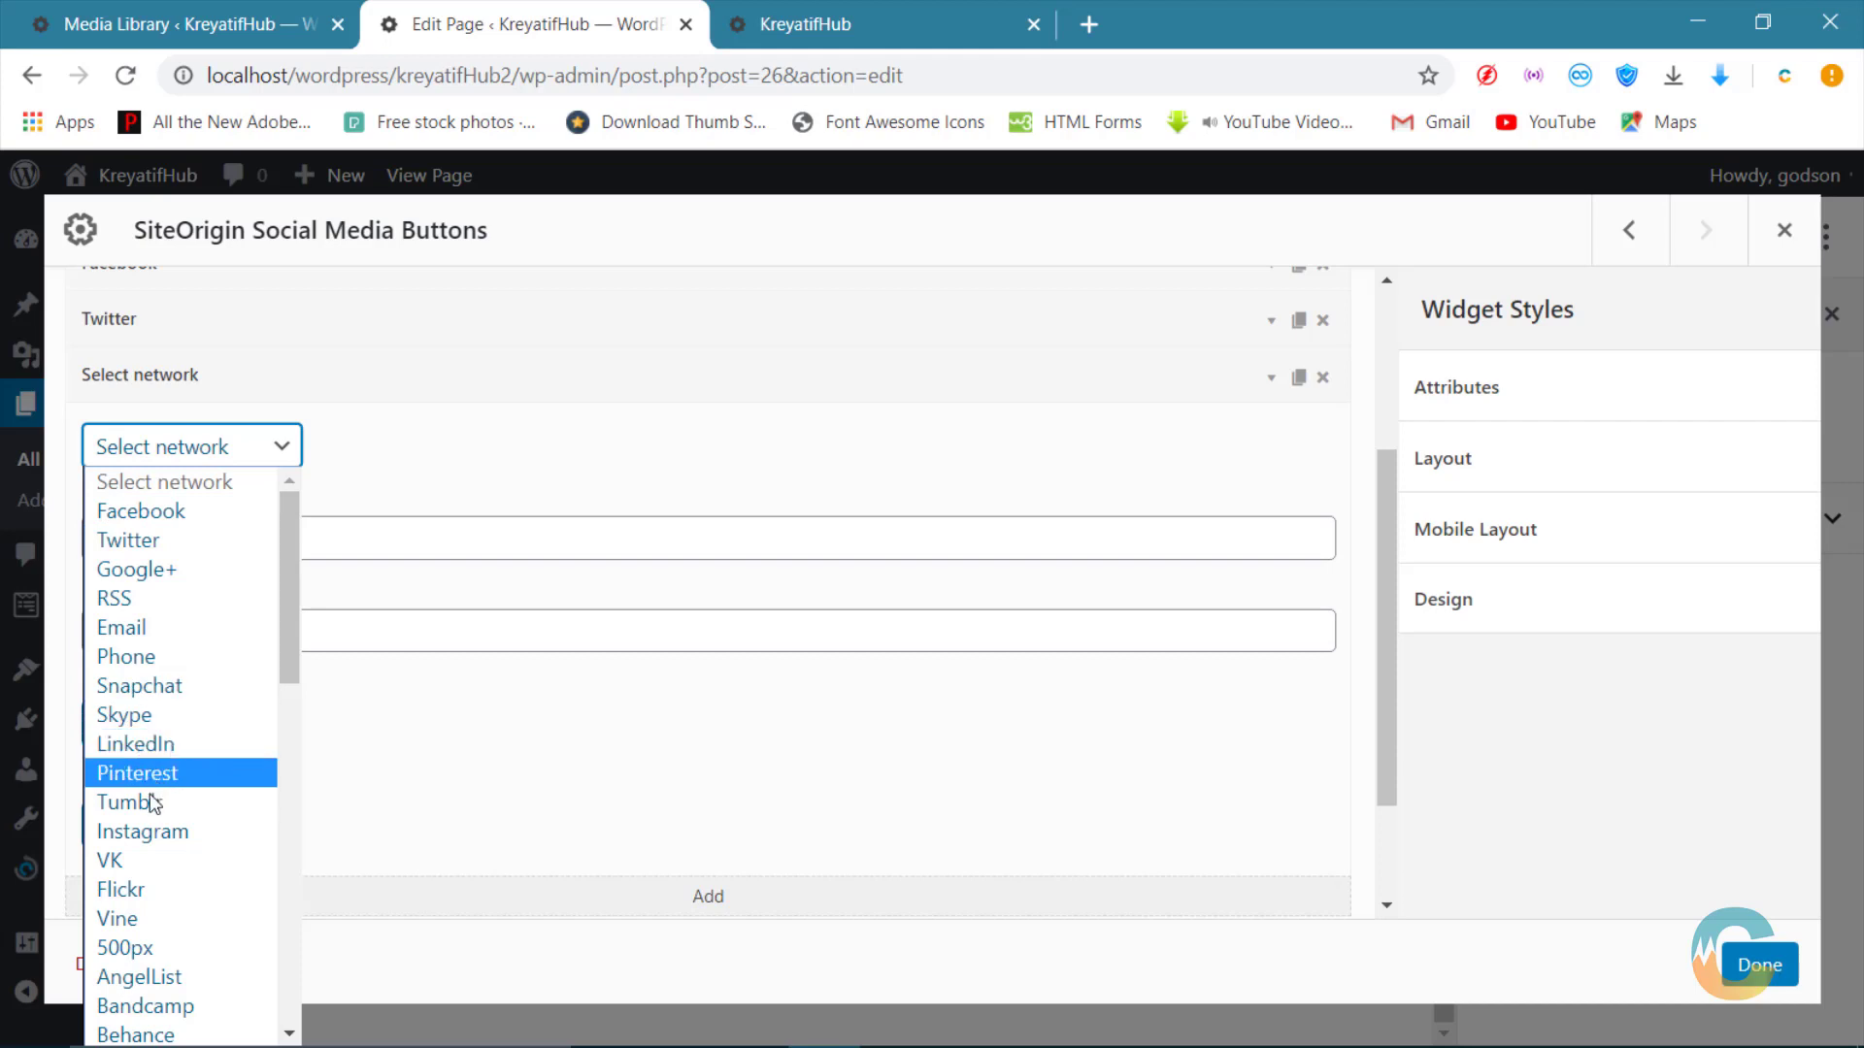
{"action": "left_click", "coordinate": [142, 832]}
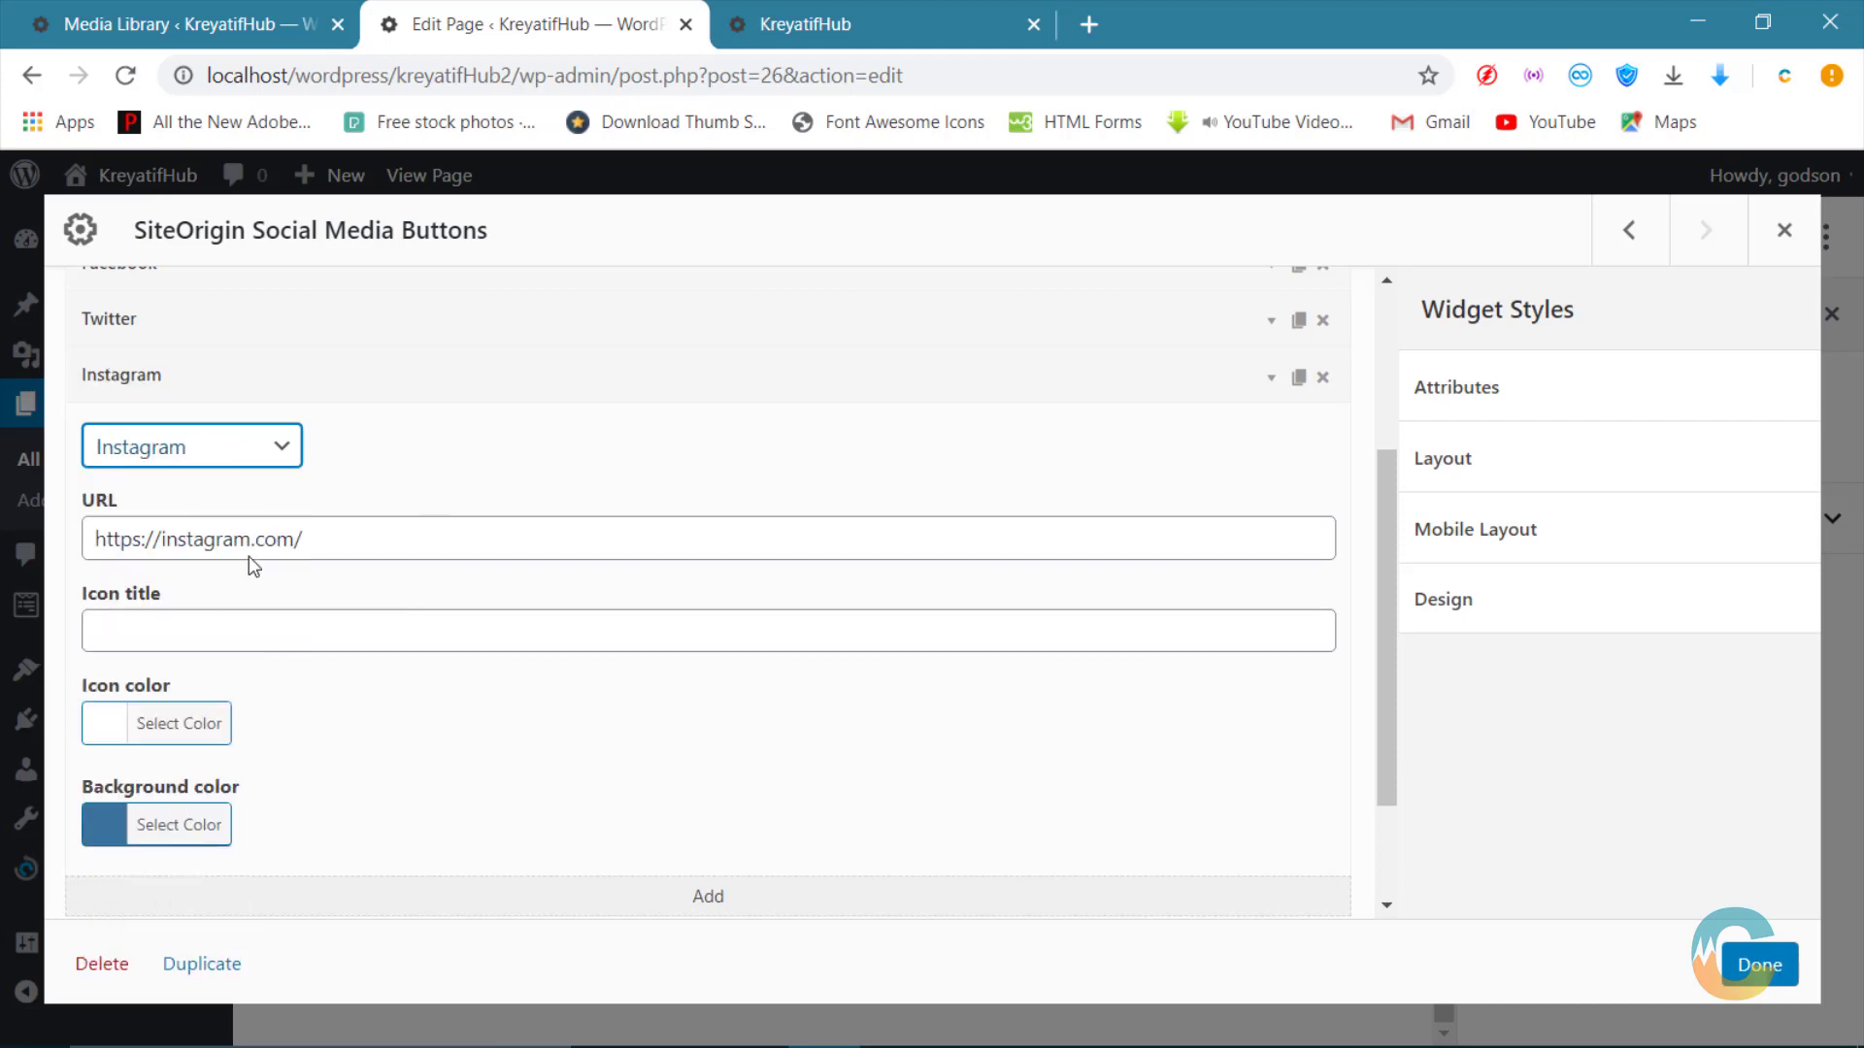
{"action": "double_click", "coordinate": [201, 539]}
{"action": "left_click", "coordinate": [381, 726]}
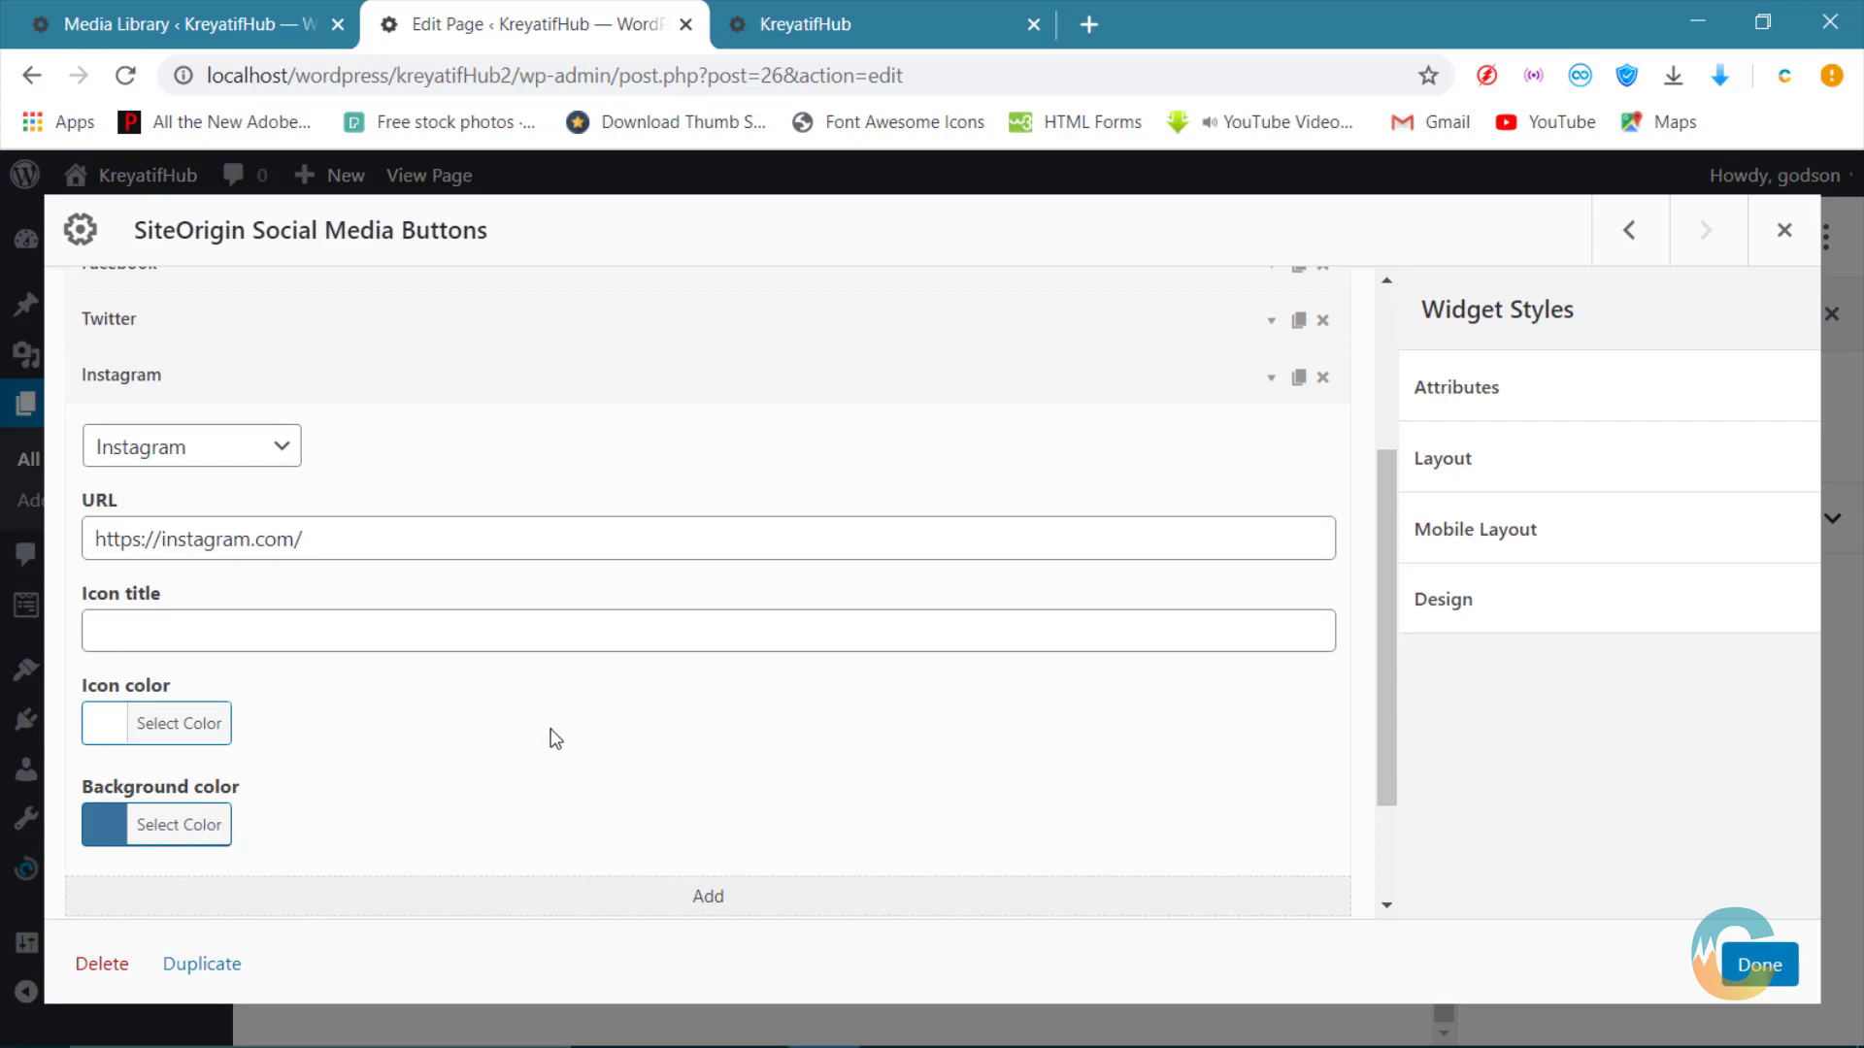
Step: Set the Instagram button's background color to pink #ce5080 and collapse its entry
{"action": "scroll", "coordinate": [555, 740], "scroll_direction": "down", "scroll_amount": 2}
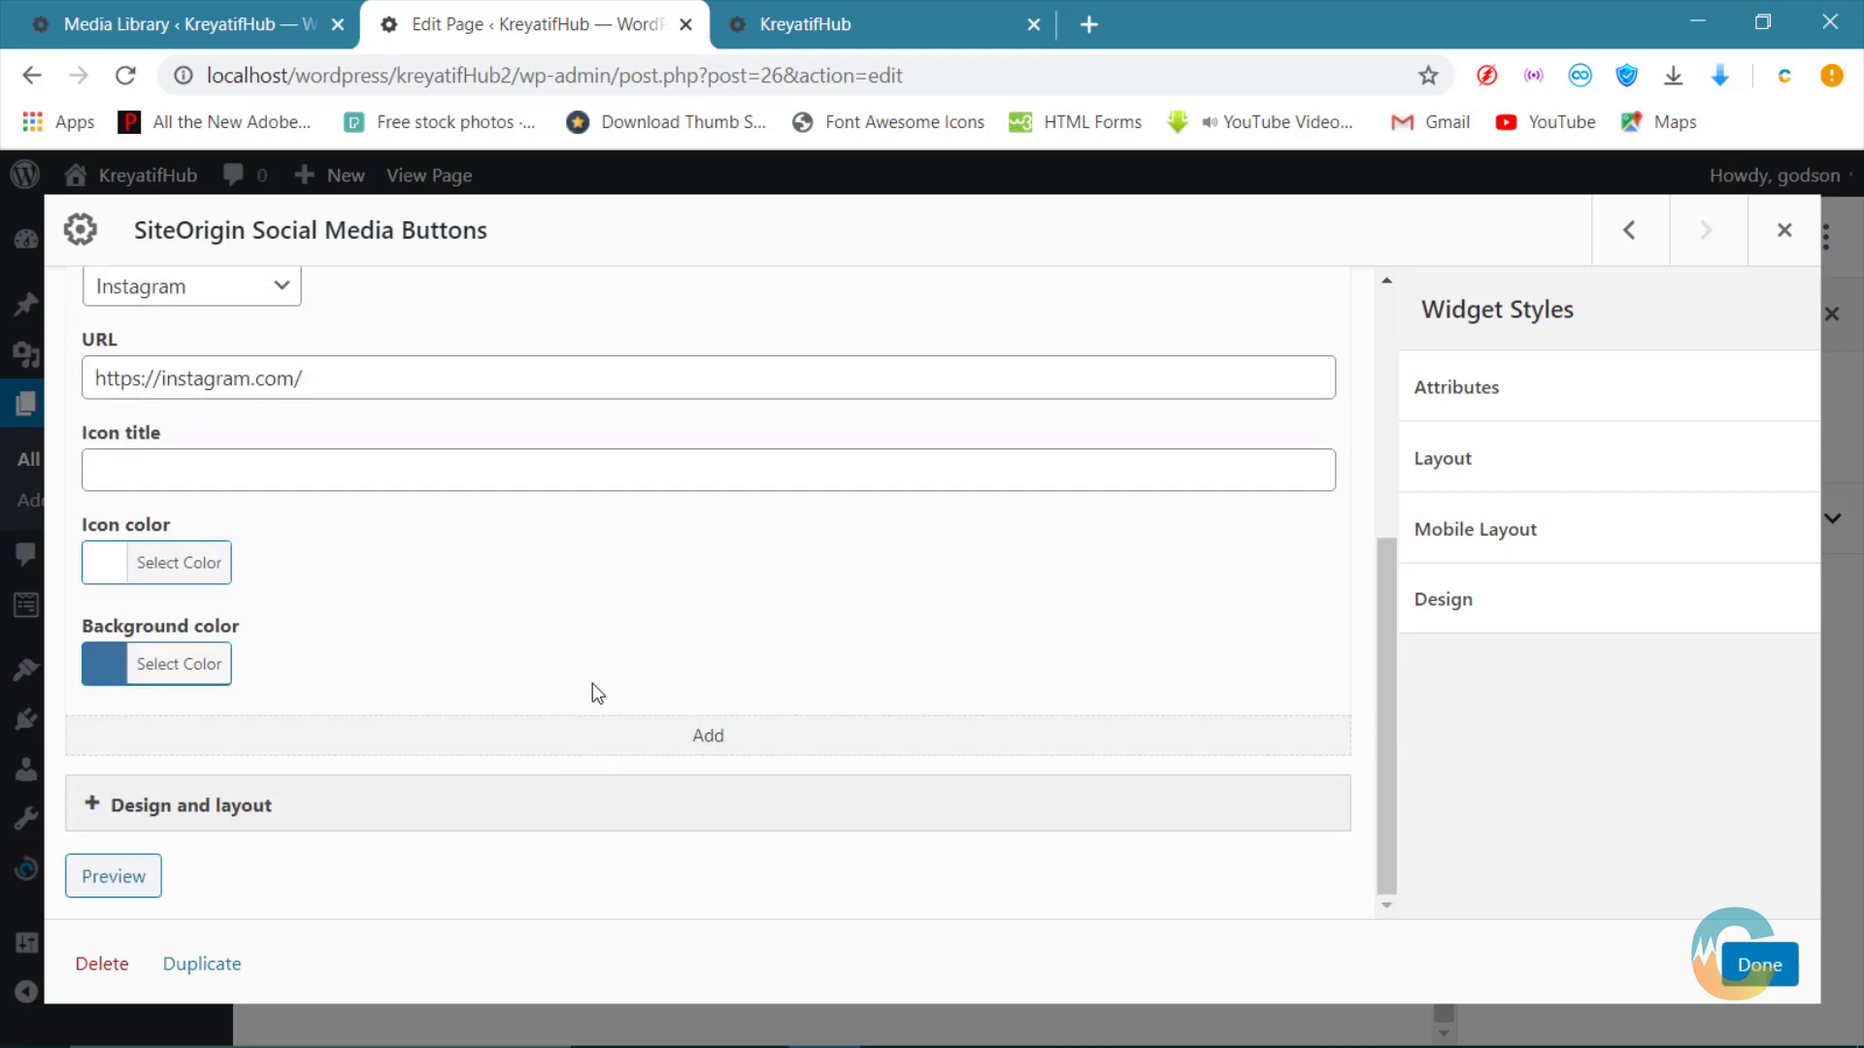
{"action": "left_click", "coordinate": [152, 663]}
{"action": "scroll", "coordinate": [407, 675], "scroll_direction": "down", "scroll_amount": 4}
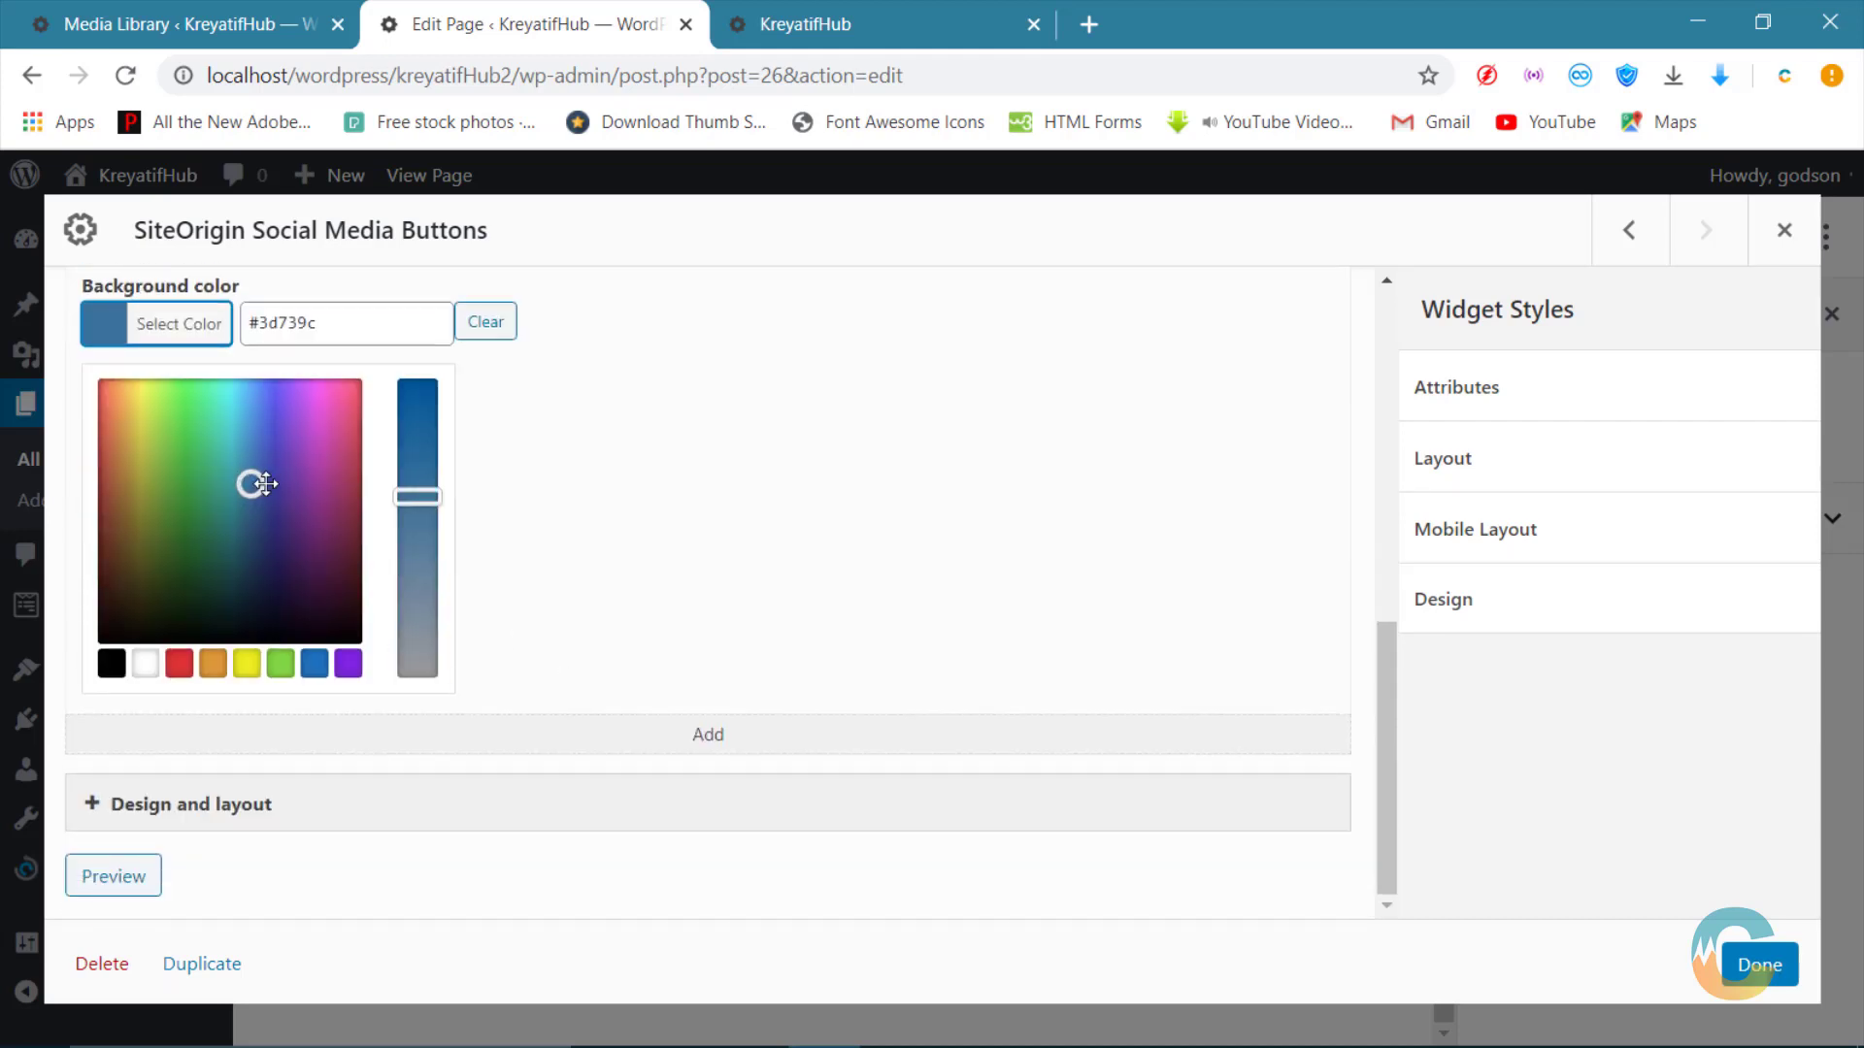
{"action": "mouse_move", "coordinate": [255, 482]}
{"action": "left_mouse_down"}
{"action": "mouse_move", "coordinate": [349, 433]}
{"action": "mouse_move", "coordinate": [328, 442]}
{"action": "mouse_move", "coordinate": [332, 415]}
{"action": "mouse_move", "coordinate": [345, 432]}
{"action": "left_mouse_up"}
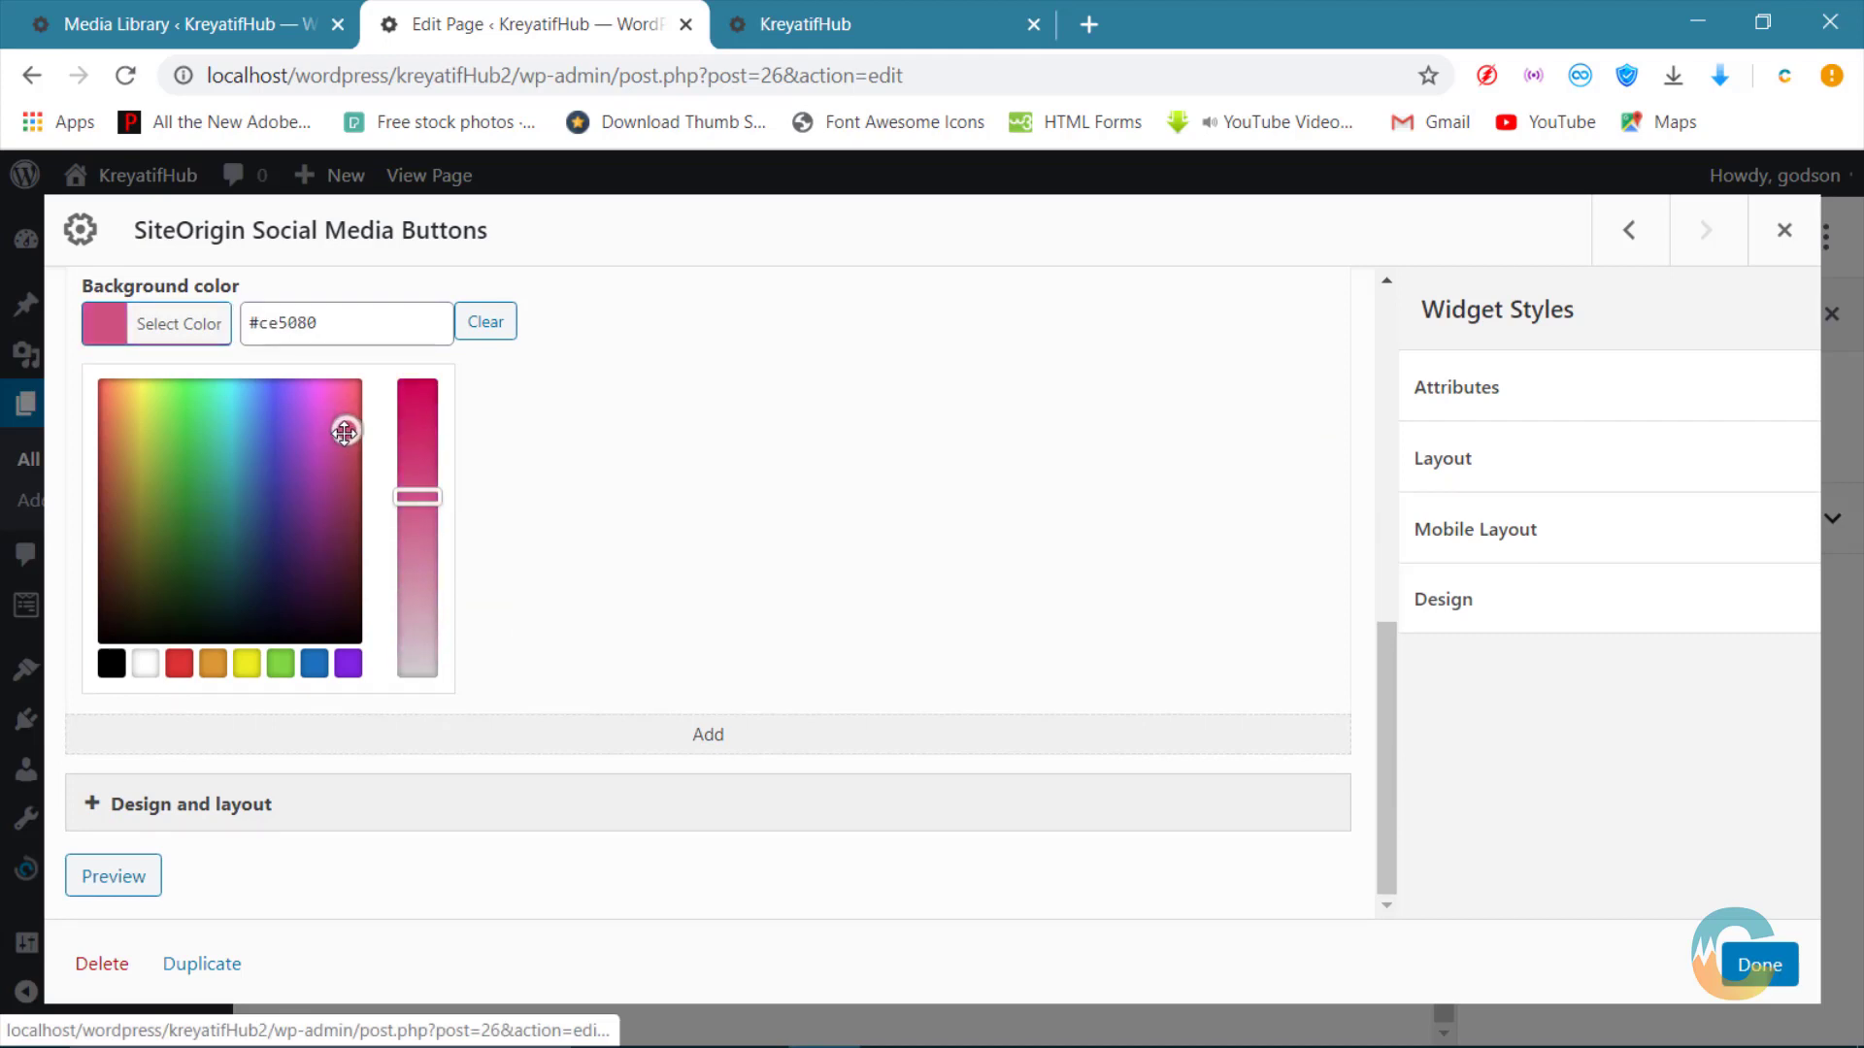
{"action": "left_click", "coordinate": [624, 401]}
{"action": "scroll", "coordinate": [483, 599], "scroll_direction": "up", "scroll_amount": 2}
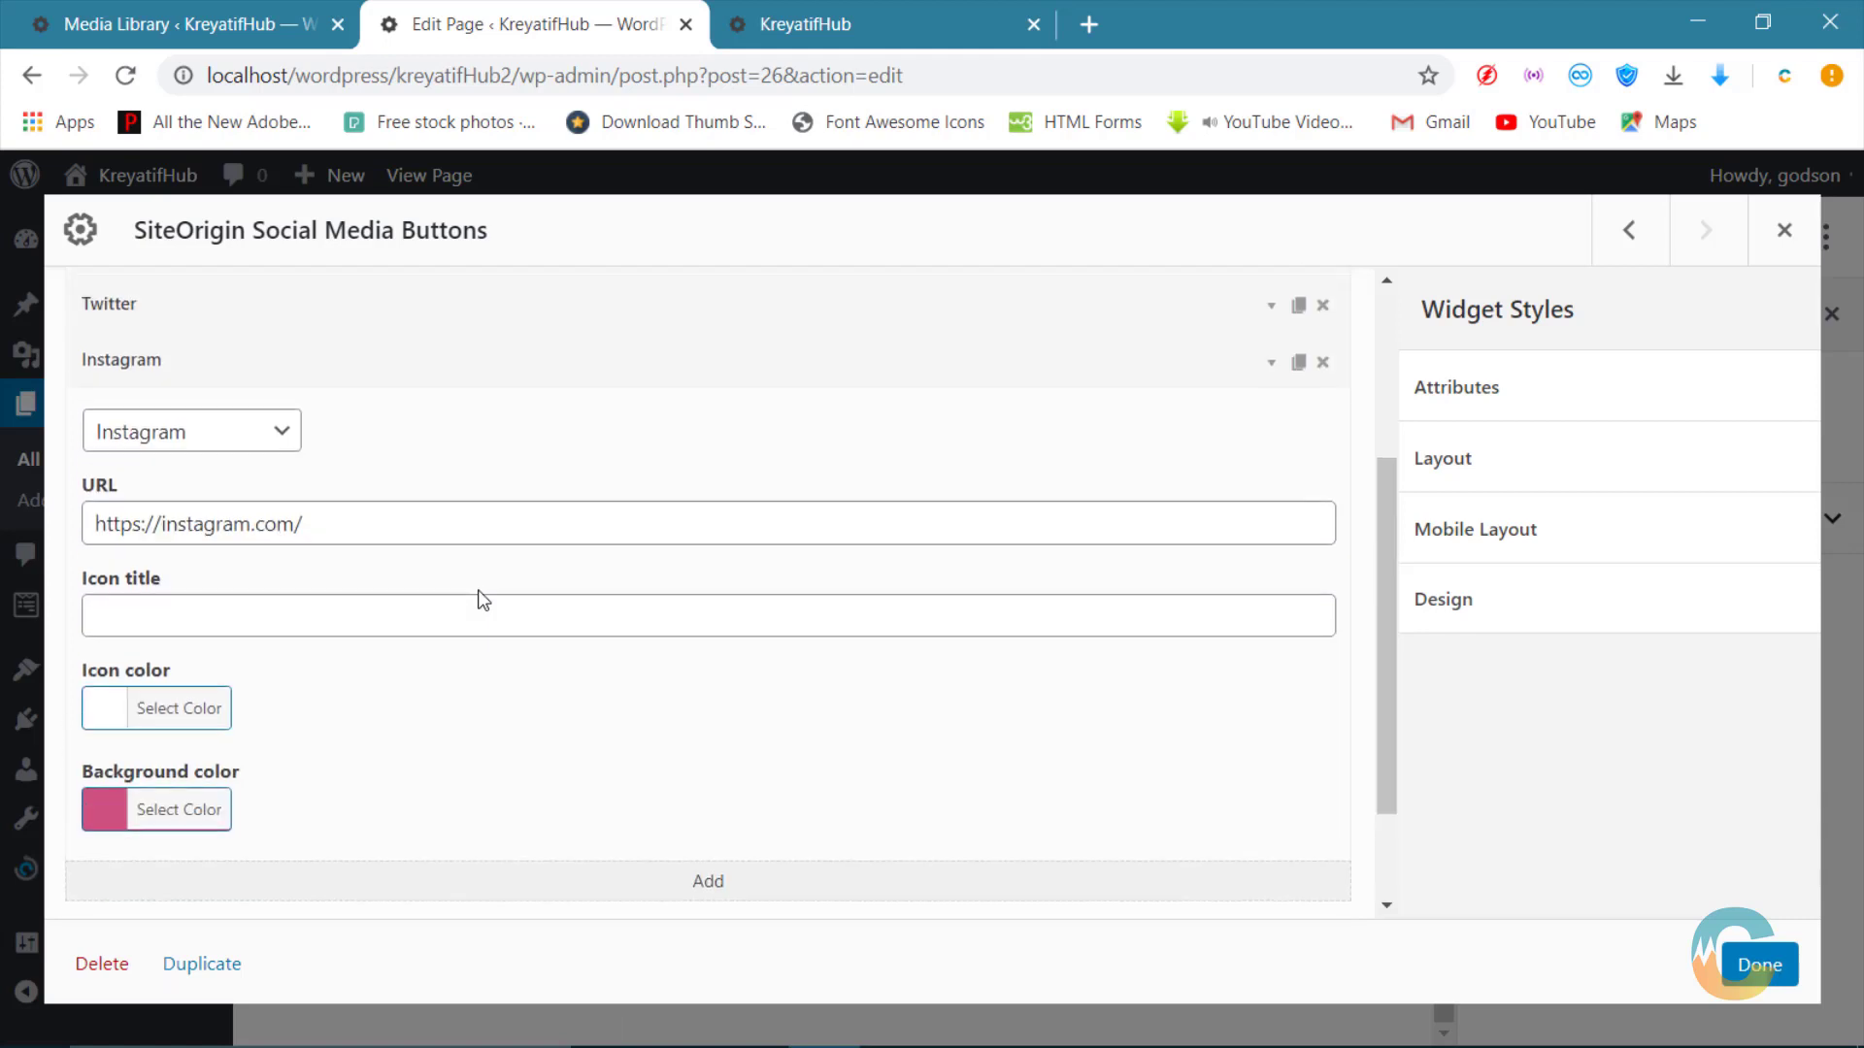
{"action": "left_click", "coordinate": [312, 368]}
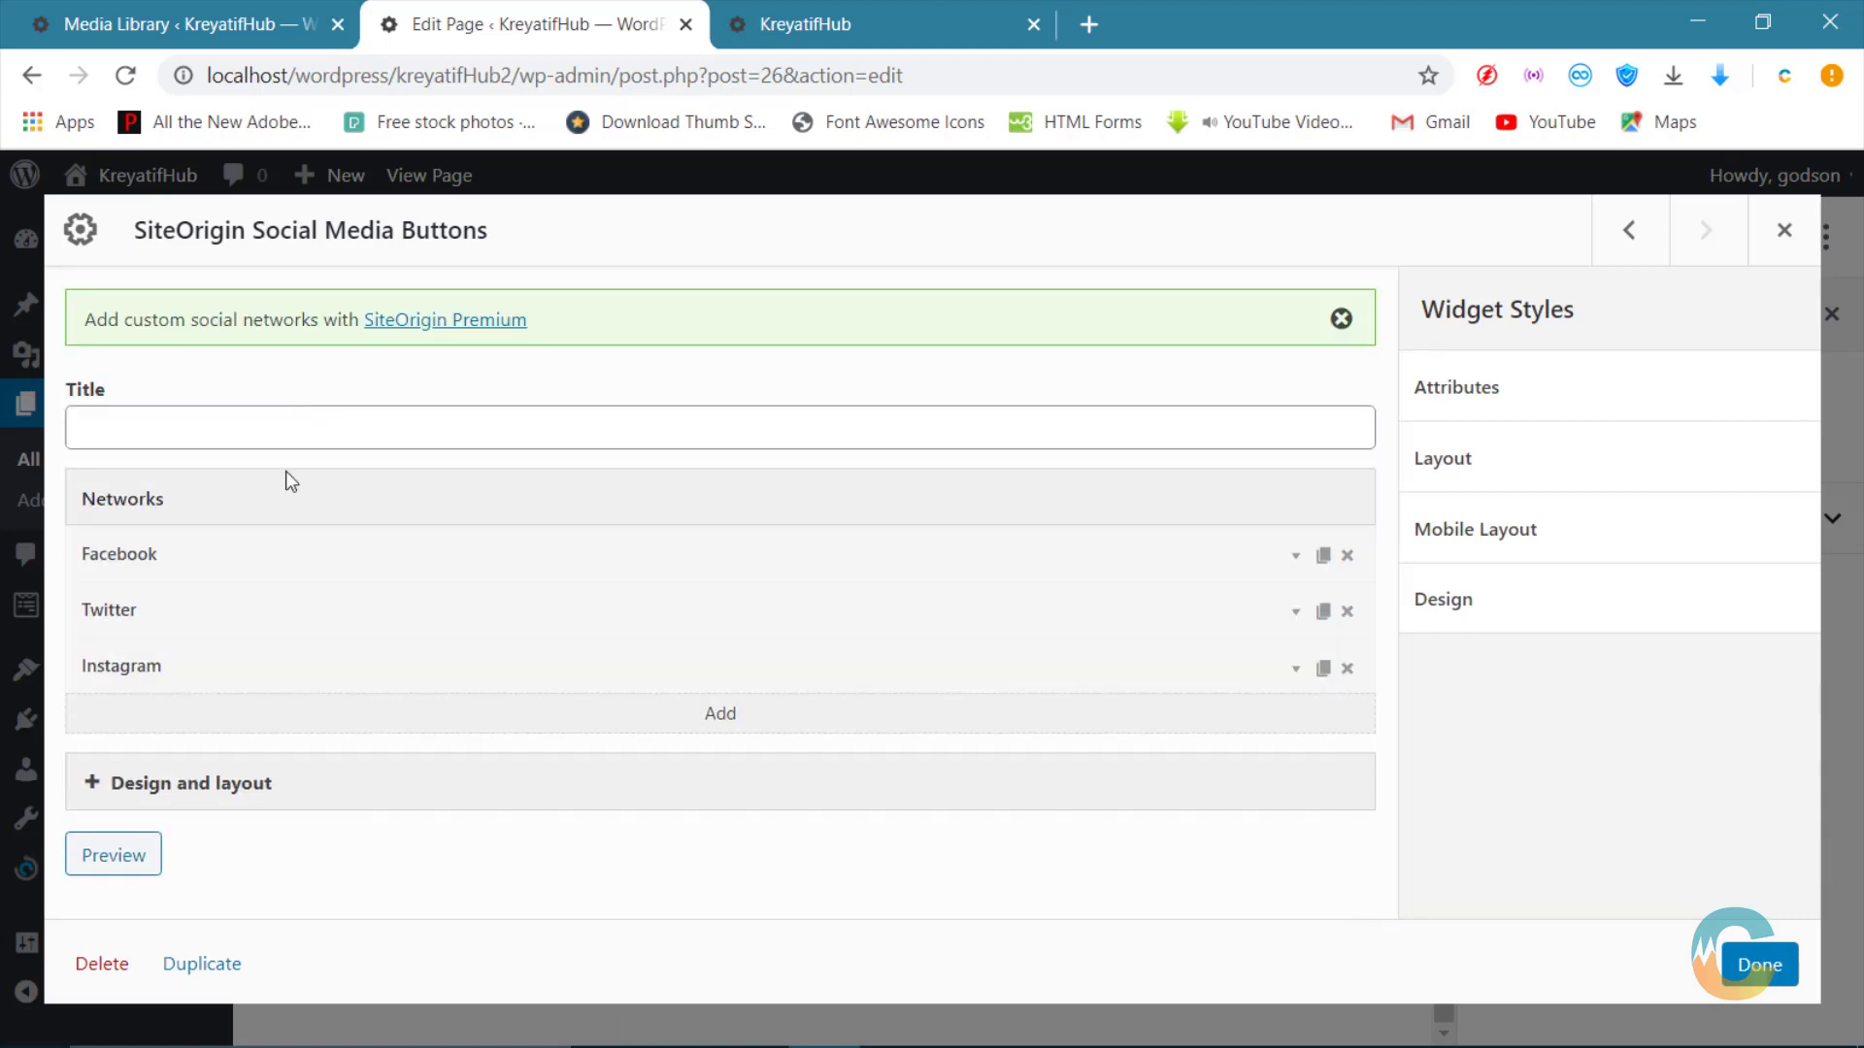
Step: Add LinkedIn as the fourth network with its default URL, and collapse its entry
{"action": "left_click", "coordinate": [321, 723]}
{"action": "left_click", "coordinate": [262, 695]}
{"action": "scroll", "coordinate": [272, 583], "scroll_direction": "down", "scroll_amount": 5}
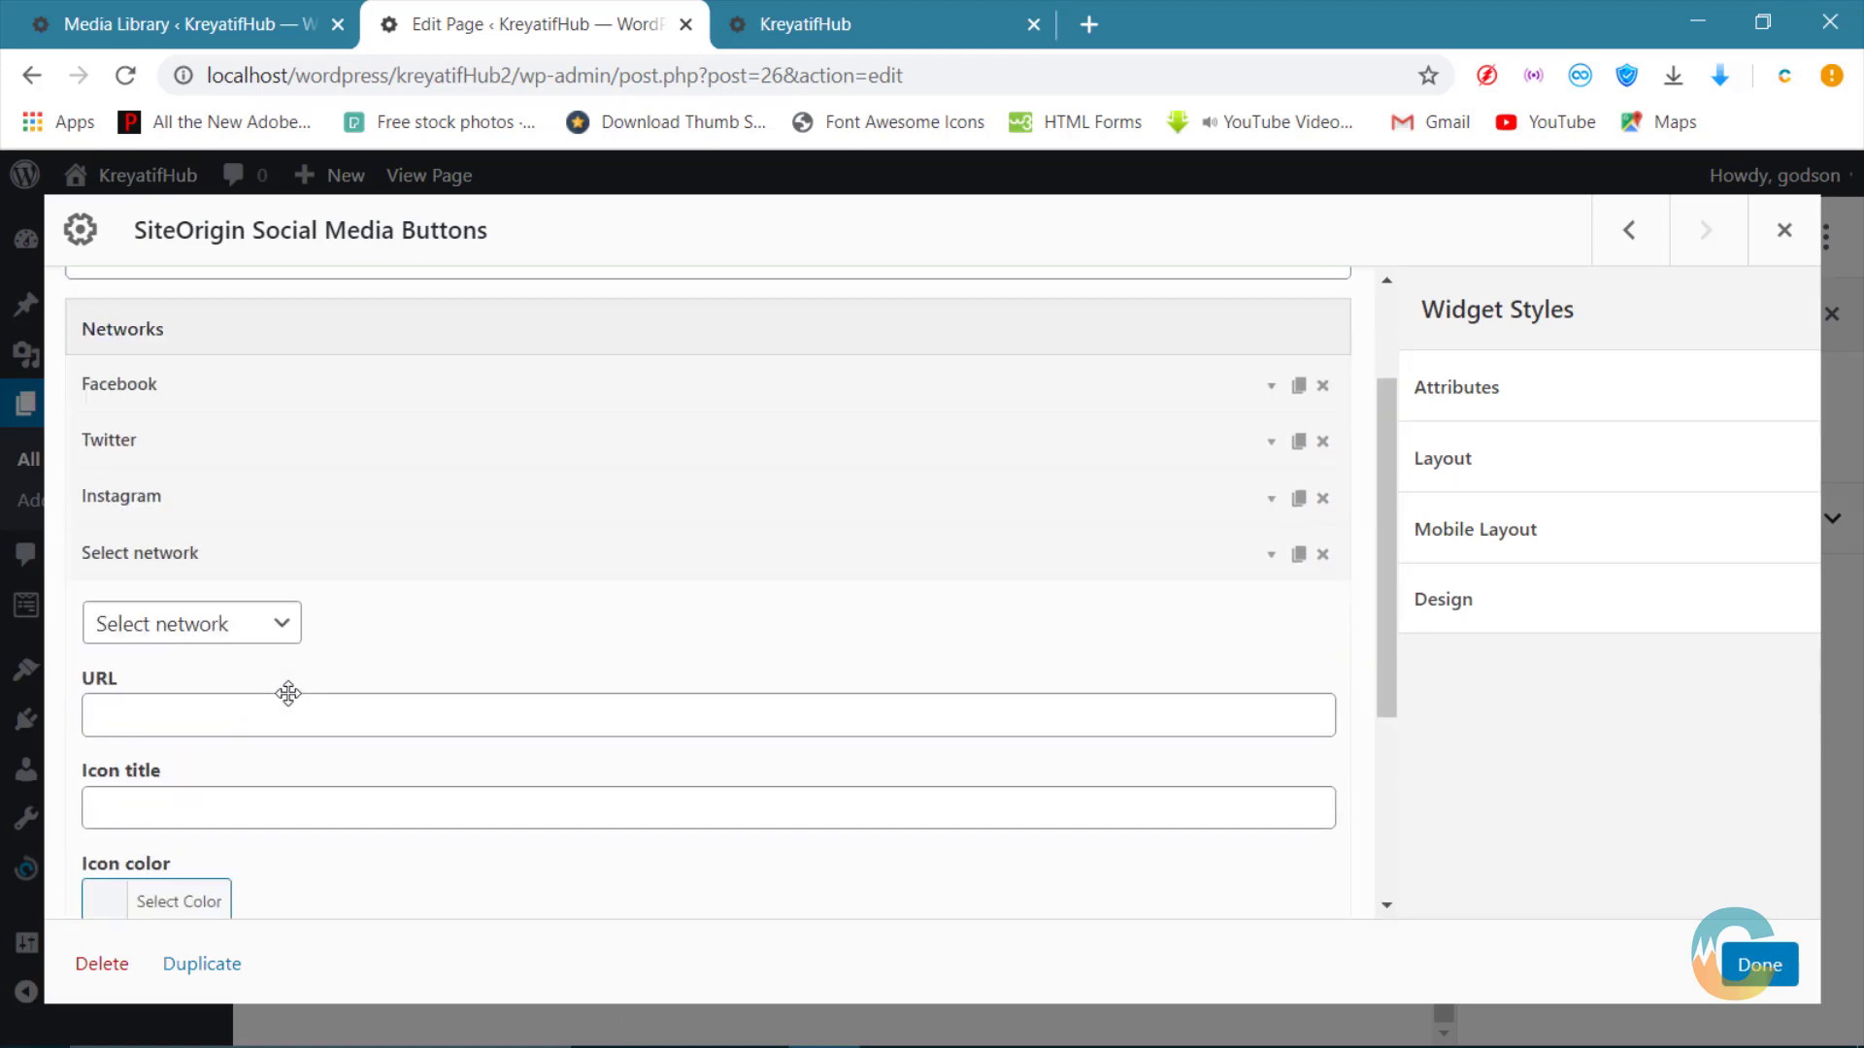
{"action": "left_click", "coordinate": [213, 328]}
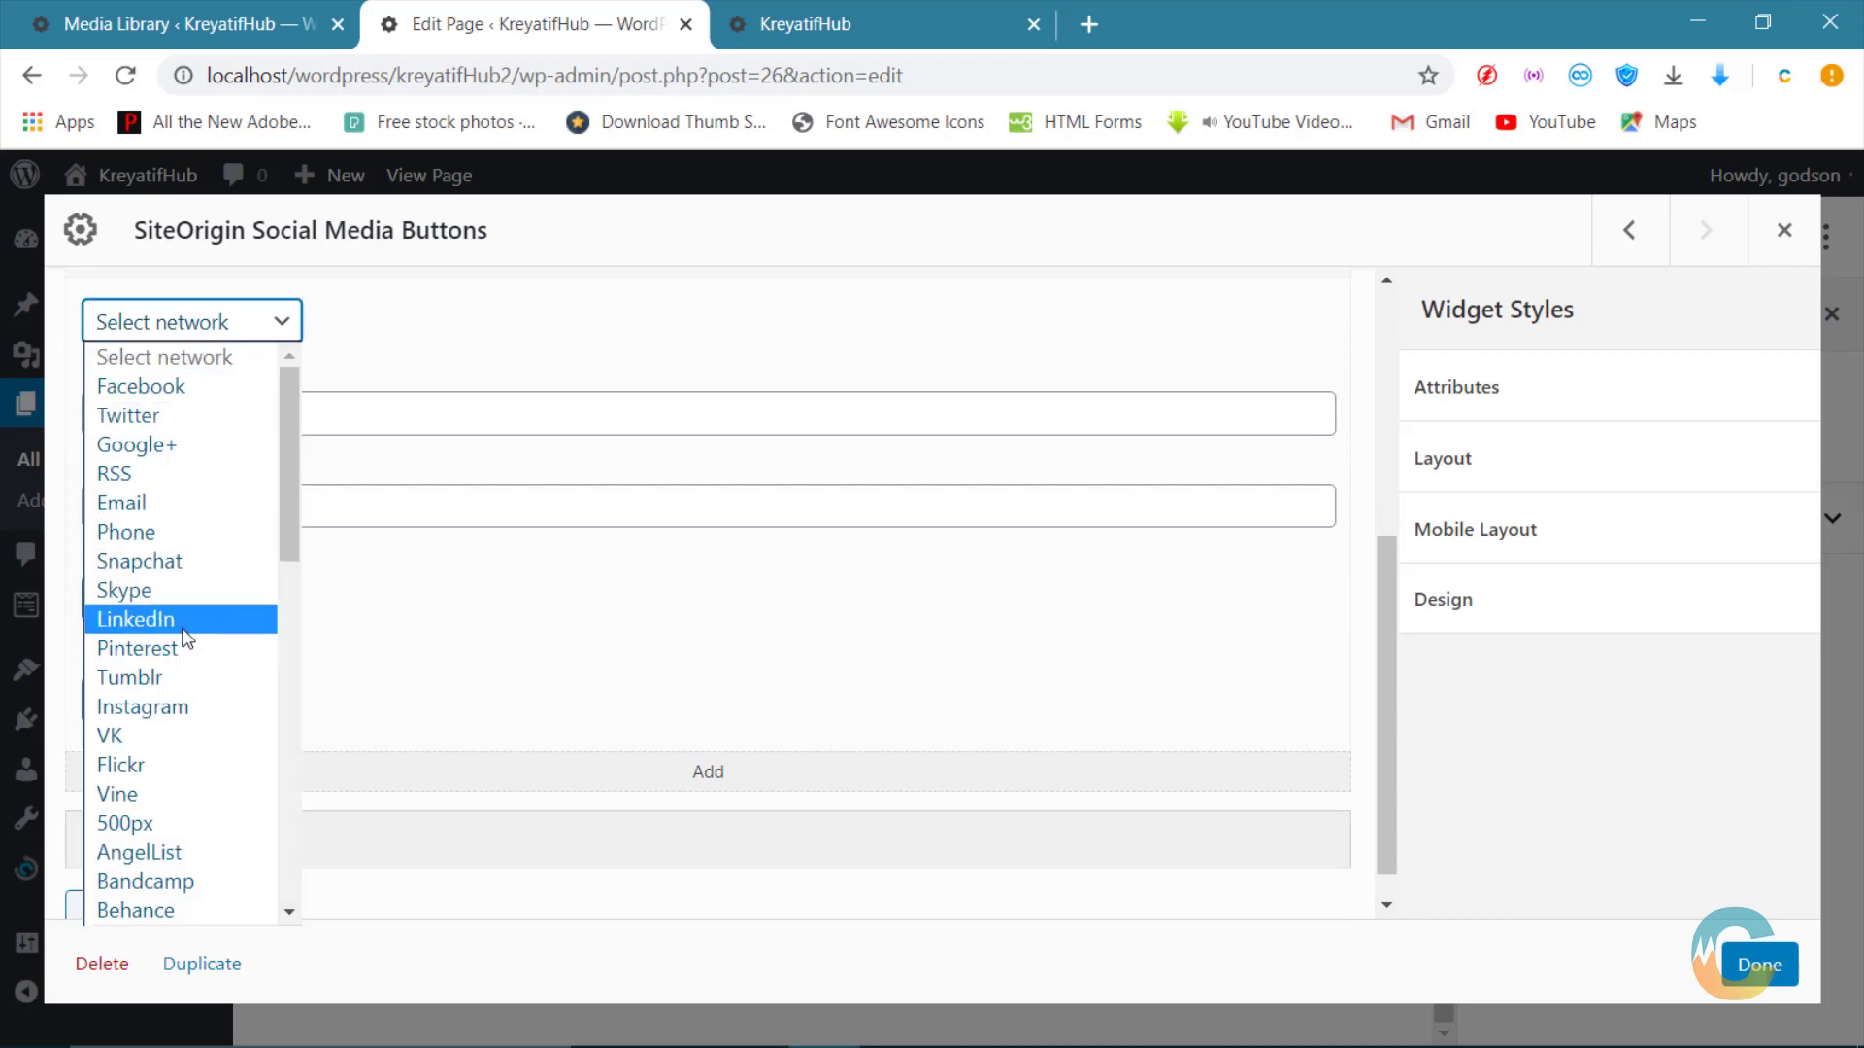
{"action": "left_click", "coordinate": [189, 617]}
{"action": "scroll", "coordinate": [714, 574], "scroll_direction": "up", "scroll_amount": 5}
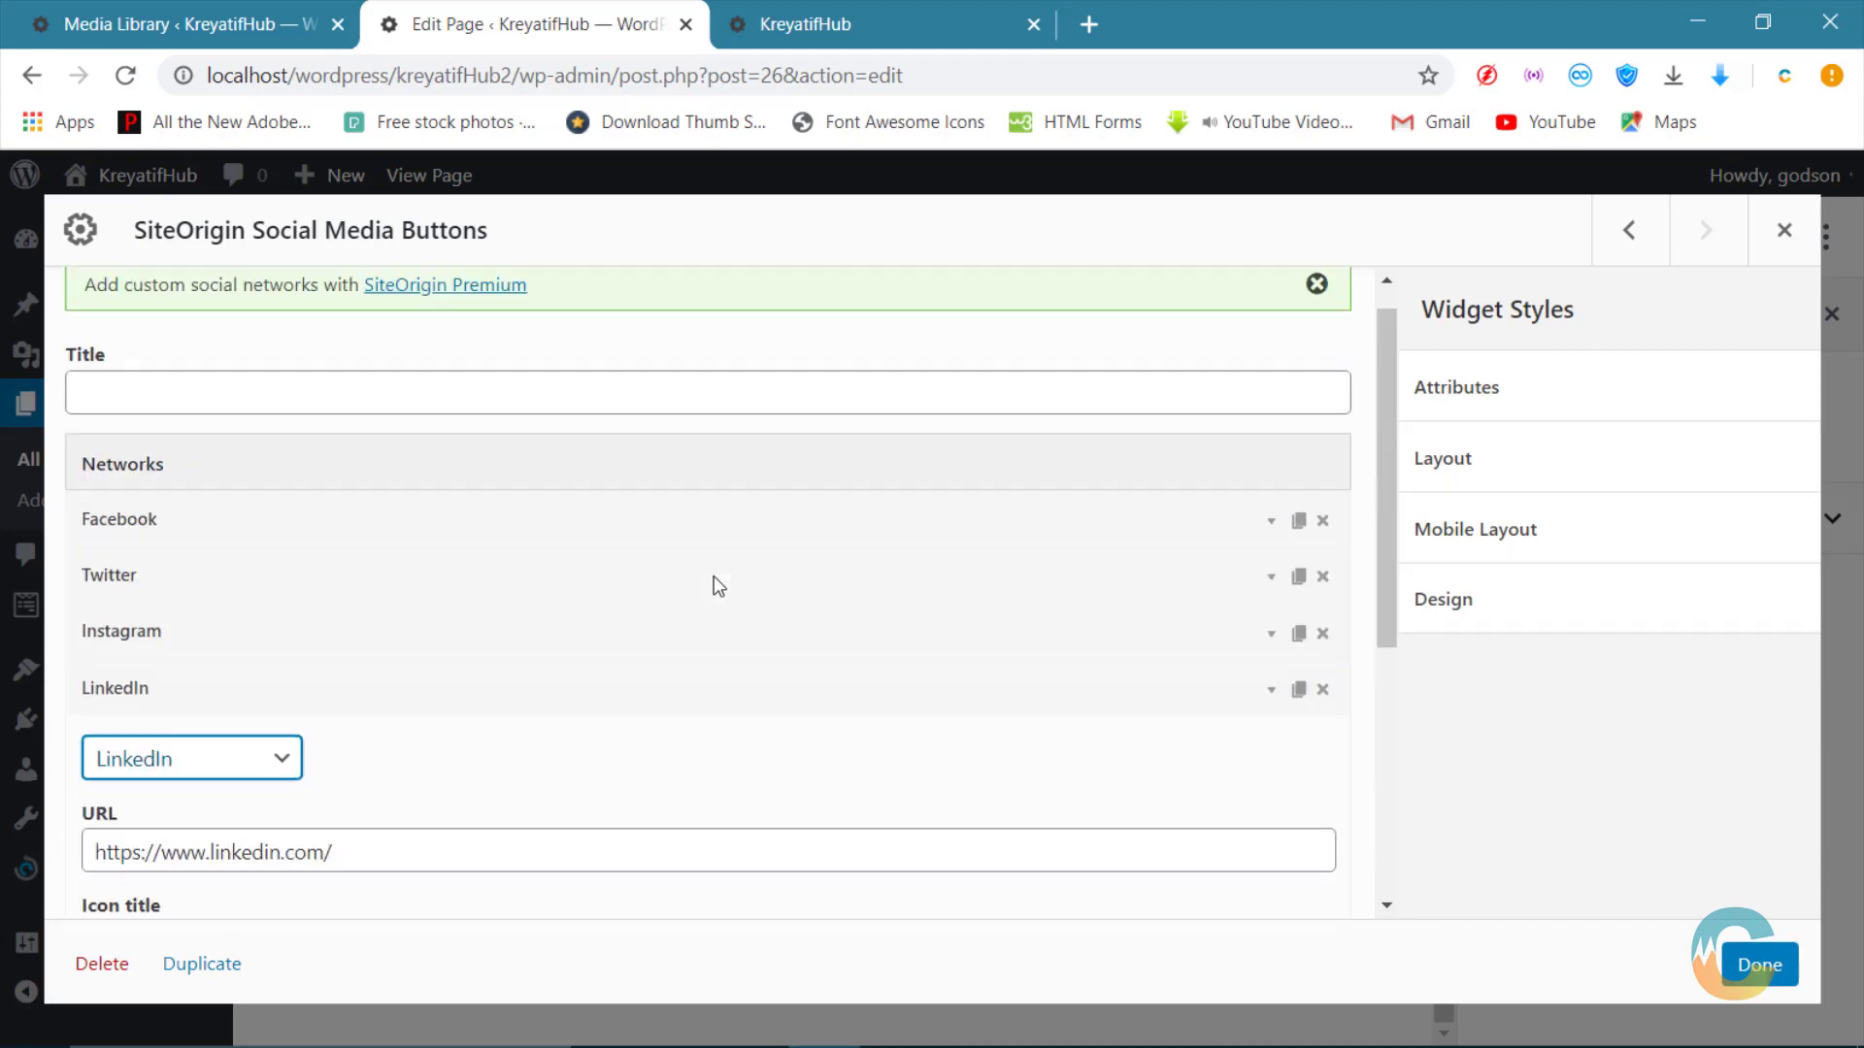
{"action": "left_click", "coordinate": [400, 662]}
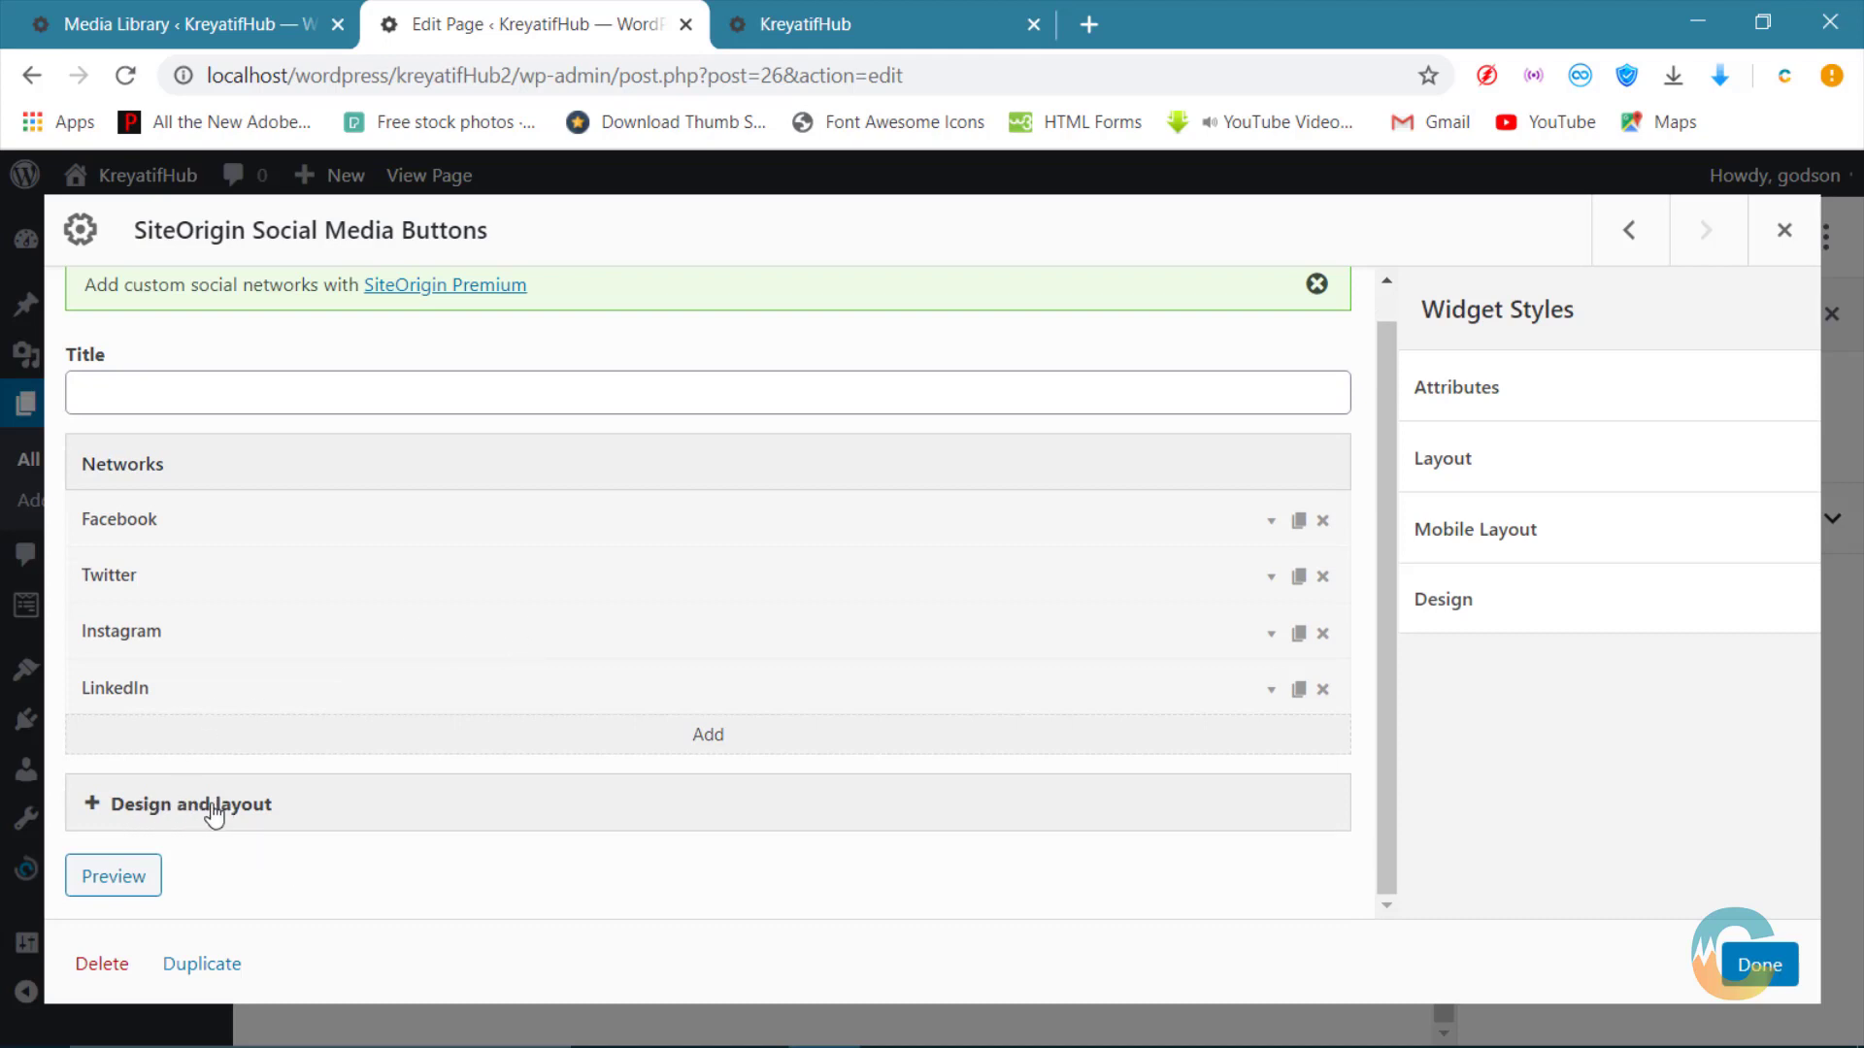
Step: Set the social media buttons' icon size to Medium in the widget's design and layout settings
{"action": "left_click", "coordinate": [155, 805]}
{"action": "scroll", "coordinate": [485, 665], "scroll_direction": "down", "scroll_amount": 3}
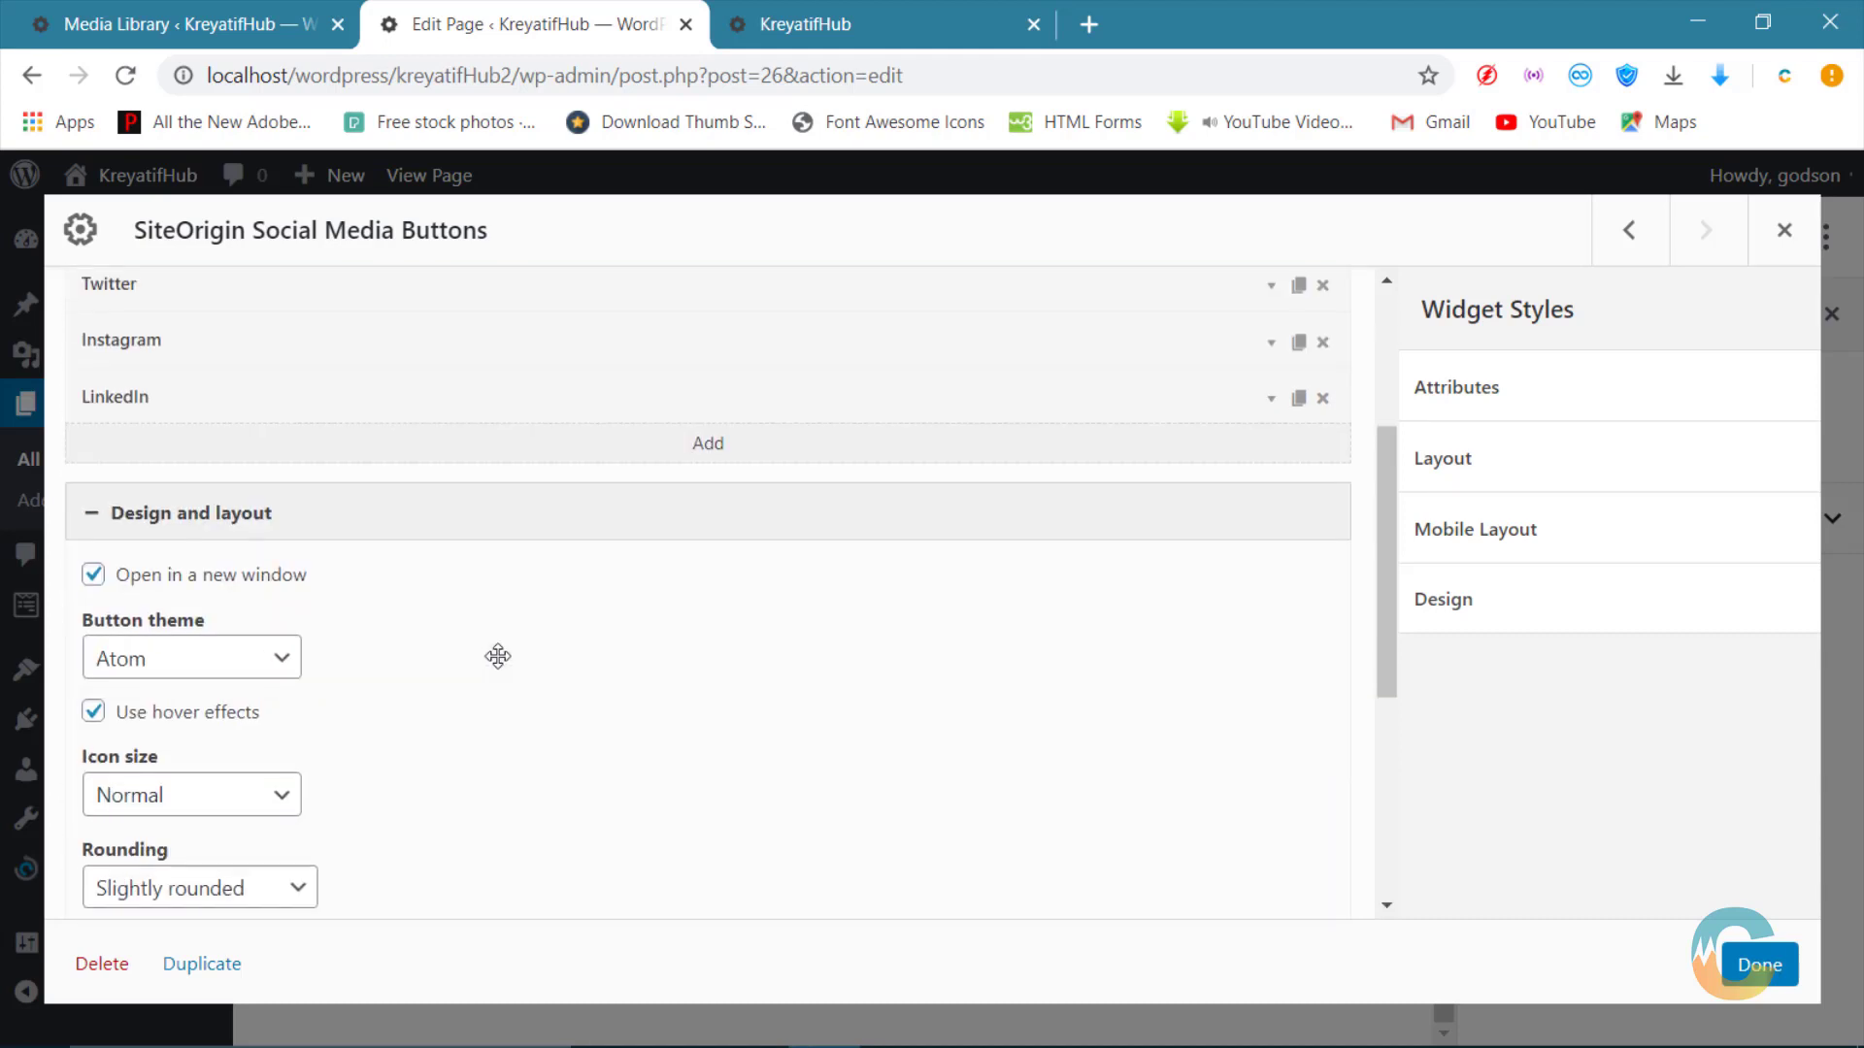
{"action": "scroll", "coordinate": [498, 657], "scroll_direction": "down", "scroll_amount": 3}
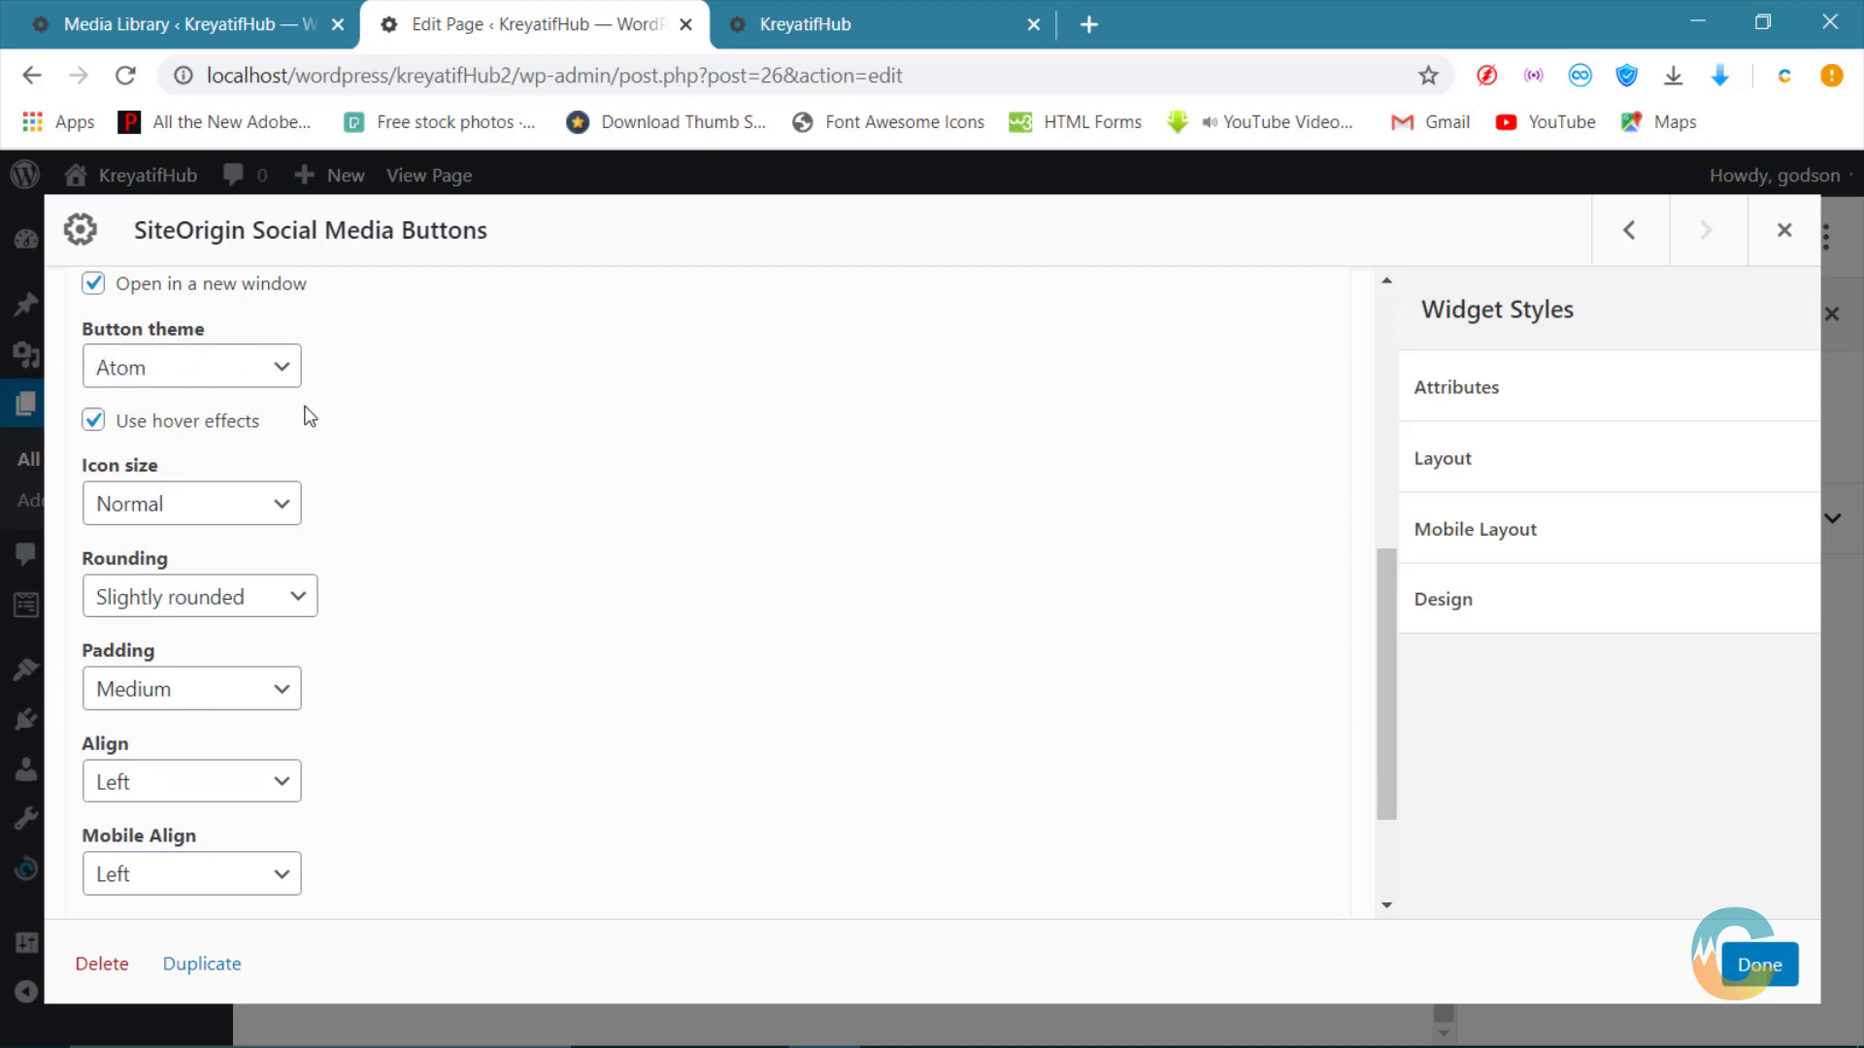
{"action": "left_click", "coordinate": [167, 495]}
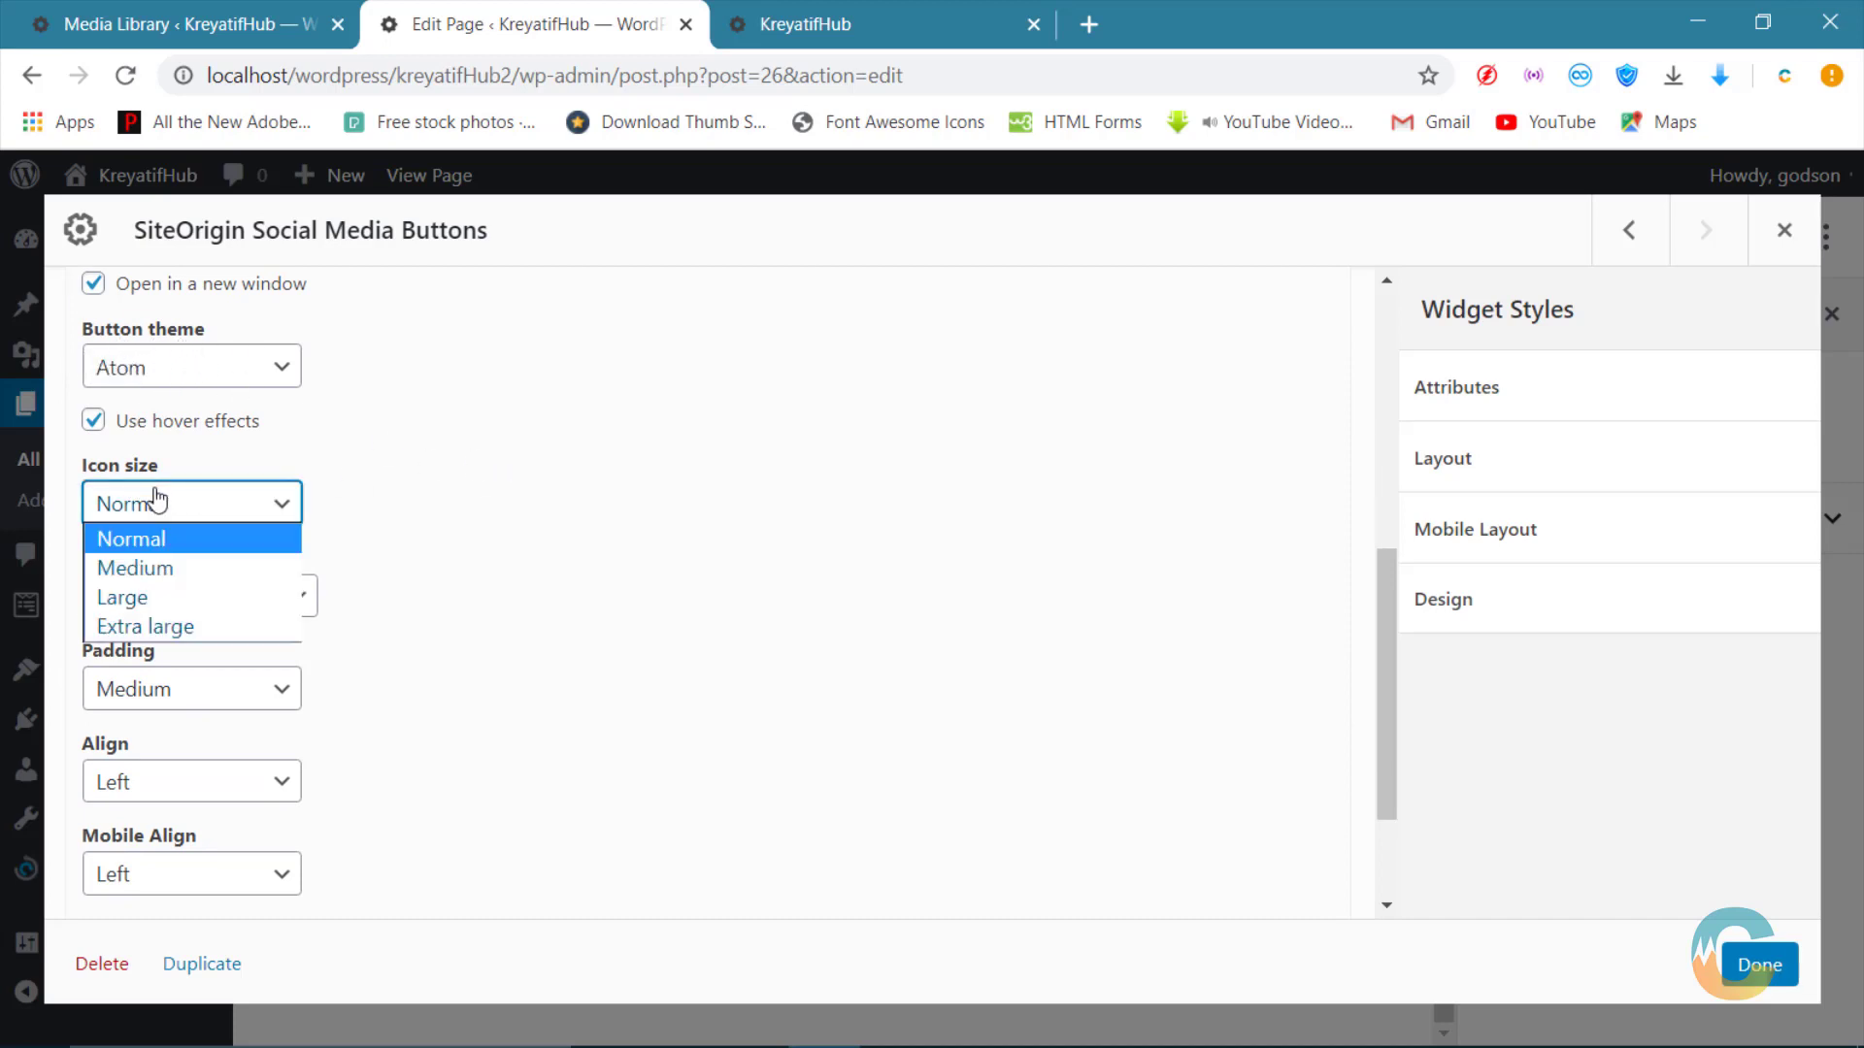
{"action": "left_click", "coordinate": [165, 598]}
{"action": "left_click", "coordinate": [223, 515]}
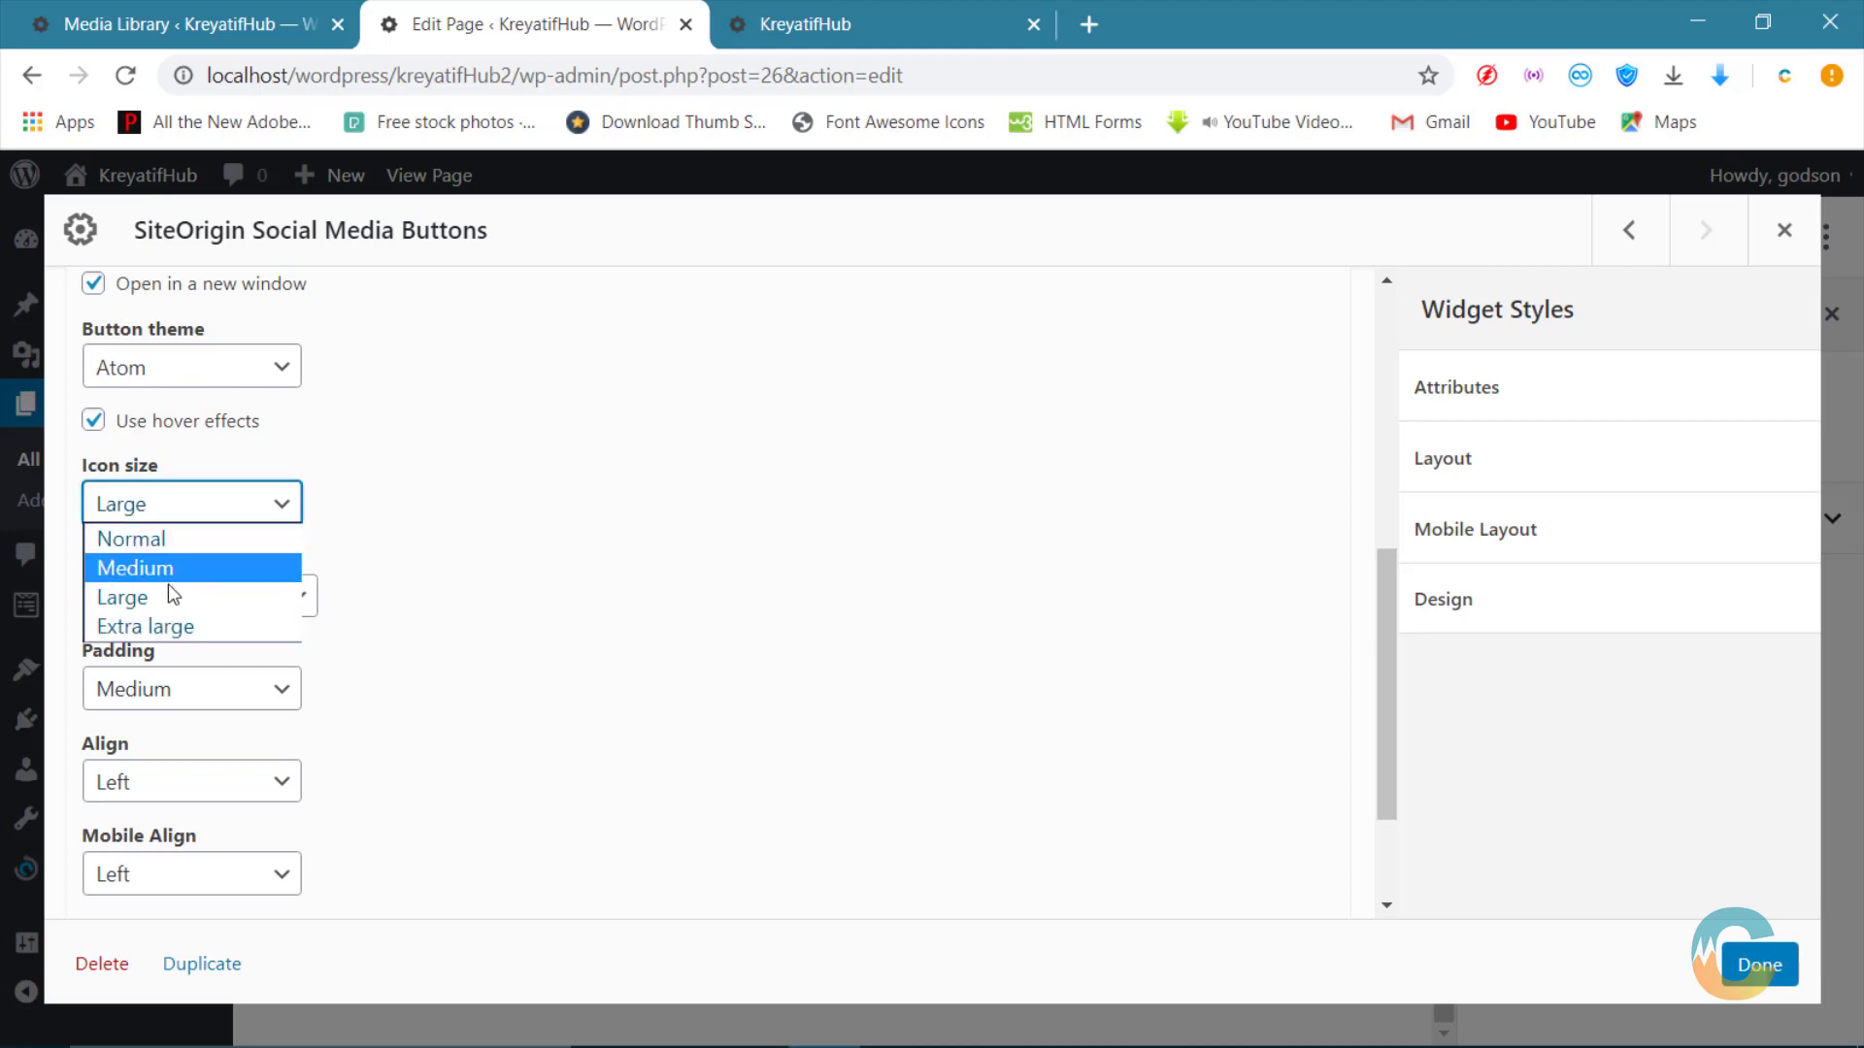
{"action": "left_click", "coordinate": [167, 594]}
{"action": "left_click", "coordinate": [167, 510]}
{"action": "left_click", "coordinate": [167, 568]}
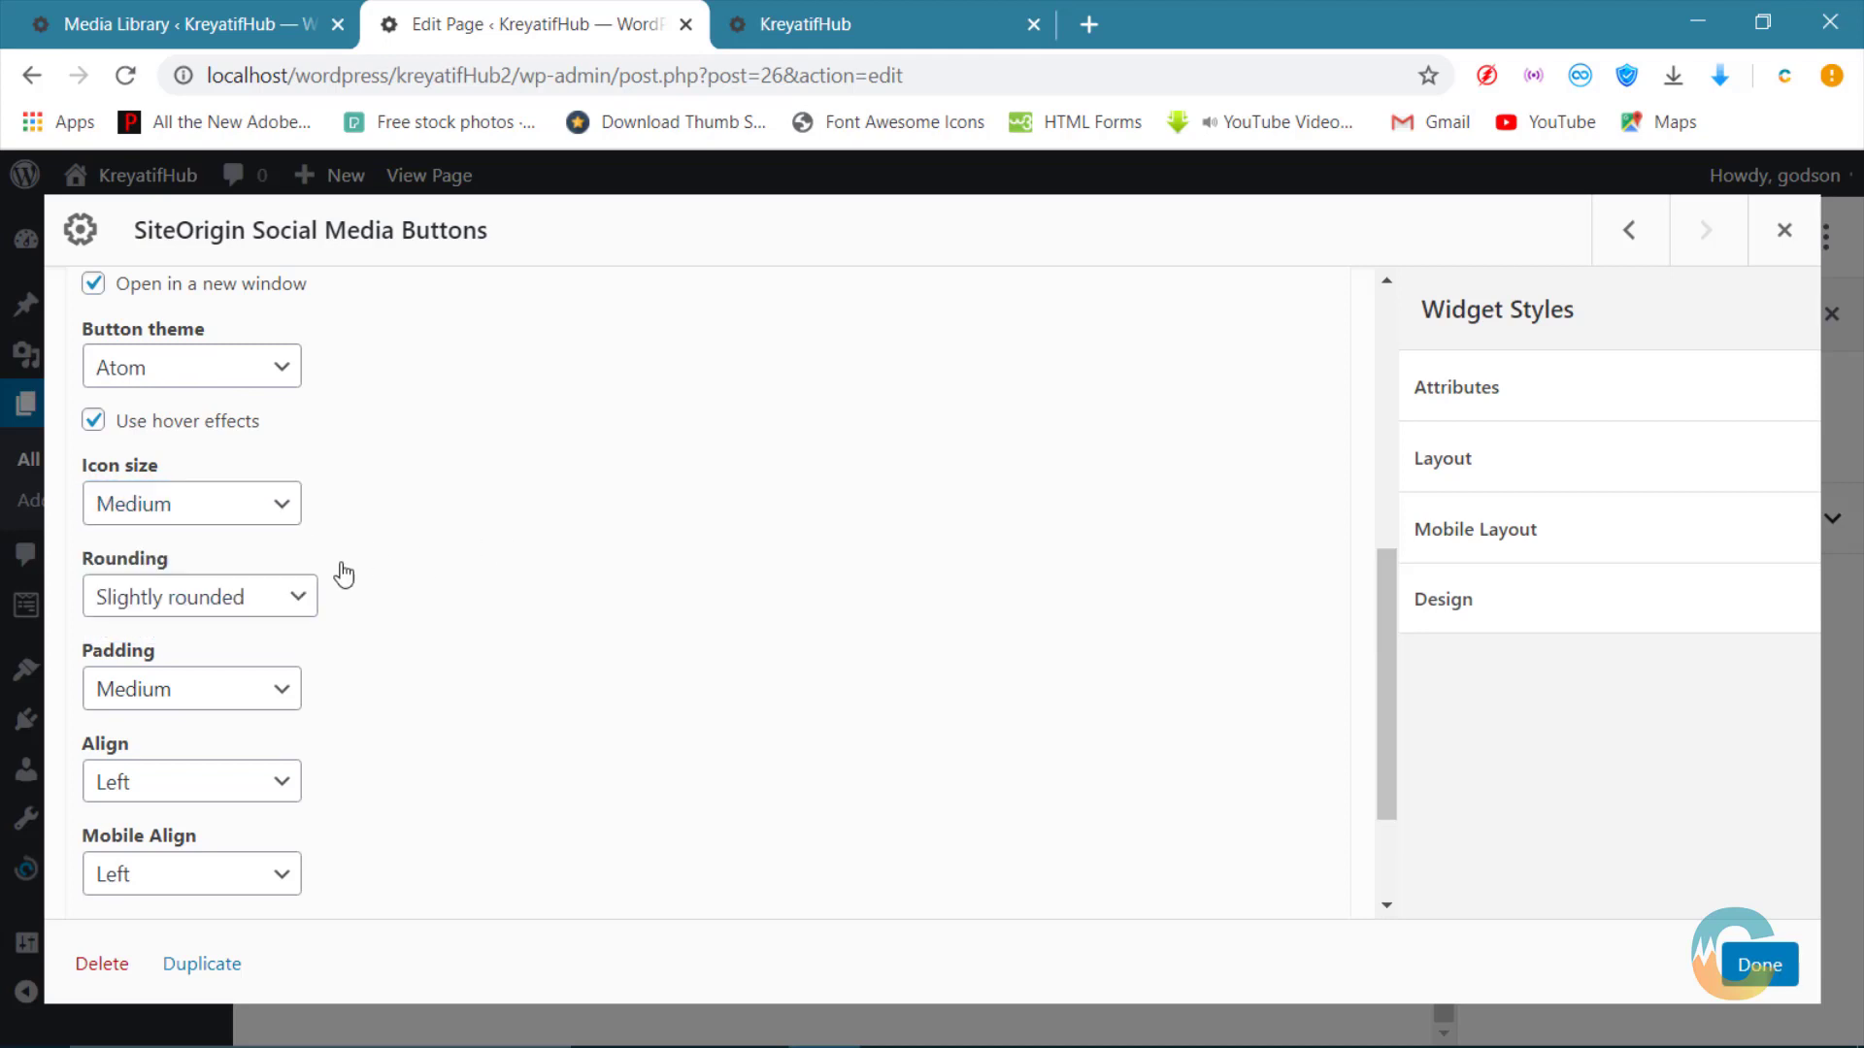
Step: Keep the buttons' rounding at Slightly rounded and padding at Medium, and apply the widget settings
{"action": "scroll", "coordinate": [287, 535], "scroll_direction": "down", "scroll_amount": 2}
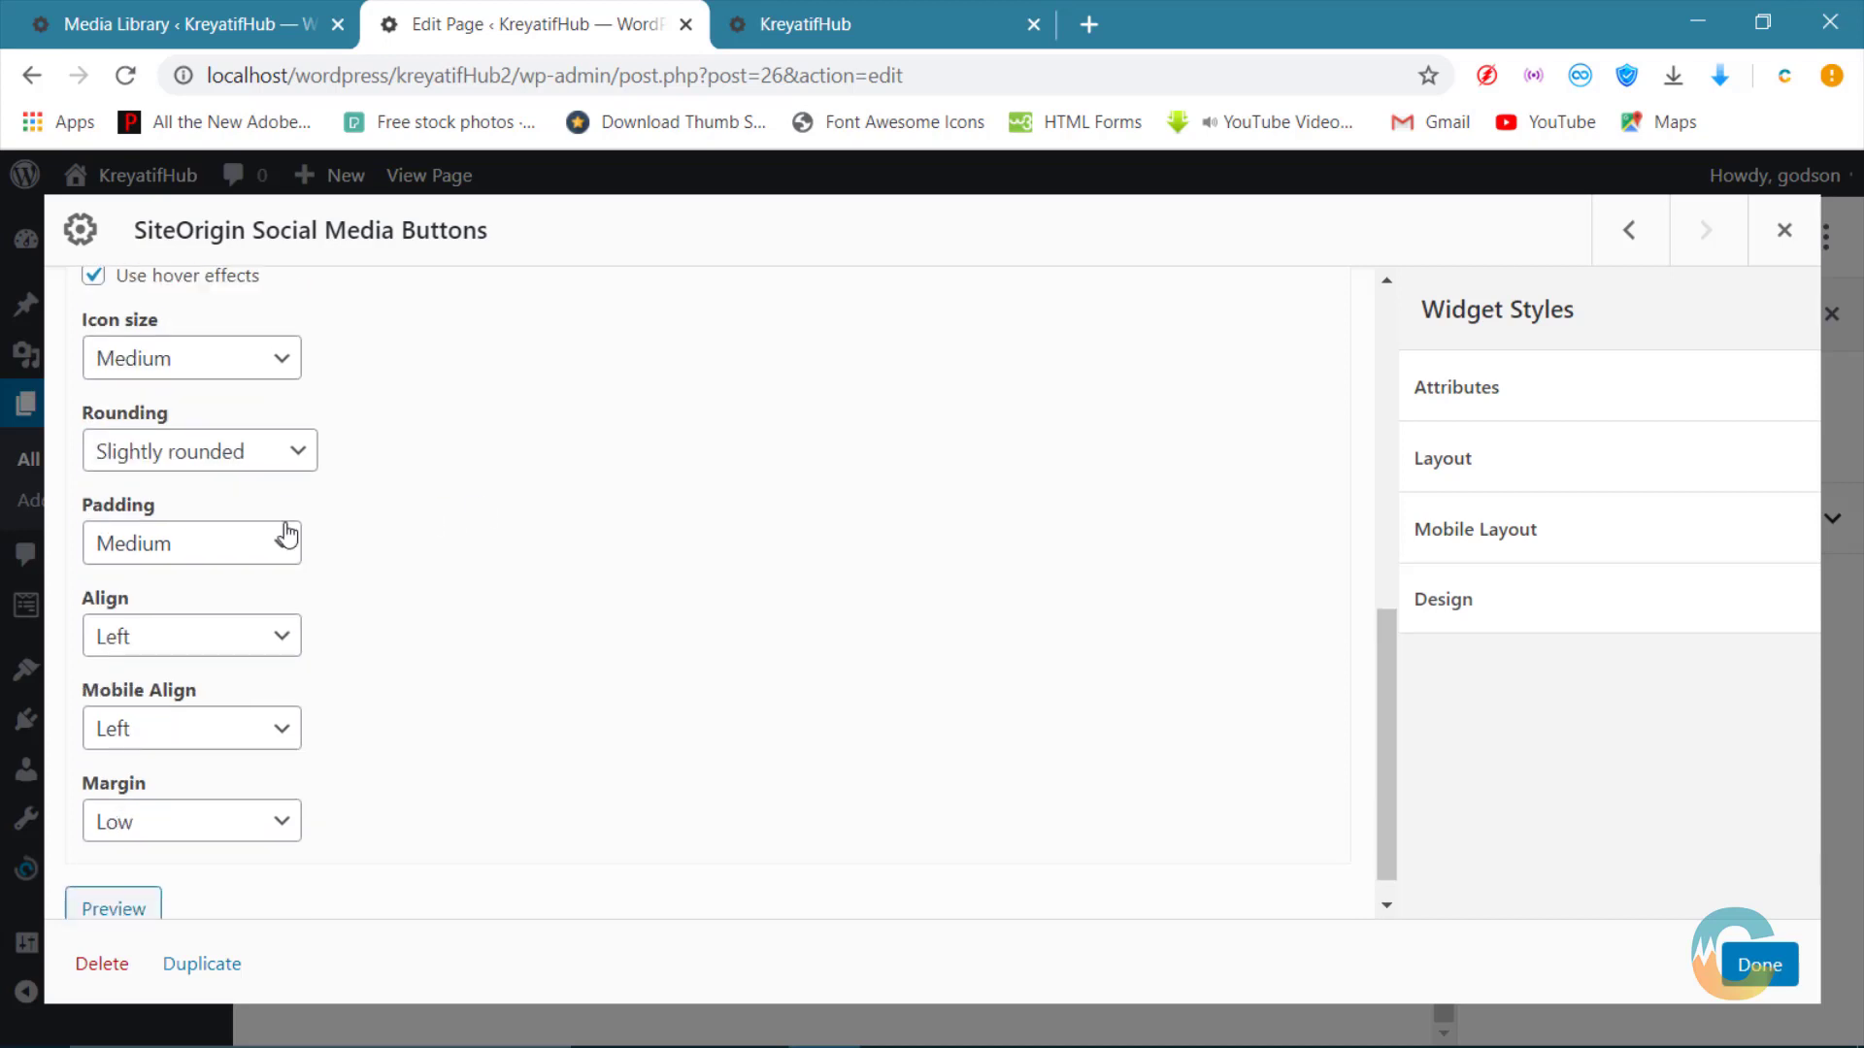
{"action": "left_click", "coordinate": [187, 463]}
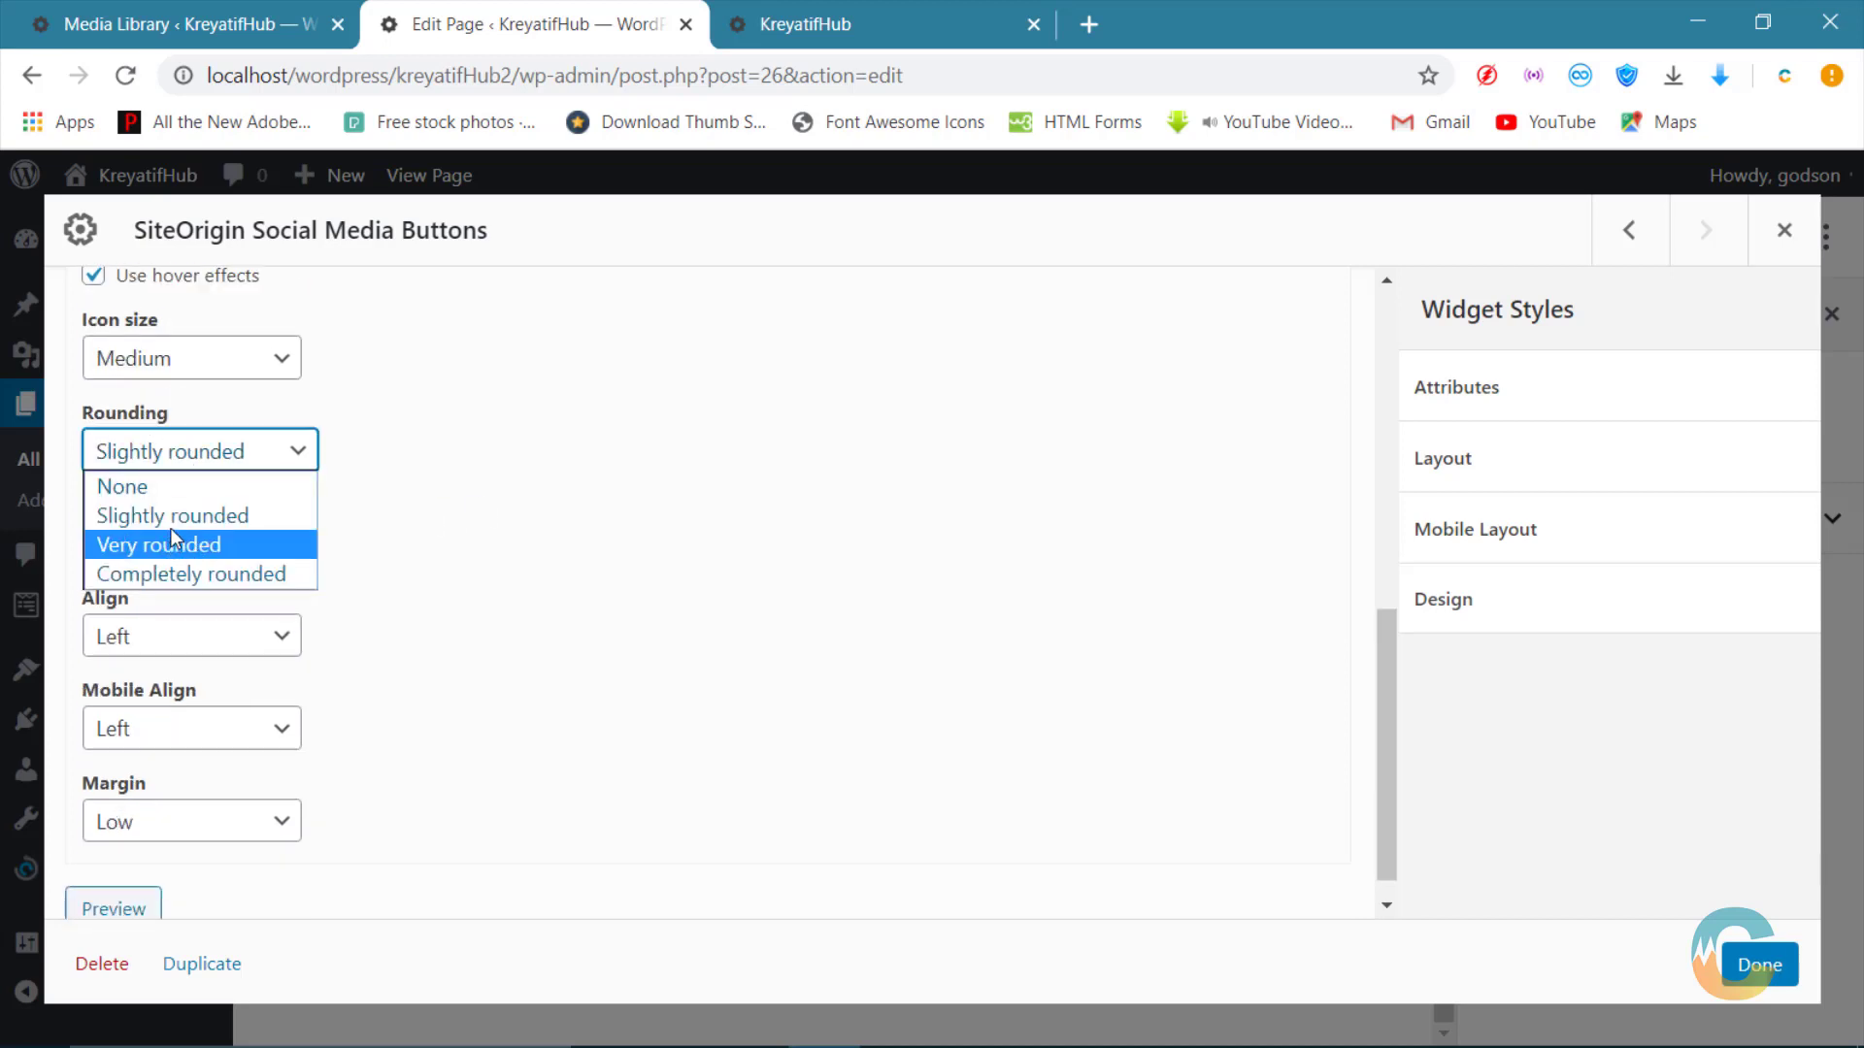
{"action": "left_click", "coordinate": [173, 516]}
{"action": "left_click", "coordinate": [187, 553]}
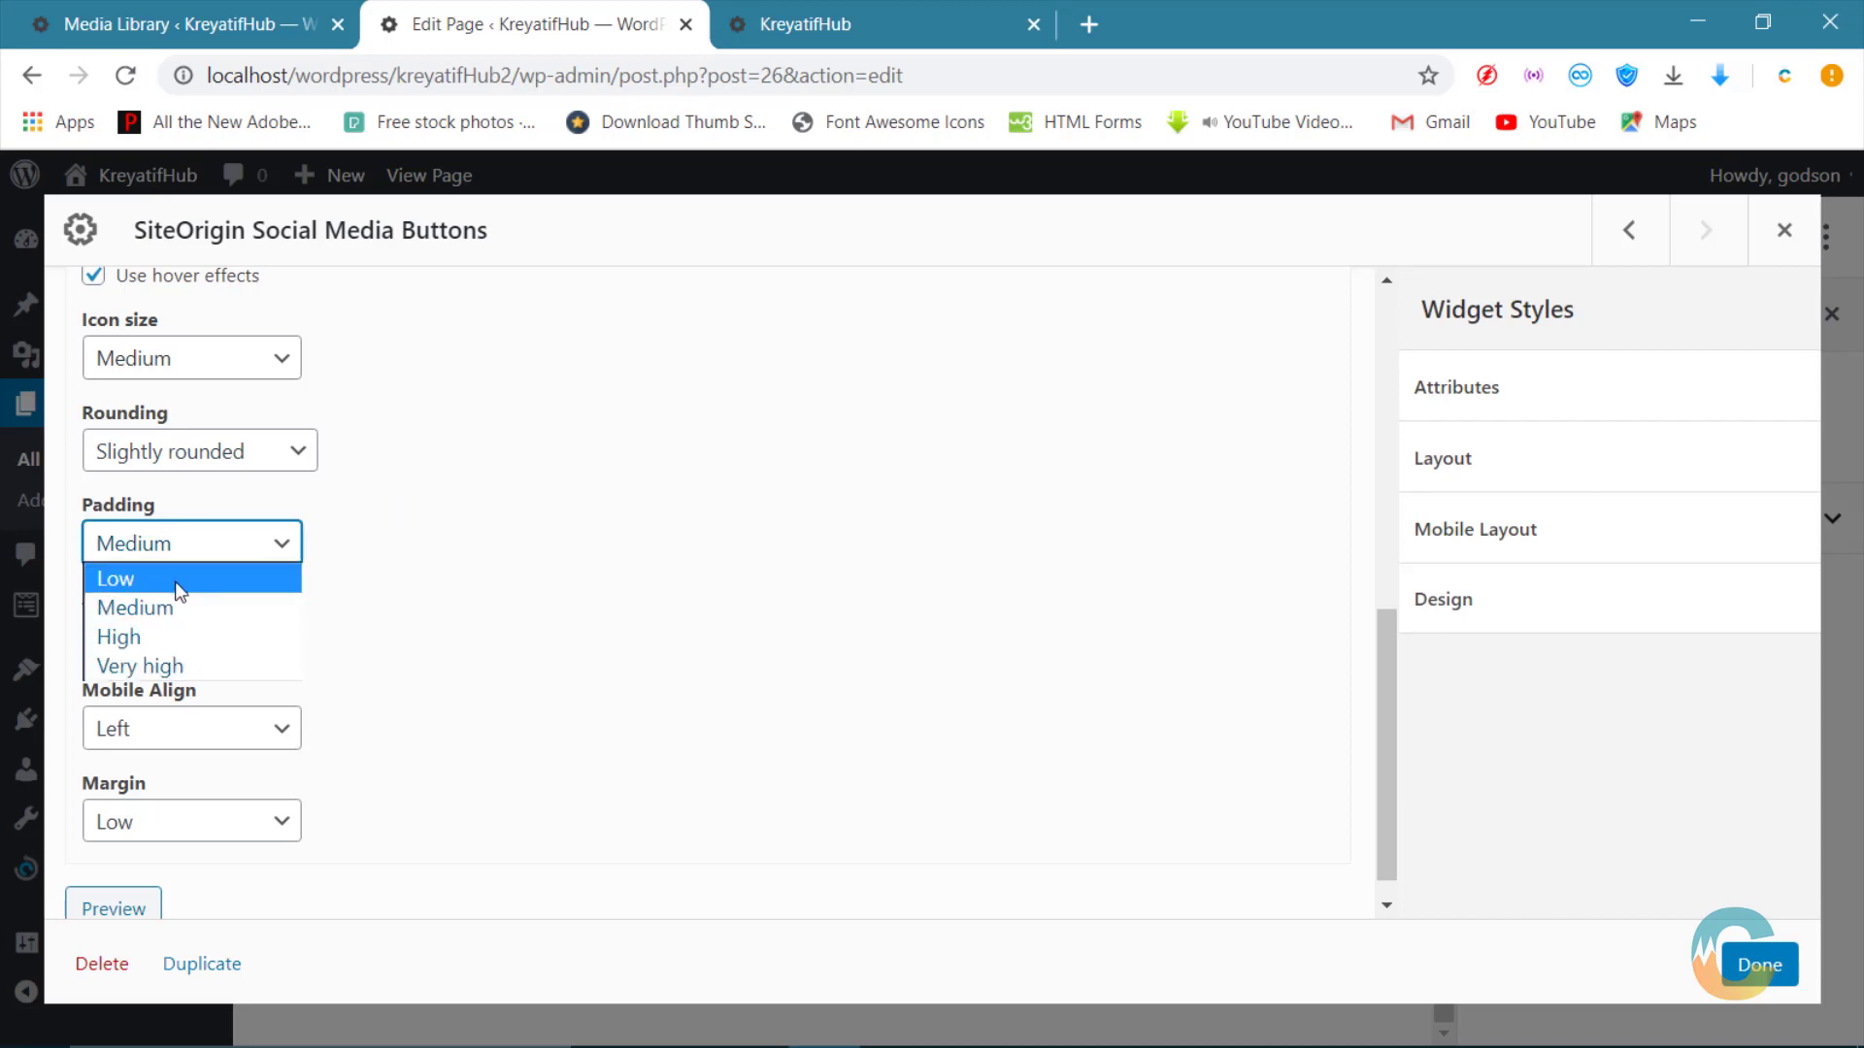
{"action": "left_click", "coordinate": [559, 584]}
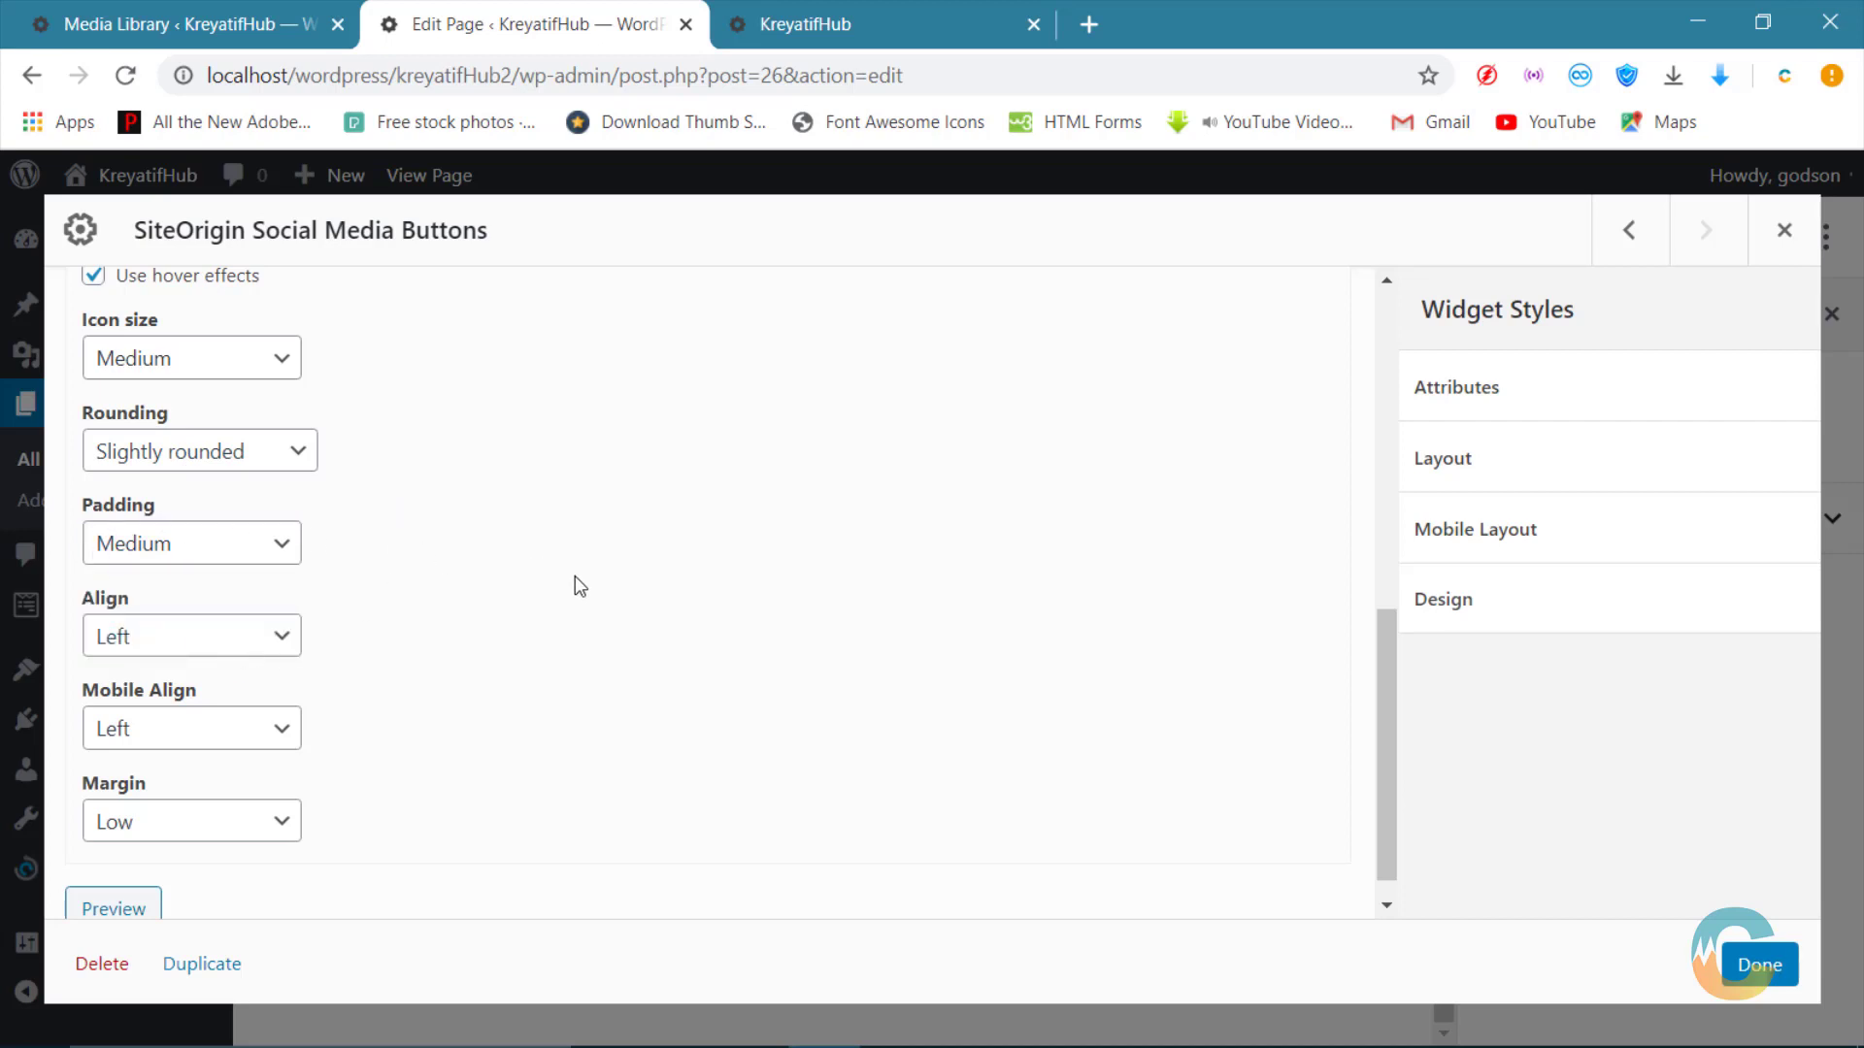
{"action": "scroll", "coordinate": [476, 629], "scroll_direction": "down", "scroll_amount": 1}
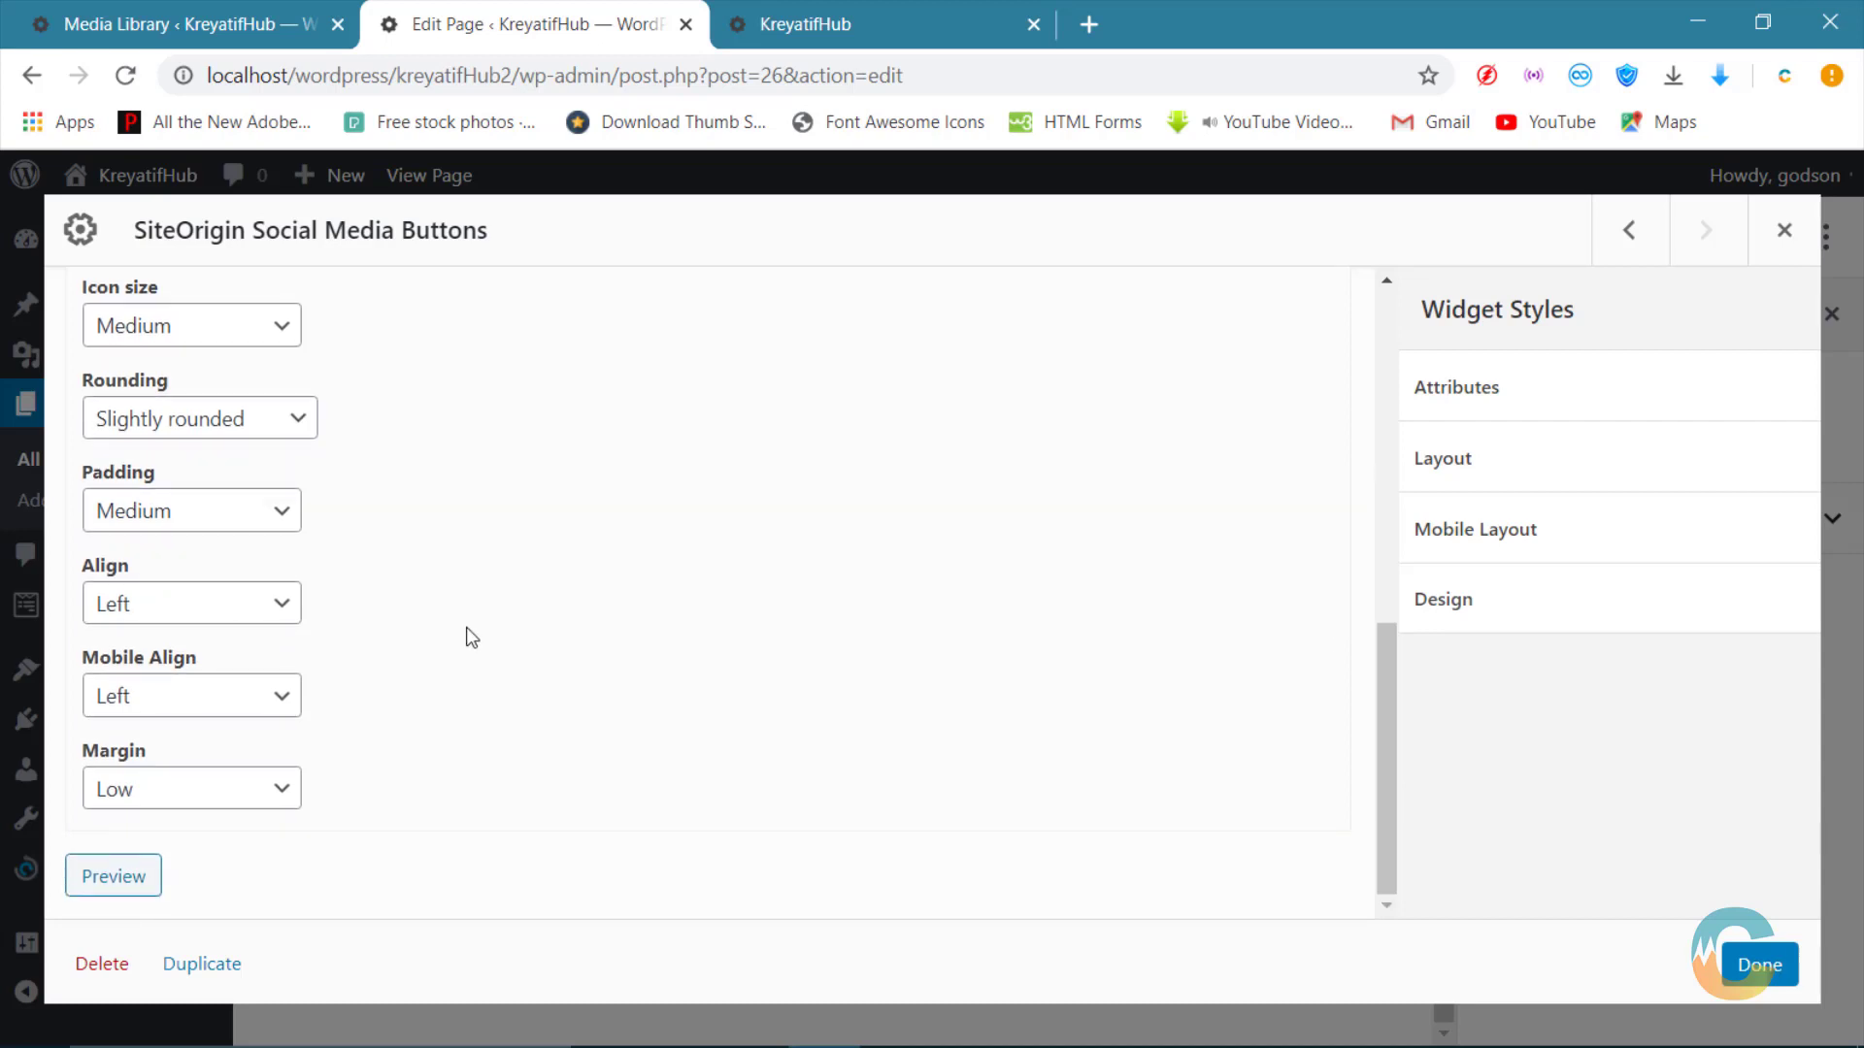
{"action": "left_click", "coordinate": [1747, 966]}
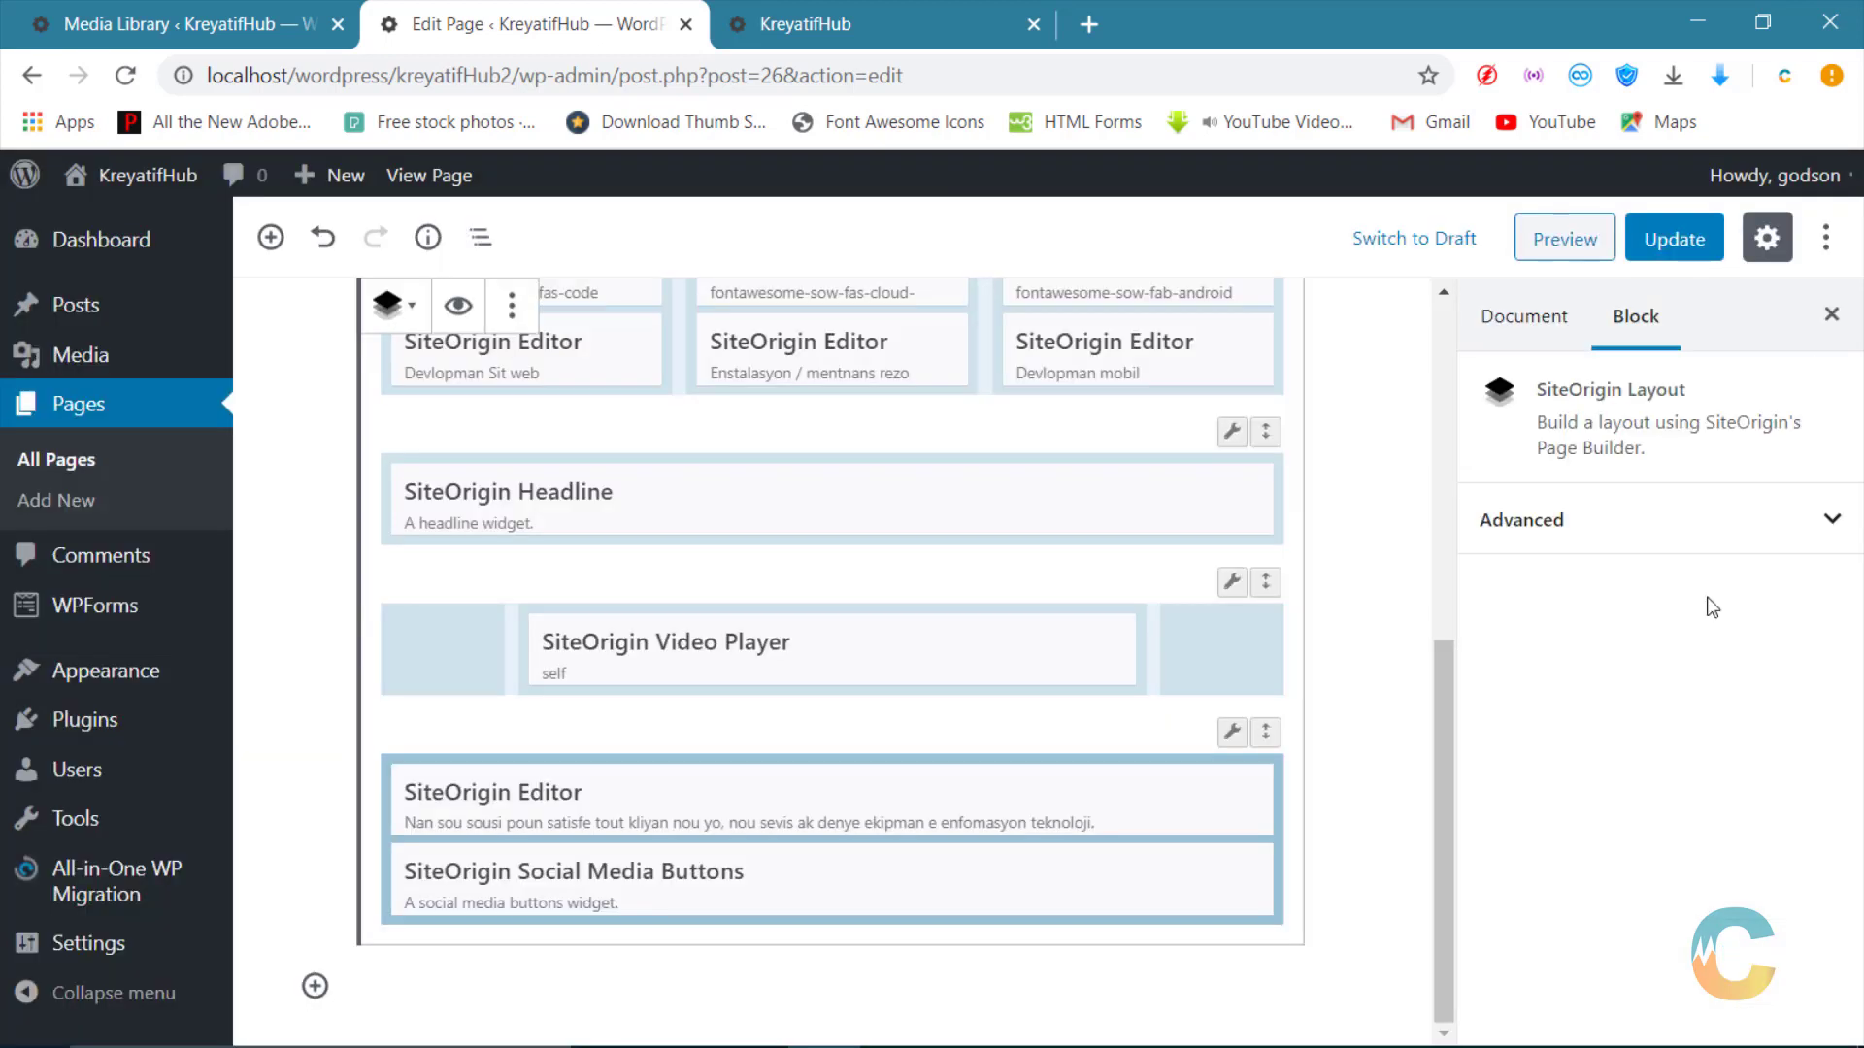
Step: Update the page, reload the kreyatifHub2 home page and compare its social media buttons with the reference site
{"action": "left_click", "coordinate": [1658, 239]}
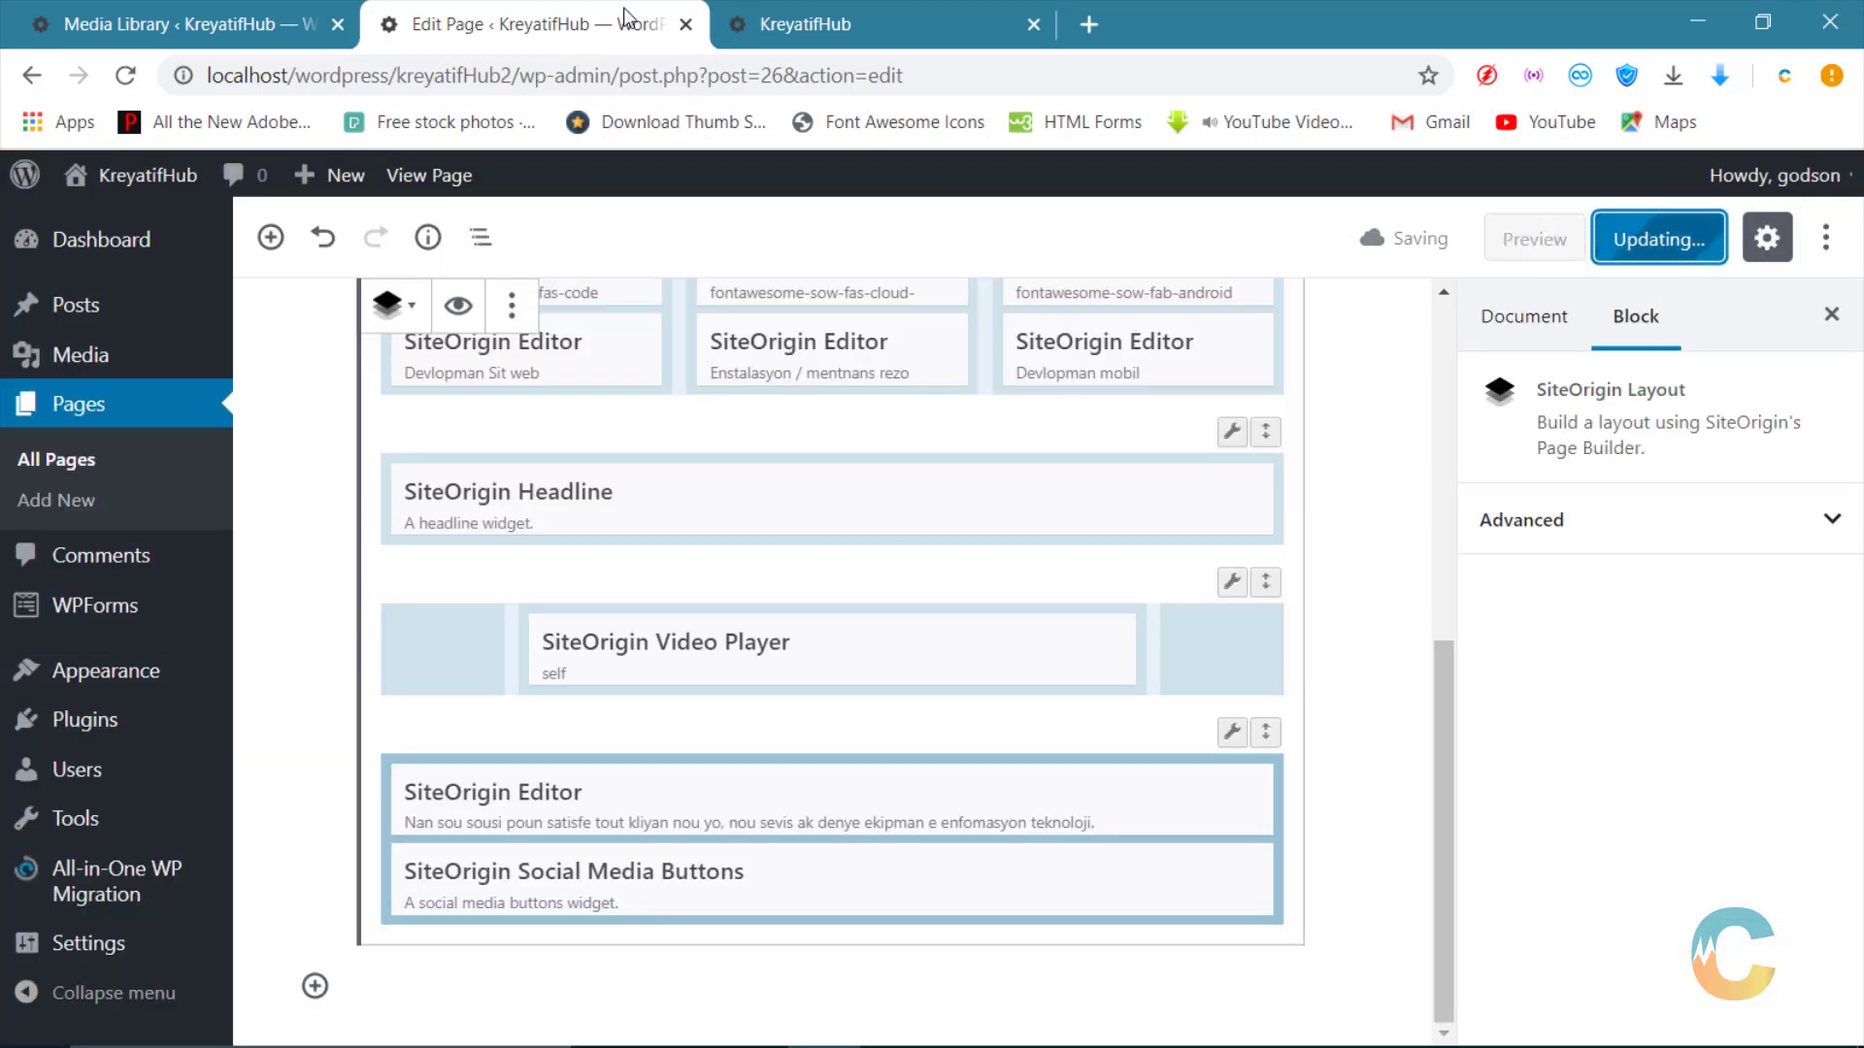
{"action": "left_click", "coordinate": [815, 23]}
{"action": "left_click", "coordinate": [123, 75]}
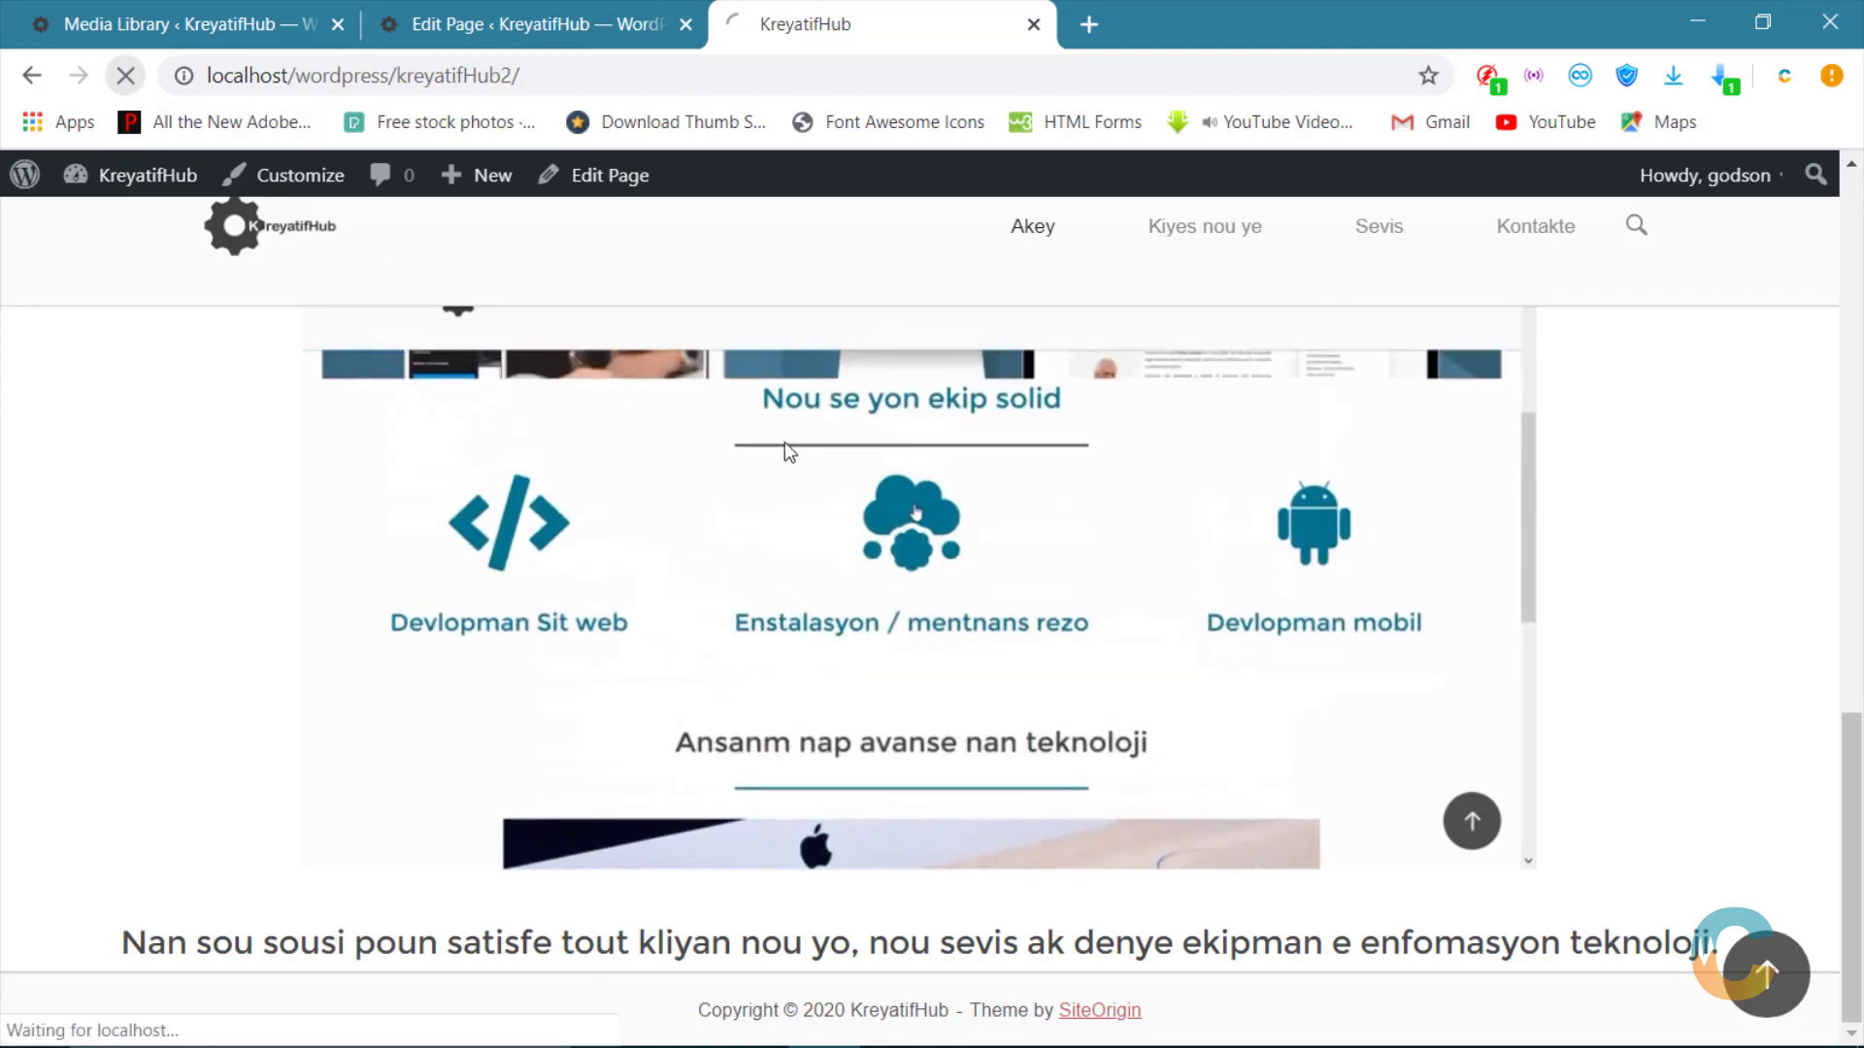
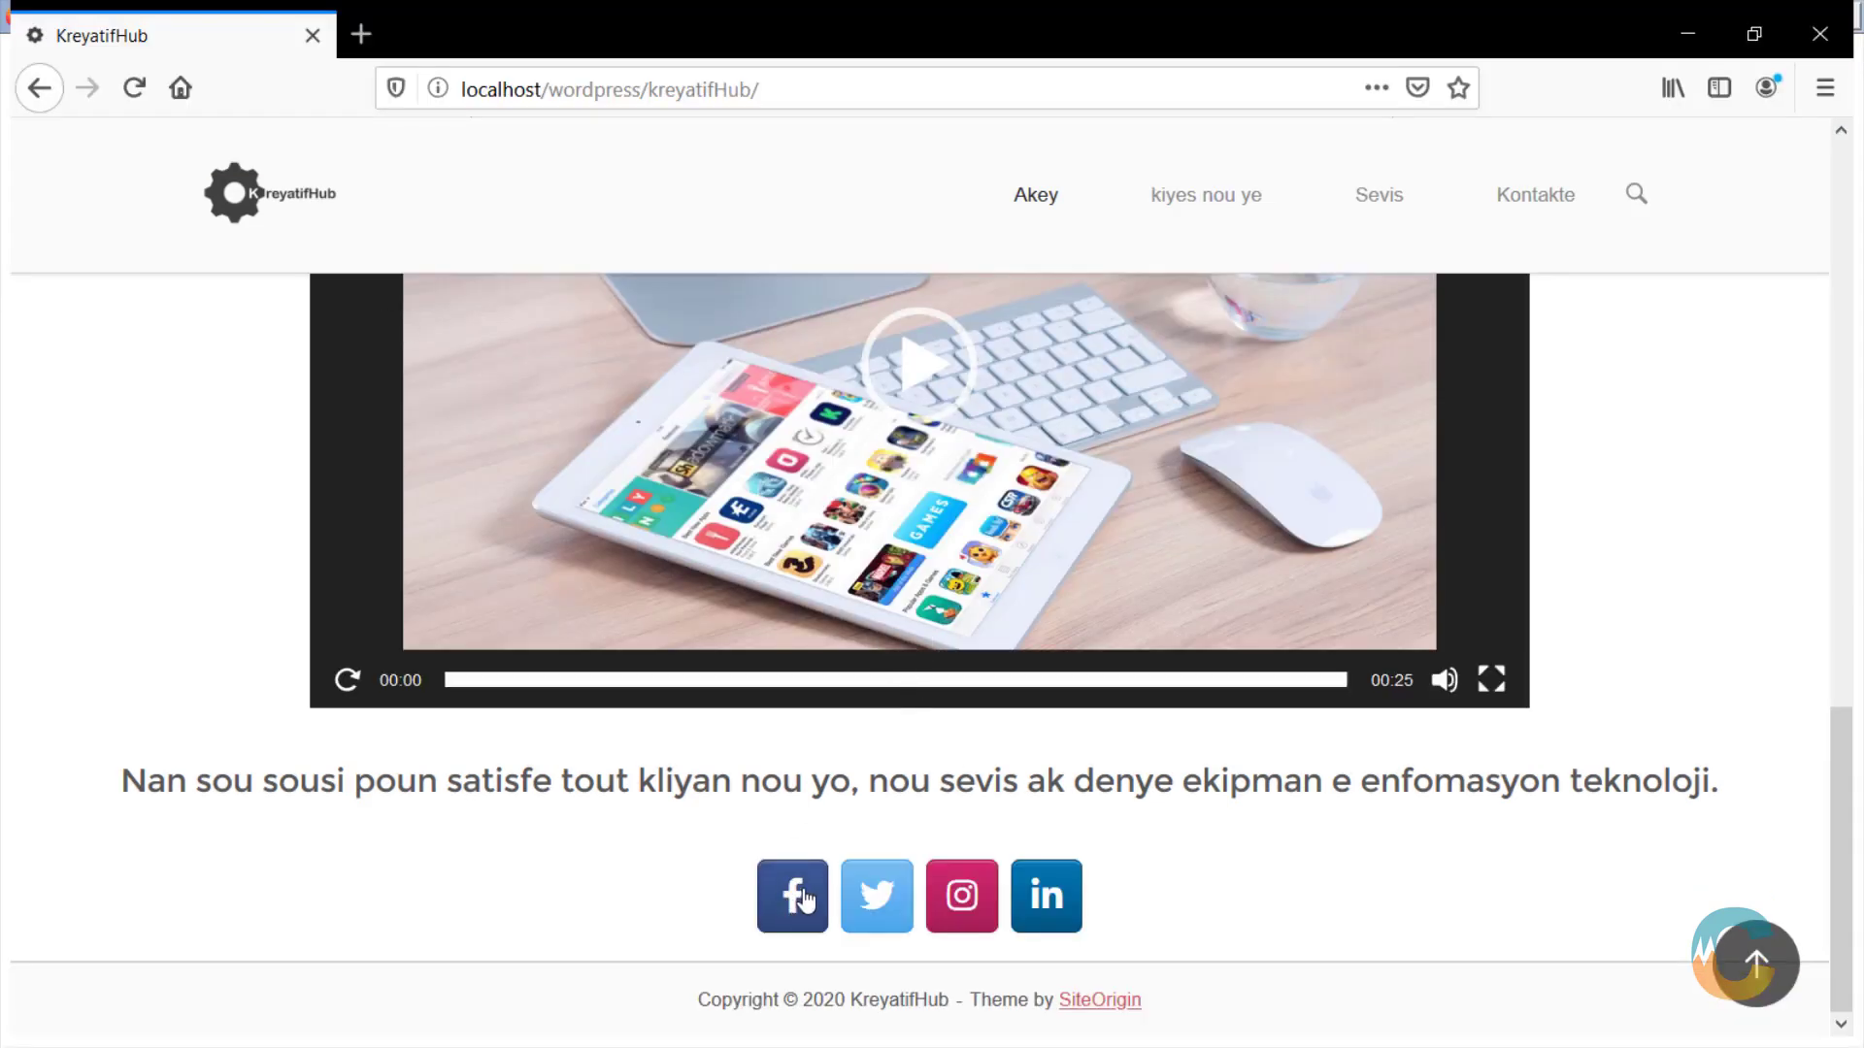
{"action": "left_click", "coordinate": [1687, 34]}
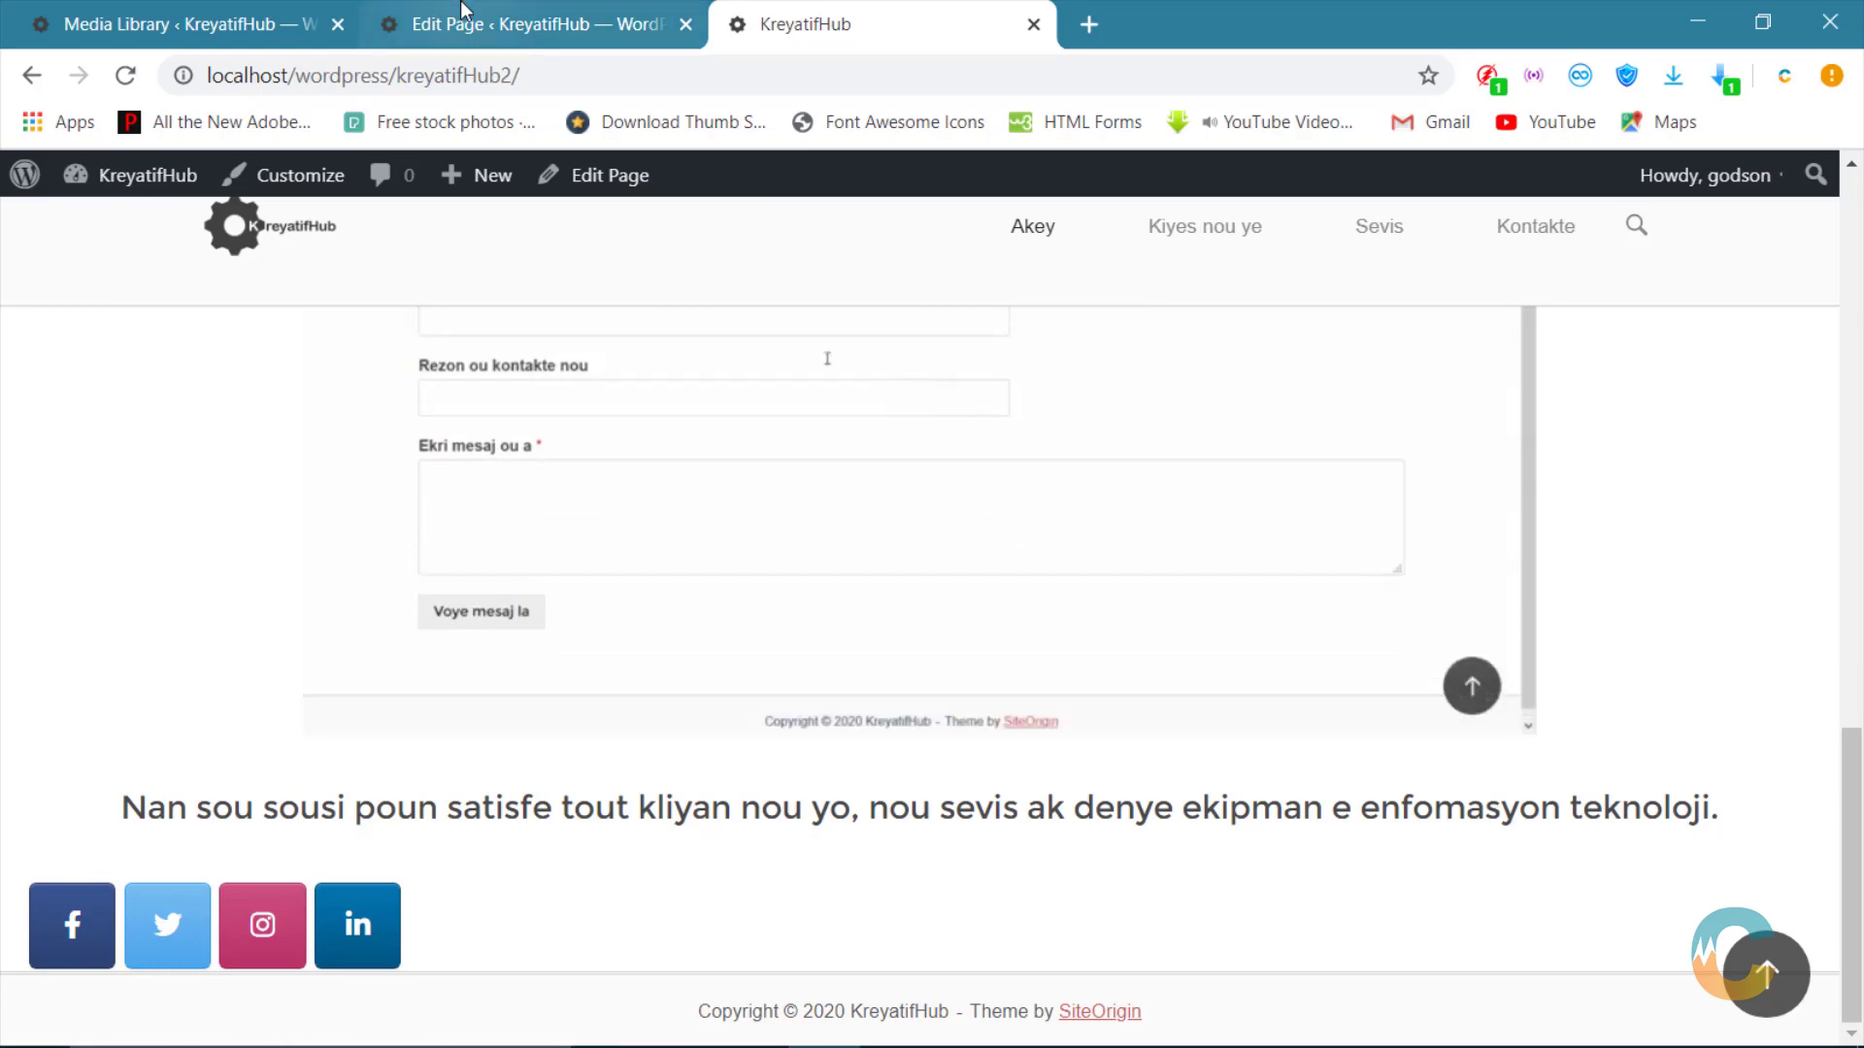
{"action": "left_click", "coordinate": [466, 17]}
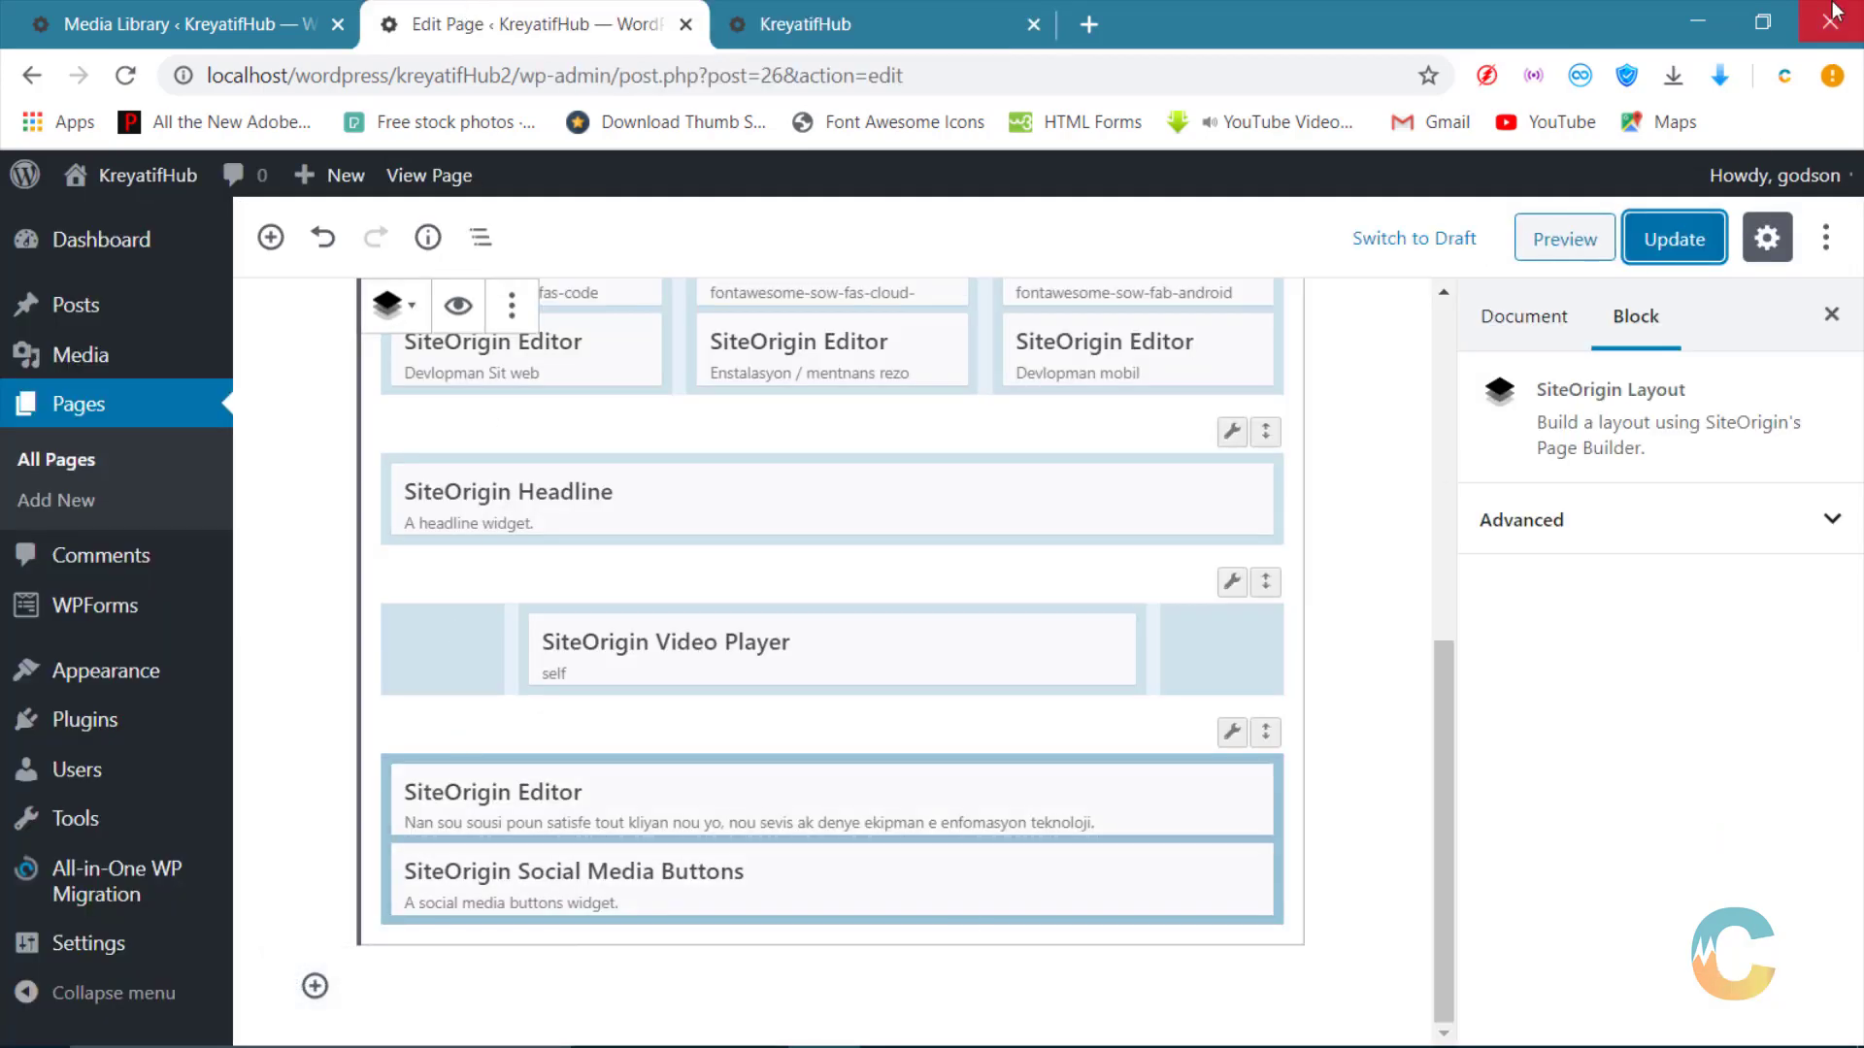
{"action": "left_click", "coordinate": [786, 24]}
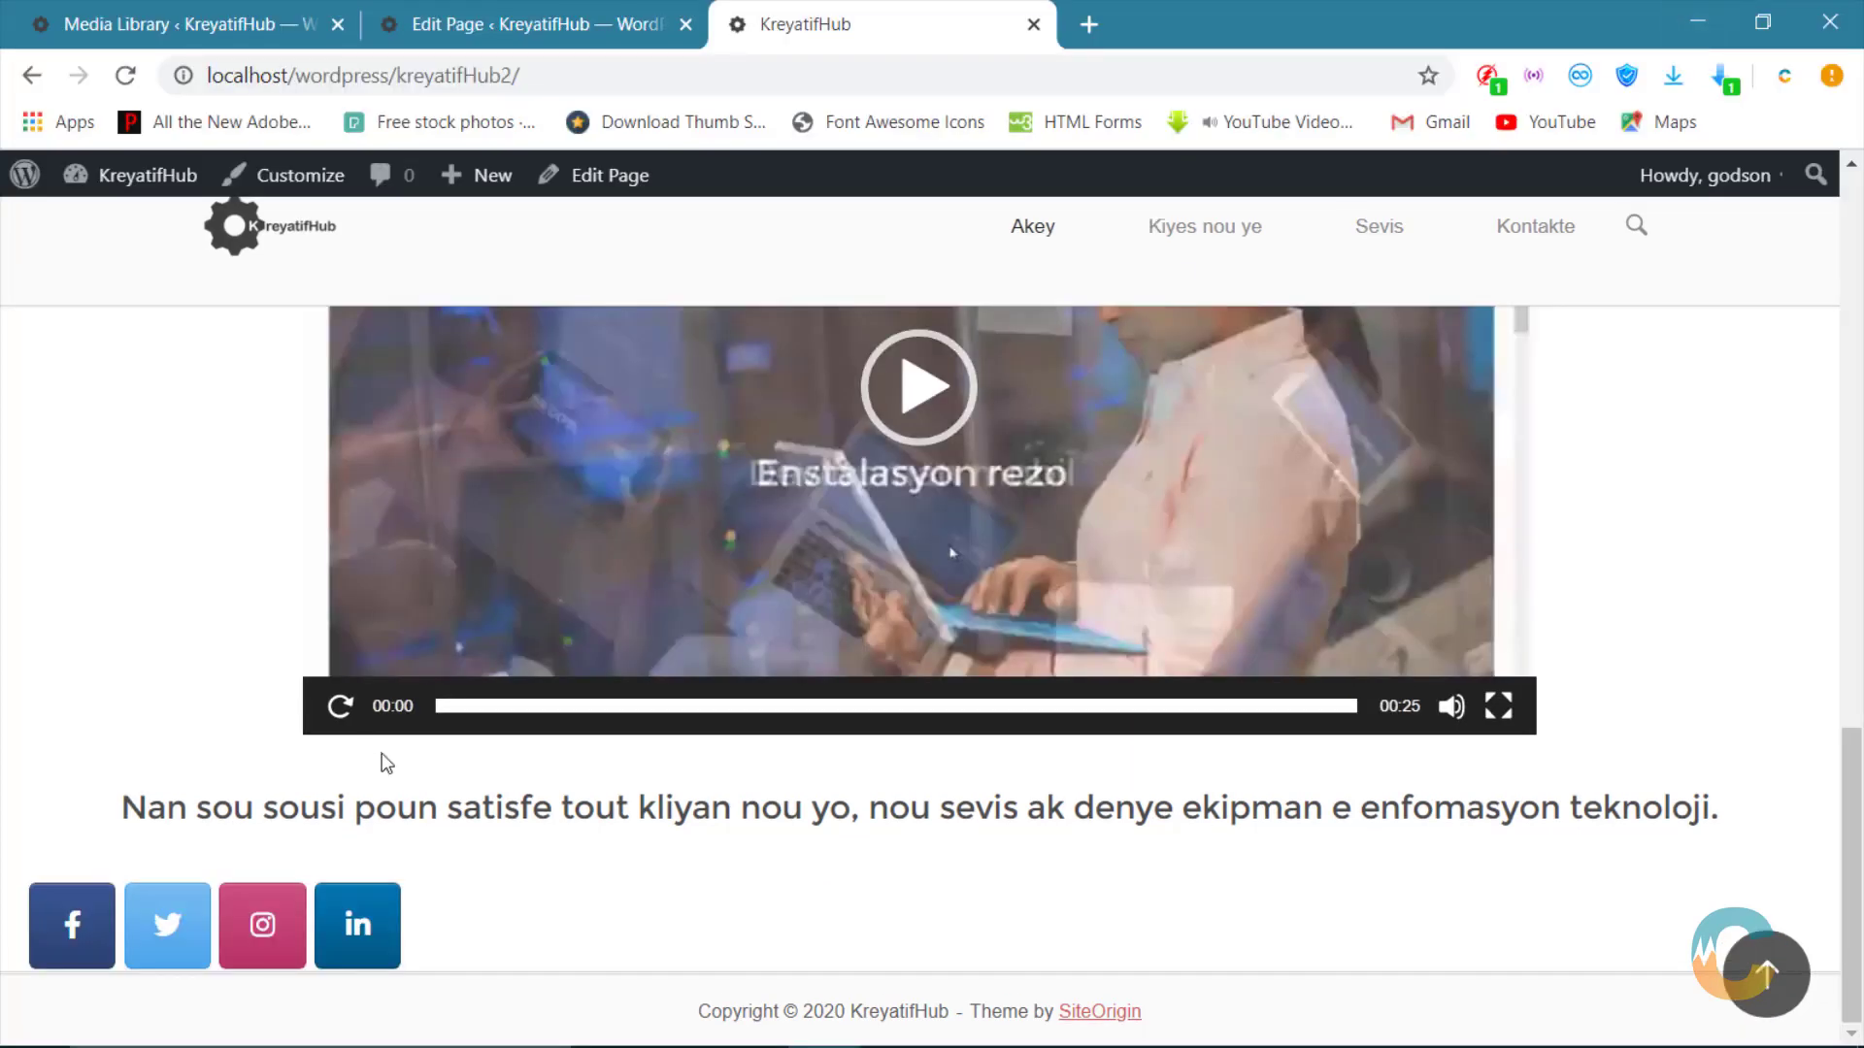
Step: Reopen the social media buttons widget and set its padding to Low and icon size to Normal
{"action": "left_click", "coordinate": [533, 22]}
{"action": "left_click", "coordinate": [1097, 869]}
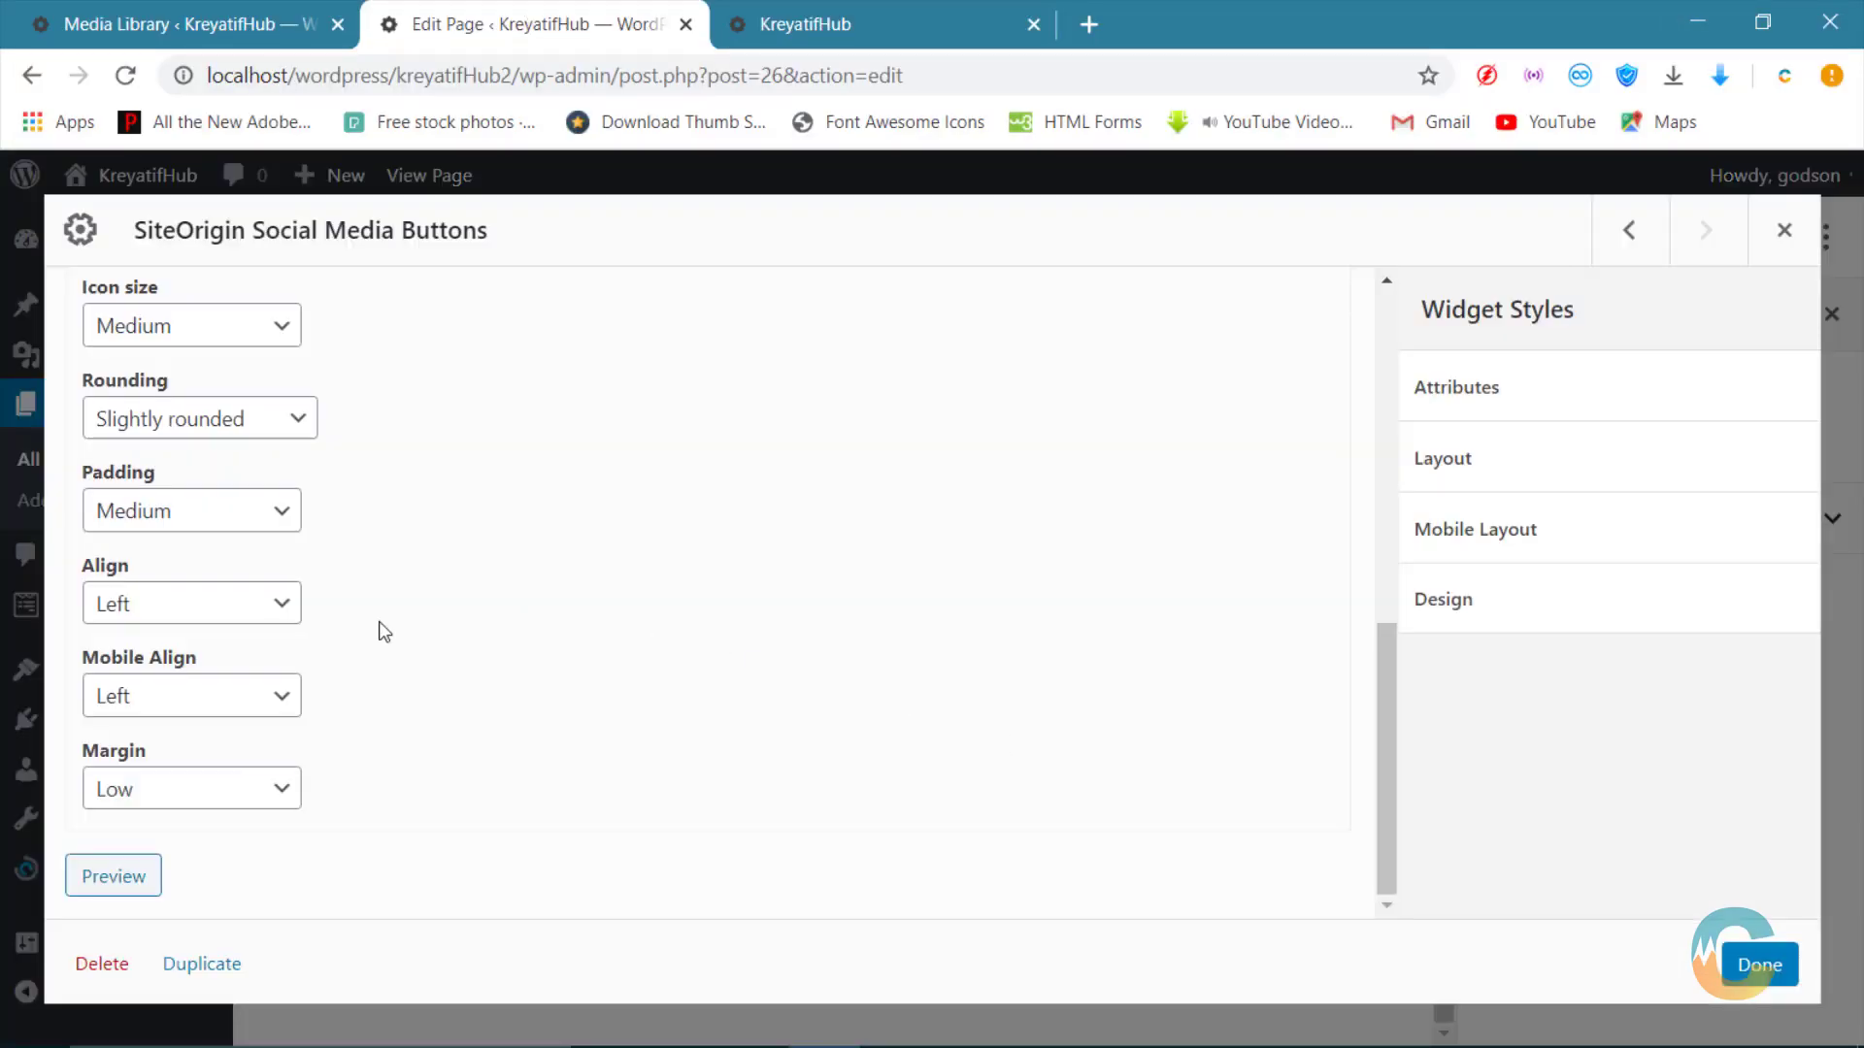
{"action": "scroll", "coordinate": [187, 431], "scroll_direction": "up", "scroll_amount": 2}
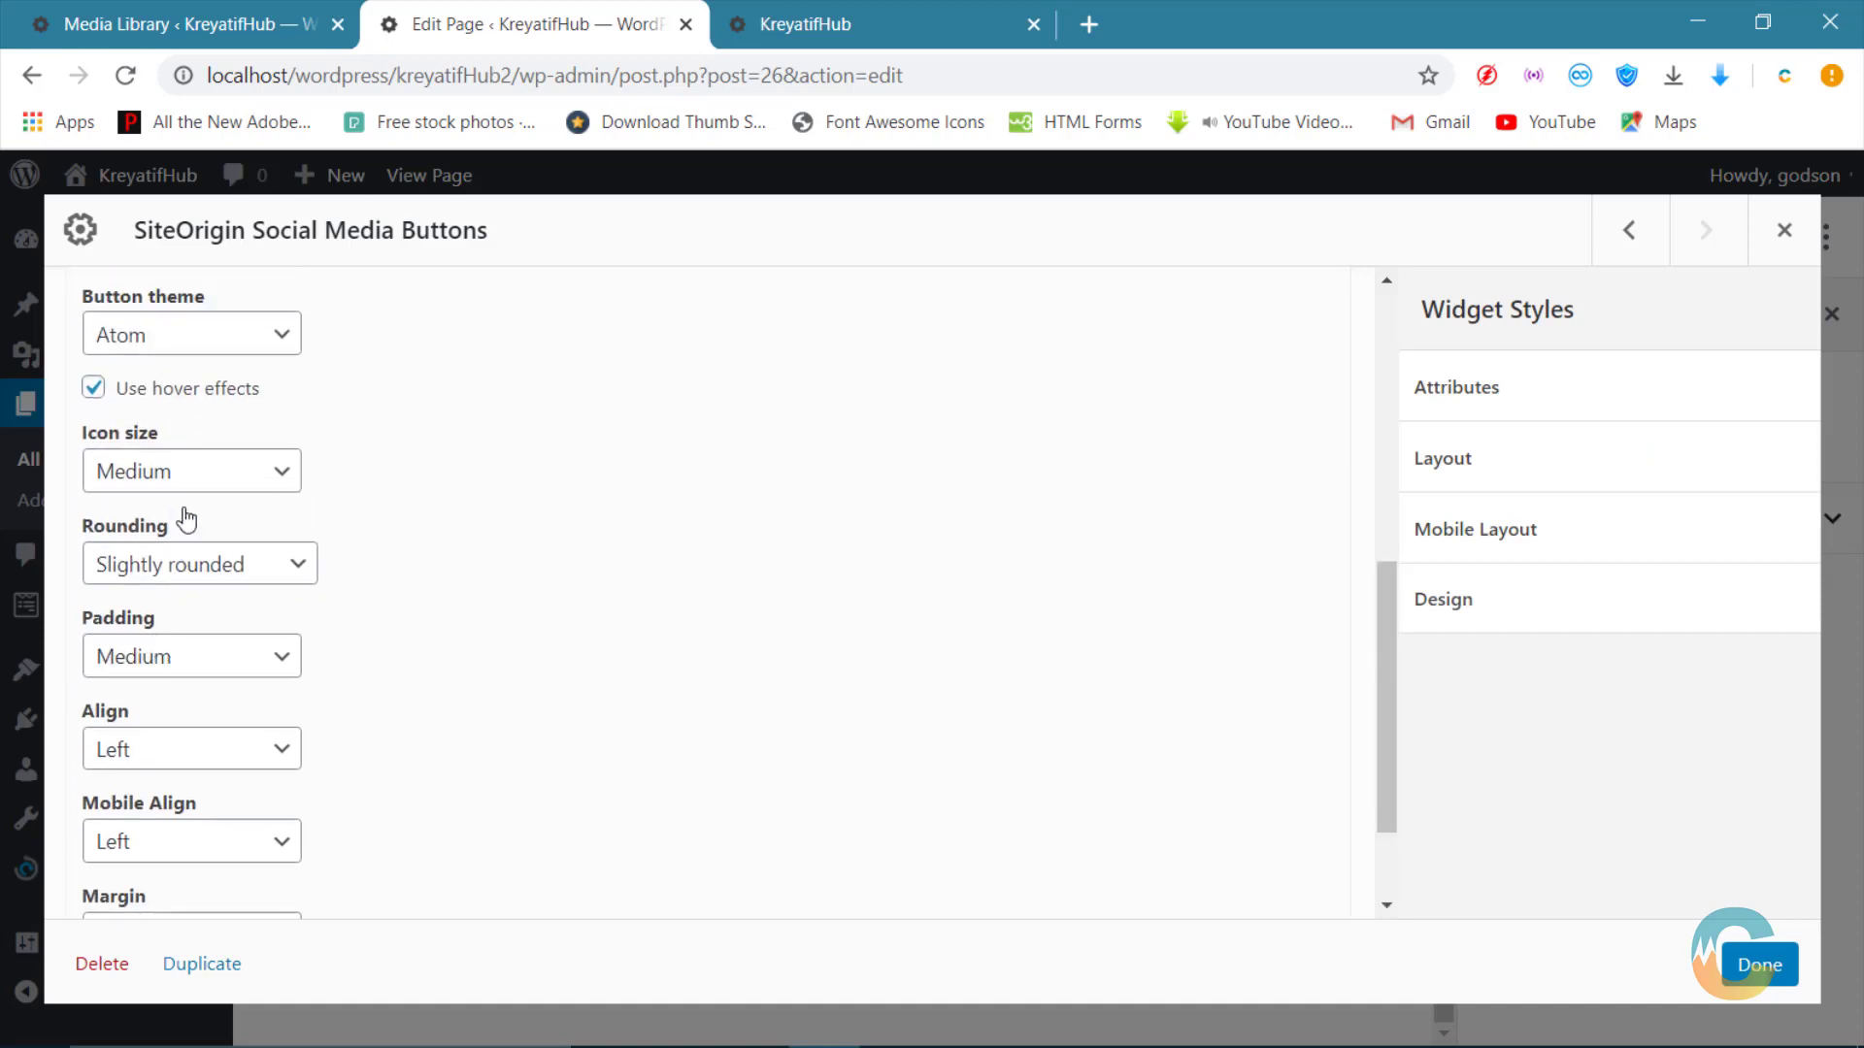
{"action": "left_click", "coordinate": [173, 658]}
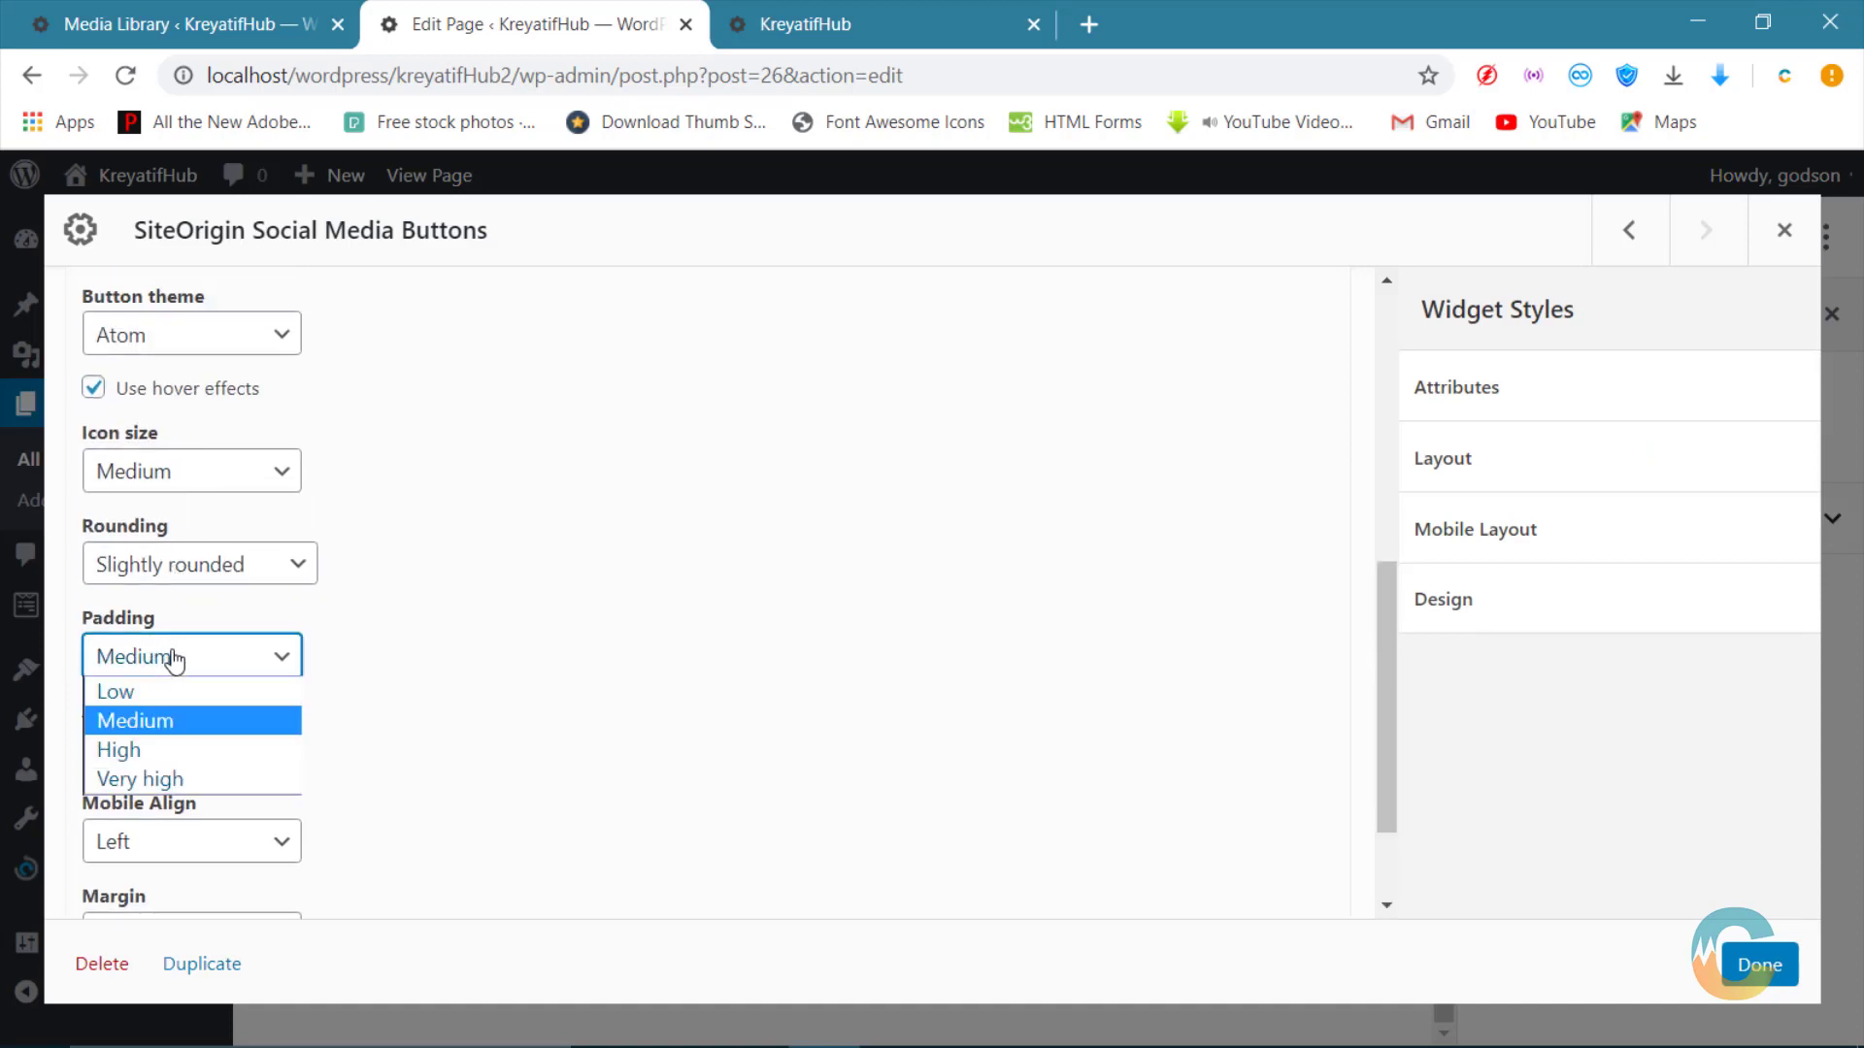
{"action": "left_click", "coordinate": [136, 691]}
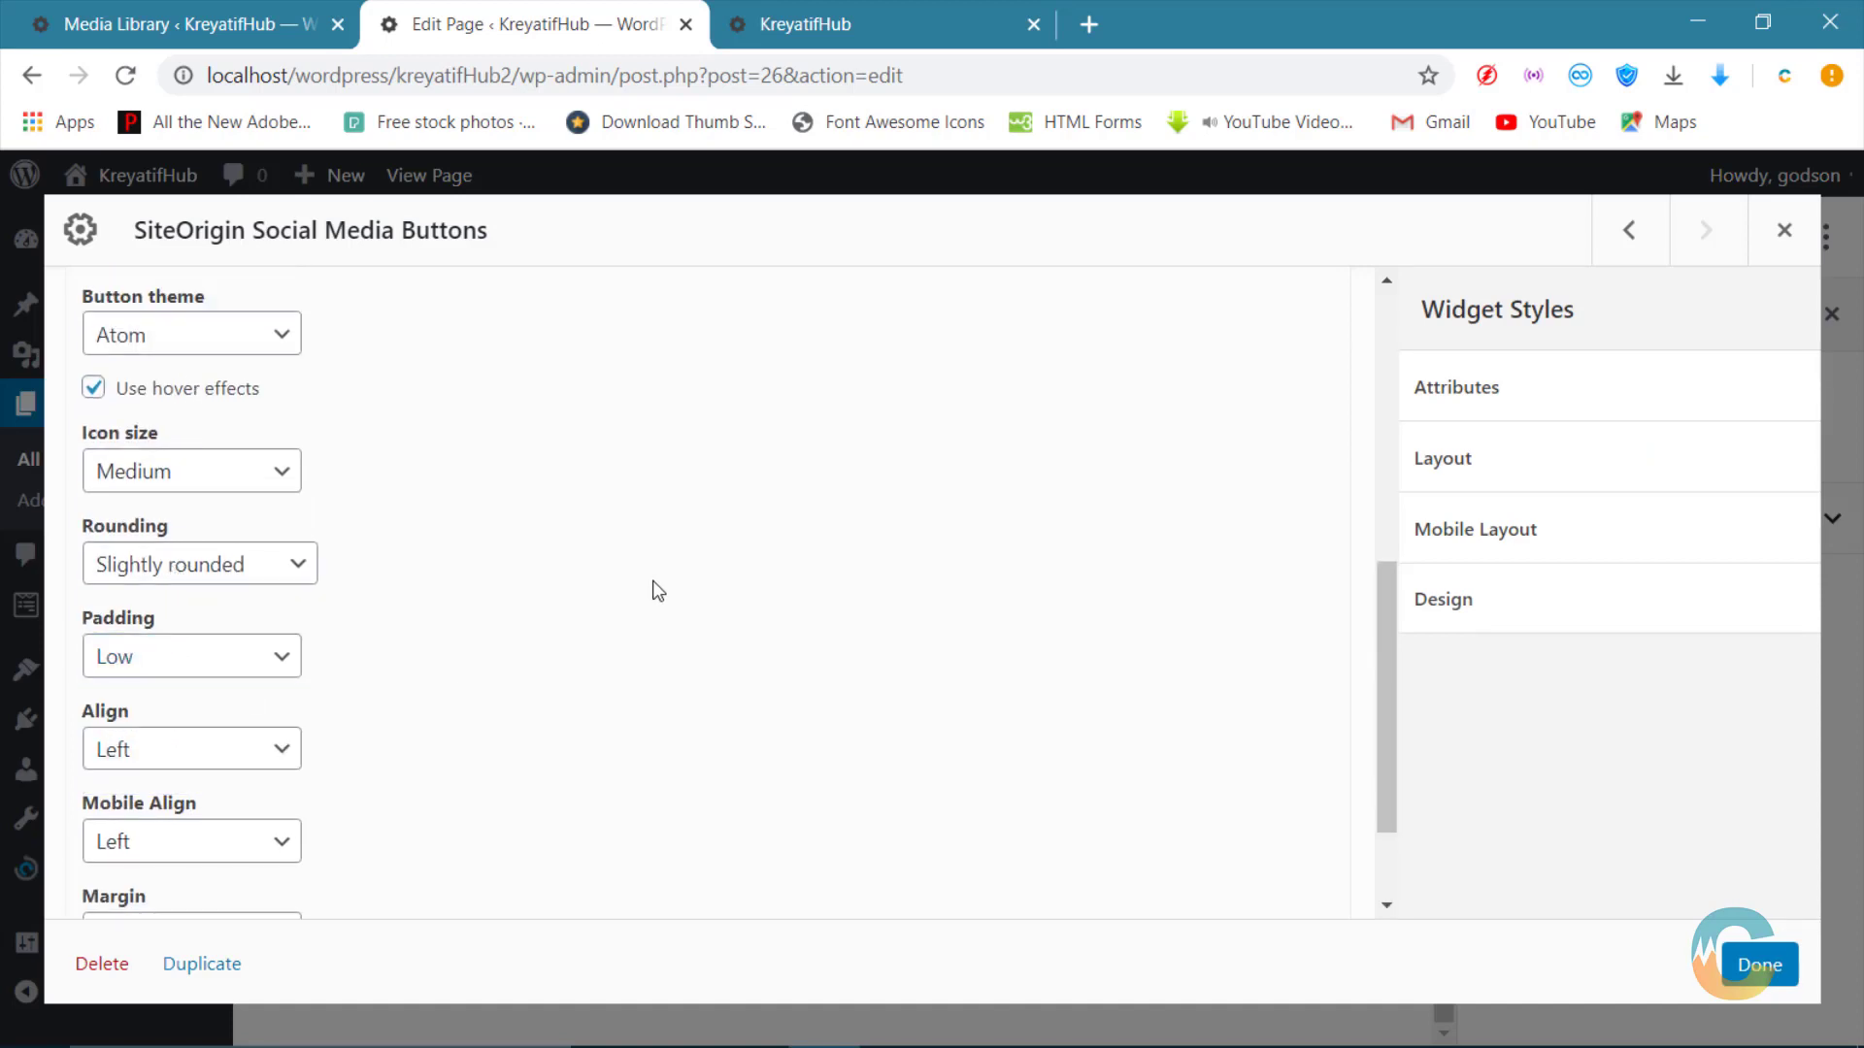
{"action": "left_click", "coordinate": [163, 475]}
{"action": "left_click", "coordinate": [136, 504]}
Step: Examine the widget's layout and design style options for settings that control the buttons' placement
{"action": "left_click", "coordinate": [1441, 460]}
{"action": "scroll", "coordinate": [1514, 573], "scroll_direction": "down", "scroll_amount": 1}
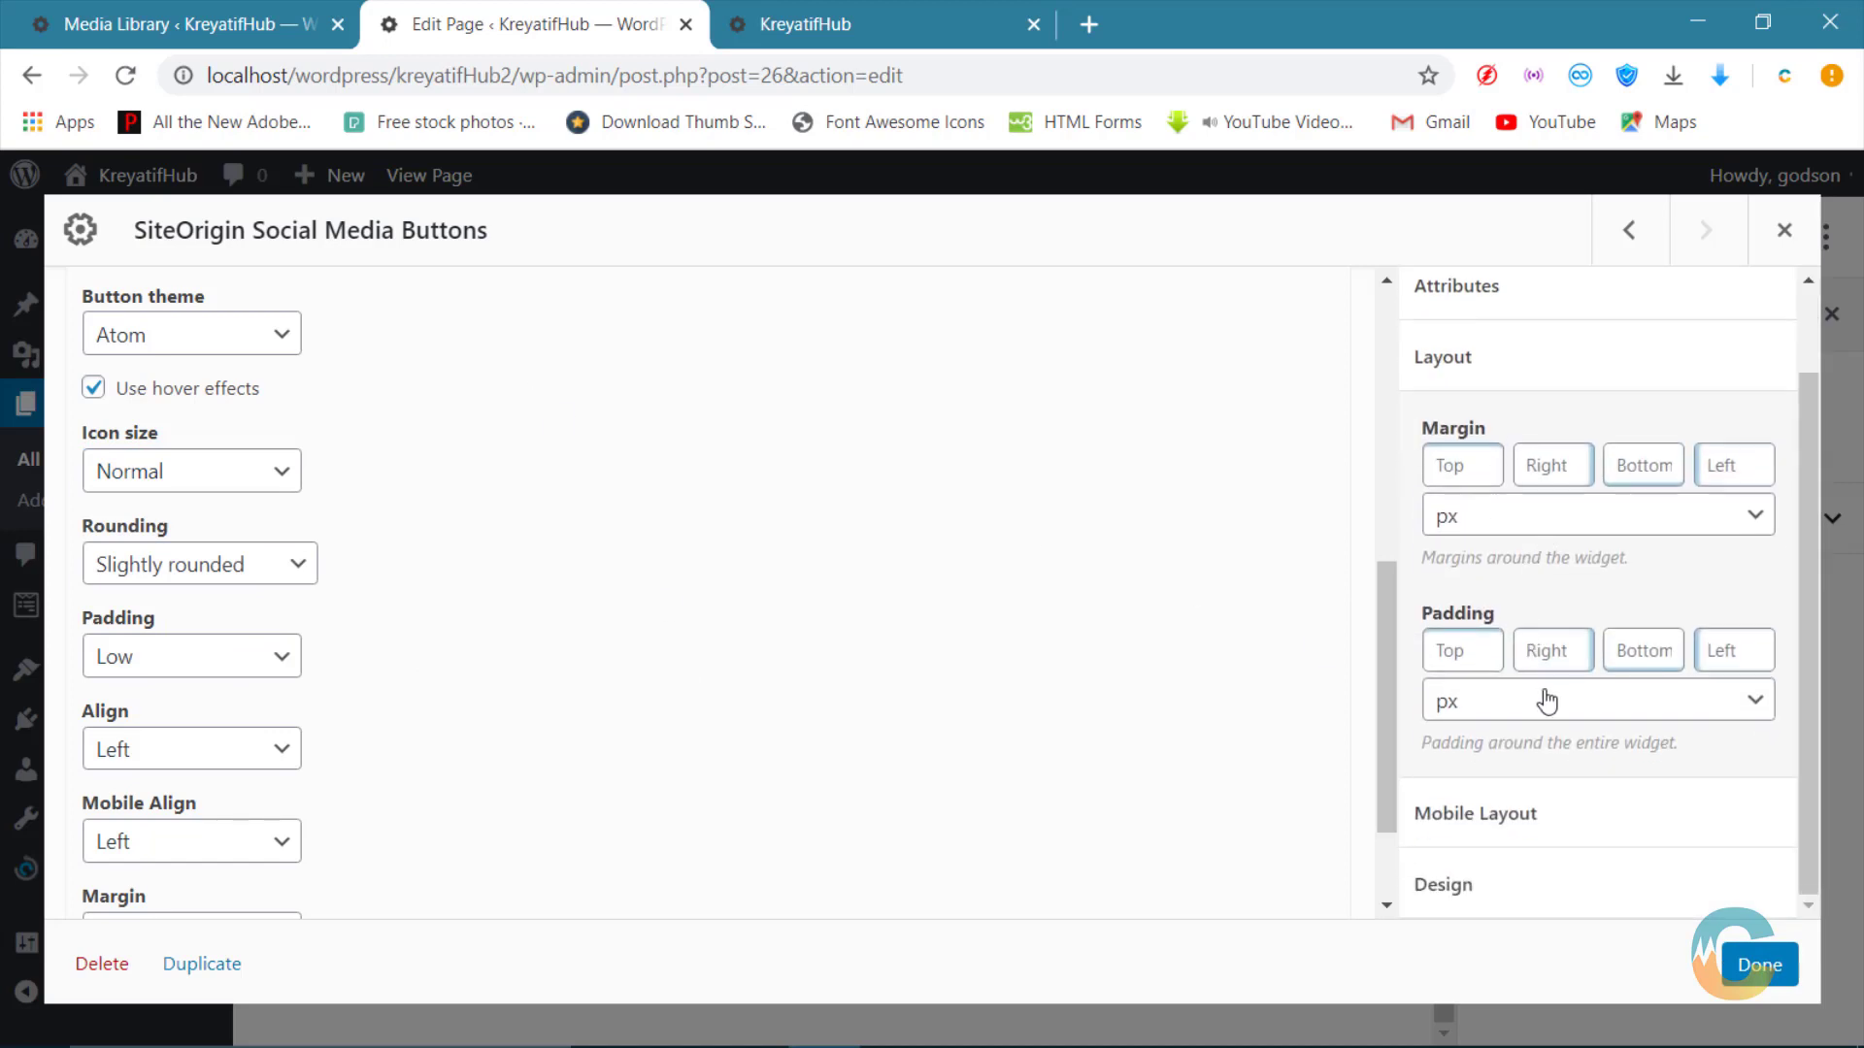
{"action": "scroll", "coordinate": [1514, 752], "scroll_direction": "up", "scroll_amount": 1}
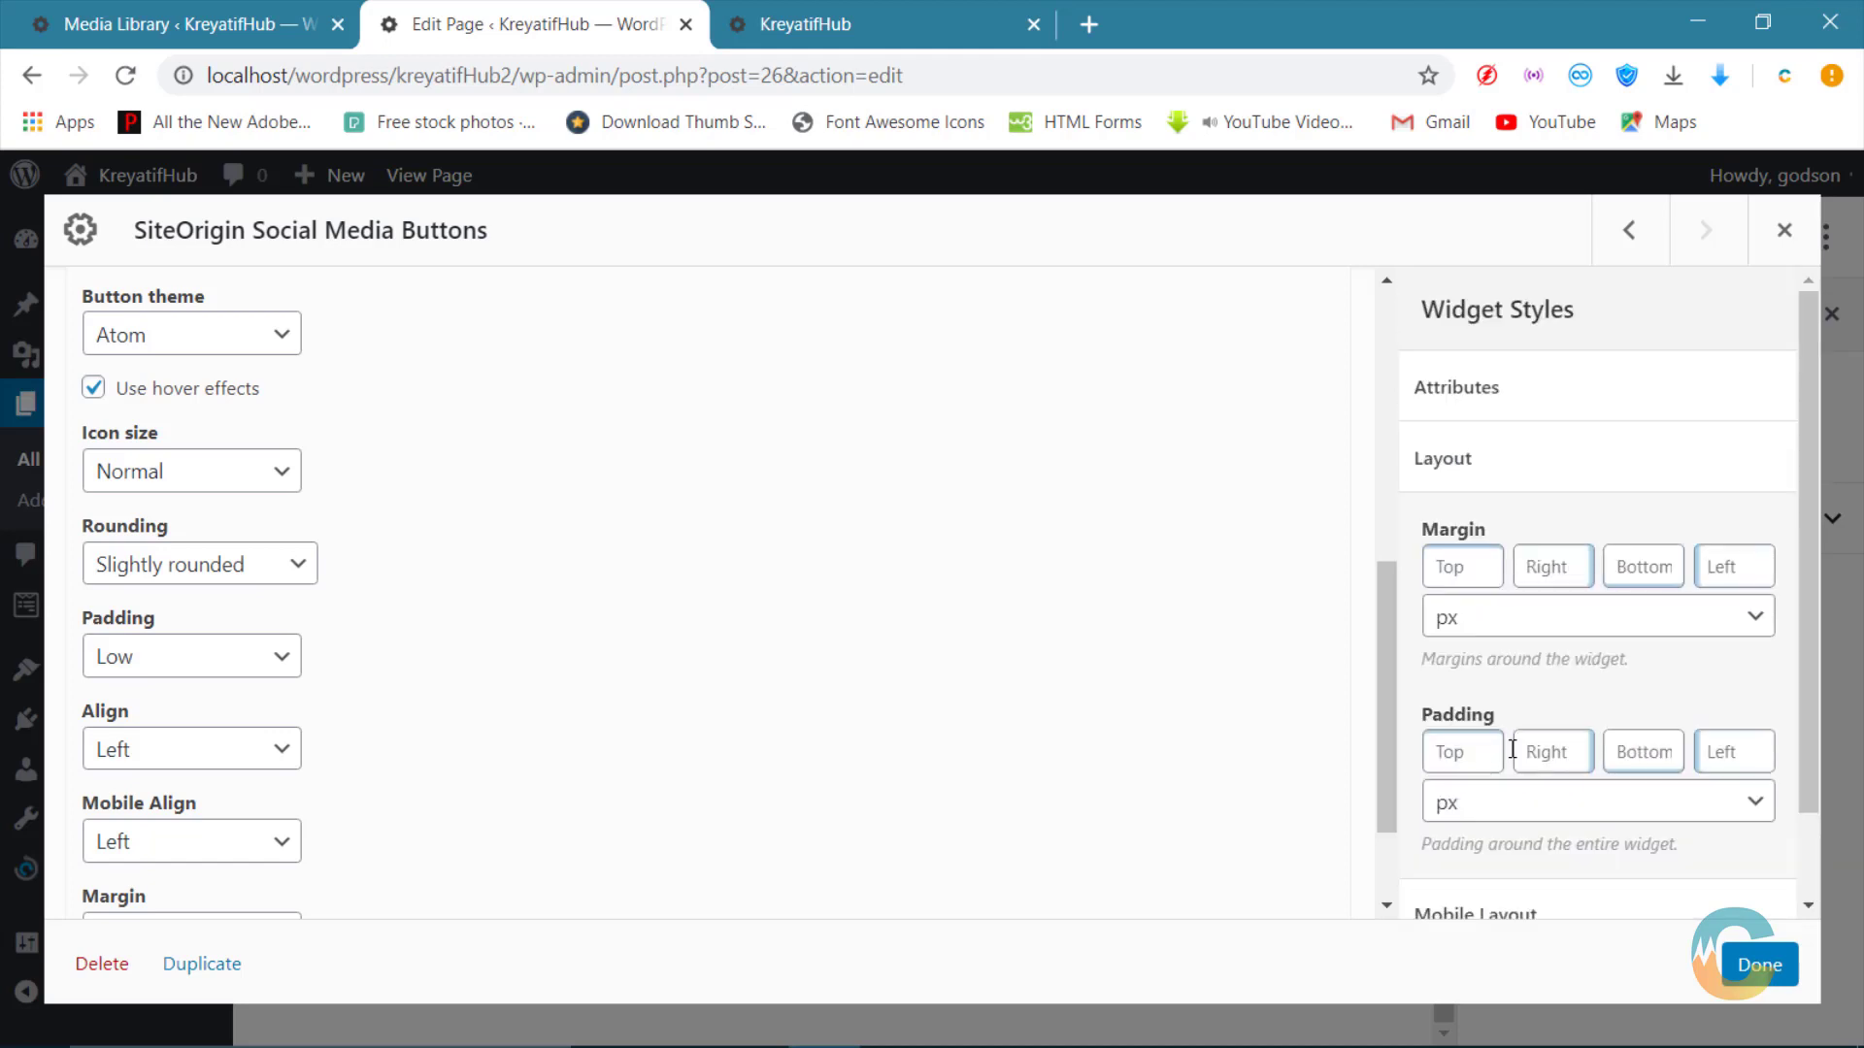
{"action": "left_click", "coordinate": [1504, 470]}
{"action": "scroll", "coordinate": [660, 497], "scroll_direction": "up", "scroll_amount": 3}
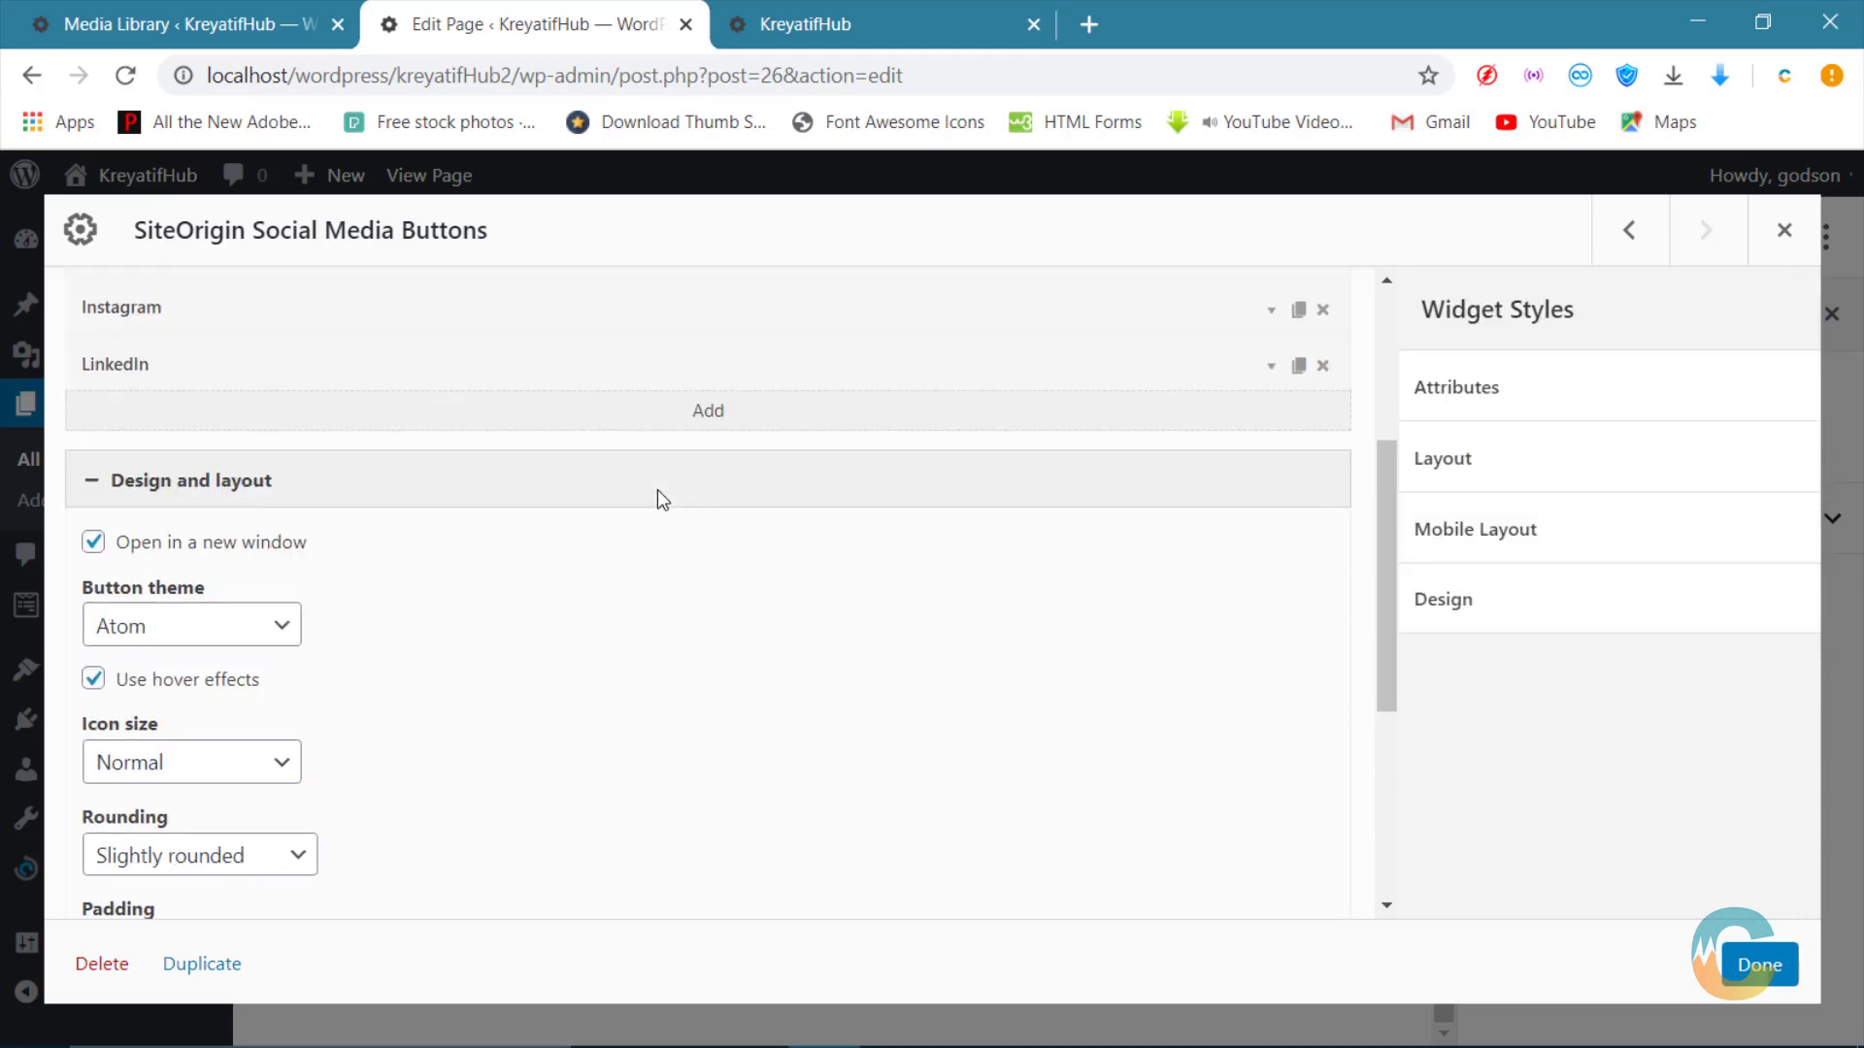
{"action": "scroll", "coordinate": [881, 603], "scroll_direction": "down", "scroll_amount": 5}
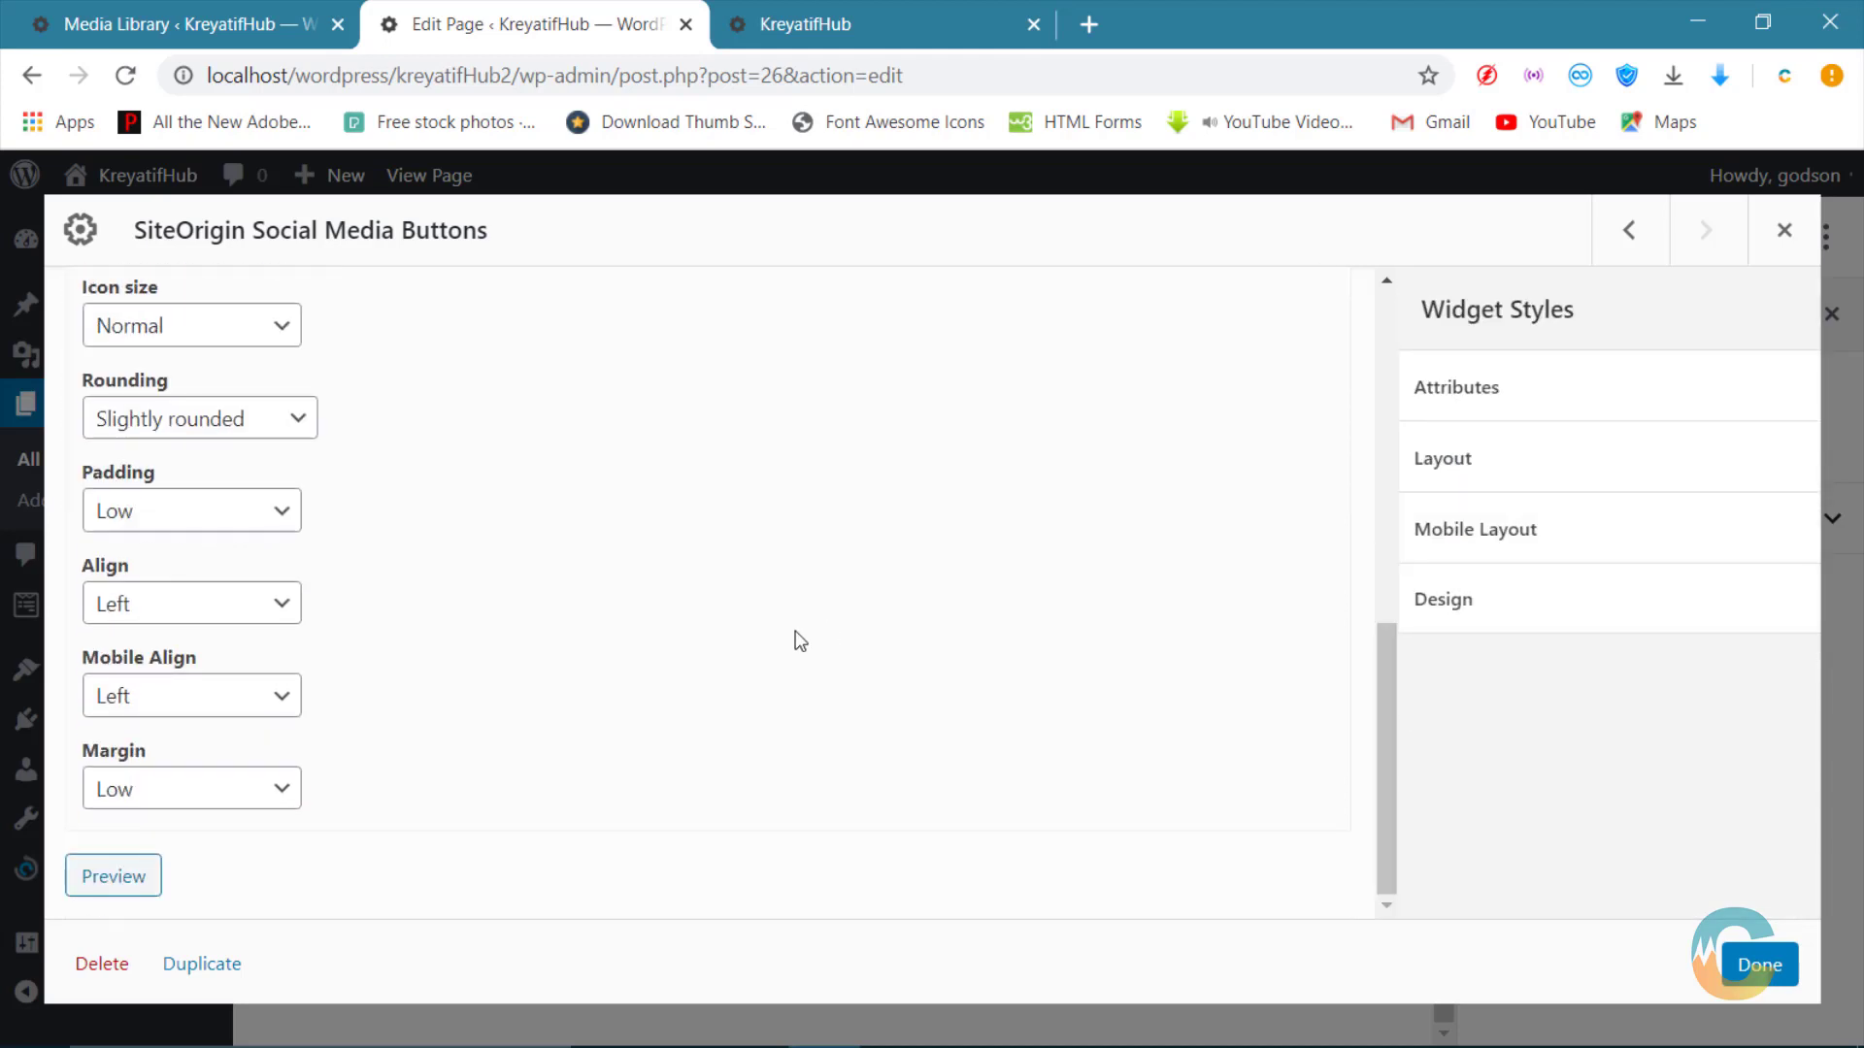
{"action": "scroll", "coordinate": [828, 580], "scroll_direction": "up", "scroll_amount": 5}
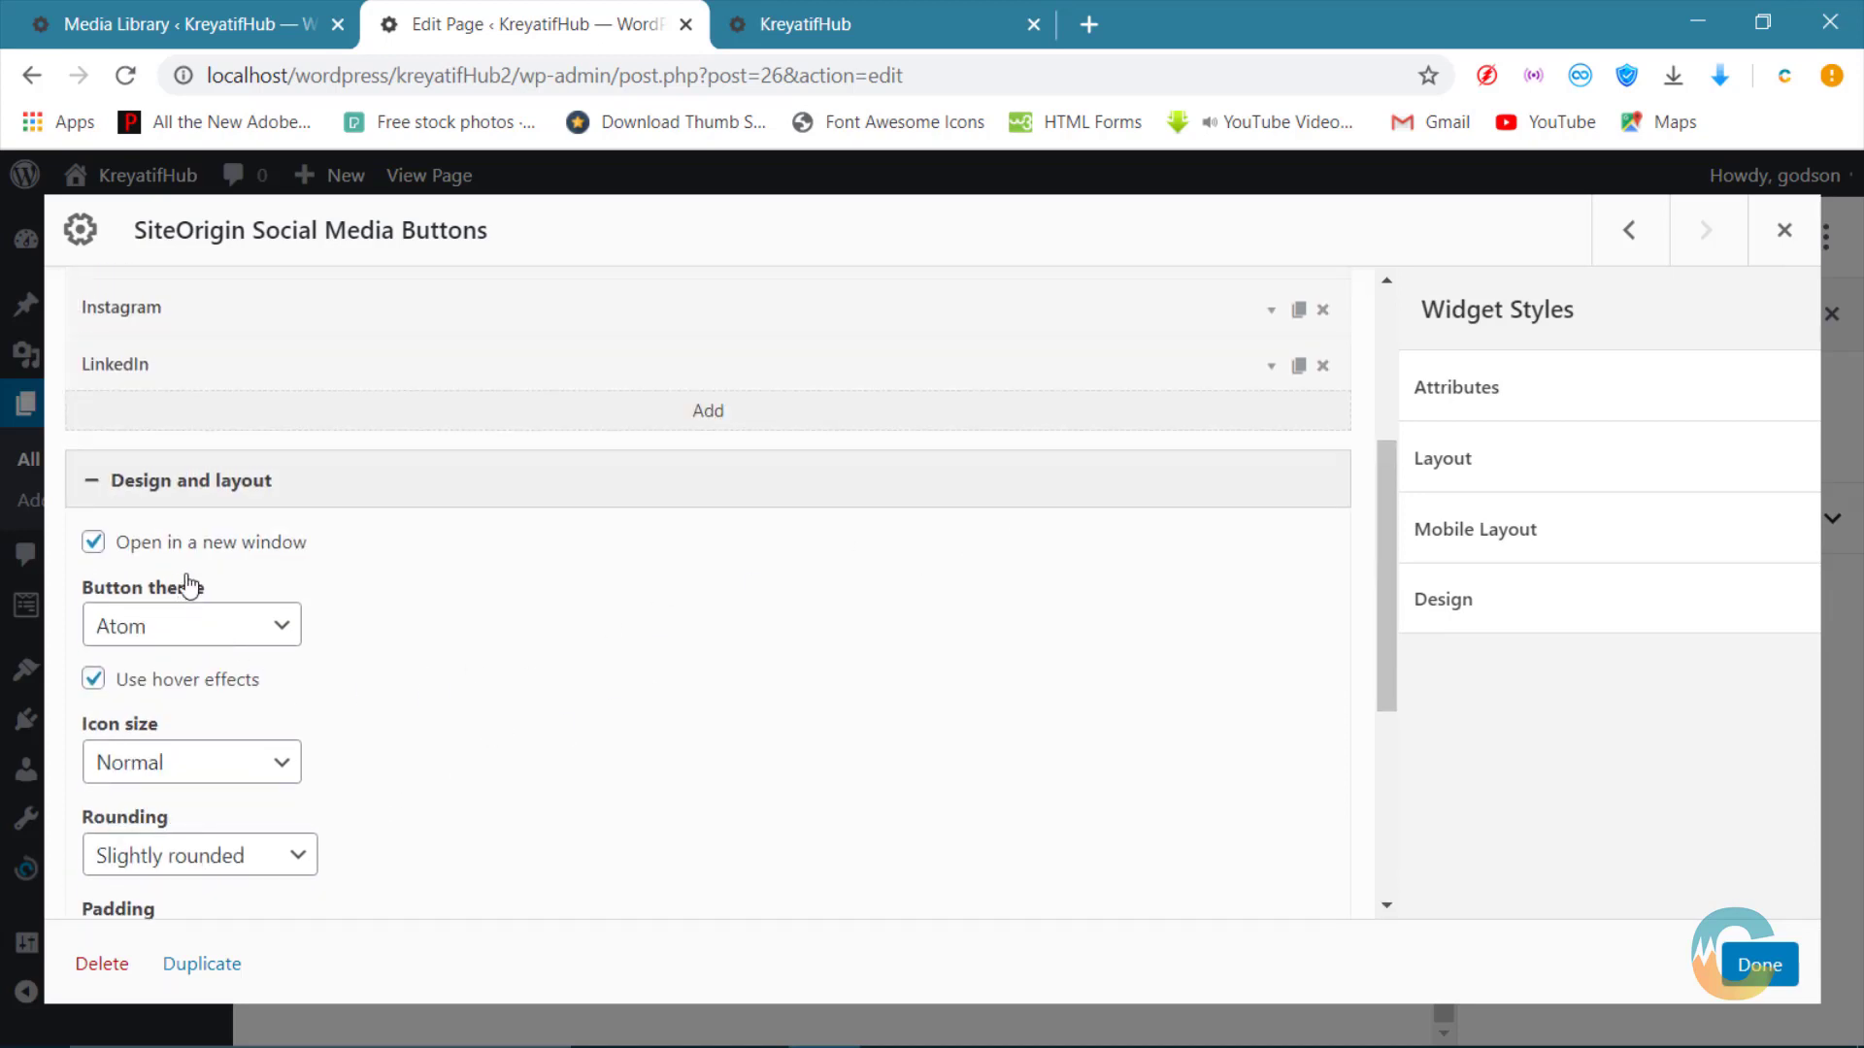
{"action": "left_click", "coordinate": [1427, 611]}
{"action": "scroll", "coordinate": [1594, 710], "scroll_direction": "down", "scroll_amount": 5}
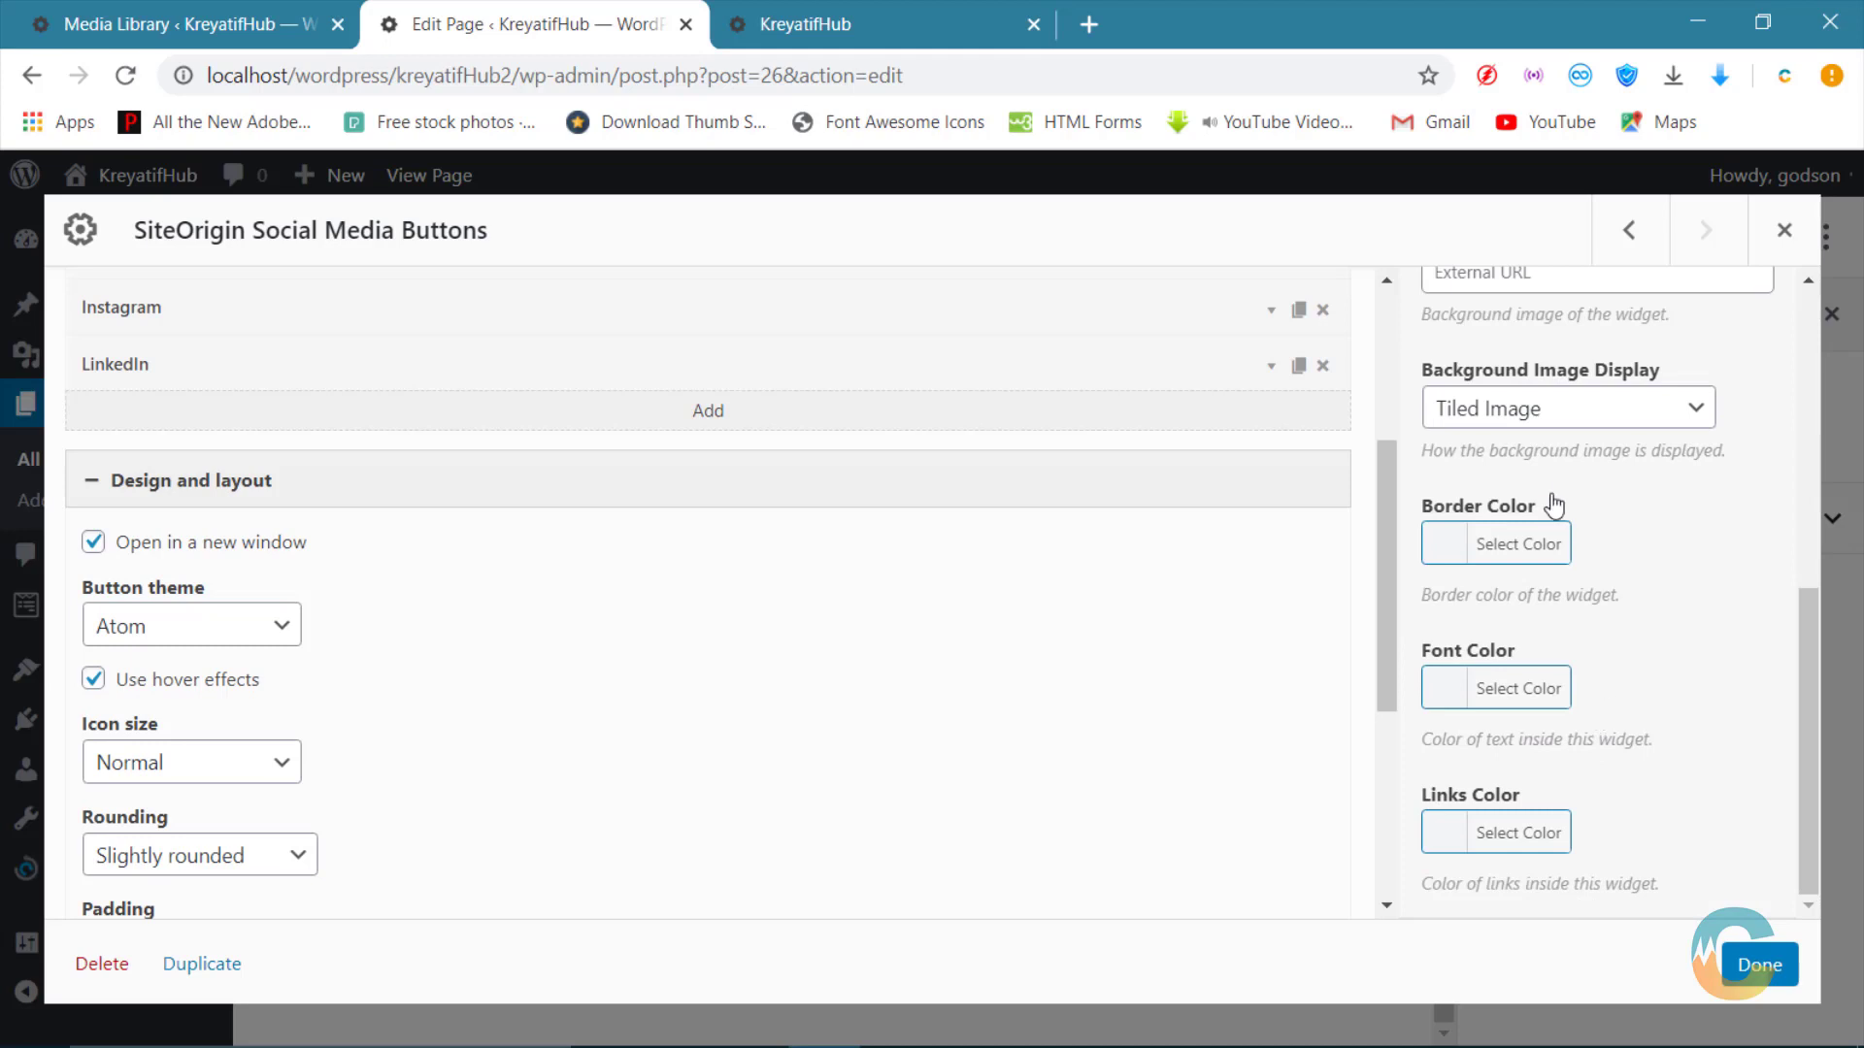
{"action": "scroll", "coordinate": [1541, 702], "scroll_direction": "up", "scroll_amount": 3}
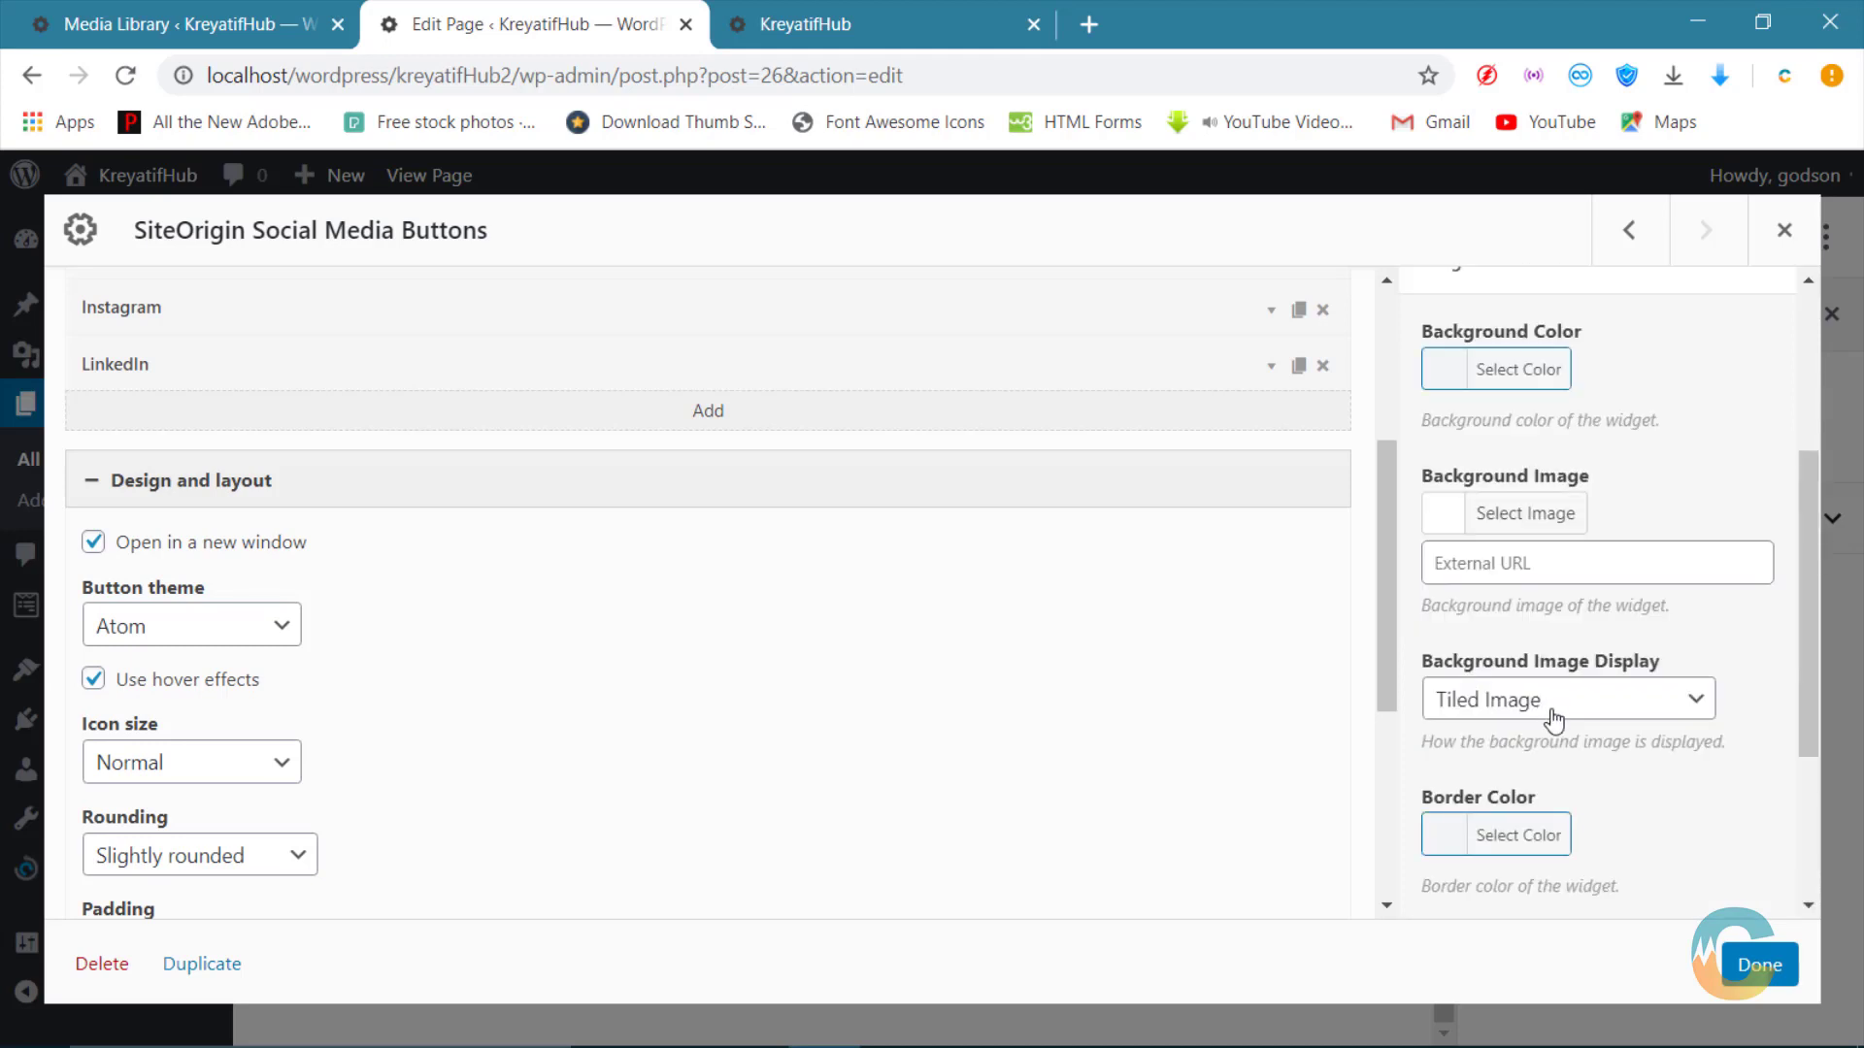
{"action": "scroll", "coordinate": [1554, 721], "scroll_direction": "up", "scroll_amount": 2}
{"action": "left_click", "coordinate": [1517, 388]}
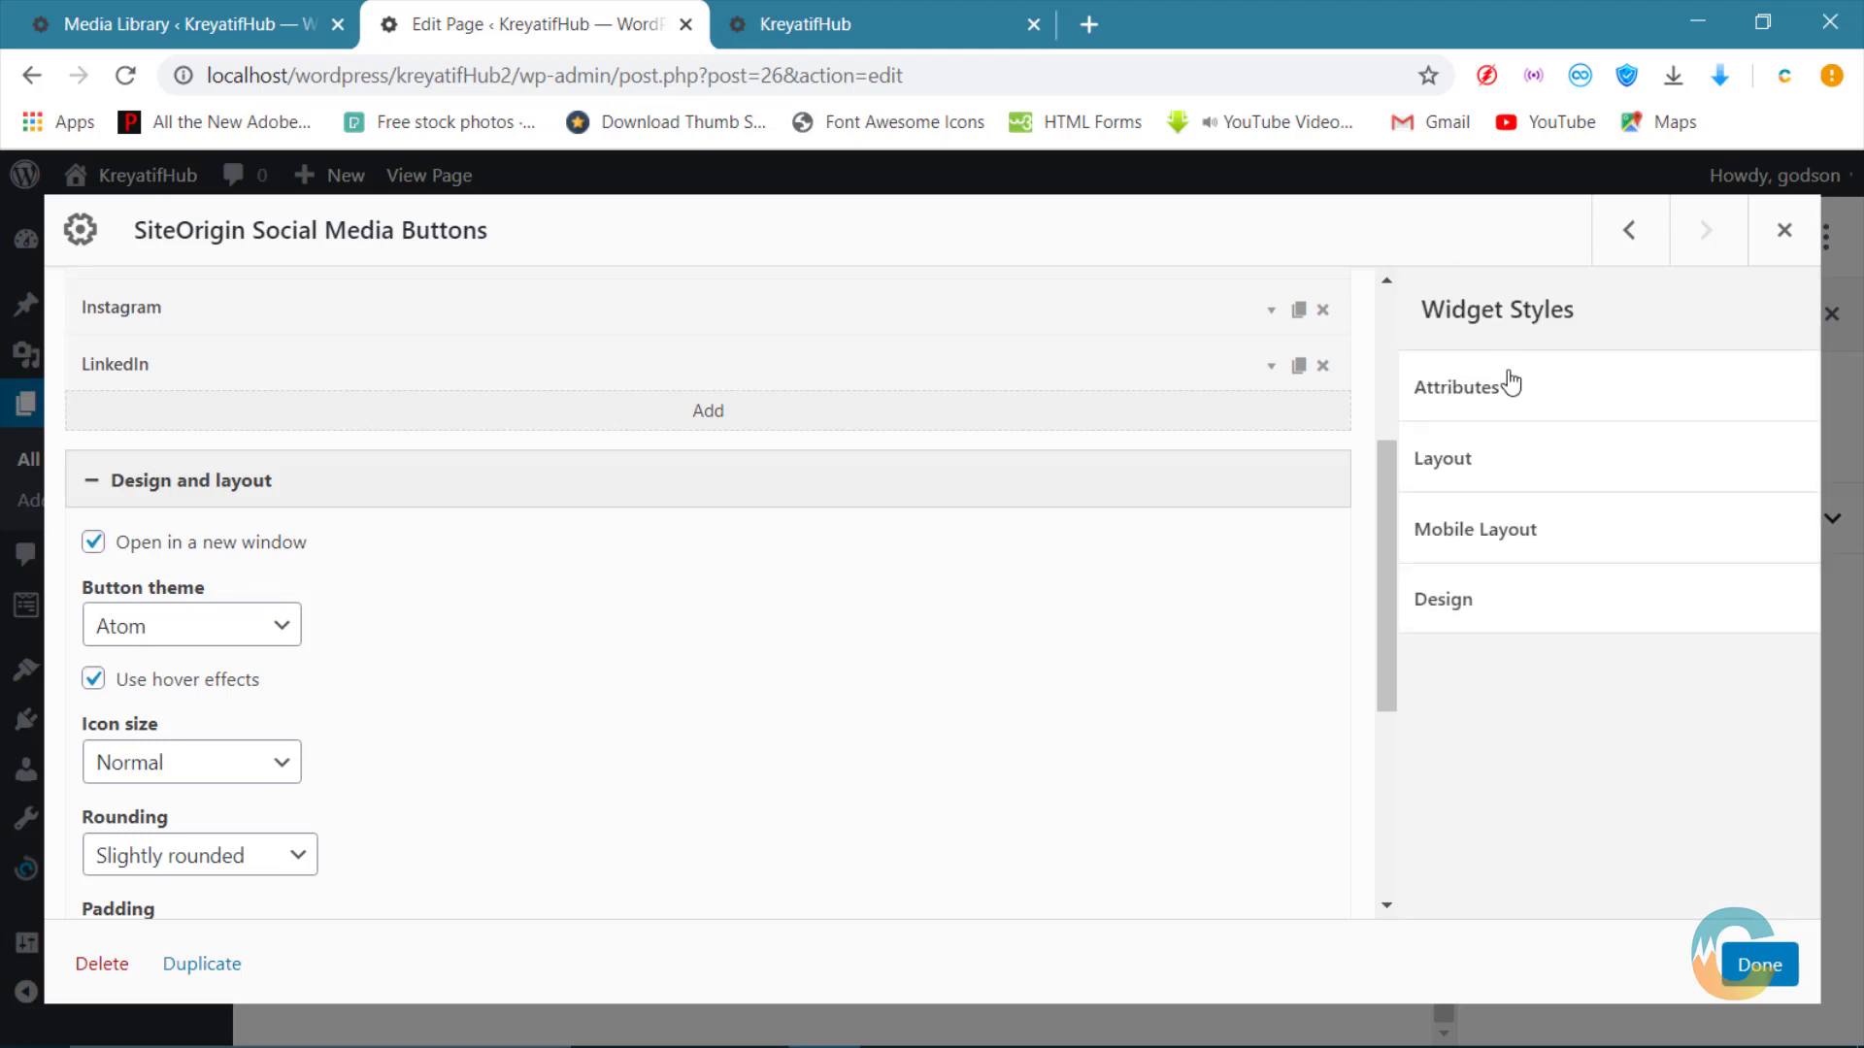
Step: Open the widget's layout styles and check the position of the social media buttons on the kreyatifHub2 home page
{"action": "left_click", "coordinate": [1467, 462]}
{"action": "scroll", "coordinate": [1592, 602], "scroll_direction": "down", "scroll_amount": 1}
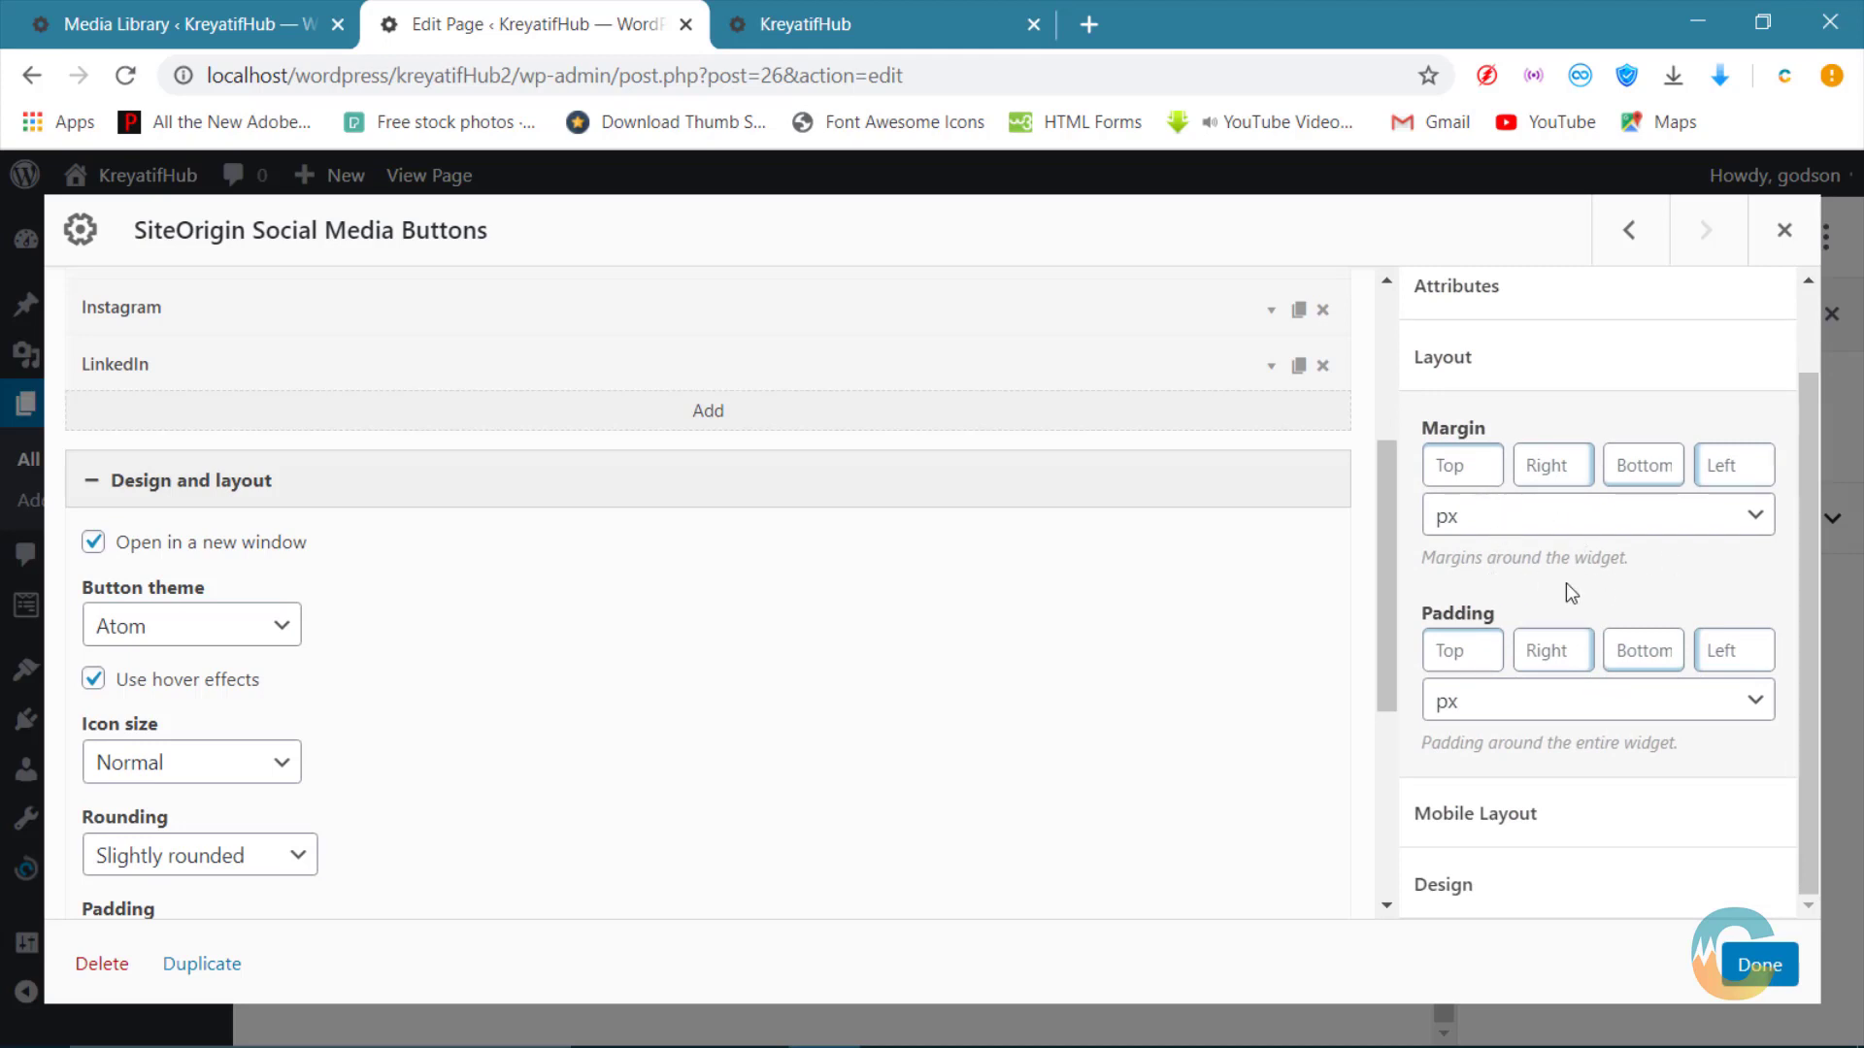
{"action": "key", "text": "ctrl+Tab"}
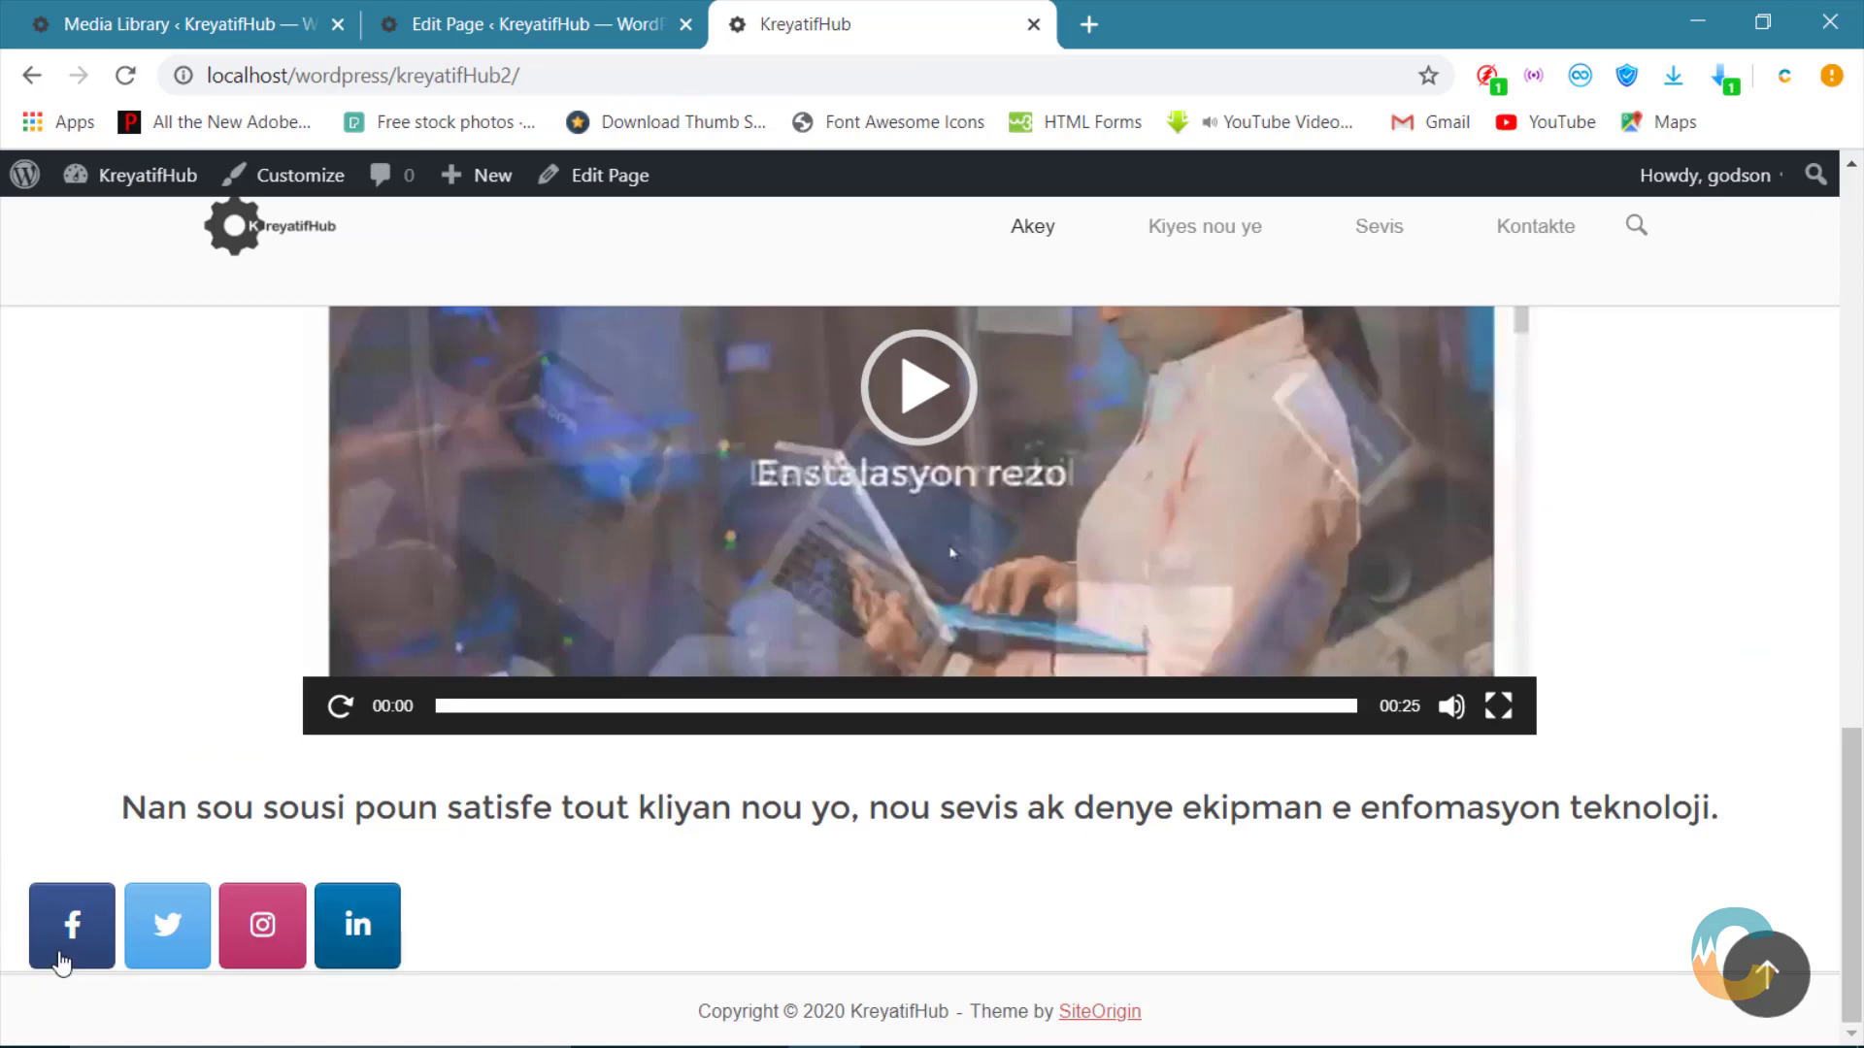
{"action": "left_click", "coordinate": [542, 37]}
{"action": "left_click", "coordinate": [816, 14]}
{"action": "key", "text": "ctrl+shift+Tab"}
{"action": "left_click", "coordinate": [824, 10]}
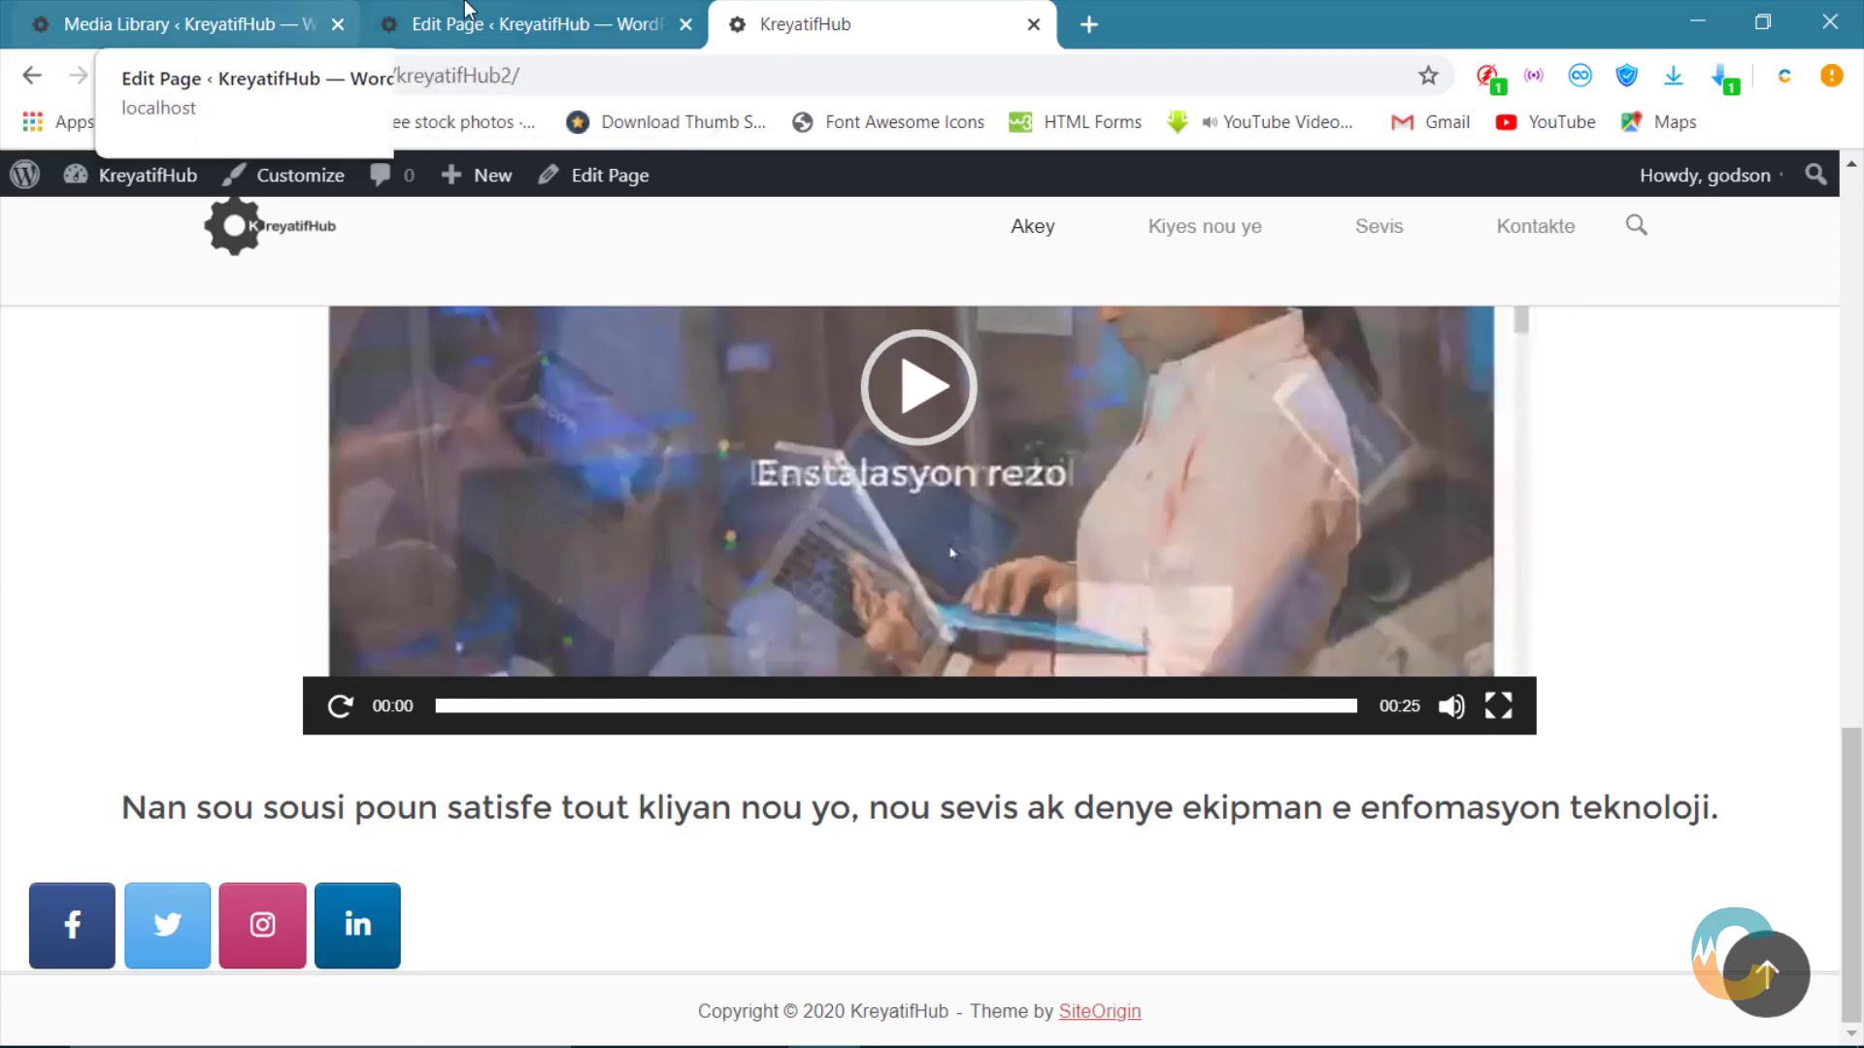
Step: Set the social media buttons widget's top and left layout margins to 30 px, leaving the right and bottom margins empty
{"action": "left_click", "coordinate": [524, 23]}
{"action": "left_click", "coordinate": [1505, 516]}
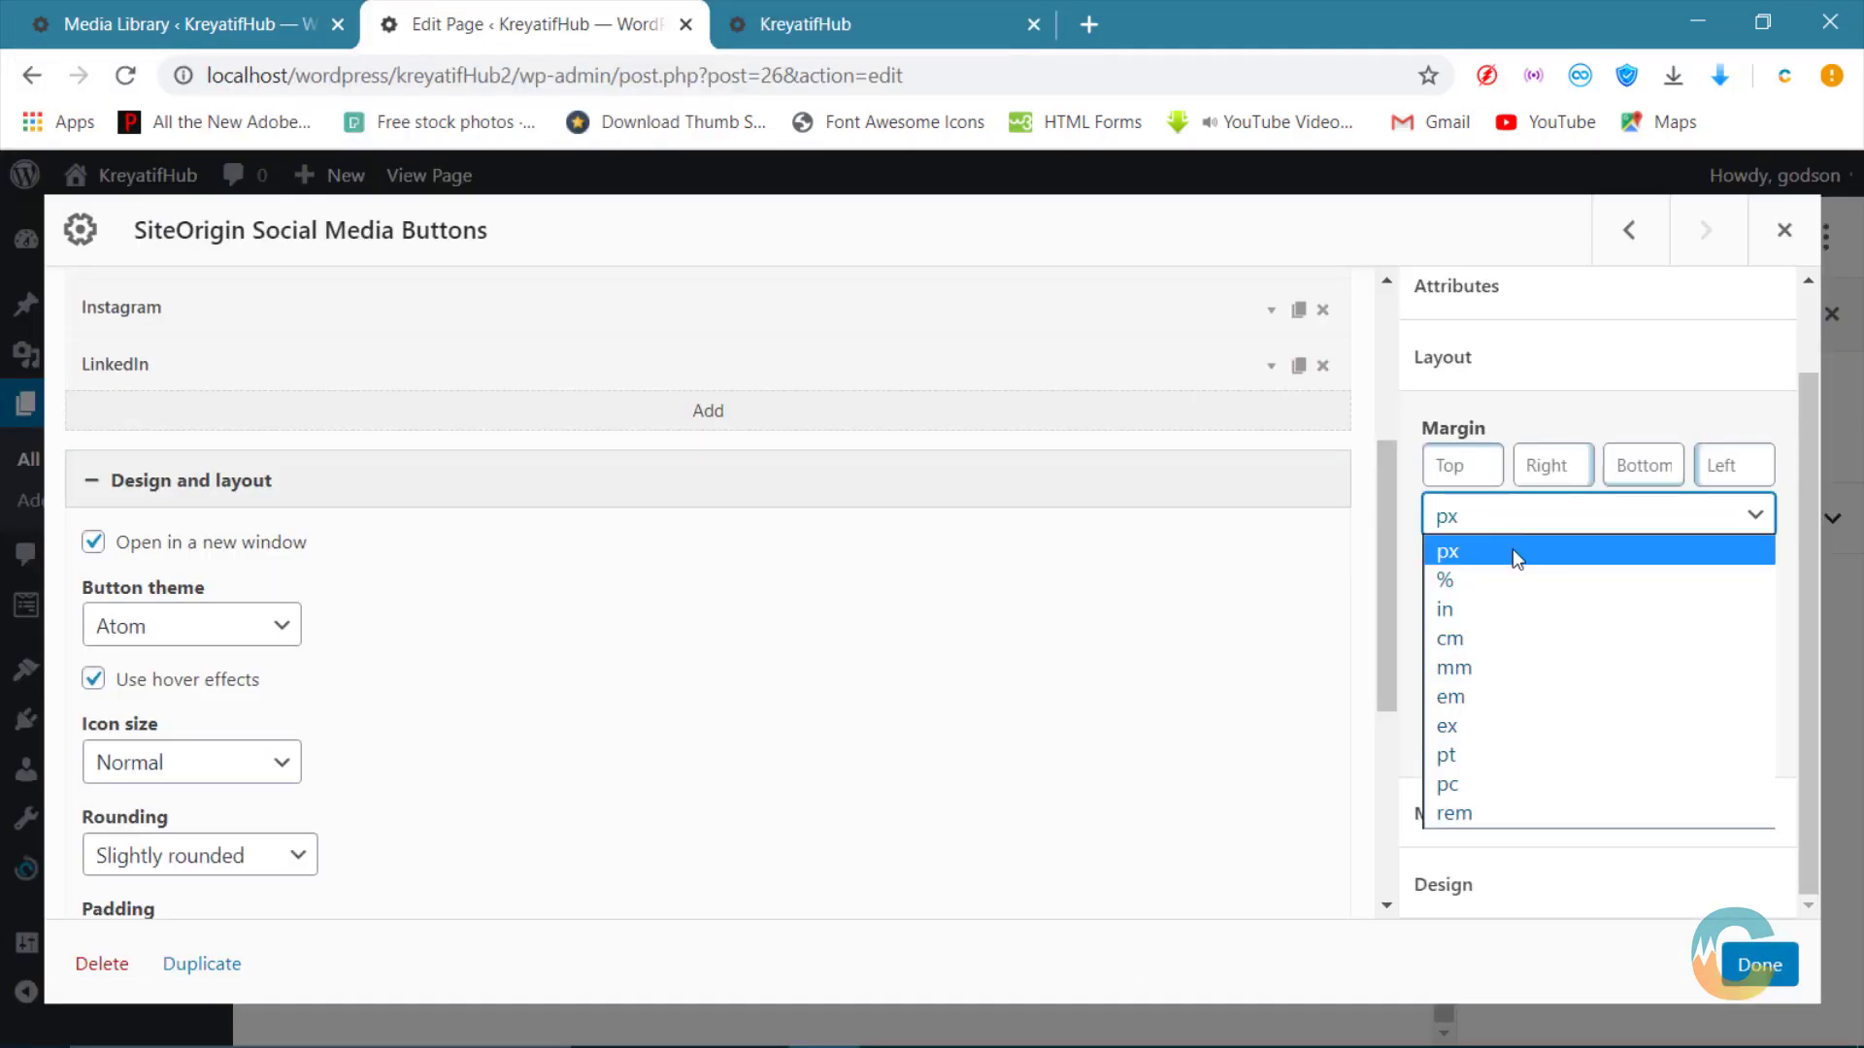
{"action": "left_click", "coordinate": [1511, 548]}
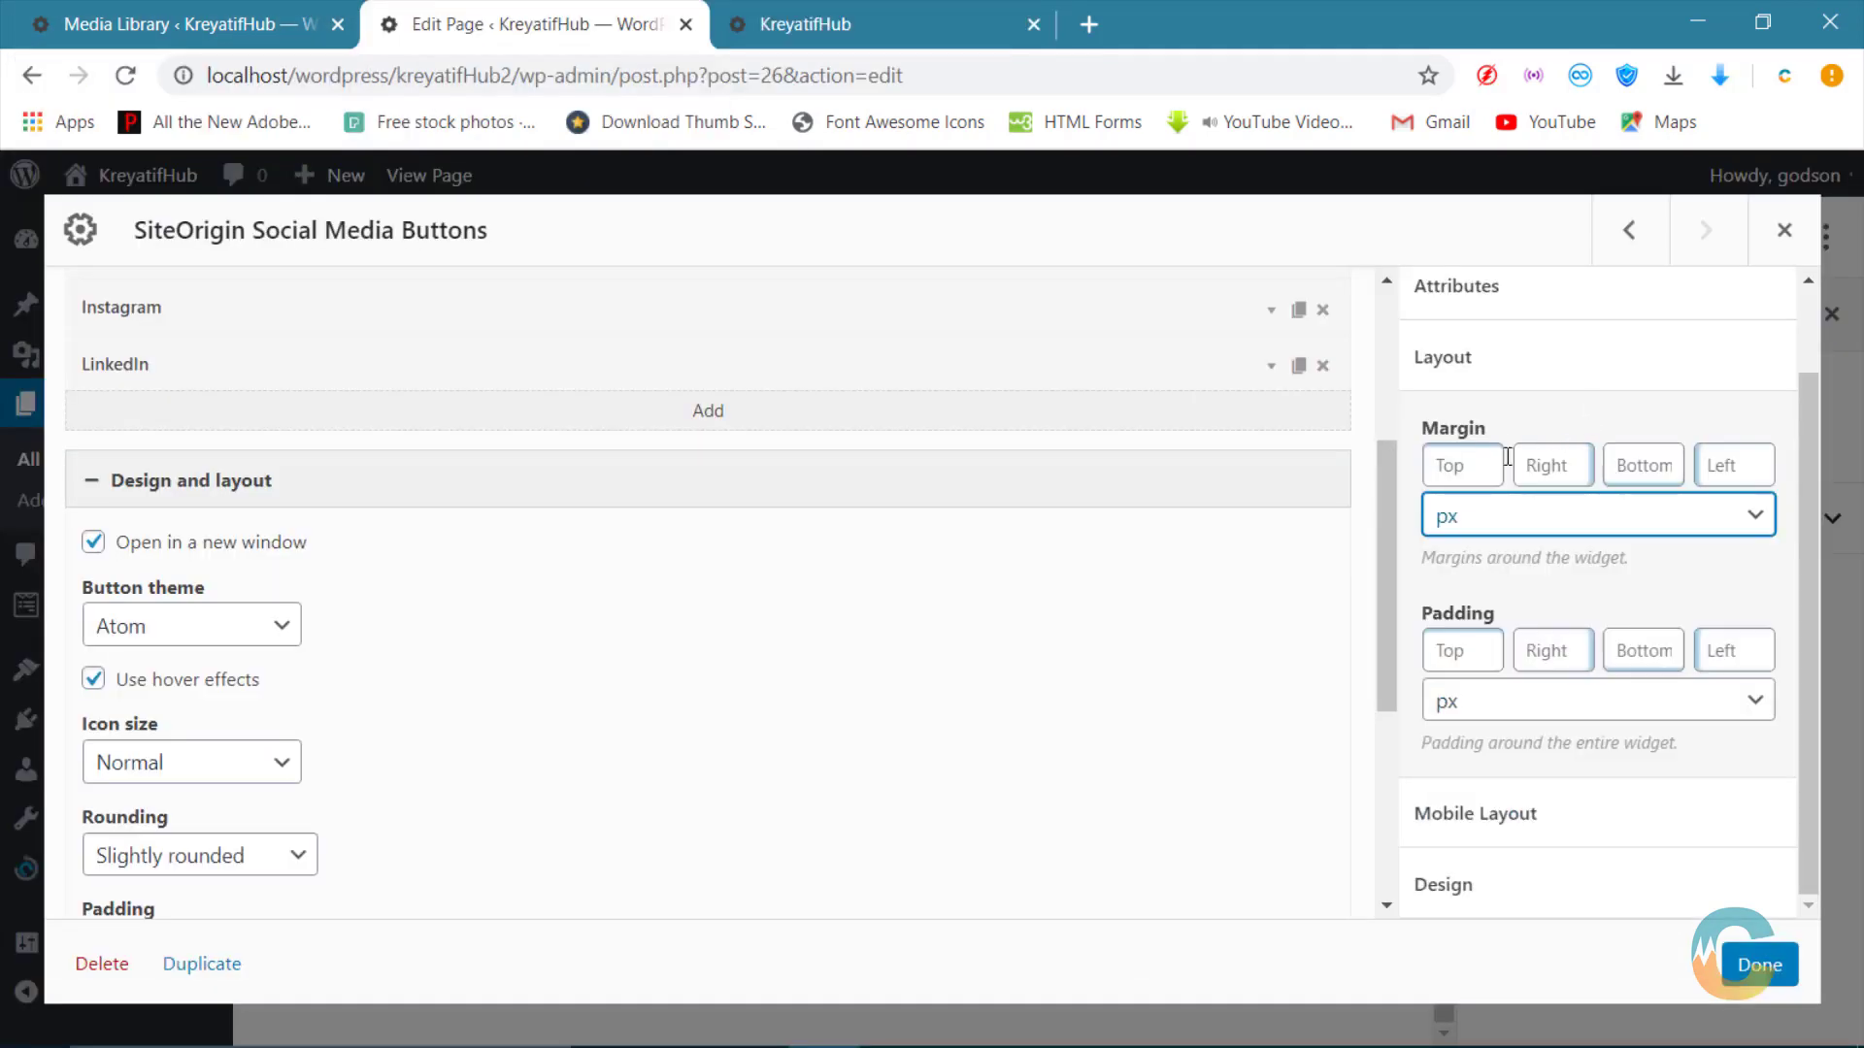
{"action": "left_click", "coordinate": [1451, 468]}
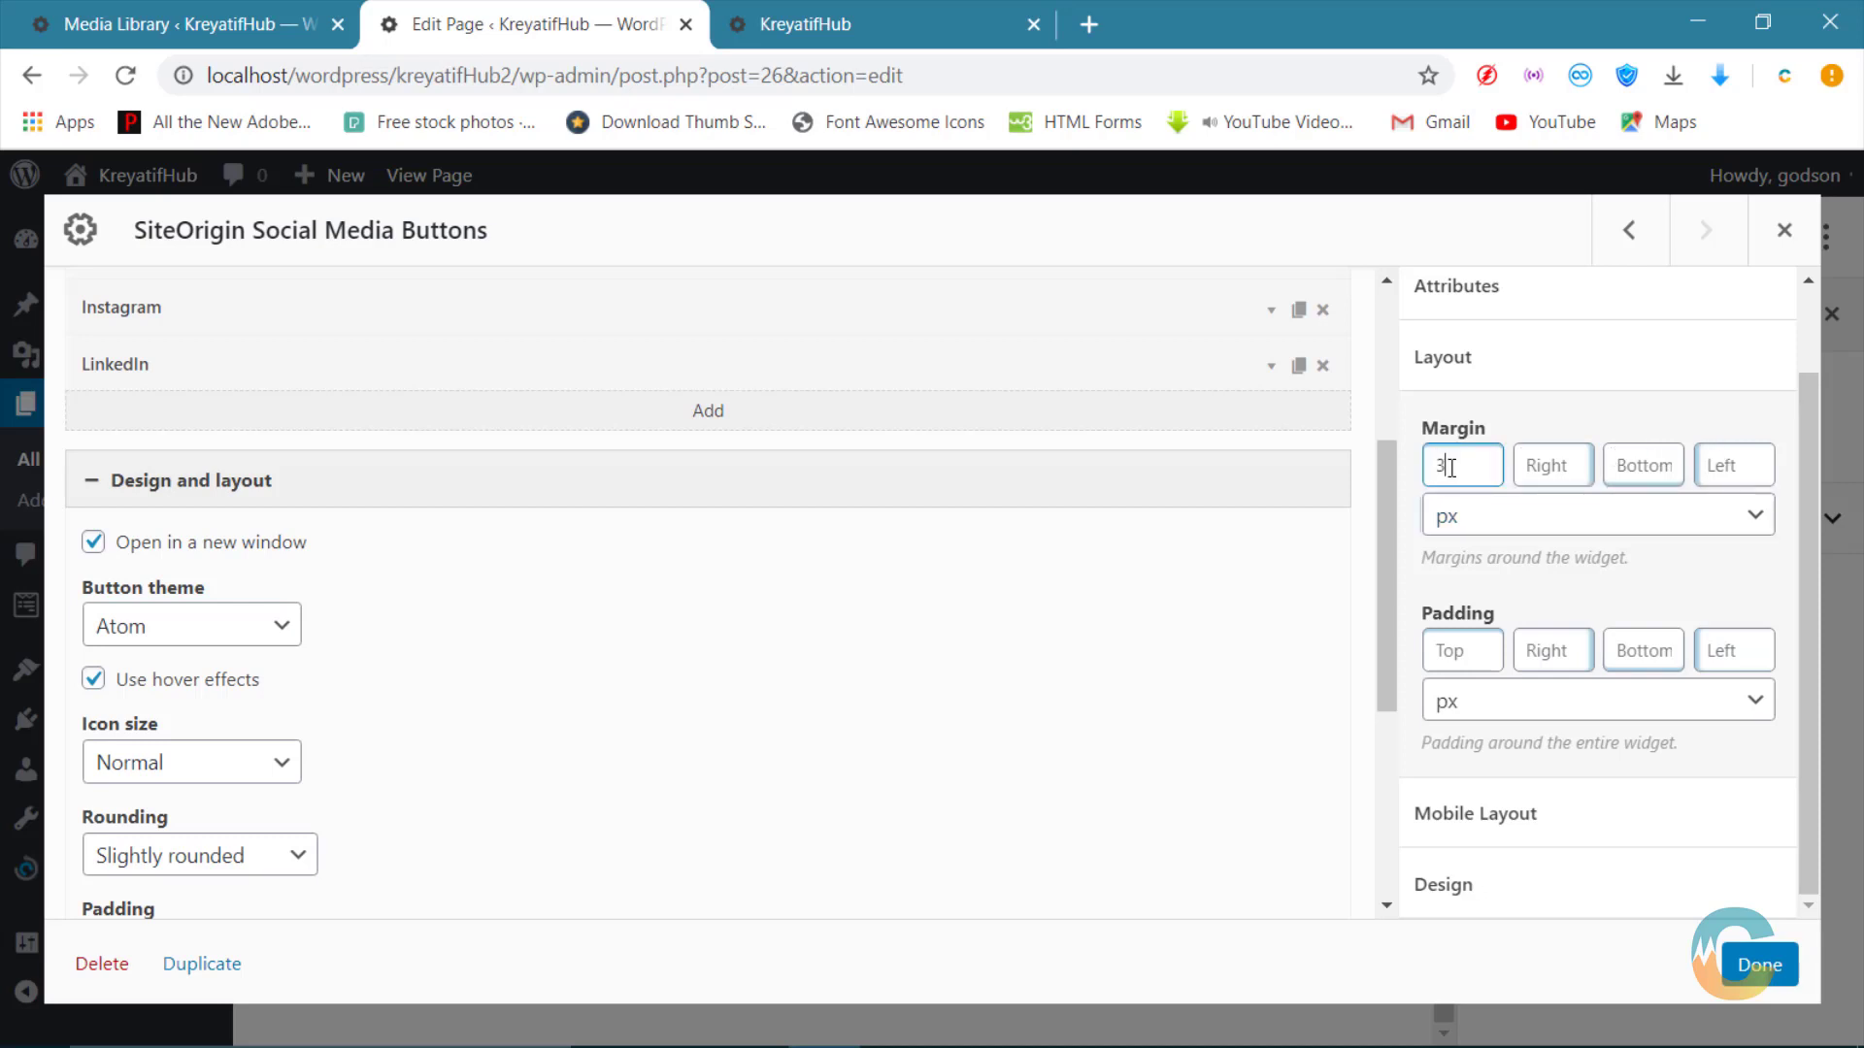
{"action": "type", "text": "30"}
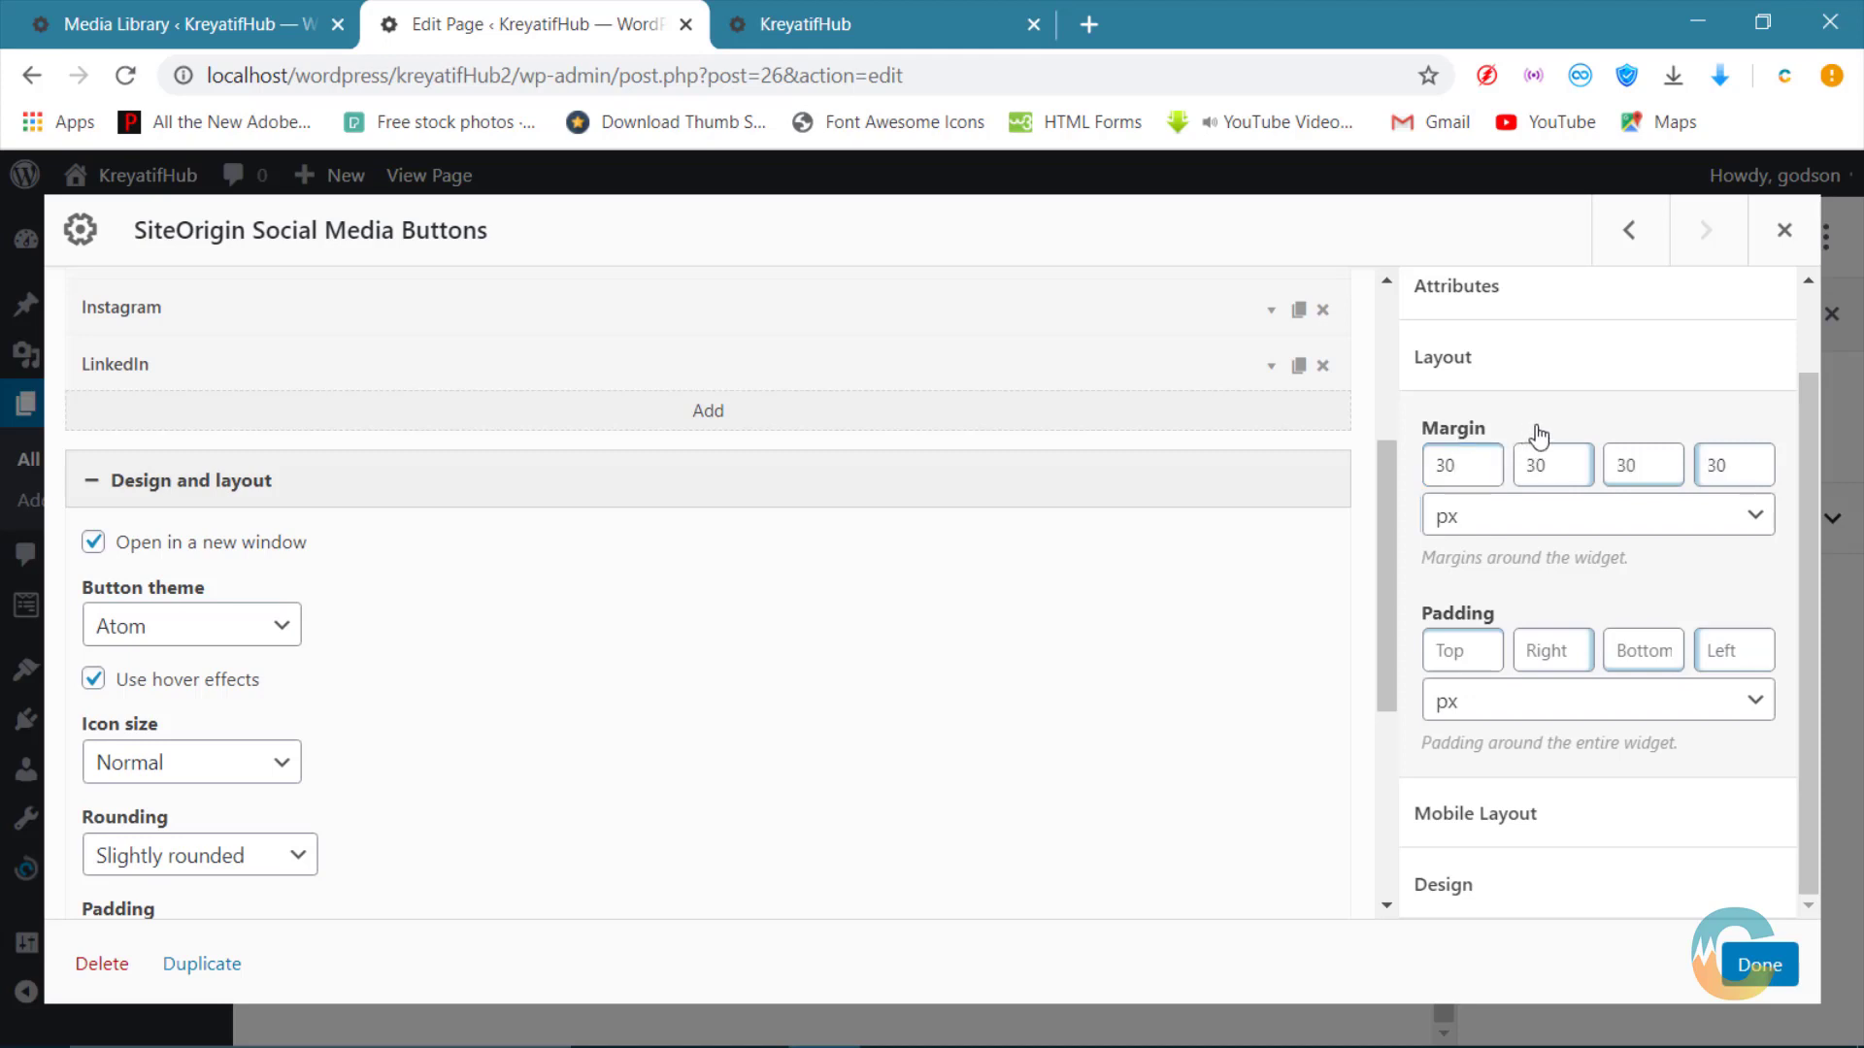
{"action": "double_click", "coordinate": [1721, 465]}
{"action": "double_click", "coordinate": [1664, 464]}
{"action": "key", "text": "BackSpace"}
{"action": "double_click", "coordinate": [1561, 470]}
{"action": "left_click", "coordinate": [1759, 966]}
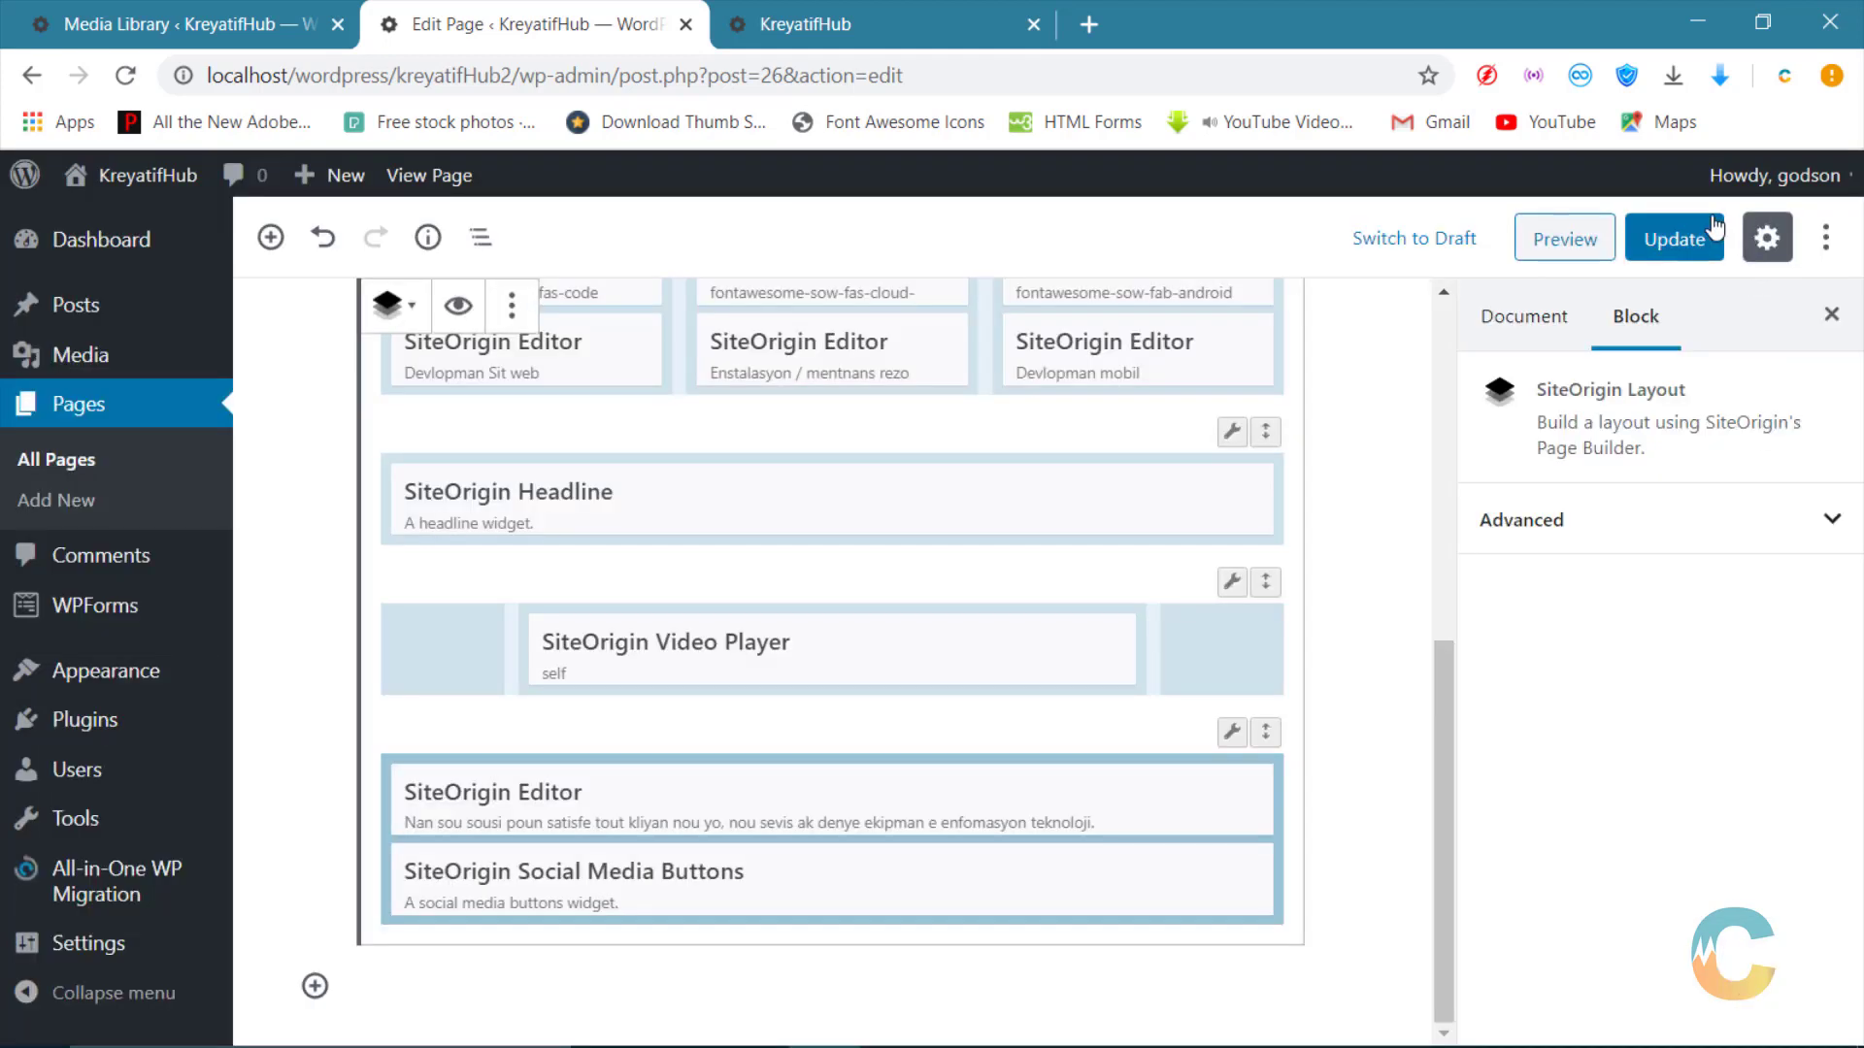
Step: Update the page and reload the kreyatifHub2 home page to check the position of the social media buttons
{"action": "left_click", "coordinate": [1659, 239]}
{"action": "left_click", "coordinate": [857, 11]}
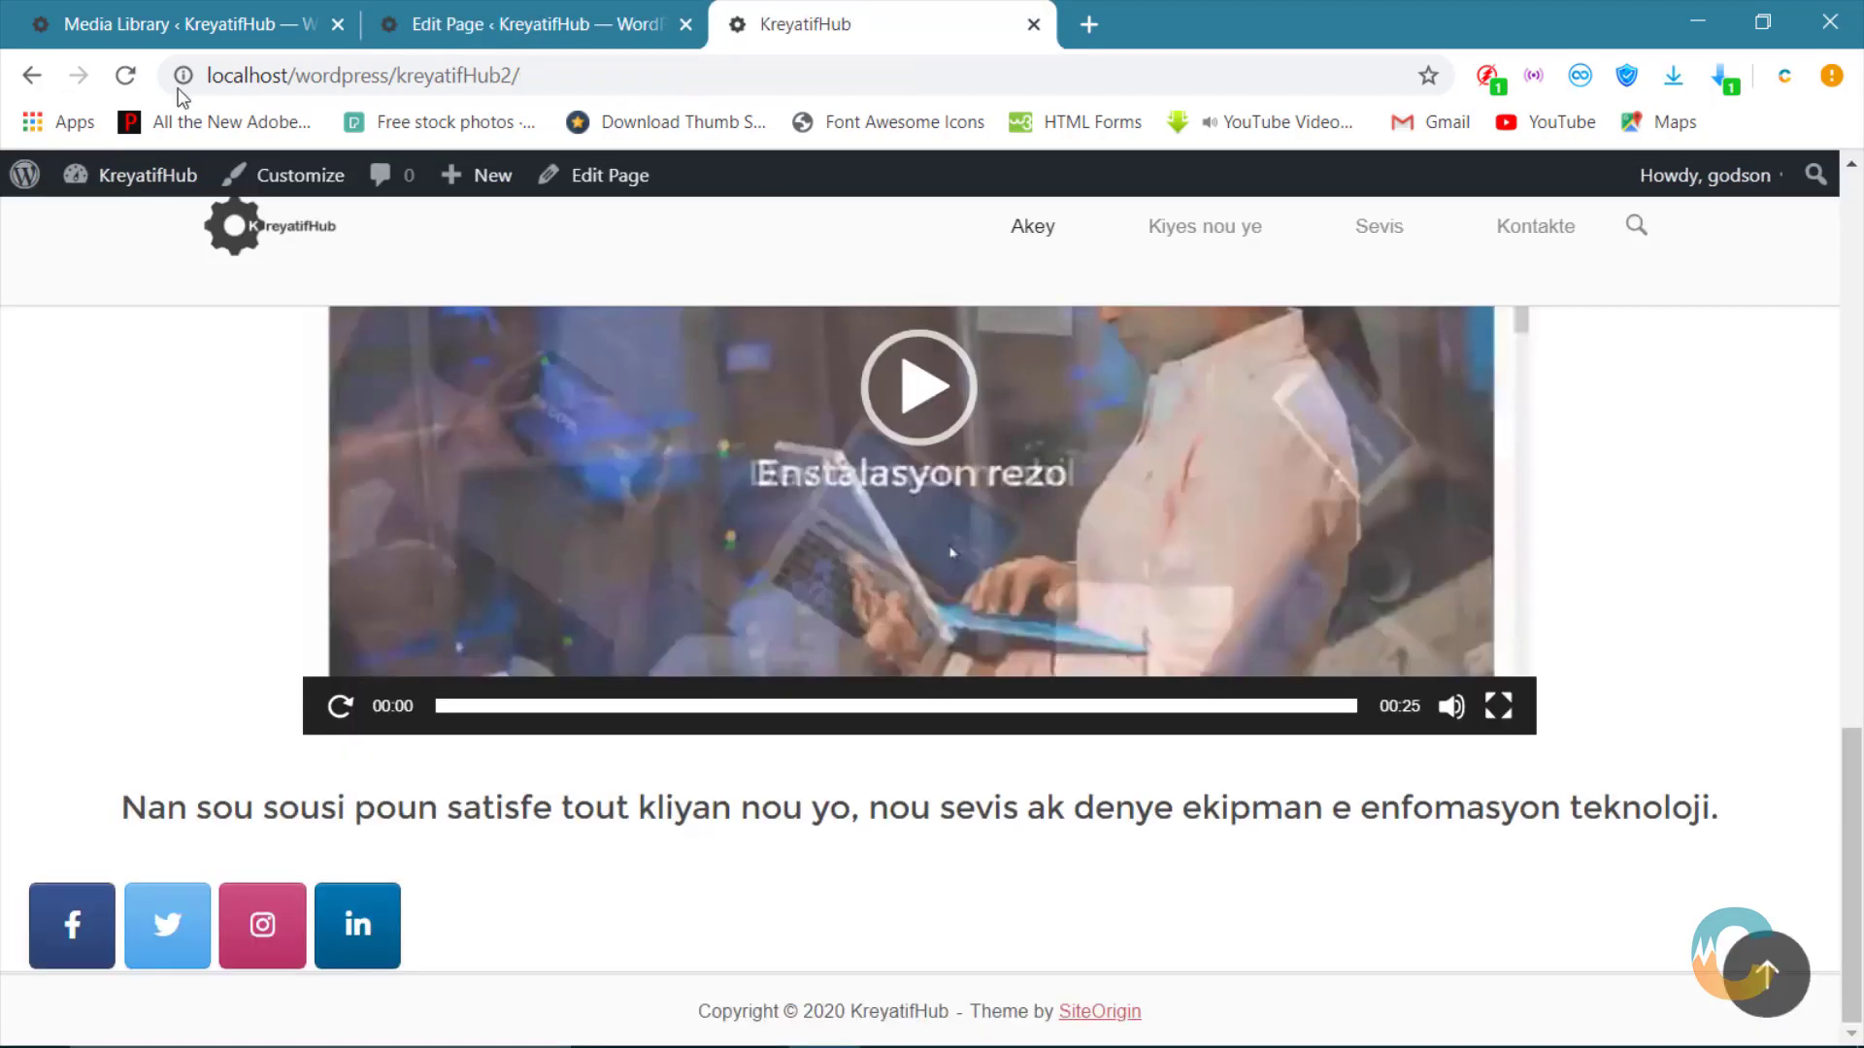
{"action": "left_click", "coordinate": [126, 75]}
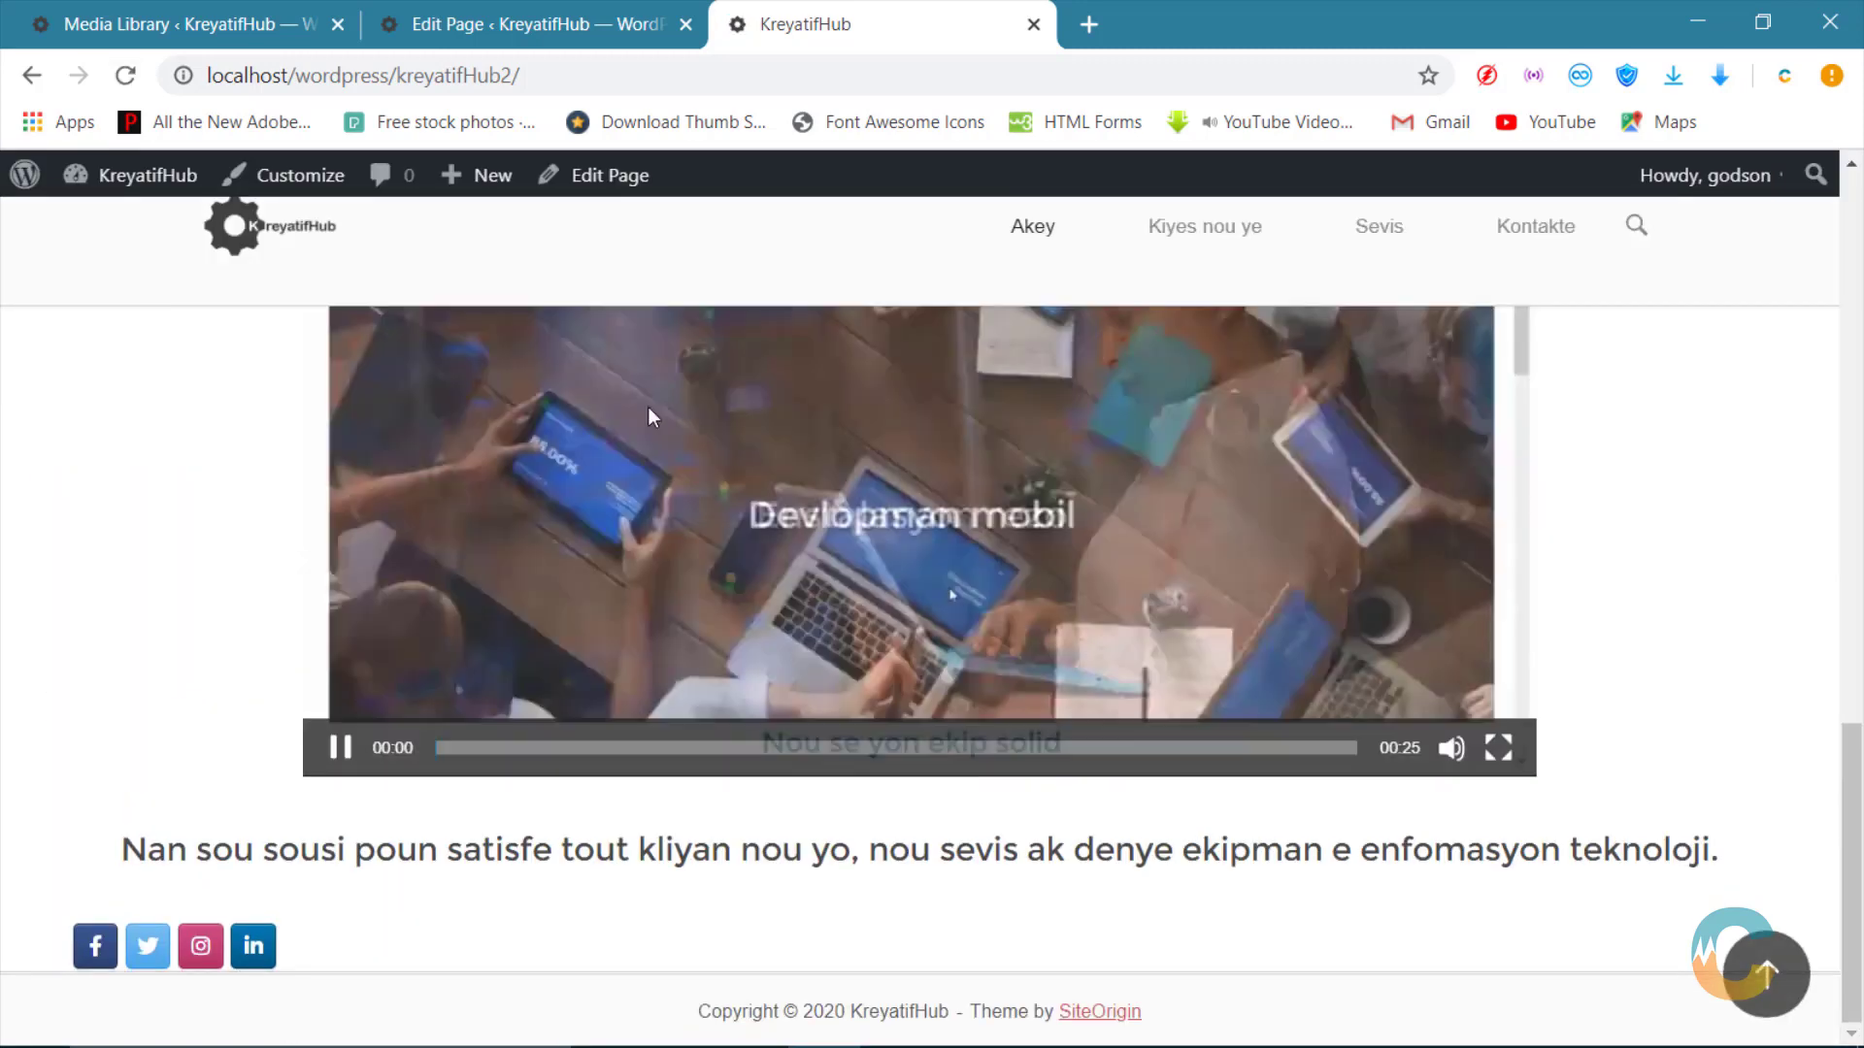
Step: Reopen the social media buttons widget, set its icon size to Medium and clear its top and left layout margins
{"action": "left_click", "coordinate": [534, 24]}
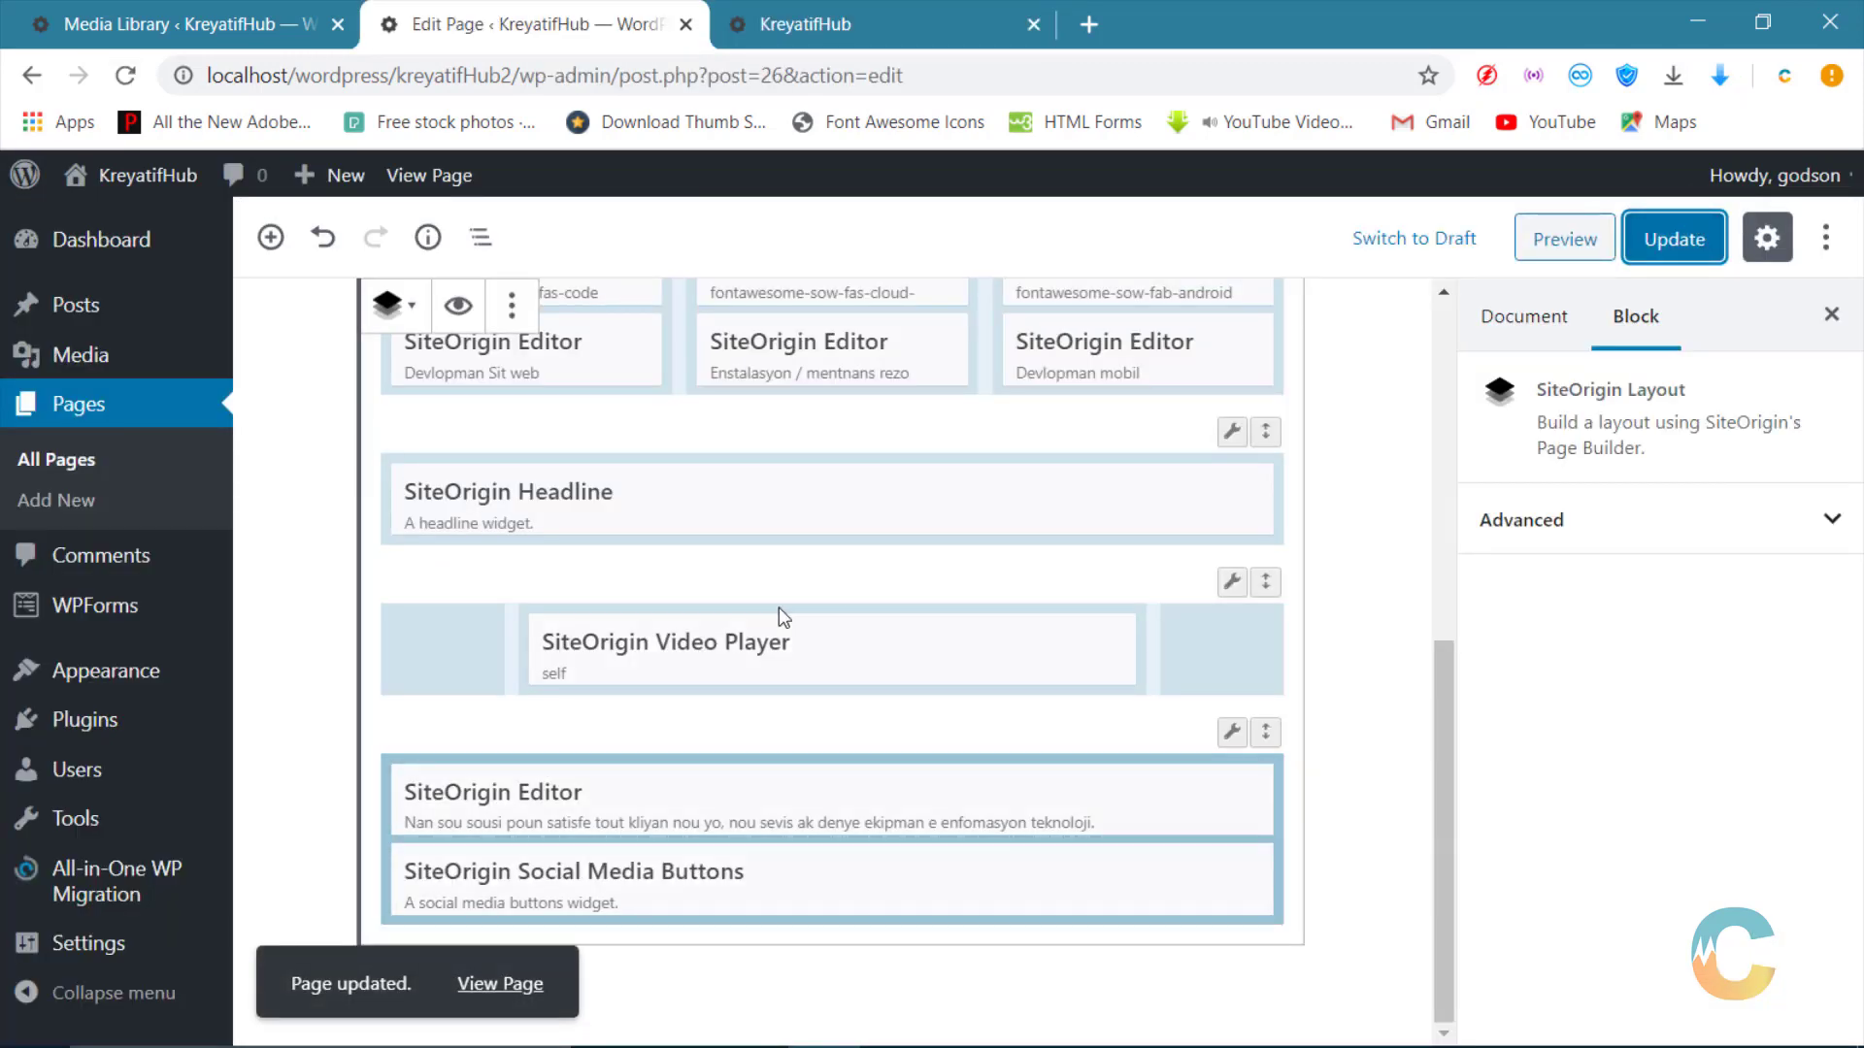
{"action": "left_click", "coordinate": [1098, 871]}
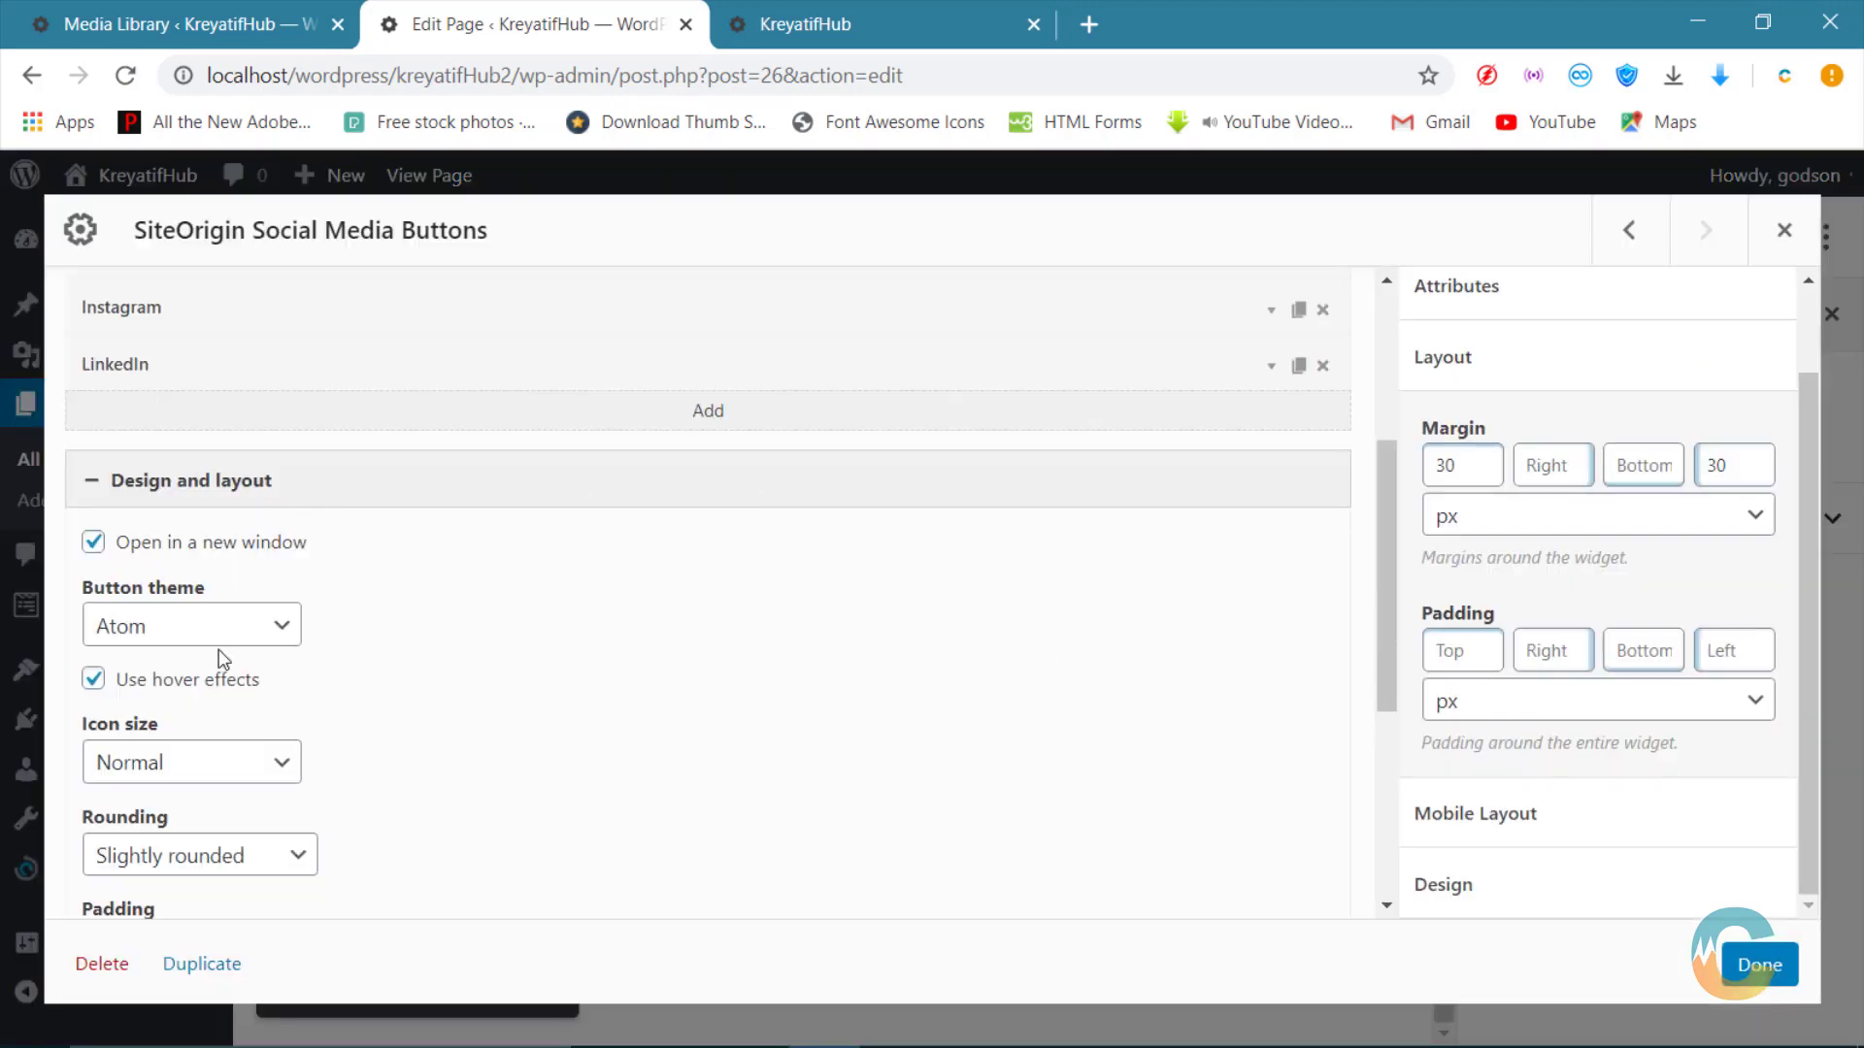
{"action": "scroll", "coordinate": [223, 698], "scroll_direction": "down", "scroll_amount": 3}
{"action": "left_click", "coordinate": [191, 471]}
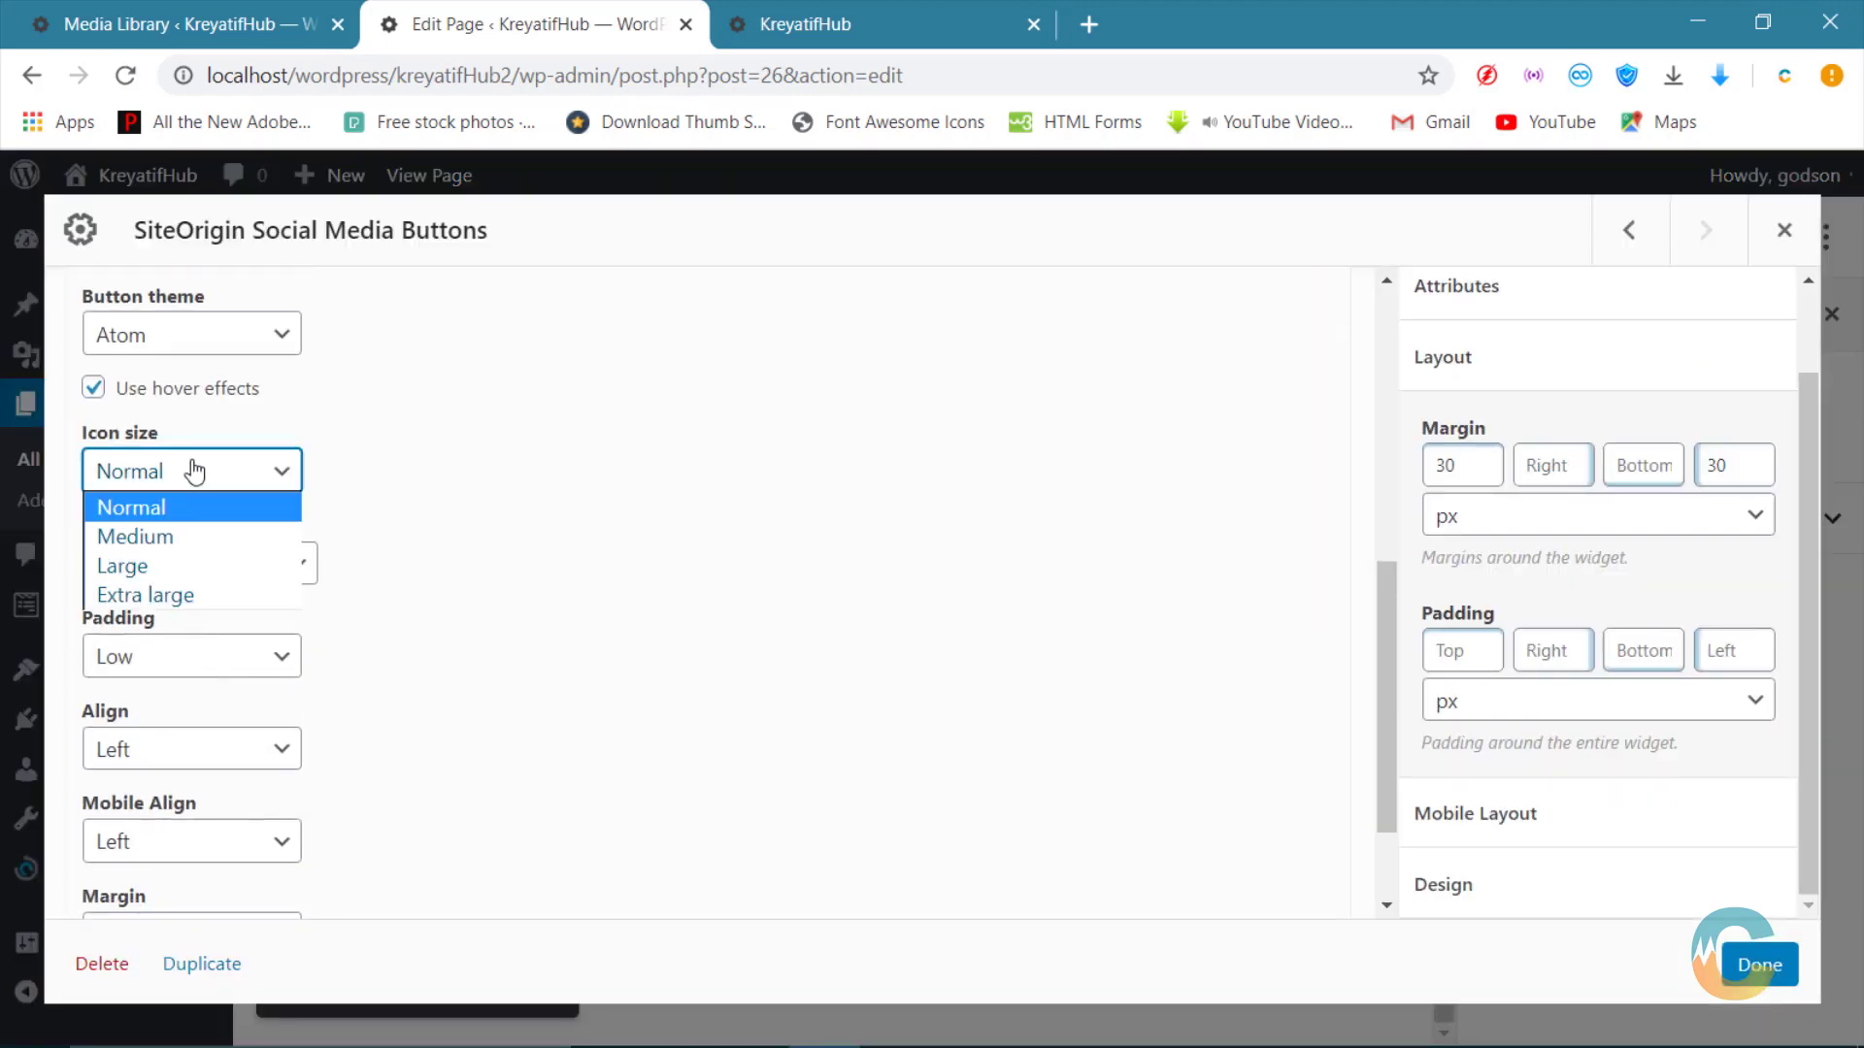
{"action": "left_click", "coordinate": [196, 537]}
{"action": "double_click", "coordinate": [1467, 450]}
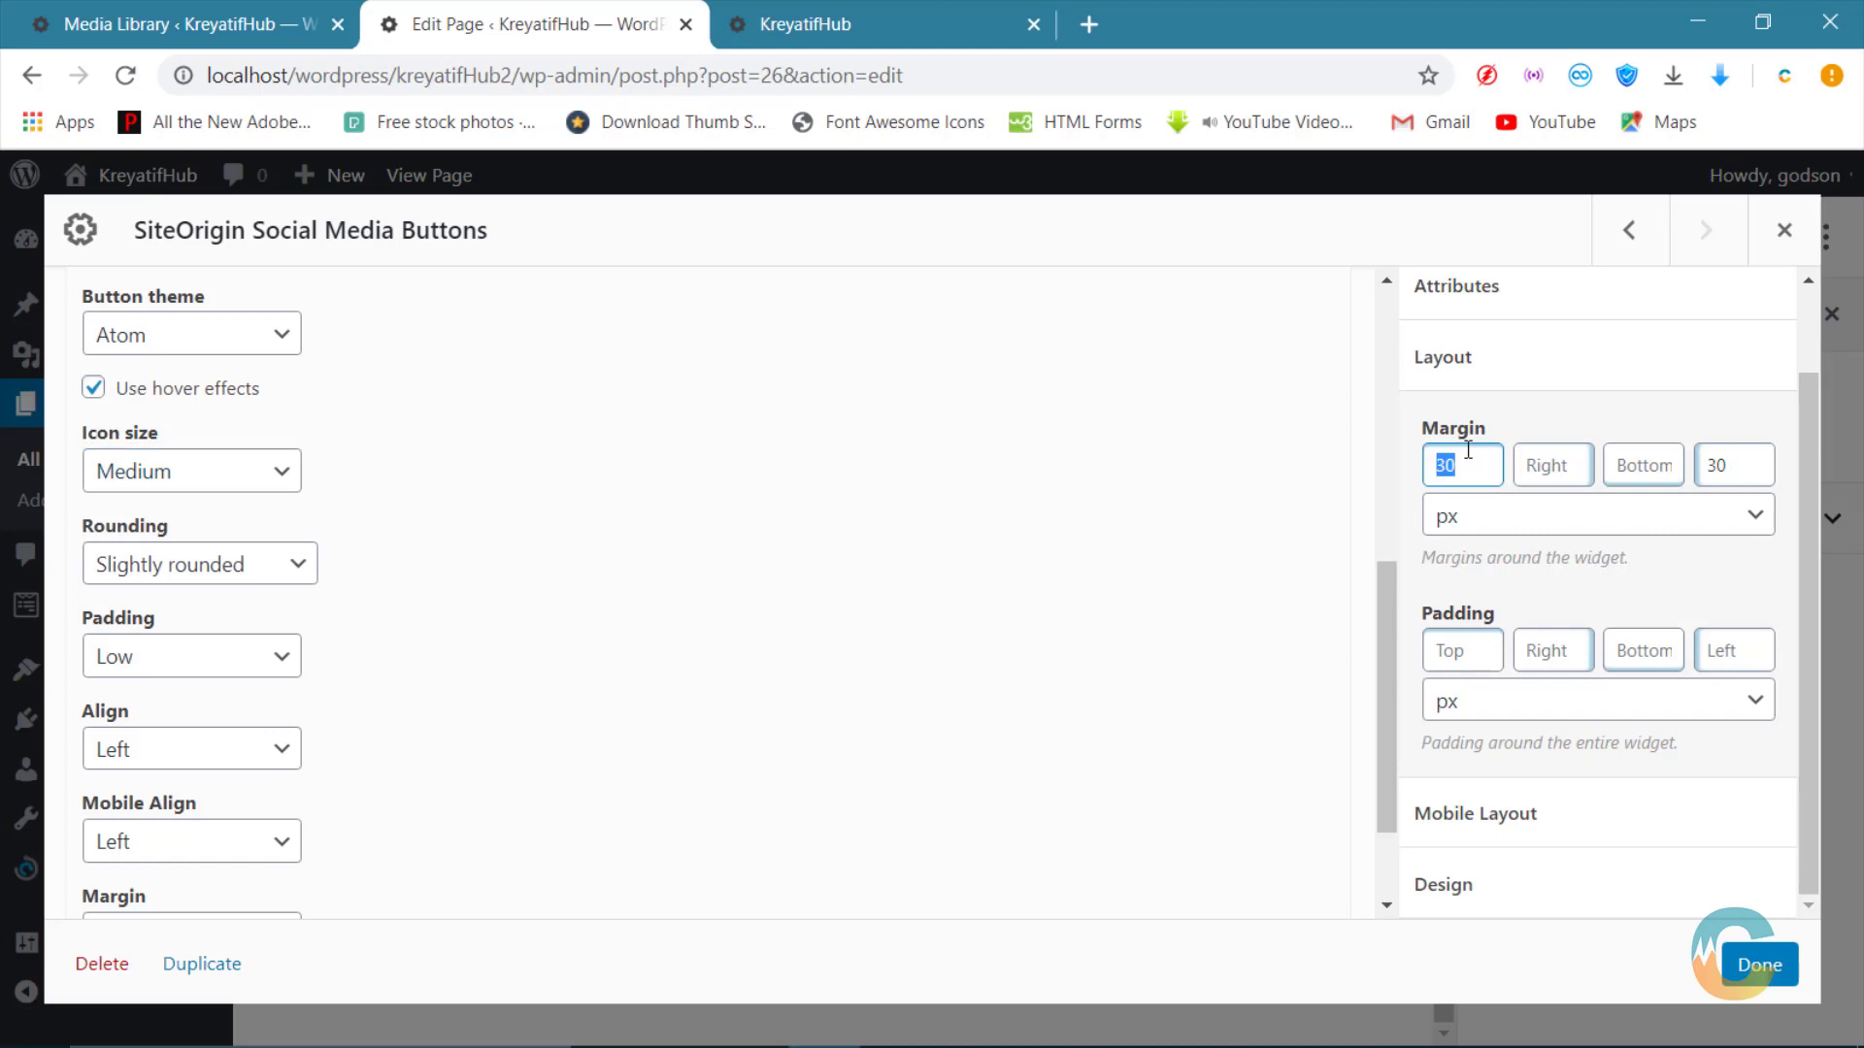
{"action": "double_click", "coordinate": [1733, 459]}
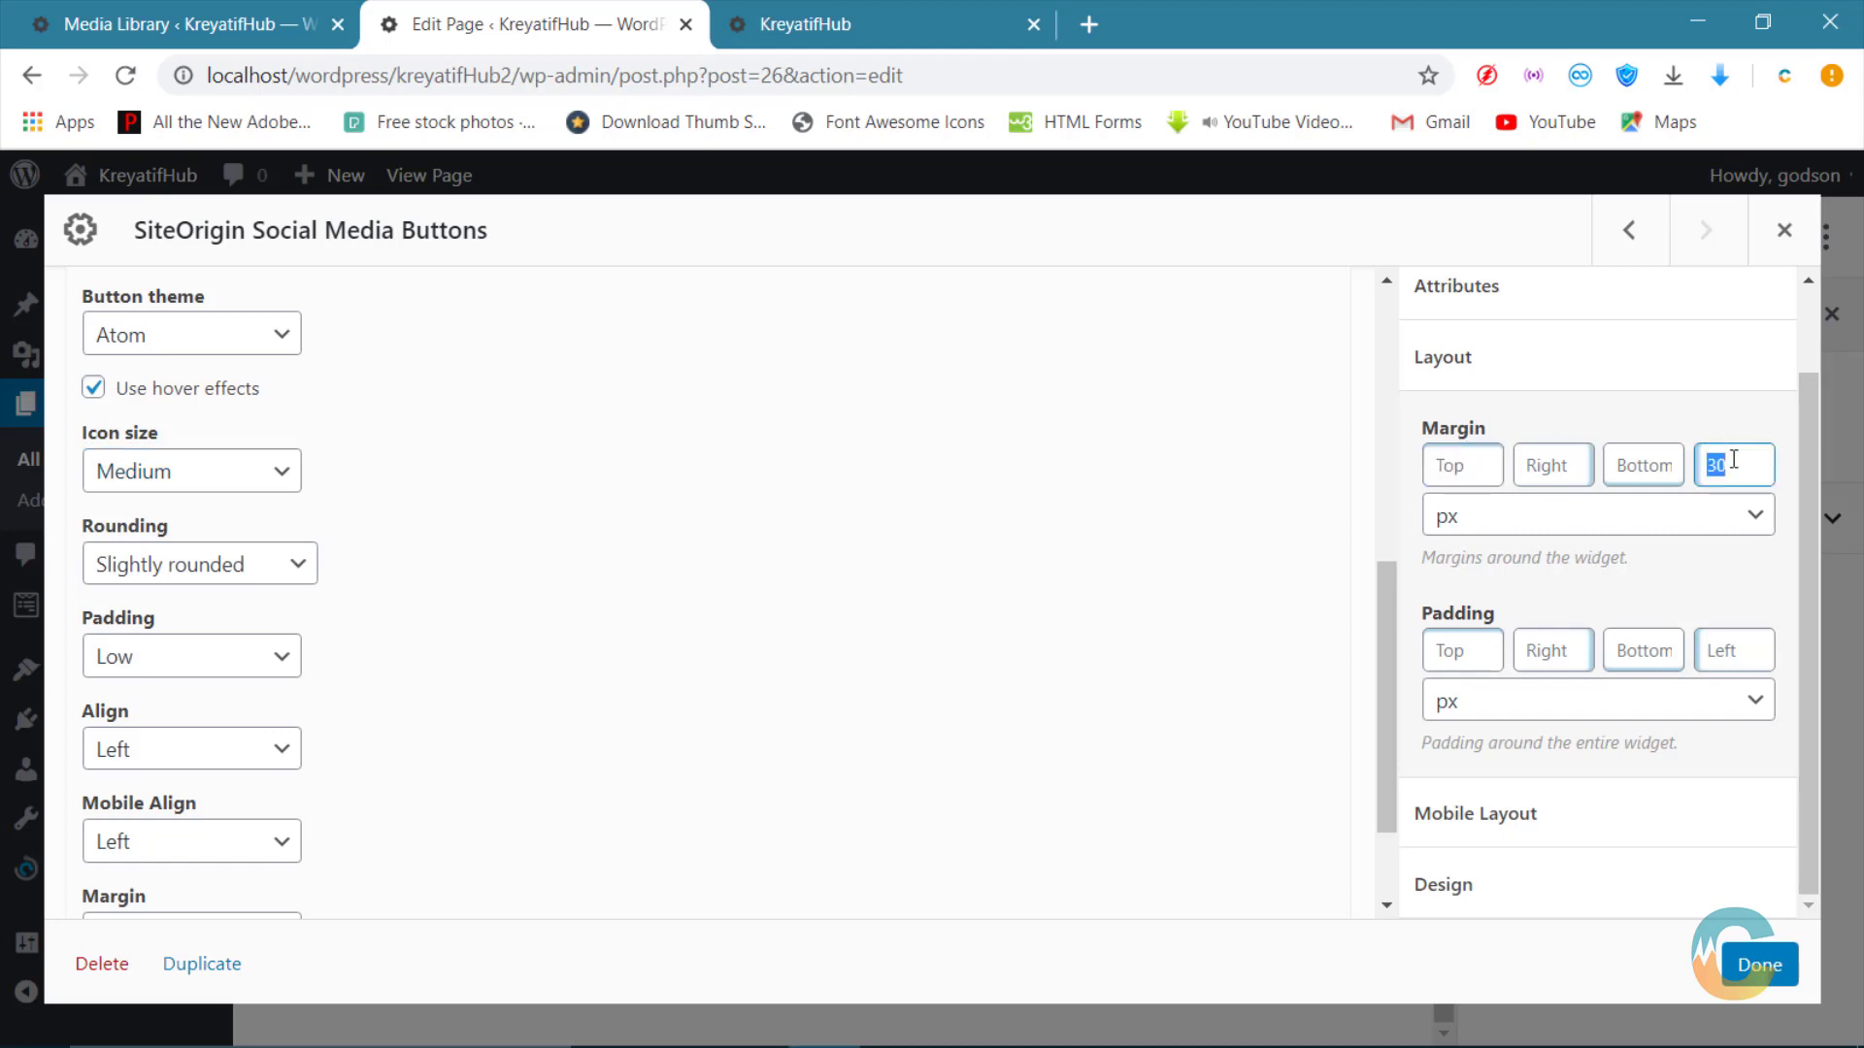
{"action": "left_click", "coordinate": [1762, 968]}
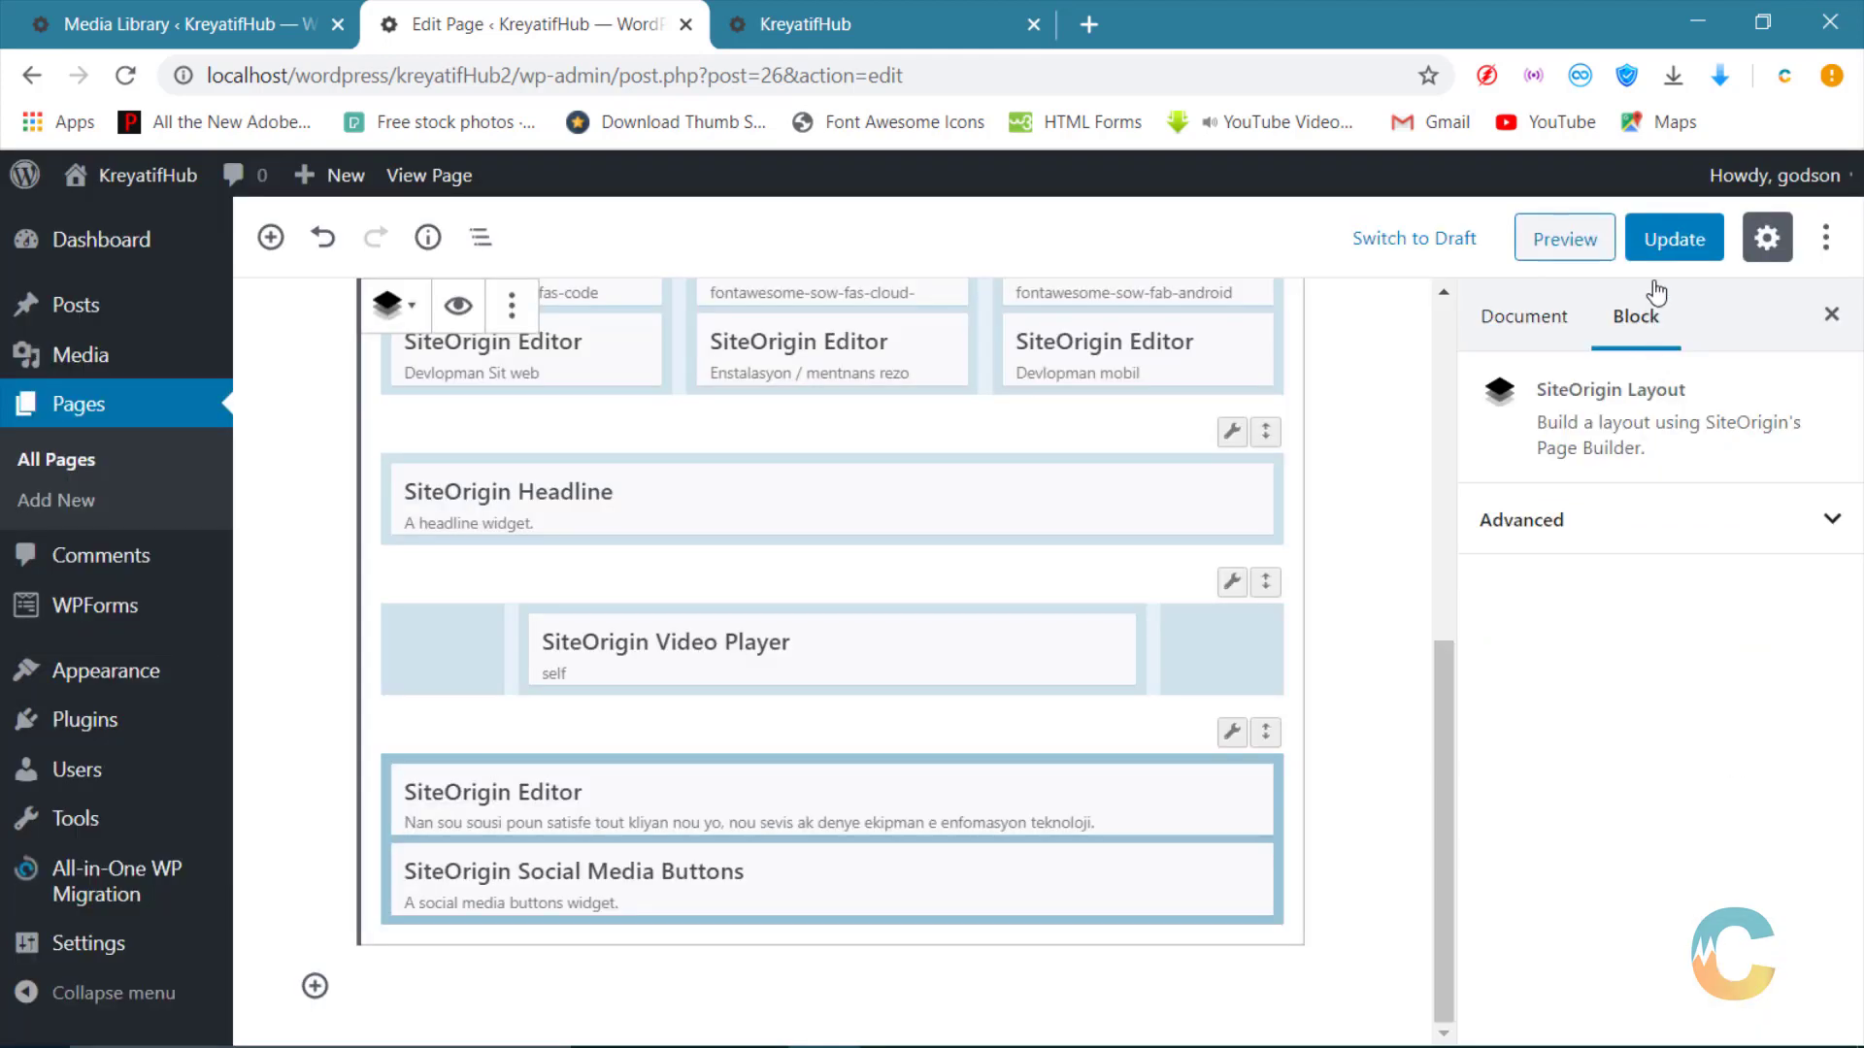
Step: Update the page and reload the kreyatifHub2 home page to check the size of the social media buttons
{"action": "left_click", "coordinate": [1661, 239]}
{"action": "left_click", "coordinate": [806, 25]}
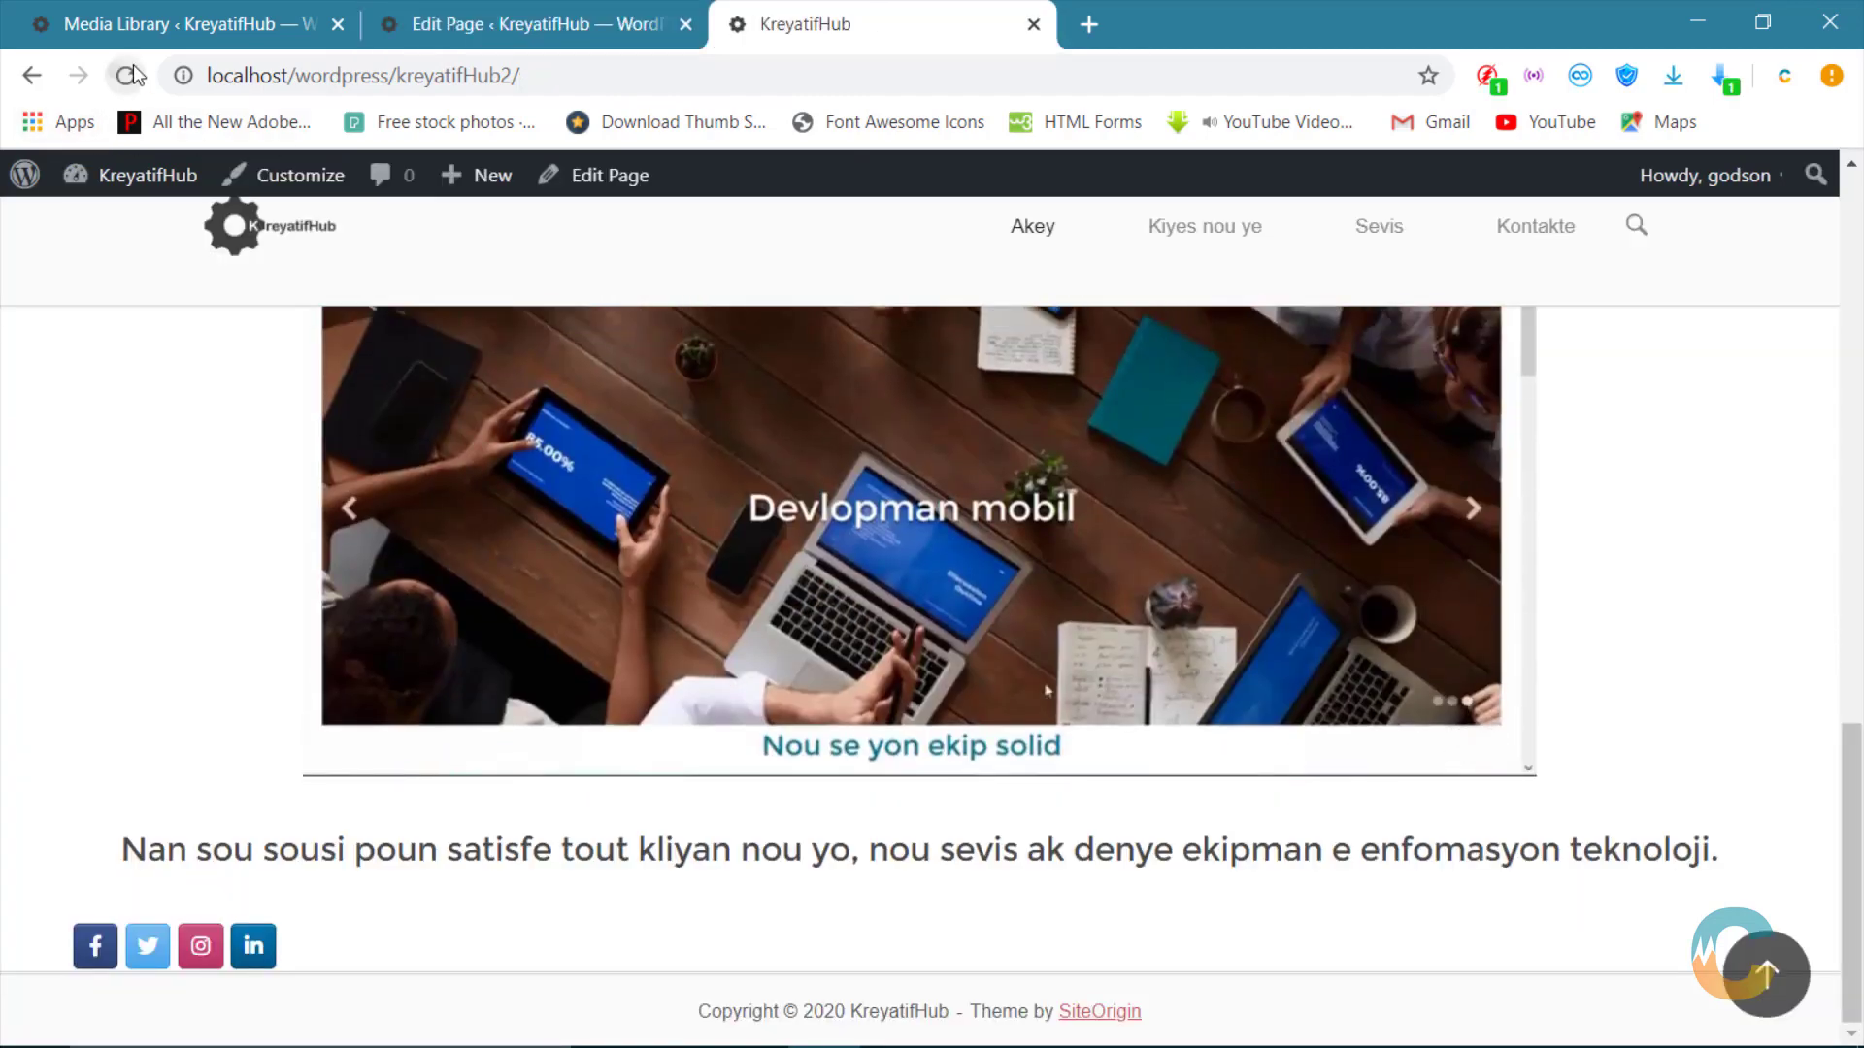
{"action": "left_click", "coordinate": [125, 74]}
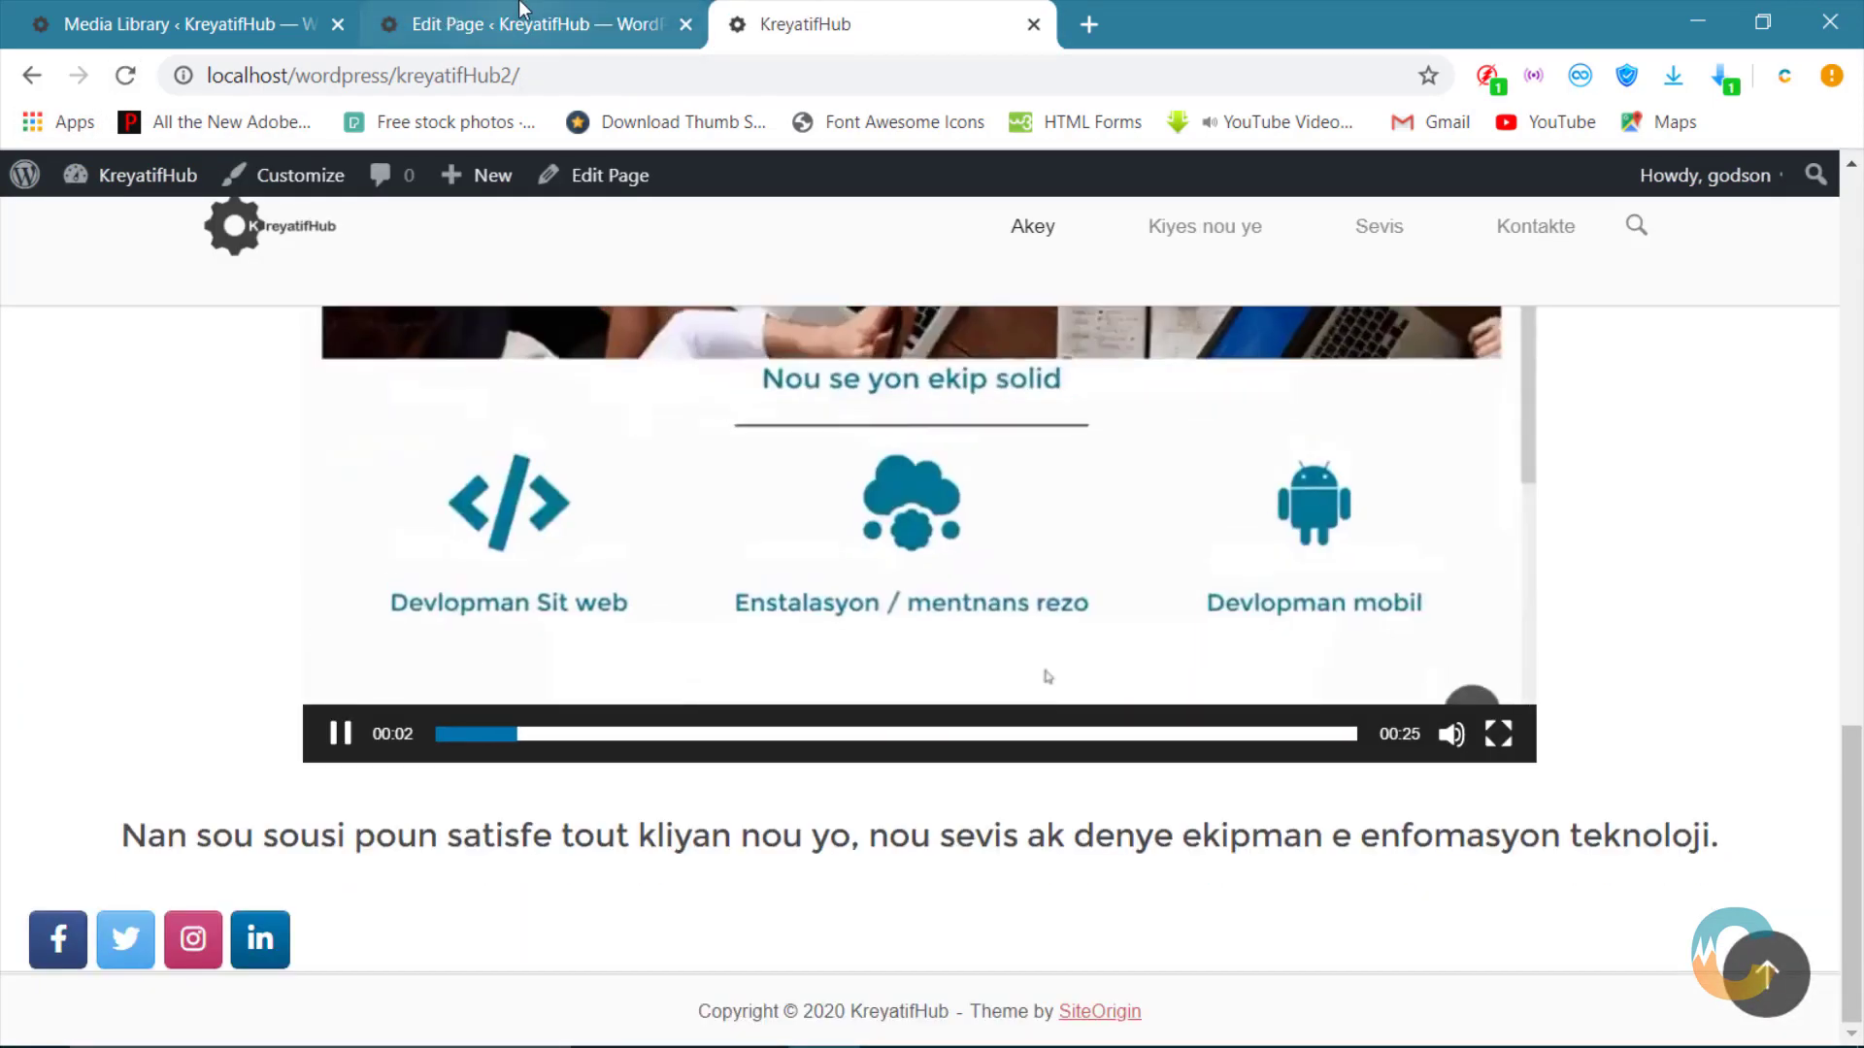
Step: Reopen the social media buttons widget and set its icon size to Large
{"action": "left_click", "coordinate": [445, 19]}
{"action": "left_click", "coordinate": [1098, 870]}
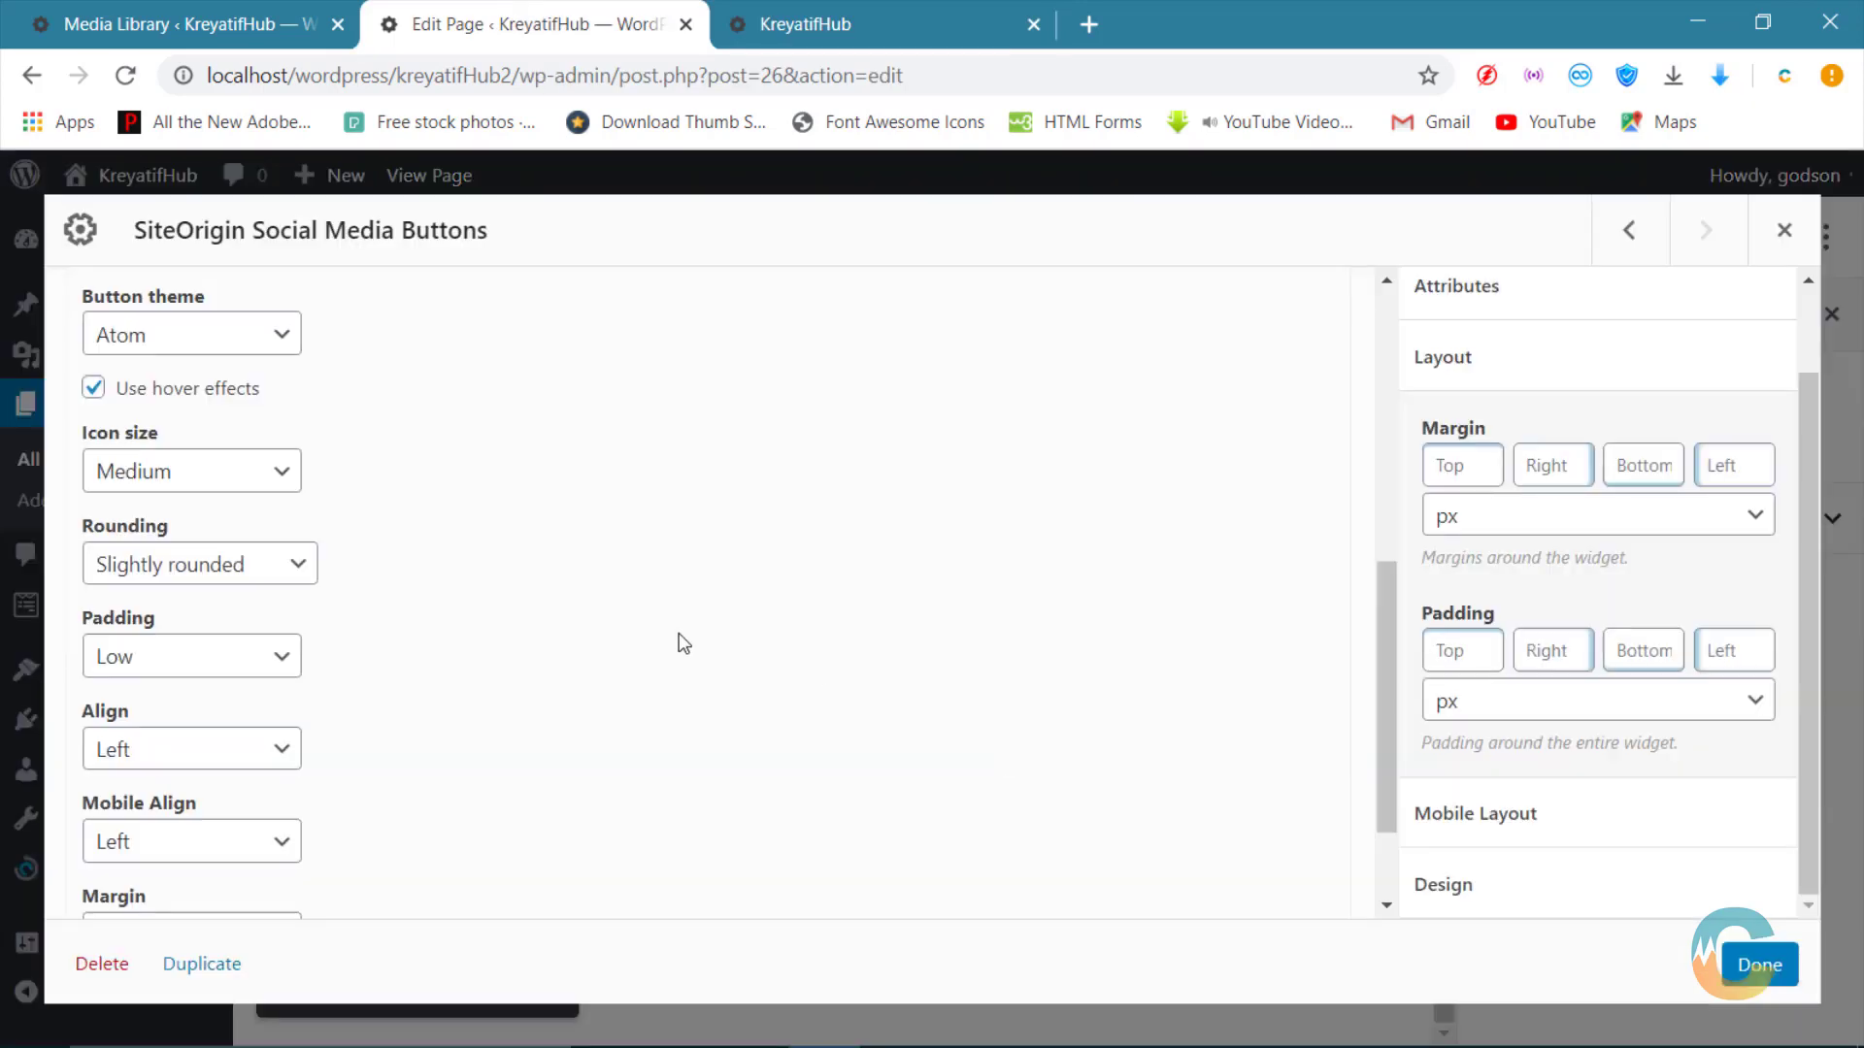
{"action": "left_click", "coordinate": [167, 482]}
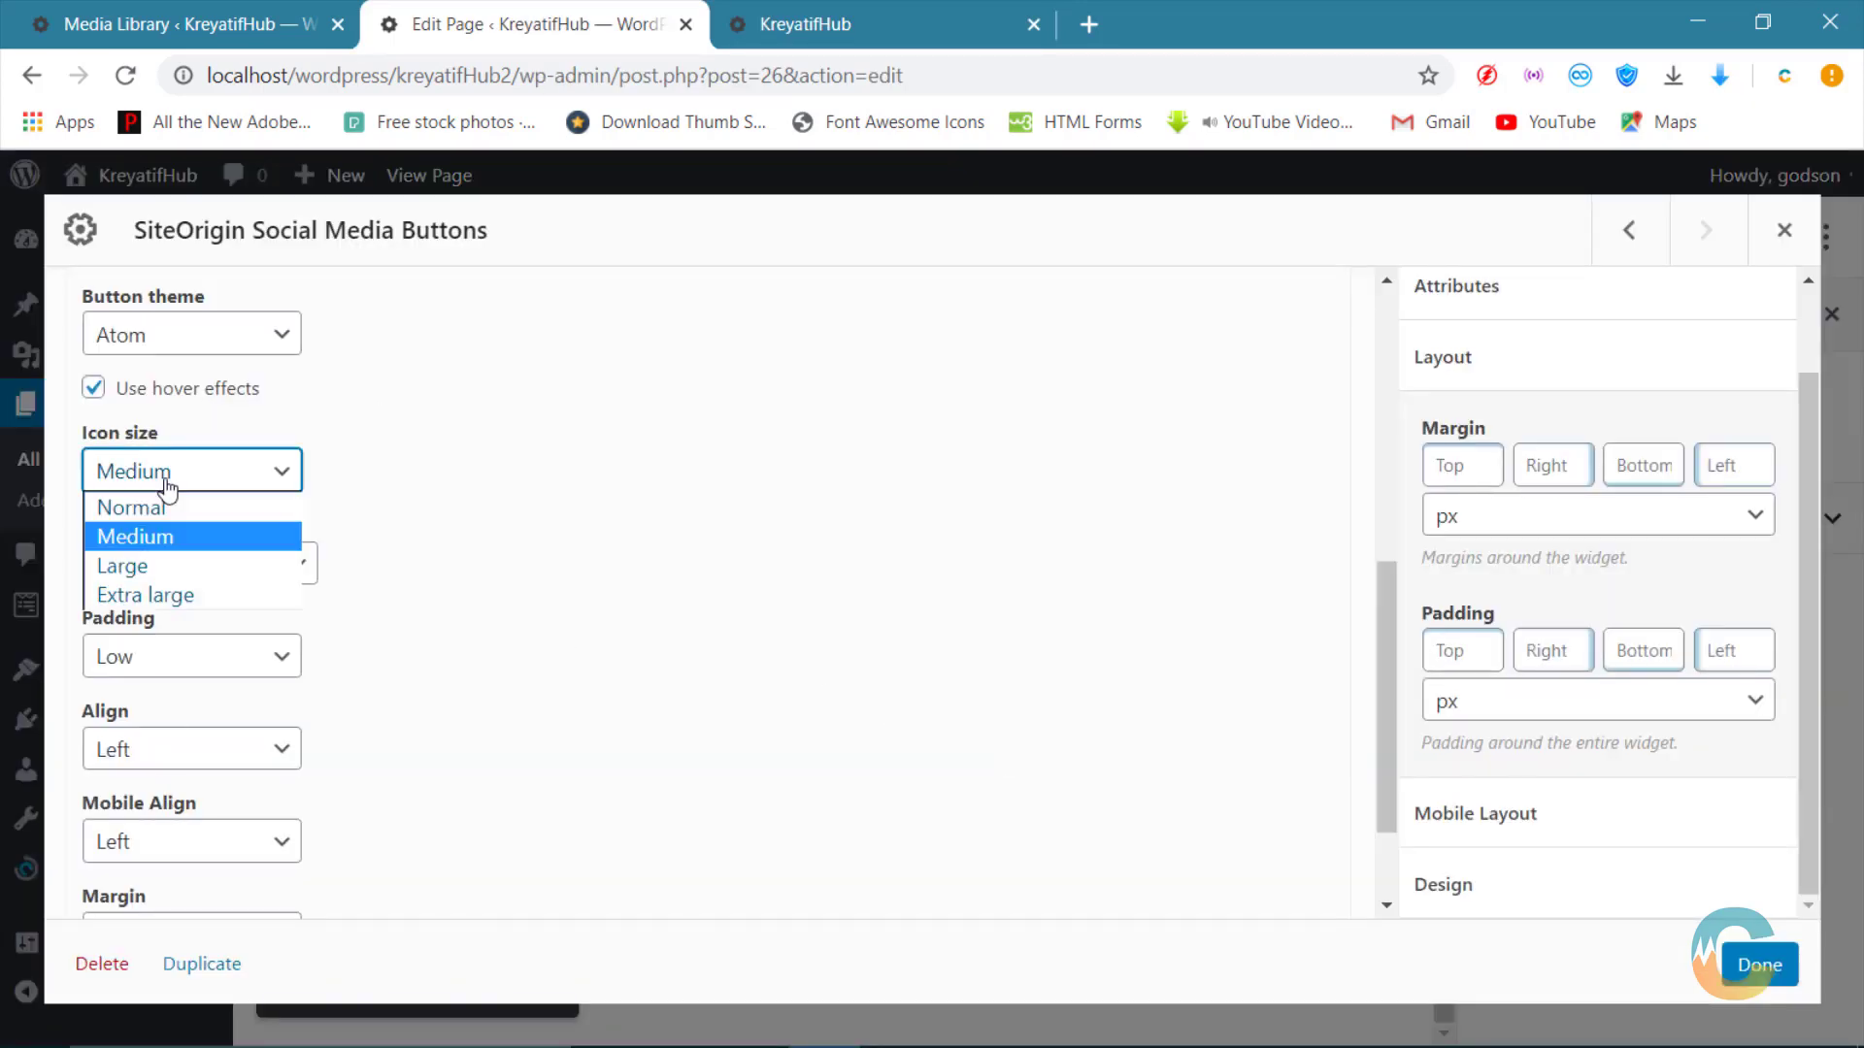
{"action": "left_click", "coordinate": [175, 562]}
{"action": "left_click", "coordinate": [1753, 973]}
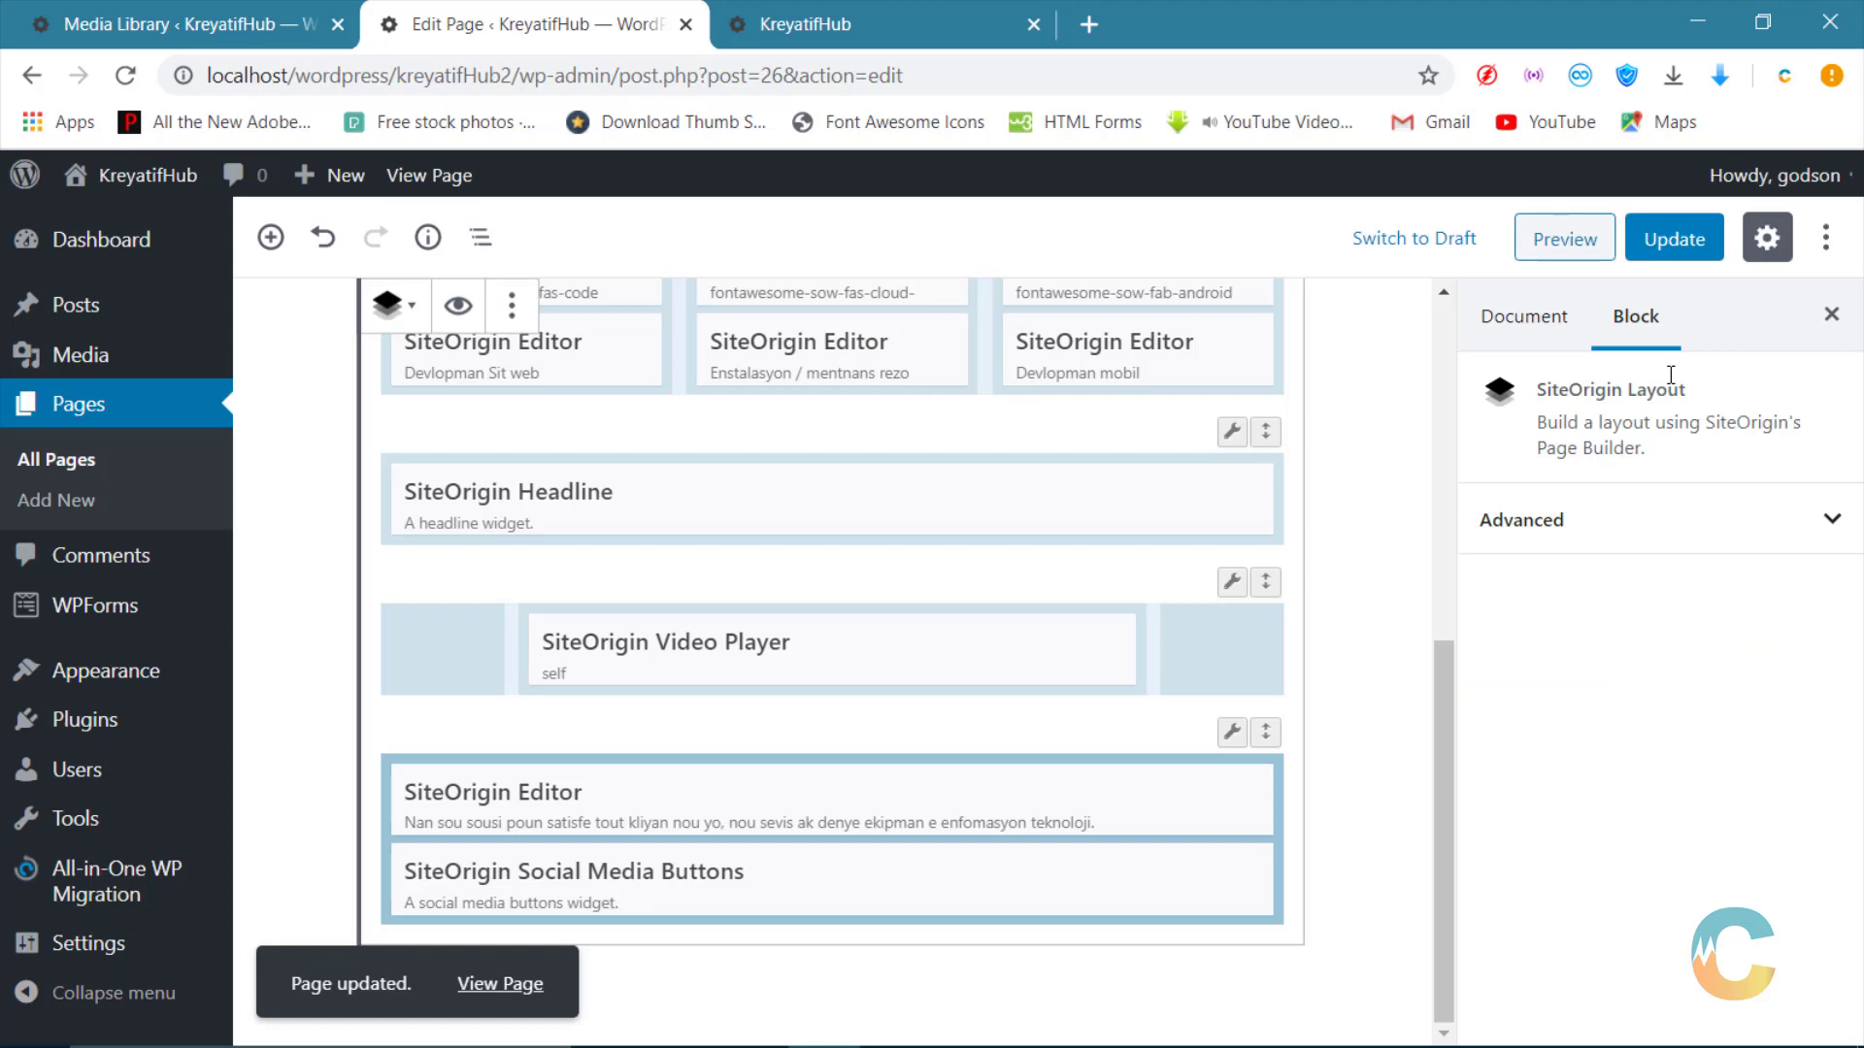
Step: Update the page and reload the kreyatifHub2 home page to view the resized social media buttons
{"action": "left_click", "coordinate": [1676, 233]}
{"action": "left_click", "coordinate": [873, 23]}
{"action": "left_click", "coordinate": [125, 74]}
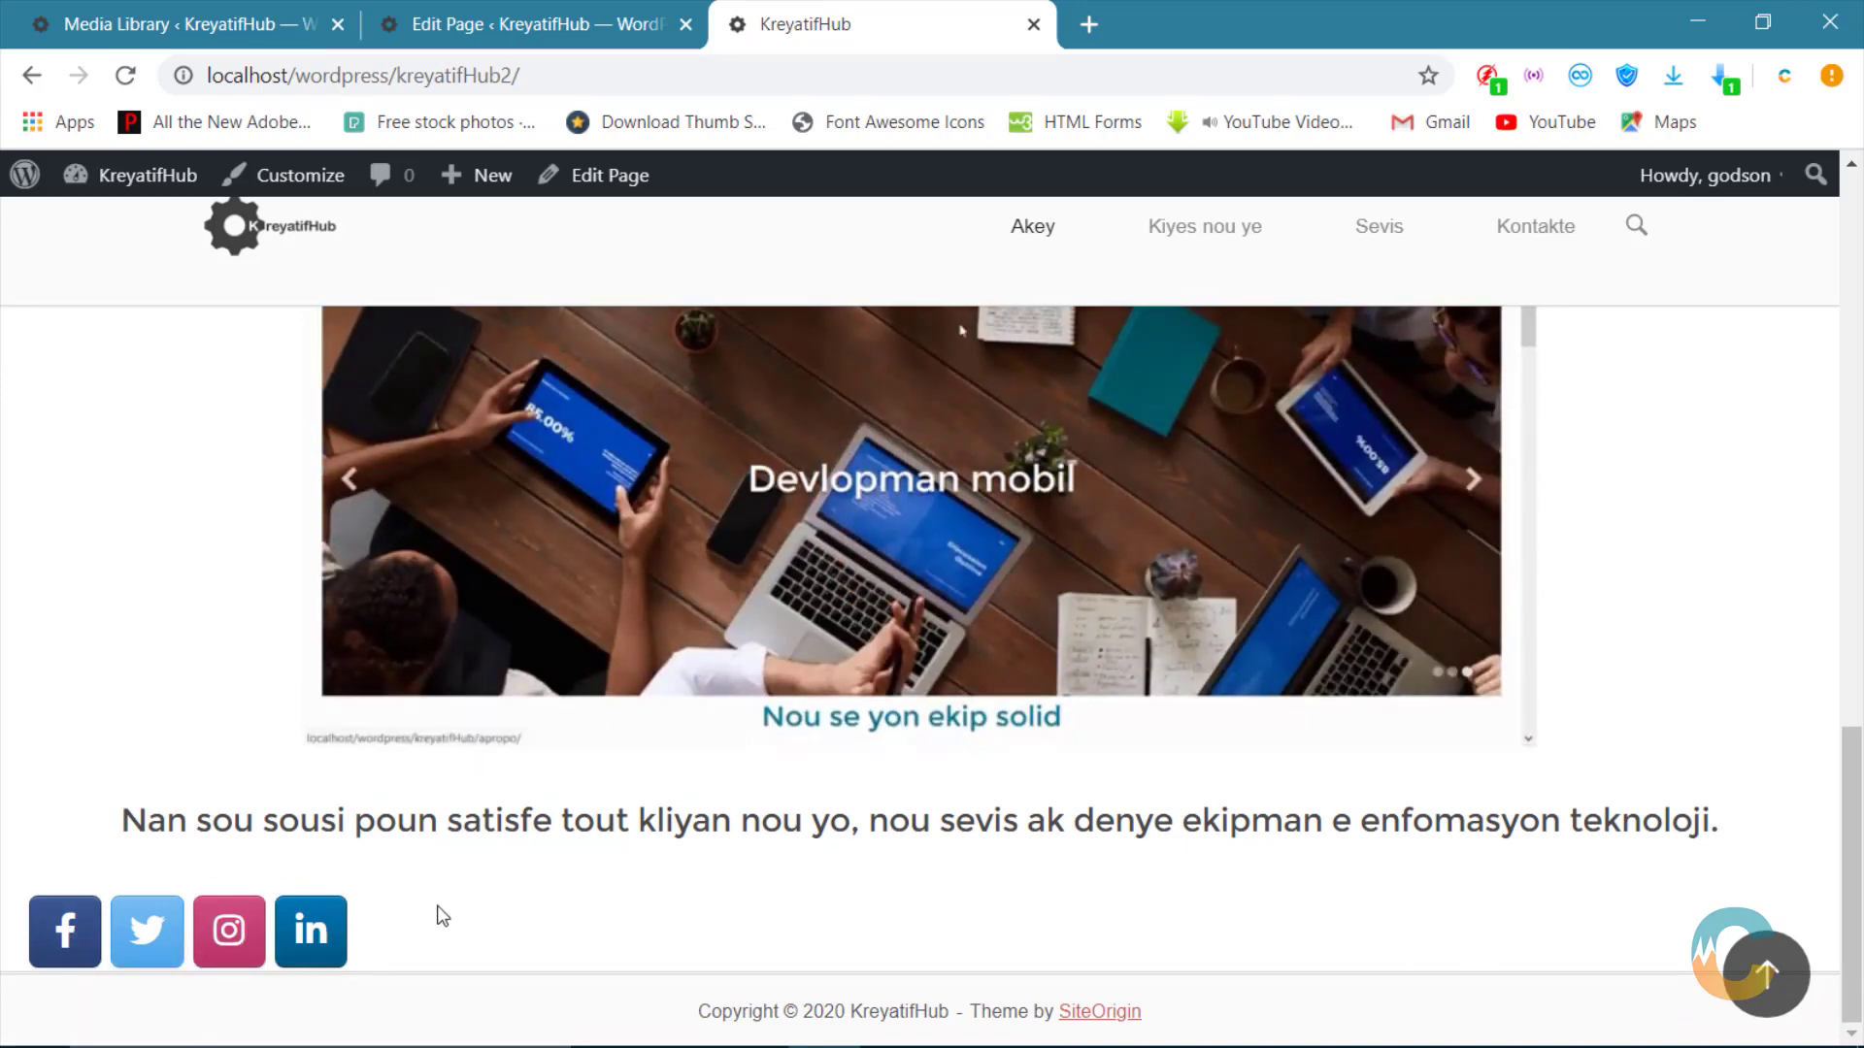
Step: Back in the page editor, duplicate the video player row and move the copy below the row holding the social media buttons
{"action": "left_click", "coordinate": [646, 11]}
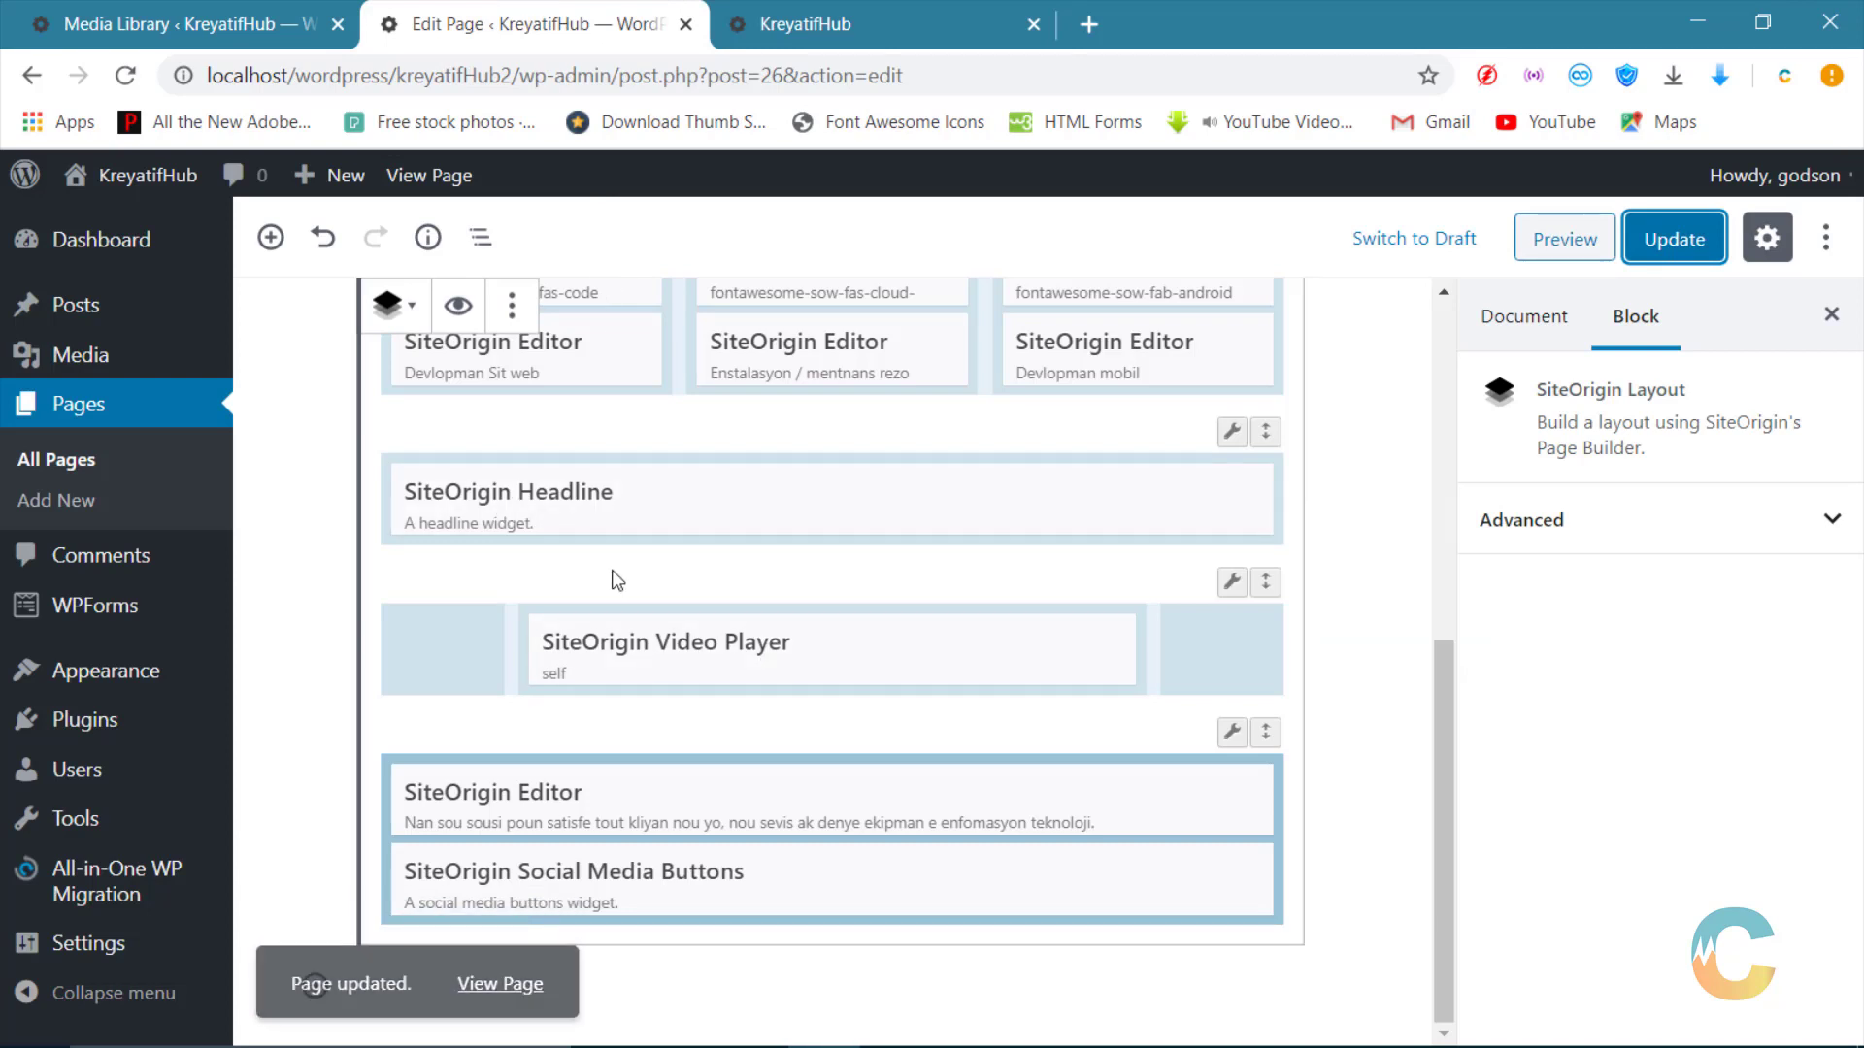
{"action": "left_click", "coordinate": [1361, 711]}
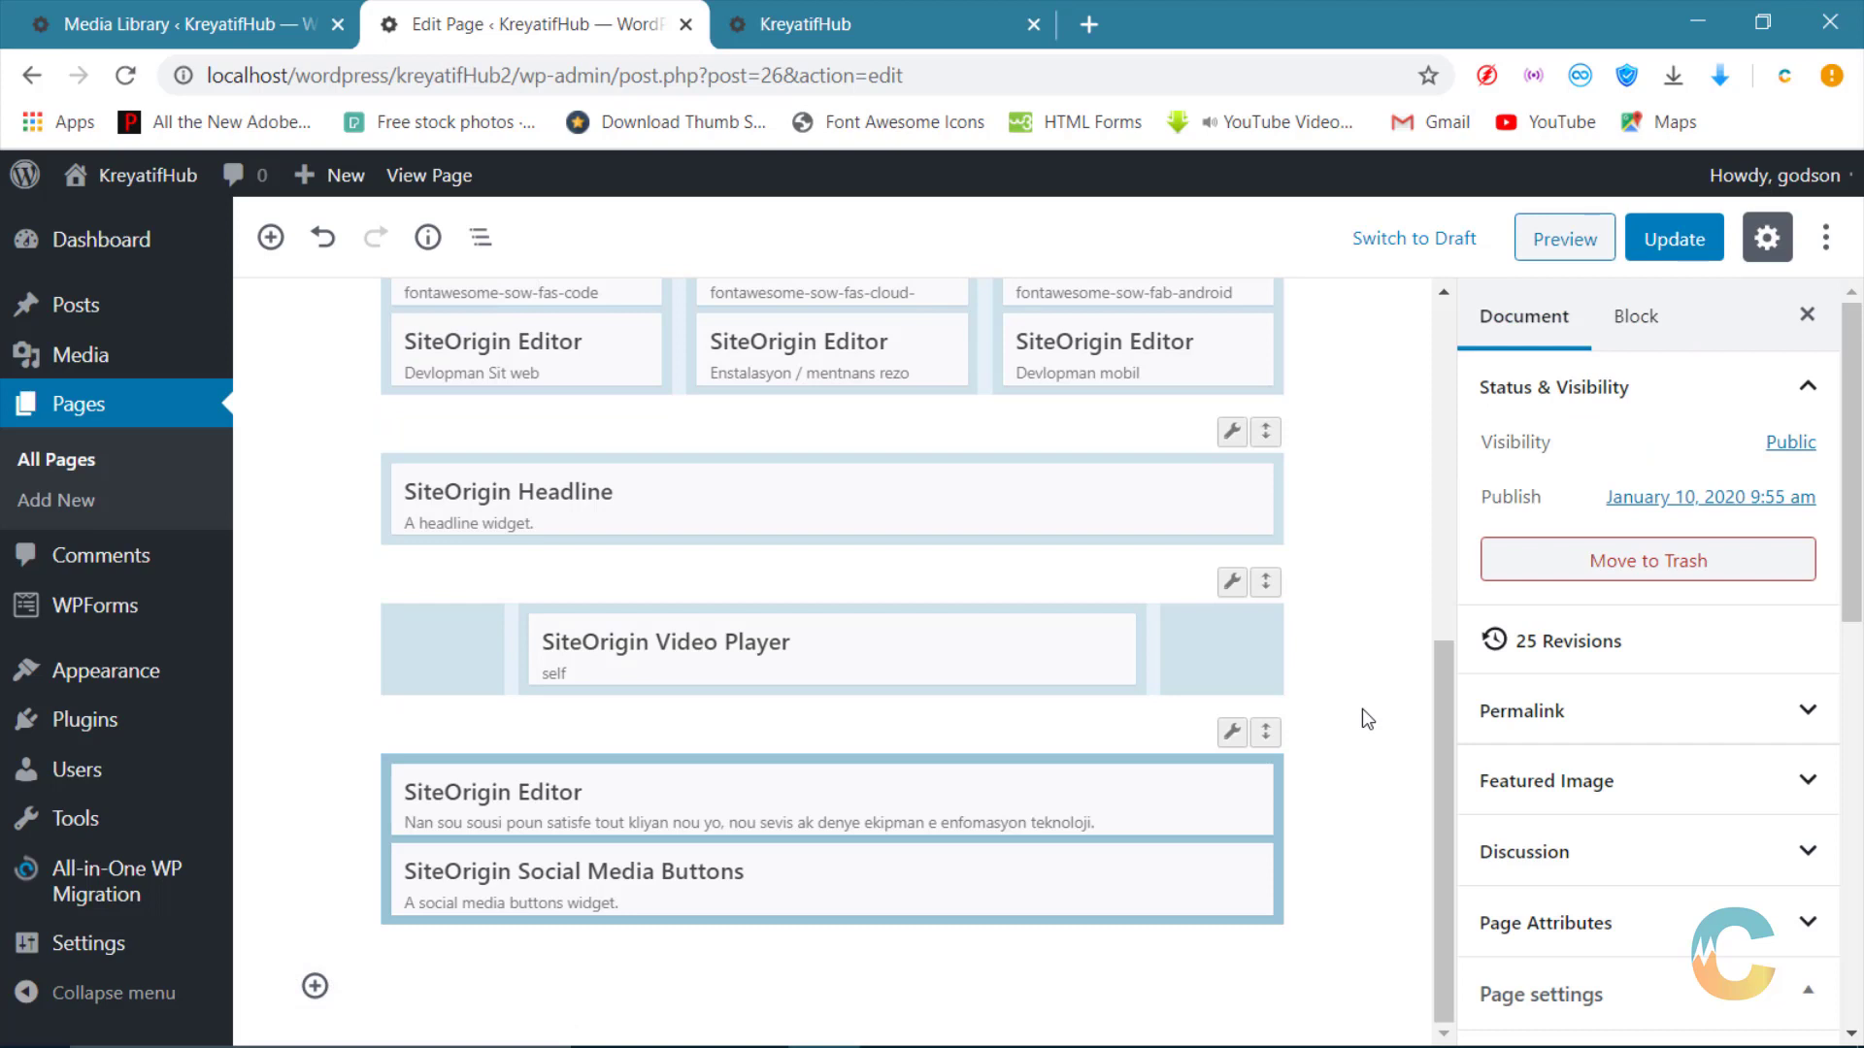
{"action": "scroll", "coordinate": [1361, 710], "scroll_direction": "up", "scroll_amount": 2}
{"action": "scroll", "coordinate": [587, 686], "scroll_direction": "down", "scroll_amount": 2}
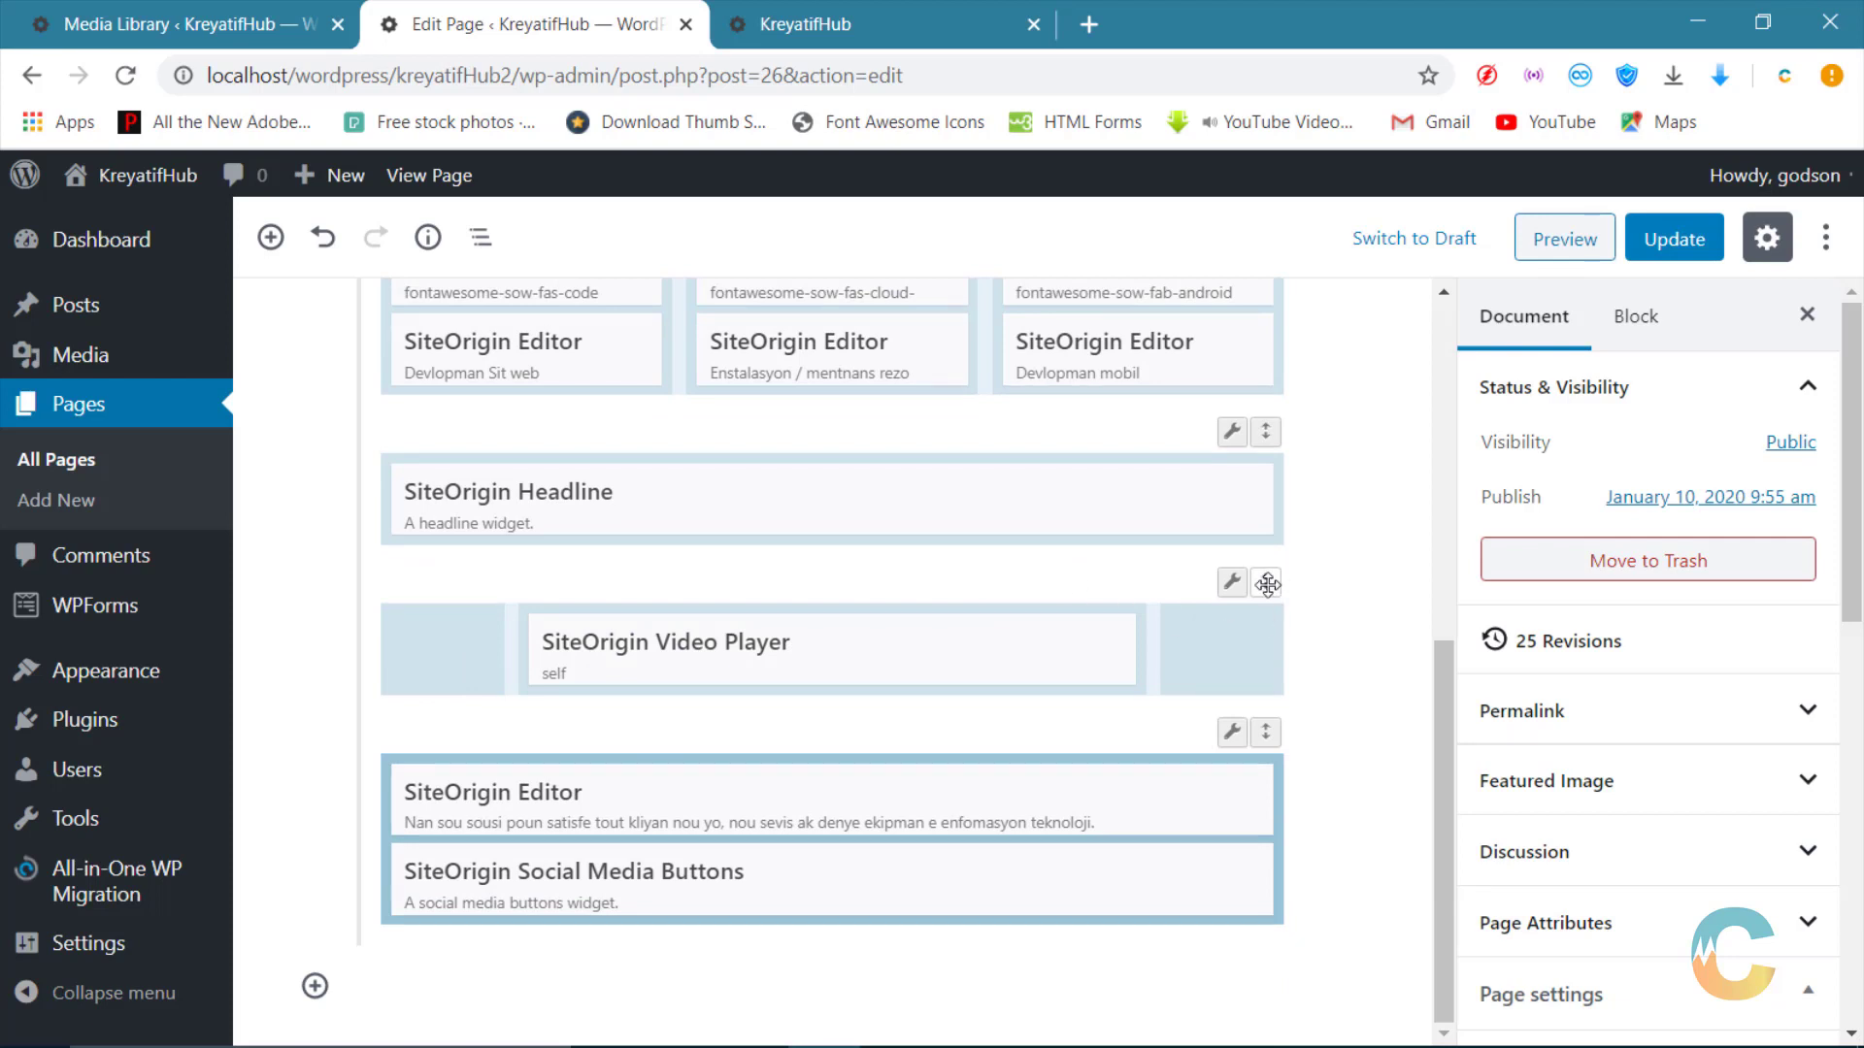
{"action": "mouse_move", "coordinate": [1232, 585]}
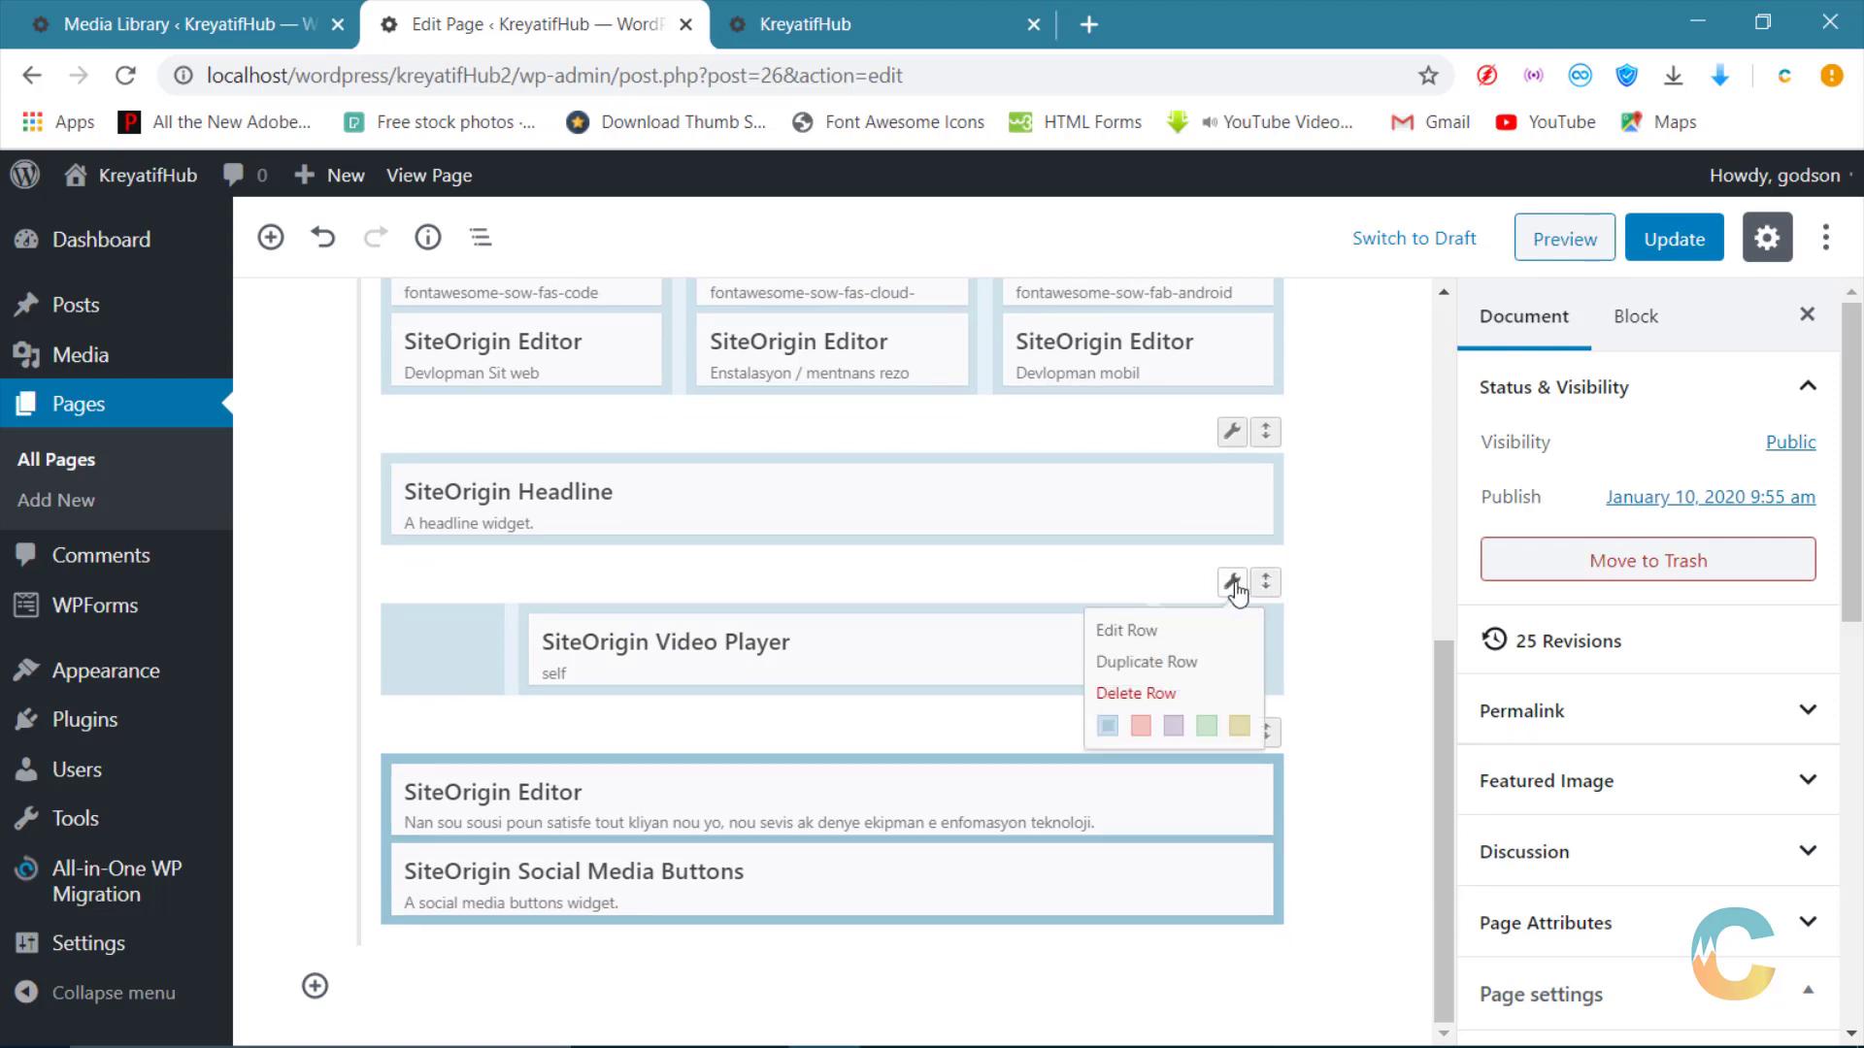
{"action": "left_click", "coordinate": [1146, 664]}
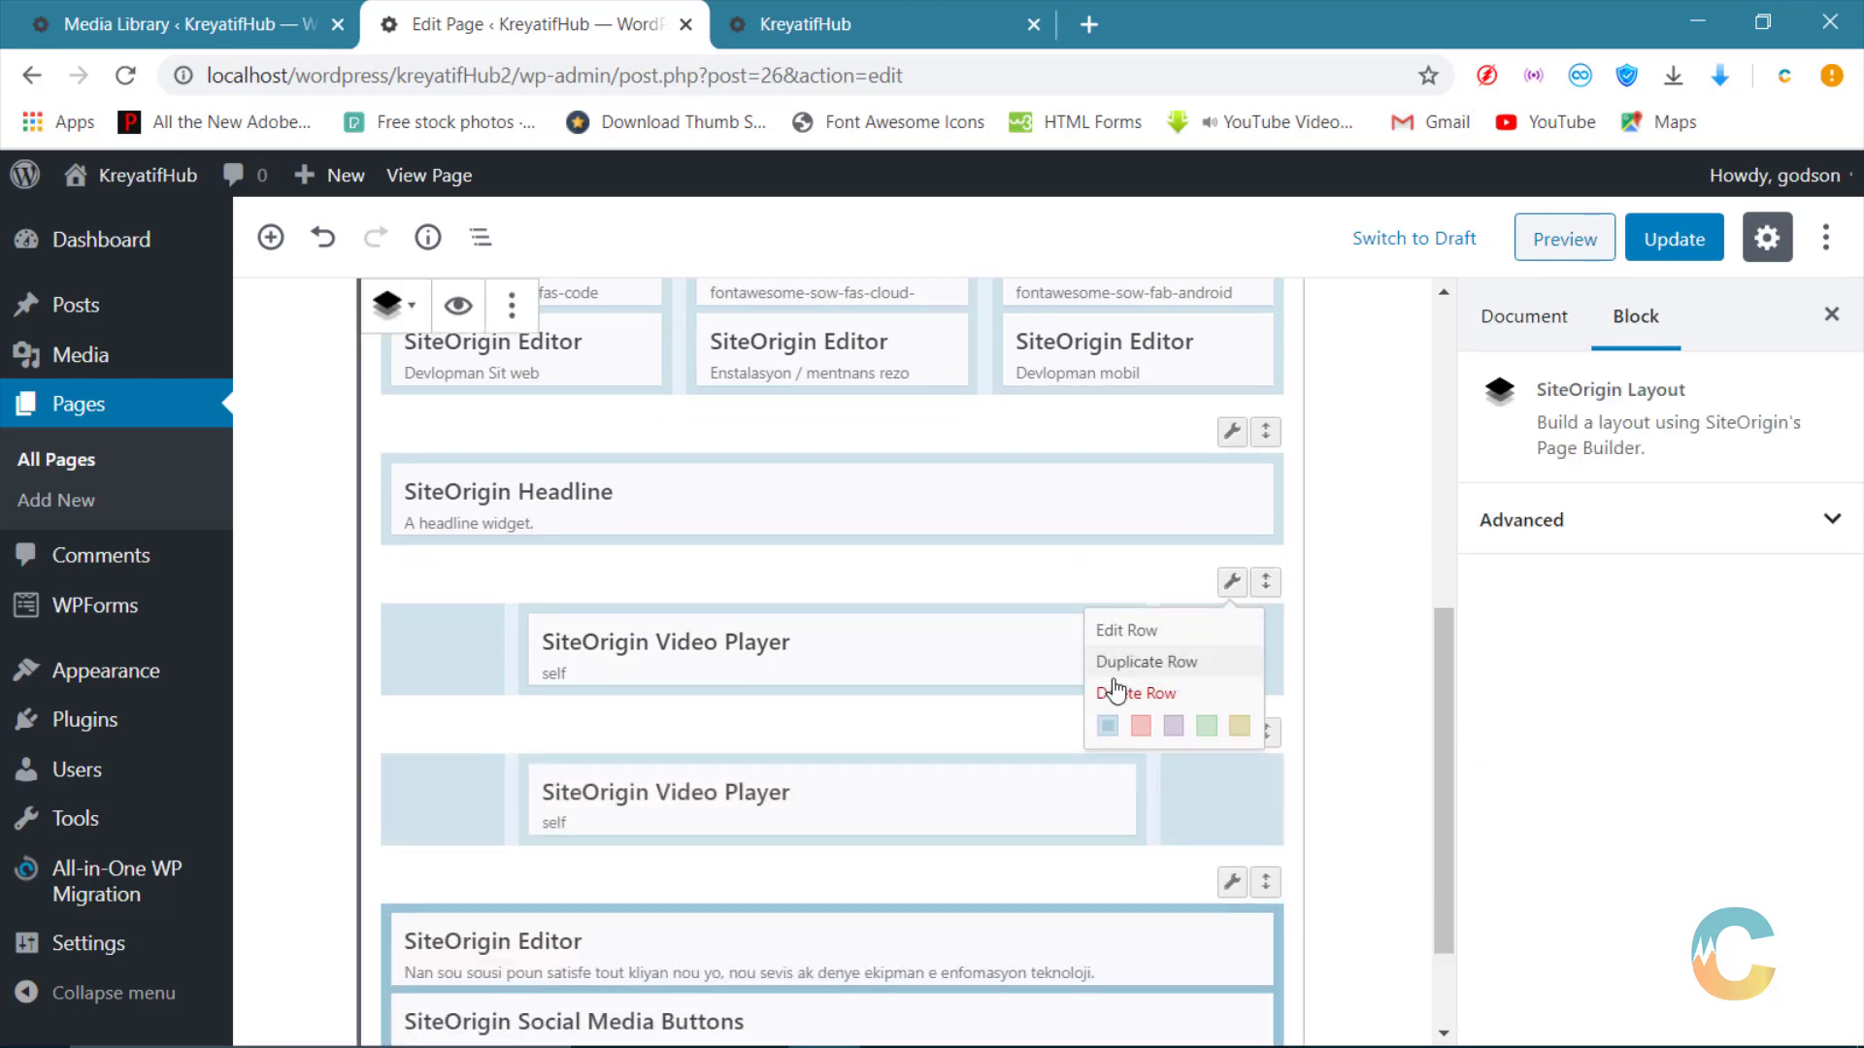
{"action": "left_click_drag", "start_coordinate": [1265, 733], "coordinate": [1225, 975]}
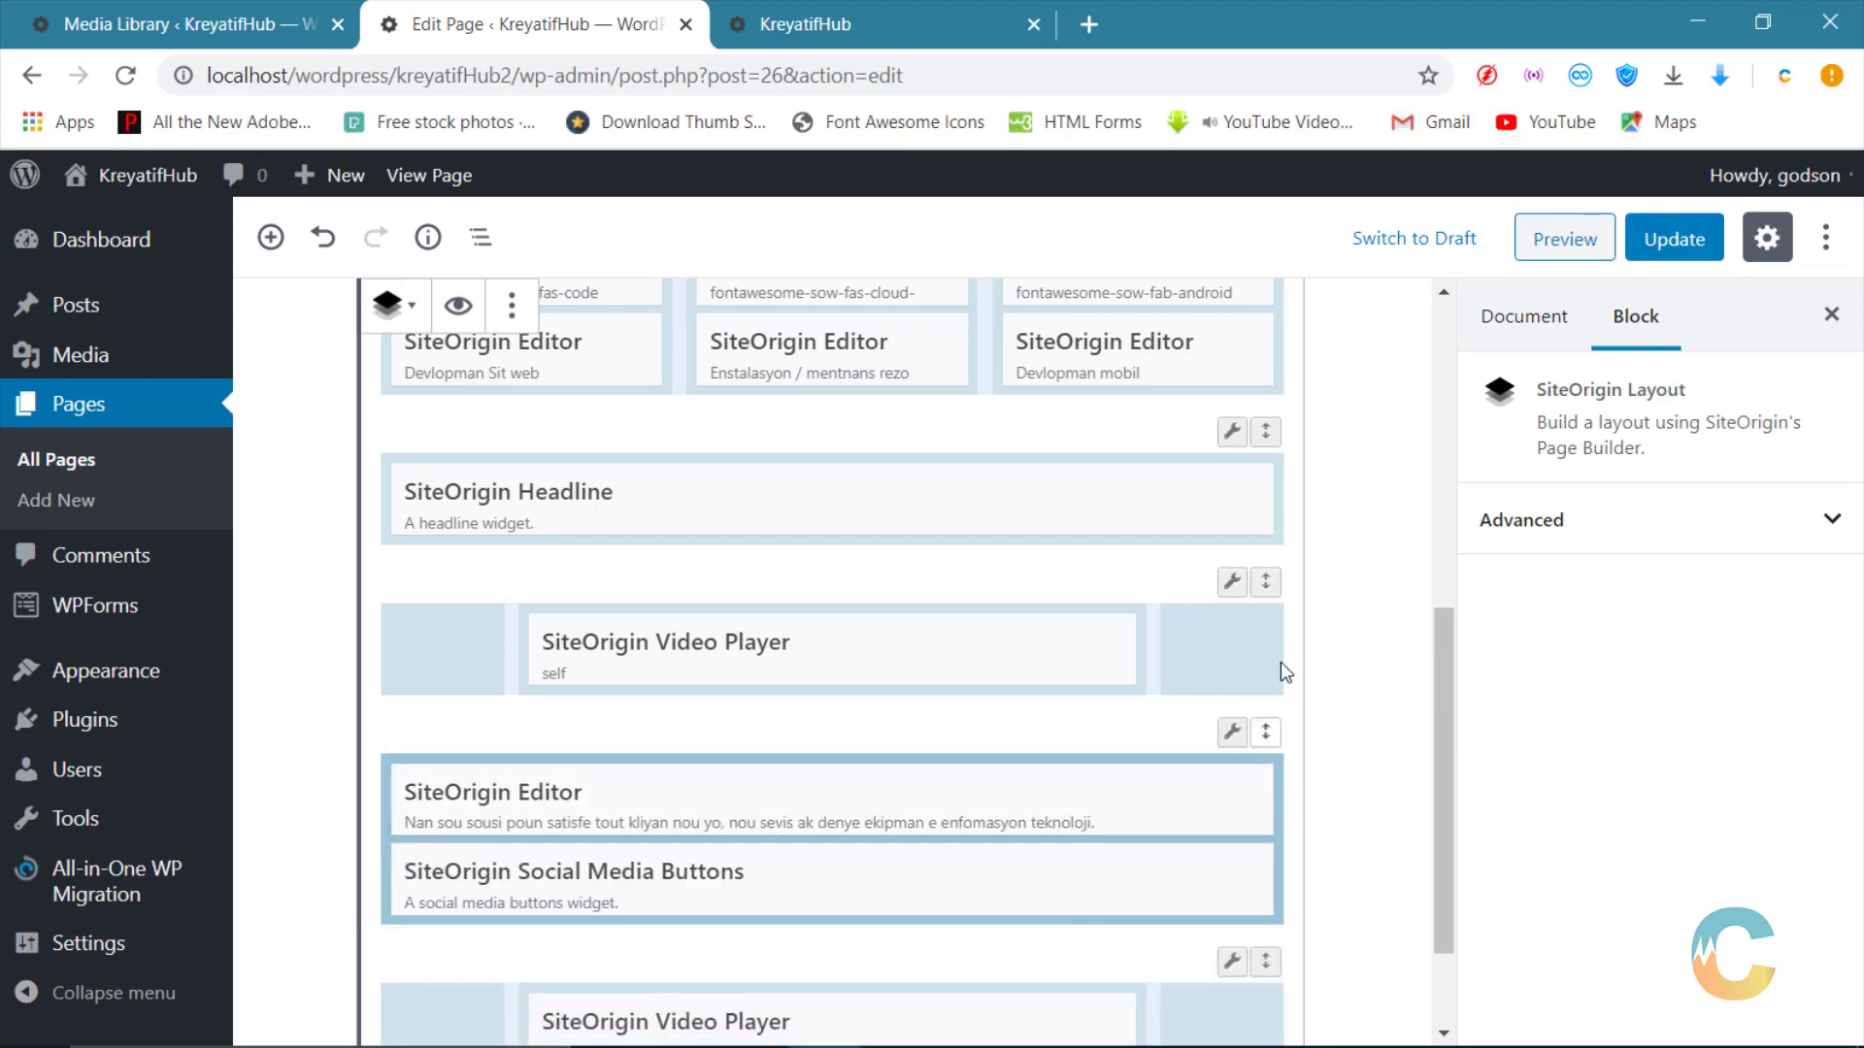
Step: Delete the video player widget from the duplicated row and move the social media buttons widget into its middle column
{"action": "scroll", "coordinate": [1296, 689], "scroll_direction": "down", "scroll_amount": 2}
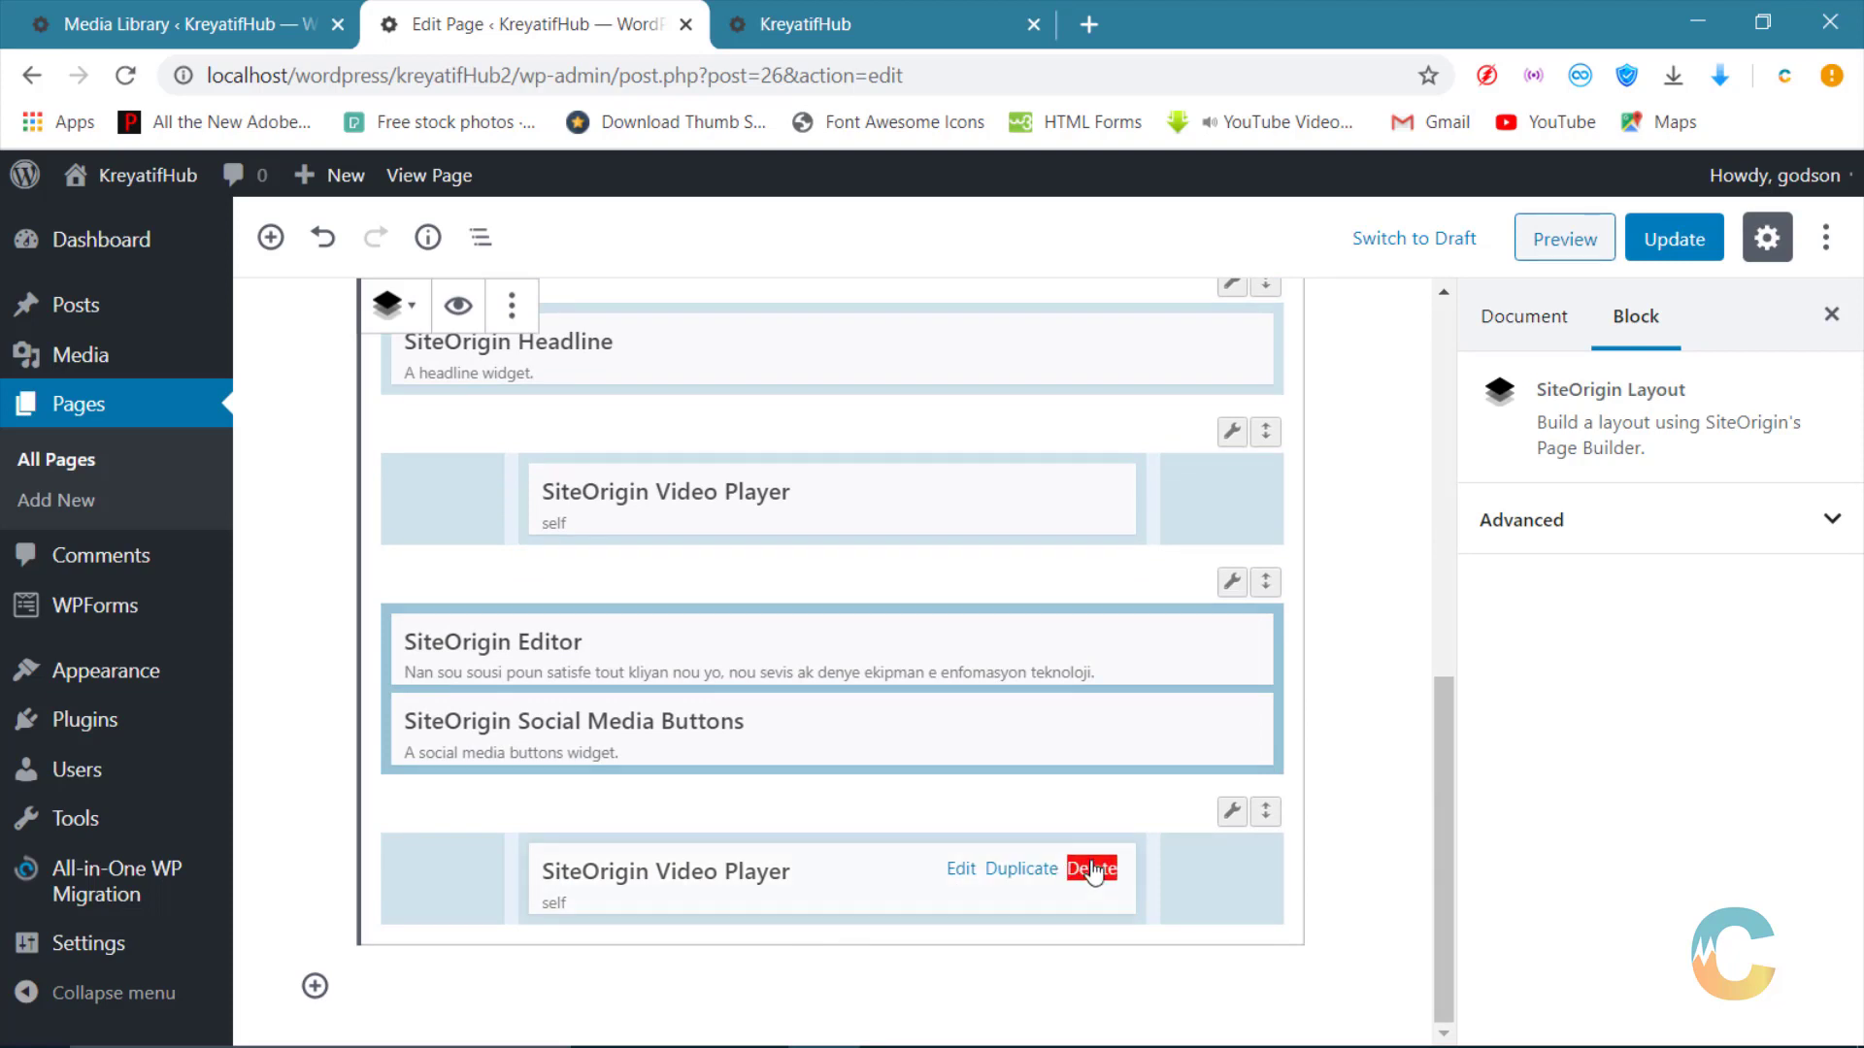
{"action": "left_click", "coordinate": [1094, 873]}
{"action": "left_click_drag", "start_coordinate": [684, 730], "coordinate": [759, 871]}
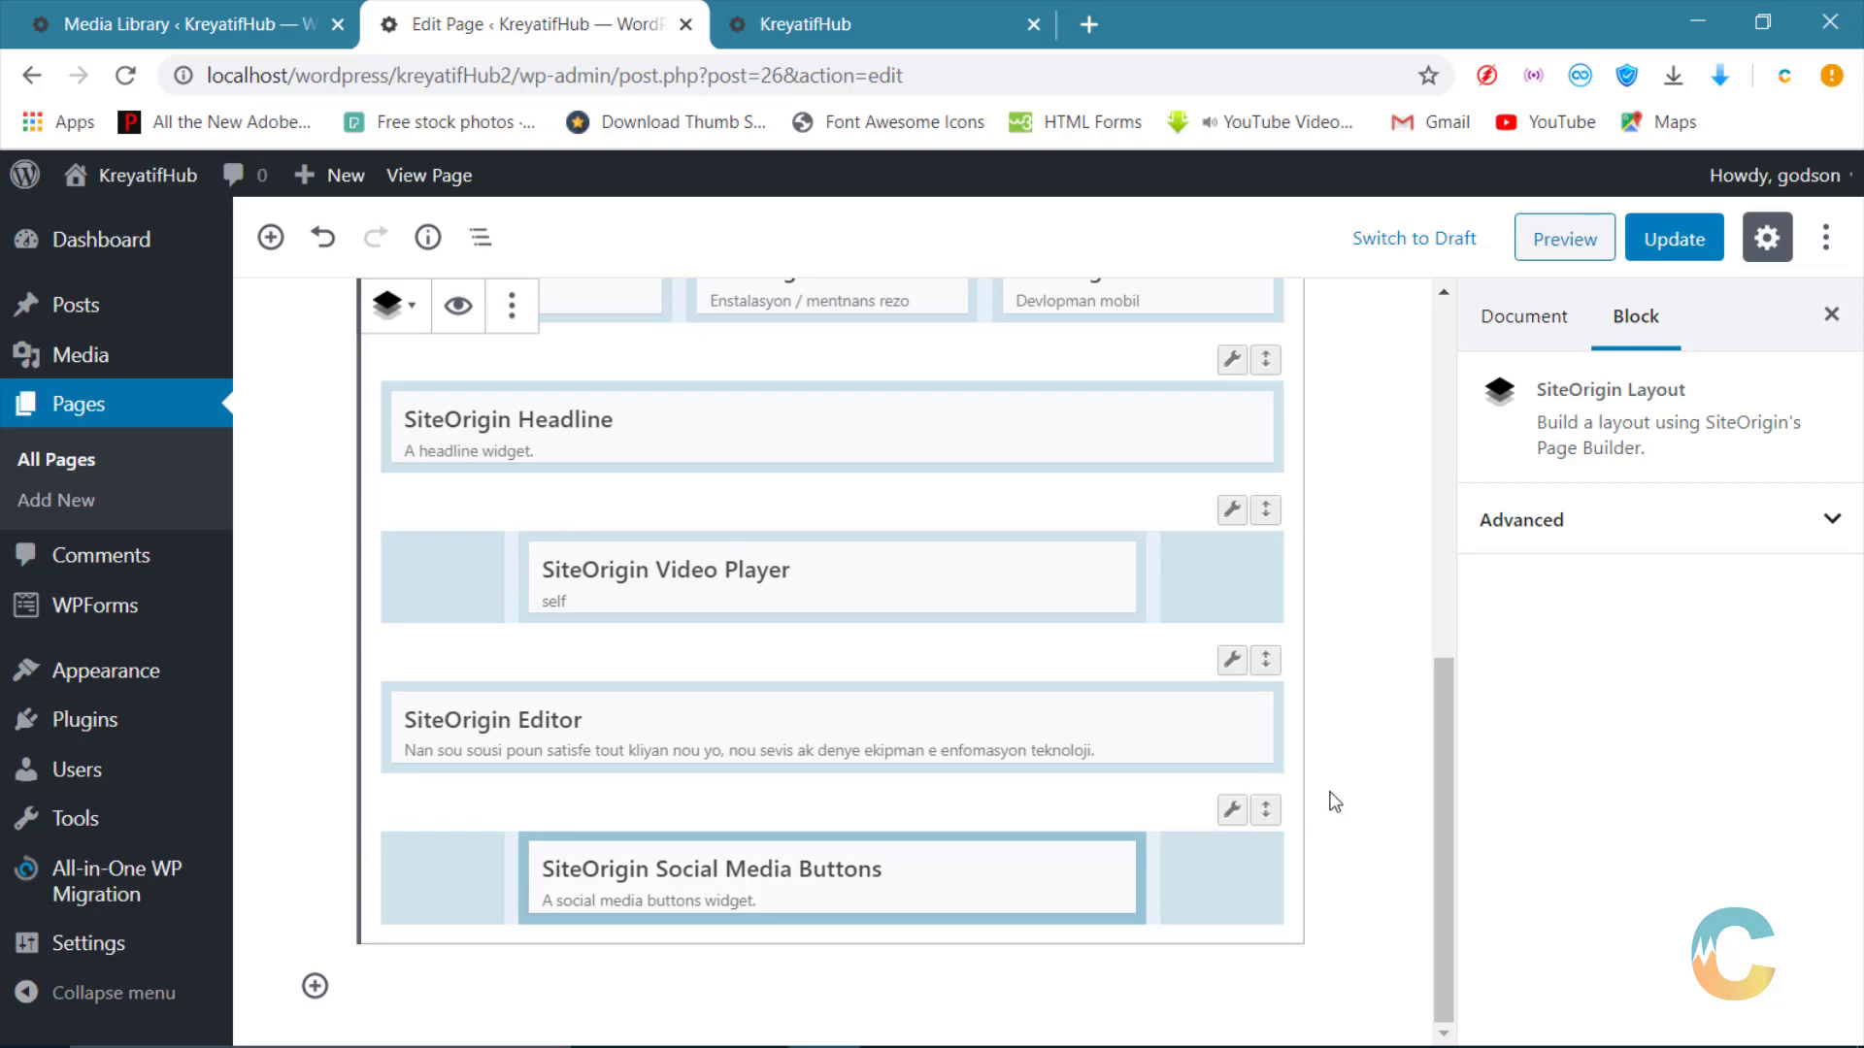
Step: Update the page and reload the kreyatifHub2 home page to check where the social media buttons sit under the tagline
{"action": "left_click", "coordinate": [1668, 233]}
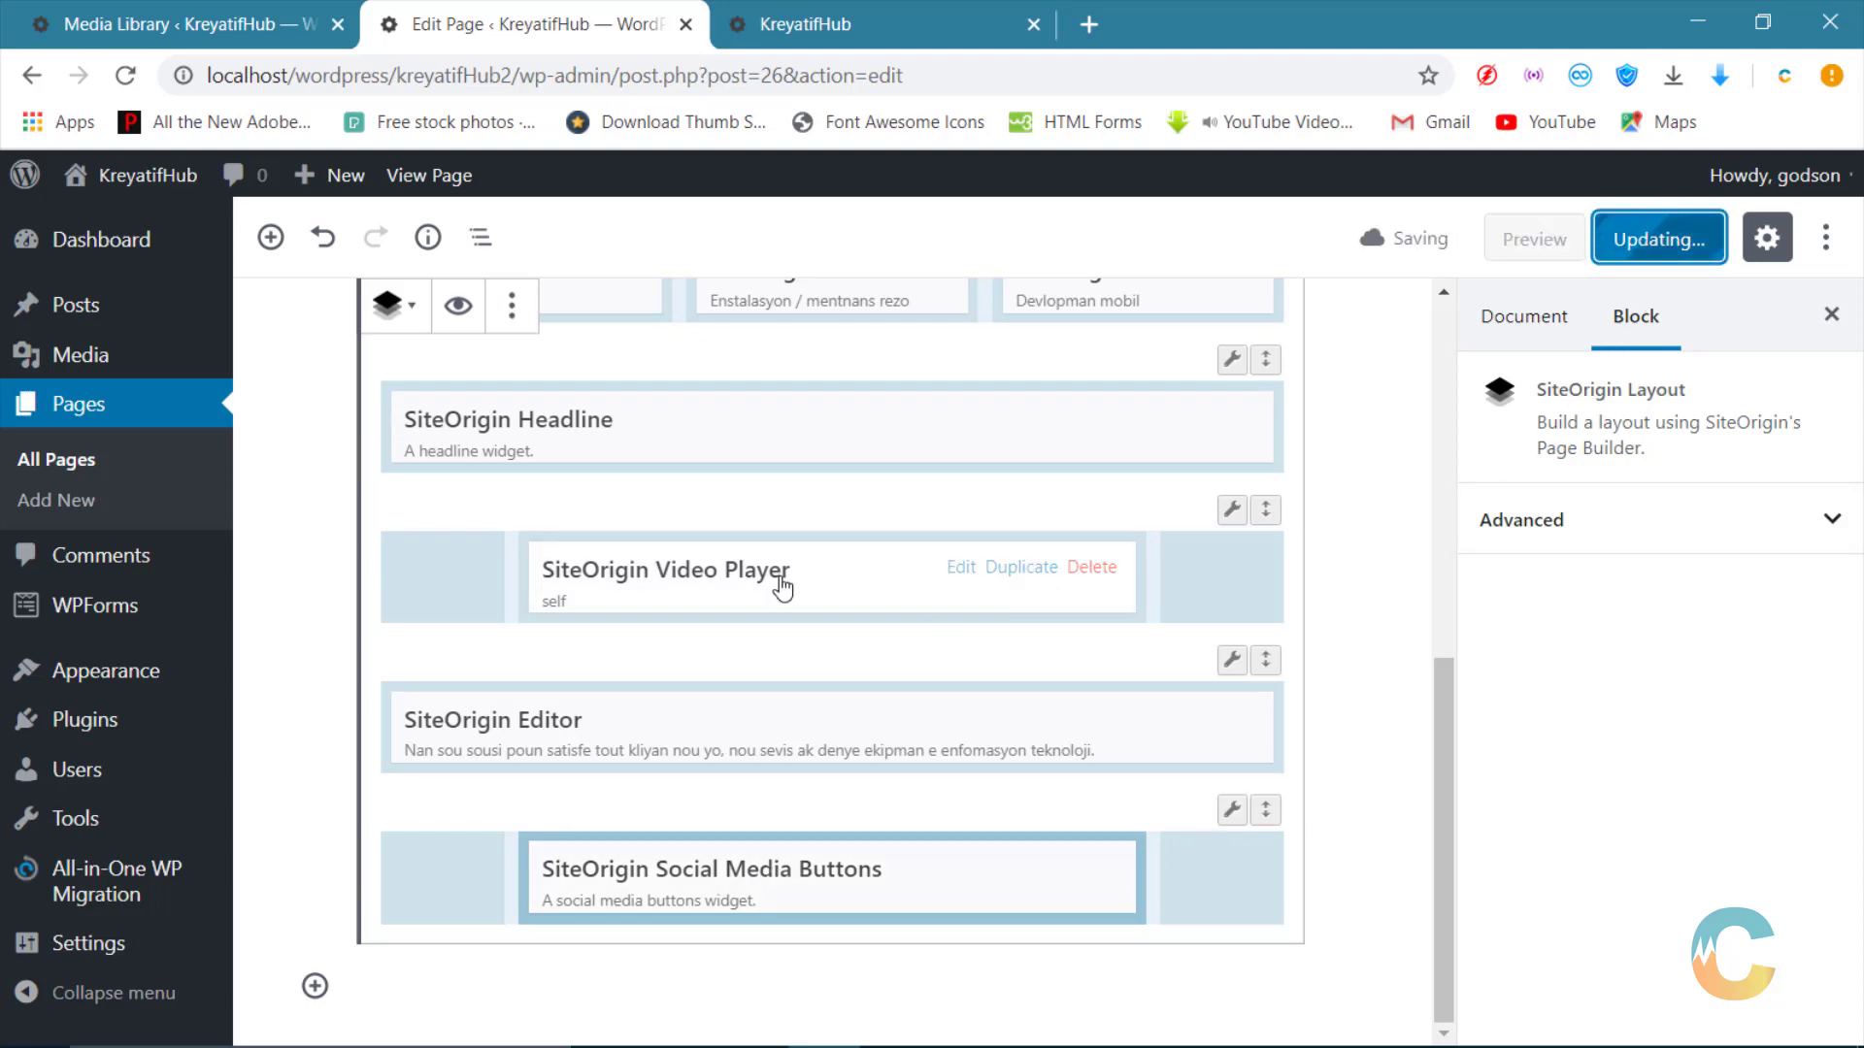
{"action": "left_click", "coordinate": [806, 25]}
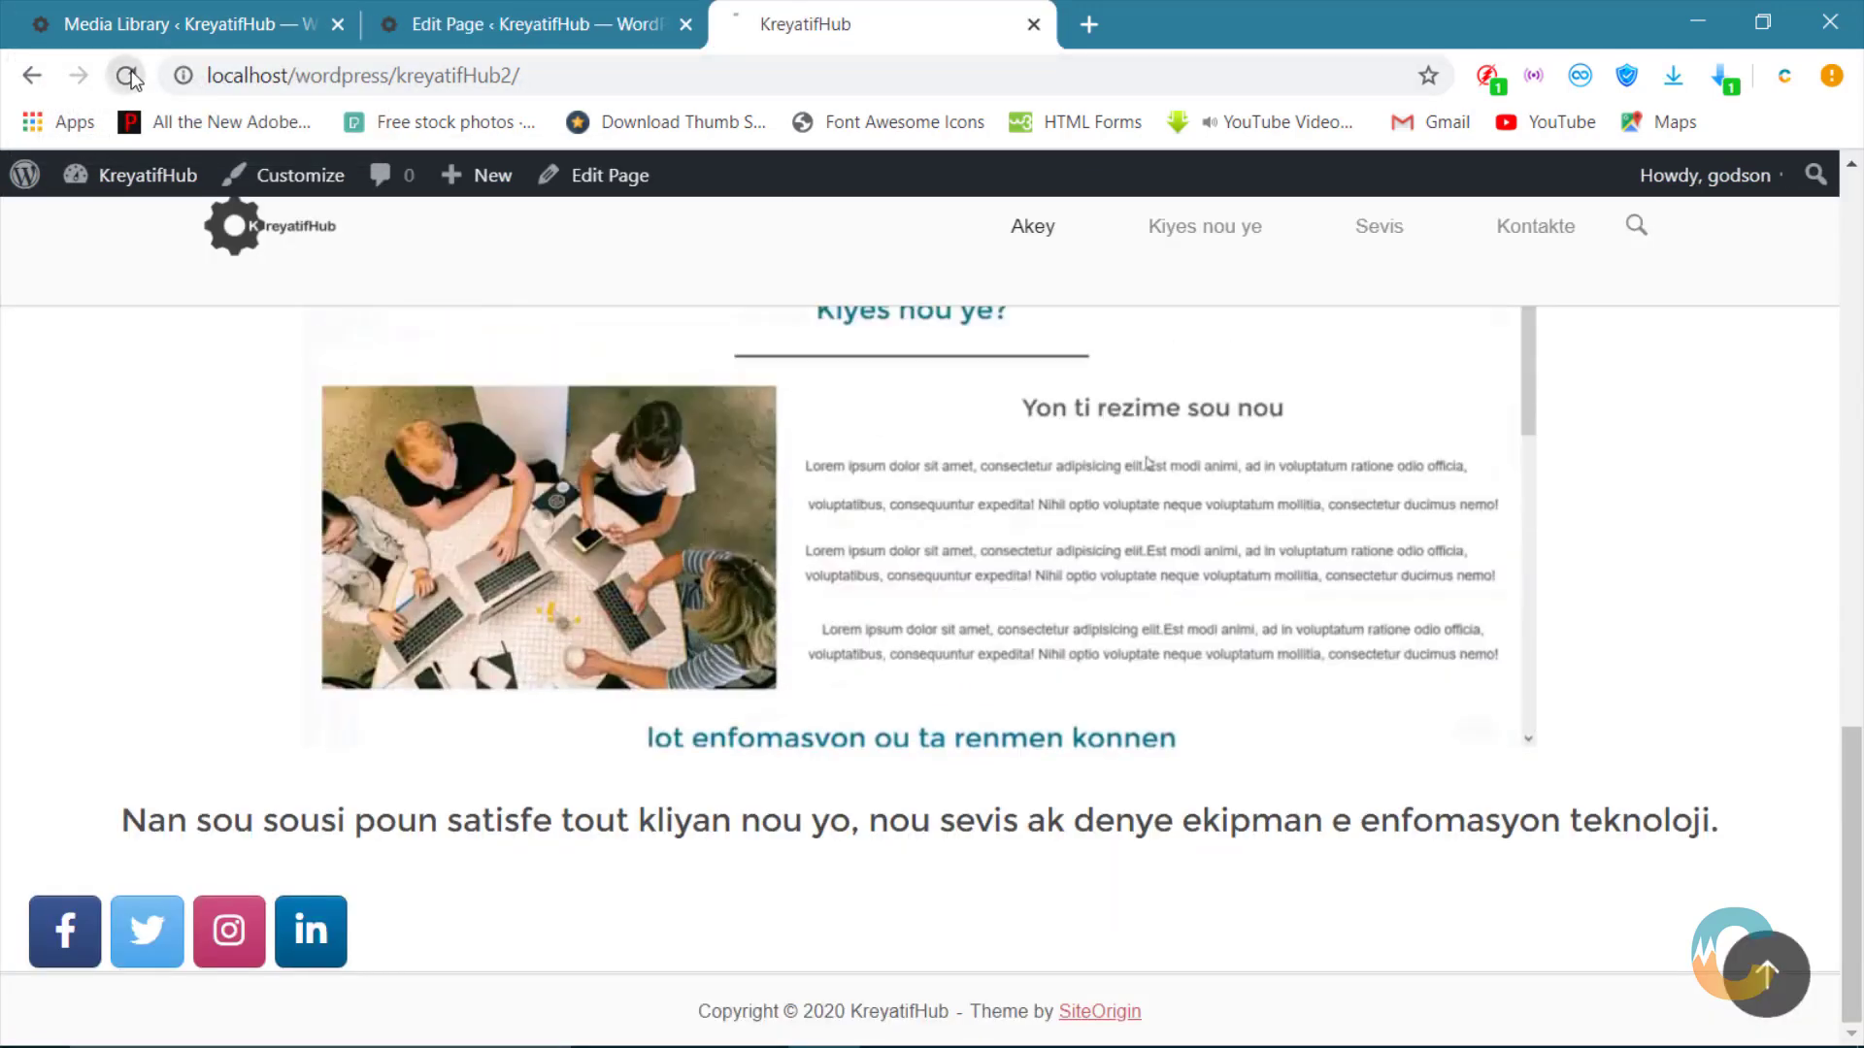
{"action": "left_click", "coordinate": [125, 74]}
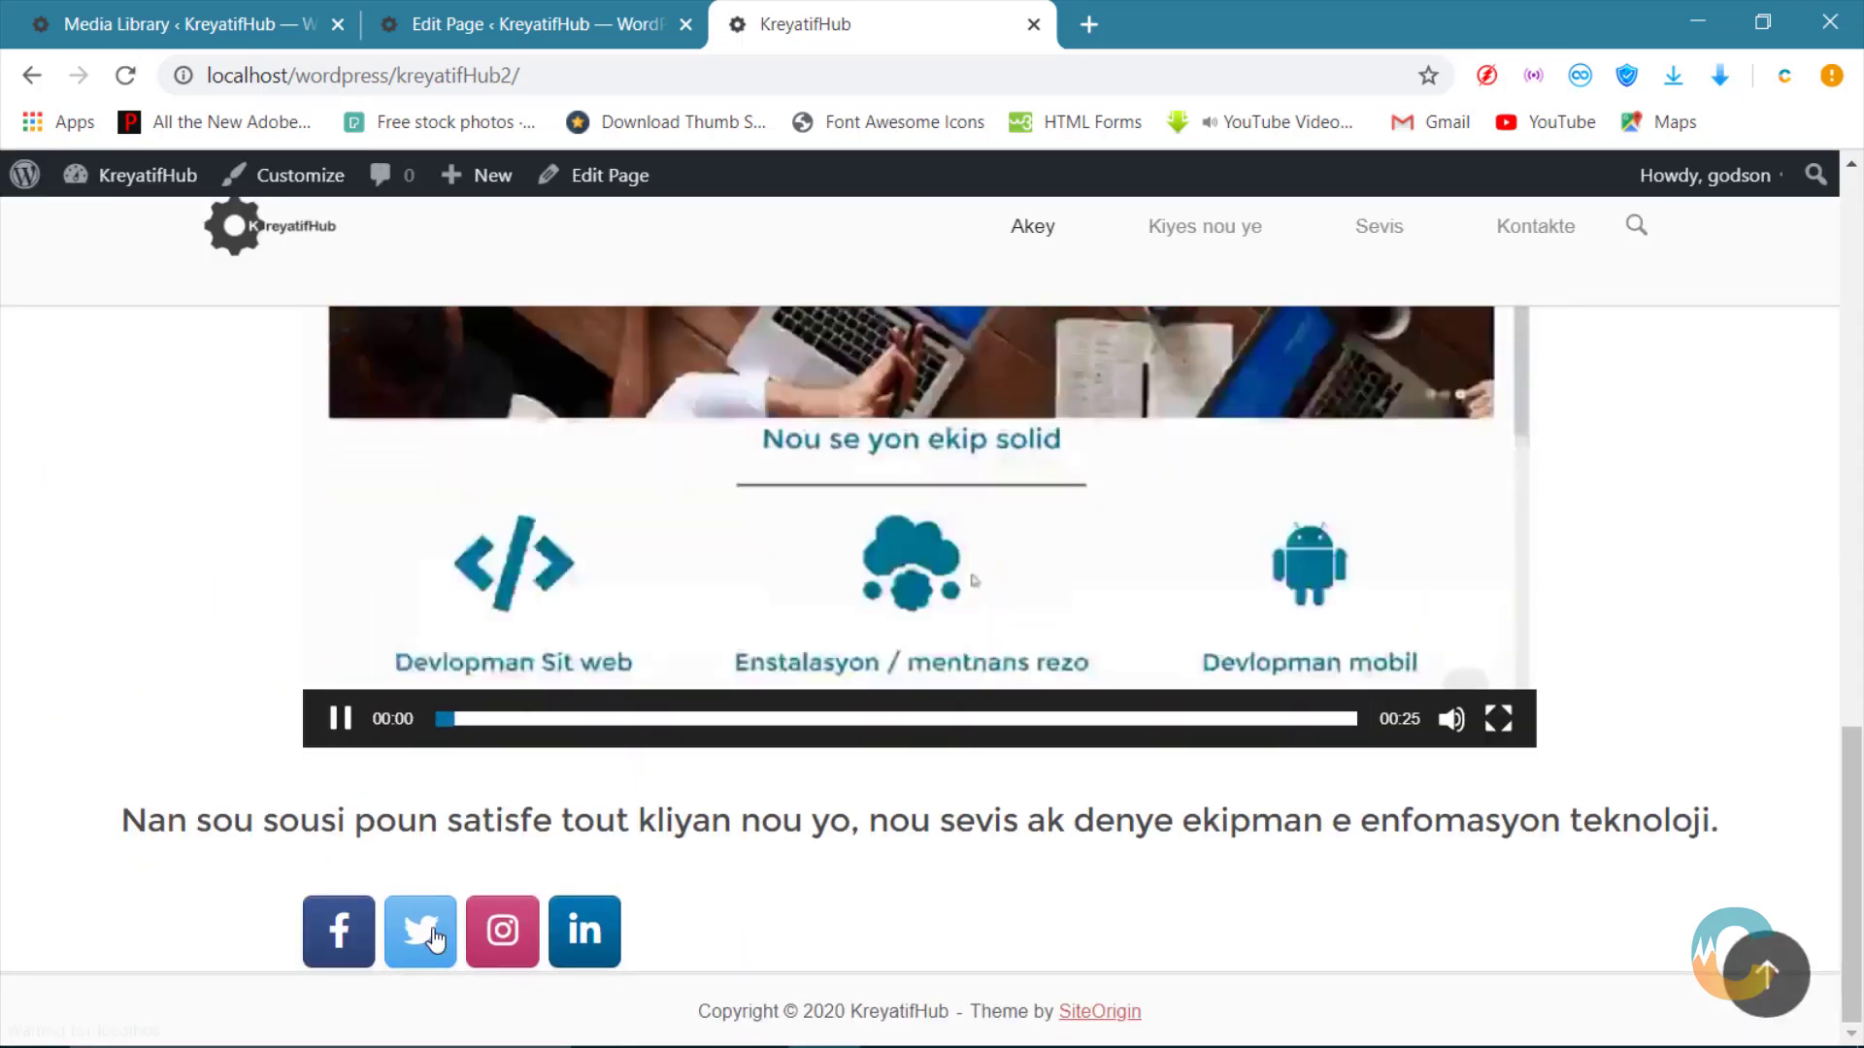
Step: Reopen the social media buttons widget and set its alignment to Center
{"action": "left_click", "coordinate": [419, 13]}
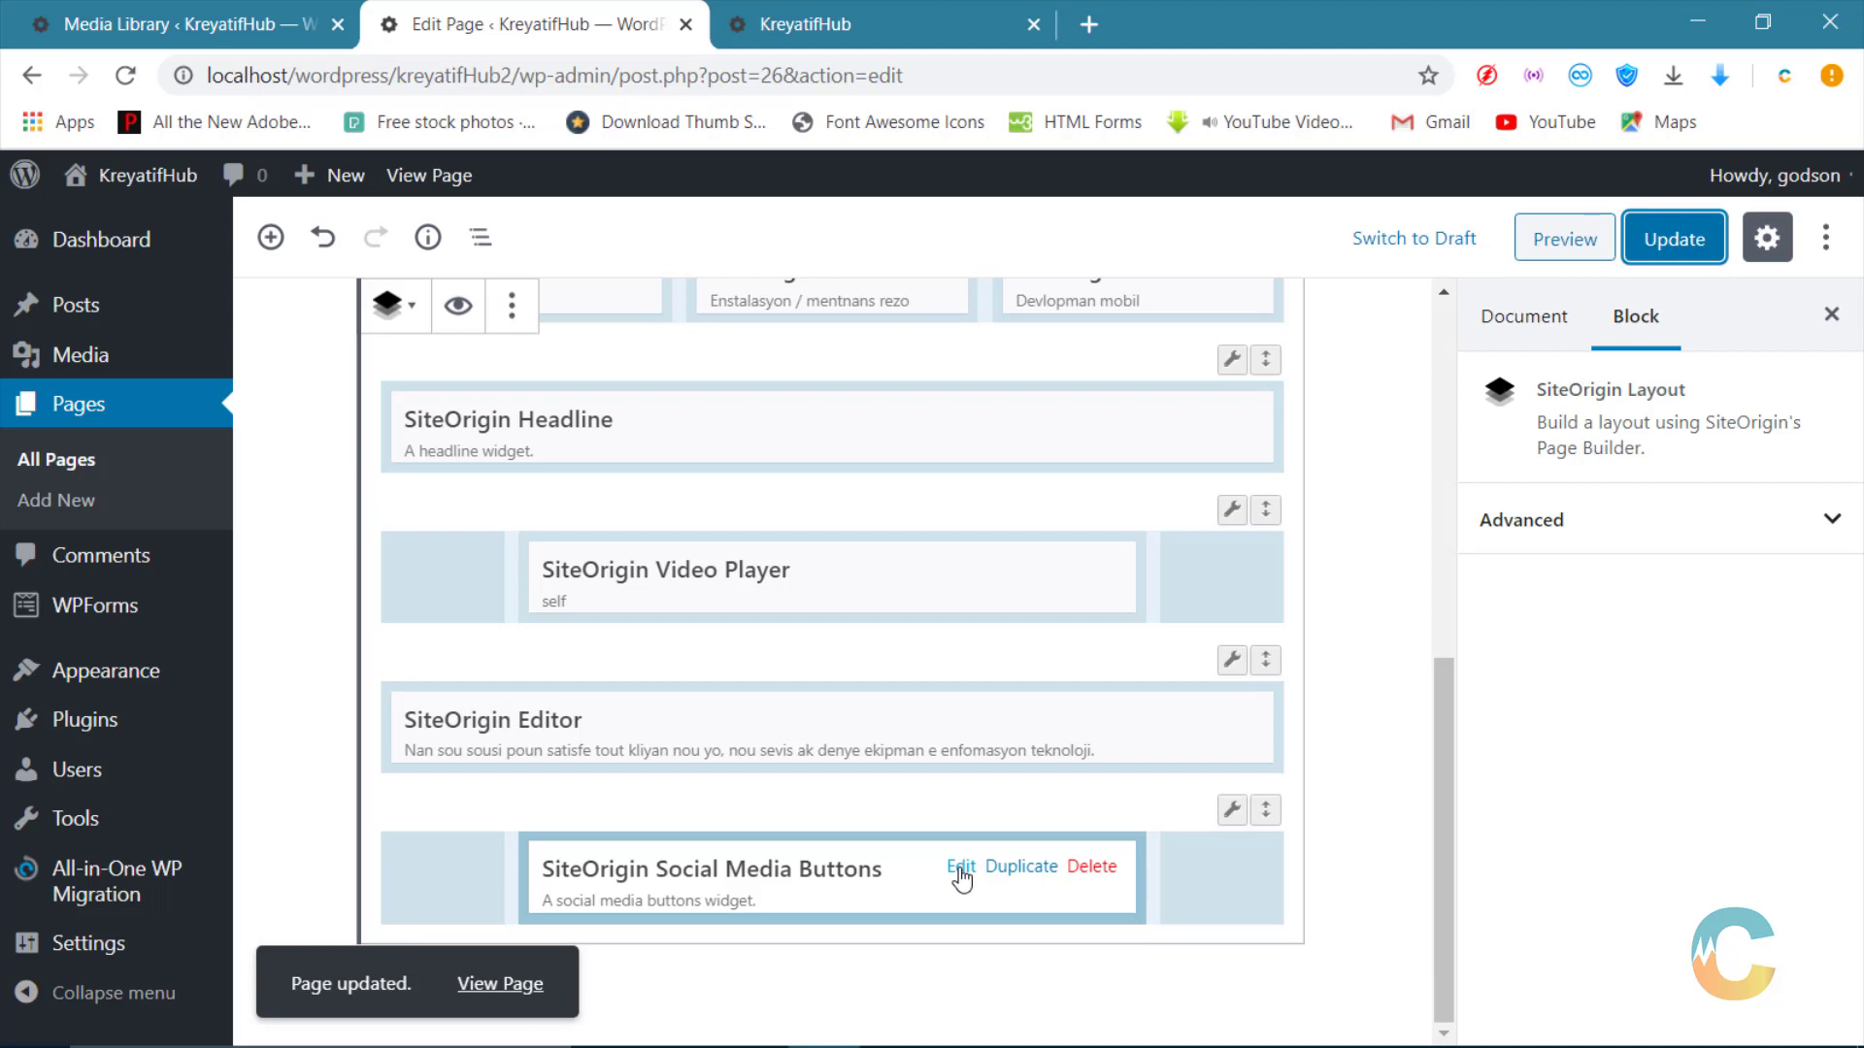
{"action": "left_click", "coordinate": [960, 869]}
{"action": "scroll", "coordinate": [230, 755], "scroll_direction": "down", "scroll_amount": 2}
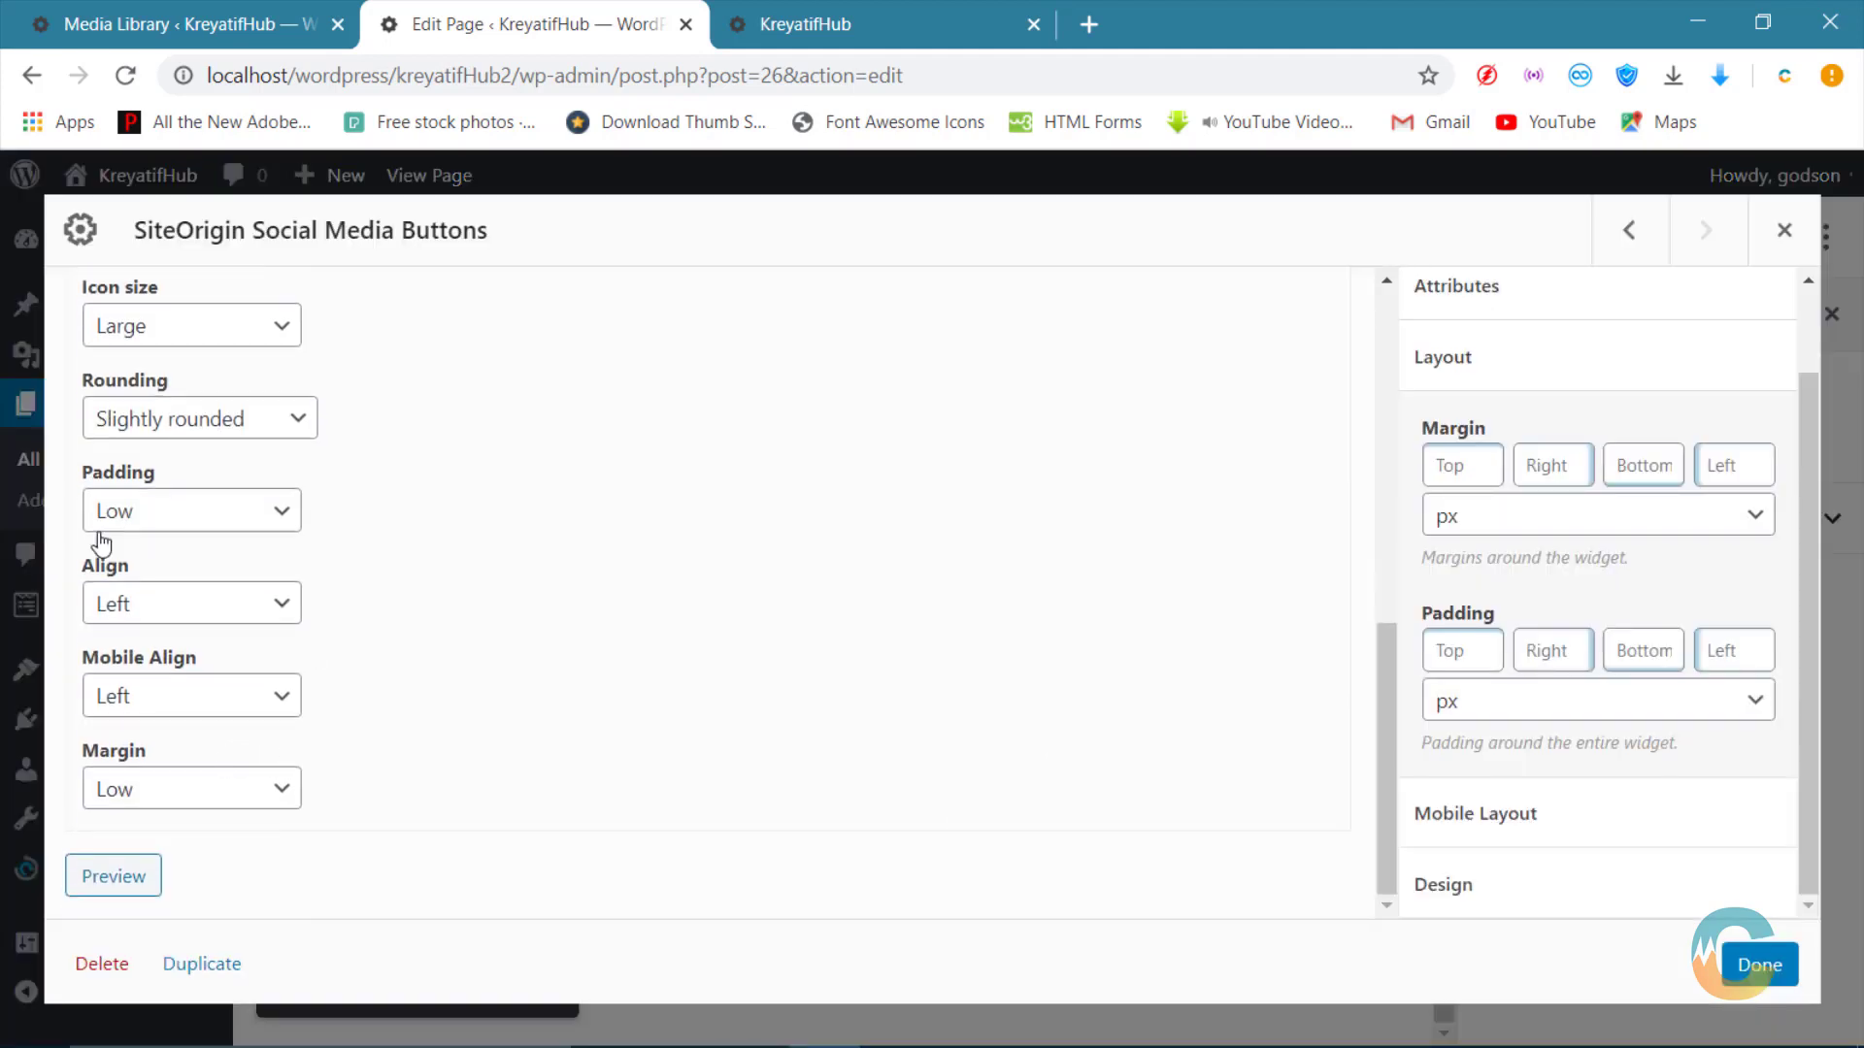
{"action": "left_click", "coordinate": [146, 610]}
{"action": "left_click", "coordinate": [155, 696]}
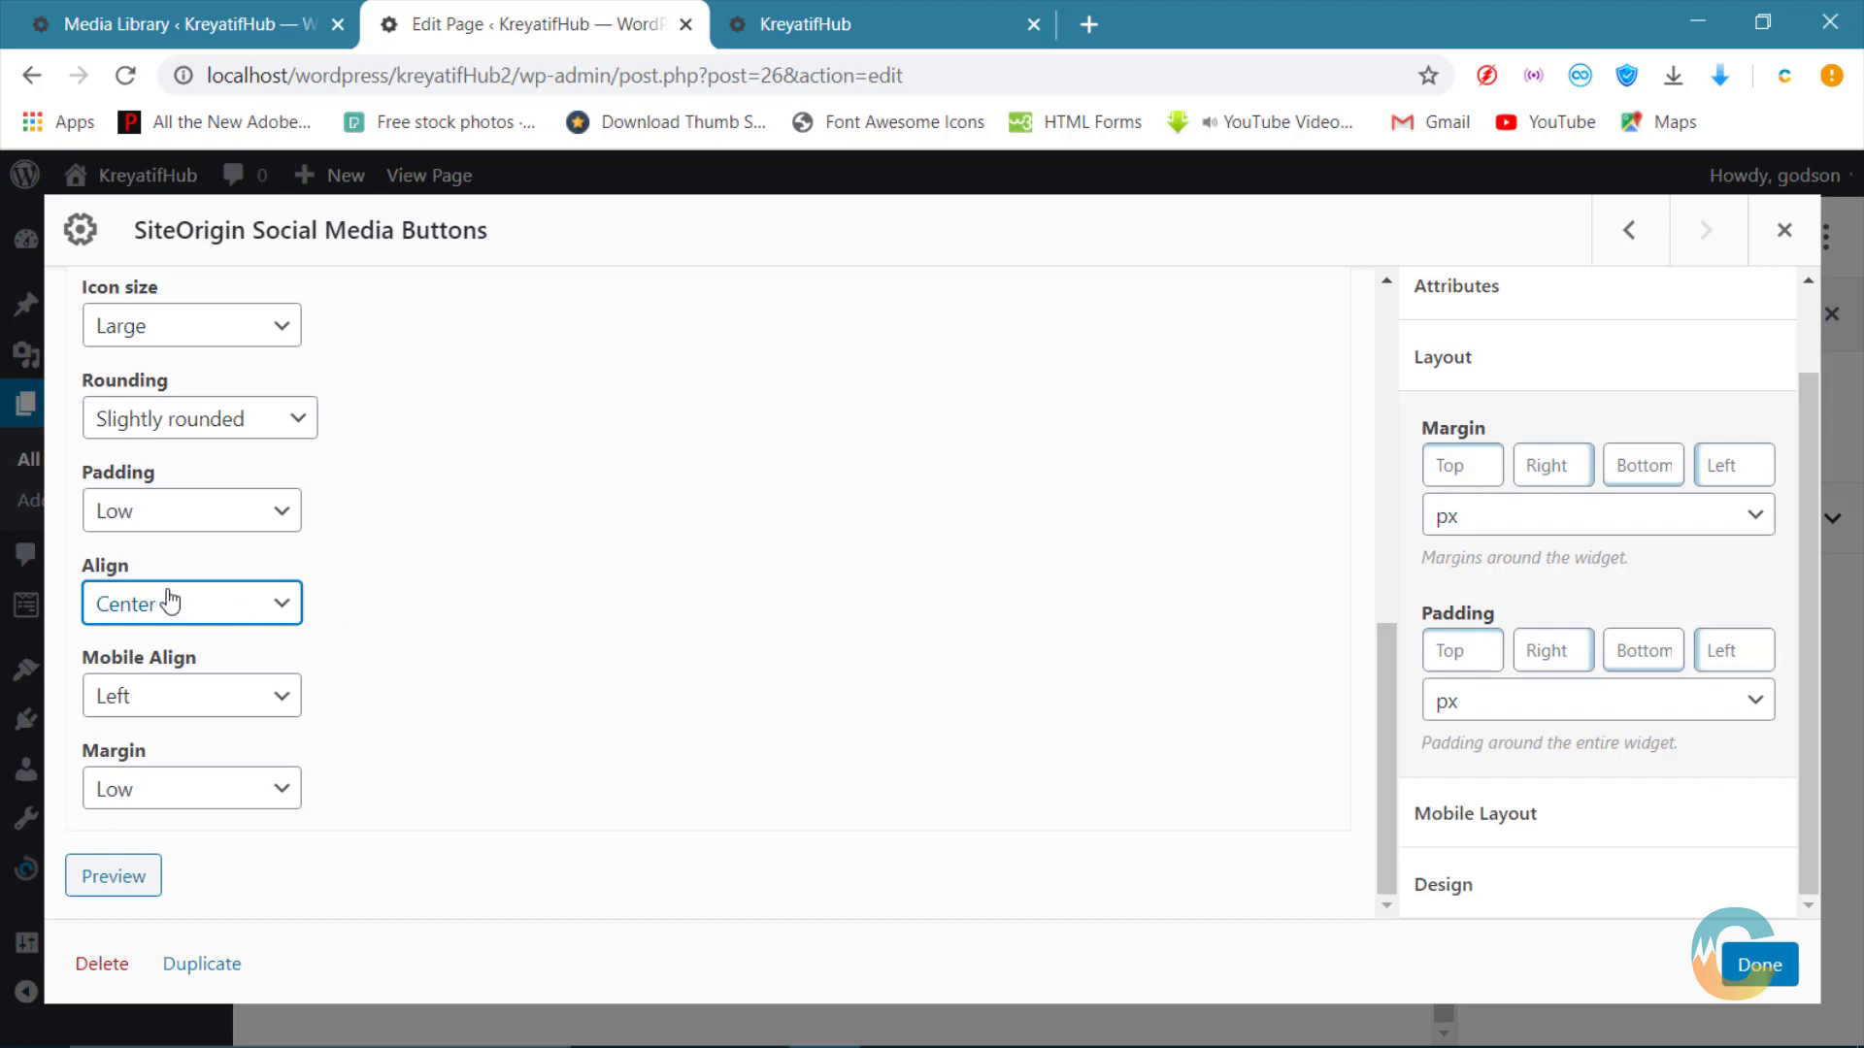
{"action": "left_click", "coordinate": [1758, 966]}
Step: Update the page and reload the kreyatifHub2 home page to check the alignment of the social media buttons
{"action": "left_click", "coordinate": [1660, 241]}
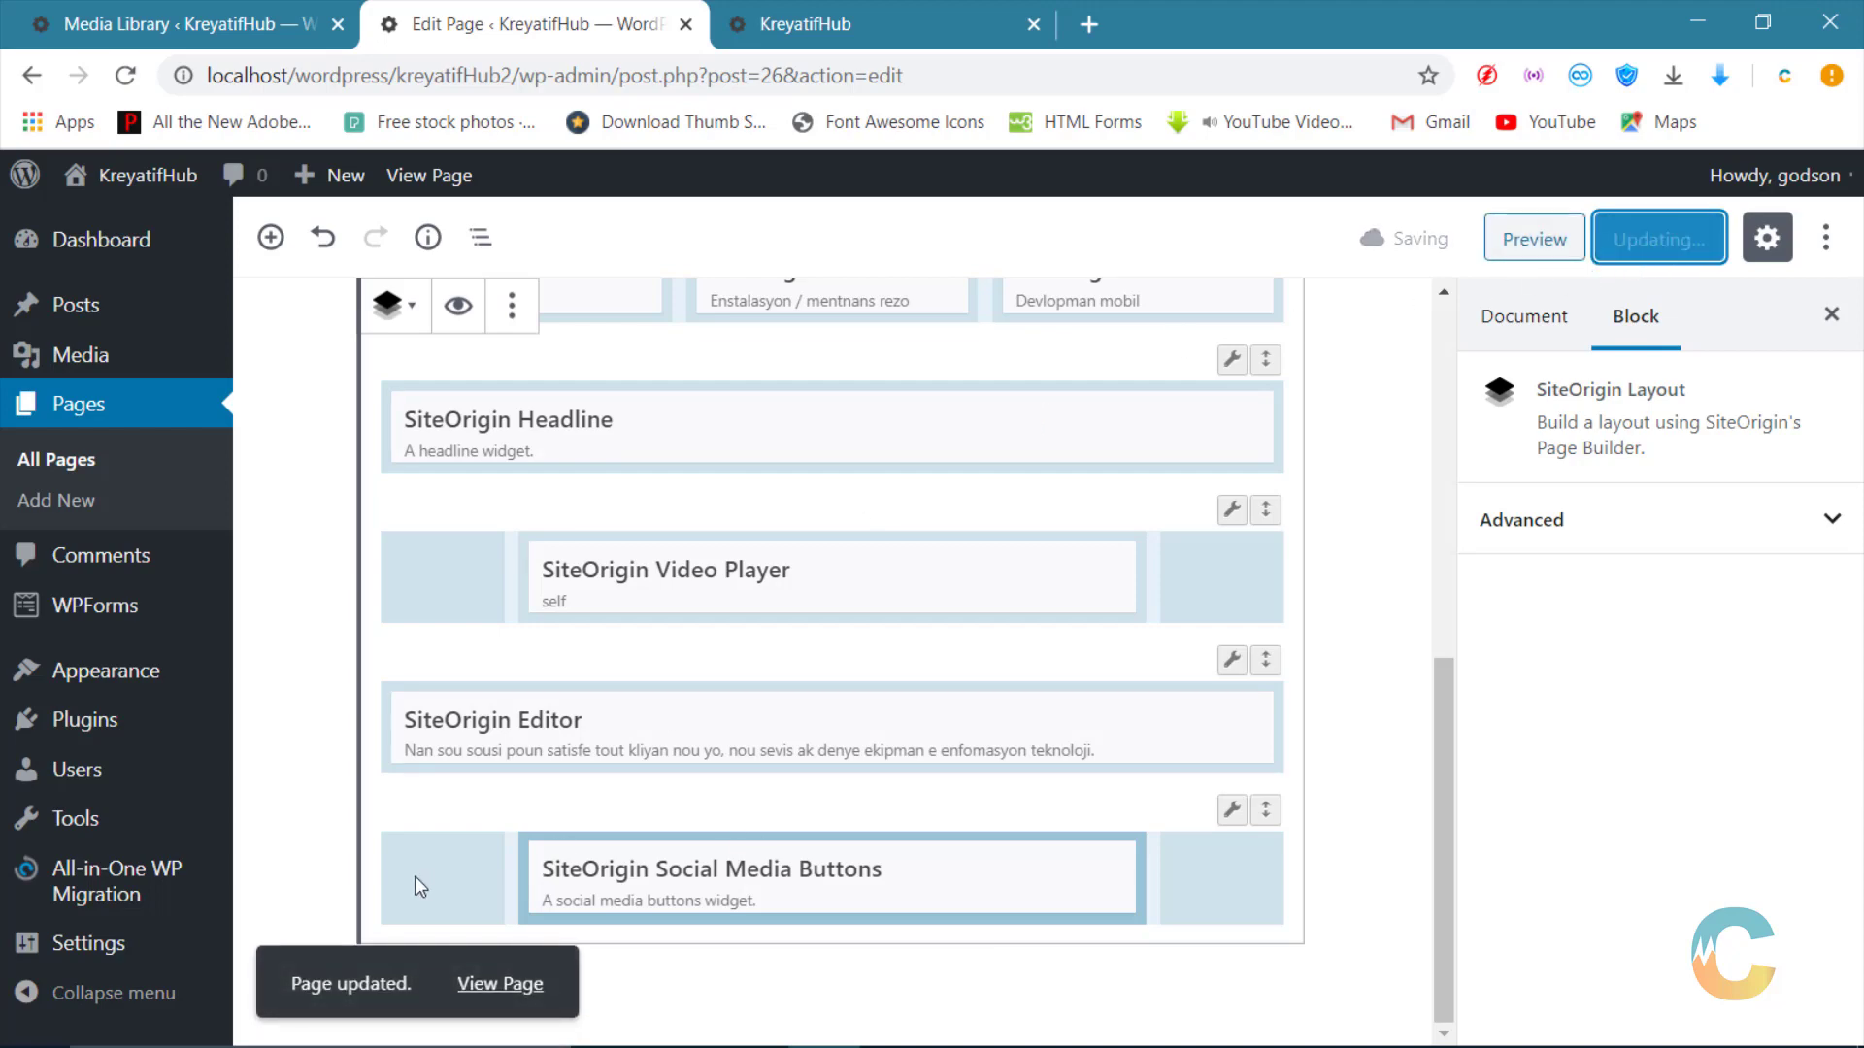
{"action": "left_click", "coordinate": [840, 8]}
{"action": "key", "text": "F5"}
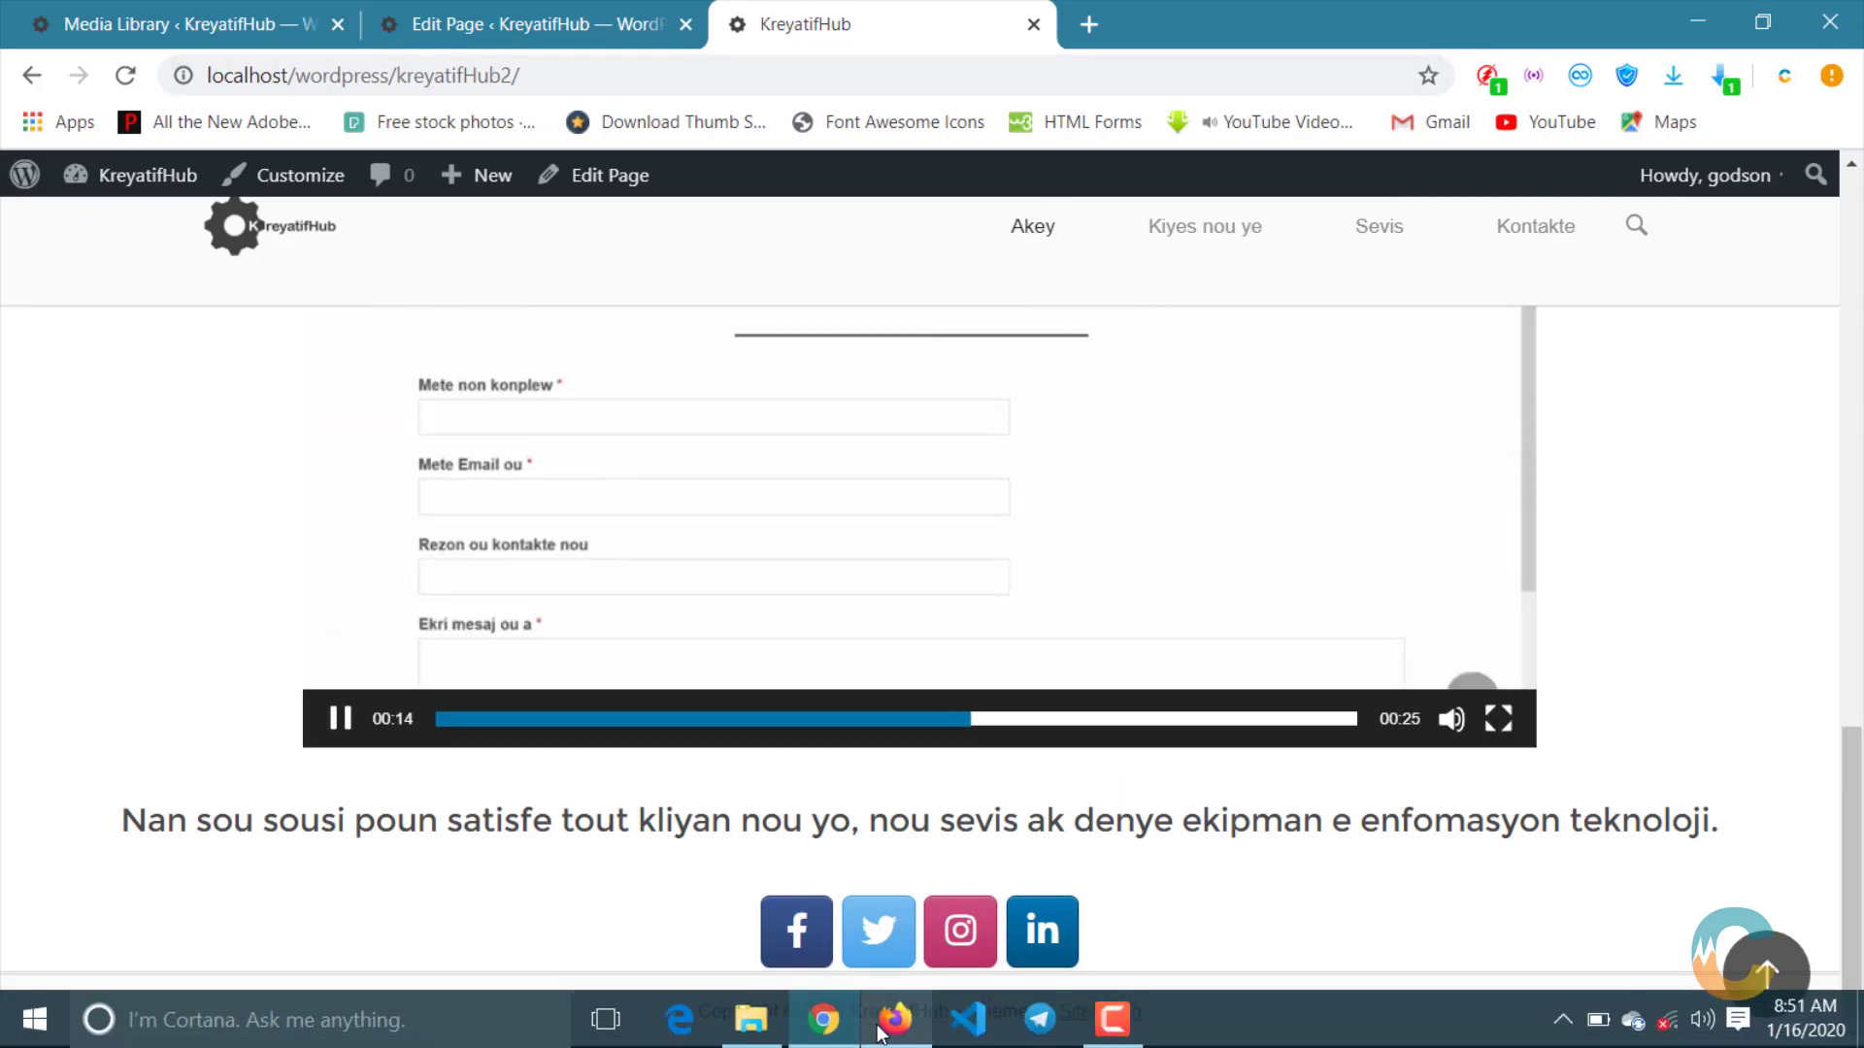
Step: Move the social media buttons widget into the tagline's row, directly beneath the SiteOrigin Editor widget
{"action": "left_click", "coordinate": [893, 1019]}
{"action": "left_click", "coordinate": [1686, 20]}
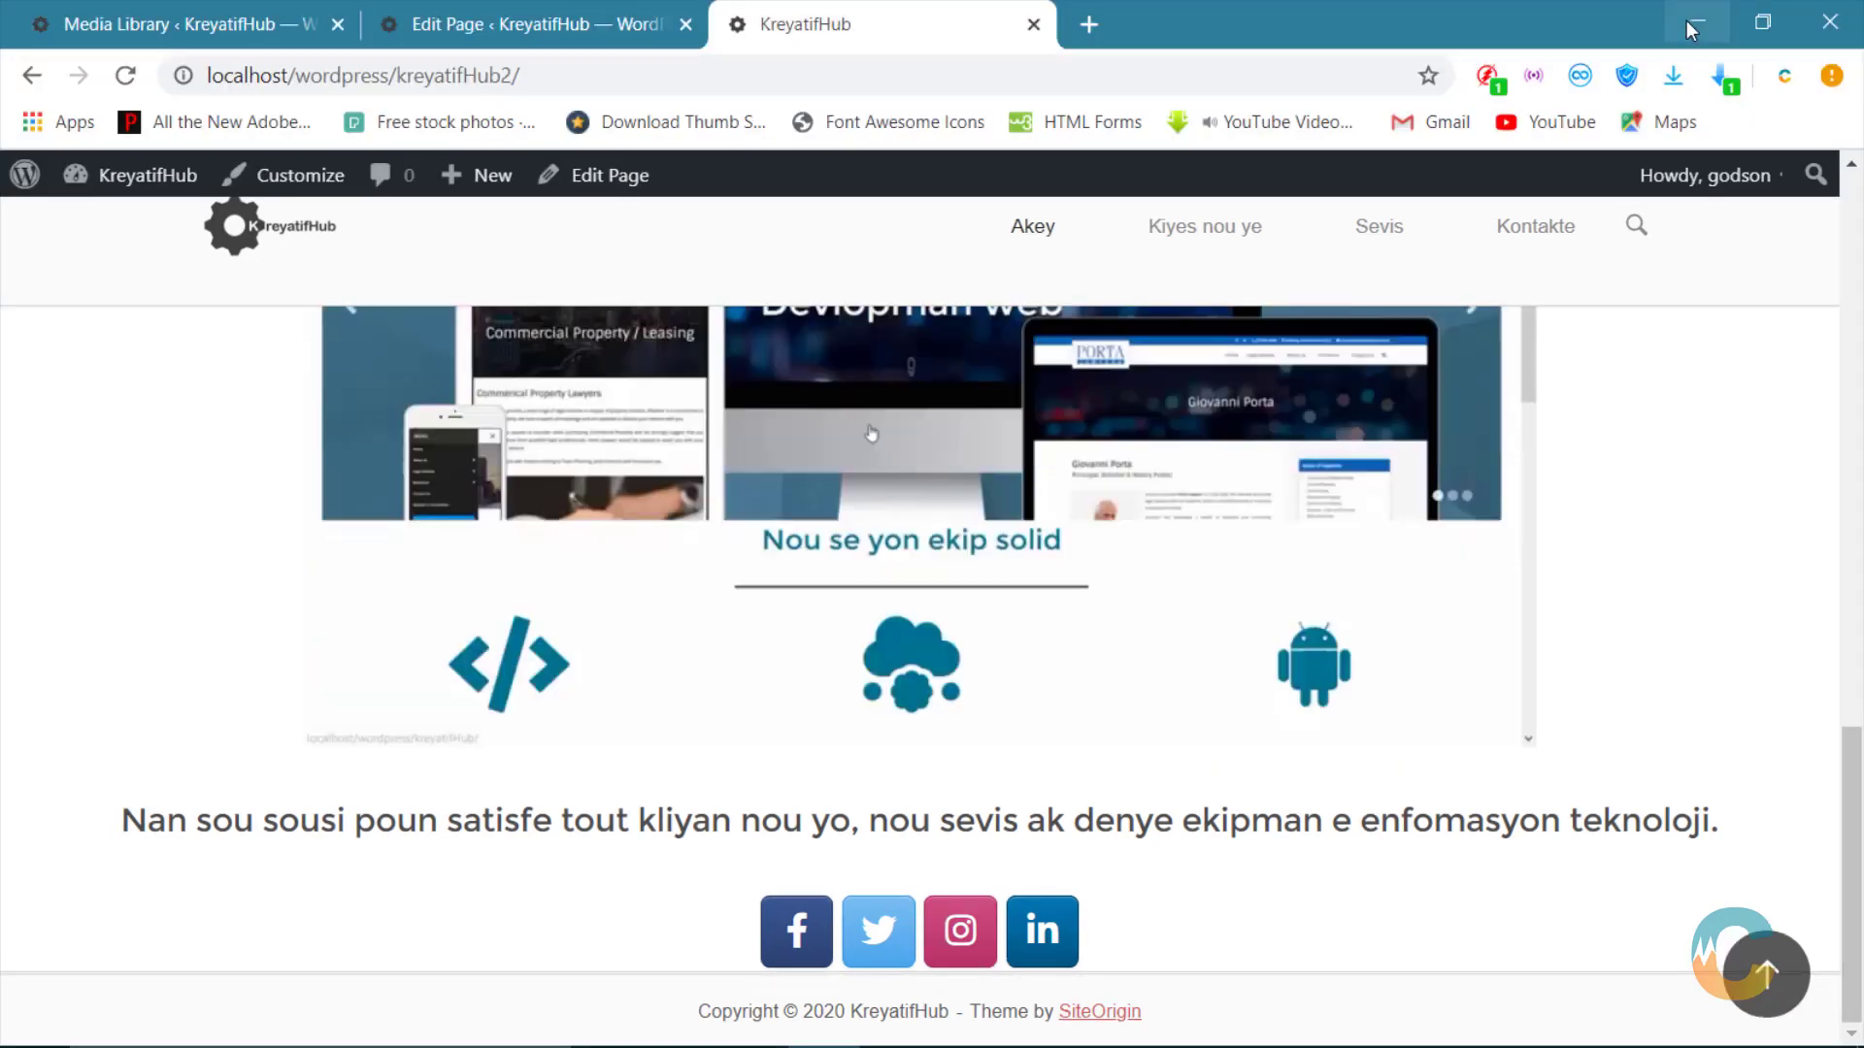
{"action": "left_click", "coordinate": [466, 12]}
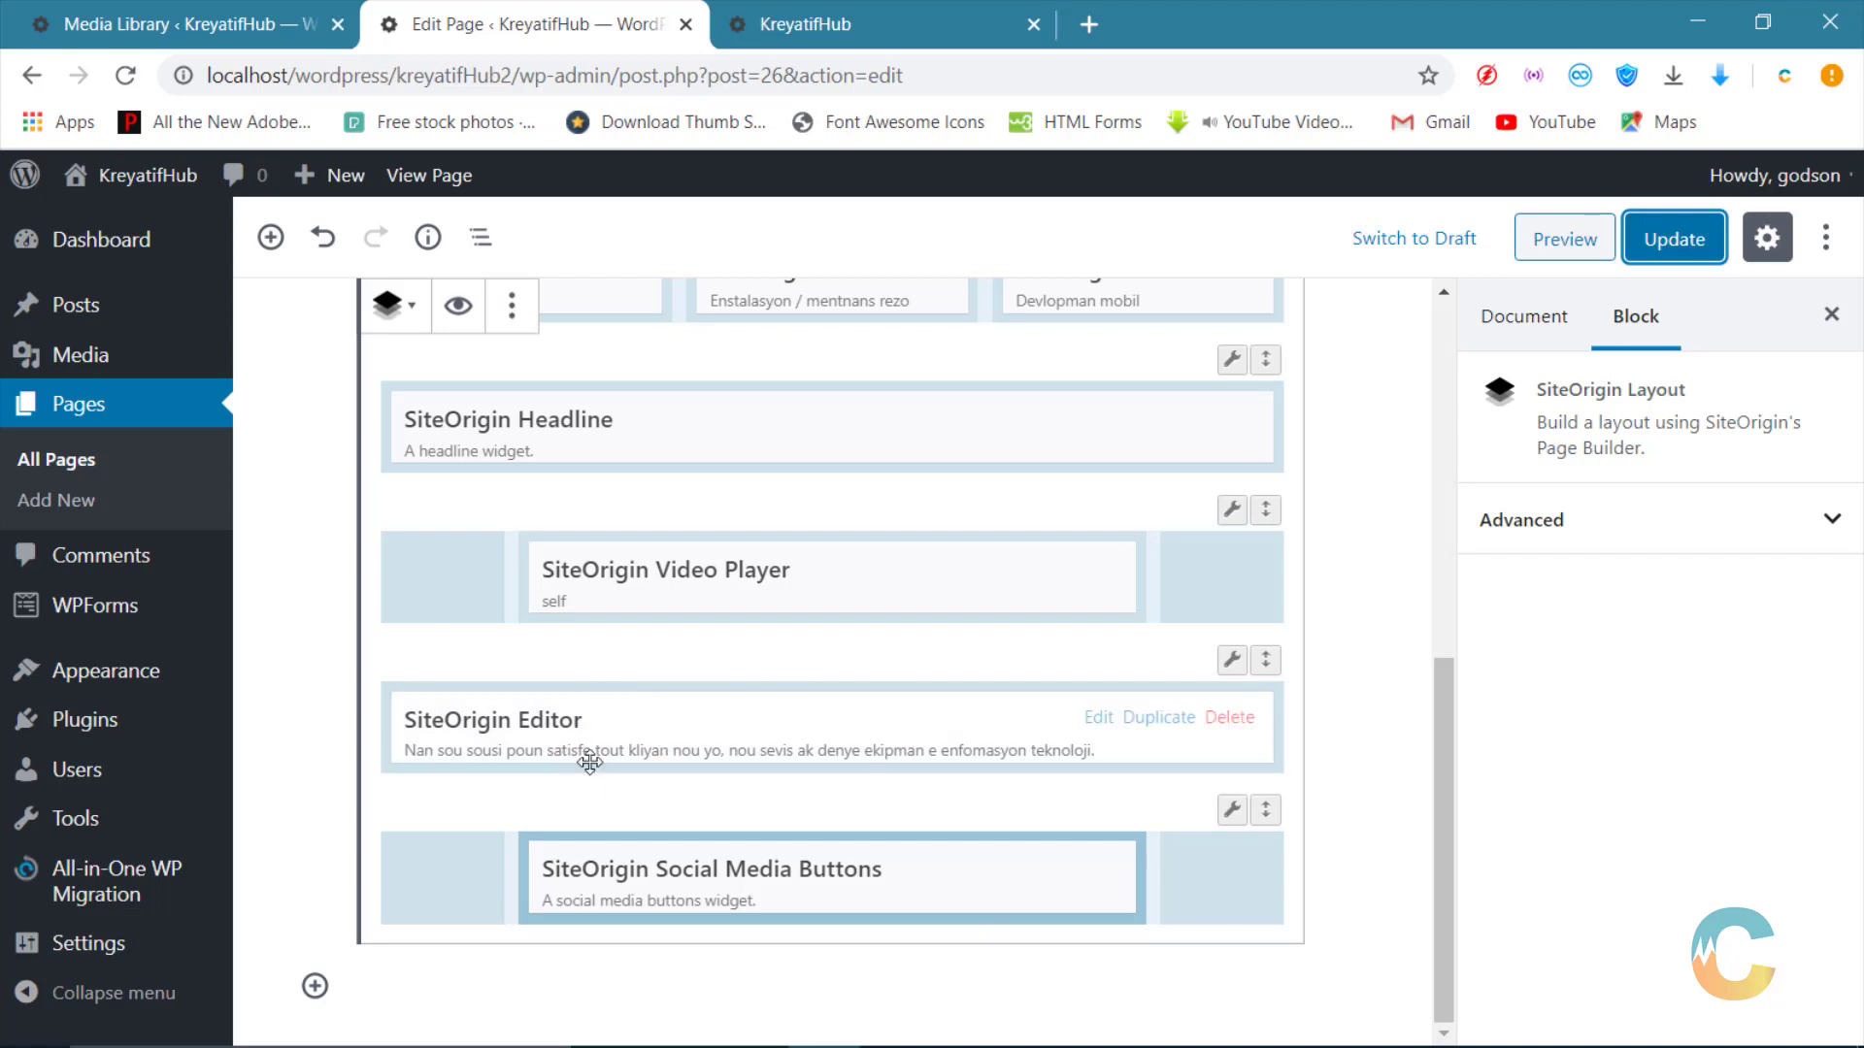
{"action": "left_click_drag", "start_coordinate": [843, 873], "coordinate": [839, 784]}
{"action": "left_click_drag", "start_coordinate": [834, 878], "coordinate": [804, 750]}
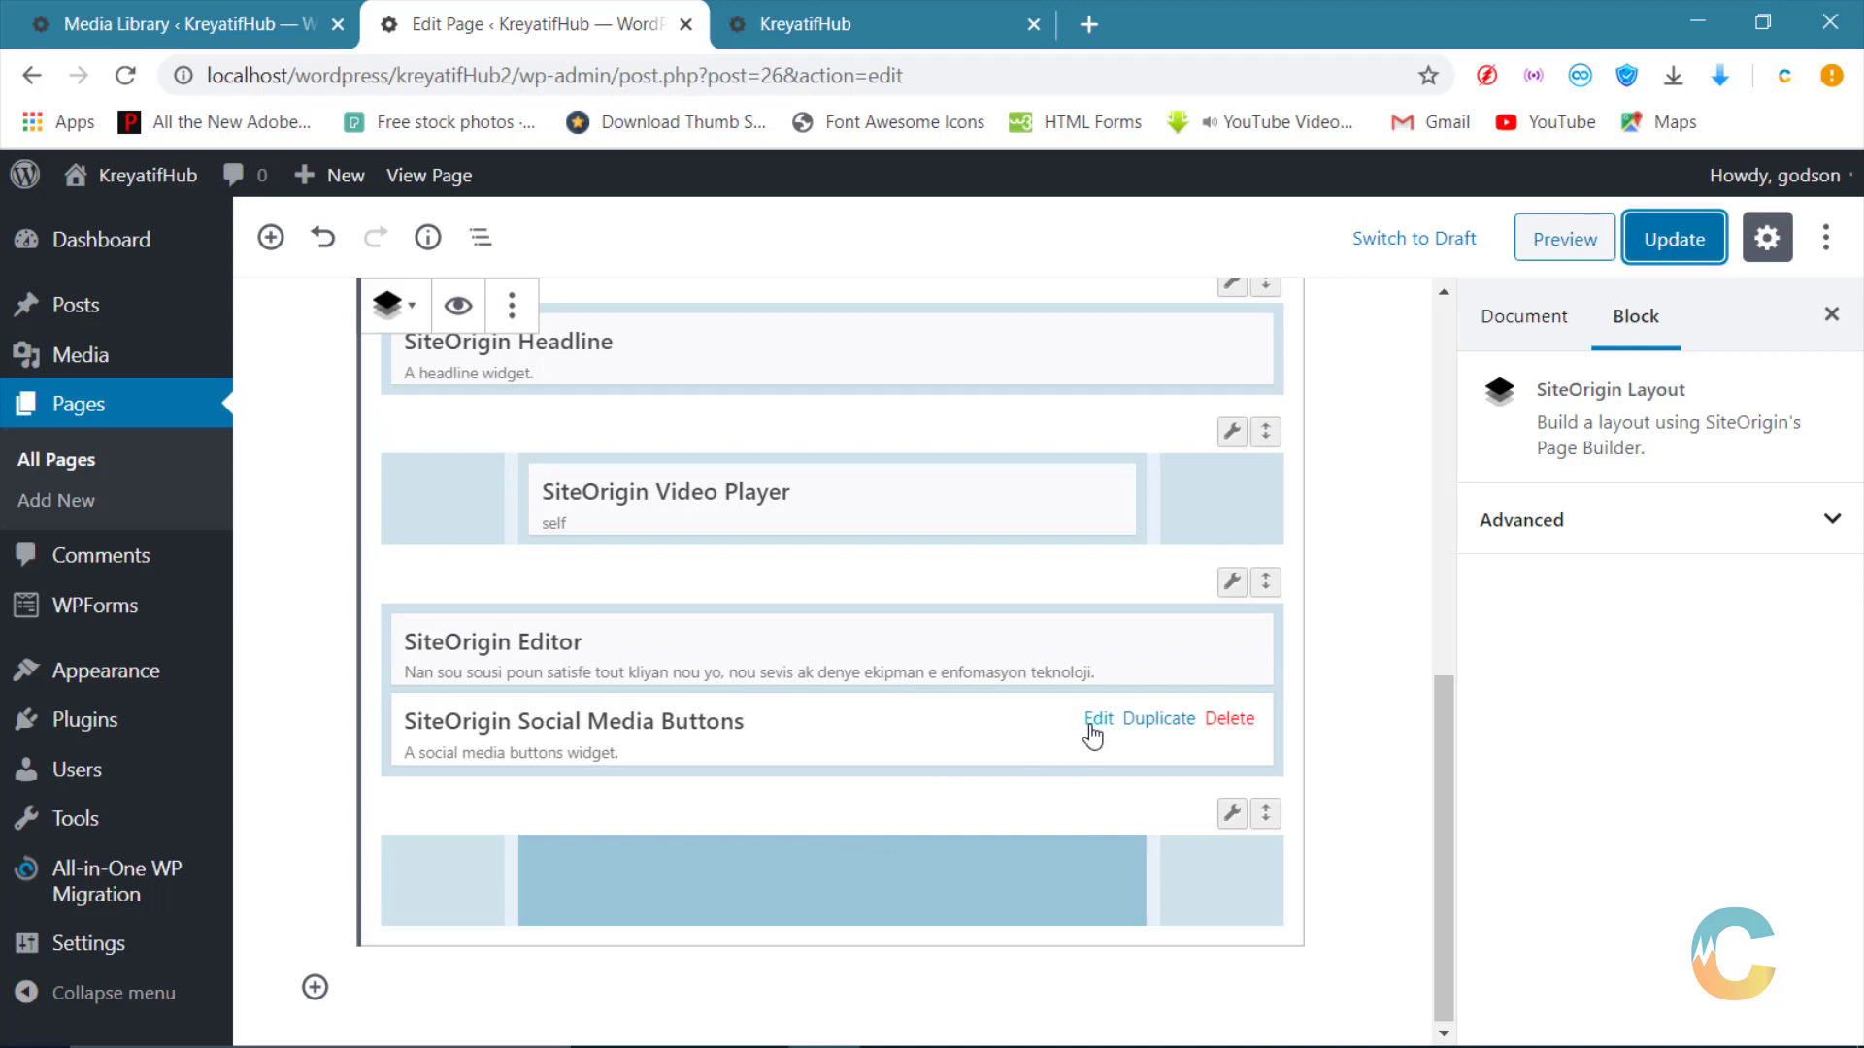
Step: Update the page and reload the kreyatifHub2 home page to check the social media buttons in the tagline's row
{"action": "left_click", "coordinate": [1689, 250]}
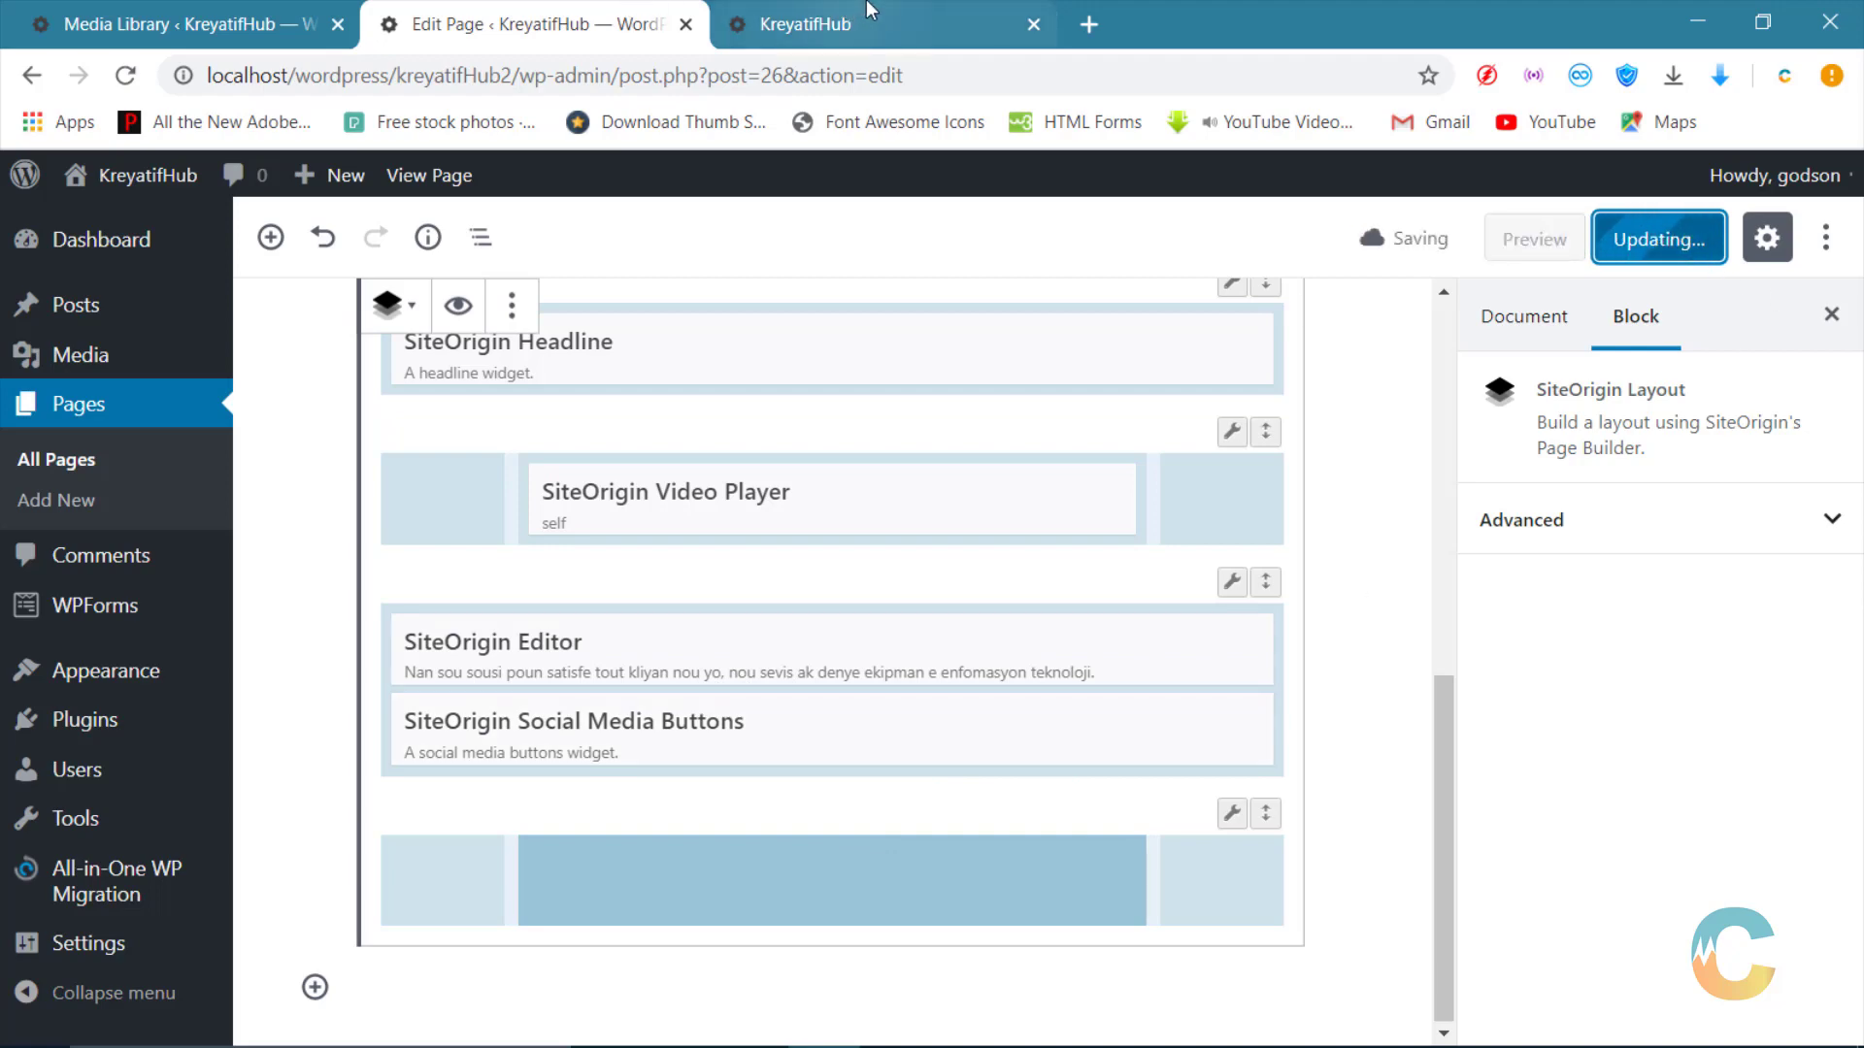
{"action": "left_click", "coordinate": [806, 24]}
{"action": "left_click", "coordinate": [124, 75]}
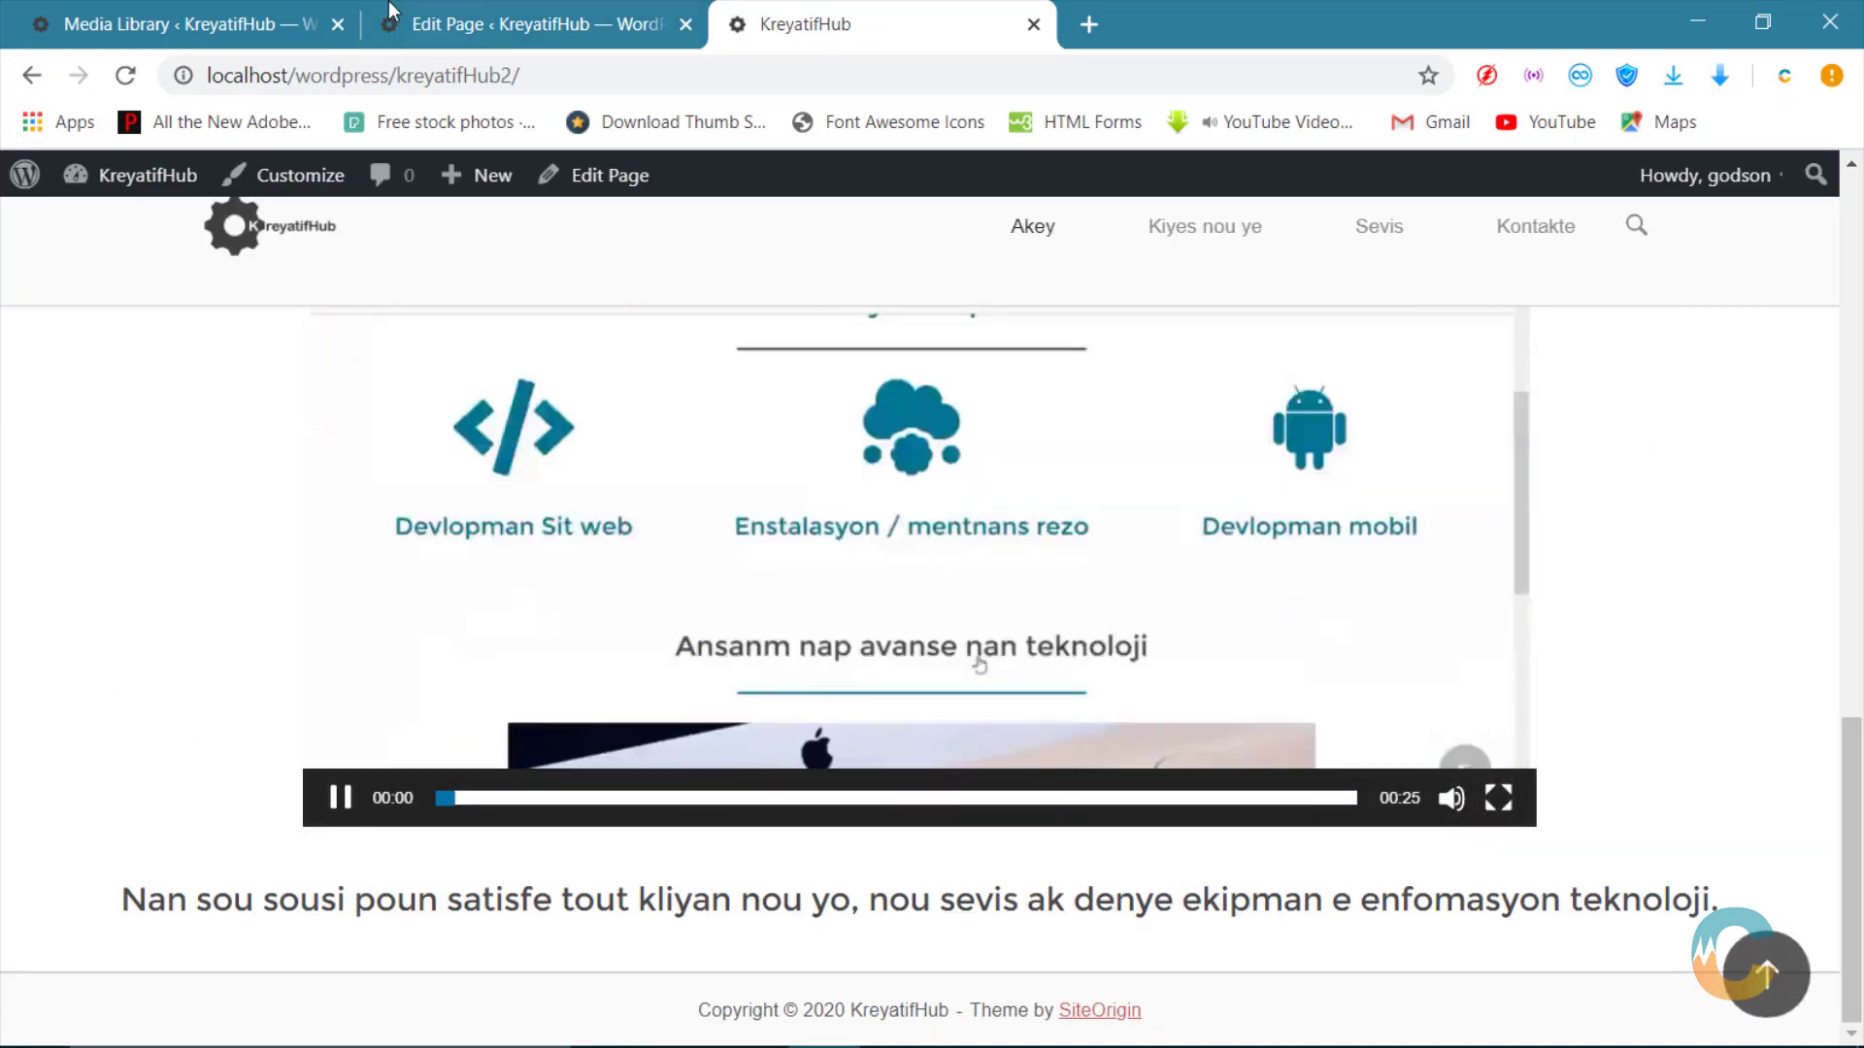
{"action": "left_click", "coordinate": [525, 24]}
{"action": "left_click", "coordinate": [198, 12]}
{"action": "left_click", "coordinate": [544, 25]}
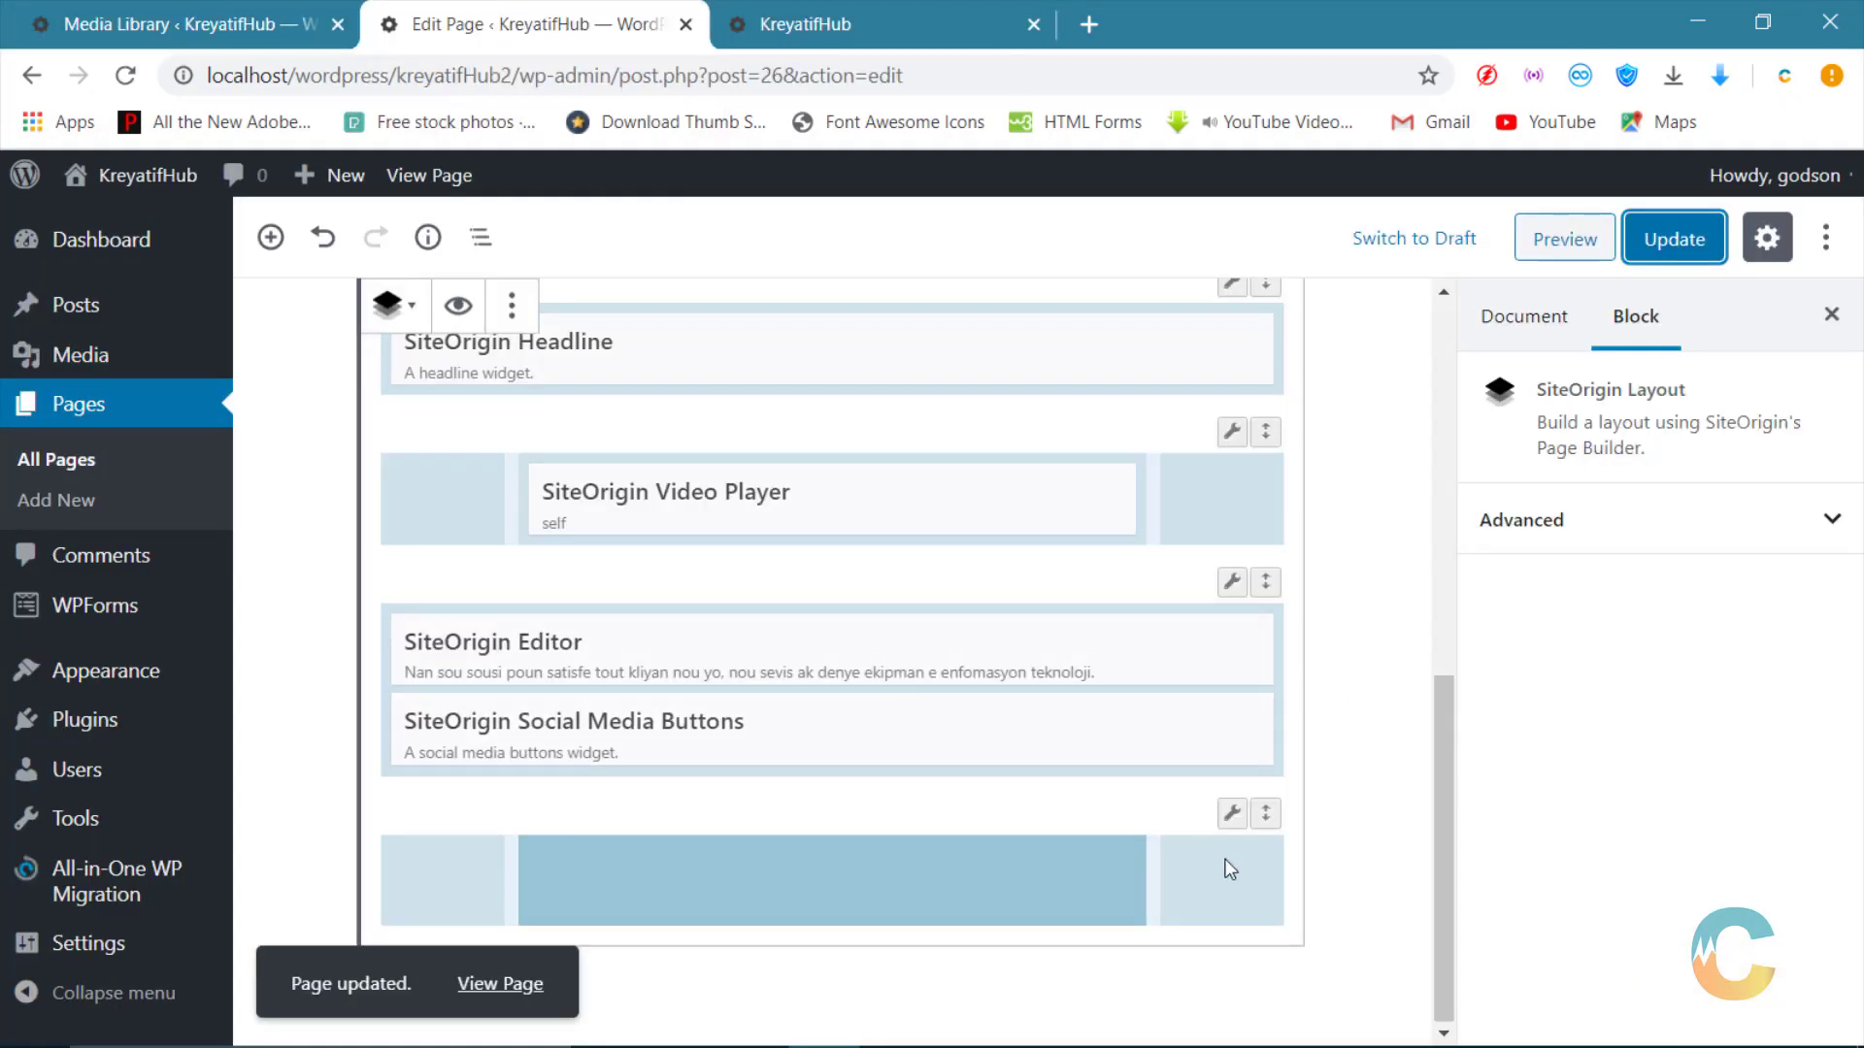
Step: Try to delete the empty three-column row and review the social media buttons widget's alignment settings
{"action": "mouse_move", "coordinate": [1253, 818]}
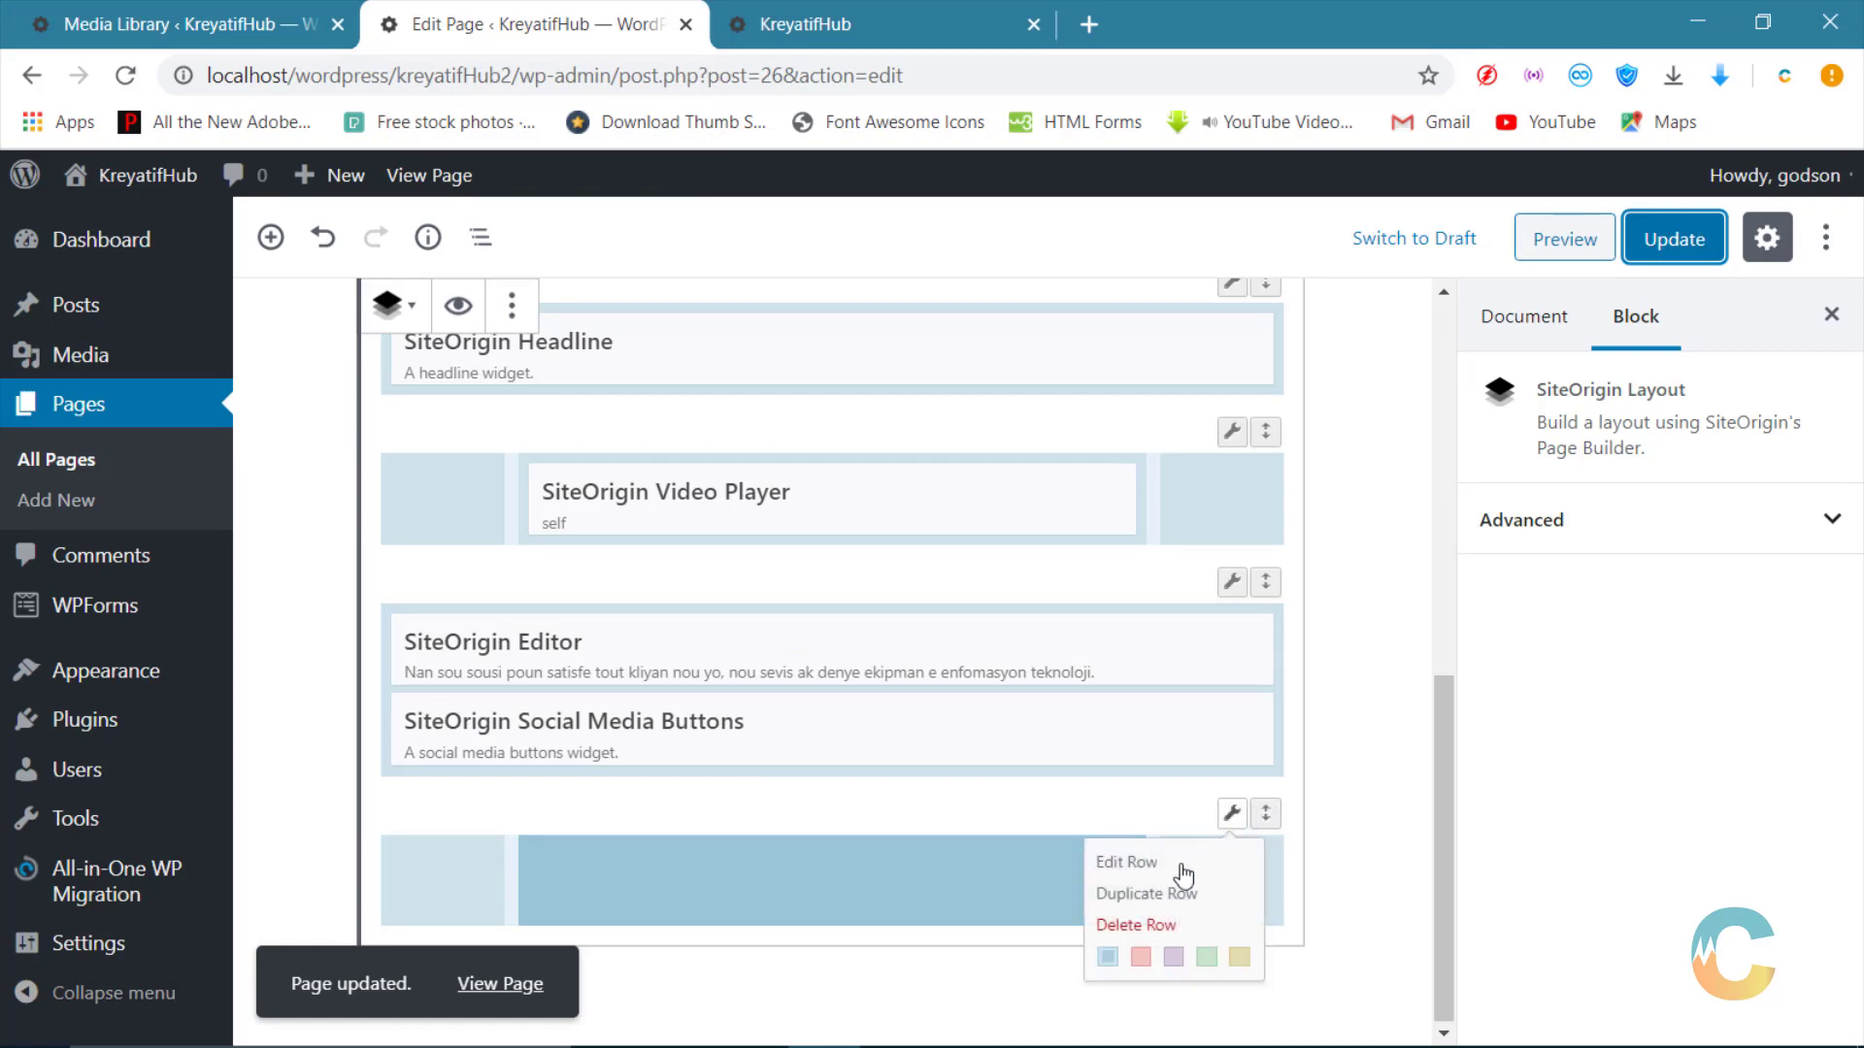
{"action": "left_click", "coordinate": [1146, 924]}
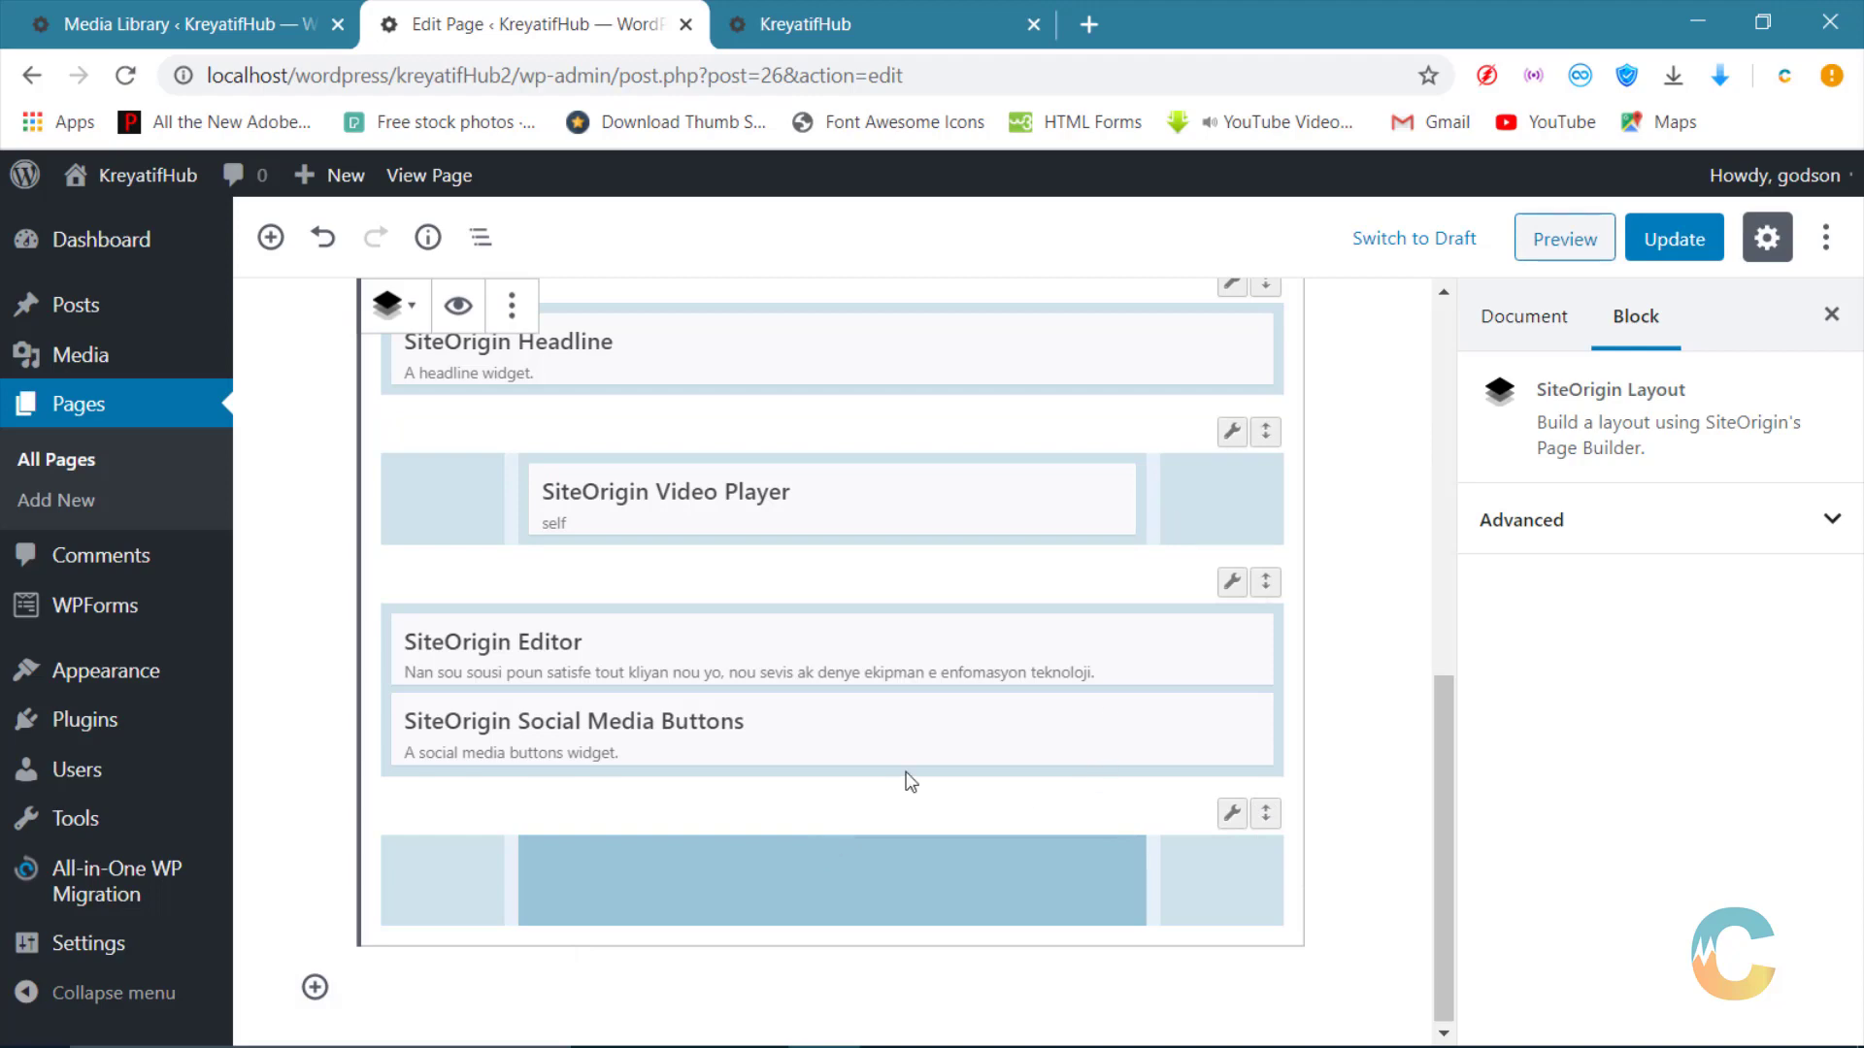
{"action": "mouse_move", "coordinate": [880, 739]}
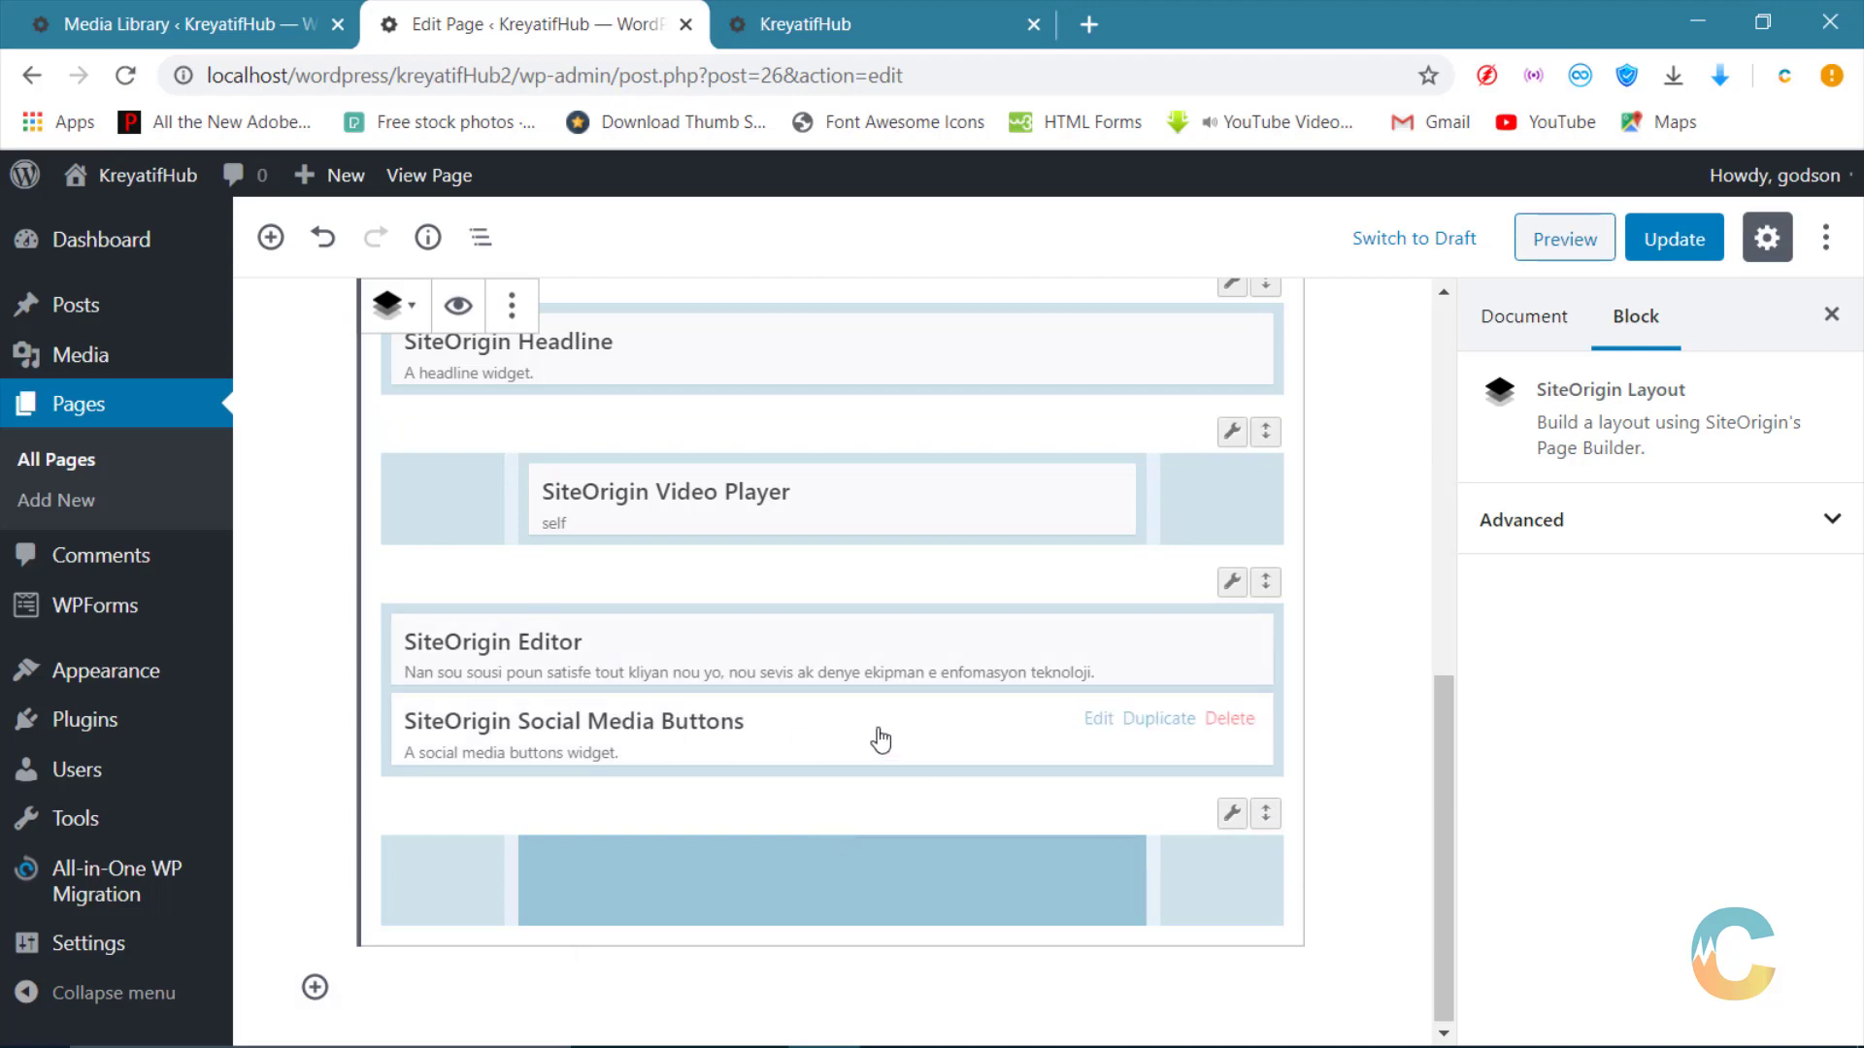
{"action": "left_click", "coordinate": [1098, 721]}
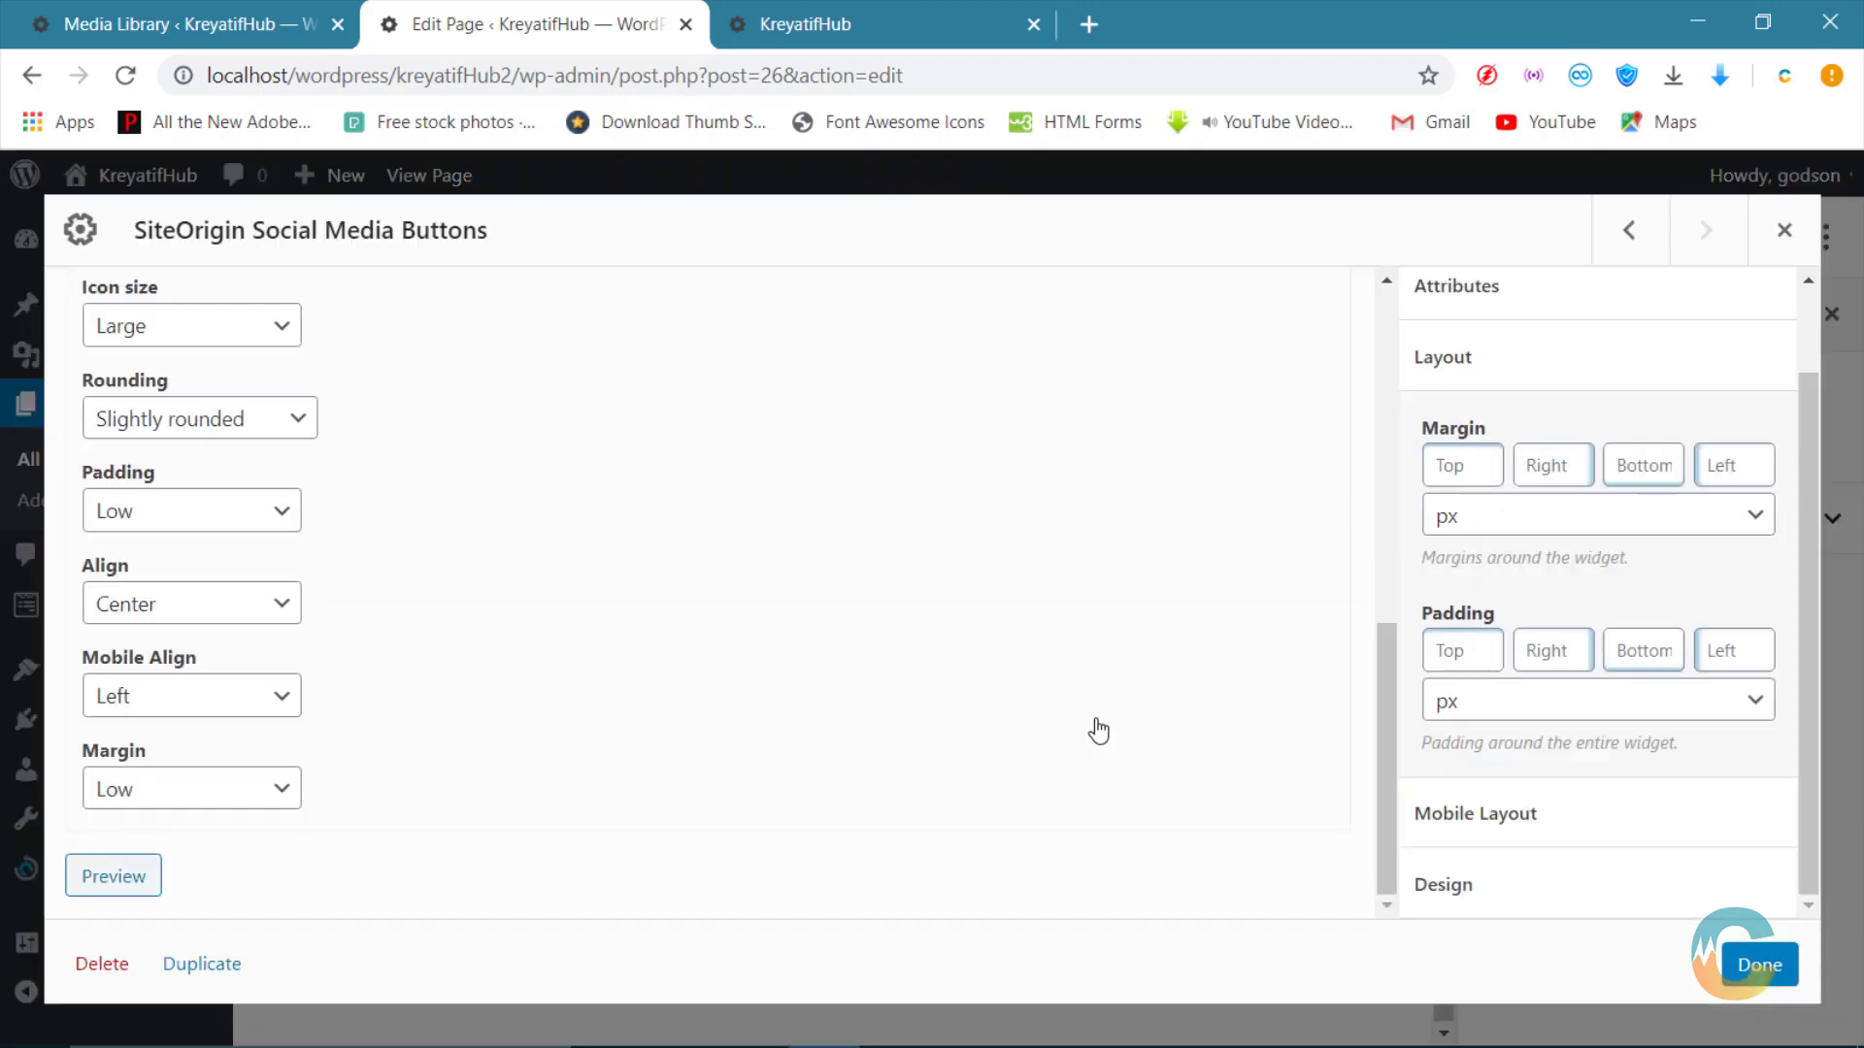
{"action": "left_click", "coordinate": [1715, 925]}
Step: Update the page again and reload the kreyatifHub2 home page to check the buttons beneath the tagline
{"action": "left_click", "coordinate": [1658, 238]}
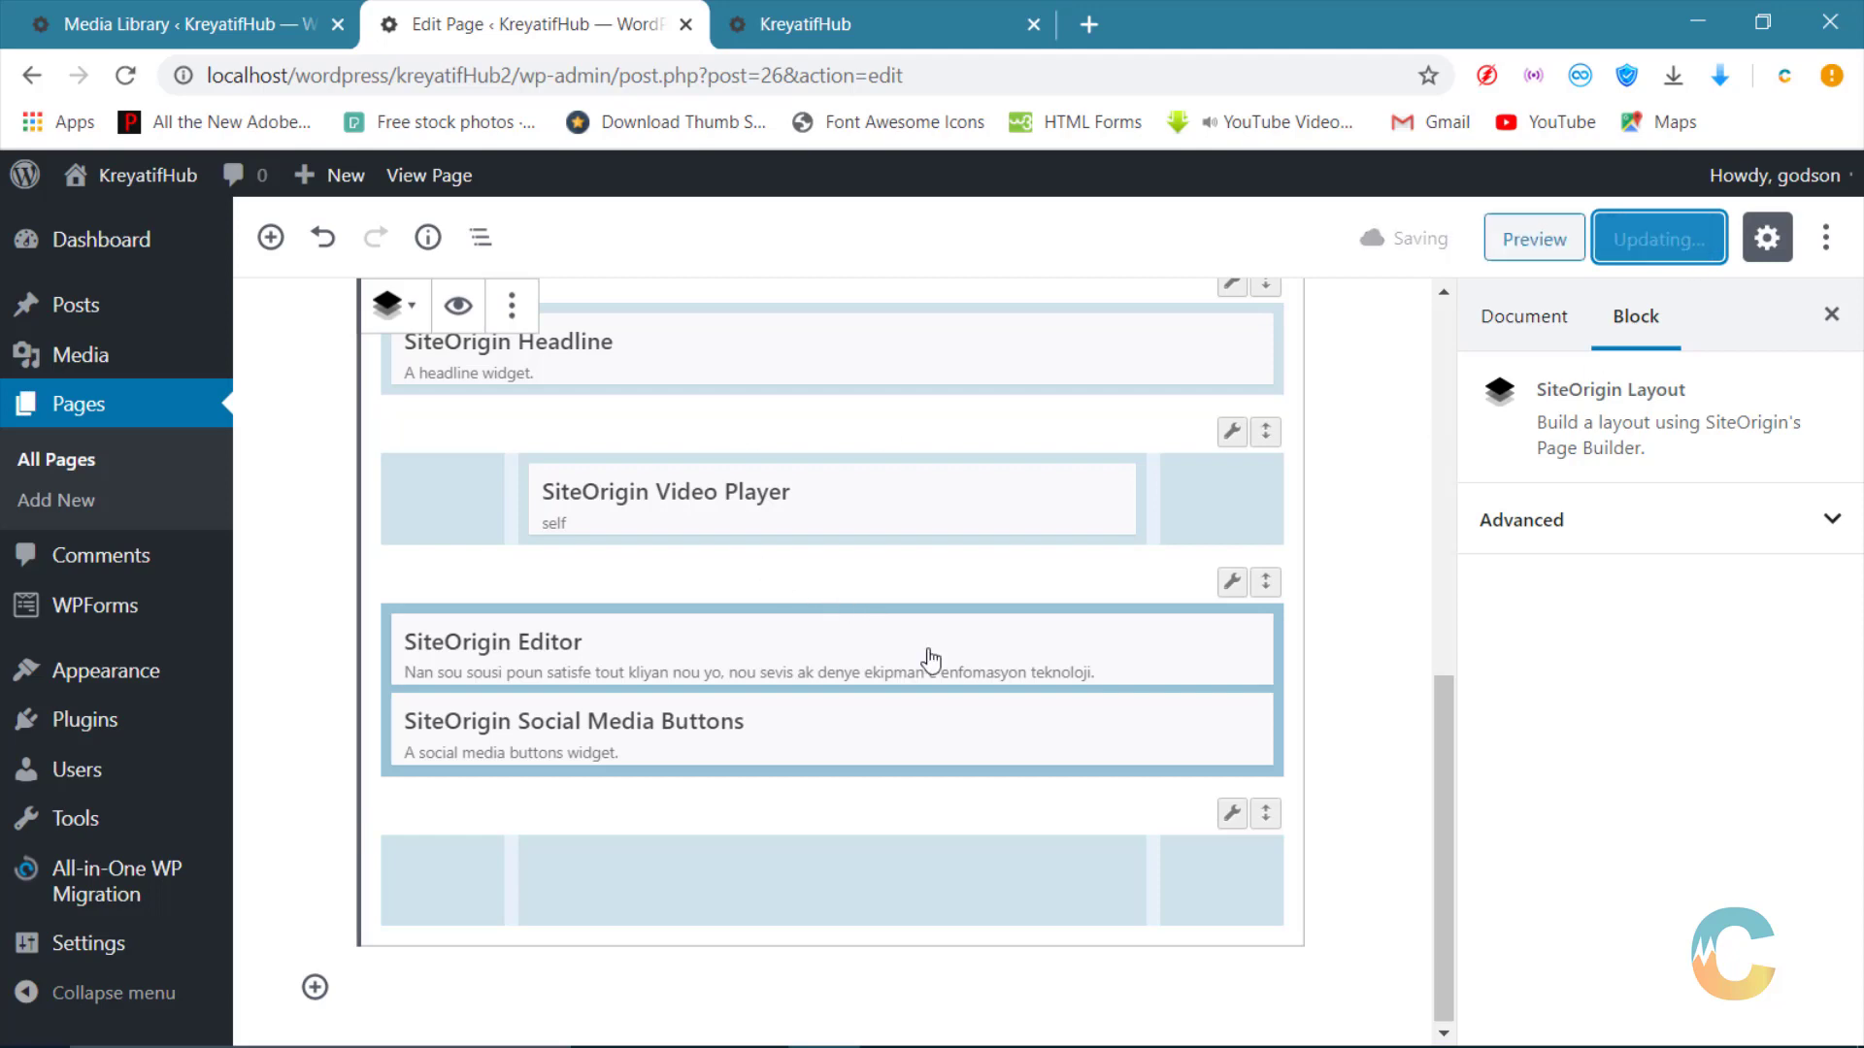
{"action": "key", "text": "ctrl+Tab"}
{"action": "key", "text": "F5"}
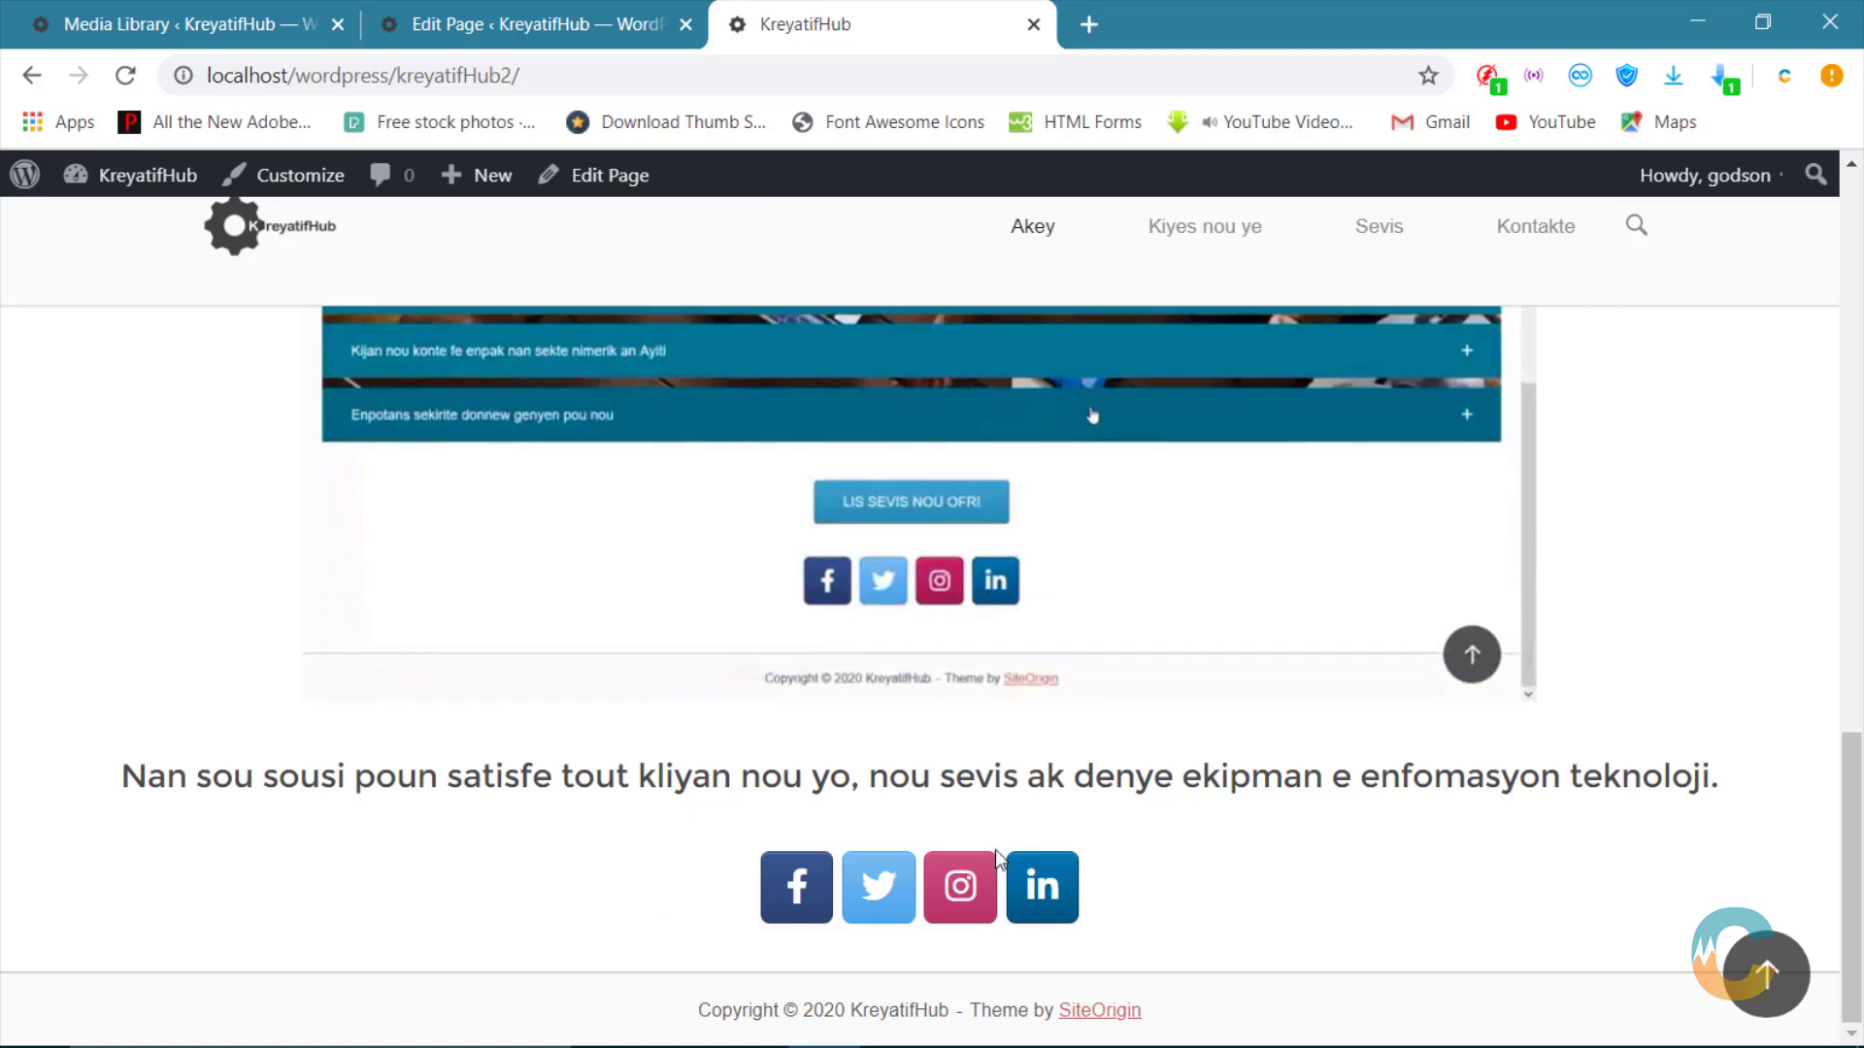
Step: Examine the Align options in the social media buttons widget's settings and close them without changing anything
{"action": "left_click", "coordinate": [525, 24]}
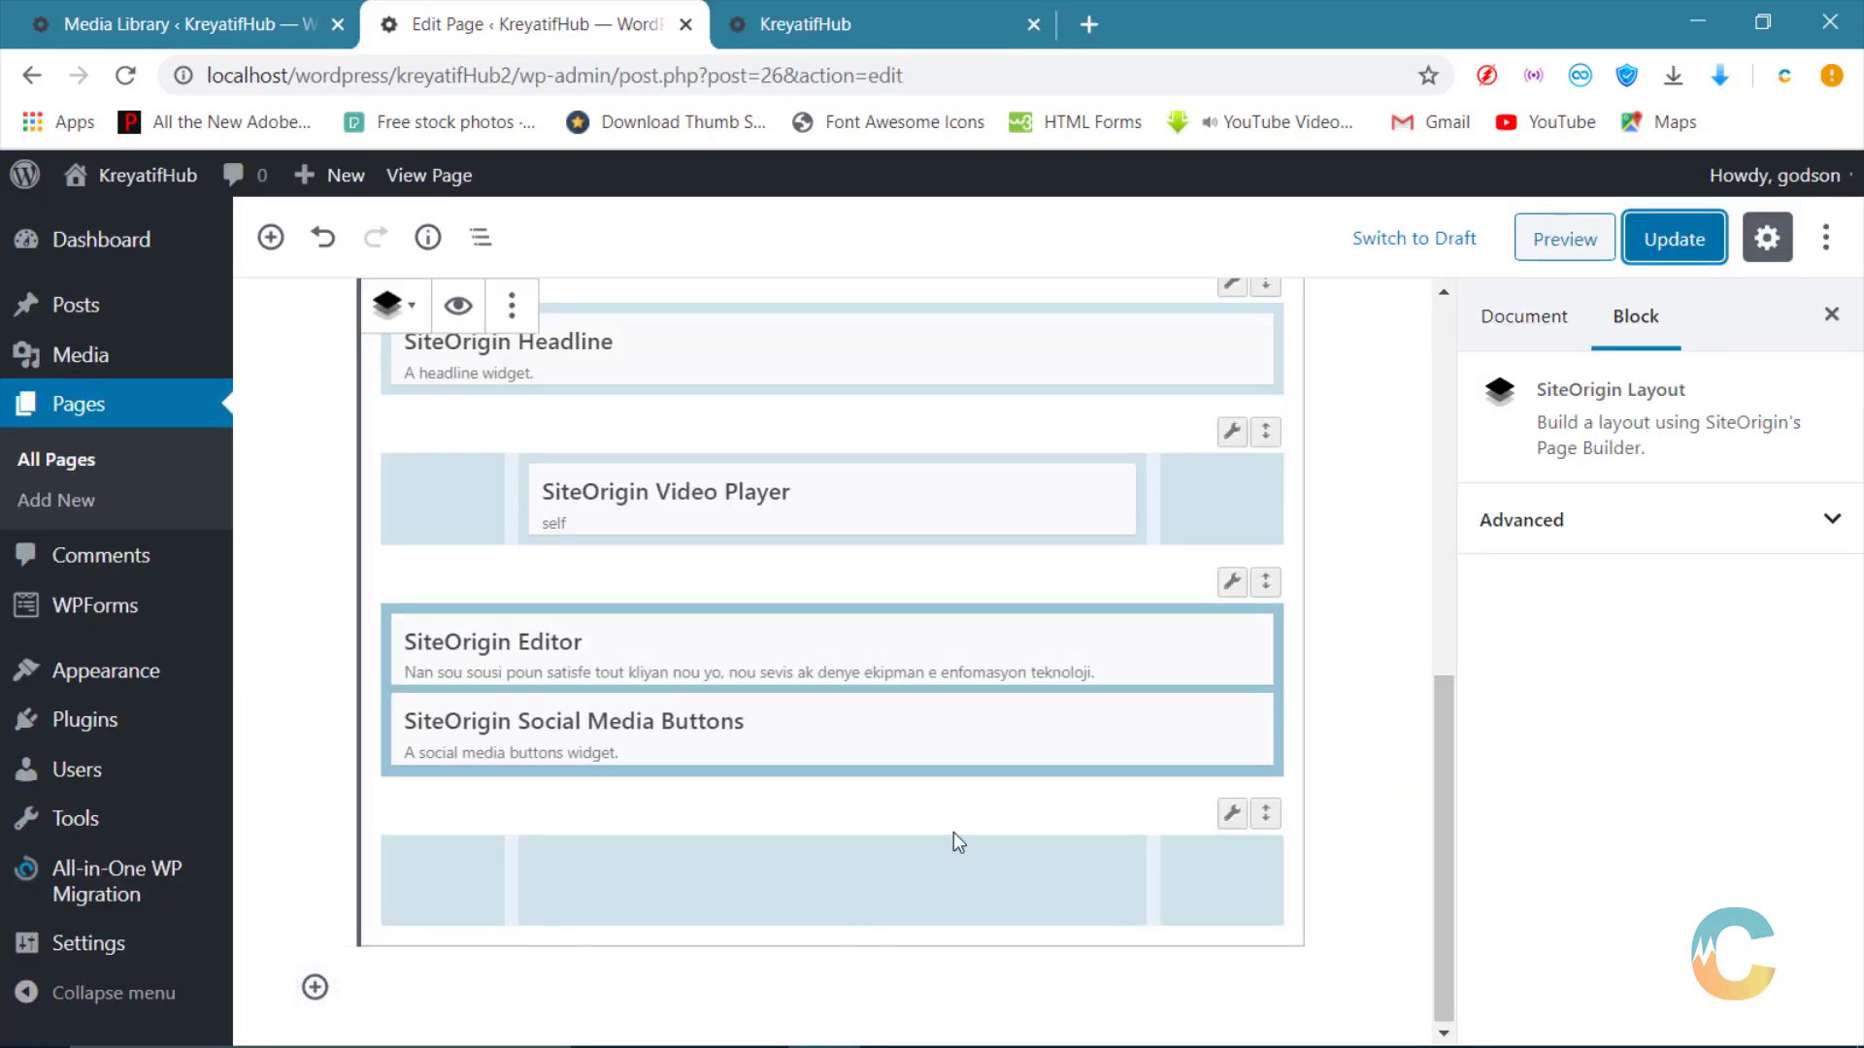
{"action": "left_click", "coordinate": [1095, 724]}
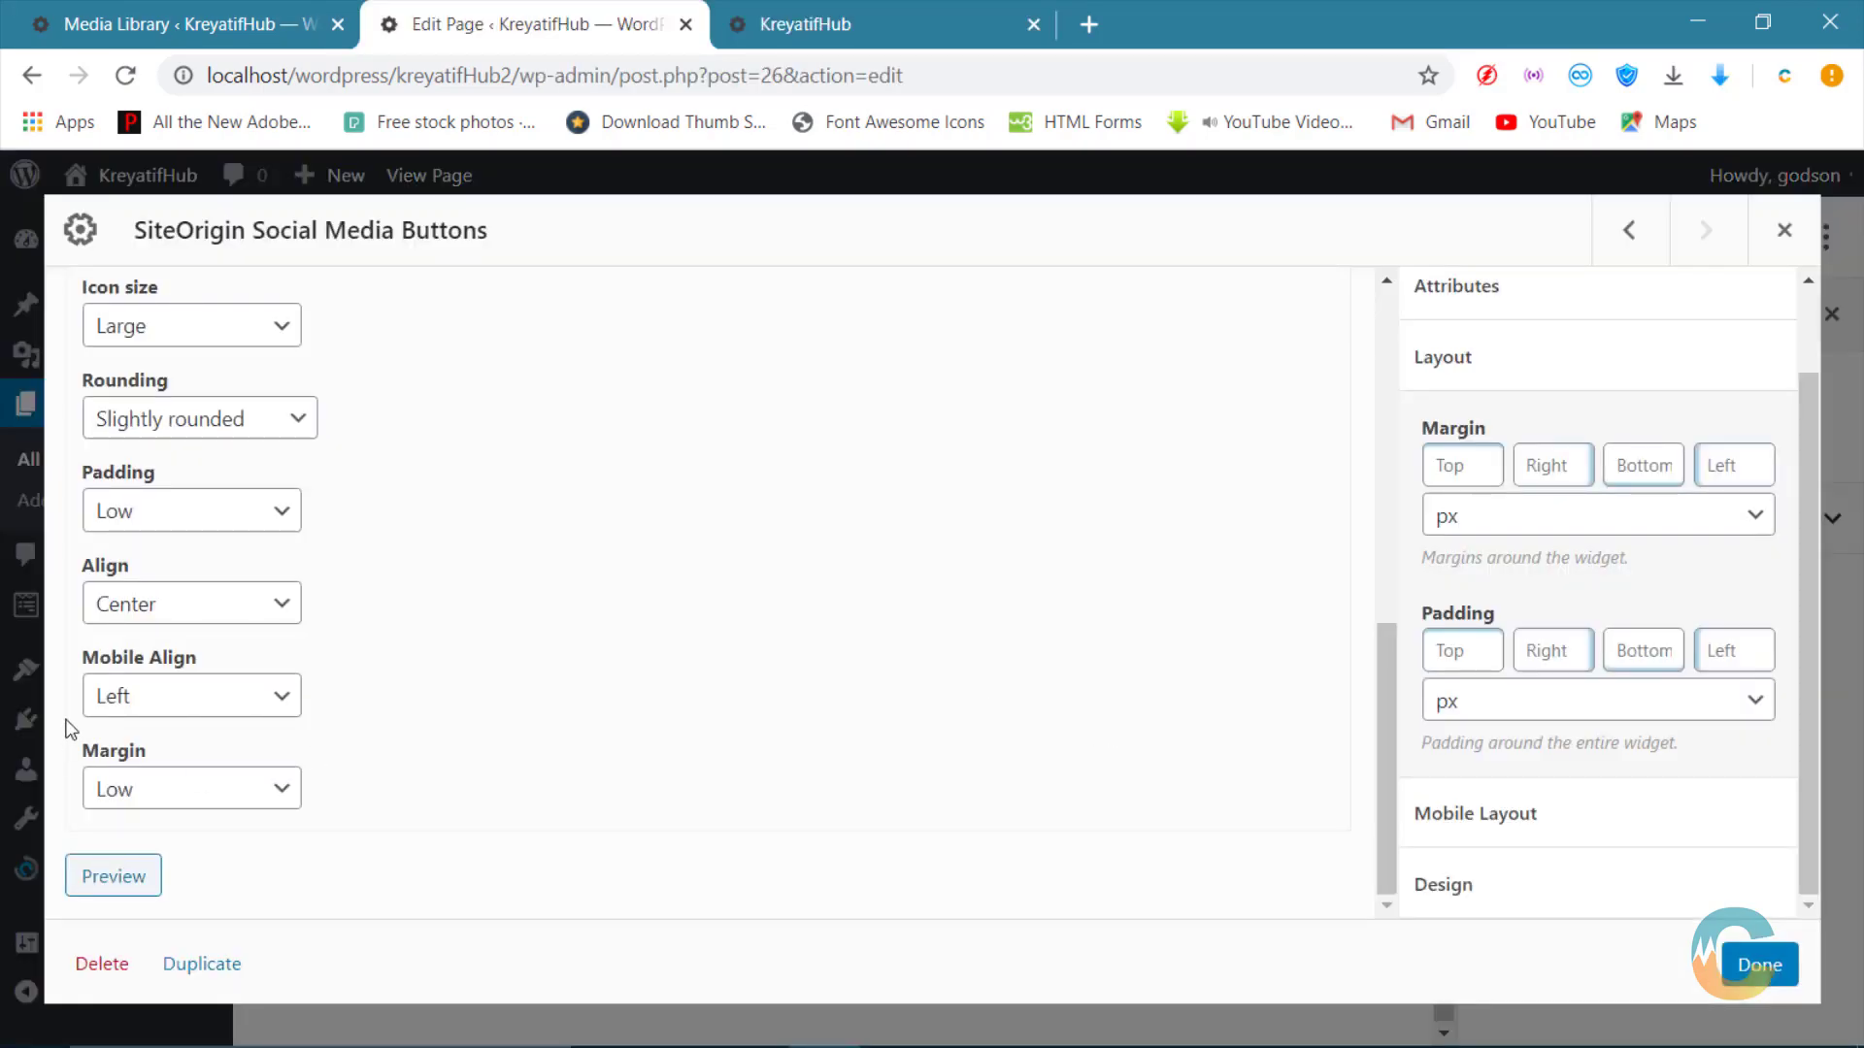
{"action": "left_click", "coordinate": [128, 604]}
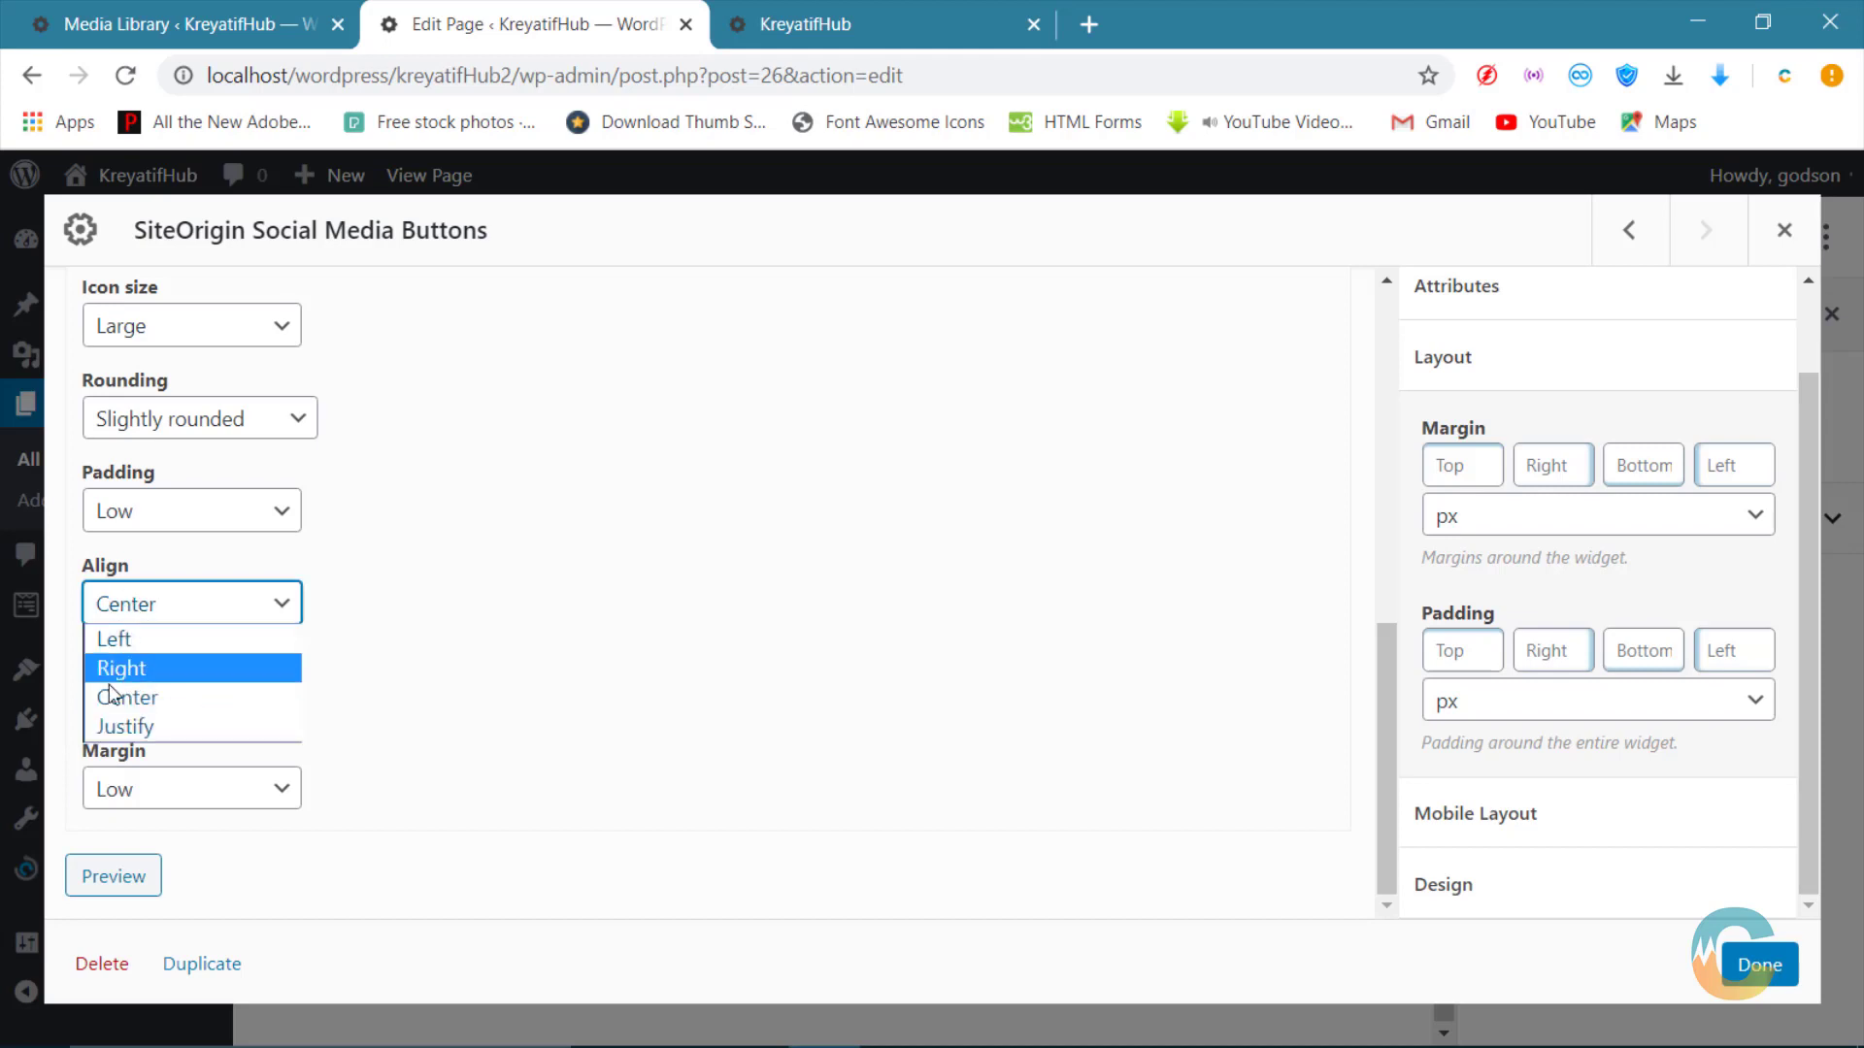
{"action": "left_click", "coordinate": [611, 618]}
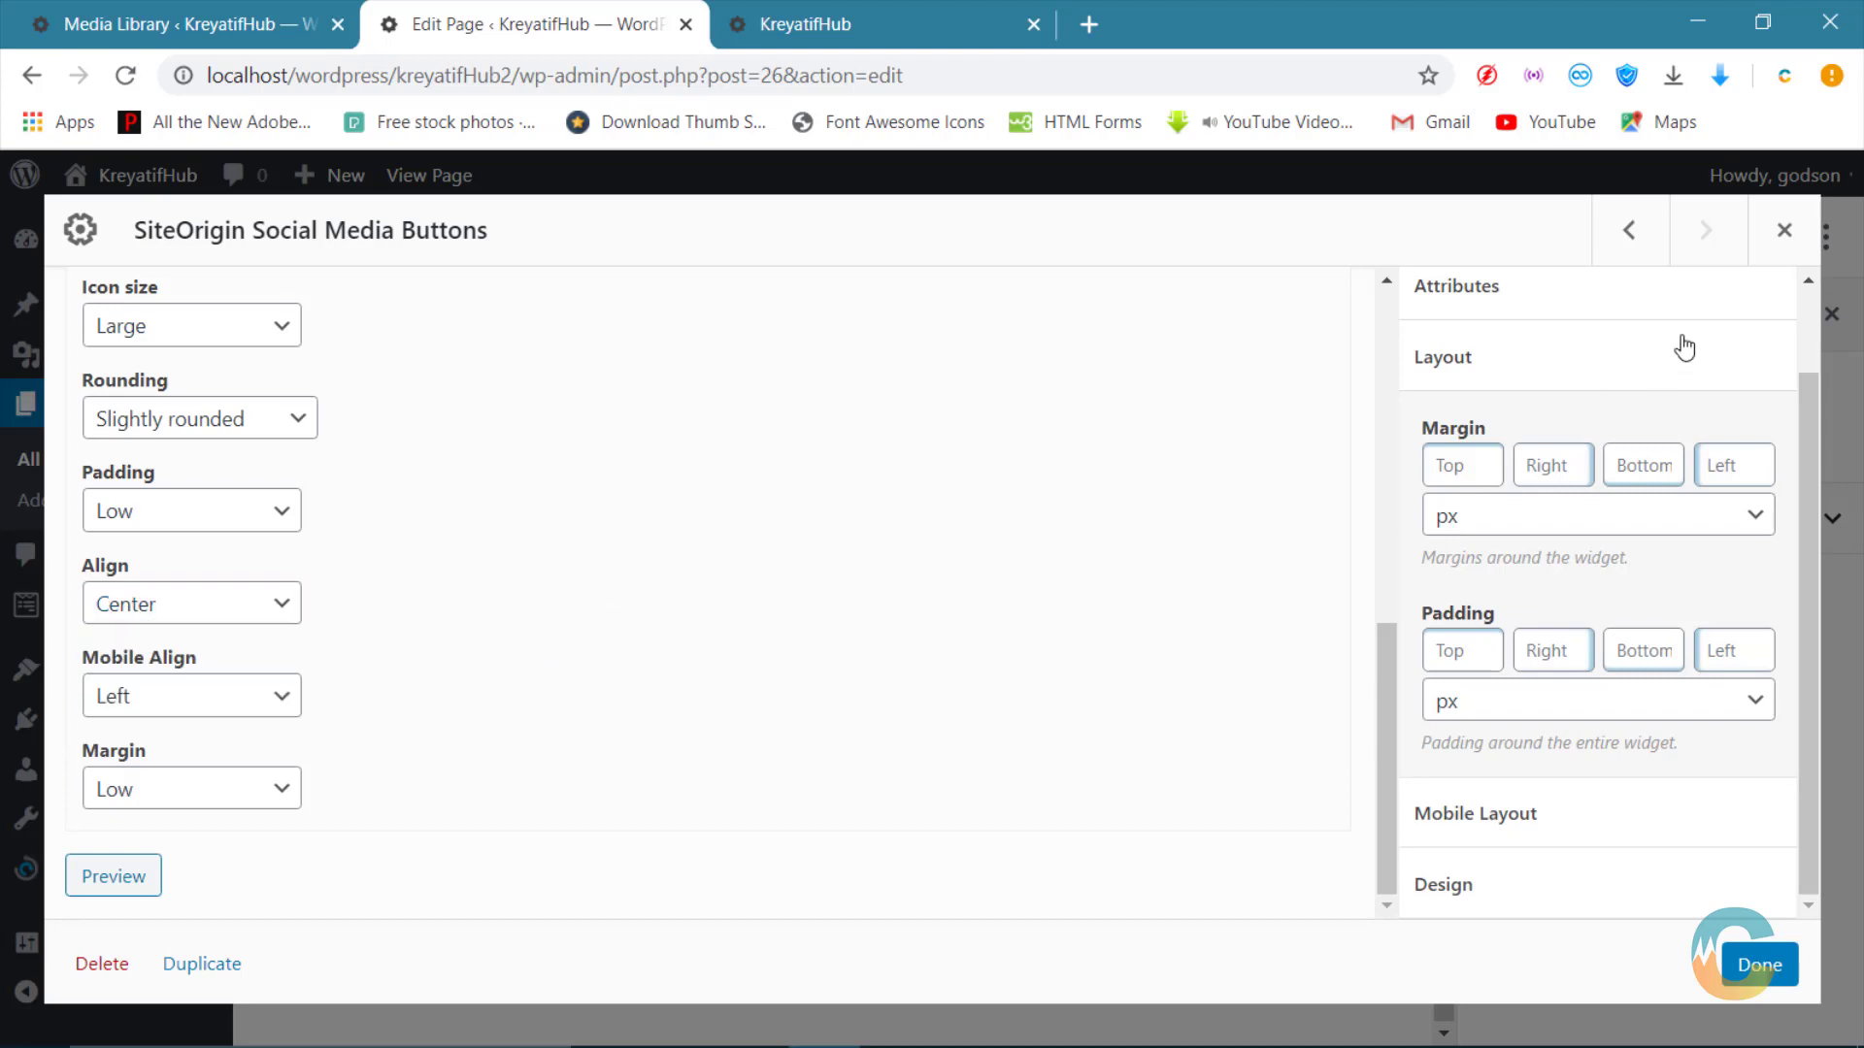
{"action": "left_click", "coordinate": [1784, 230]}
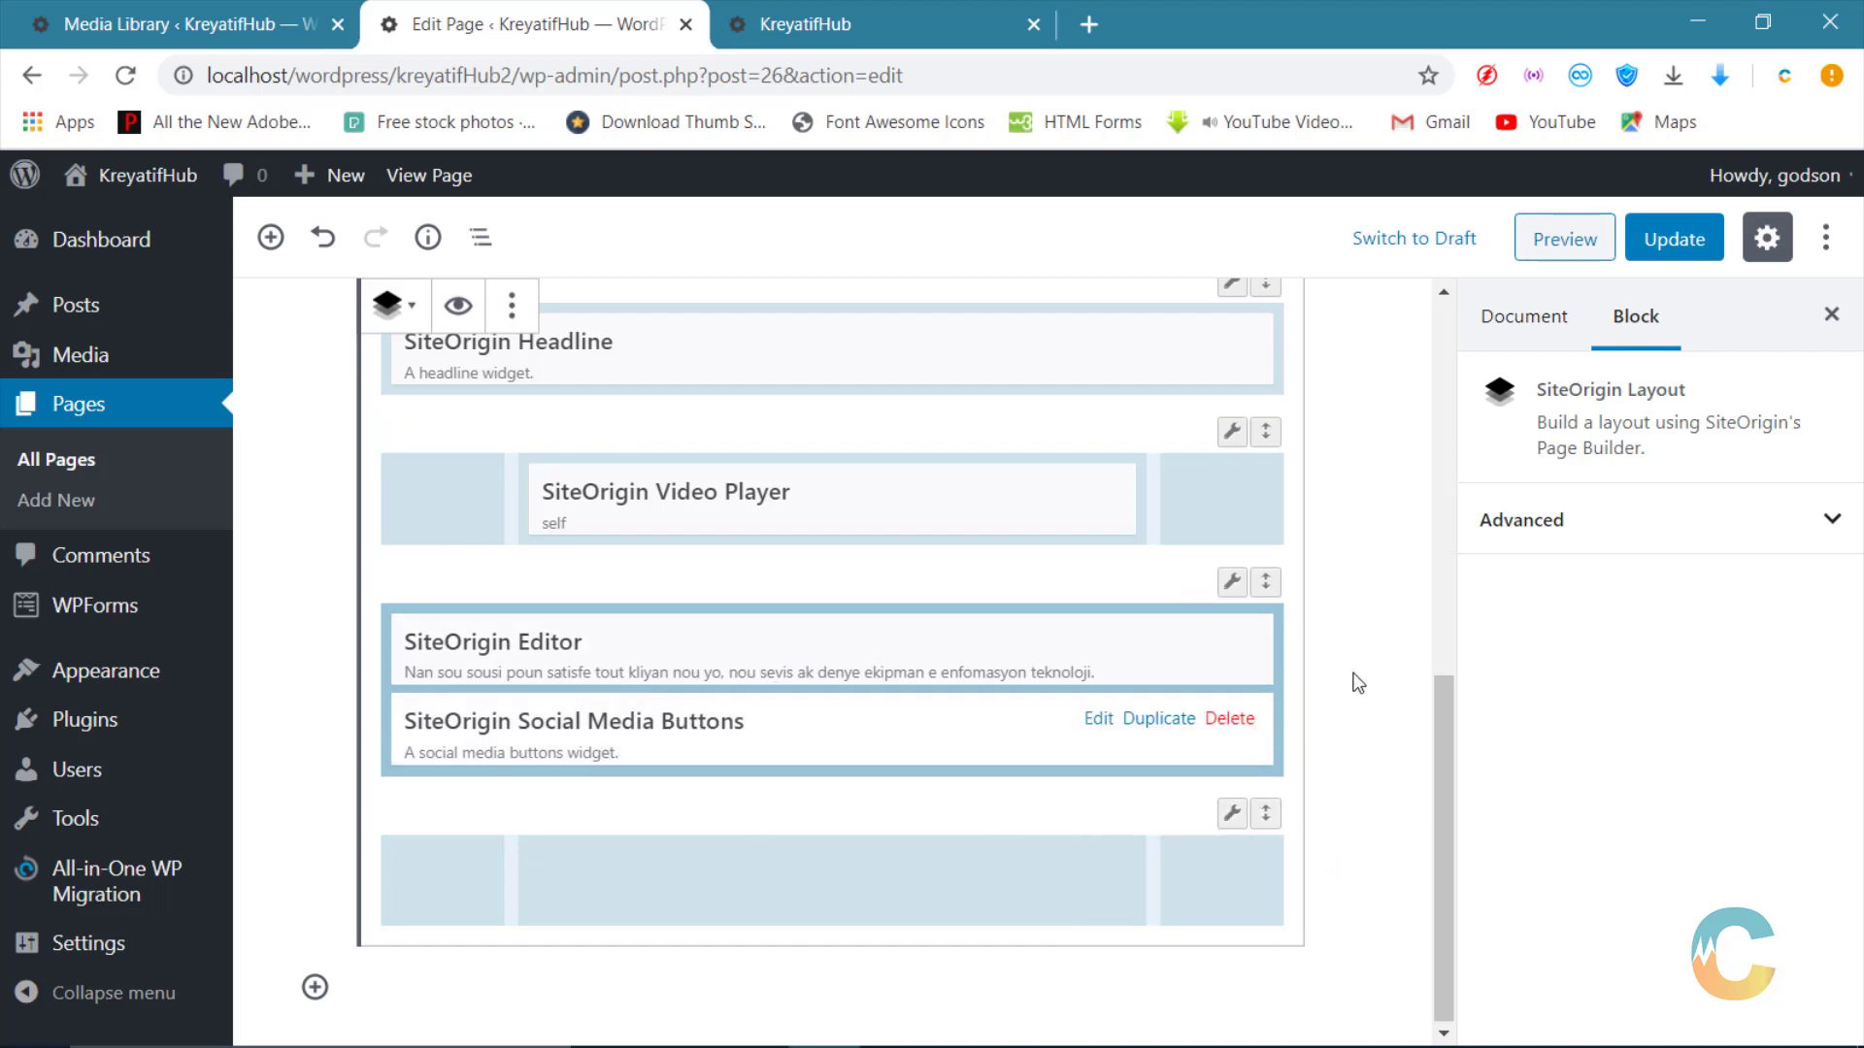
{"action": "mouse_move", "coordinate": [1230, 816]}
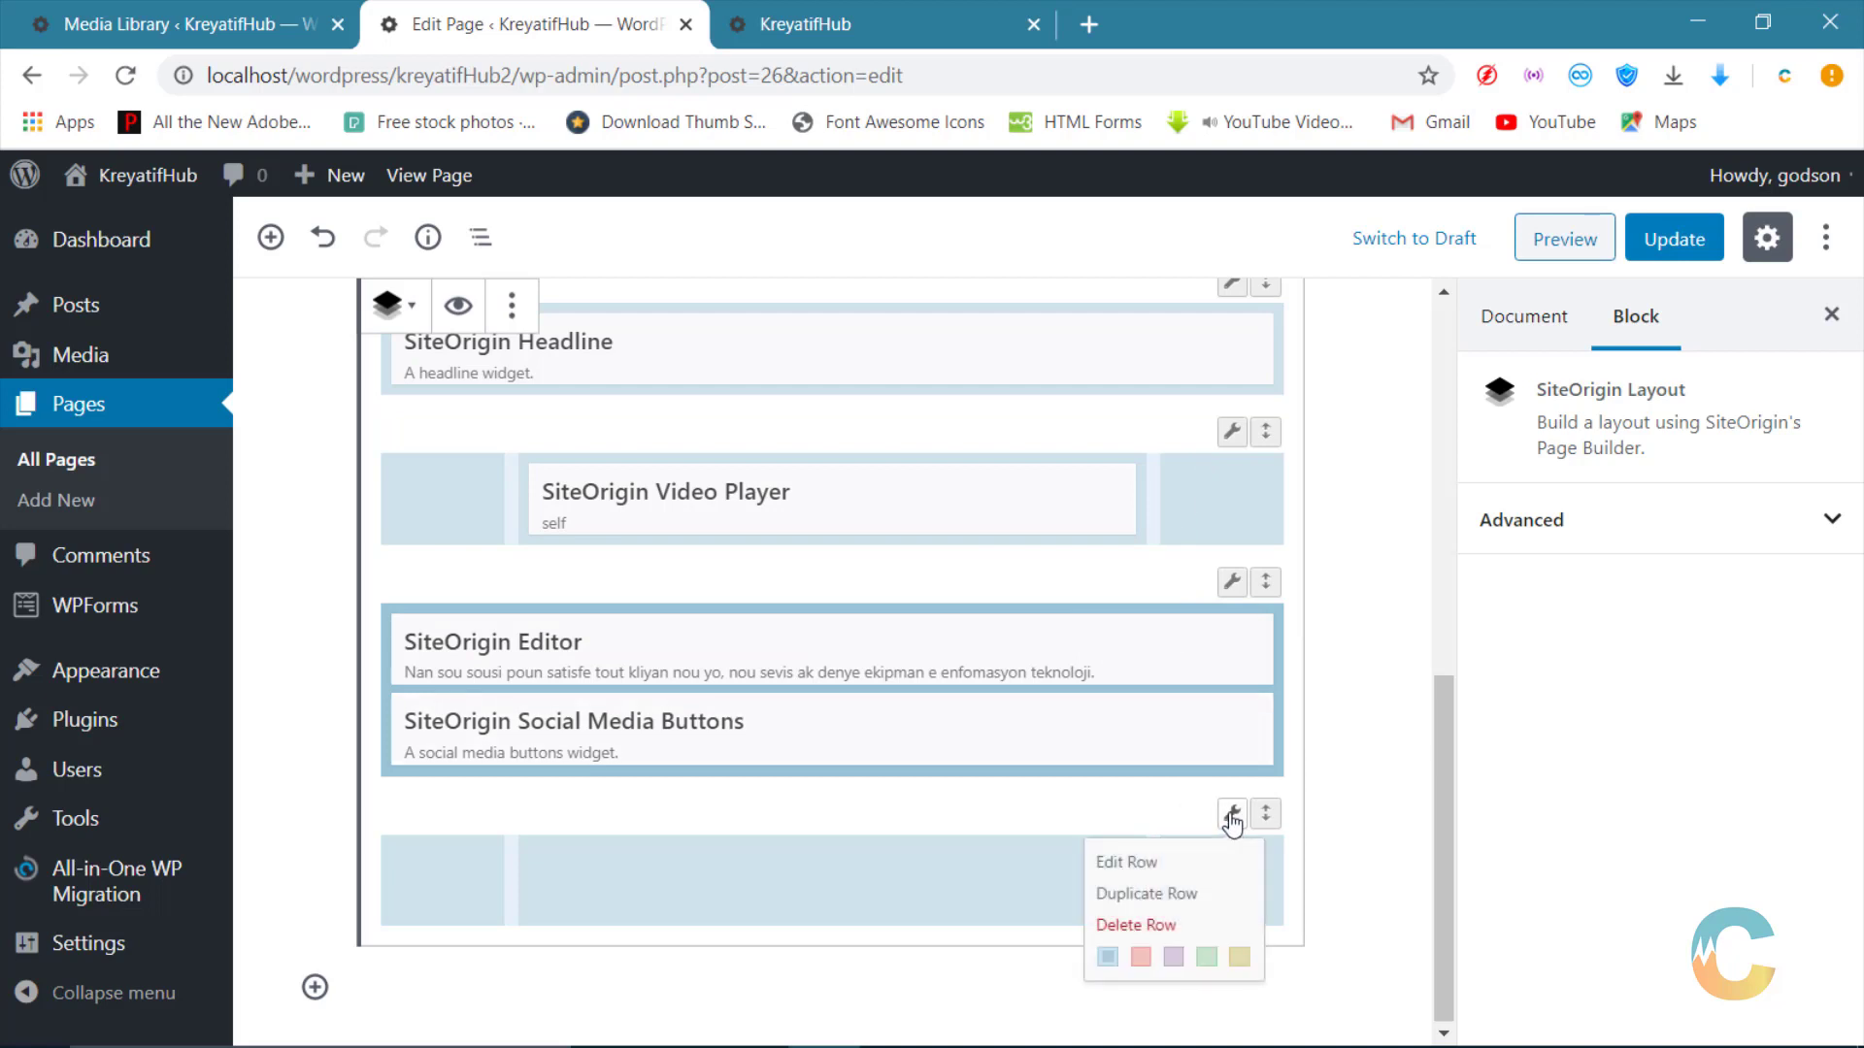
{"action": "left_click", "coordinate": [1174, 922]}
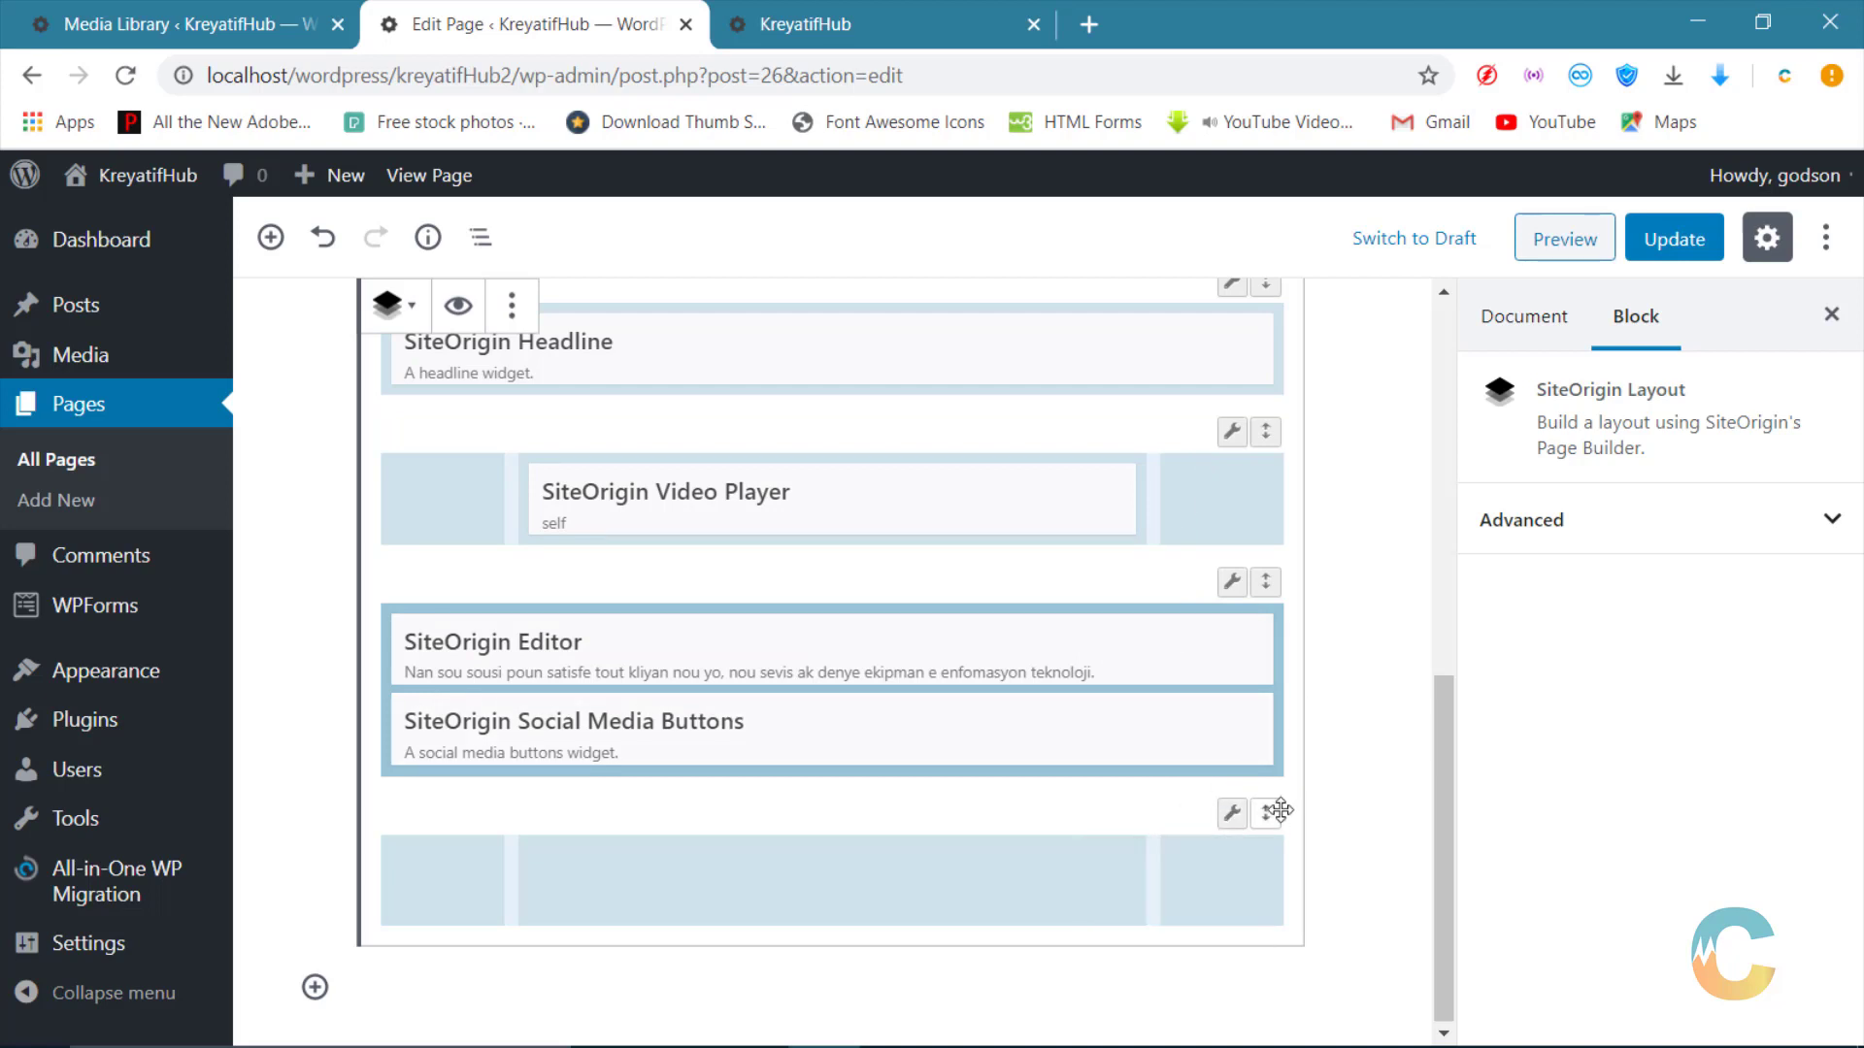
{"action": "left_click", "coordinate": [1150, 854]}
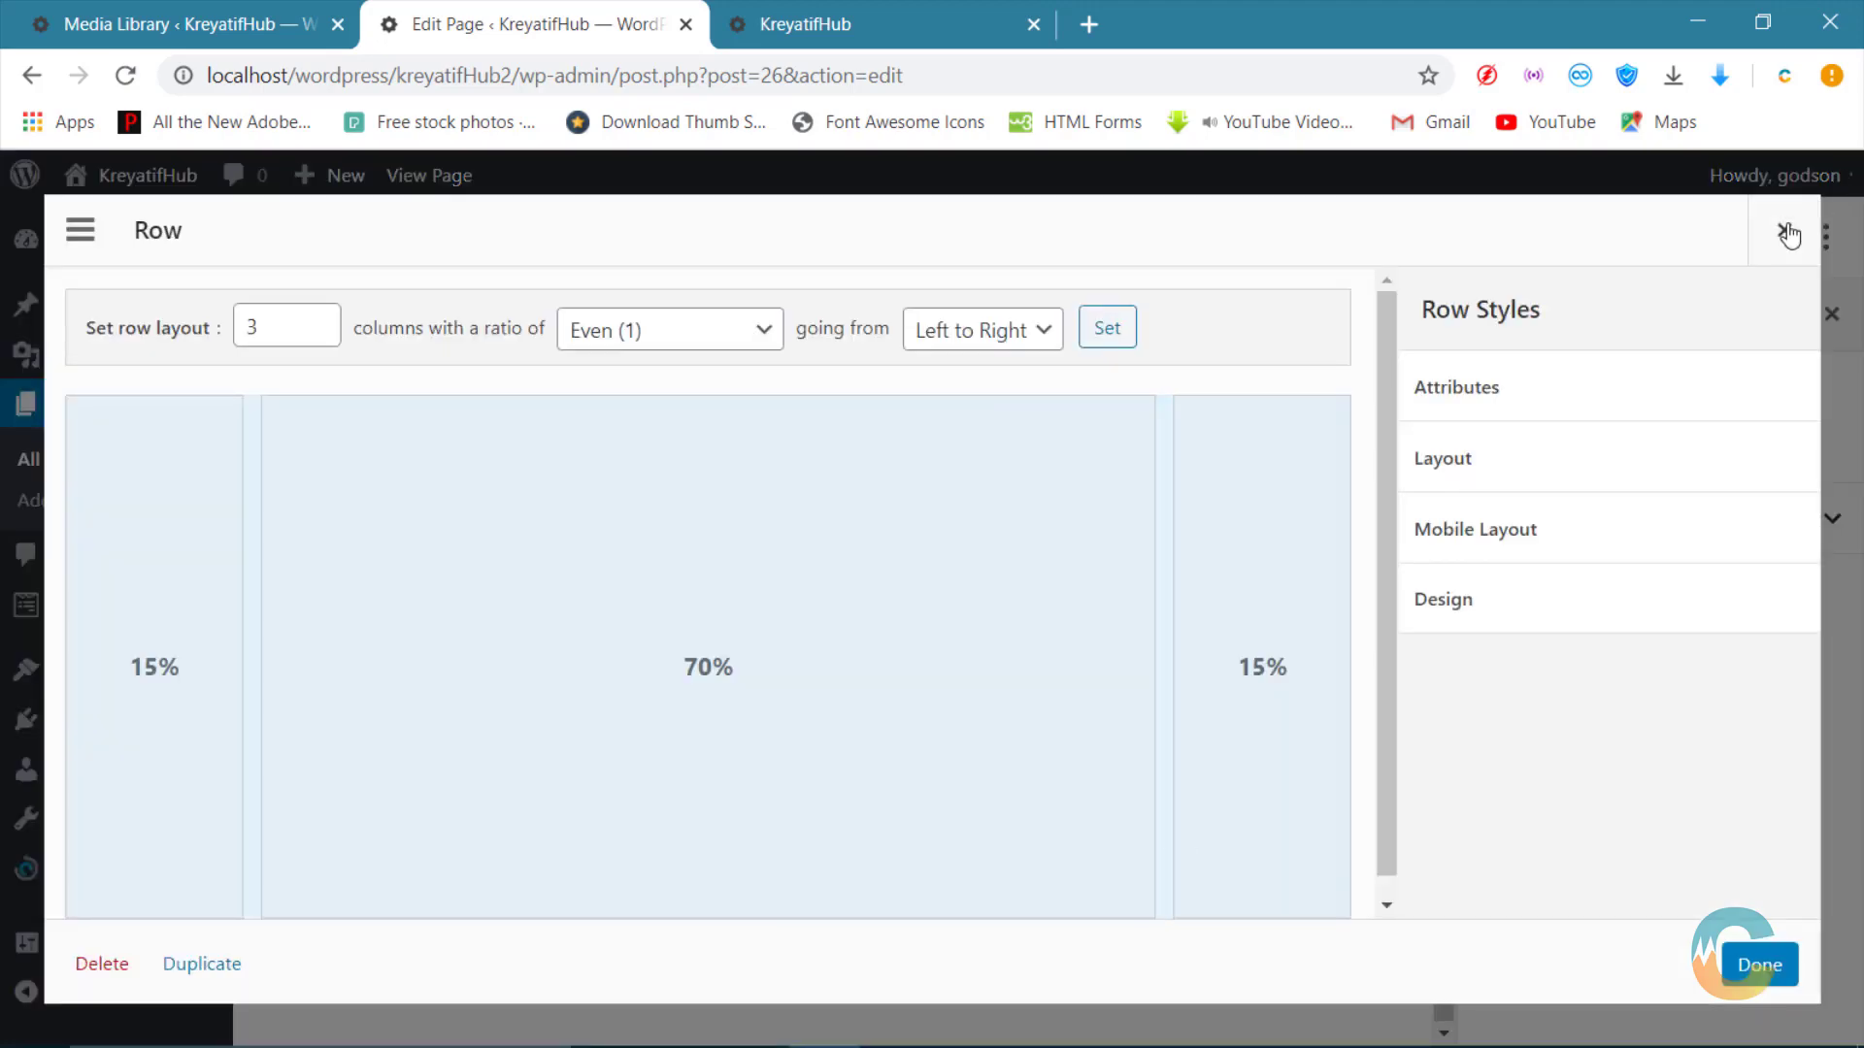
{"action": "left_click", "coordinate": [1788, 235]}
{"action": "left_click", "coordinate": [1237, 802]}
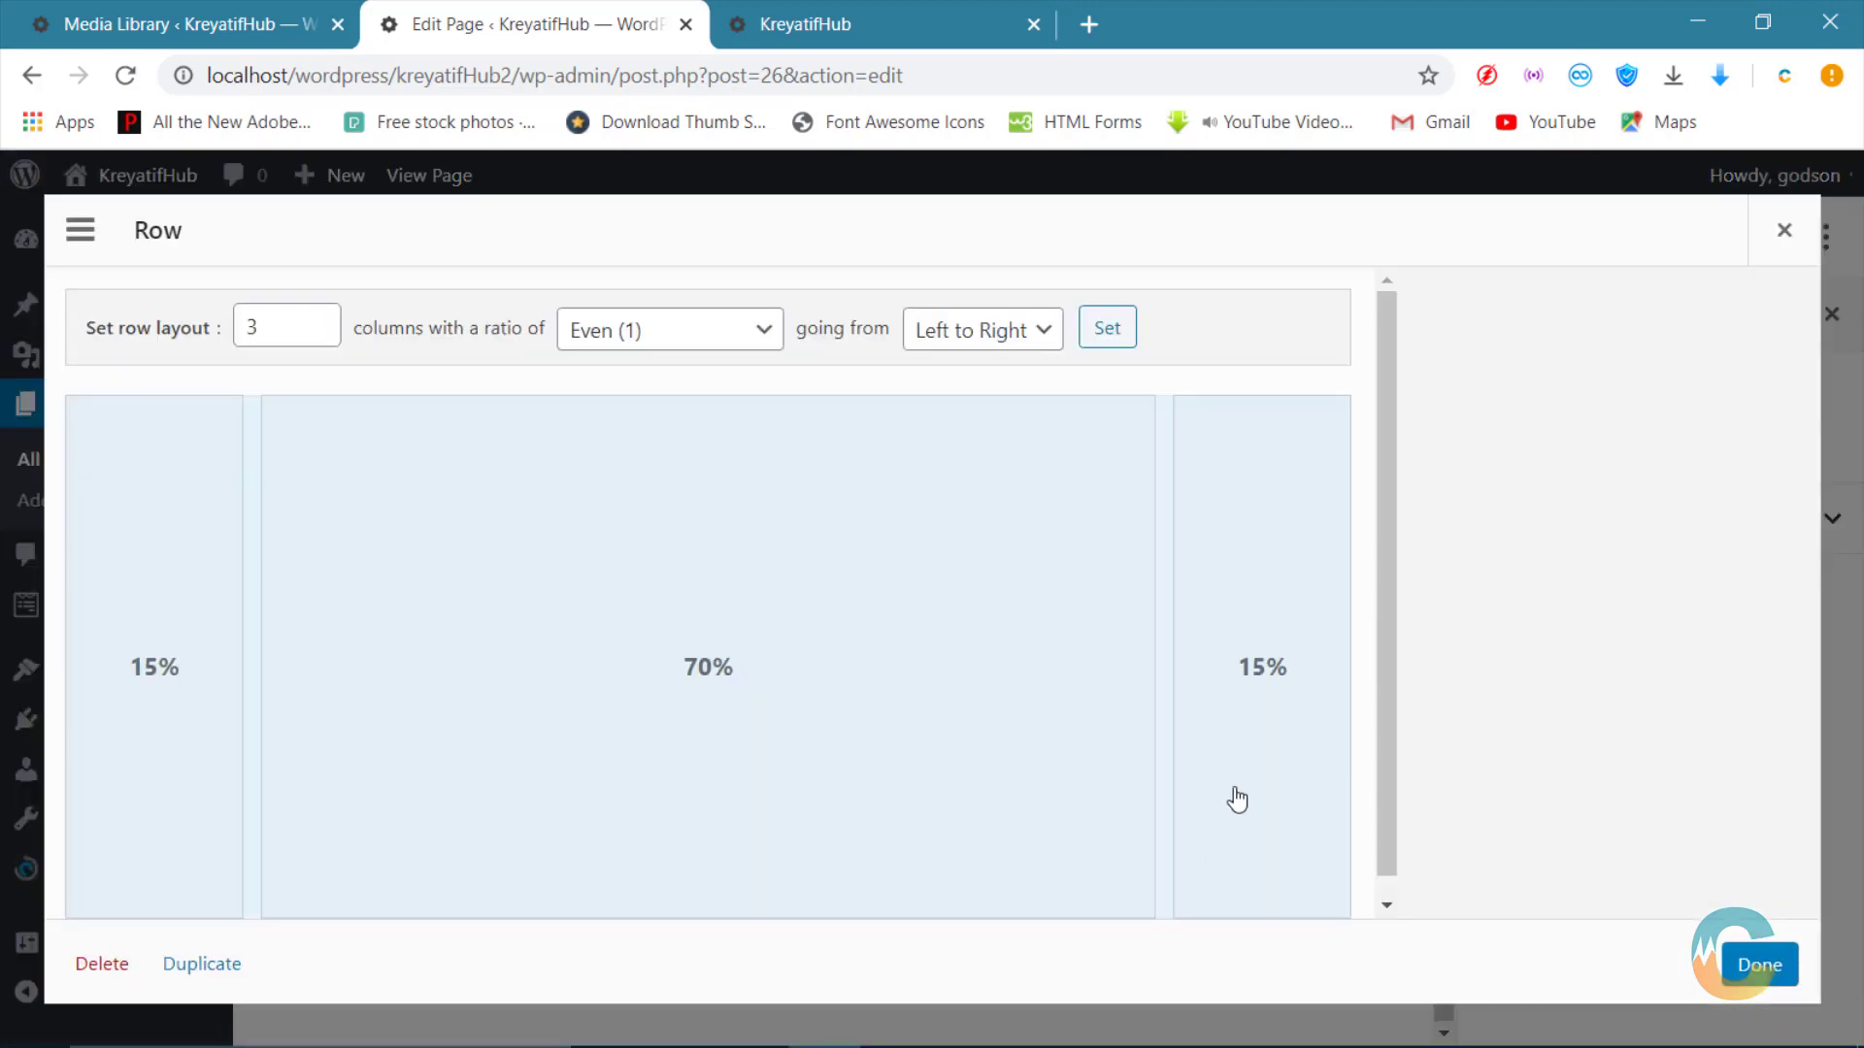
{"action": "left_click", "coordinate": [1784, 230]}
{"action": "left_click", "coordinate": [1233, 816]}
{"action": "left_click", "coordinate": [1784, 230]}
Step: Delete the empty three-column row beneath the social media buttons widget and confirm the deletion
{"action": "mouse_move", "coordinate": [1233, 813]}
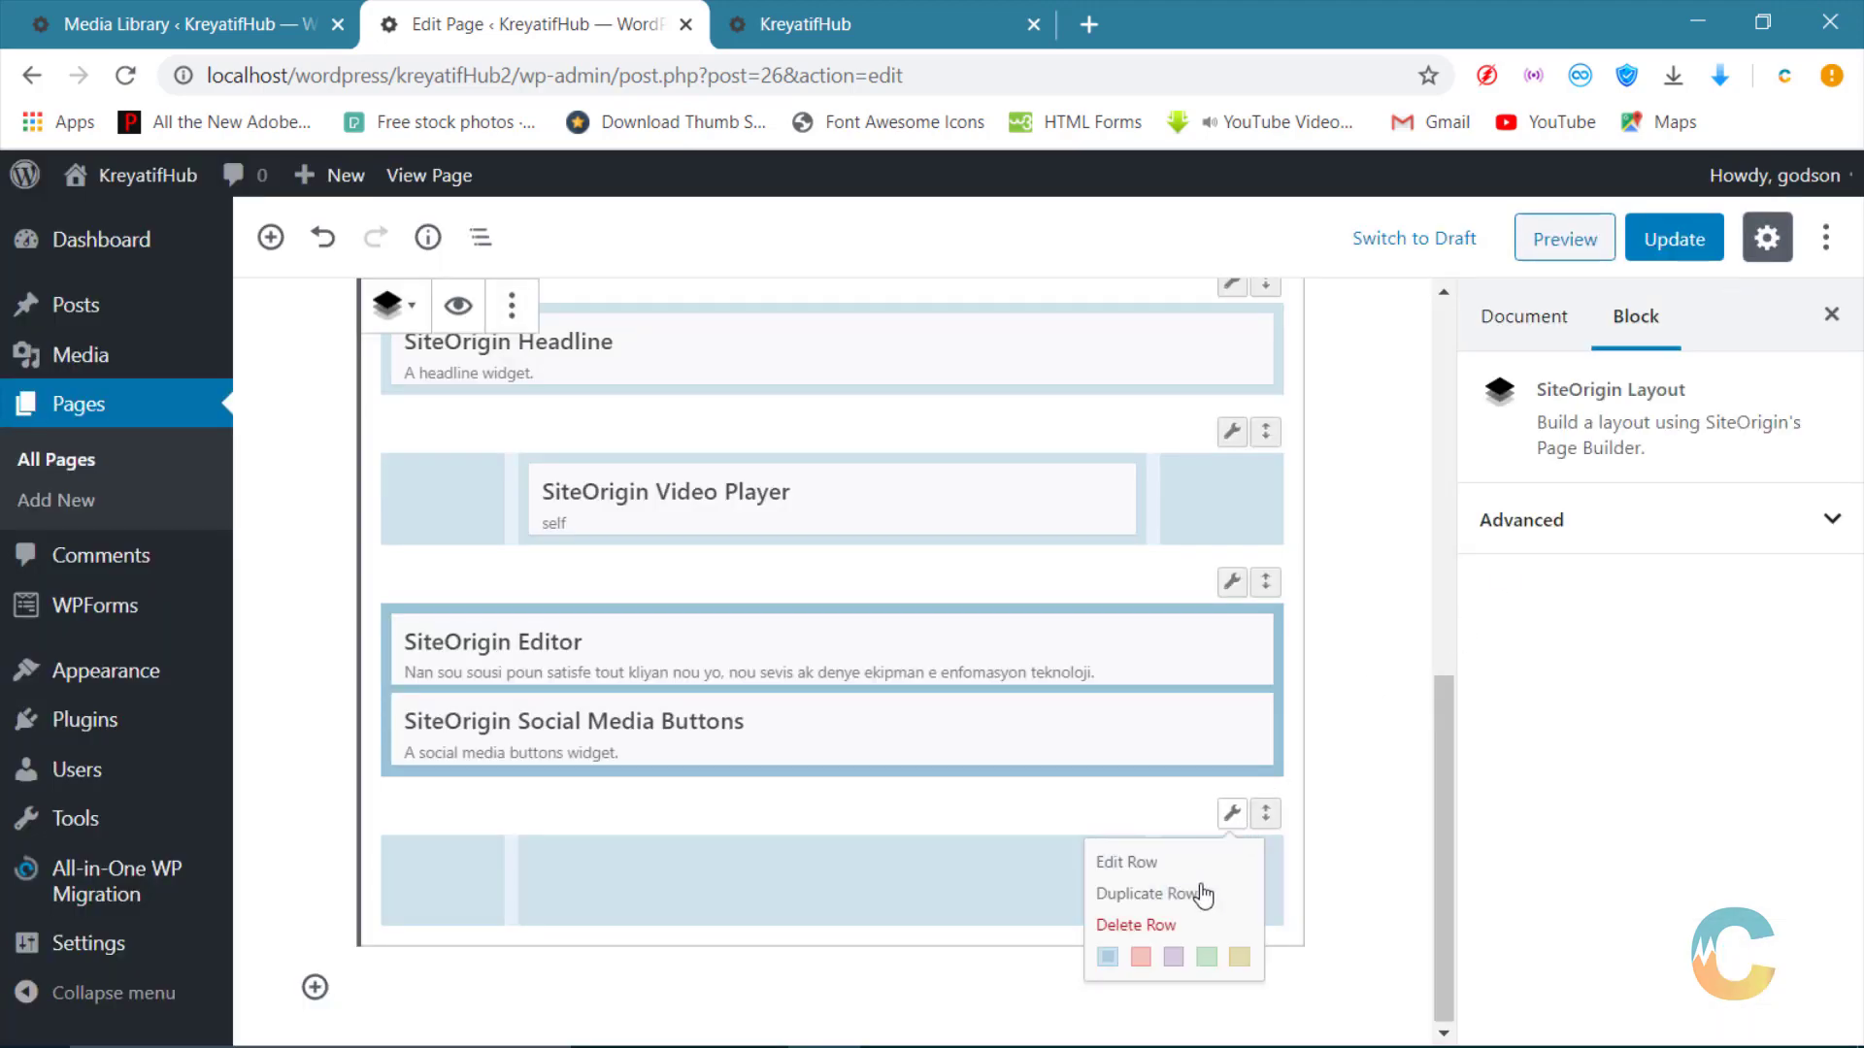
{"action": "left_click", "coordinate": [1198, 924]}
{"action": "left_click", "coordinate": [1198, 925]}
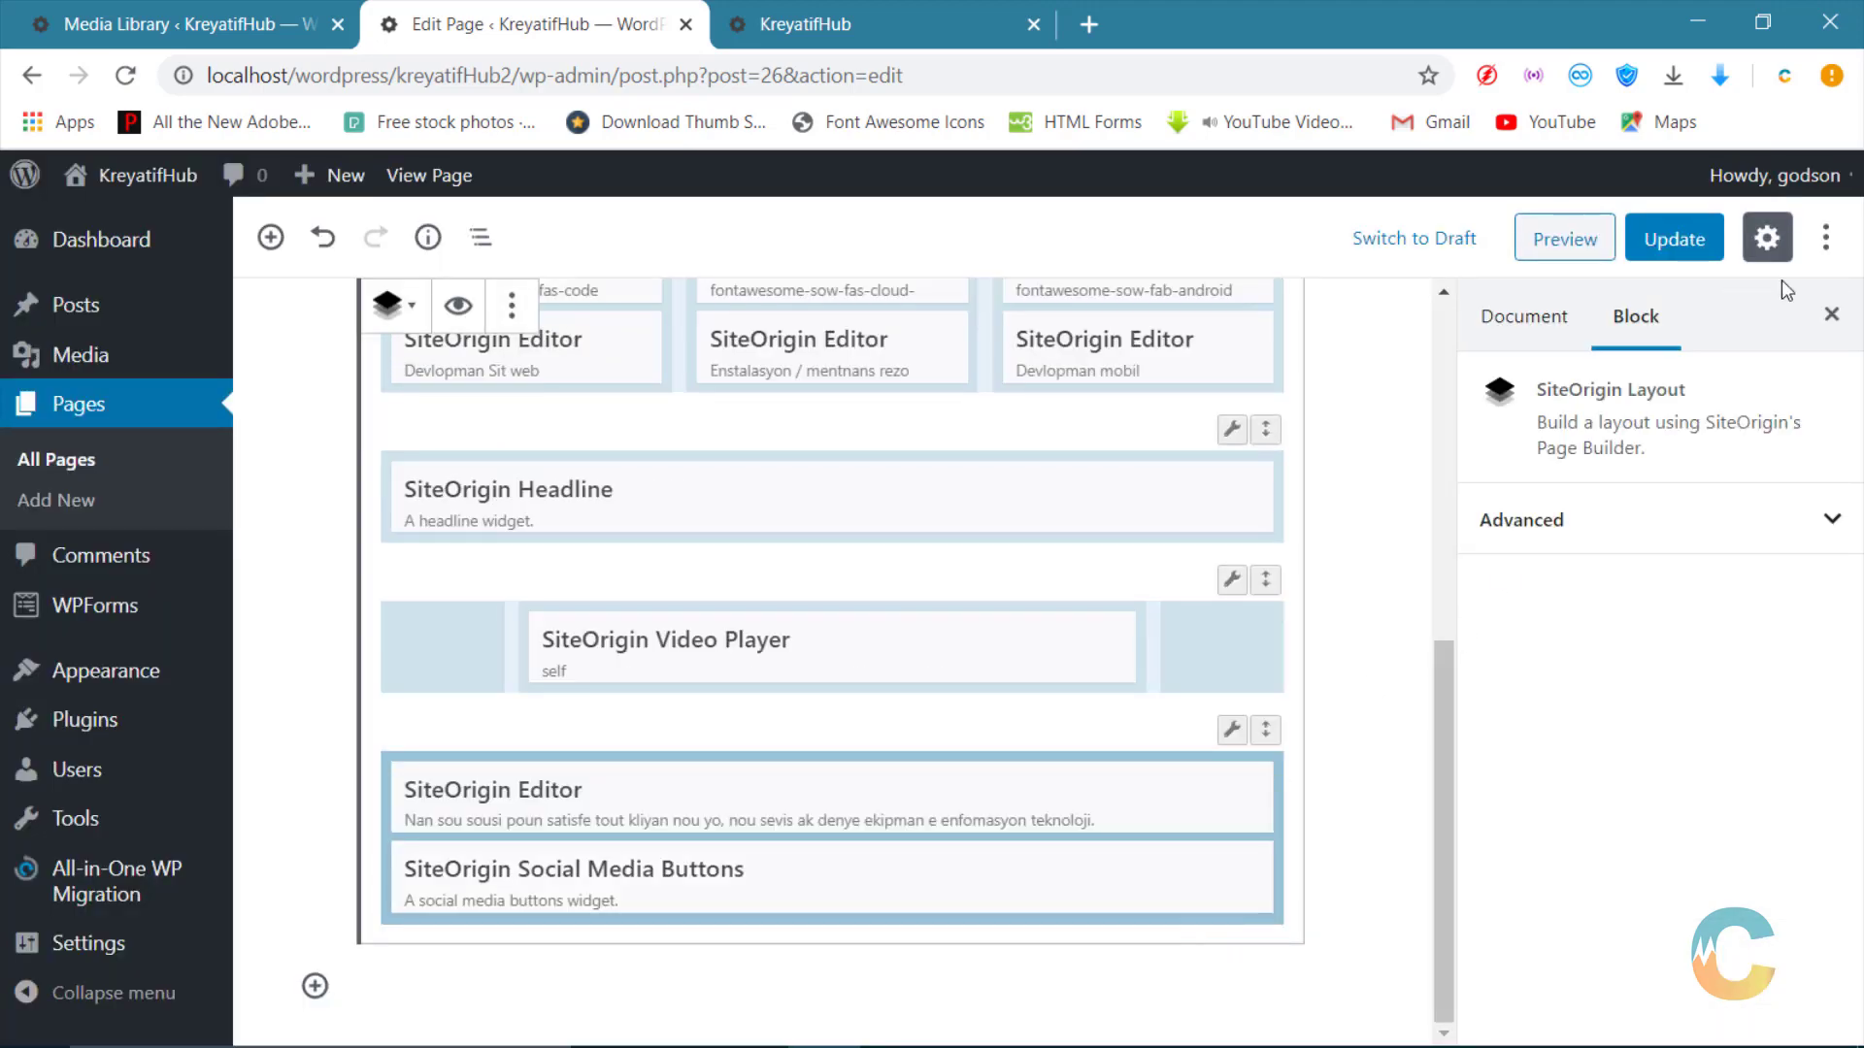
Step: Update the page after the row deletion and reload the kreyatifHub2 home page
{"action": "left_click", "coordinate": [1673, 239]}
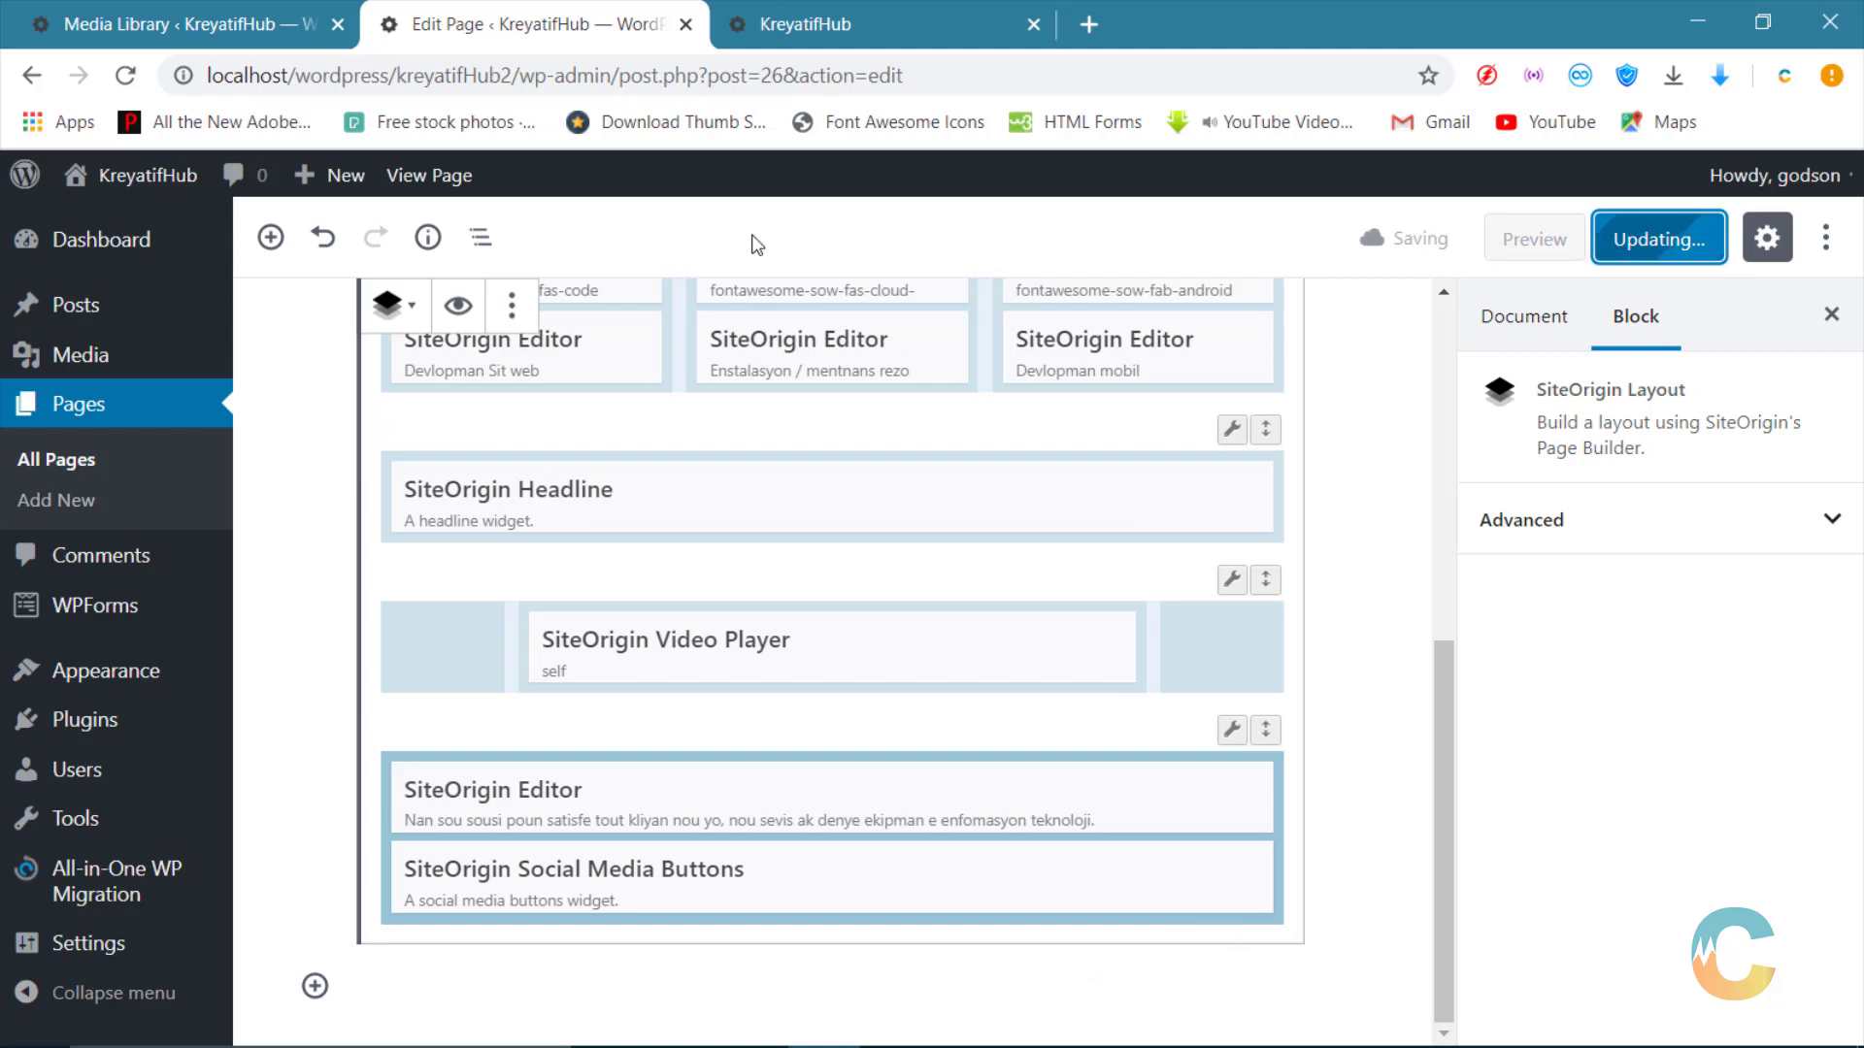
{"action": "left_click", "coordinate": [844, 14]}
{"action": "key", "text": "F5"}
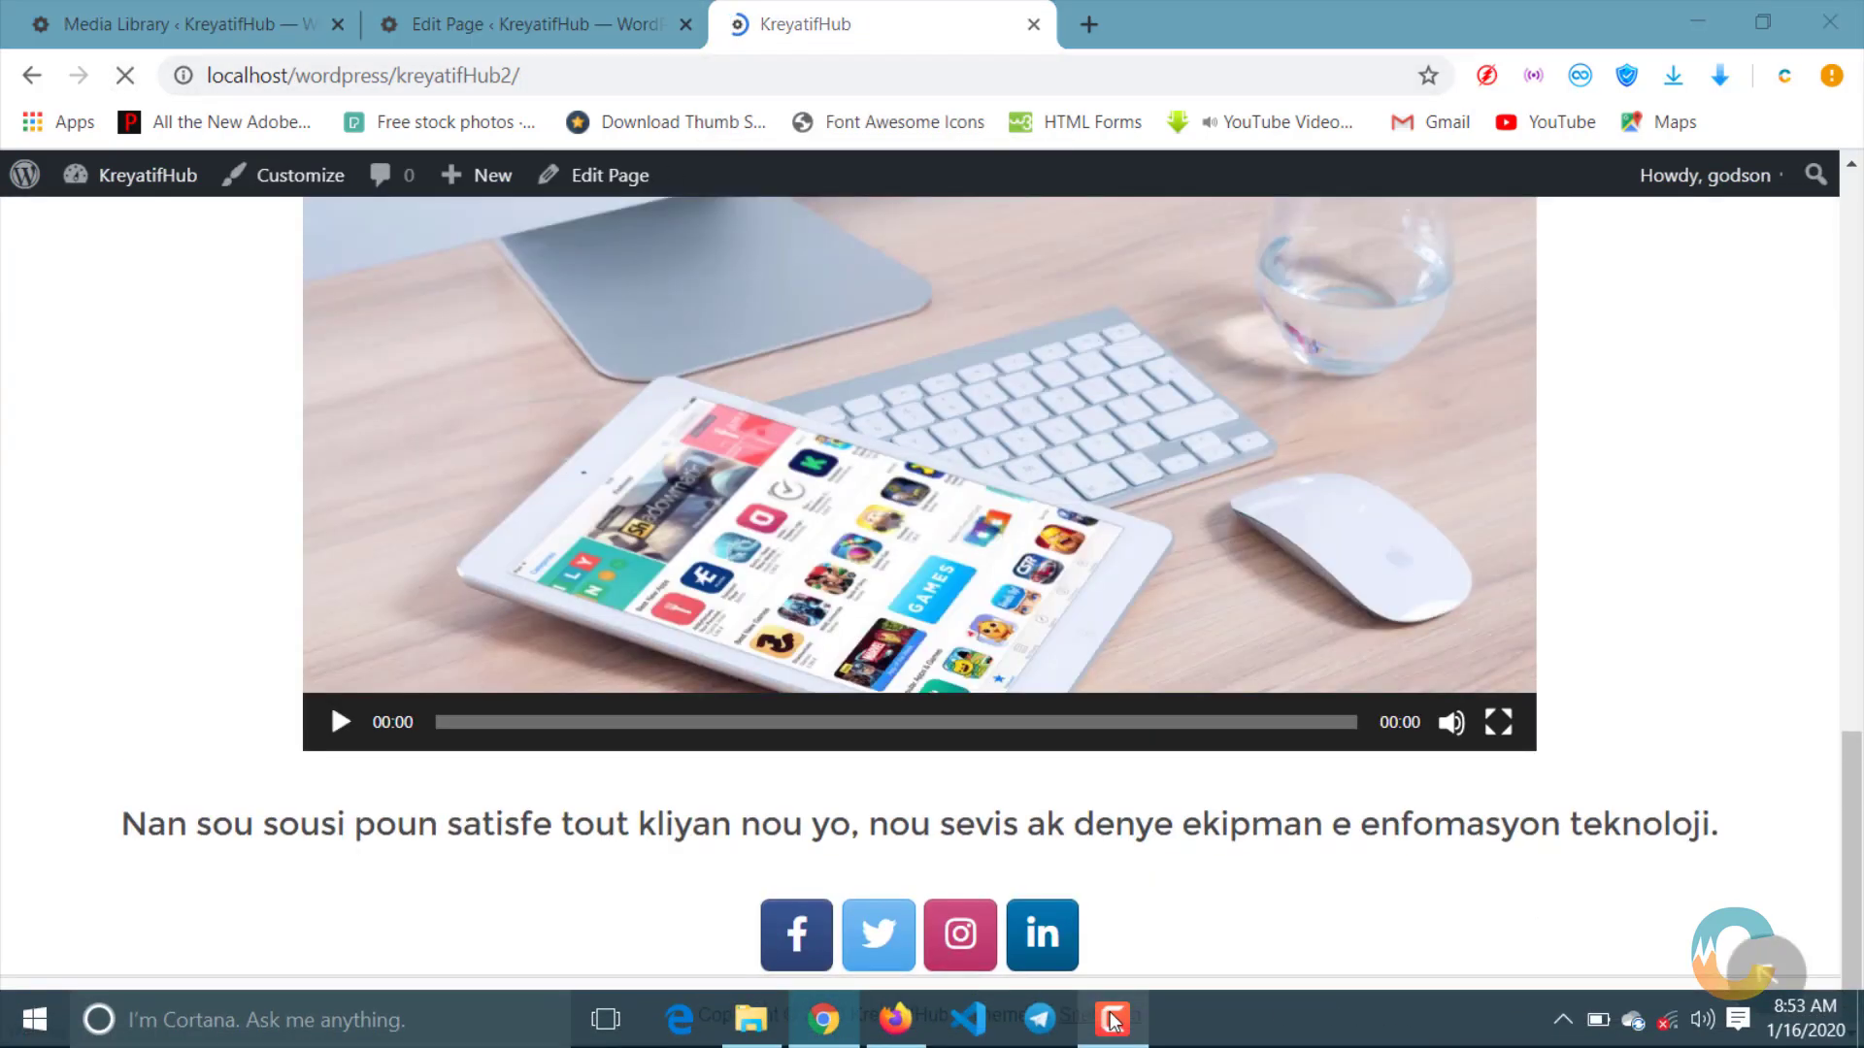
{"action": "left_click", "coordinate": [1111, 1036]}
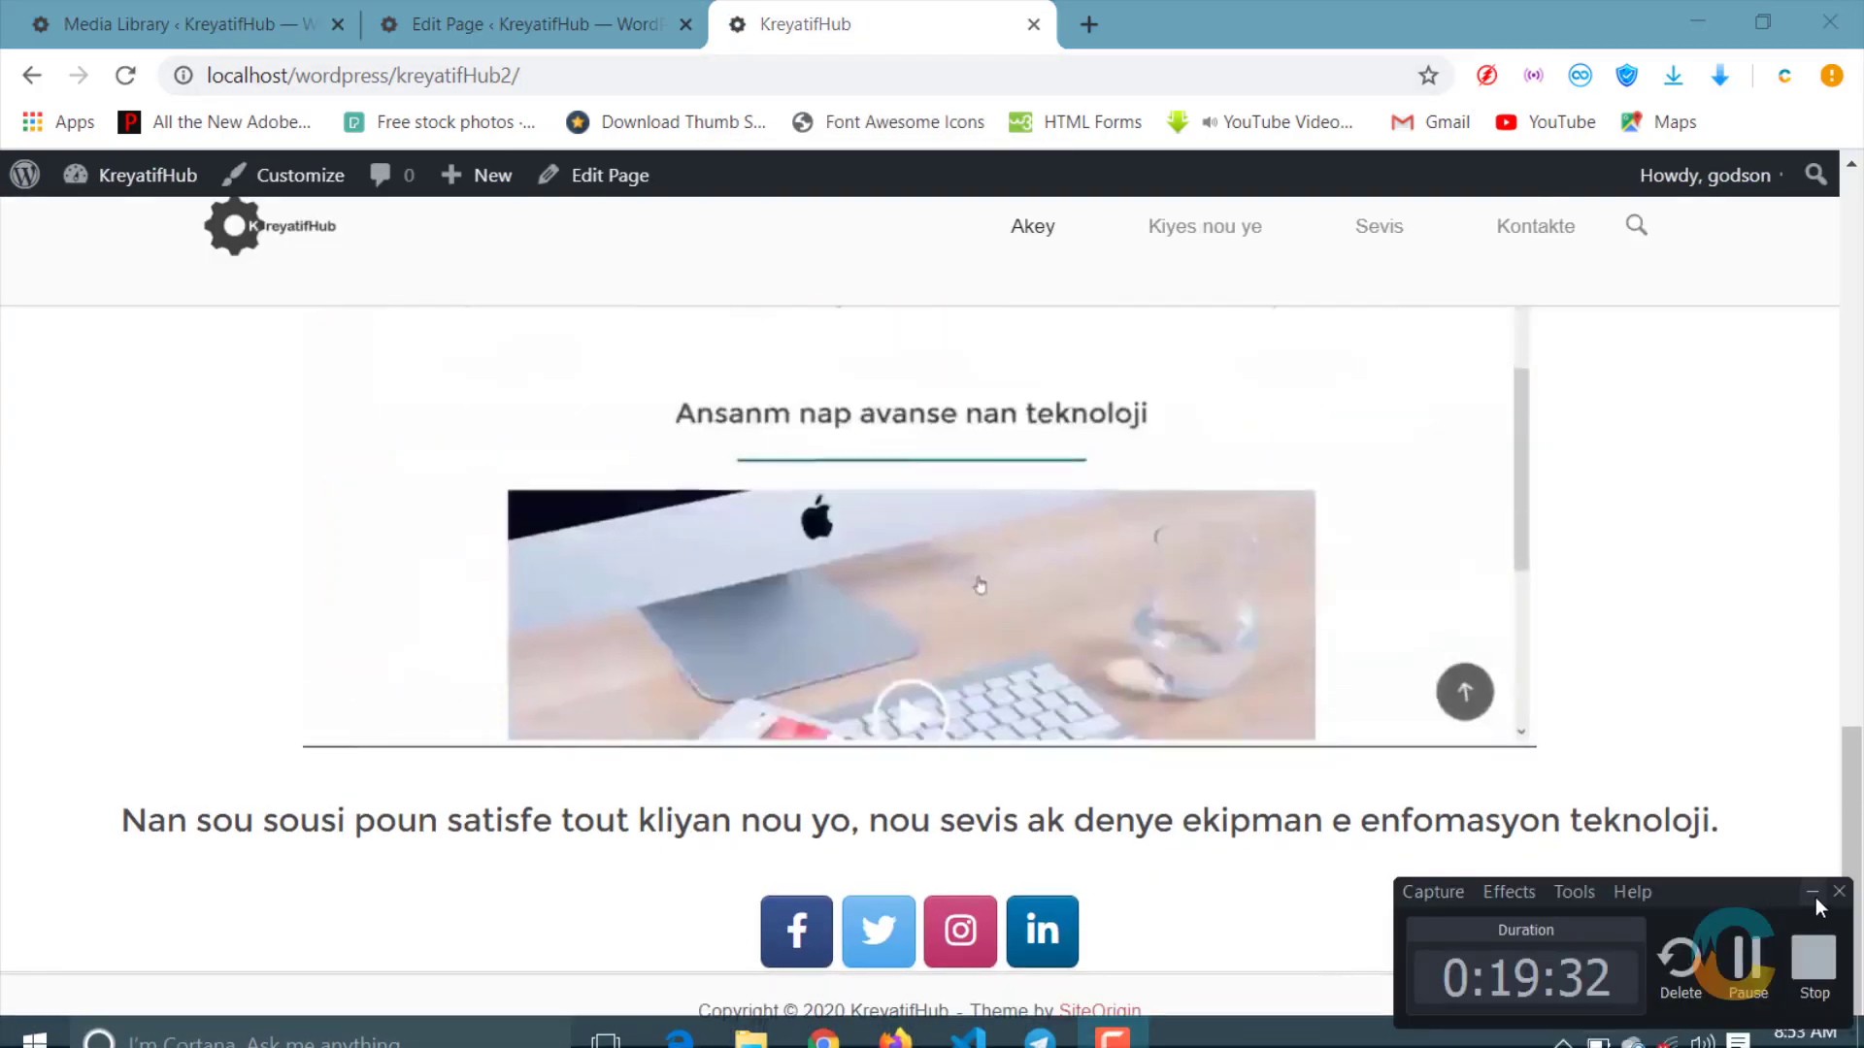
{"action": "left_click", "coordinate": [1811, 893]}
Step: Review the whole kreyatifHub2 home page from the header slider down to the video, tagline and social media buttons
{"action": "scroll", "coordinate": [680, 738], "scroll_direction": "up", "scroll_amount": 10}
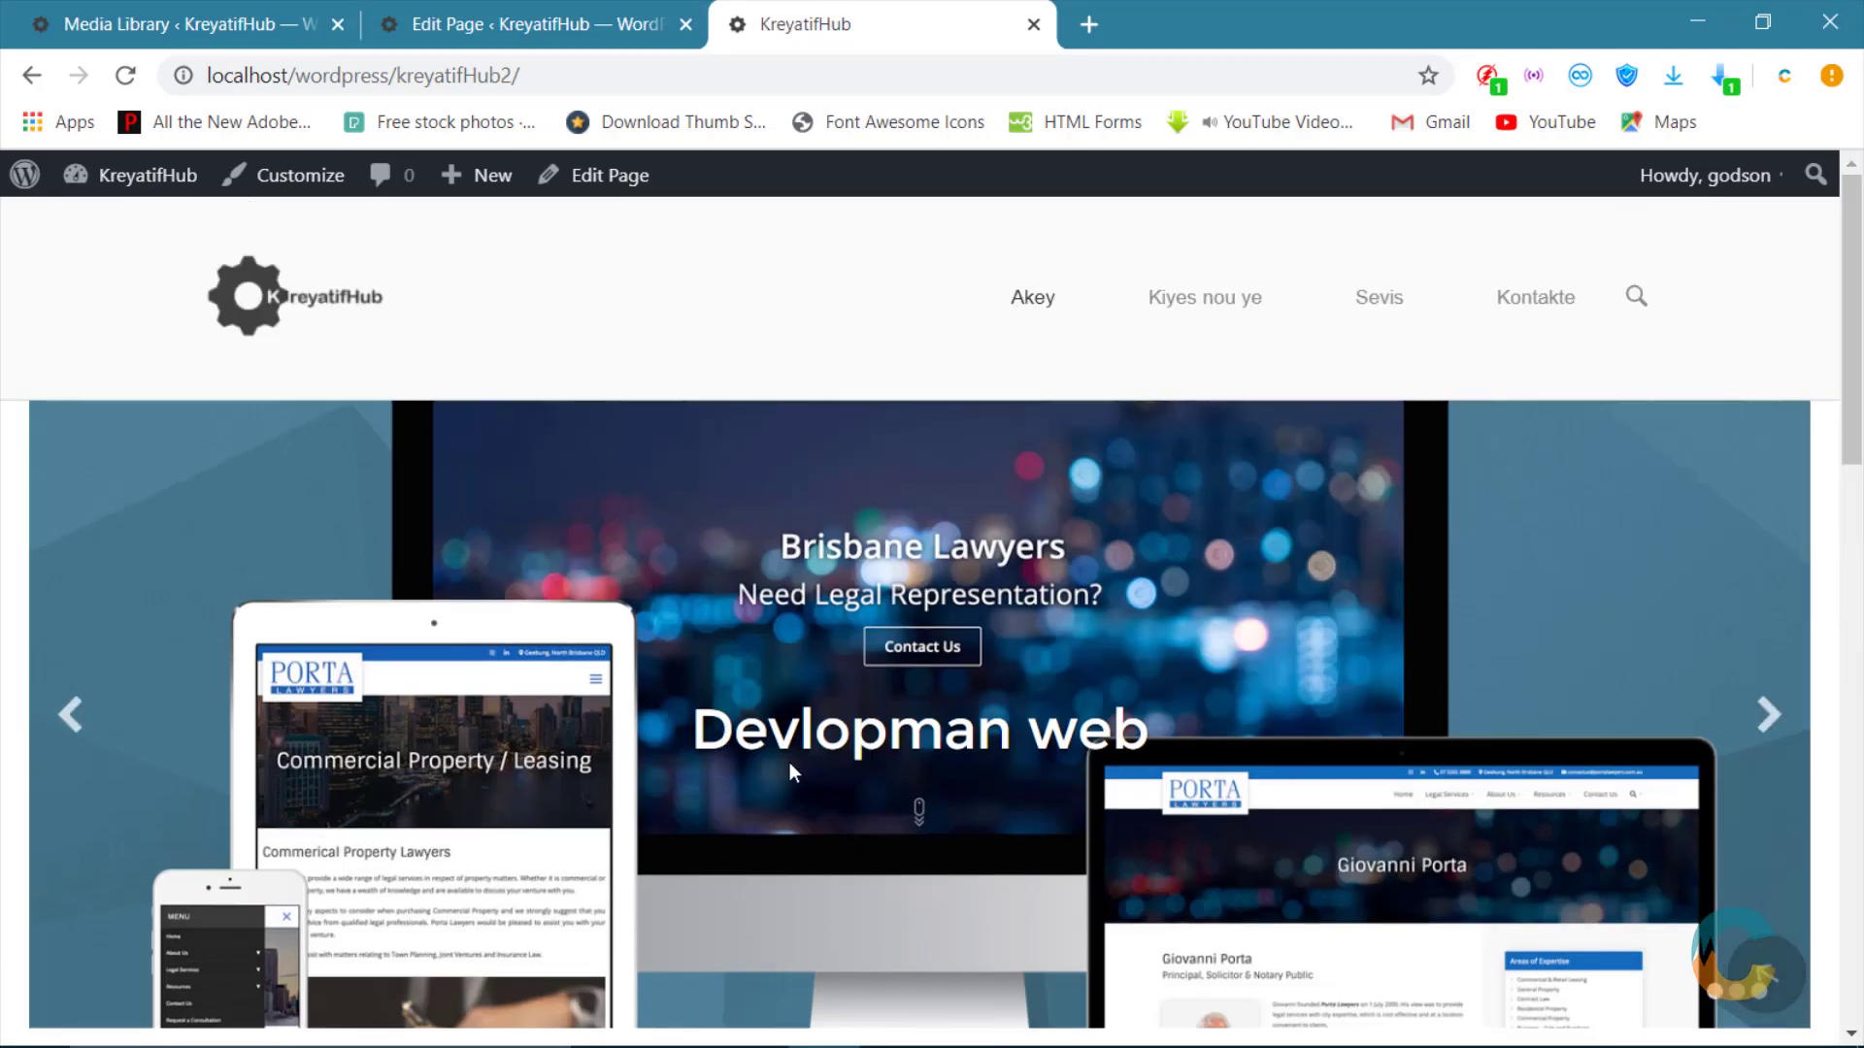
{"action": "scroll", "coordinate": [790, 773], "scroll_direction": "down", "scroll_amount": 10}
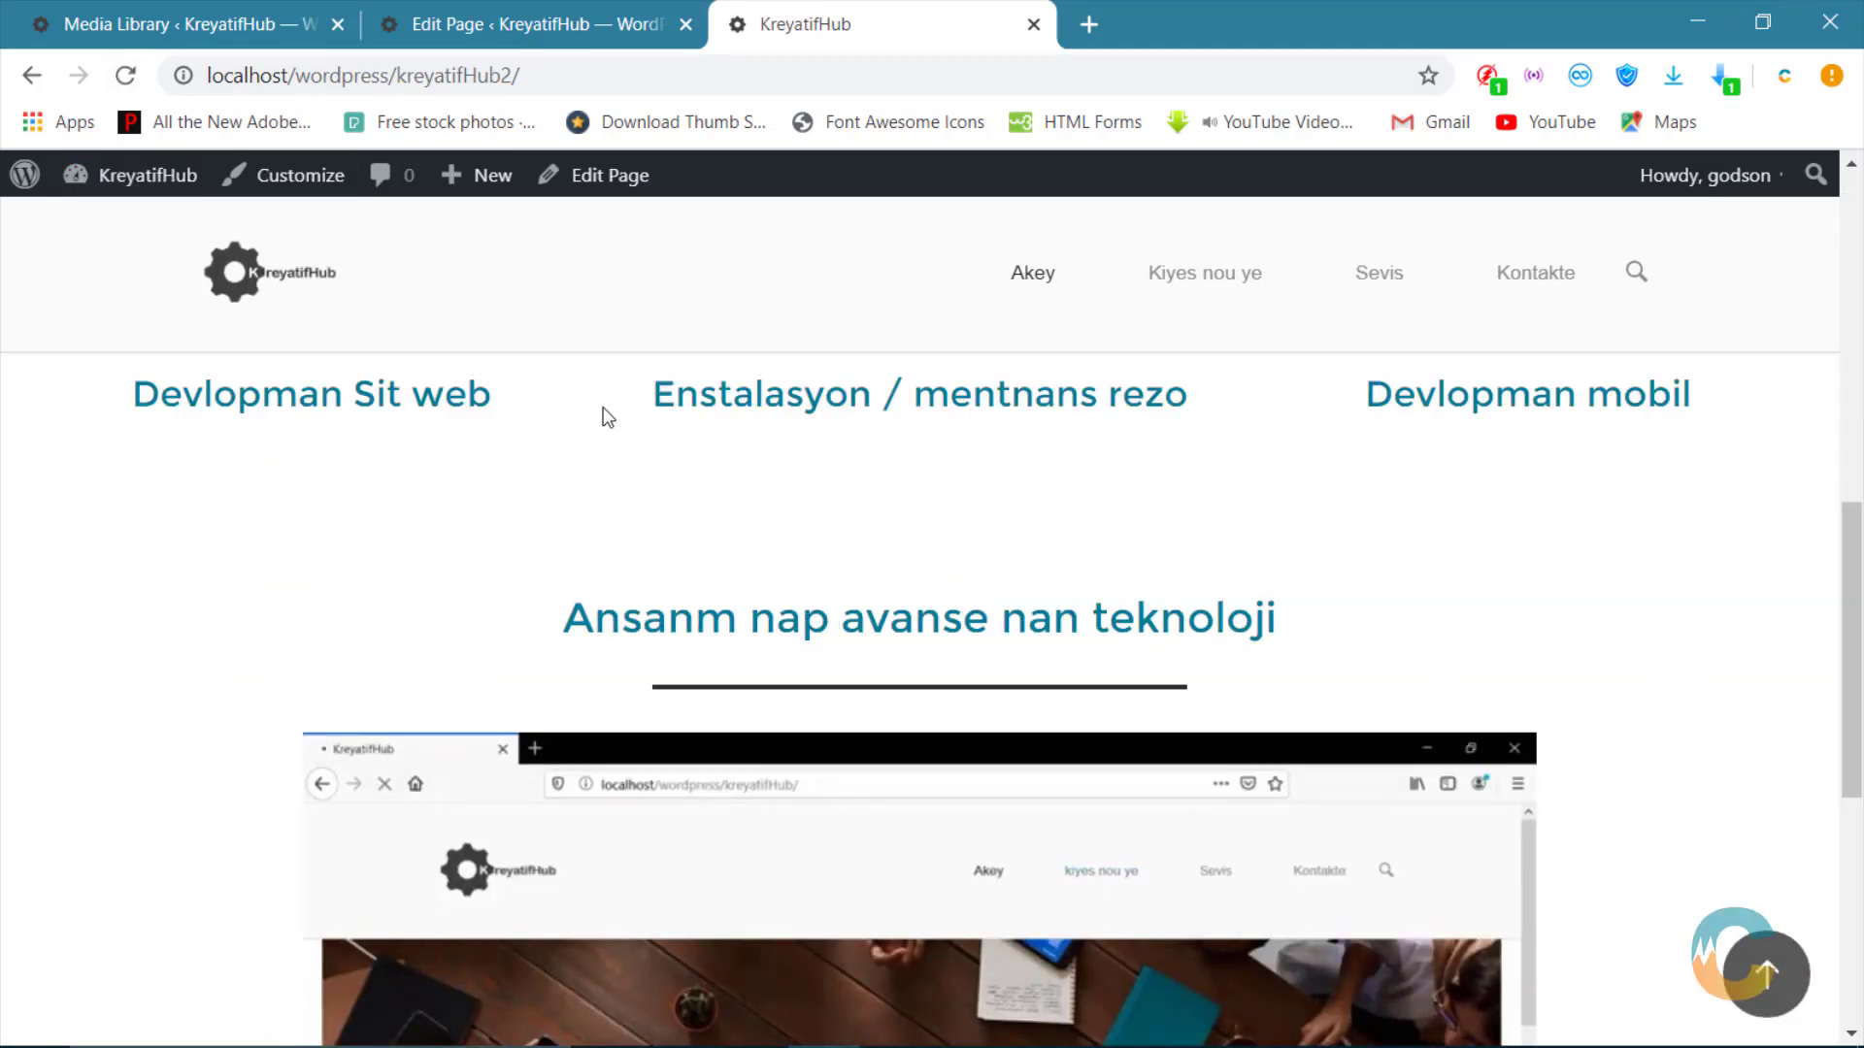
{"action": "scroll", "coordinate": [1273, 718], "scroll_direction": "down", "scroll_amount": 6}
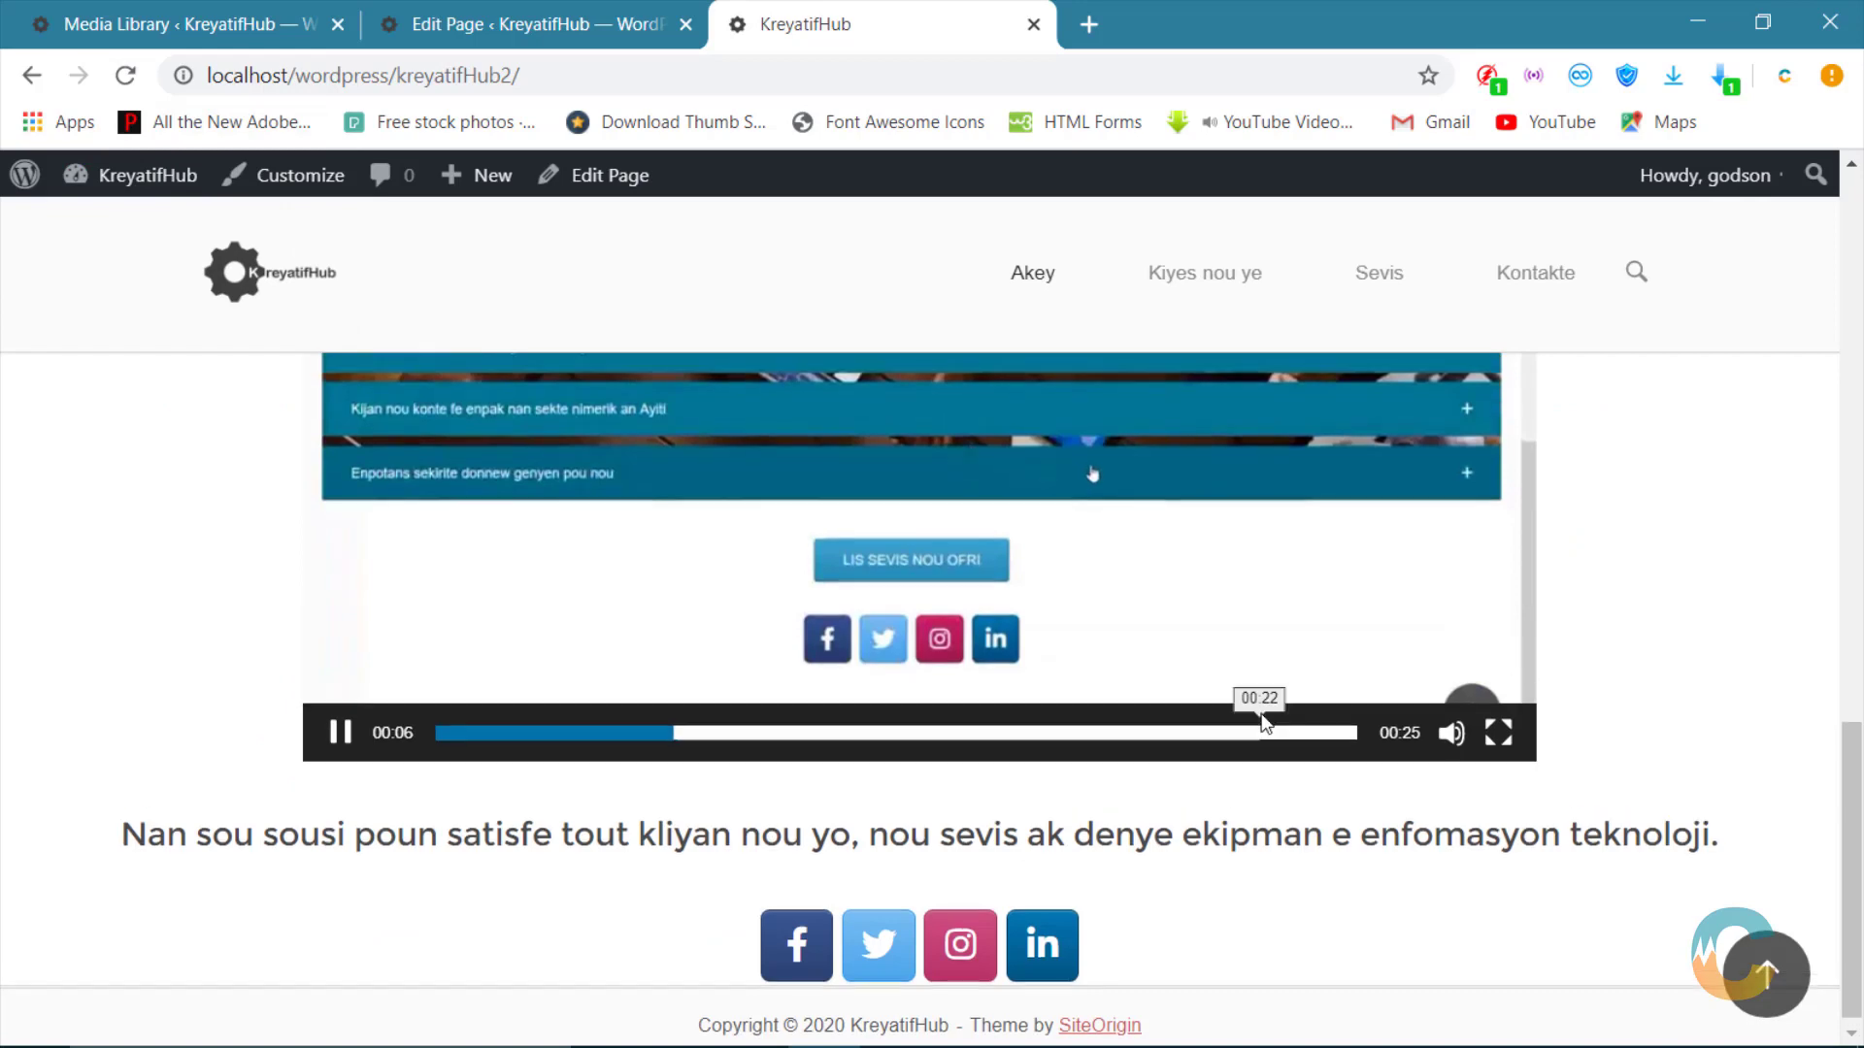
{"action": "scroll", "coordinate": [1273, 713], "scroll_direction": "up", "scroll_amount": 14}
{"action": "scroll", "coordinate": [1262, 707], "scroll_direction": "down", "scroll_amount": 14}
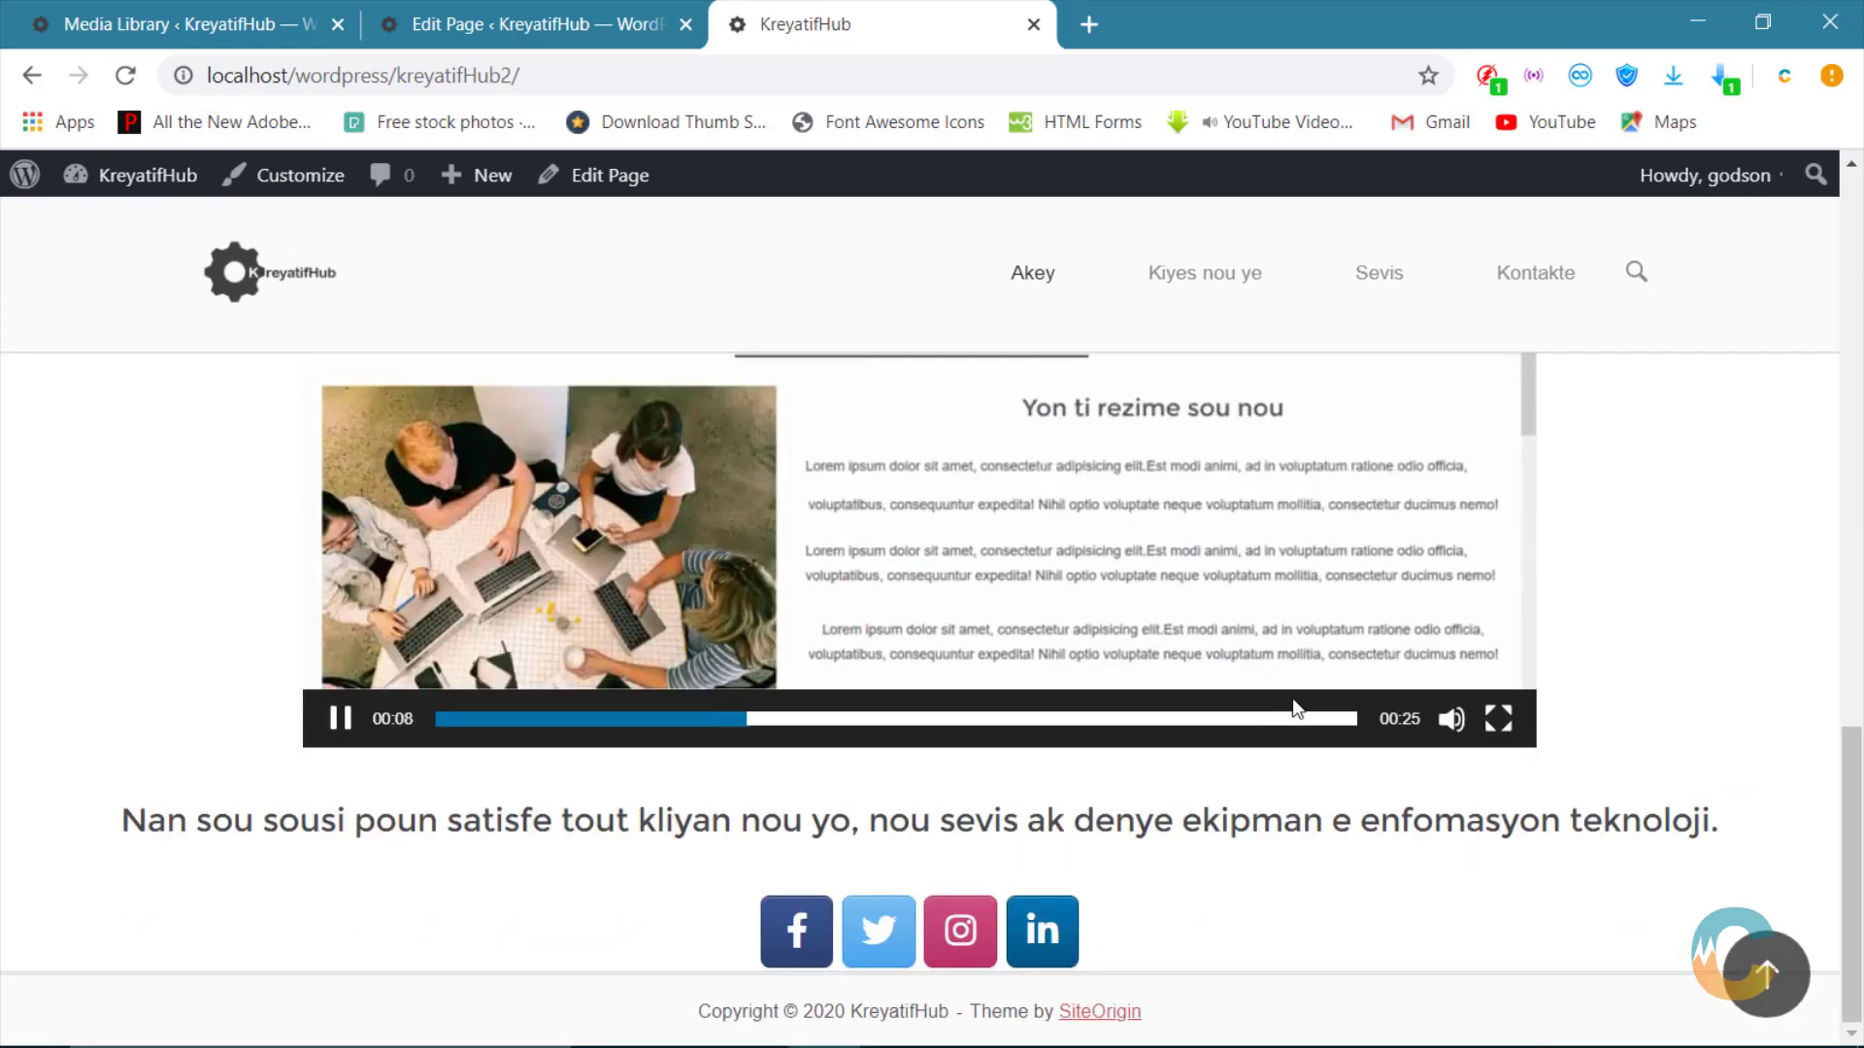
{"action": "scroll", "coordinate": [1291, 704], "scroll_direction": "up", "scroll_amount": 5}
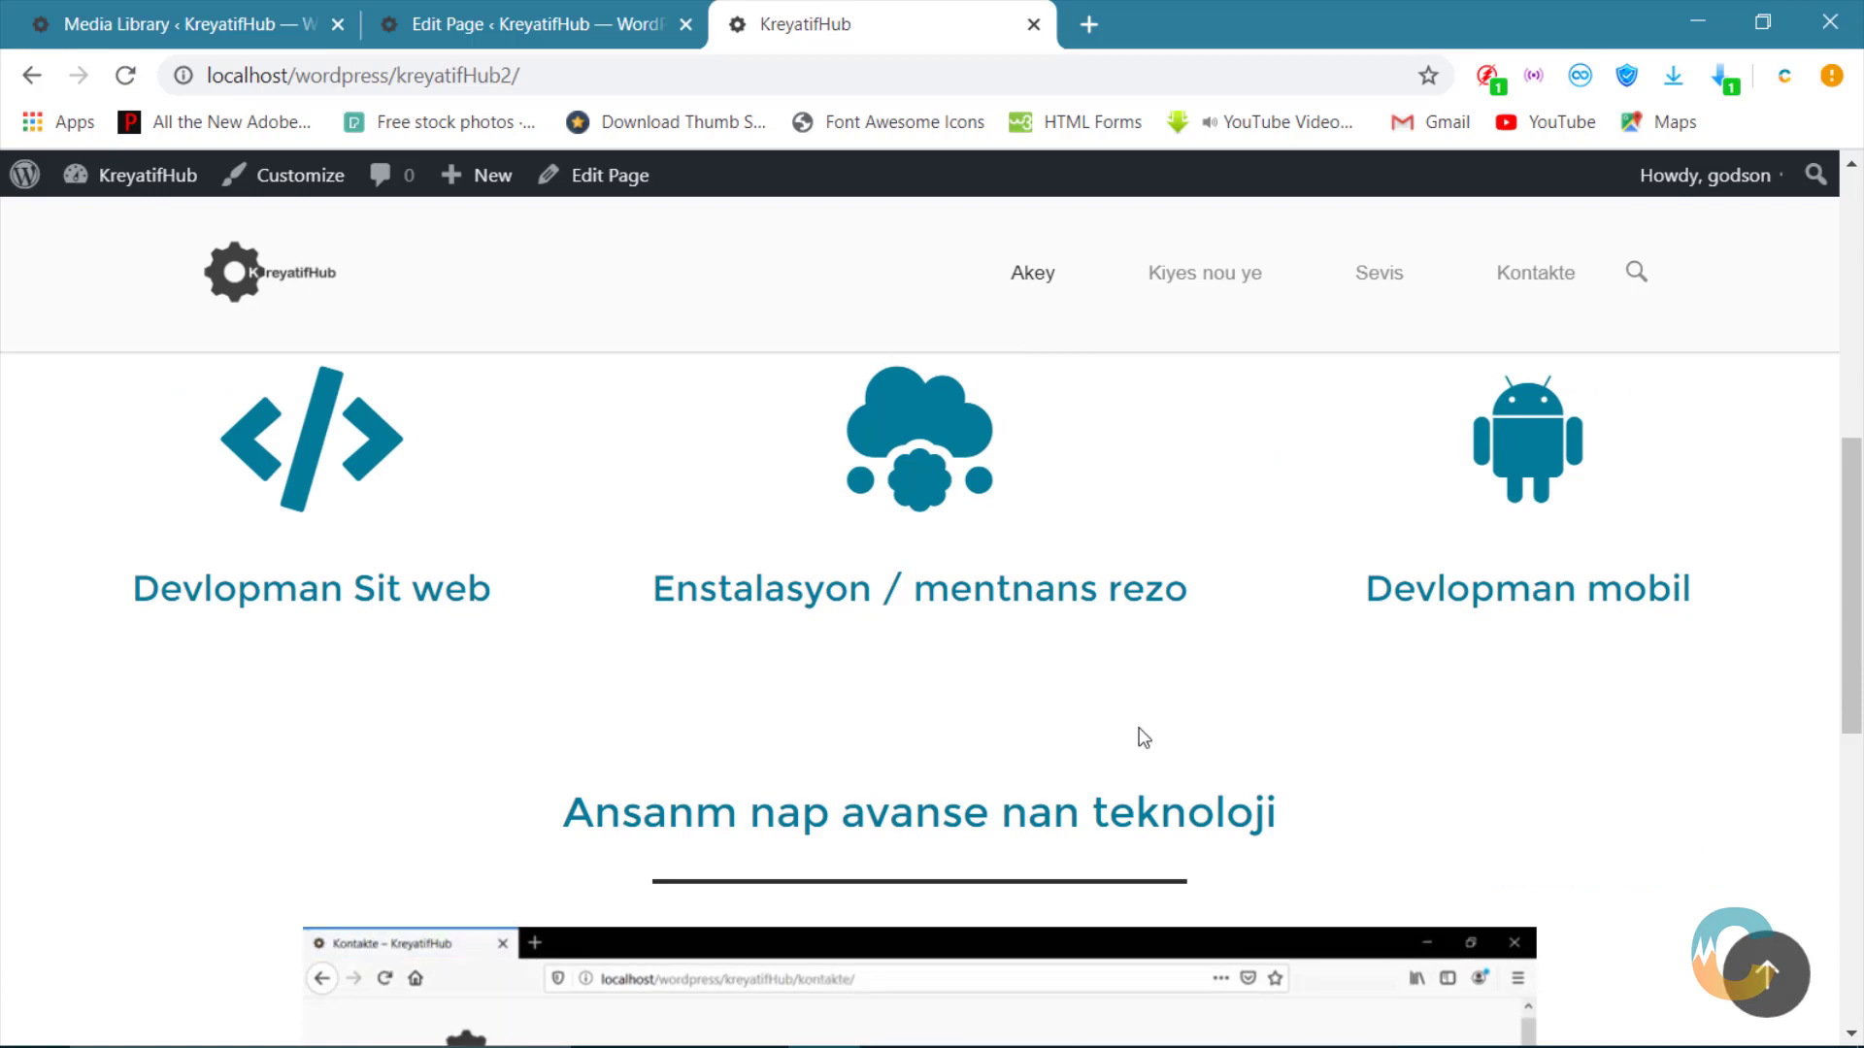
{"action": "scroll", "coordinate": [1135, 732], "scroll_direction": "down", "scroll_amount": 5}
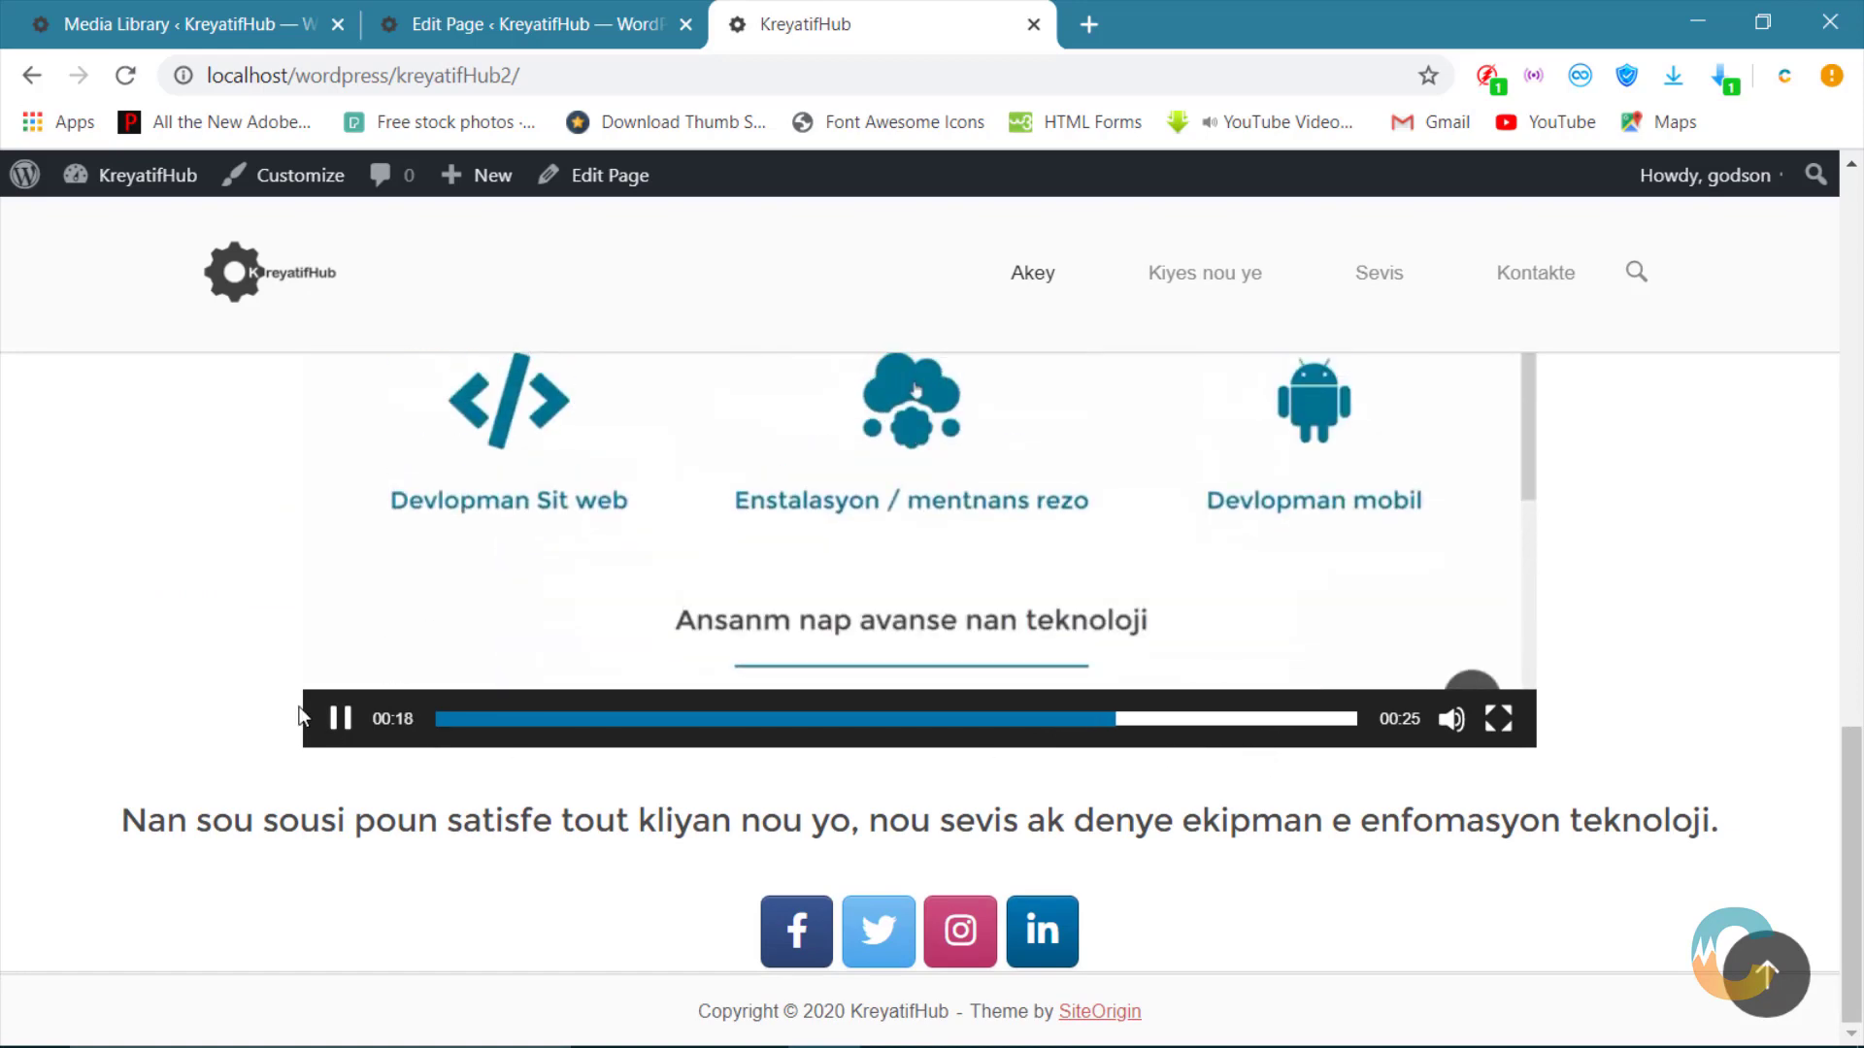
{"action": "scroll", "coordinate": [441, 708], "scroll_direction": "up", "scroll_amount": 7}
{"action": "scroll", "coordinate": [830, 791], "scroll_direction": "down", "scroll_amount": 5}
{"action": "scroll", "coordinate": [873, 800], "scroll_direction": "down", "scroll_amount": 2}
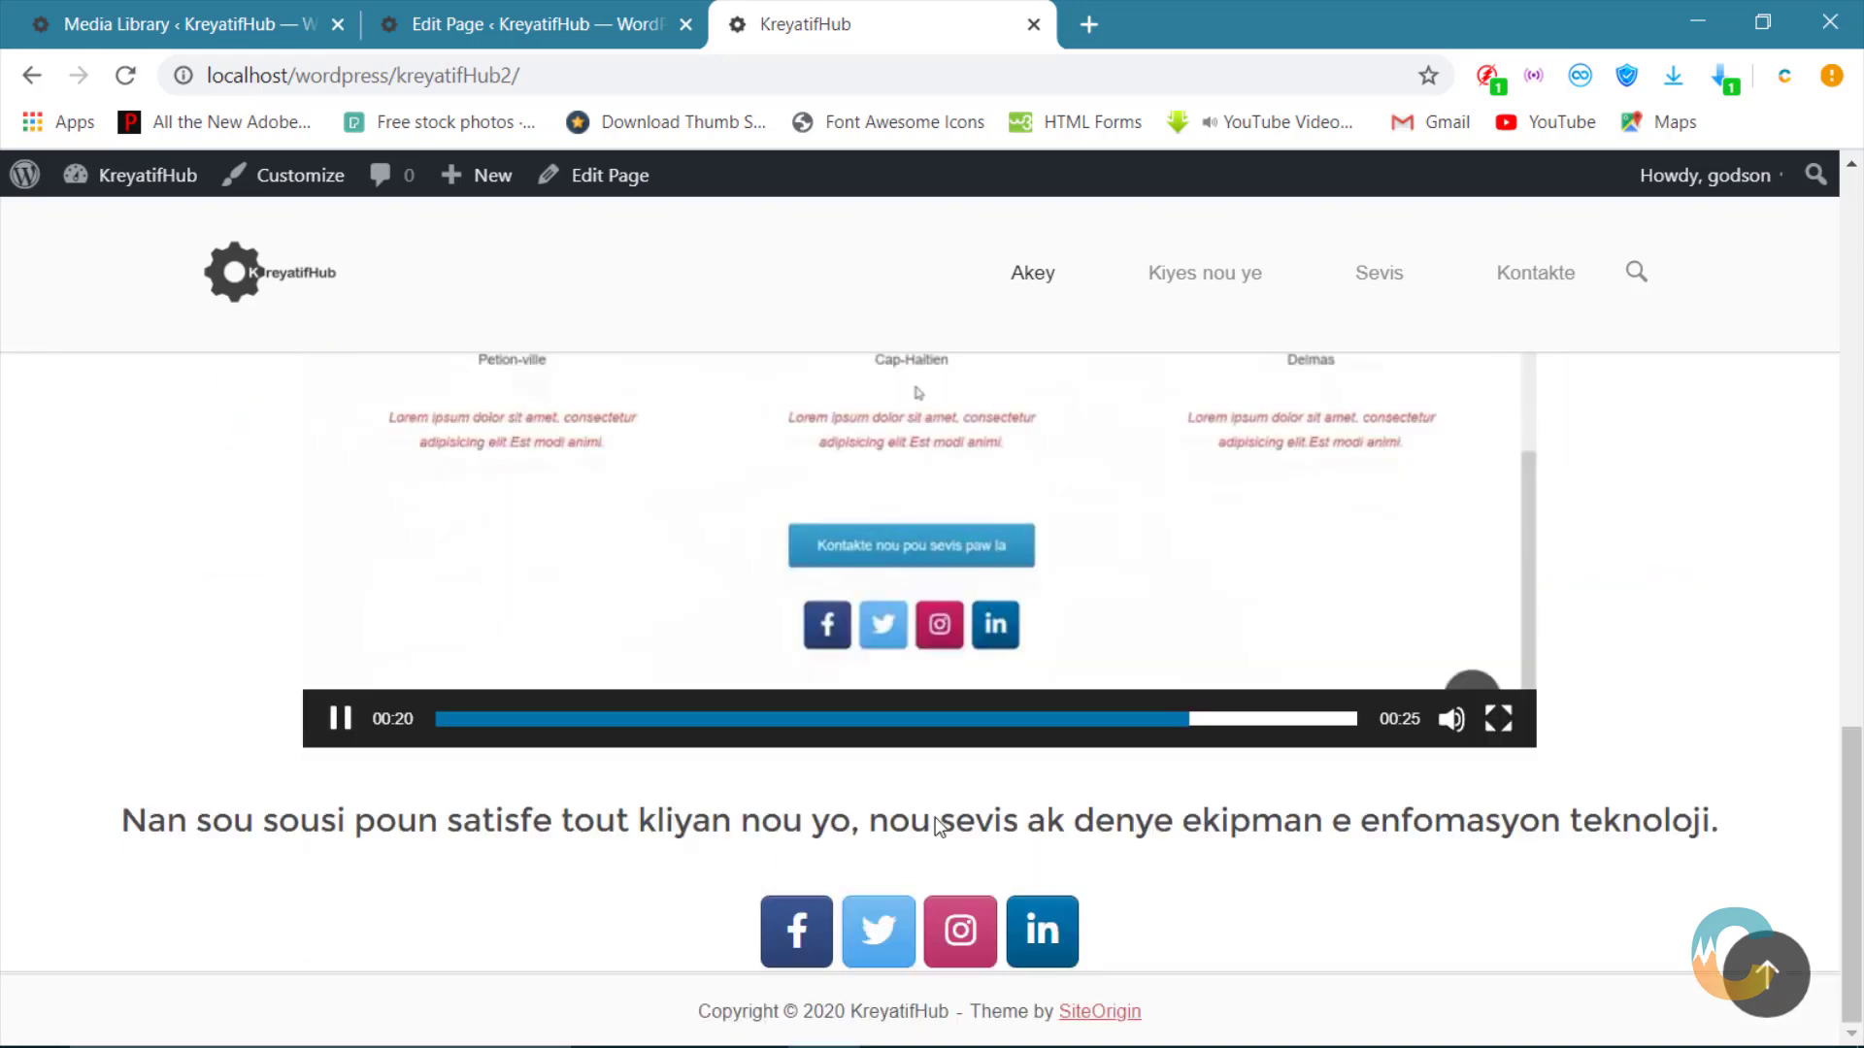